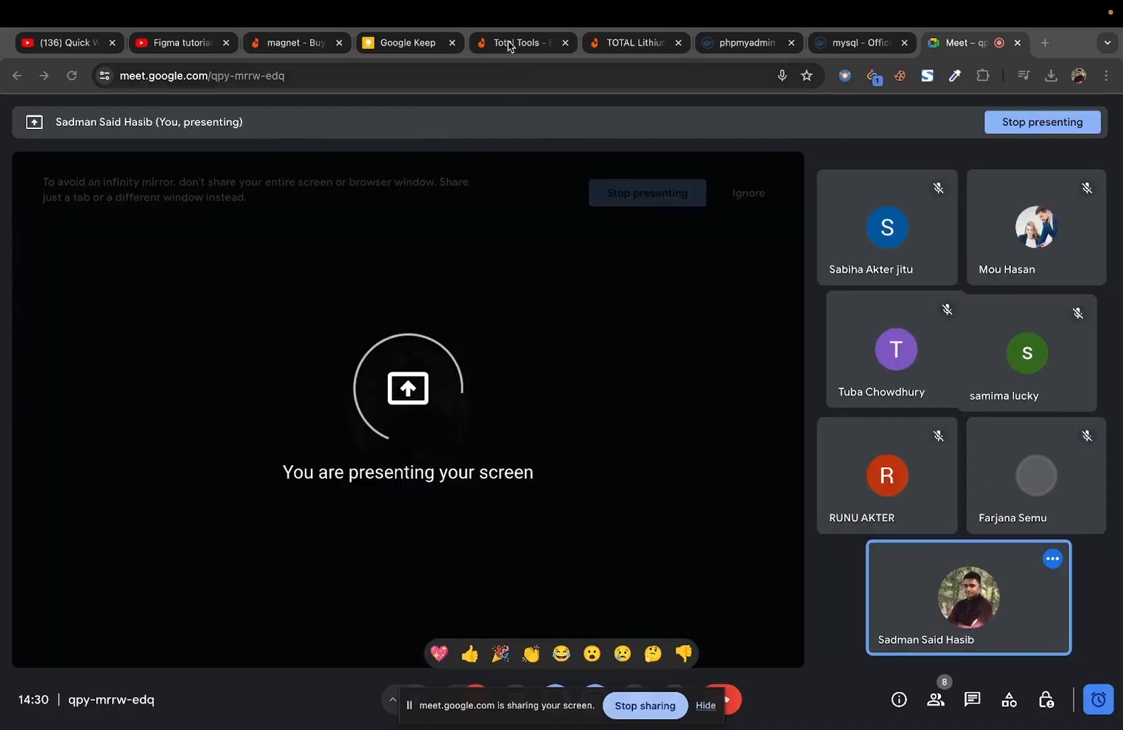
Step: Close the magnet shopping page and open Figma's recent files in a new browser page
left_click(339, 43)
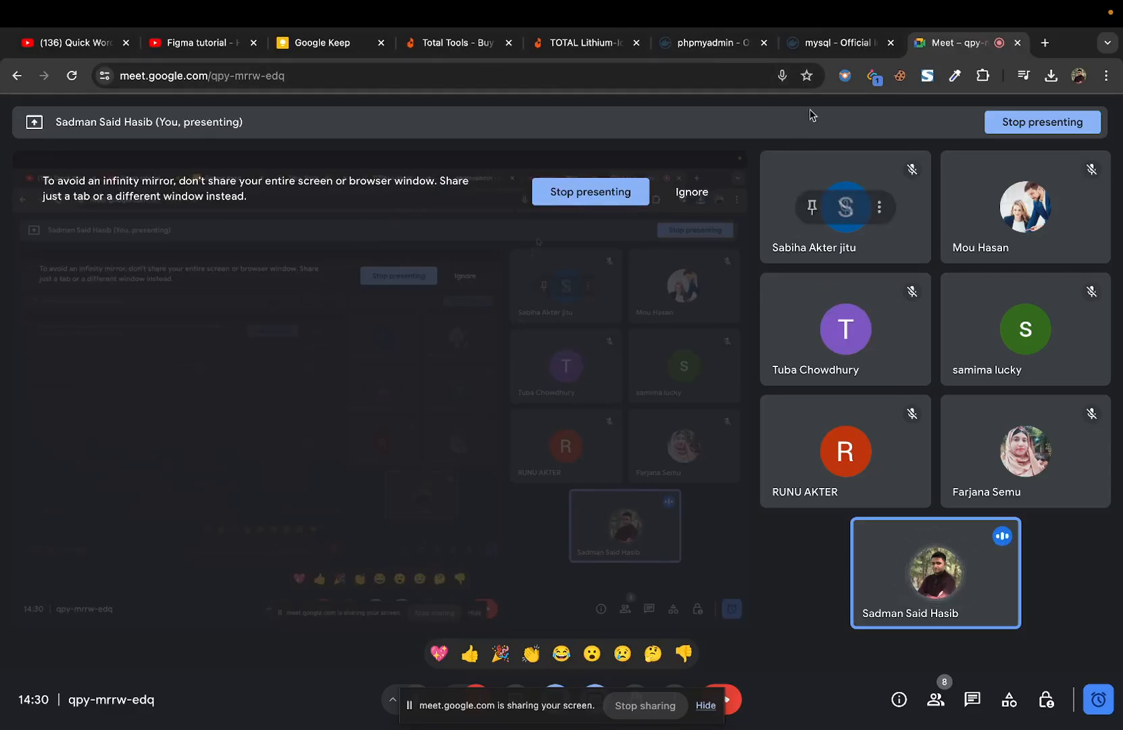
left_click(1044, 44)
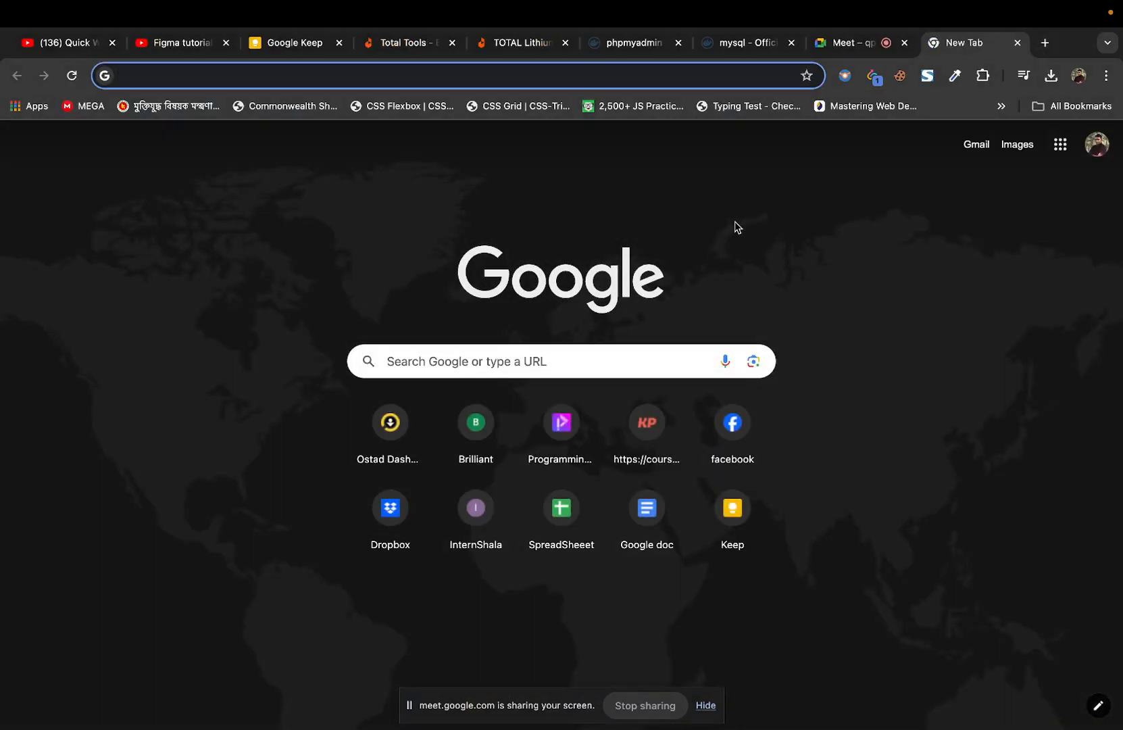
type("fig")
key("Return")
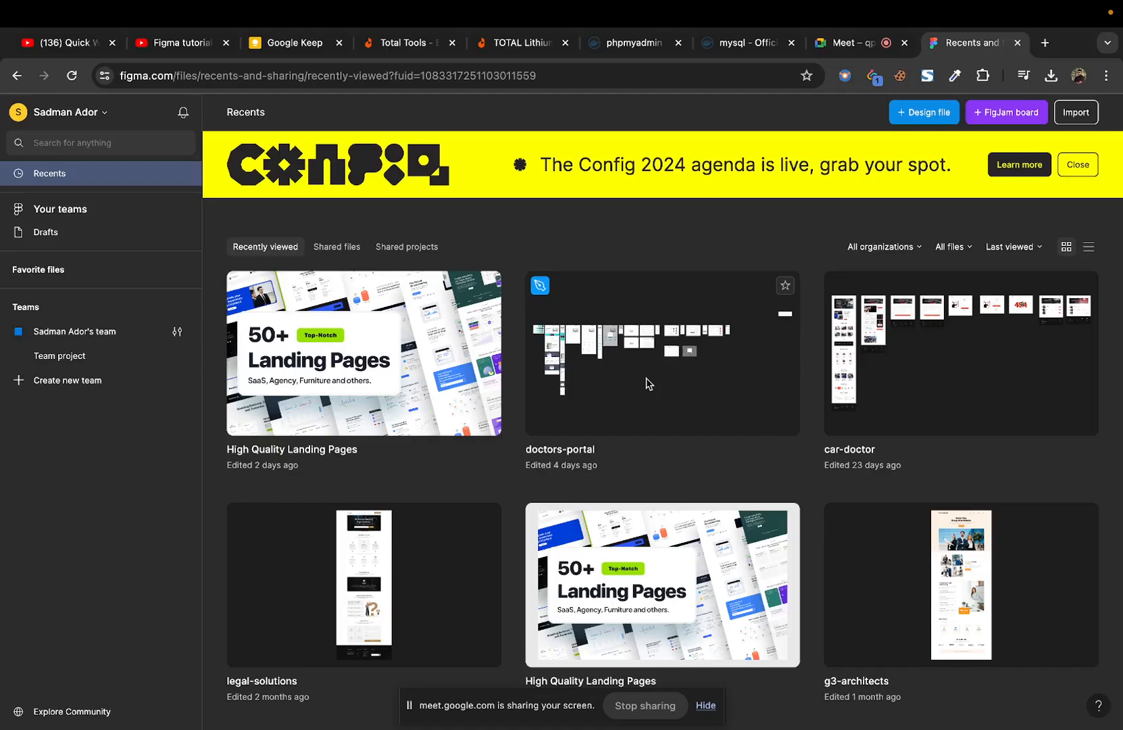
Step: Delete the High Quality Landing Pages file edited 1 month ago from the recent files
scroll(646, 378, "down", 2)
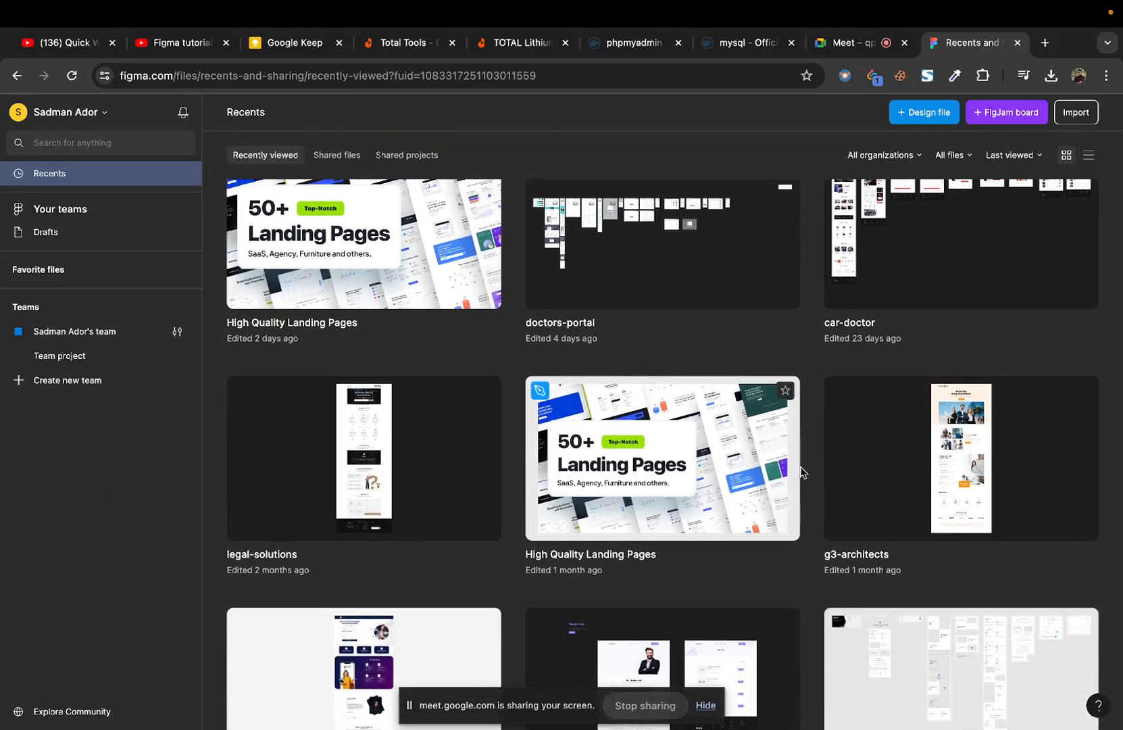
right_click(747, 452)
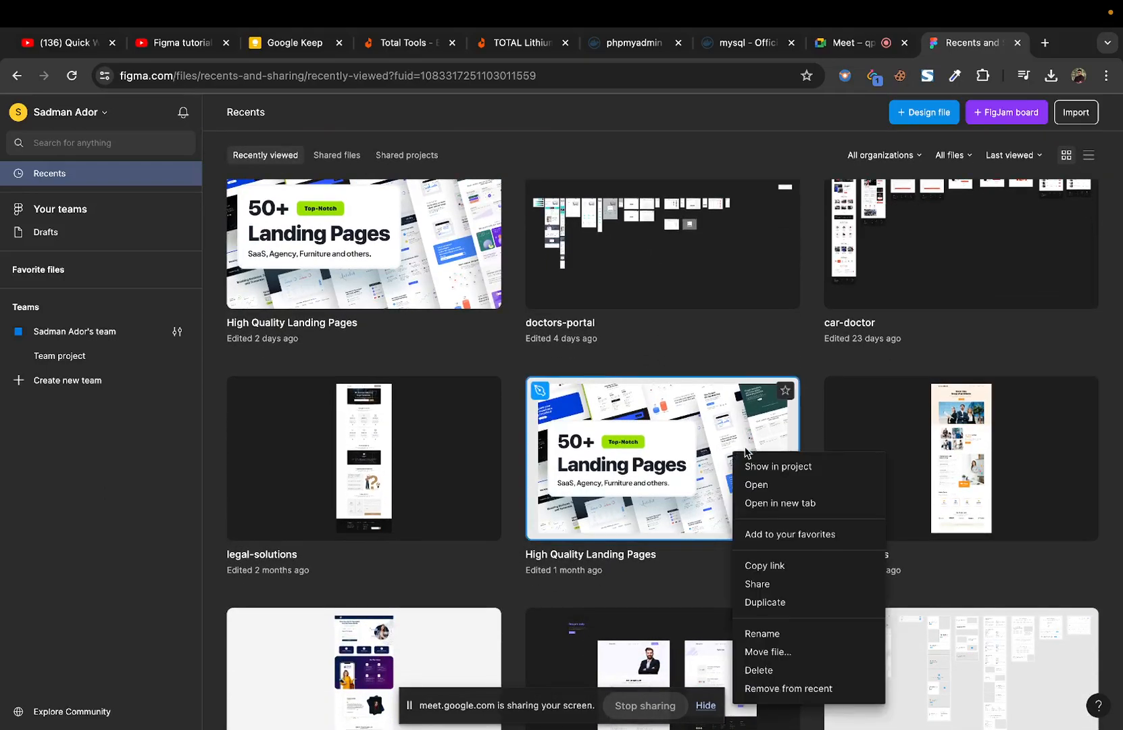
left_click(759, 670)
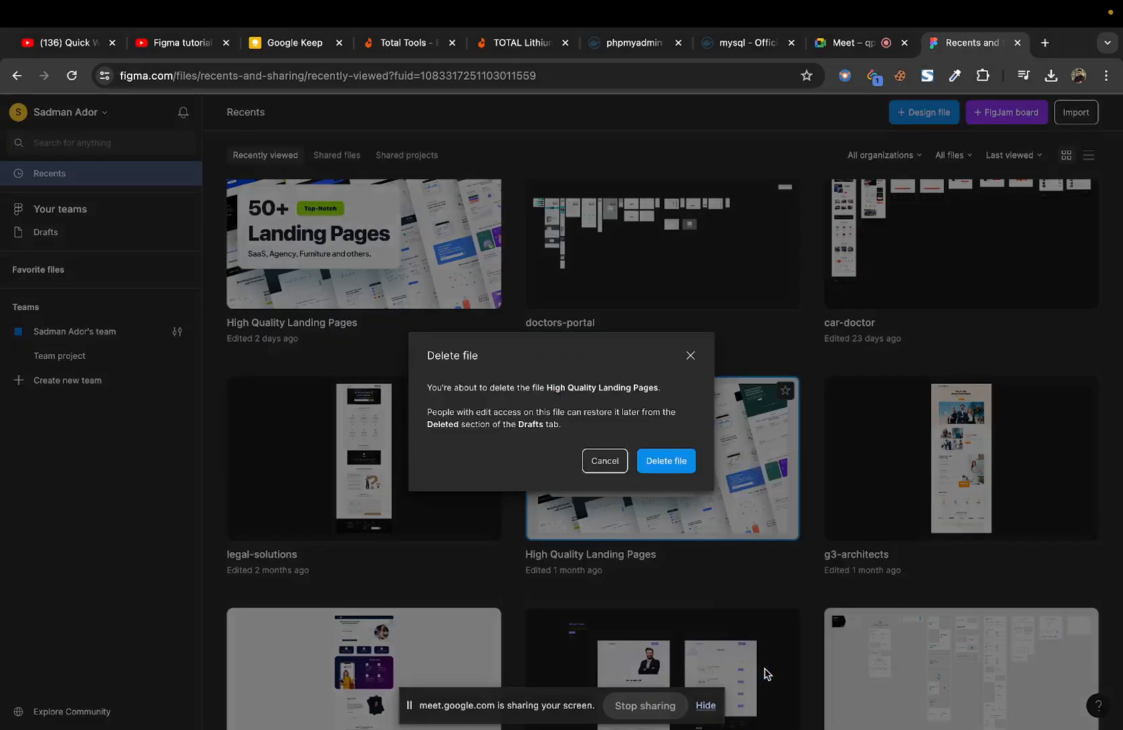
left_click(672, 461)
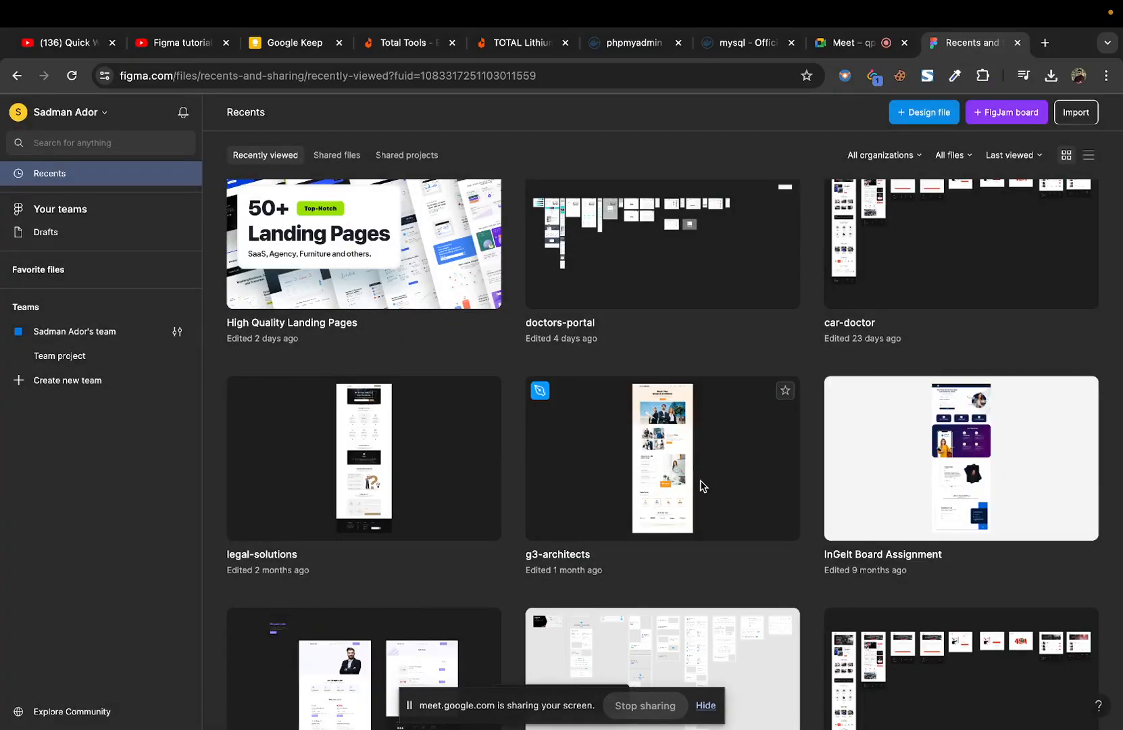
Step: Open the car-doctor design file from the recently viewed files
scroll(700, 485, "down", 15)
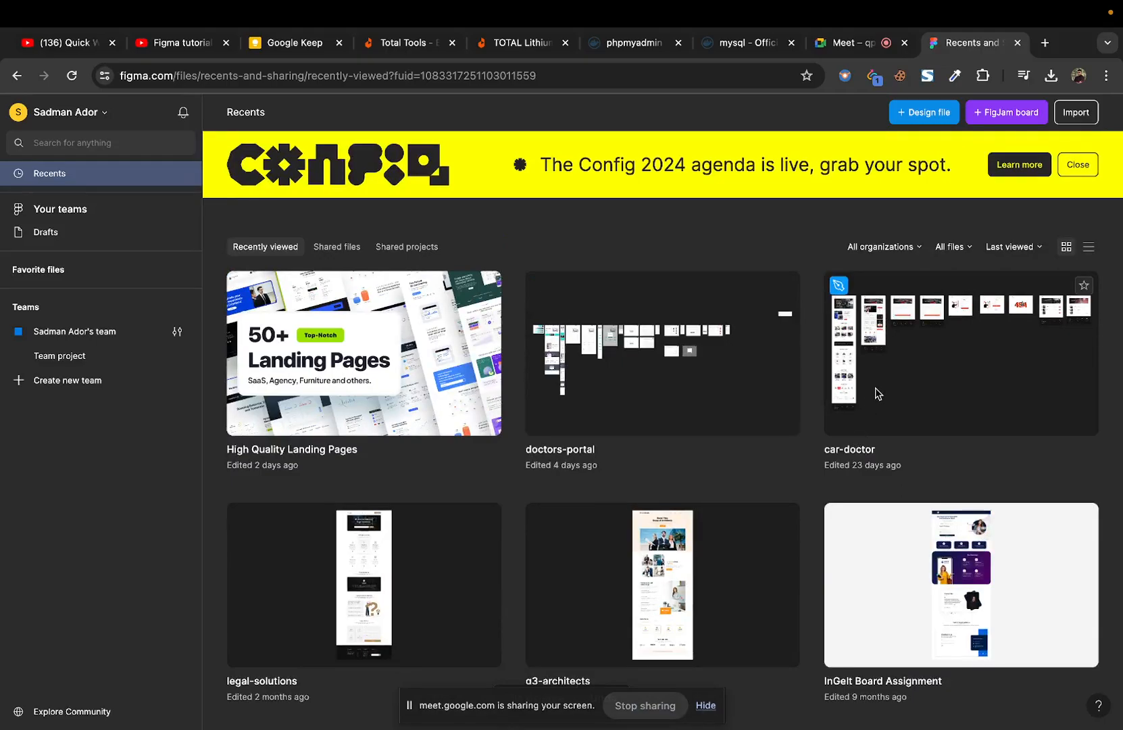
double_click(878, 393)
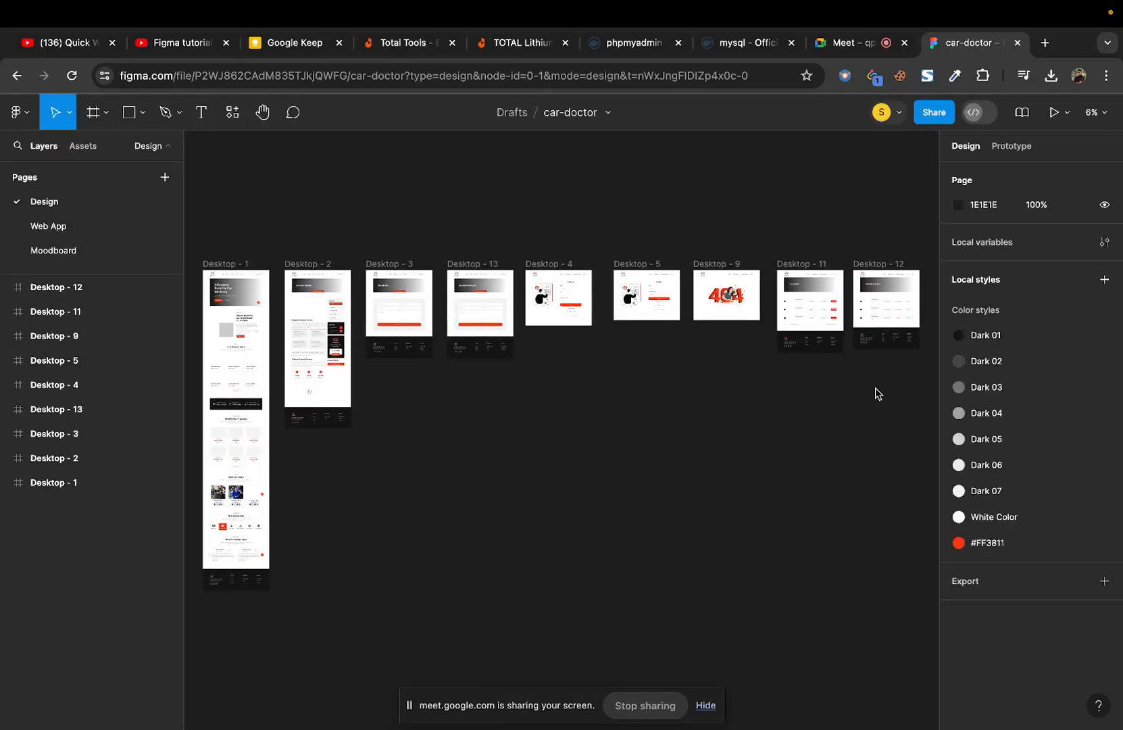
Step: Examine the Desktop - 1 home page design up close, from its service sections up to the header and hero banner
scroll(598, 406, "left", 5)
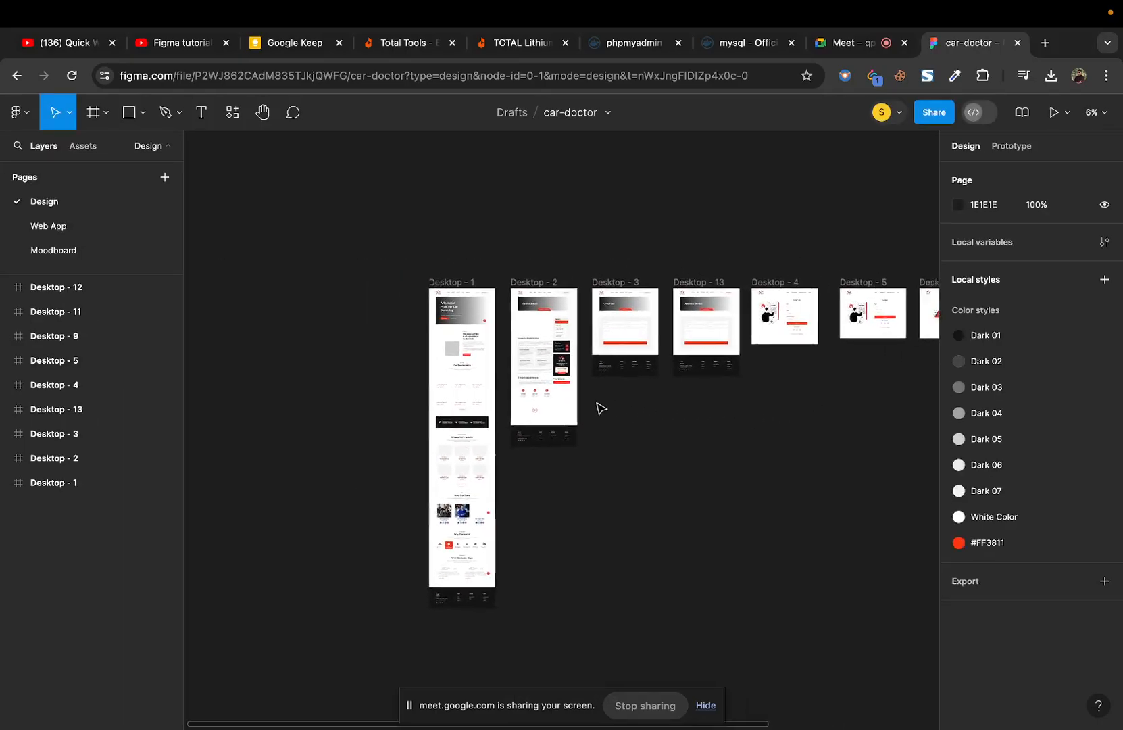
scroll(599, 406, "up", 5)
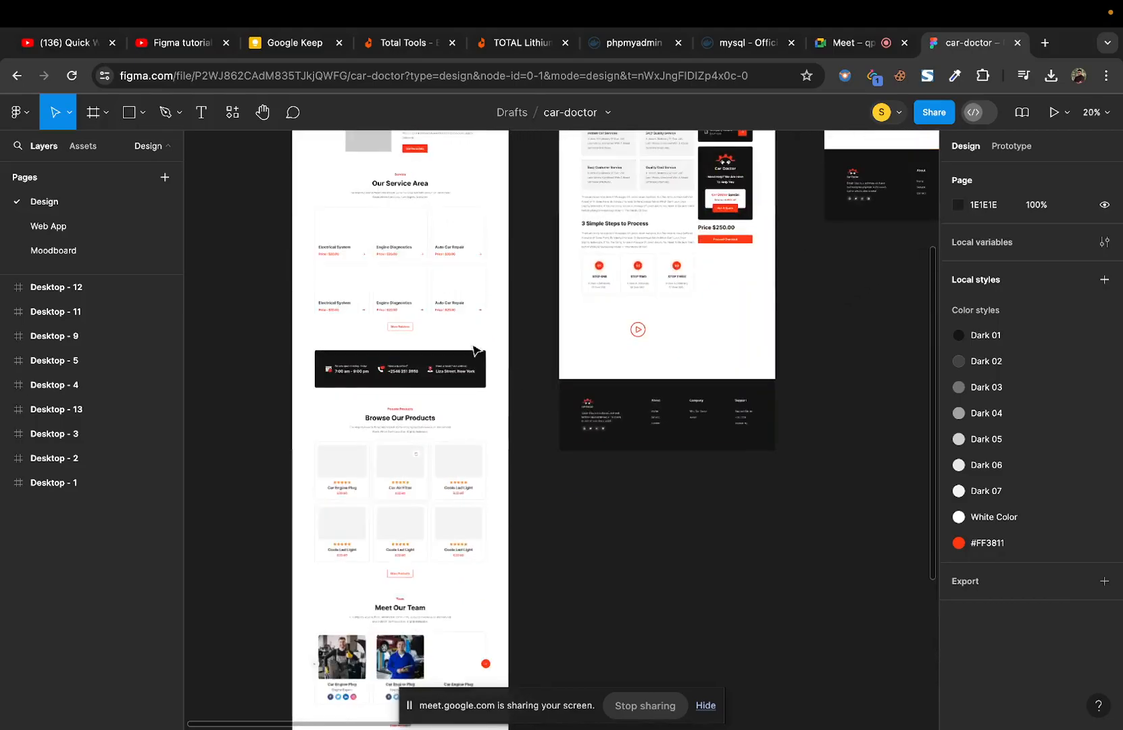
scroll(476, 350, "left", 3)
scroll(476, 350, "up", 5)
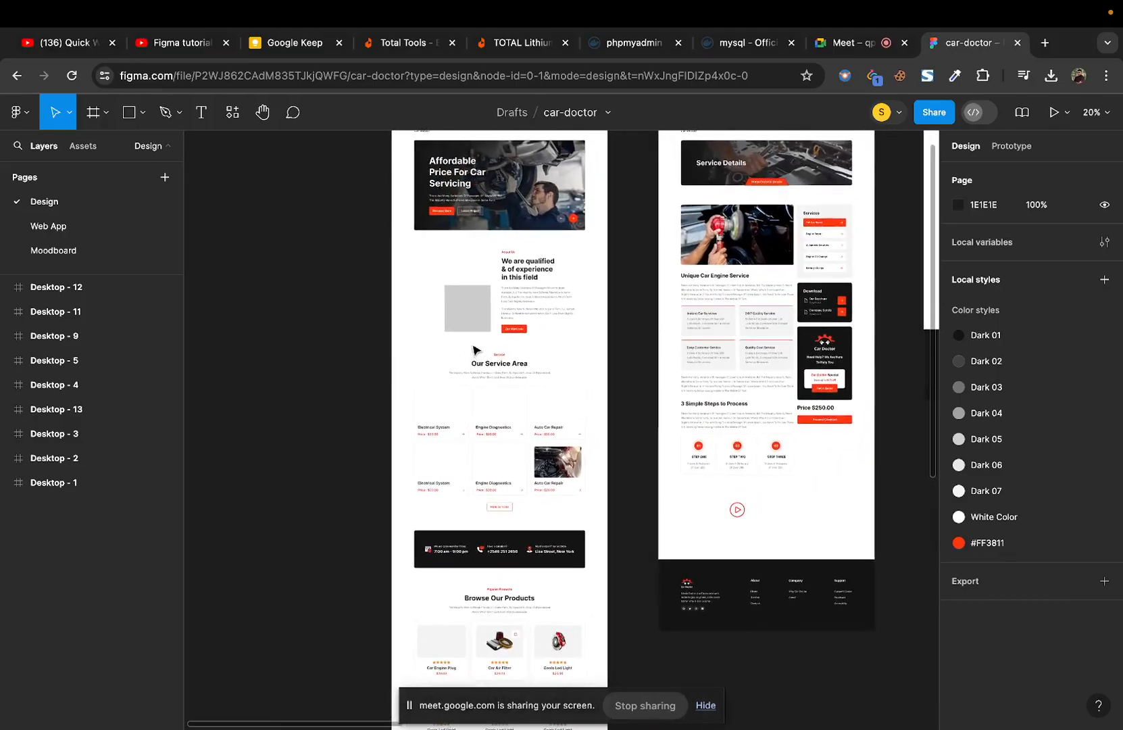
scroll(477, 350, "up", 3)
scroll(477, 350, "up", 5)
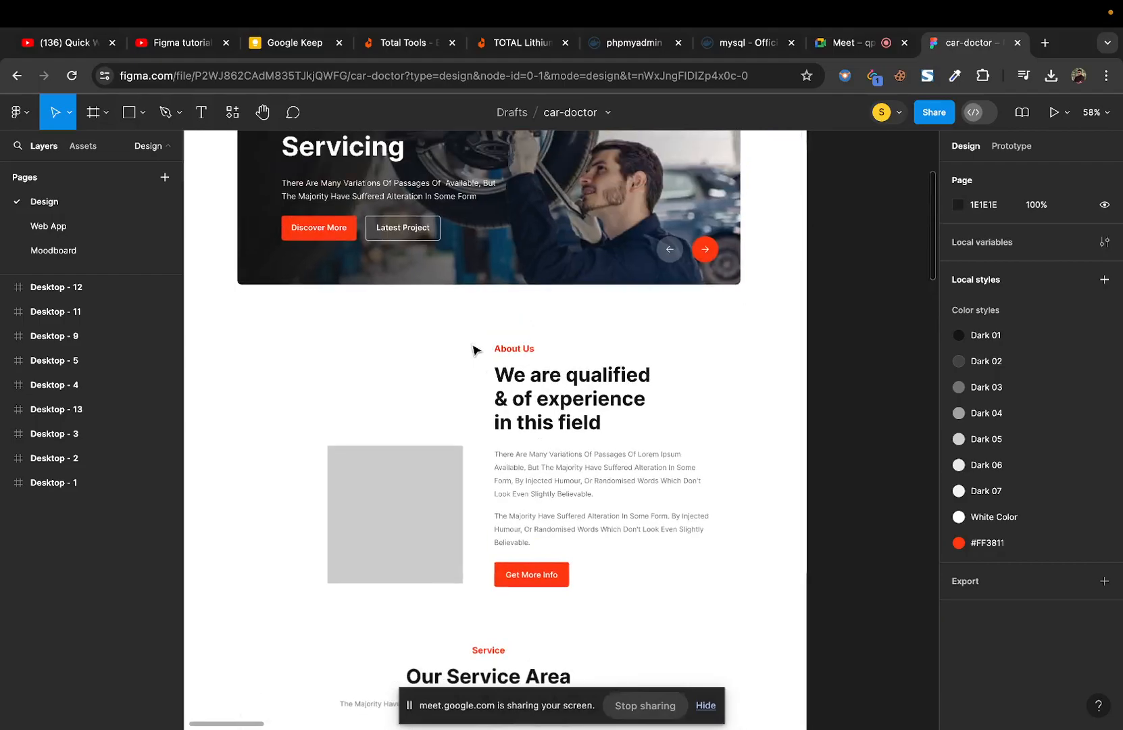
scroll(477, 350, "up", 3)
scroll(477, 350, "left", 1)
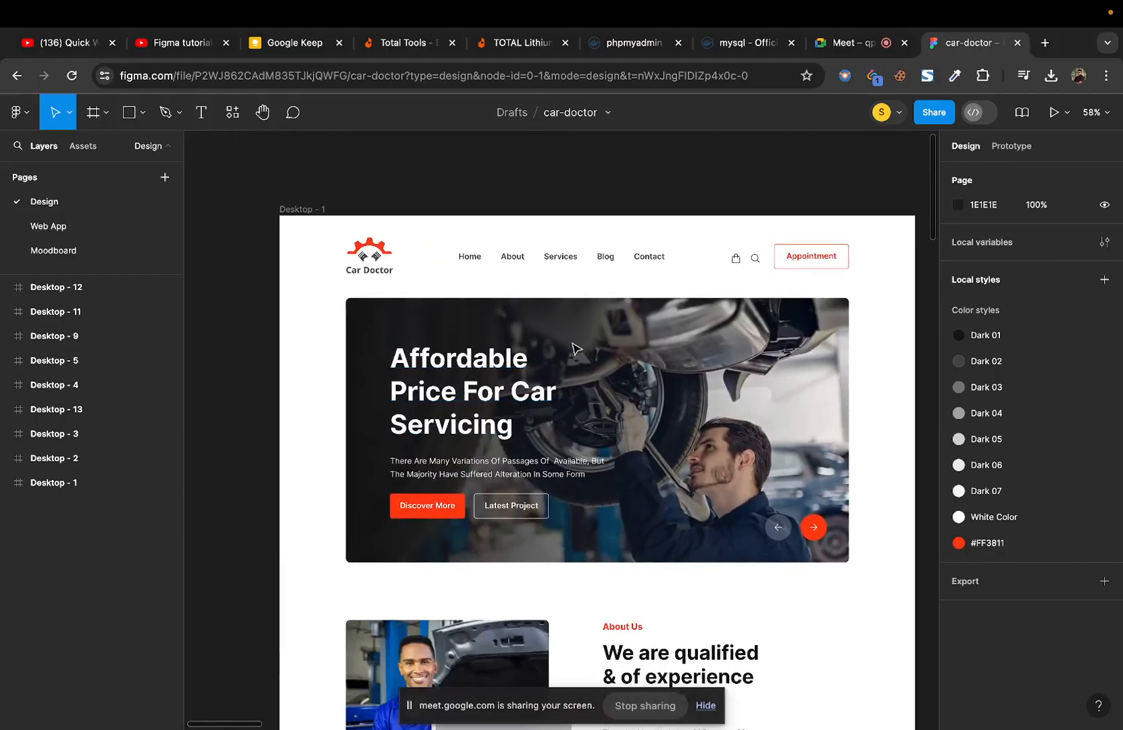
scroll(581, 357, "up", 1)
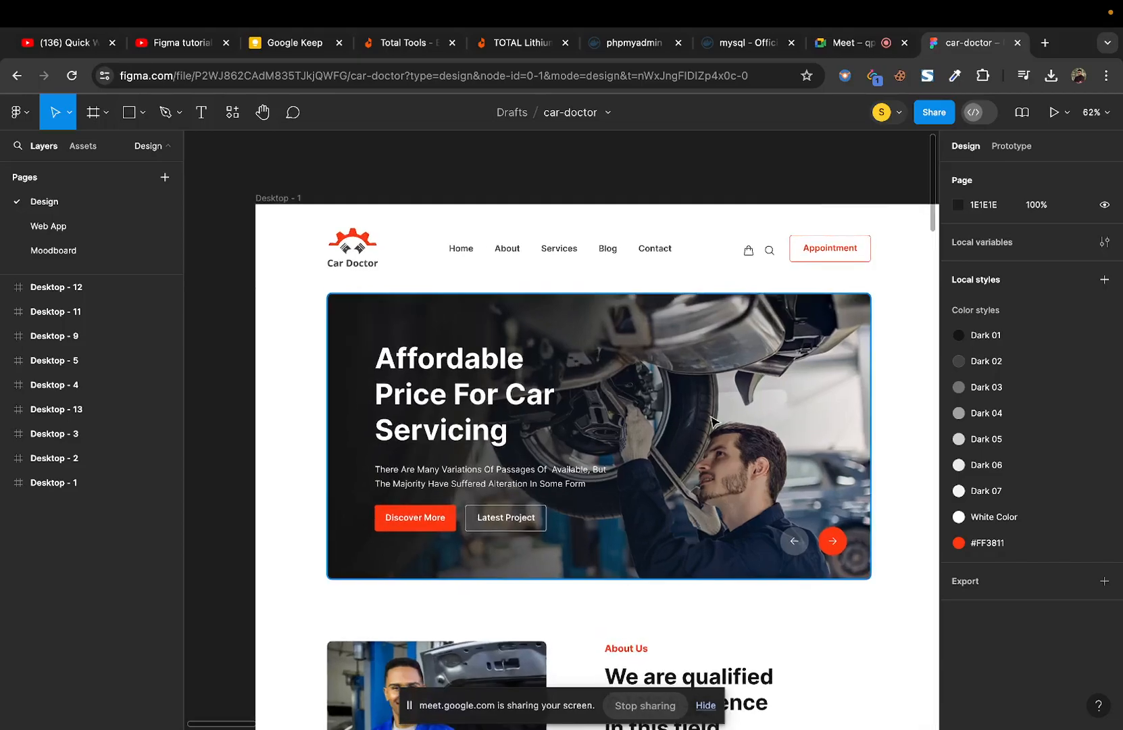
Step: Look across the neighbouring desktop frames and compare them with the Desktop - 1 hero and About Us sections
scroll(696, 392, "right", 3)
scroll(696, 392, "down", 1)
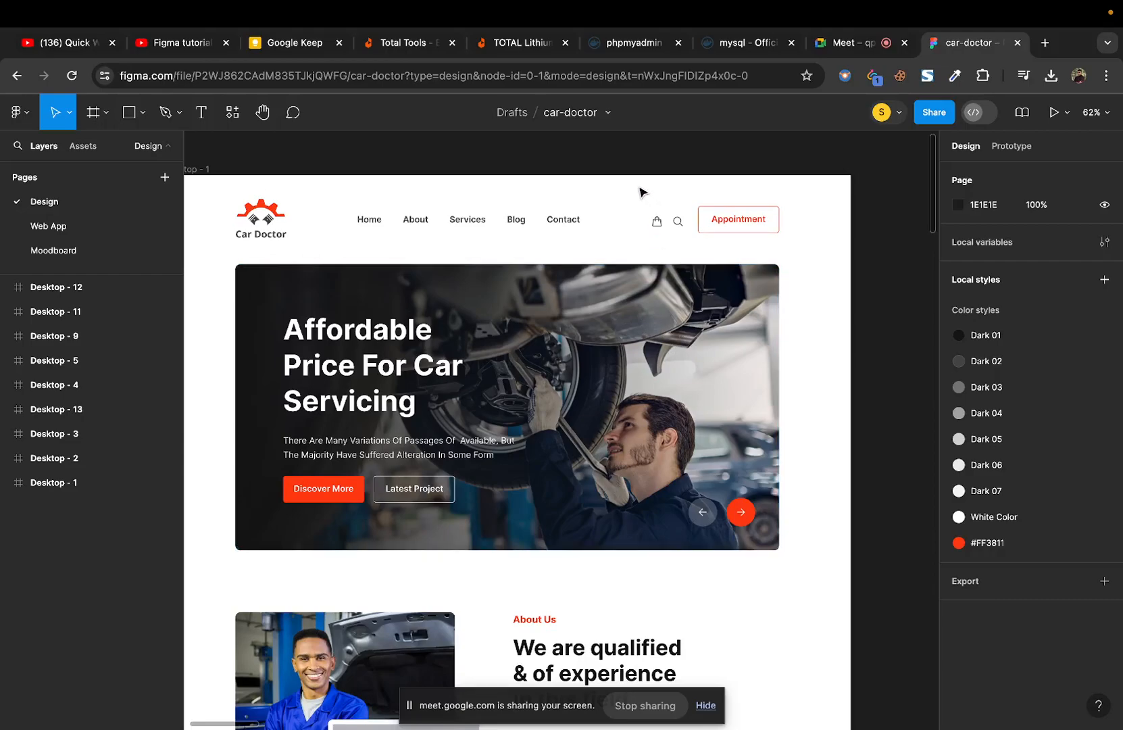
scroll(639, 192, "down", 5, "ctrl")
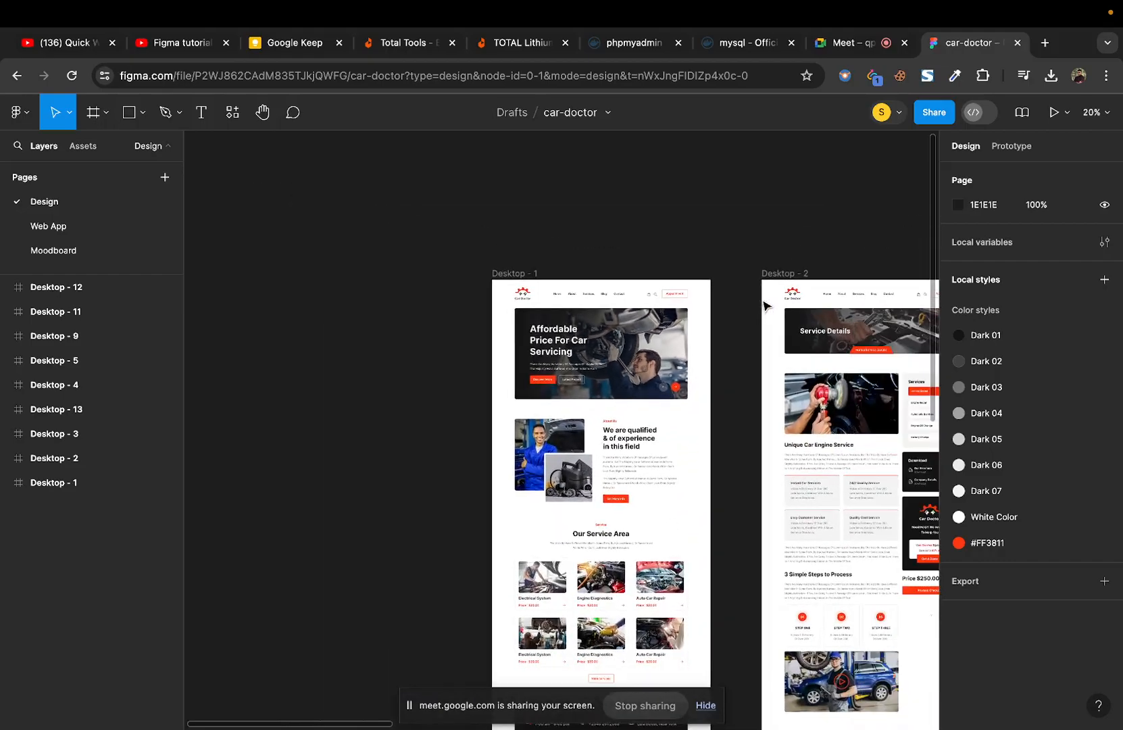
scroll(766, 306, "right", 15)
scroll(764, 305, "left", 15)
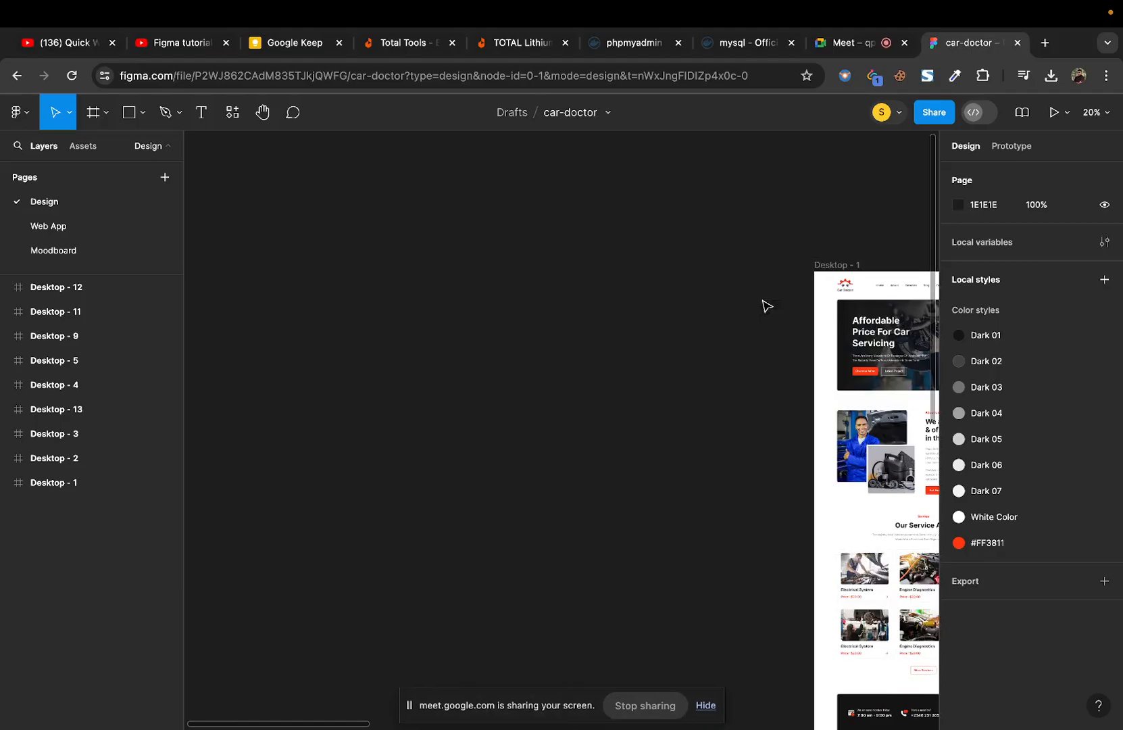
scroll(765, 306, "right", 10)
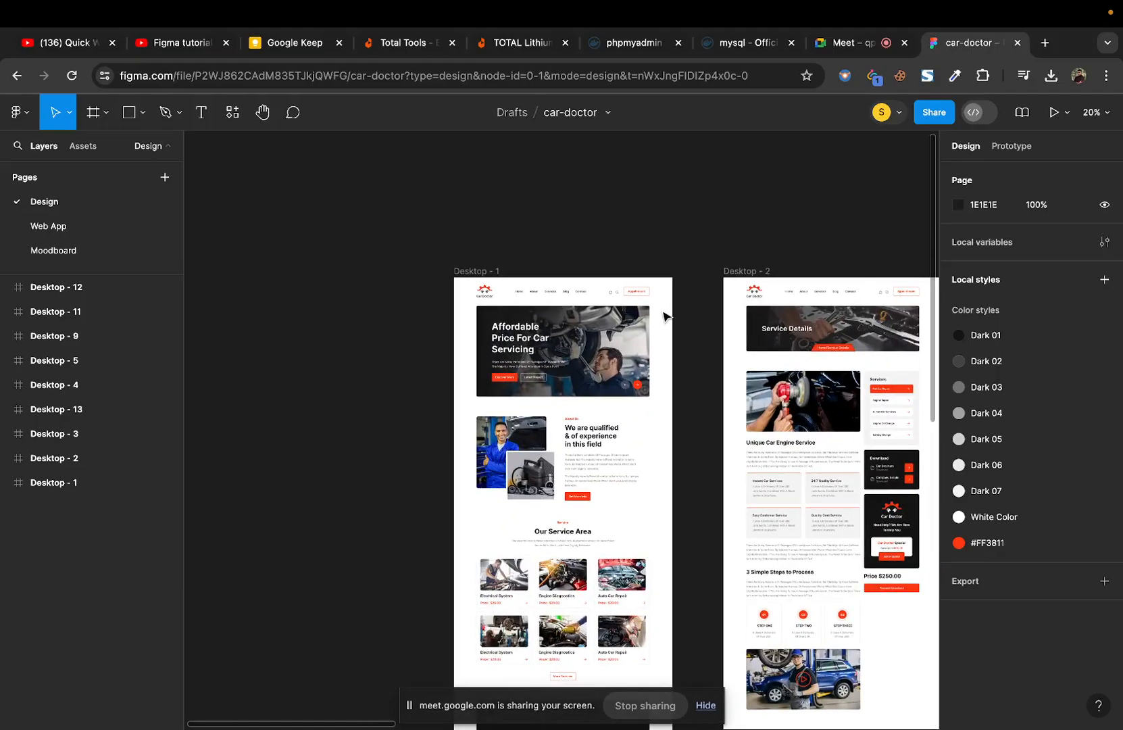
scroll(662, 316, "up", 5)
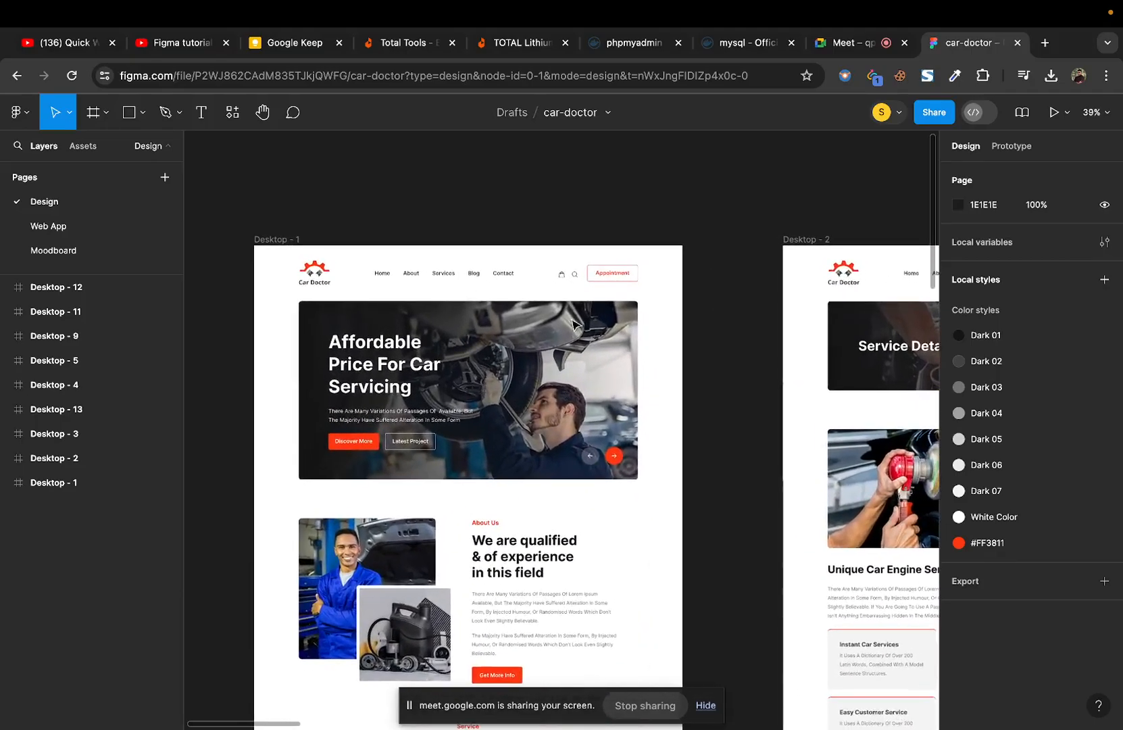
scroll(567, 325, "left", 2)
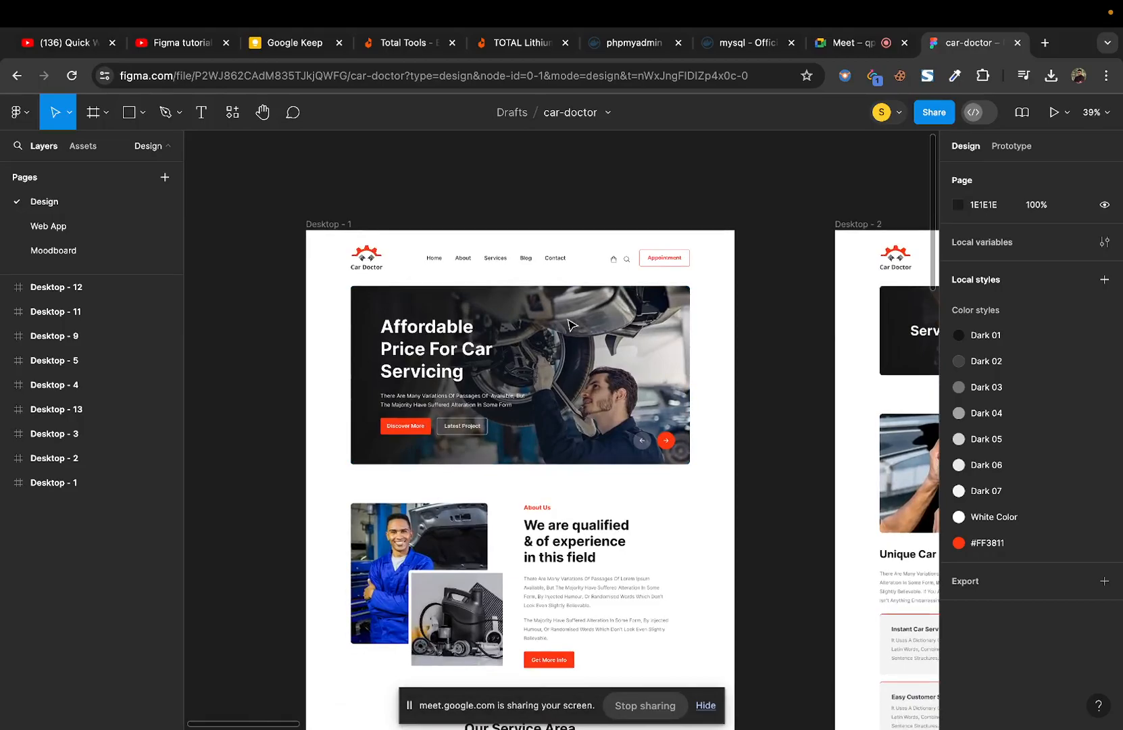
Step: Search Google for "mouse wheel" in a new browser page
left_click(1045, 43)
type("mouse ")
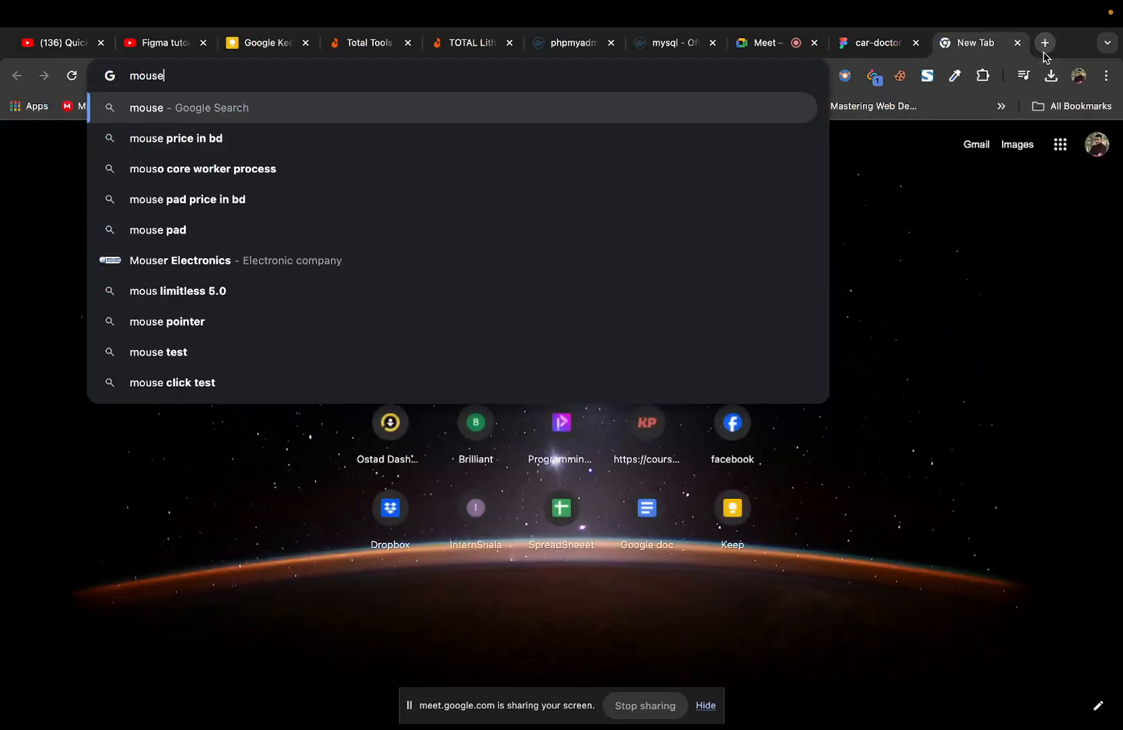
type("wheel")
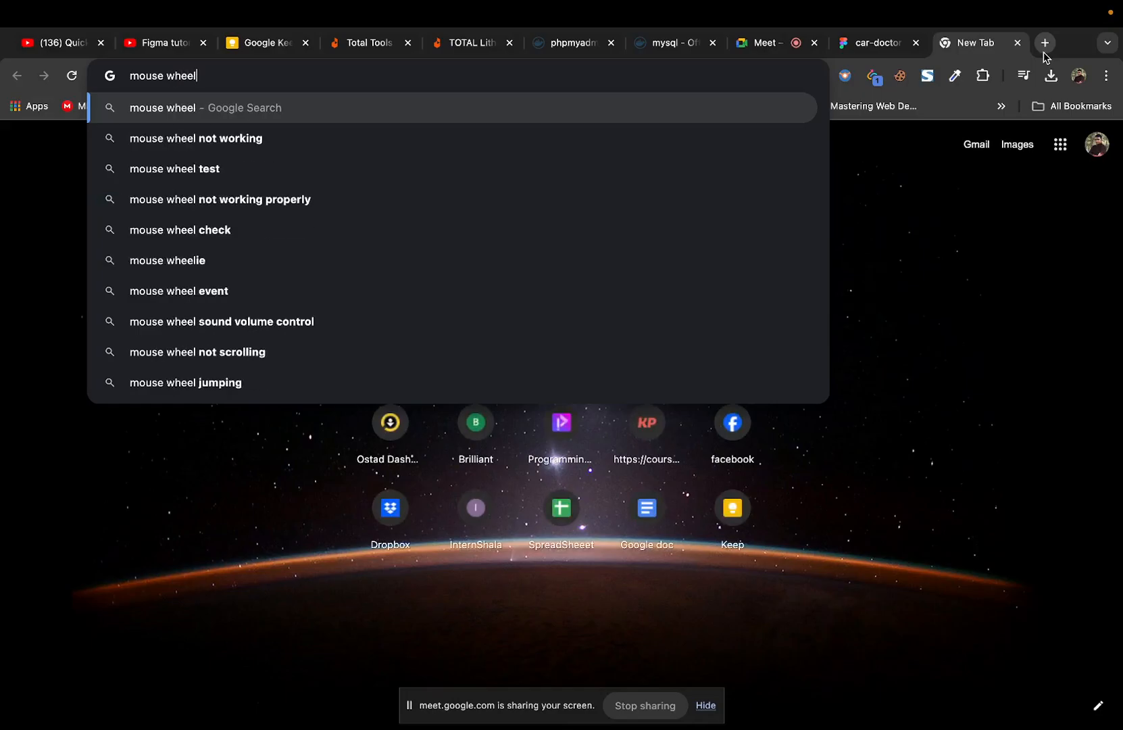
key("Return")
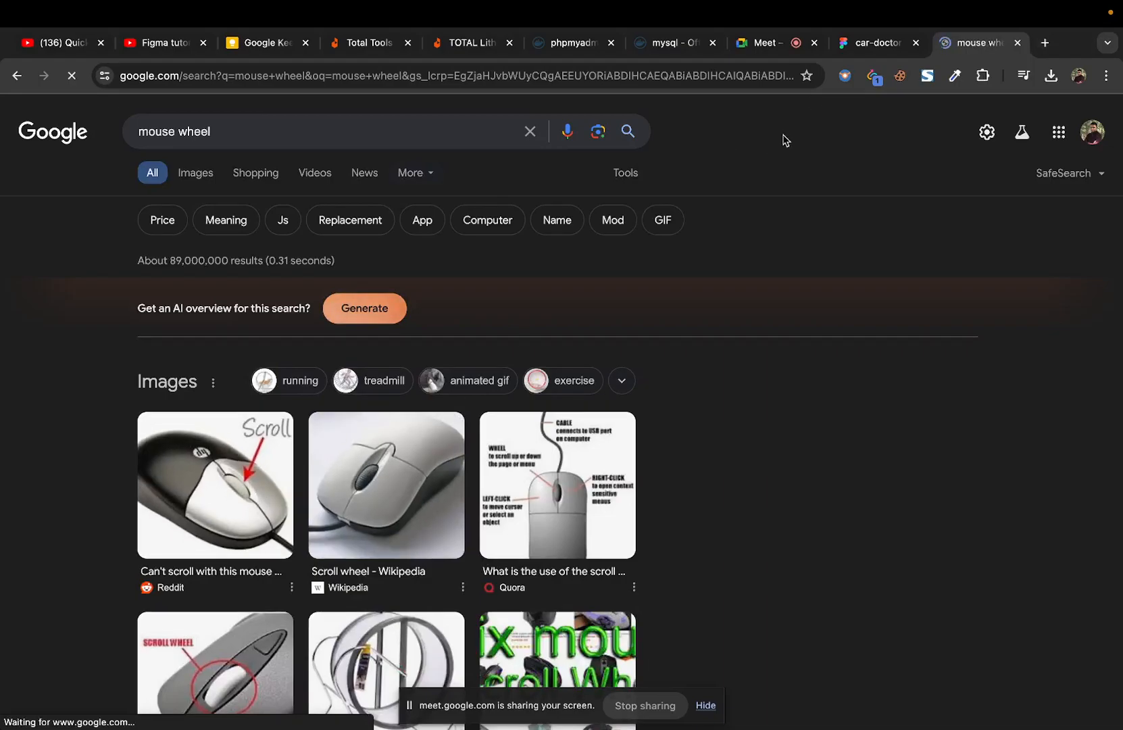
Step: Return to the car-doctor file and inspect the Desktop - 1 page at different magnifications and canvas positions
left_click(873, 43)
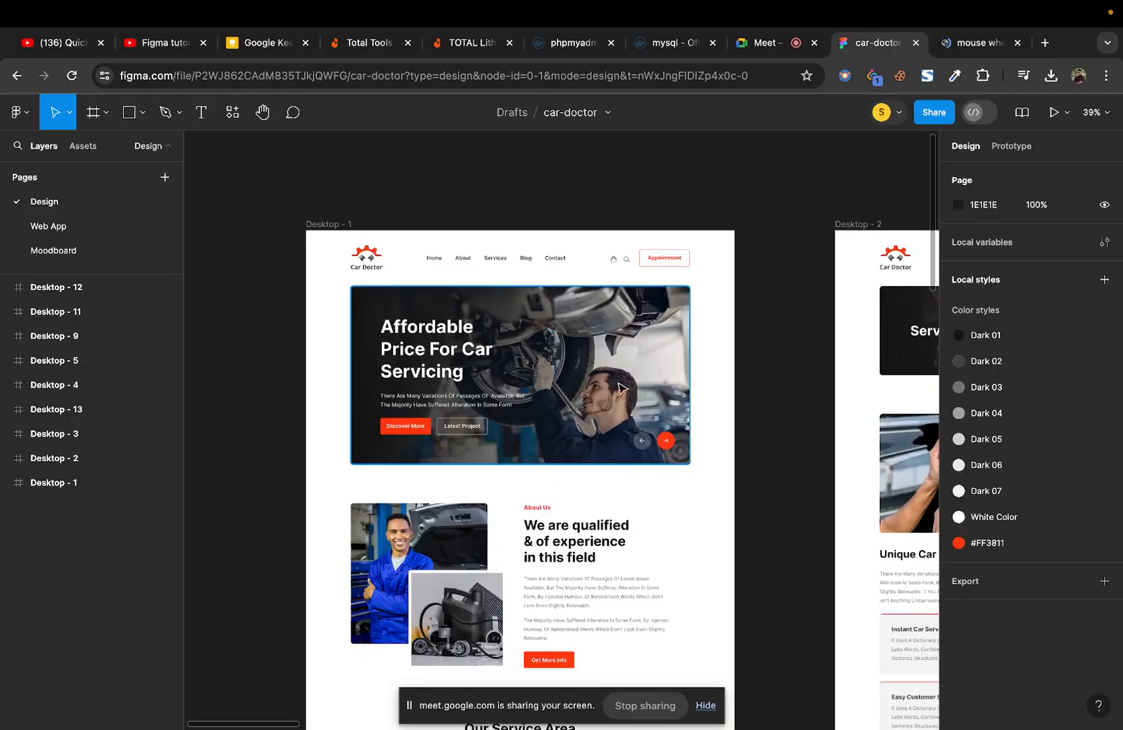
scroll(620, 388, "down", 3)
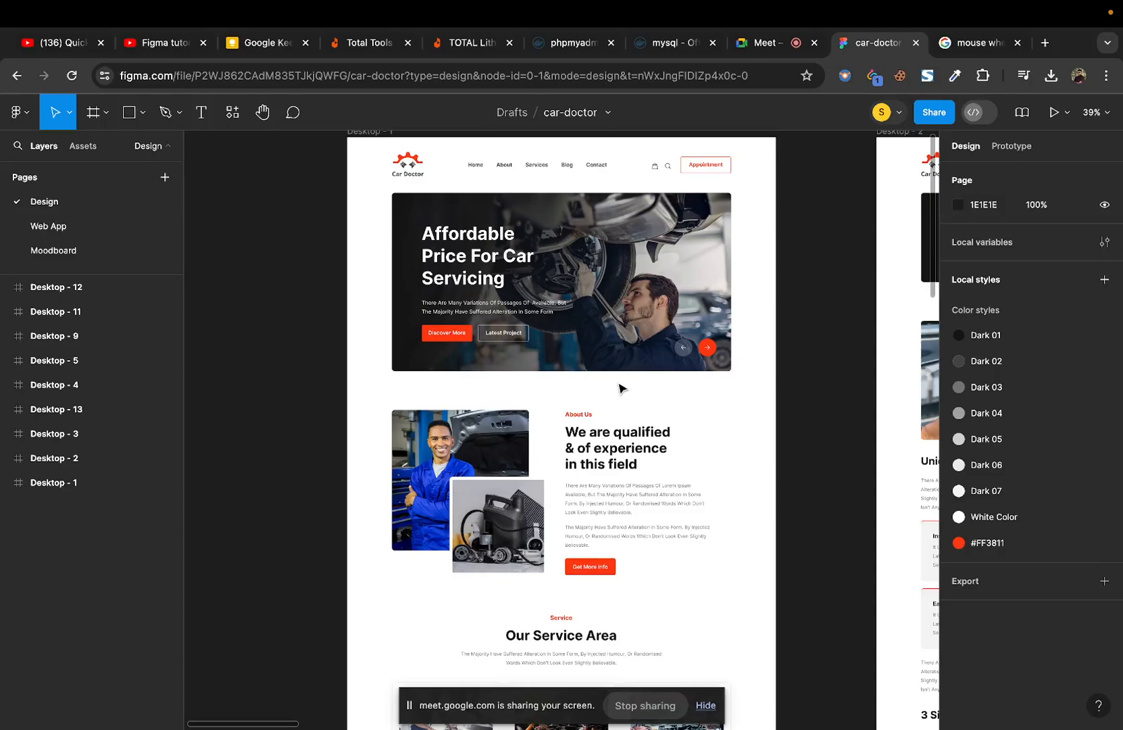
scroll(620, 388, "down", 3)
scroll(620, 387, "up", 5)
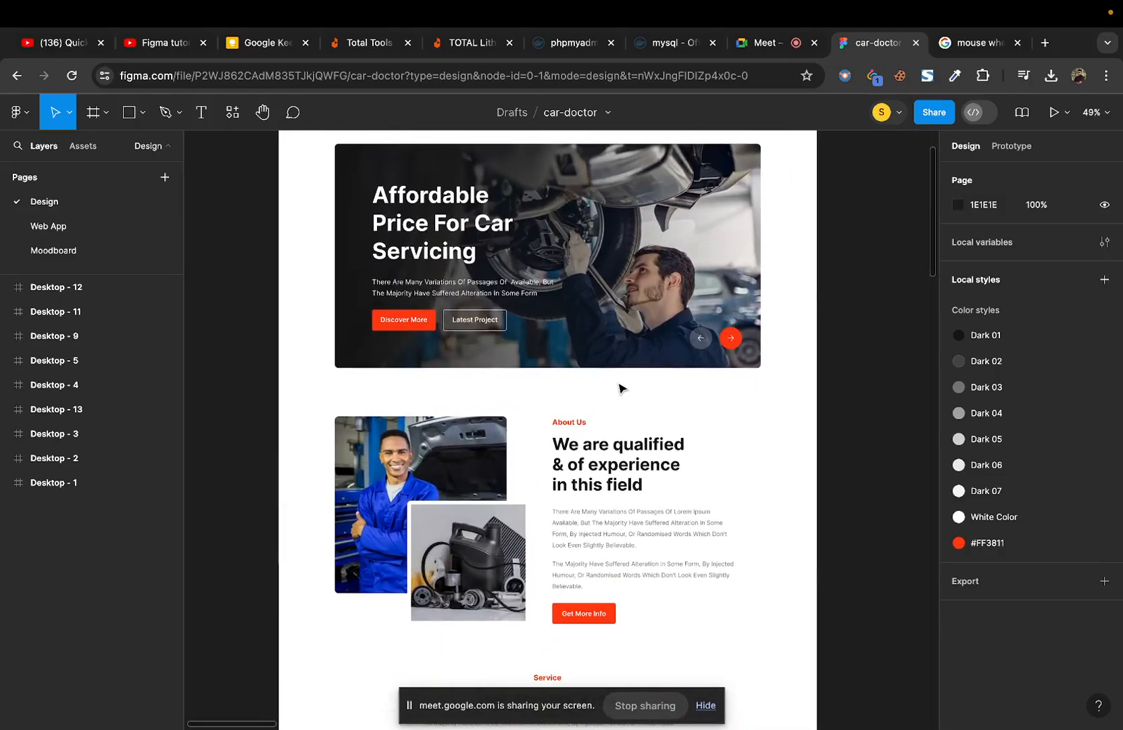
scroll(620, 387, "down", 3)
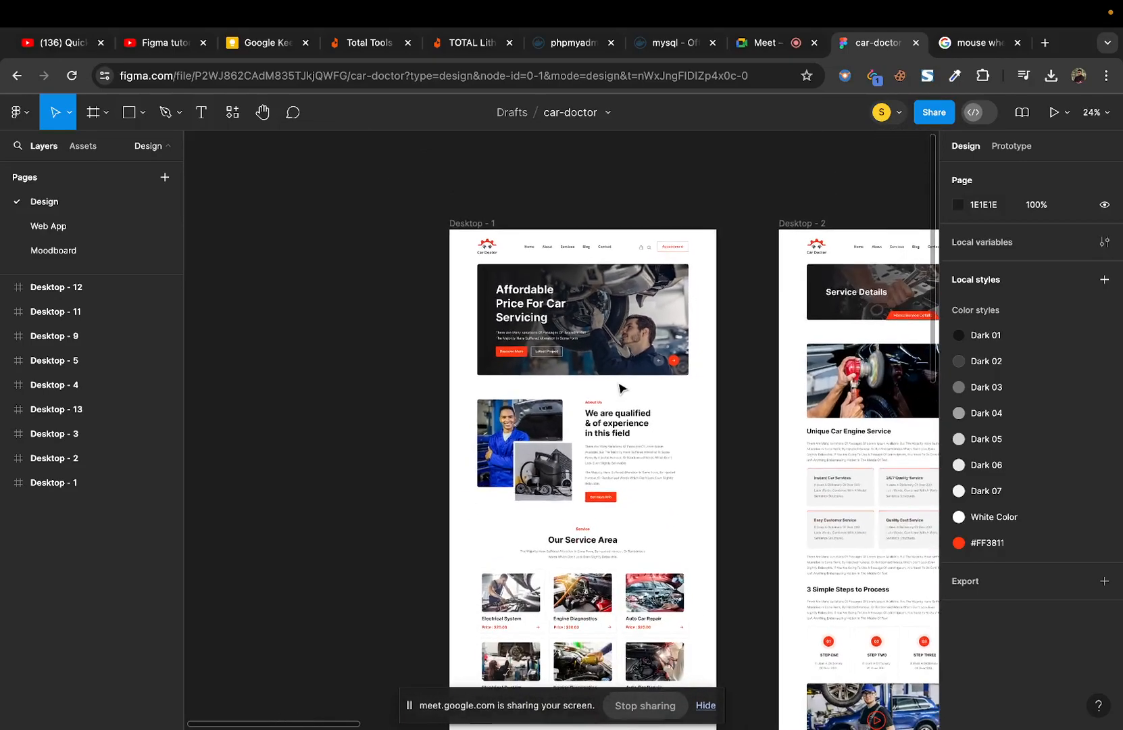
scroll(620, 388, "up", 4)
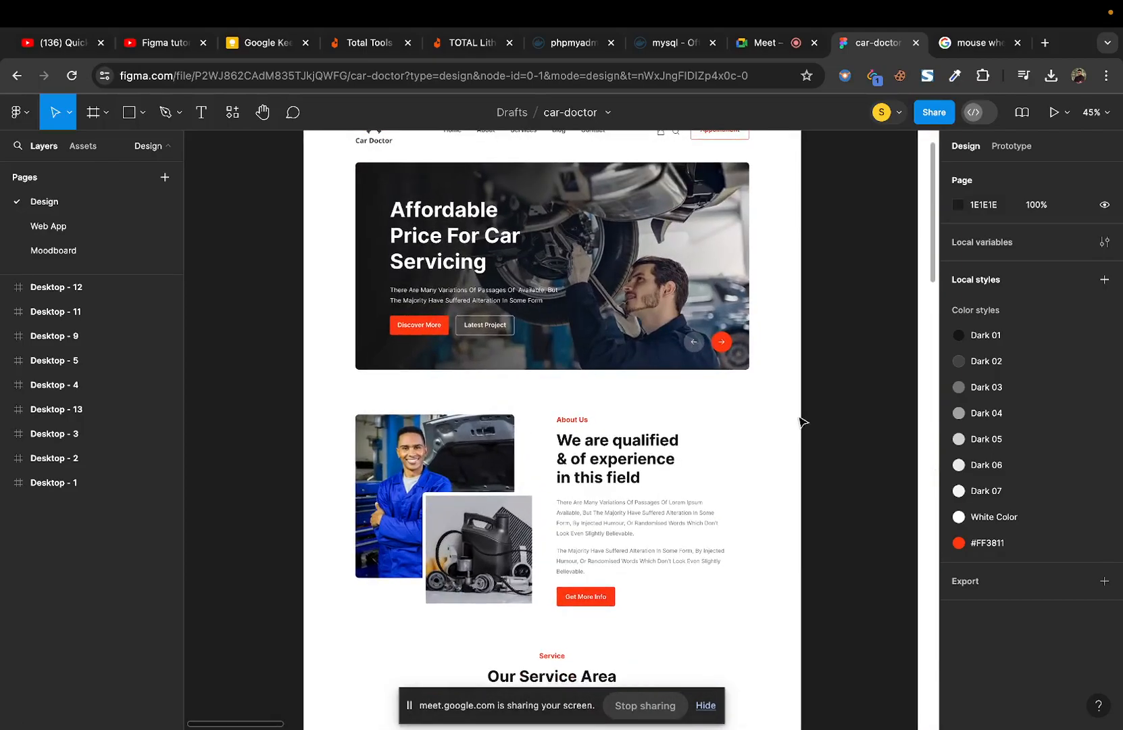
scroll(801, 421, "right", 5)
scroll(799, 423, "left", 3)
scroll(799, 422, "up", 1)
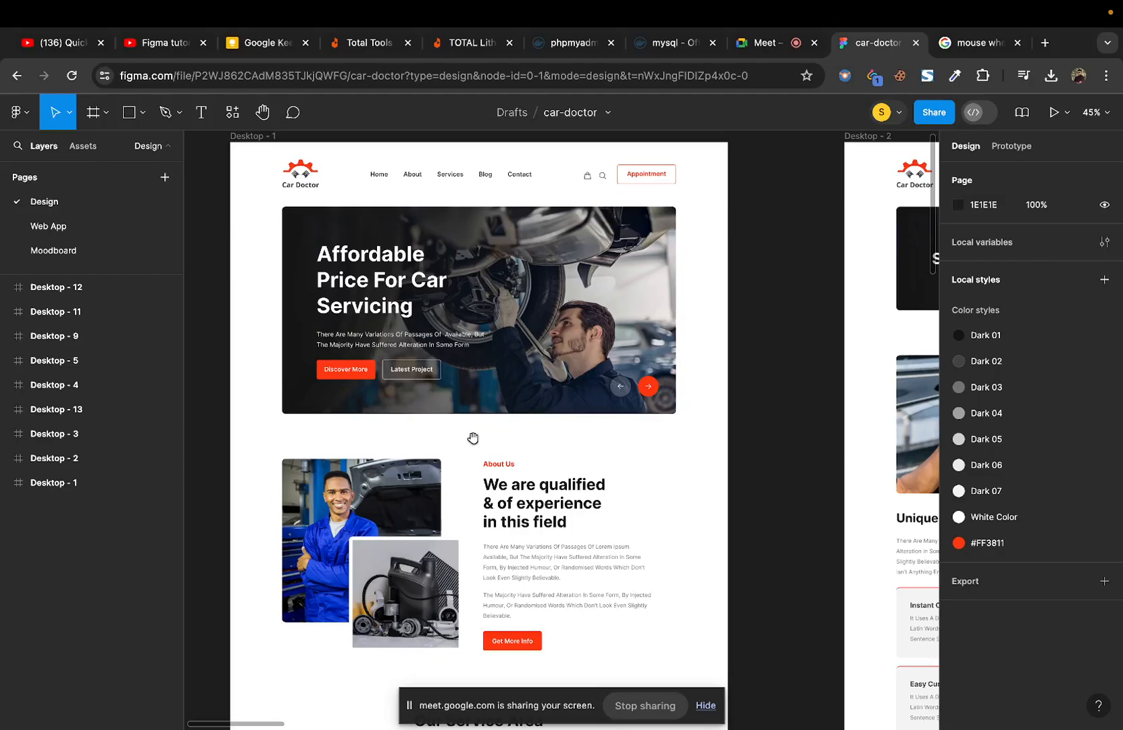
left_click_drag(460, 435, 584, 456)
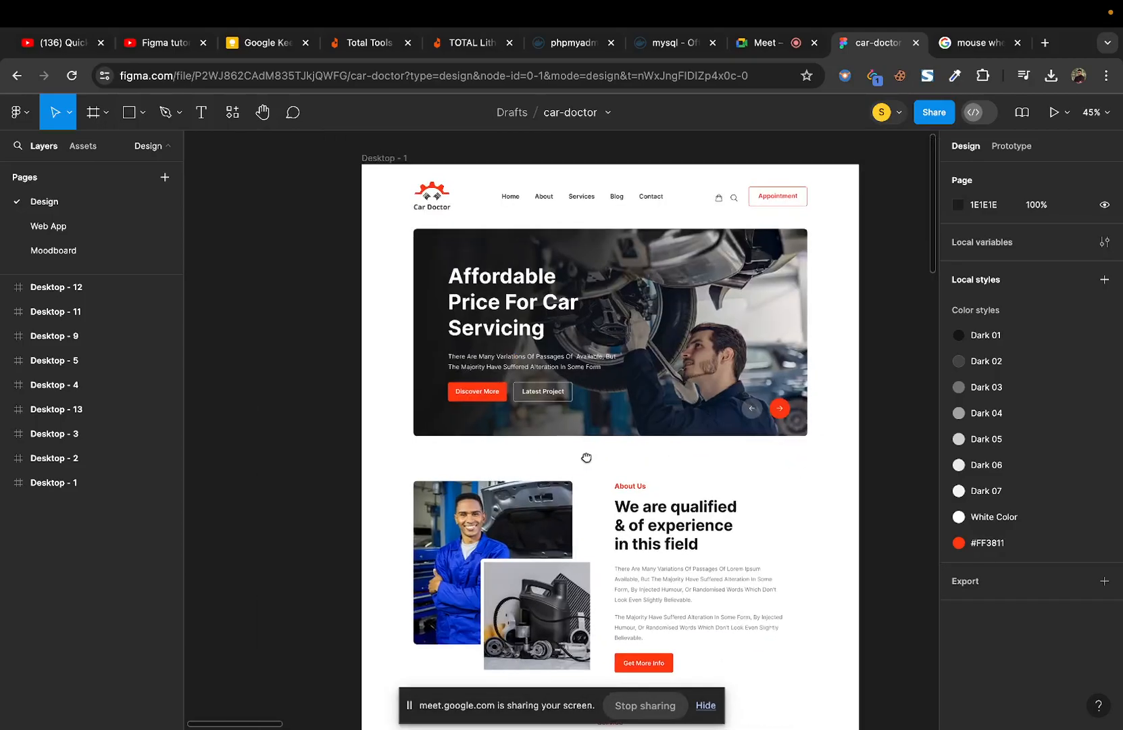
Step: Select the gradient rectangle over the hero banner in Desktop - 1 and review the file's frames and nested layers
scroll(607, 397, "up", 3)
scroll(607, 397, "up", 1)
scroll(606, 396, "up", 5)
scroll(606, 396, "up", 1)
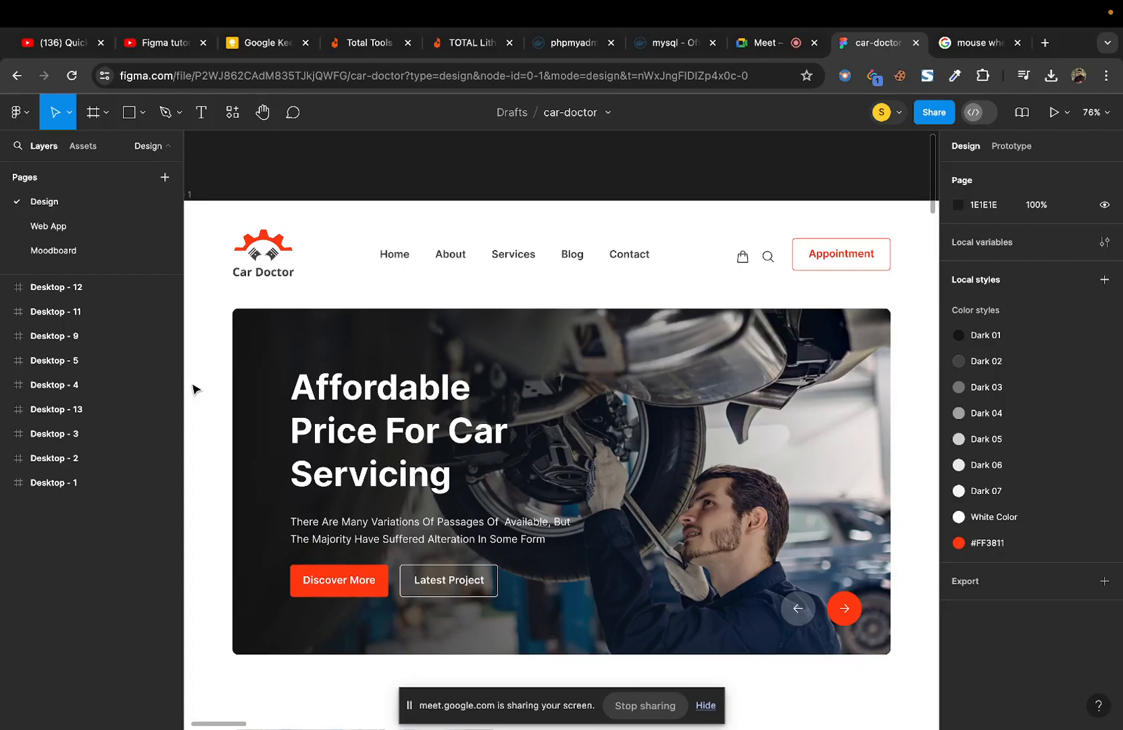
left_click(311, 347)
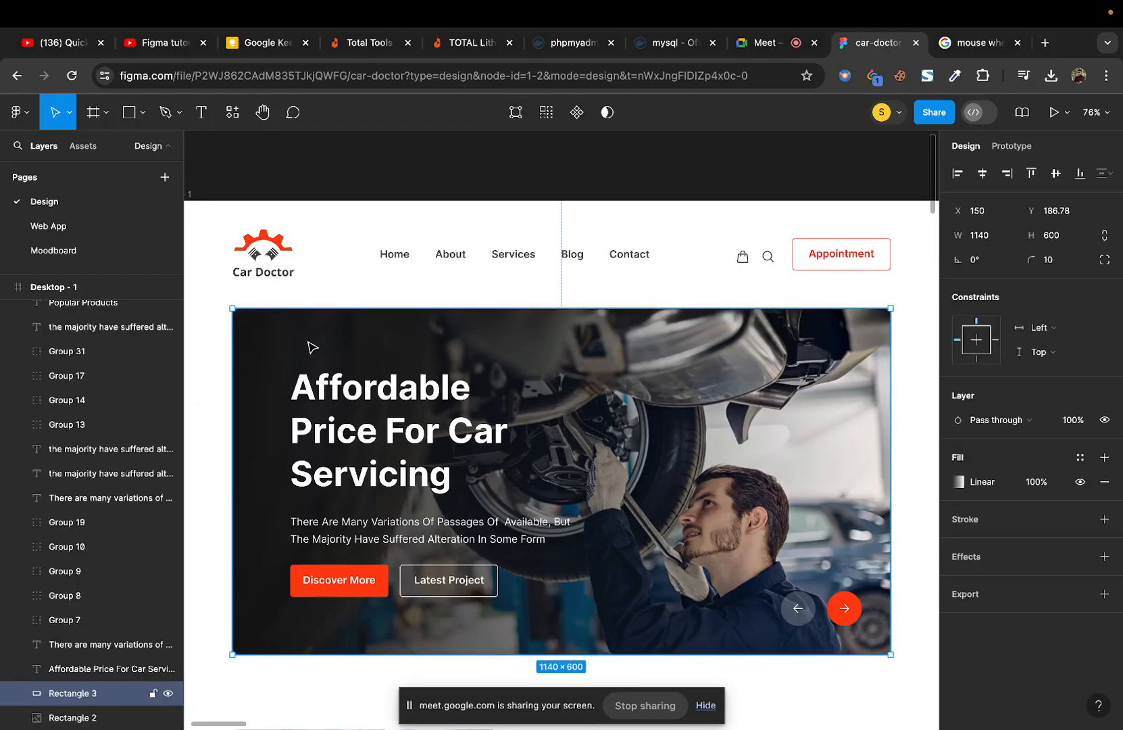
scroll(88, 413, "up", 10)
scroll(94, 418, "up", 5)
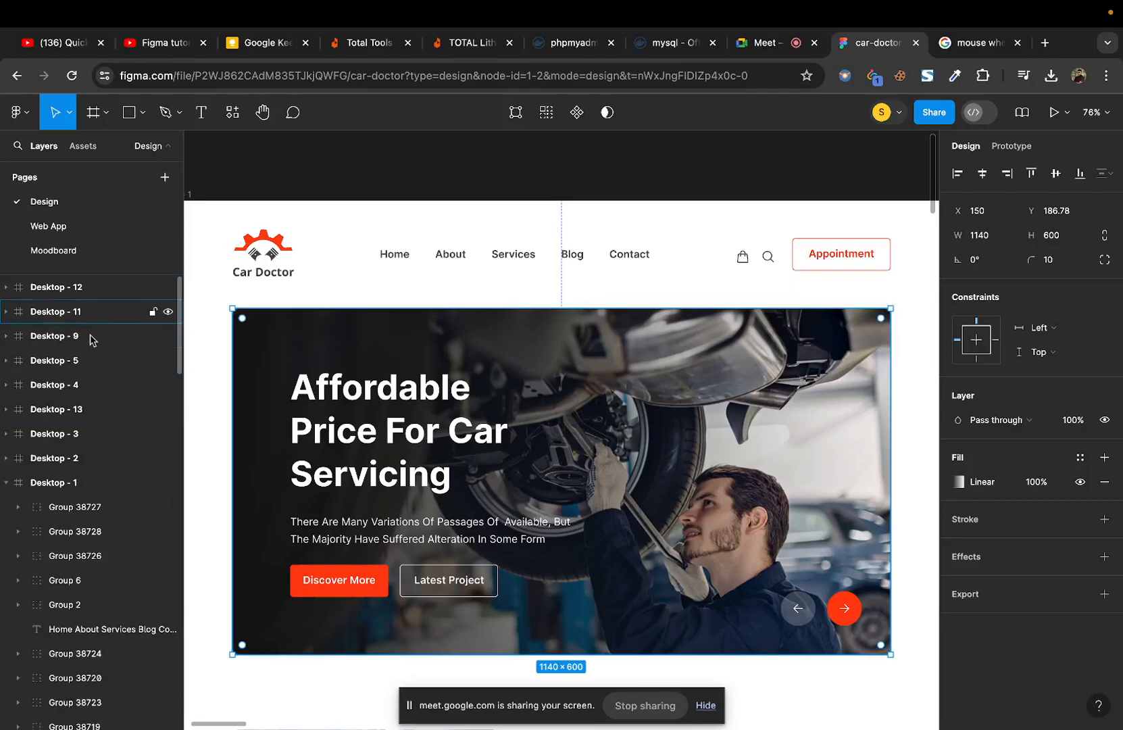
scroll(112, 385, "down", 2)
scroll(113, 390, "down", 5)
scroll(112, 390, "up", 5)
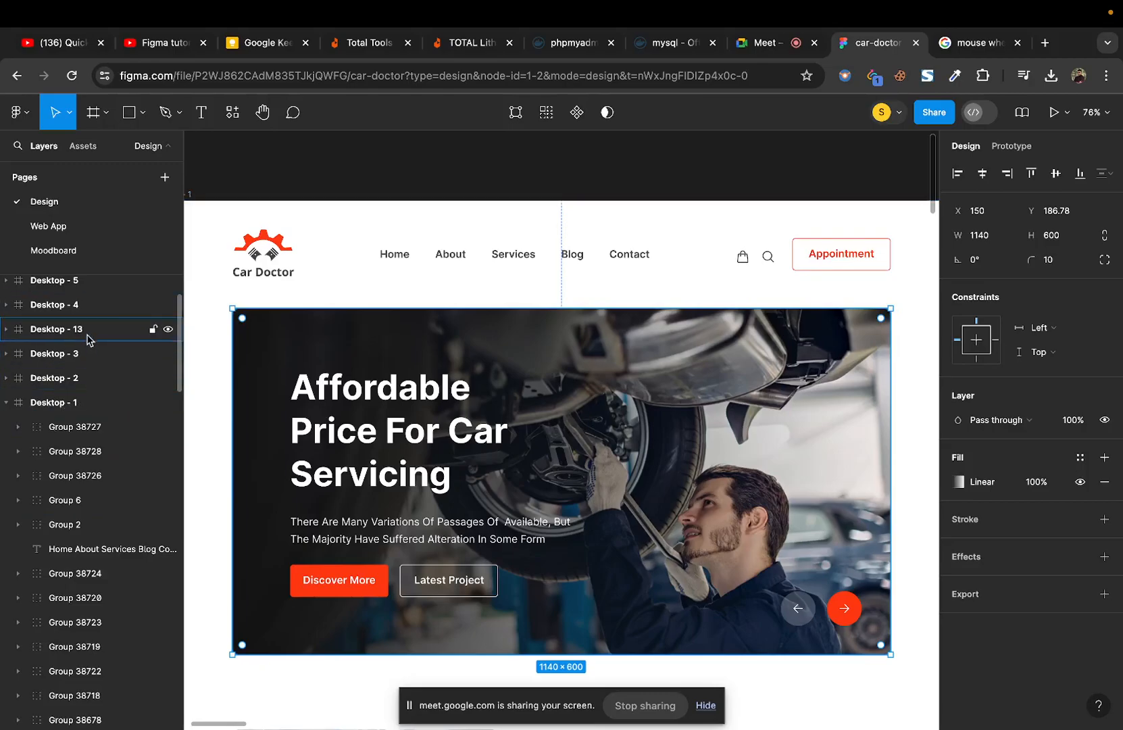
Step: Locate the Desktop - 1 frame by its name on the canvas and collapse its nested layers
scroll(86, 338, "up", 3)
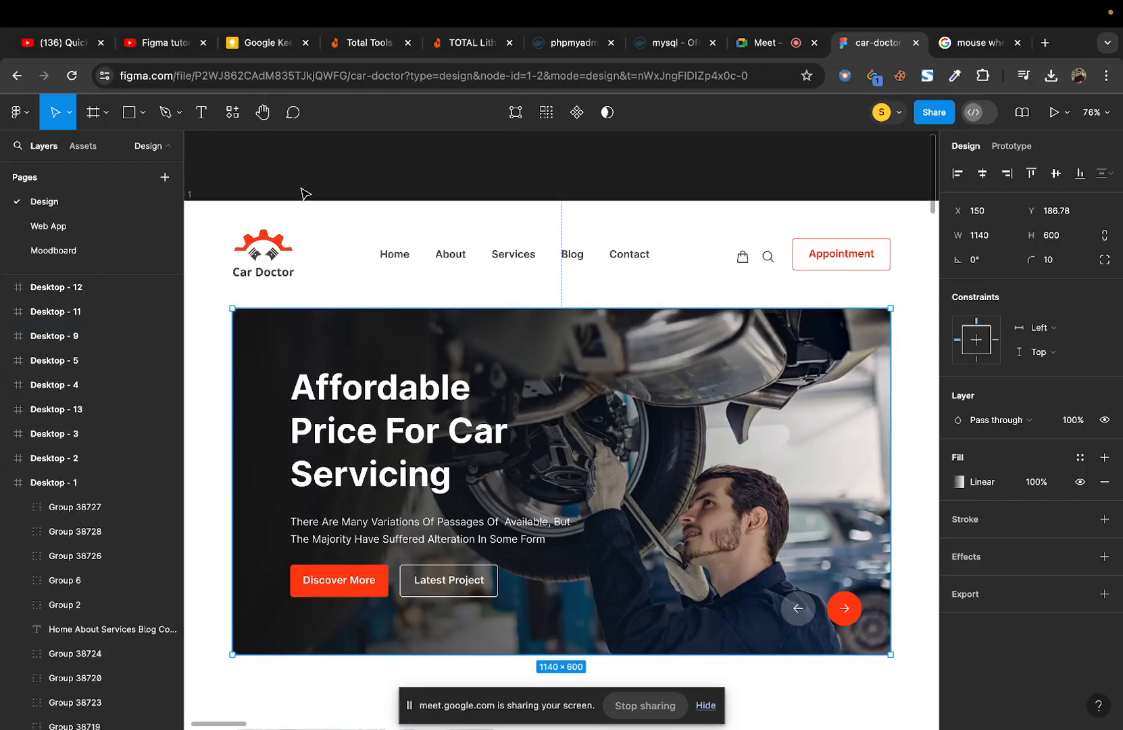
scroll(352, 187, "down", 3, "ctrl")
scroll(352, 186, "left", 2)
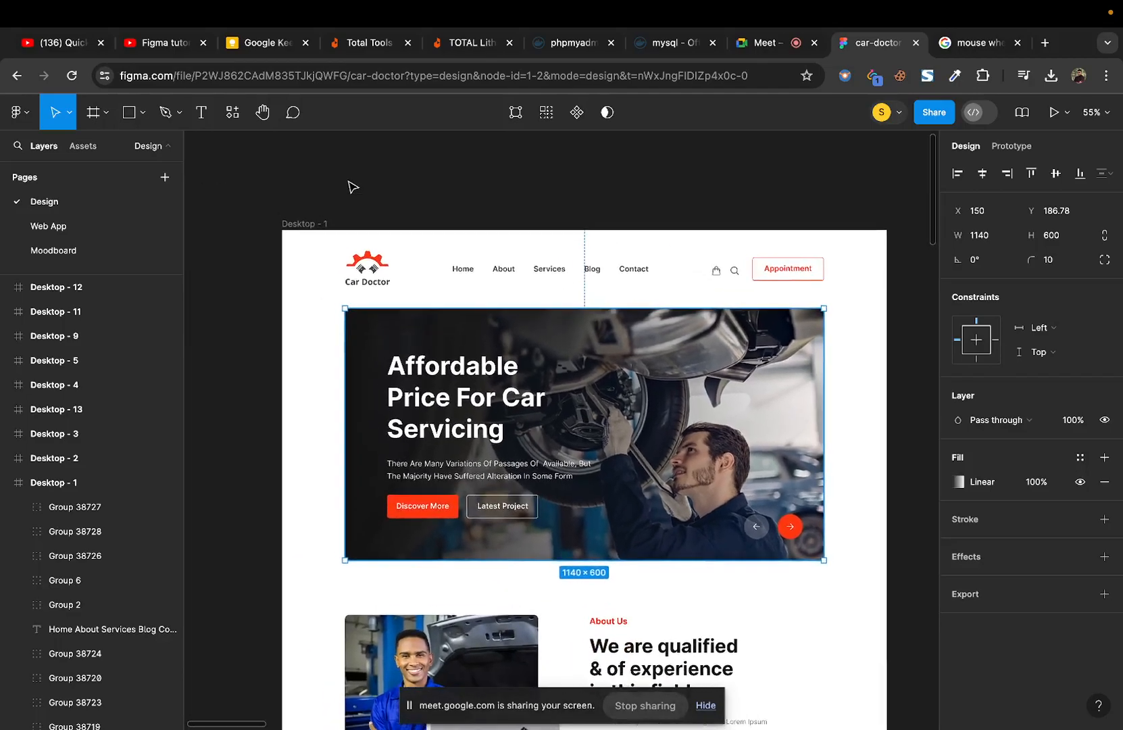
scroll(351, 187, "up", 5, "ctrl")
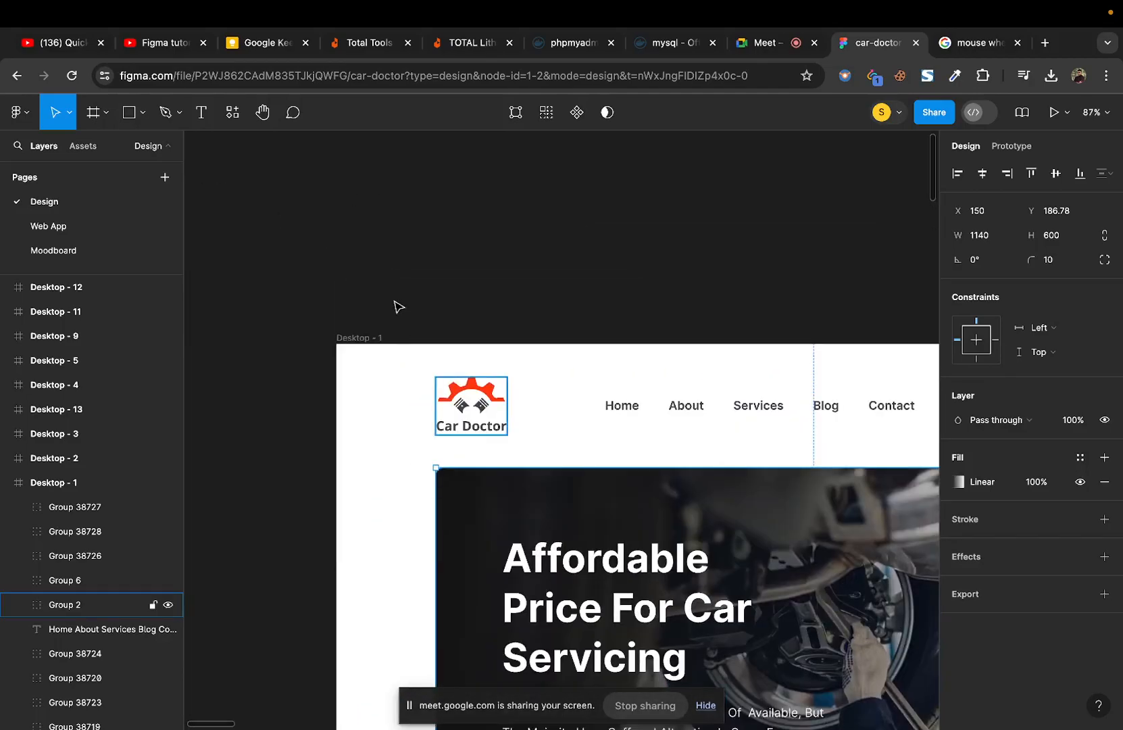
scroll(377, 366, "up", 5, "ctrl")
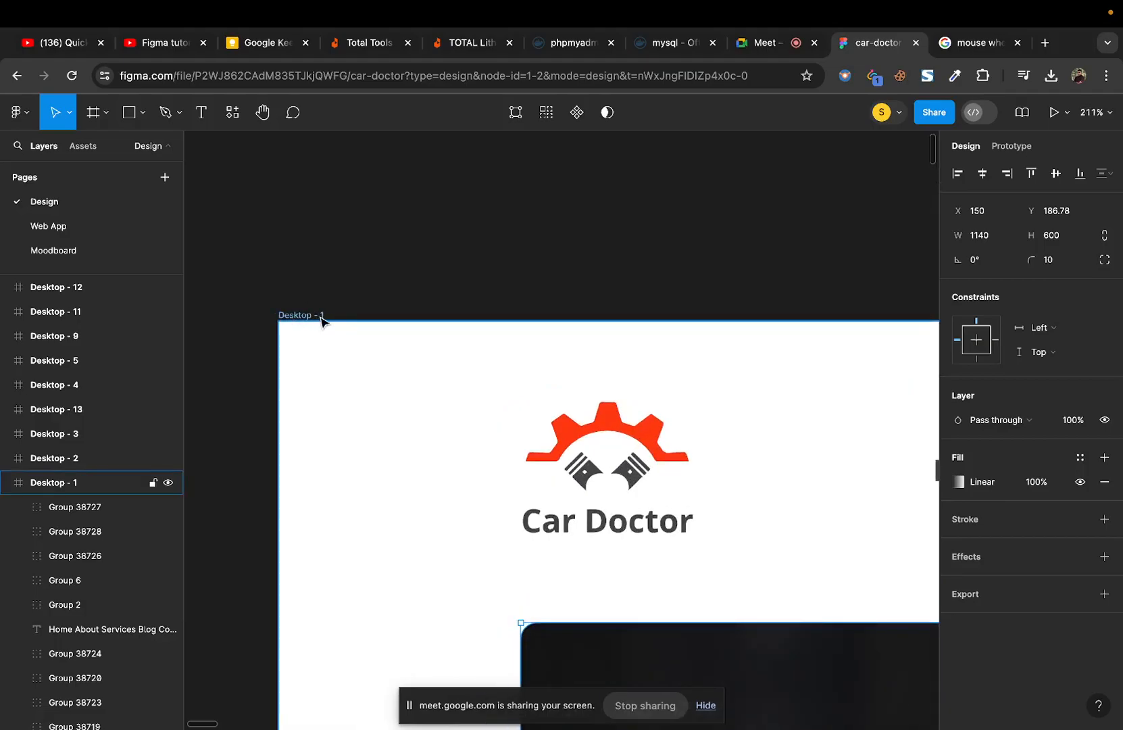
left_click(7, 484)
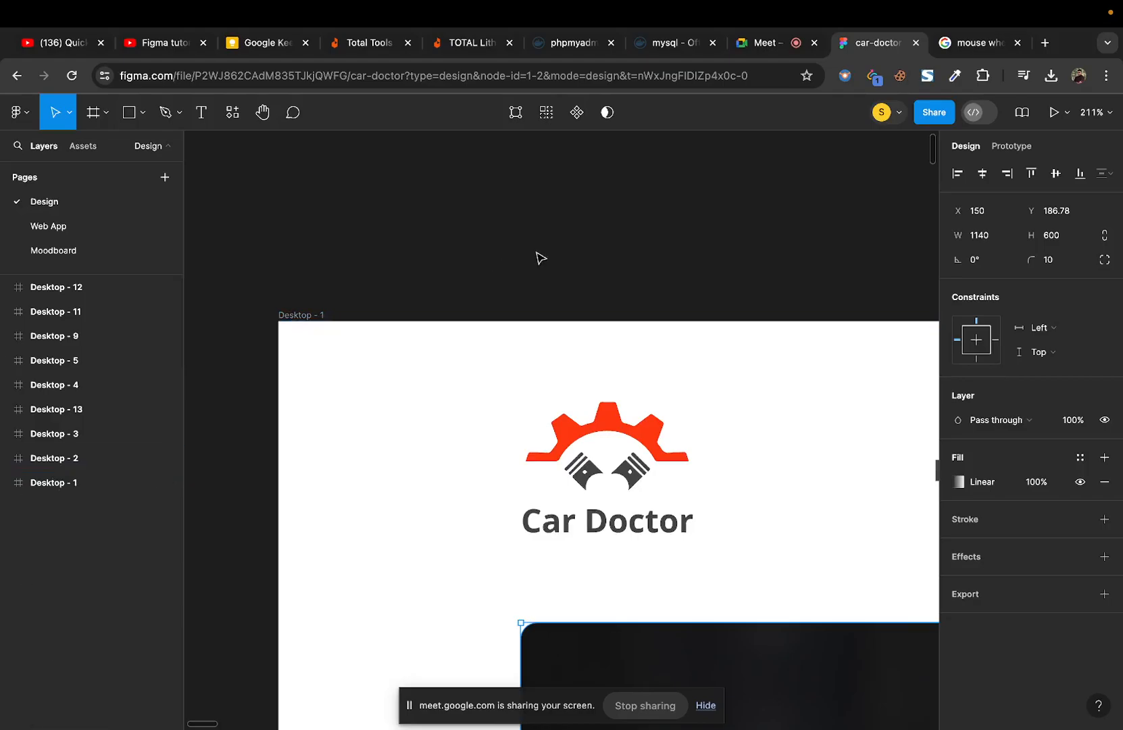
Step: Look across the canvas at the Desktop - 2, Desktop - 3 and Desktop - 13 frames and return to Desktop - 1
scroll(541, 258, "down", 5)
scroll(541, 258, "right", 10)
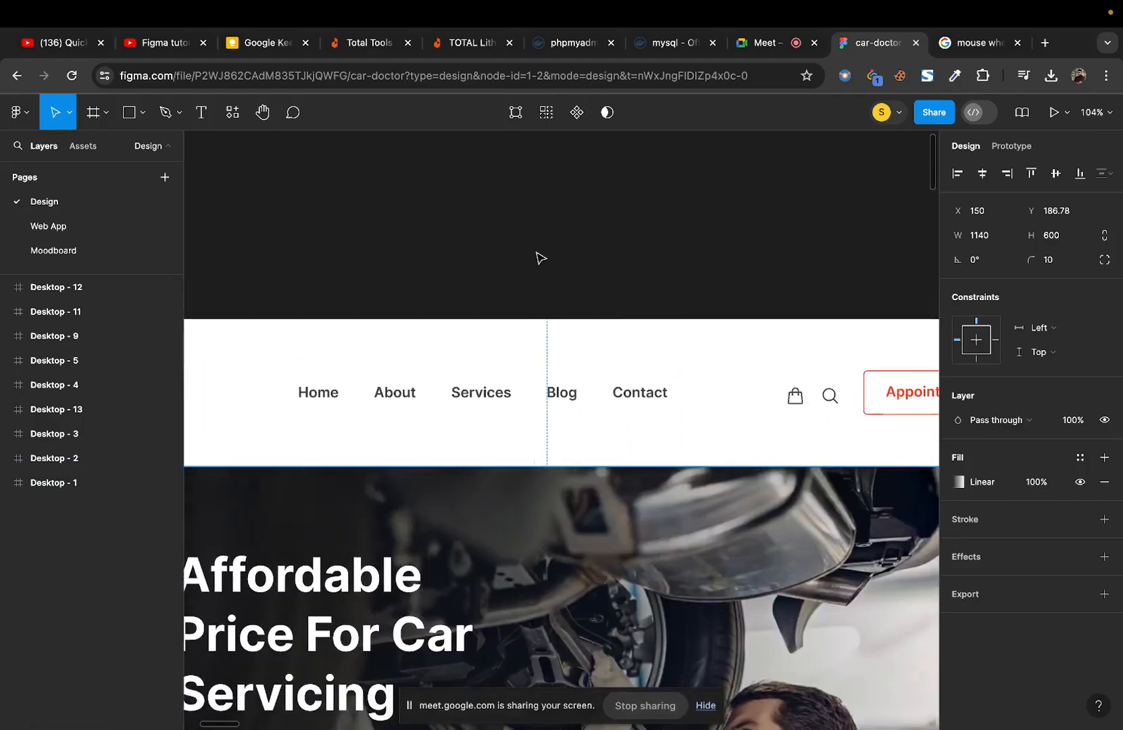
scroll(541, 259, "right", 15)
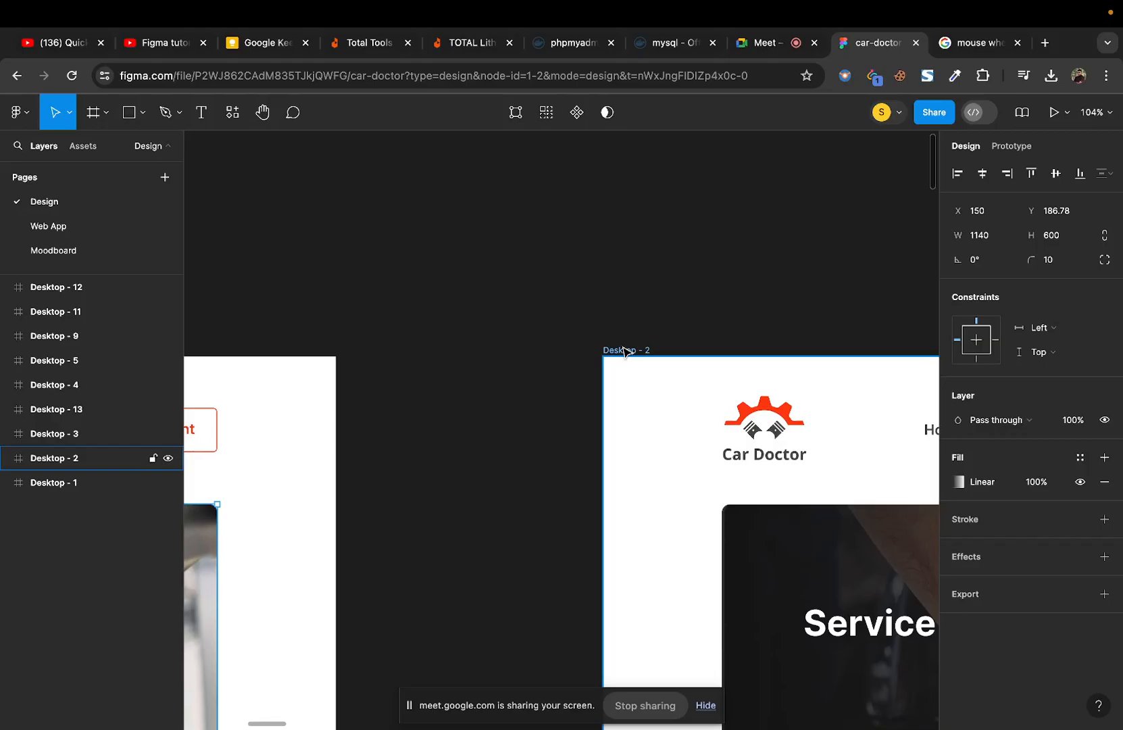
scroll(623, 350, "right", 10)
scroll(623, 350, "right", 10)
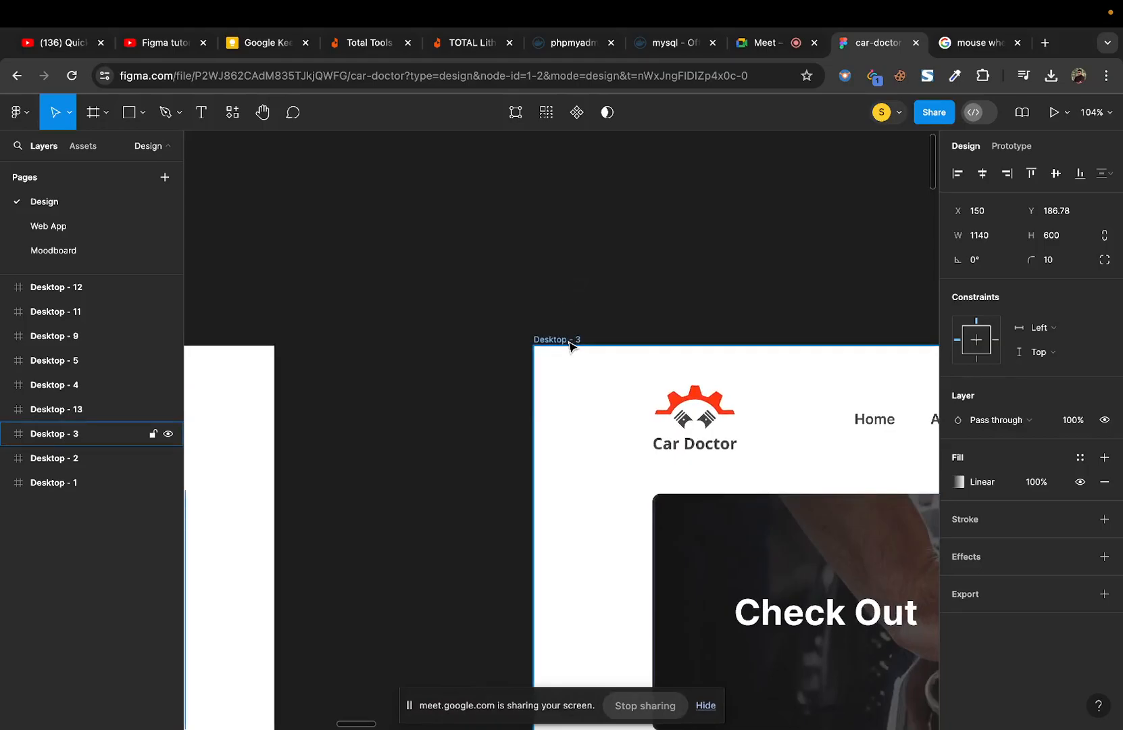
scroll(571, 347, "right", 15)
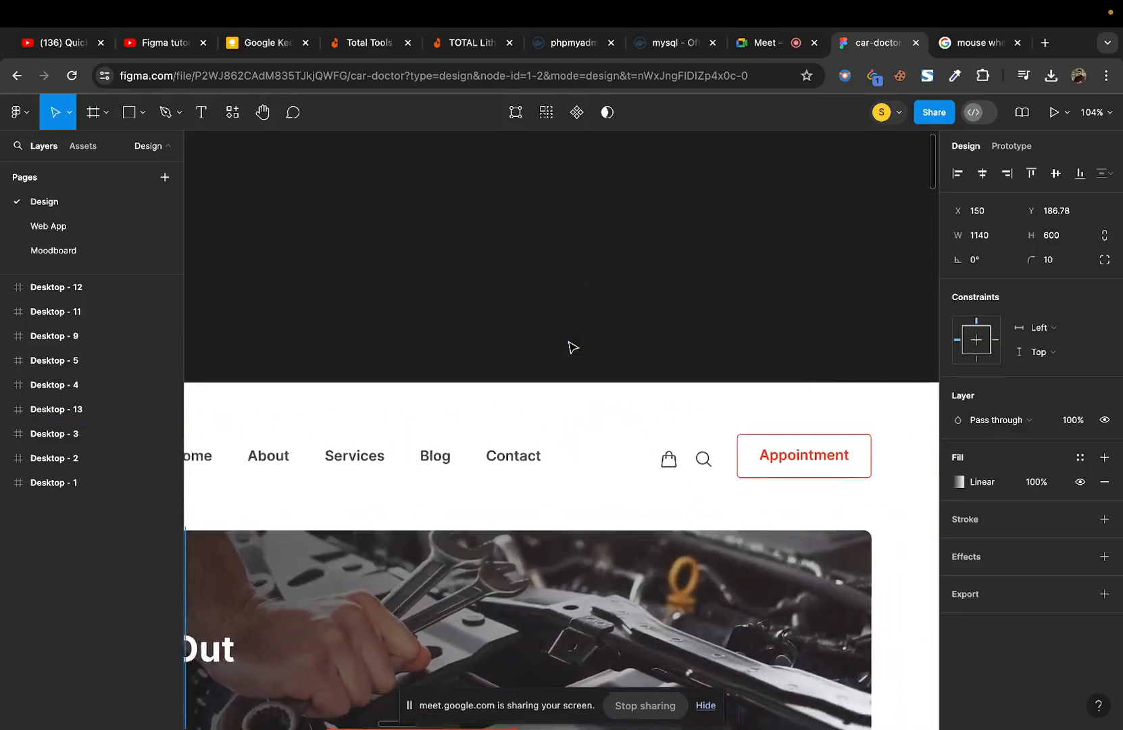
scroll(572, 347, "right", 6)
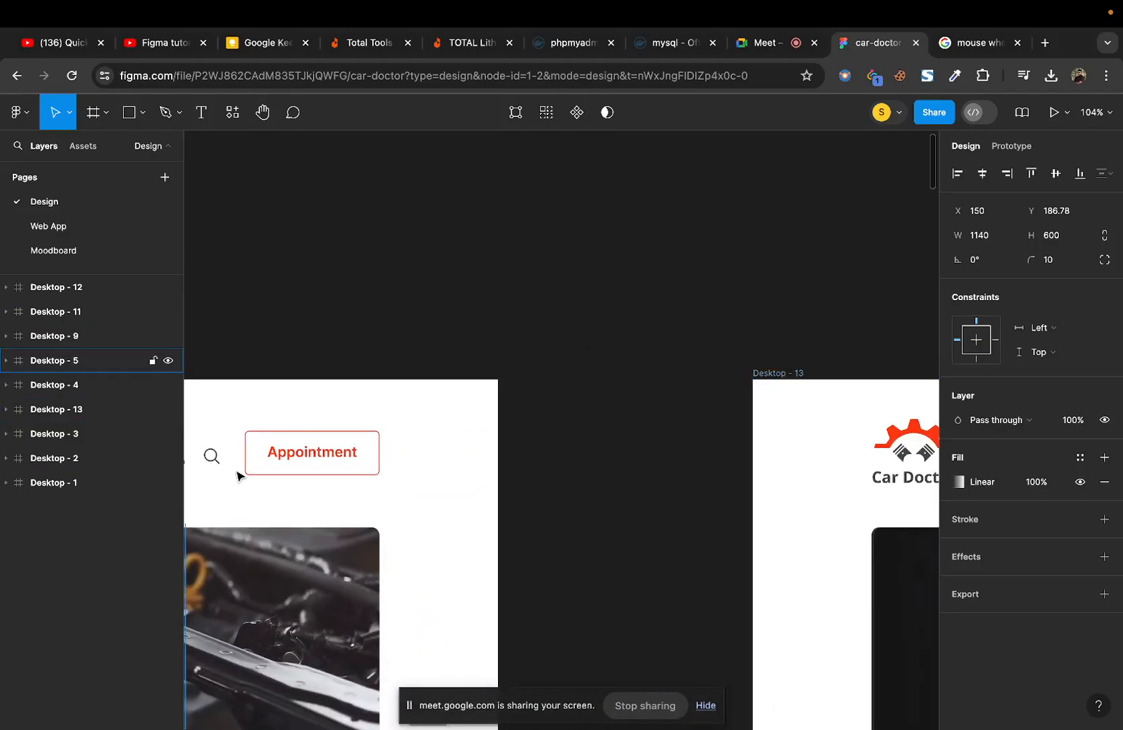
scroll(607, 376, "left", 1)
scroll(607, 376, "right", 10)
scroll(607, 376, "right", 10)
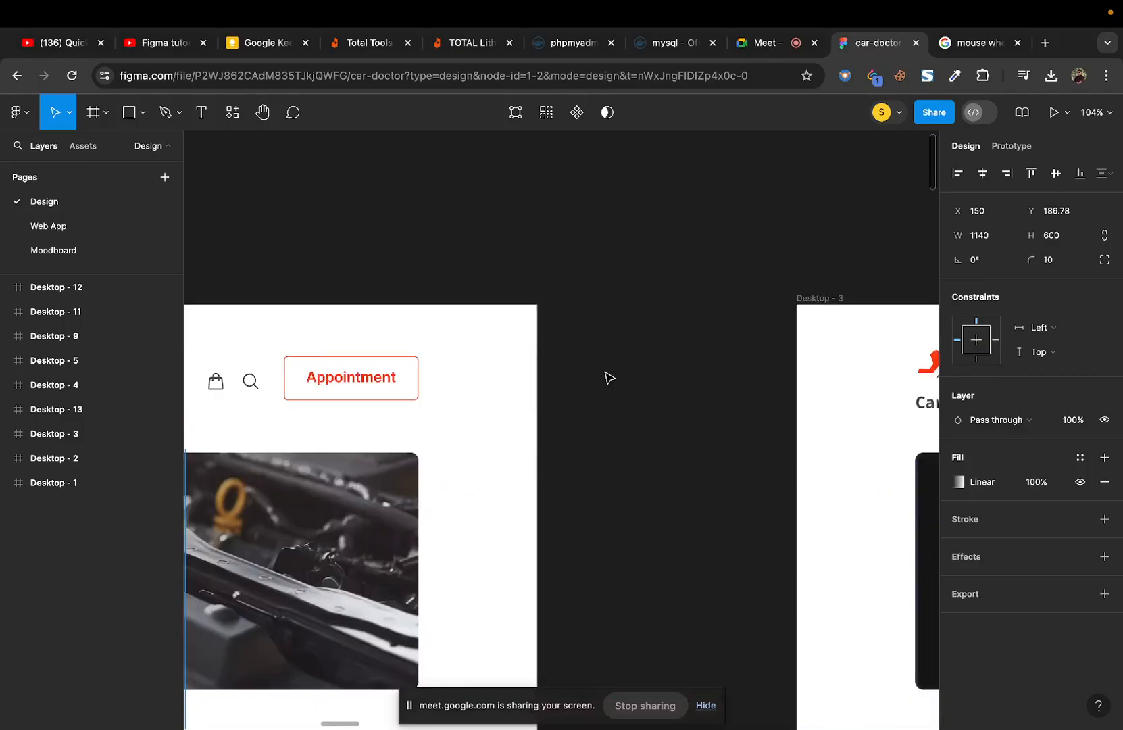
scroll(607, 376, "left", 11)
scroll(607, 377, "right", 10)
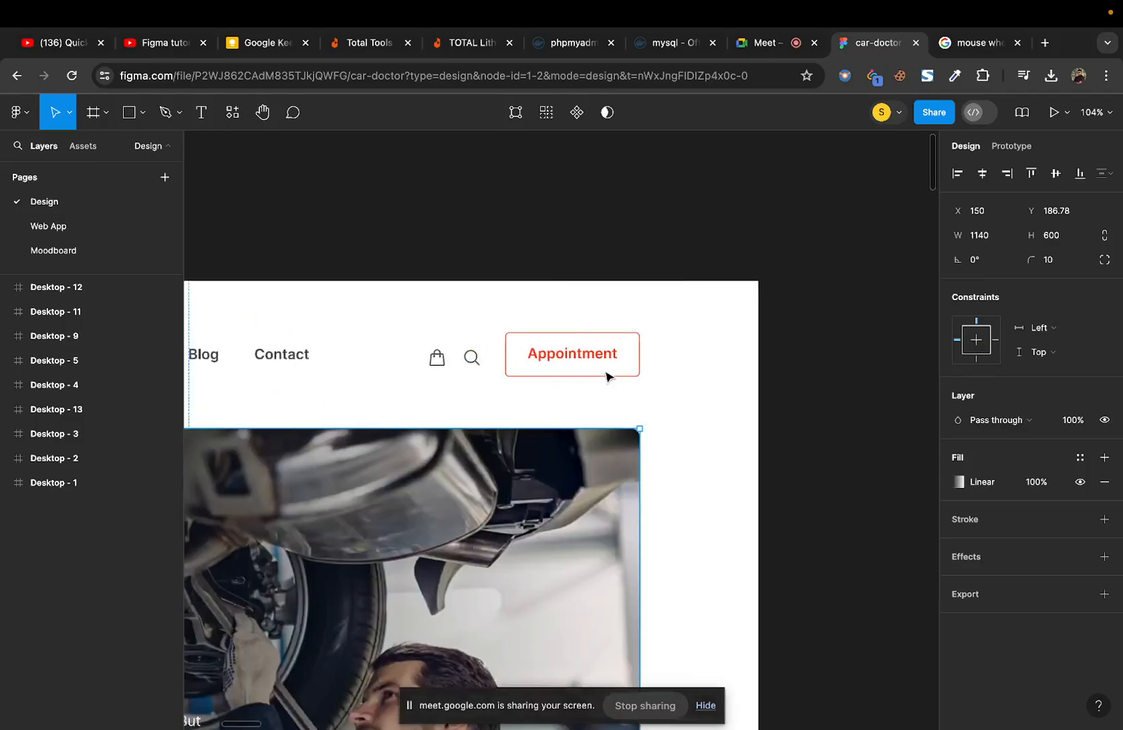
scroll(607, 376, "left", 8)
scroll(201, 406, "down", 1)
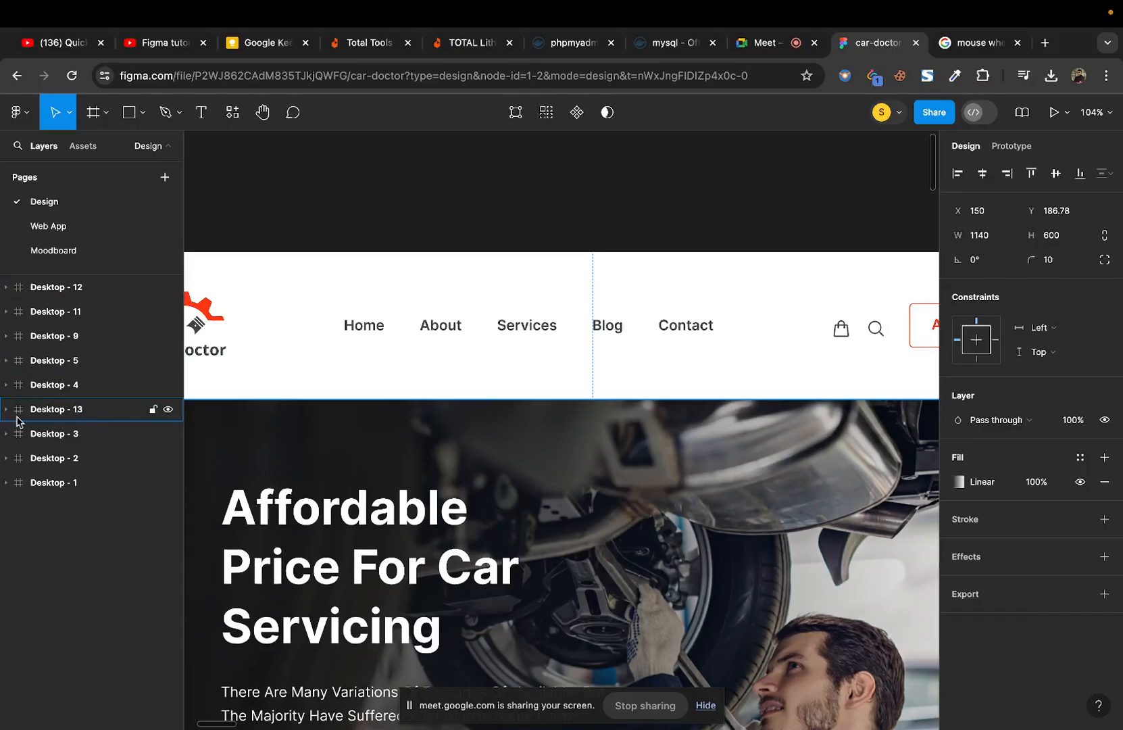
scroll(496, 392, "left", 12)
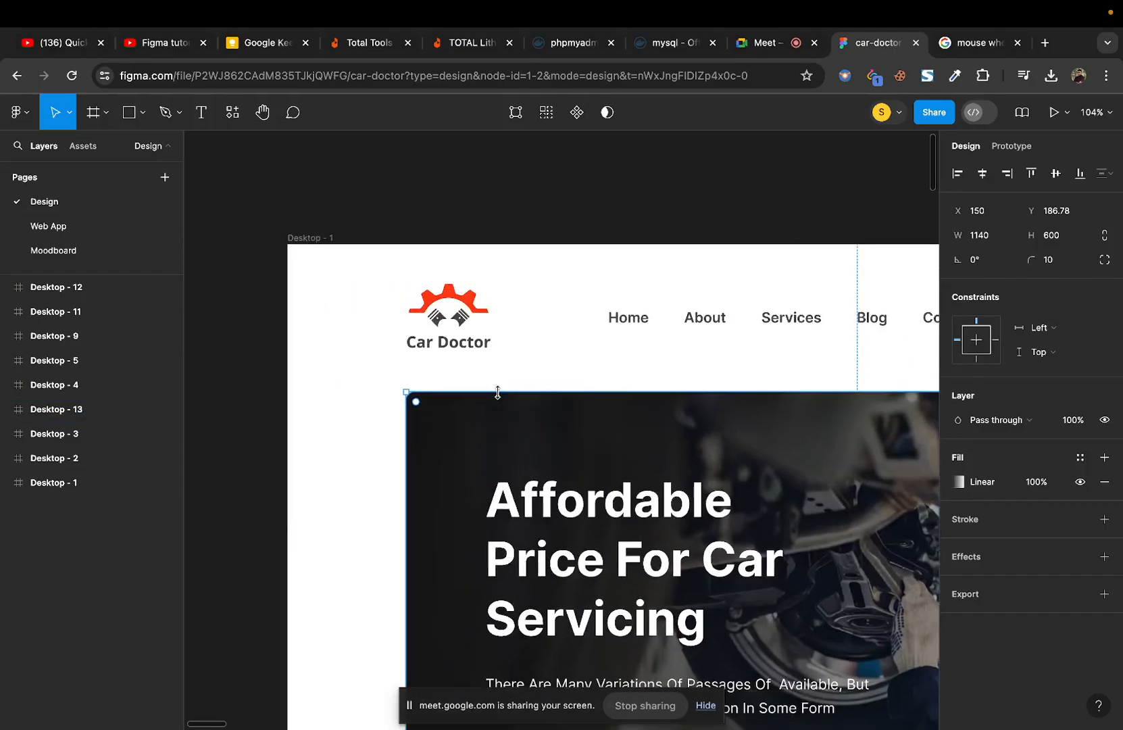
scroll(554, 228, "up", 4)
scroll(554, 228, "right", 4)
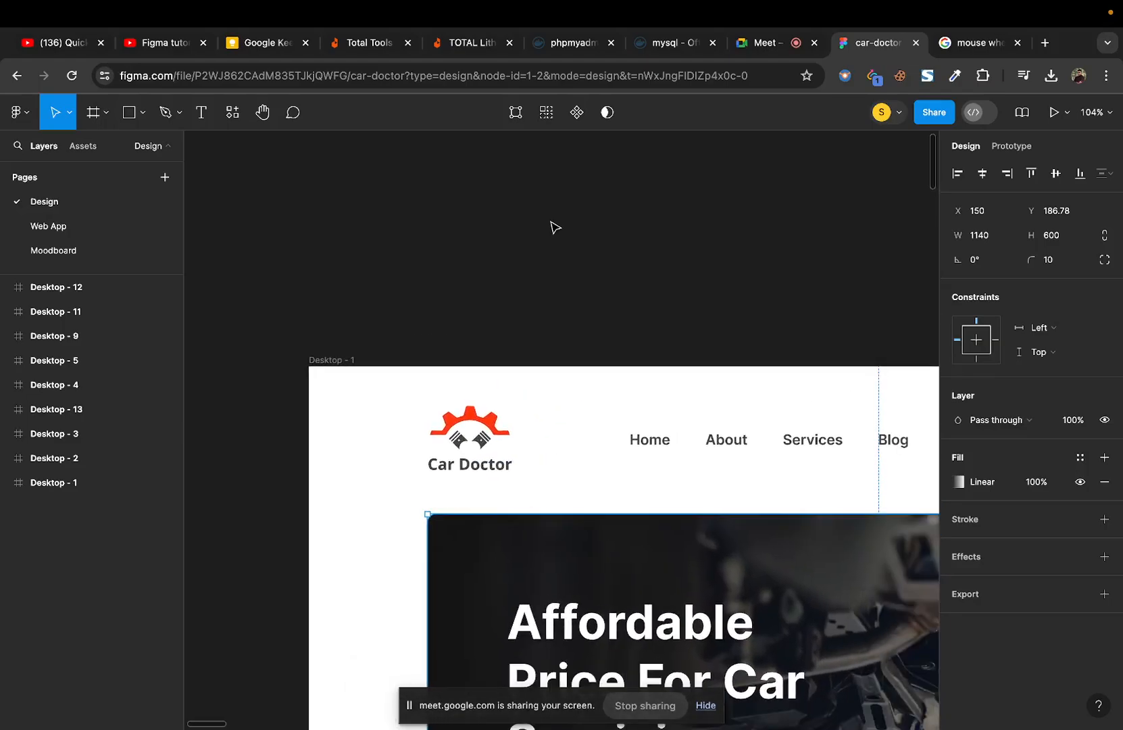
Step: Deselect the hero rectangle, select the whole Desktop - 1 frame and look over its header and hero section
left_click(487, 224)
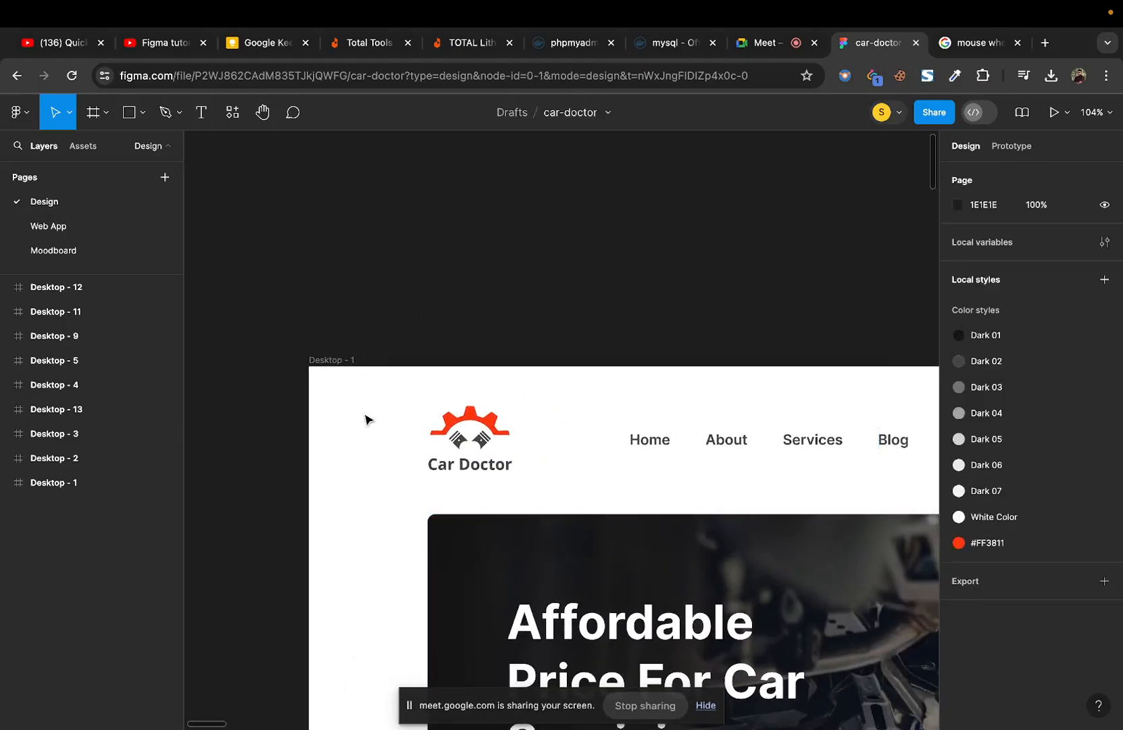
left_click(52, 490)
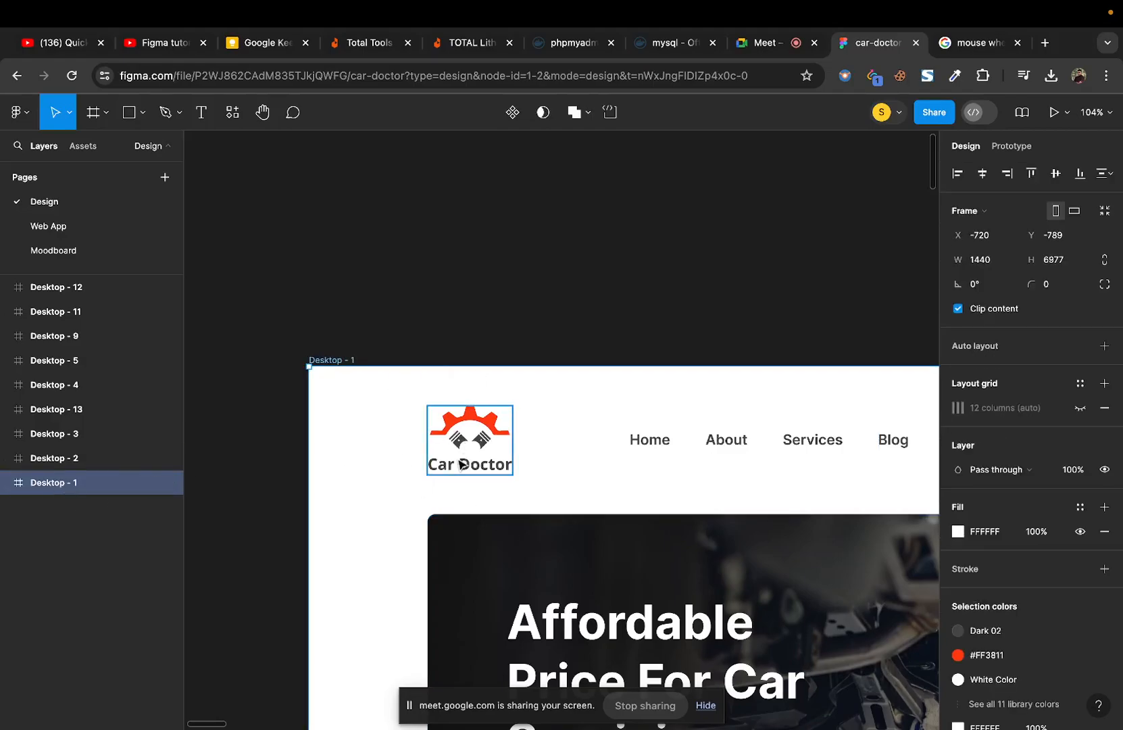
scroll(462, 465, "down", 2)
scroll(462, 465, "right", 2)
scroll(462, 465, "down", 2)
scroll(461, 465, "right", 3)
scroll(462, 465, "up", 2)
scroll(461, 465, "left", 5)
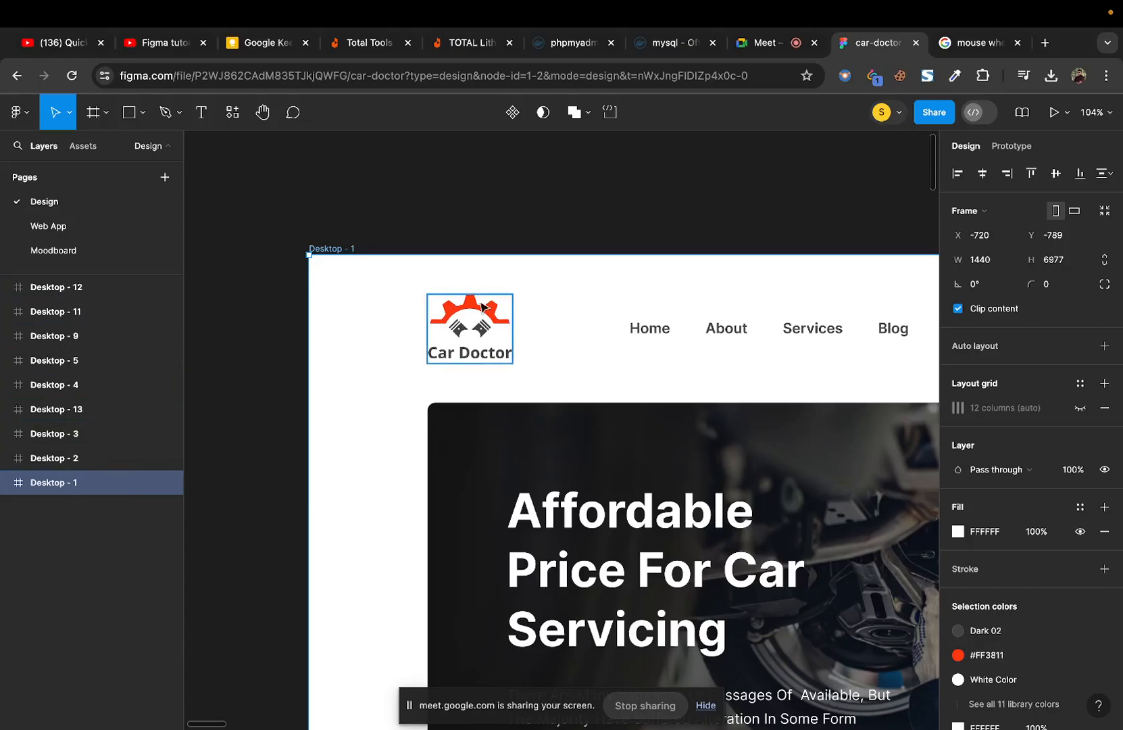
scroll(482, 306, "down", 1)
scroll(483, 306, "down", 5)
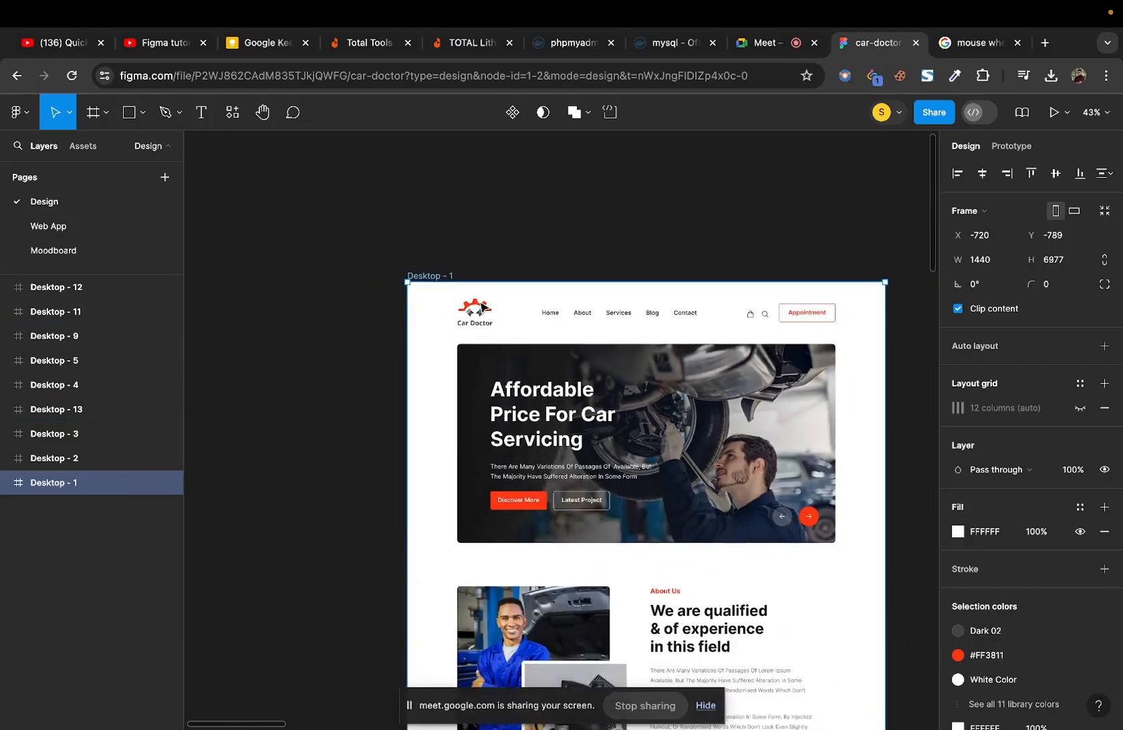
scroll(483, 306, "right", 2)
scroll(479, 300, "up", 1)
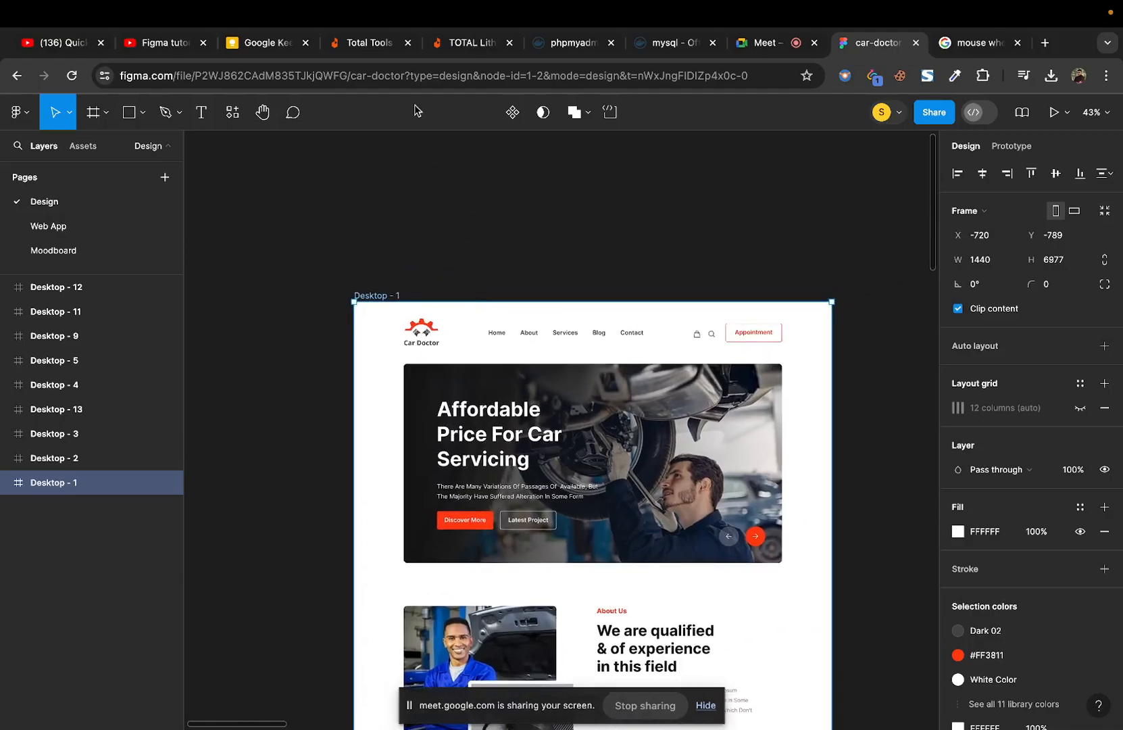
Step: Switch to the Google Meet call, admit the waiting participant and return to the car-doctor file in Figma
left_click(768, 43)
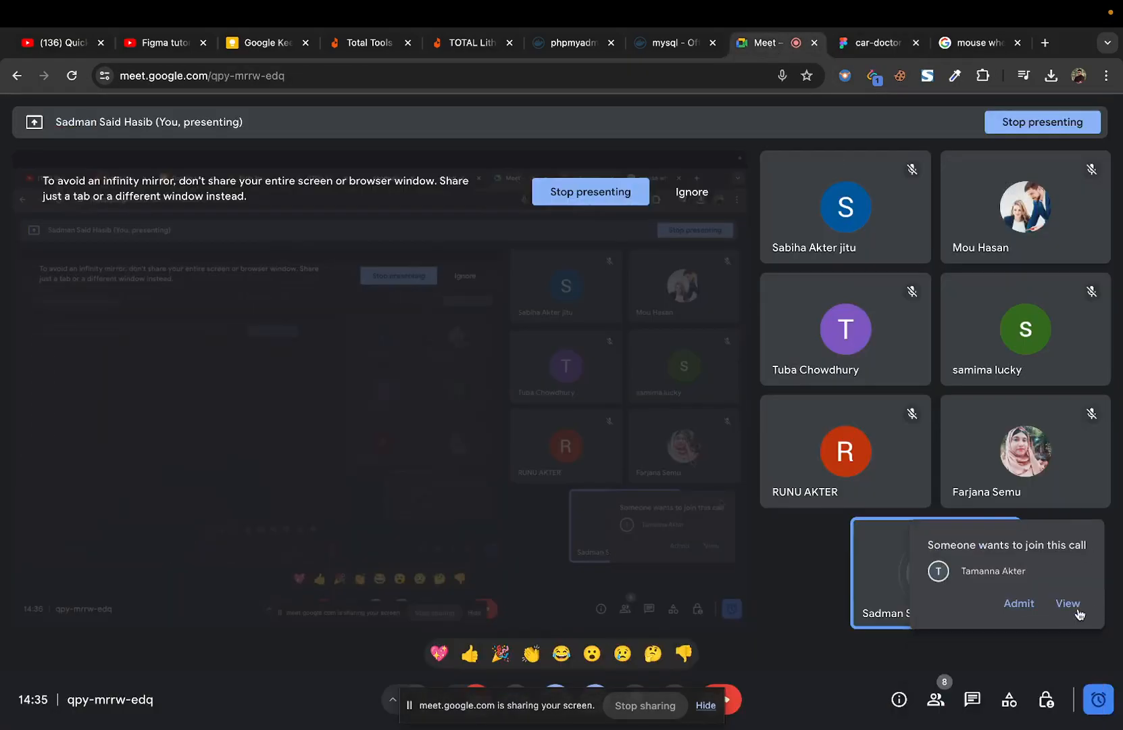
left_click(1018, 609)
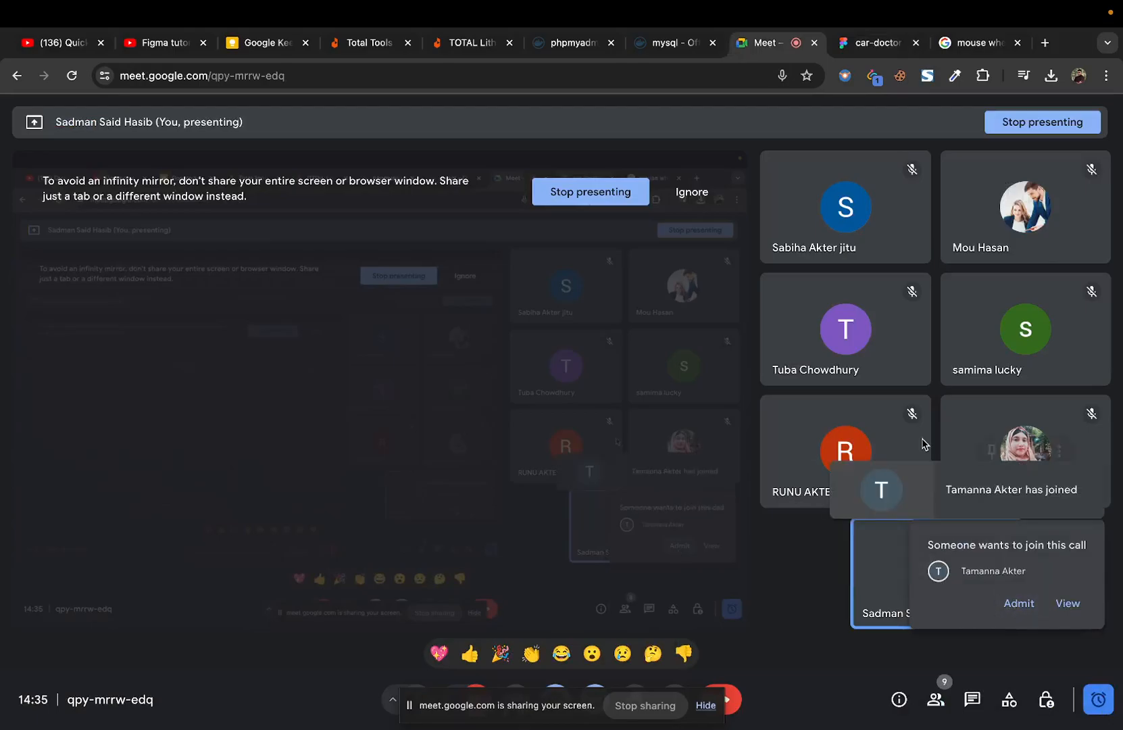
left_click(868, 43)
Step: Reselect the Desktop - 1 frame and review its page from the hero through the products section to the footer
left_click(64, 526)
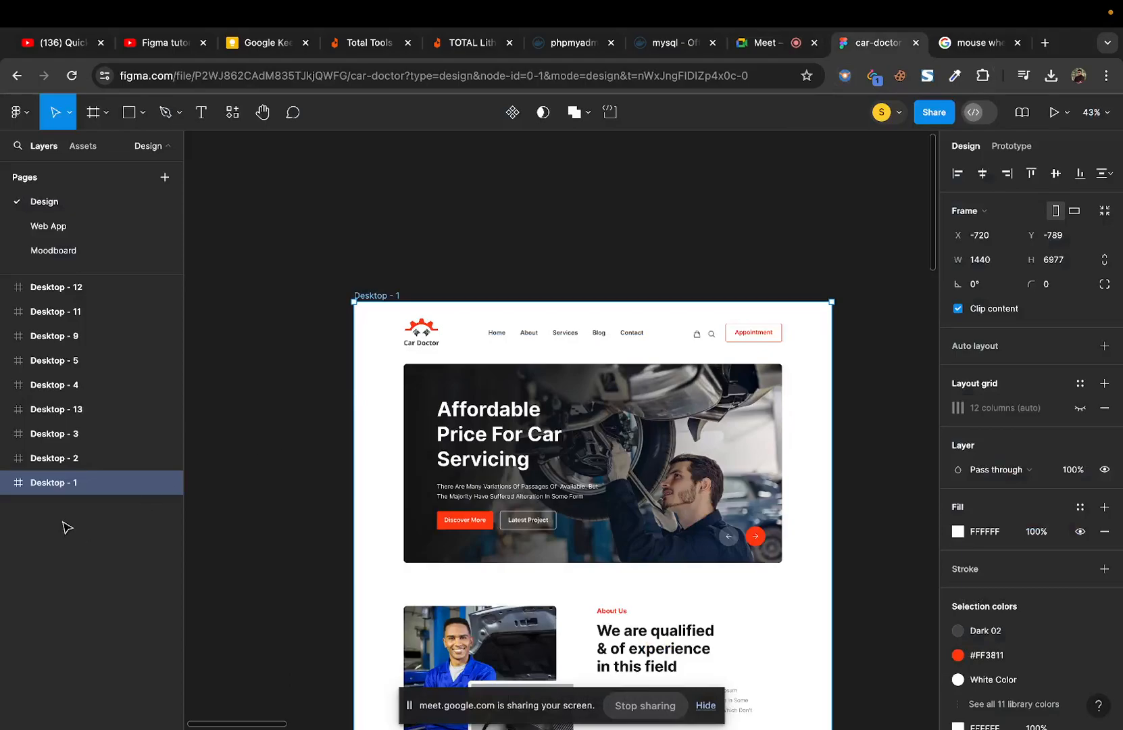
left_click(68, 486)
scroll(905, 347, "down", 15)
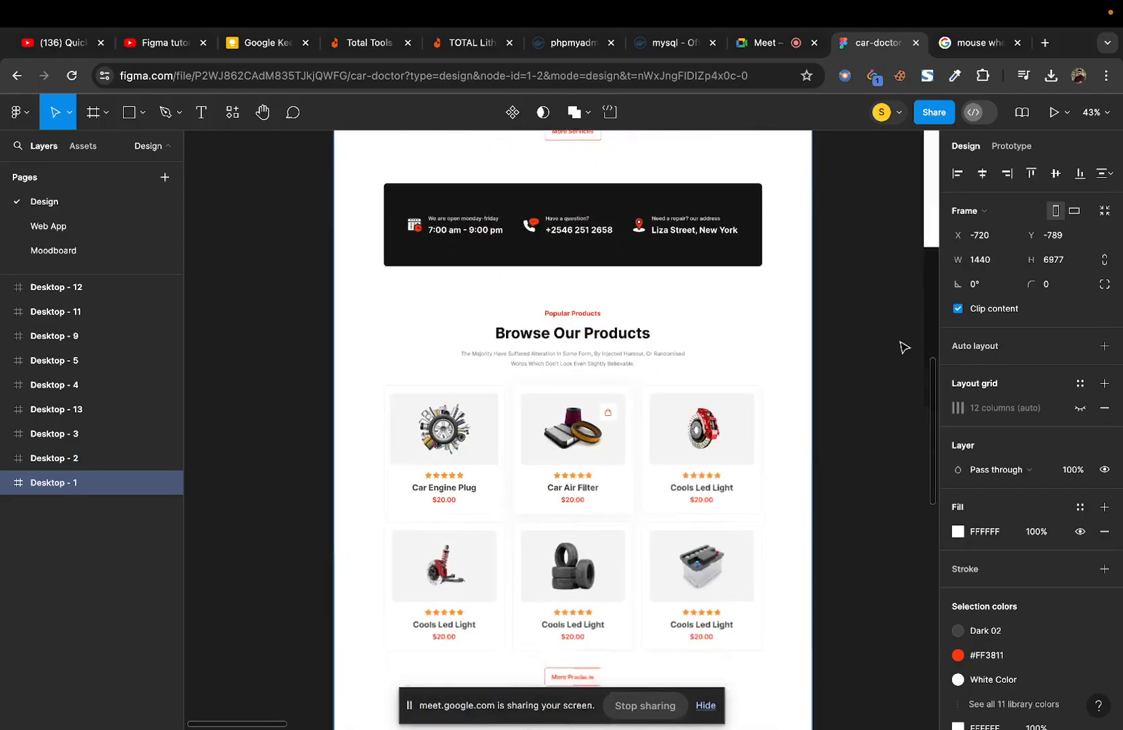
scroll(904, 347, "down", 10)
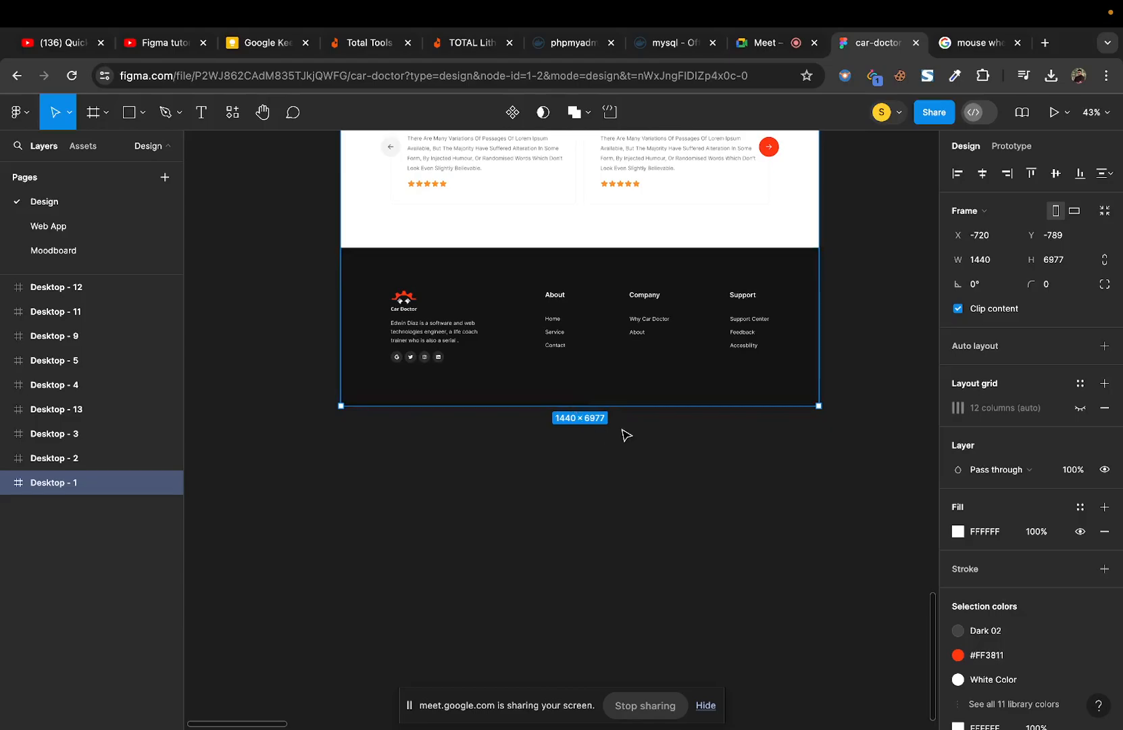
scroll(625, 434, "up", 20)
scroll(622, 430, "down", 10)
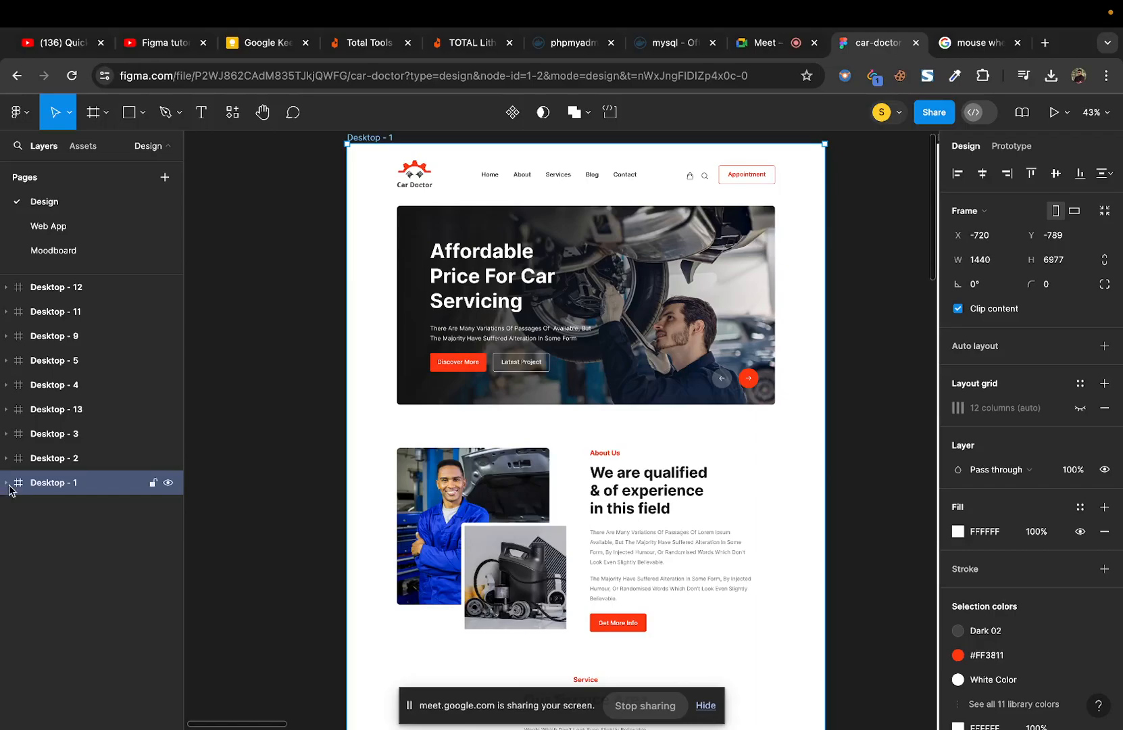
scroll(244, 510, "up", 5)
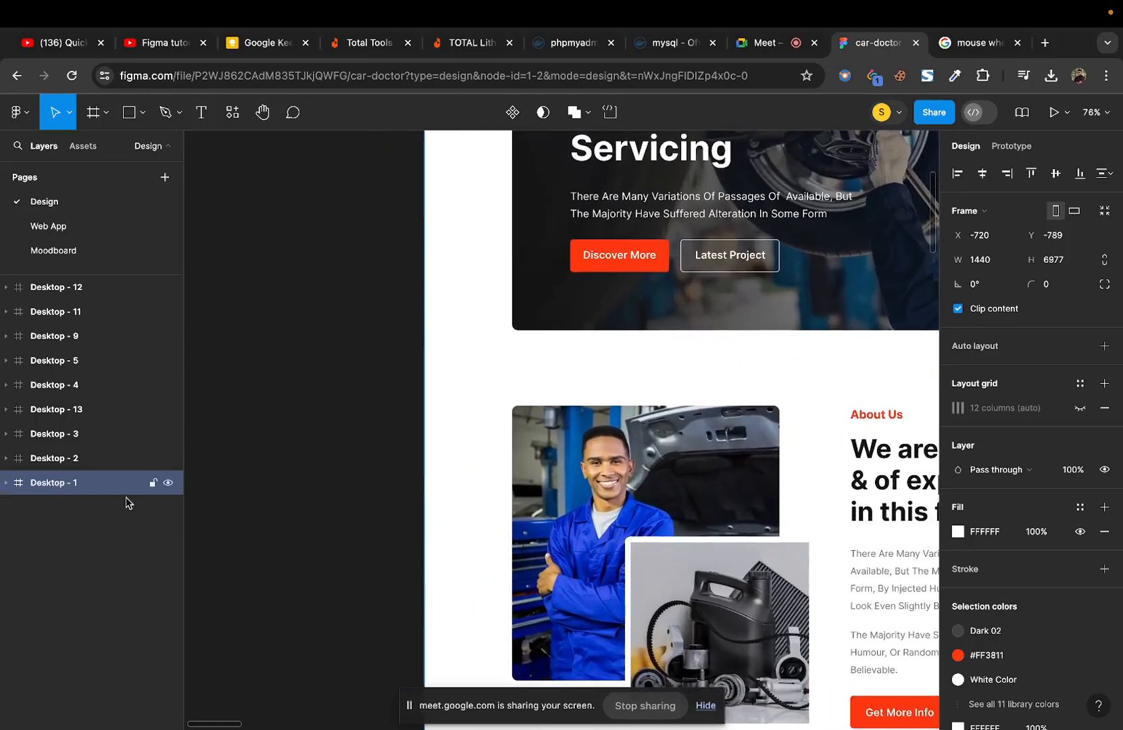
key("shift+2")
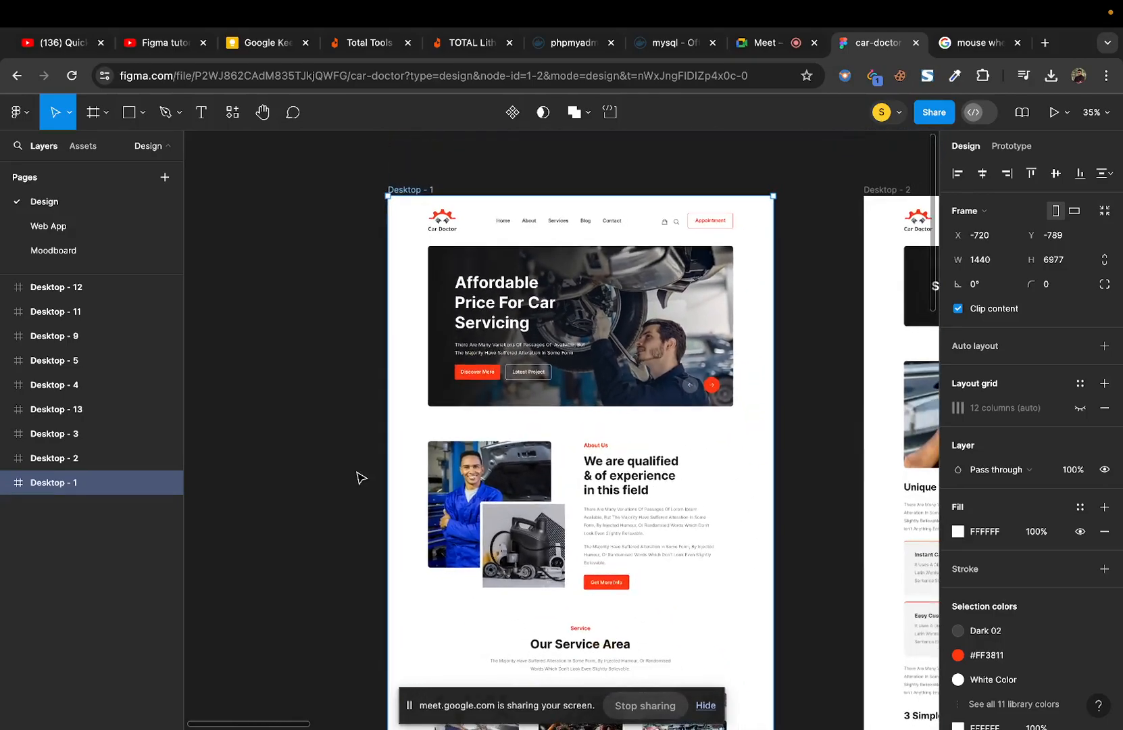
Step: Expand Desktop - 1, review its nested groups, text layers and rectangles, and collapse it again
left_click(5, 484)
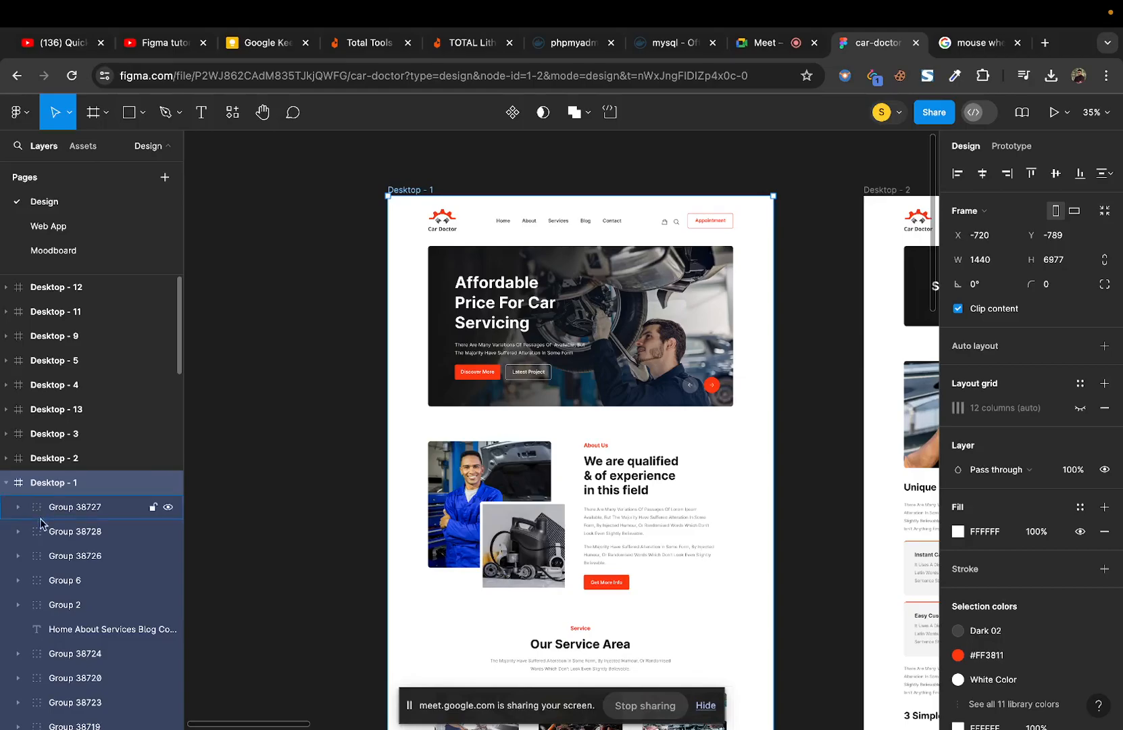
scroll(56, 609, "down", 5)
scroll(56, 615, "down", 10)
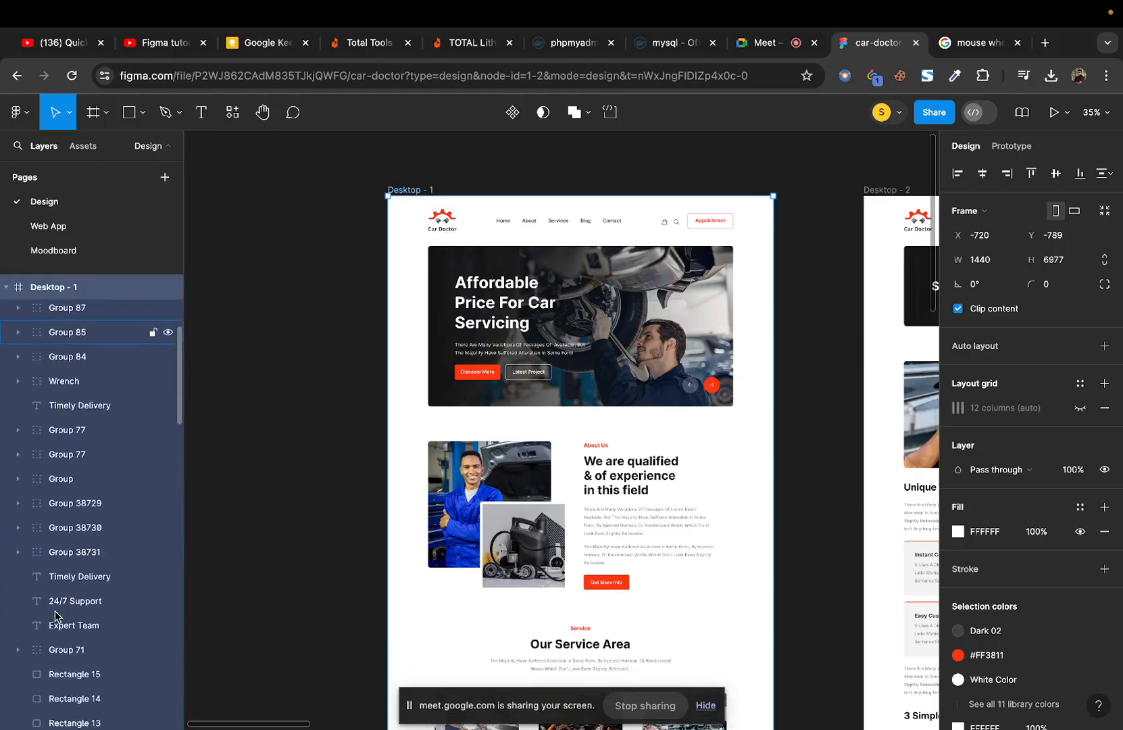
scroll(56, 615, "up", 15)
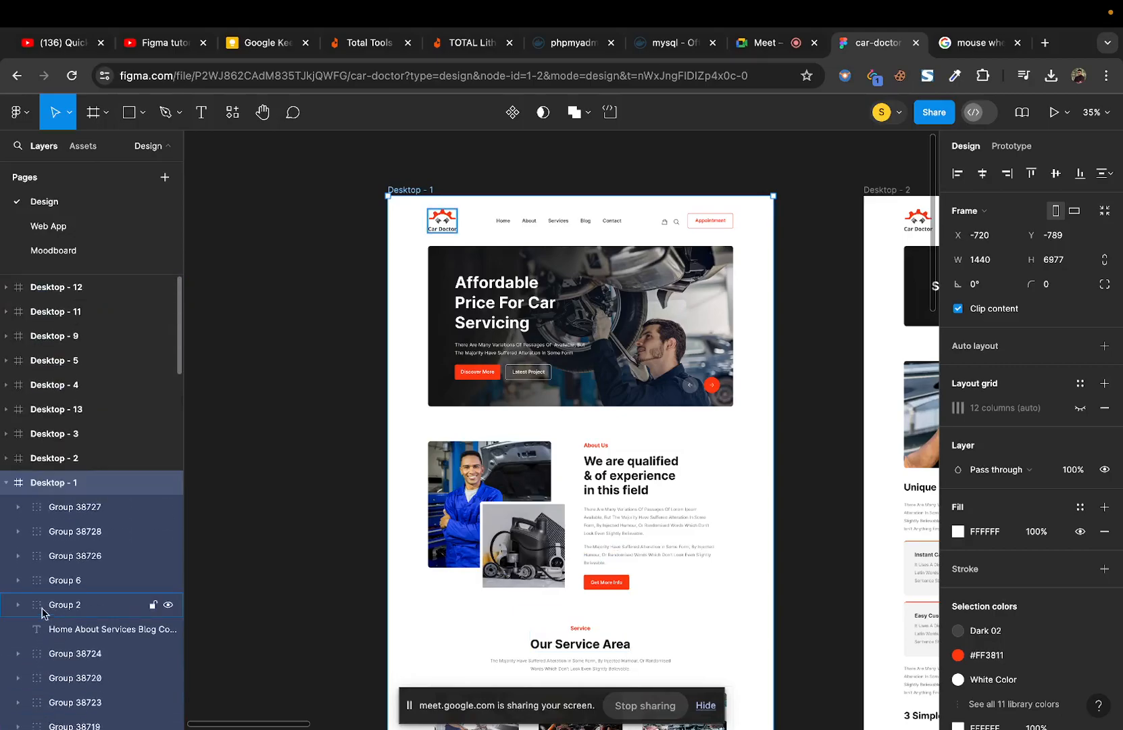
left_click(8, 483)
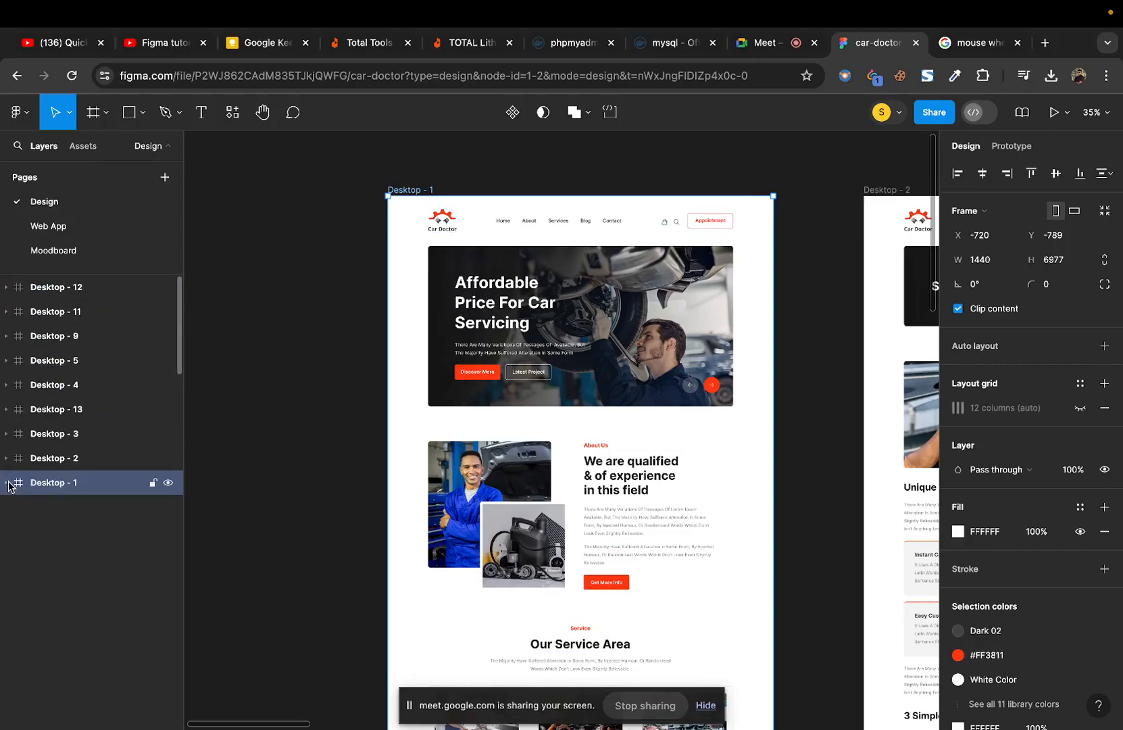
Step: Inspect the Desktop - 1 hero banner up close and within the surrounding page
scroll(597, 342, "up", 5)
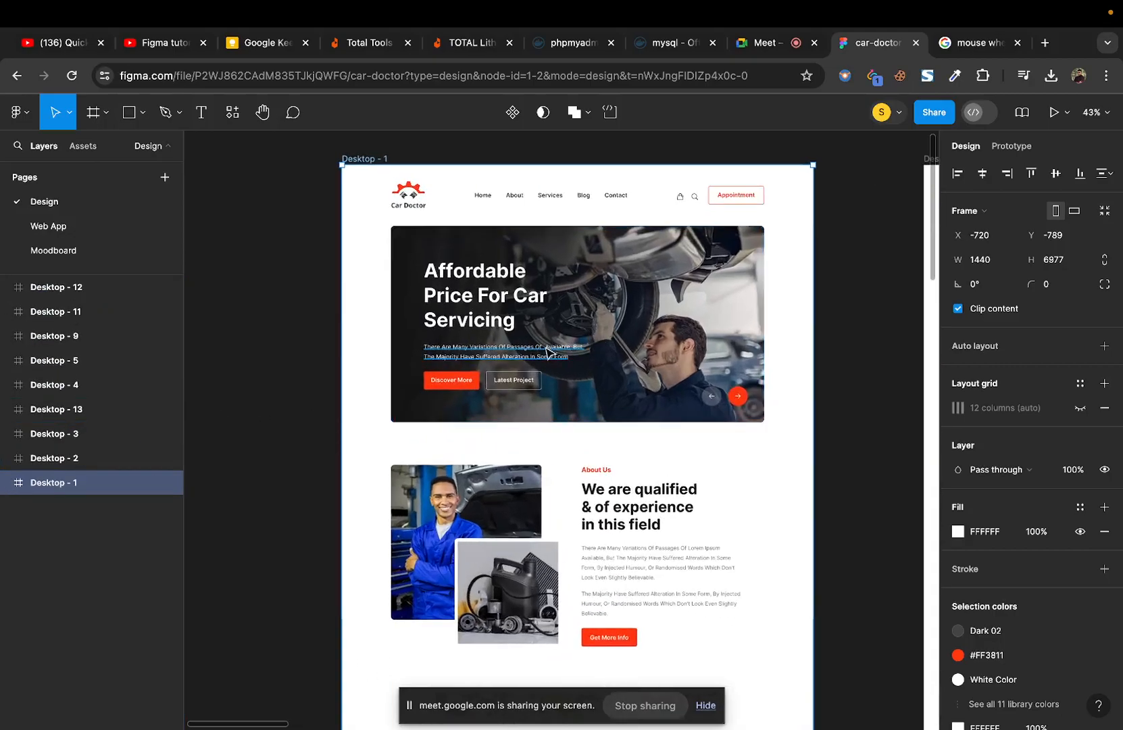
scroll(662, 281, "up", 2)
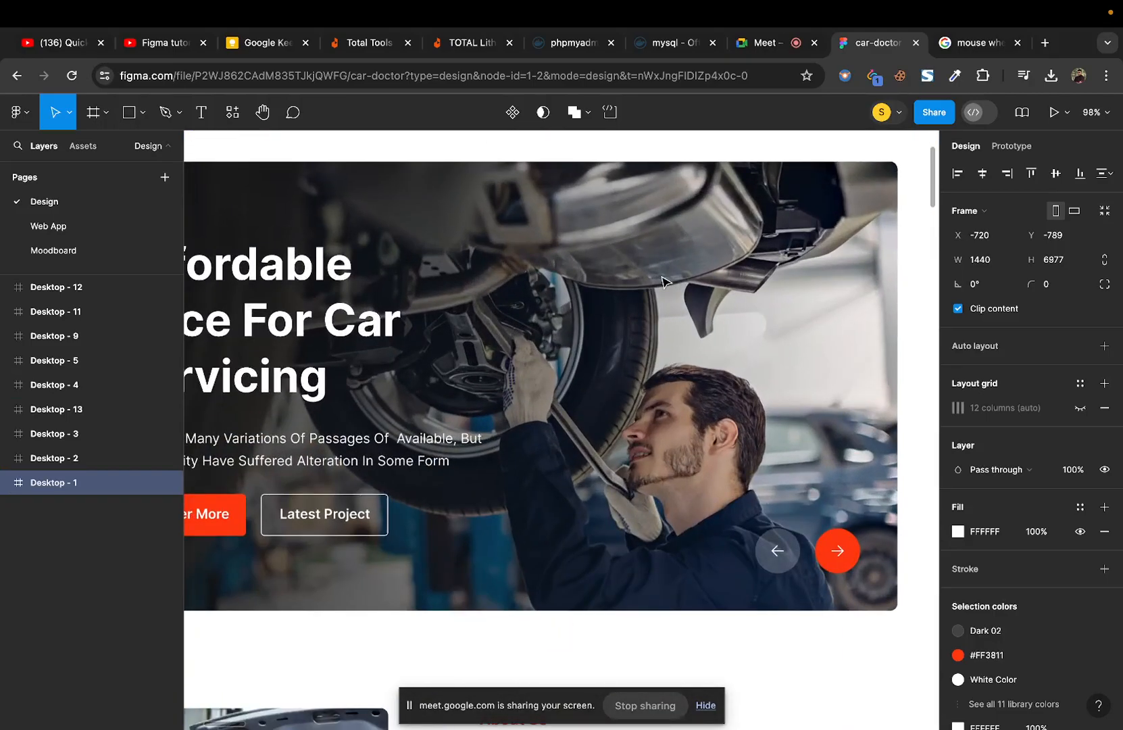
scroll(744, 444, "down", 3)
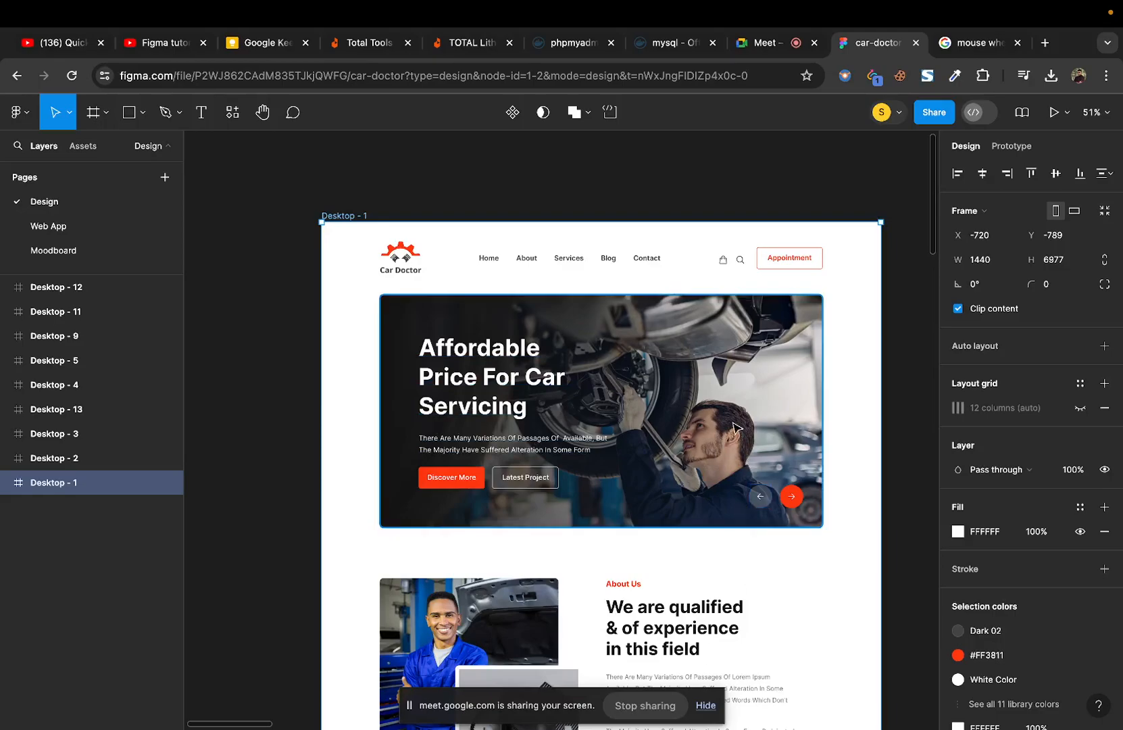
Step: Select the hero banner rectangle, its heading and its description text in turn to inspect their size and text properties
left_click(739, 405)
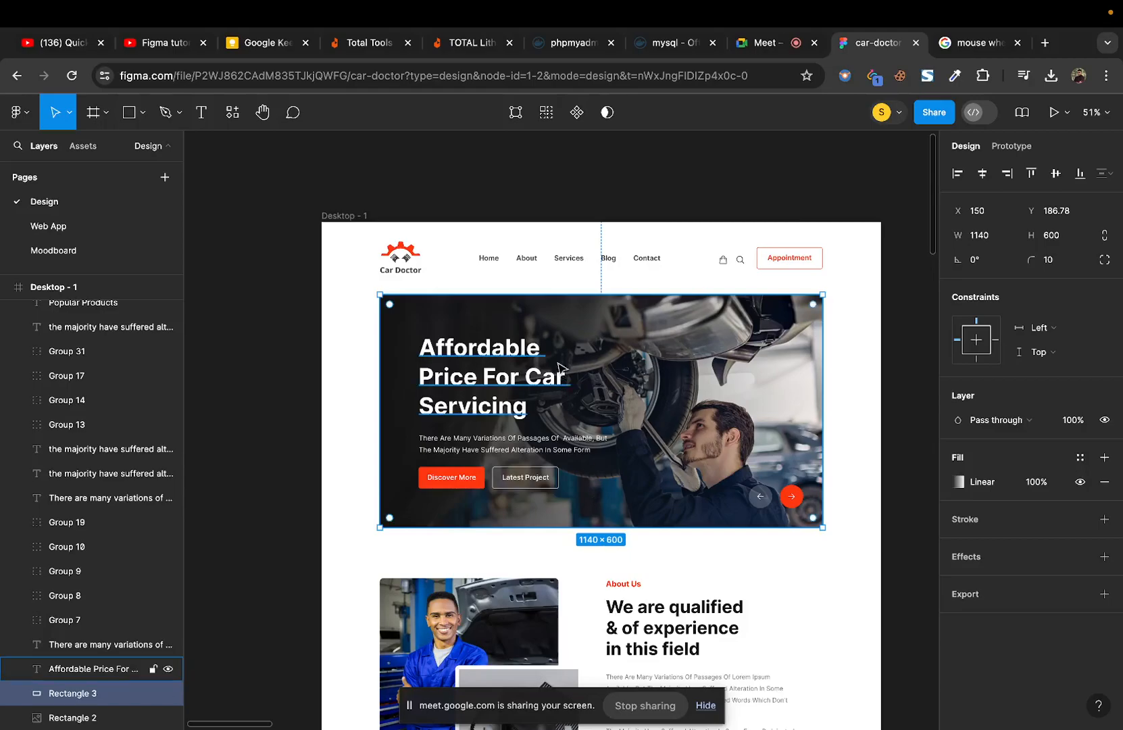
left_click(464, 358)
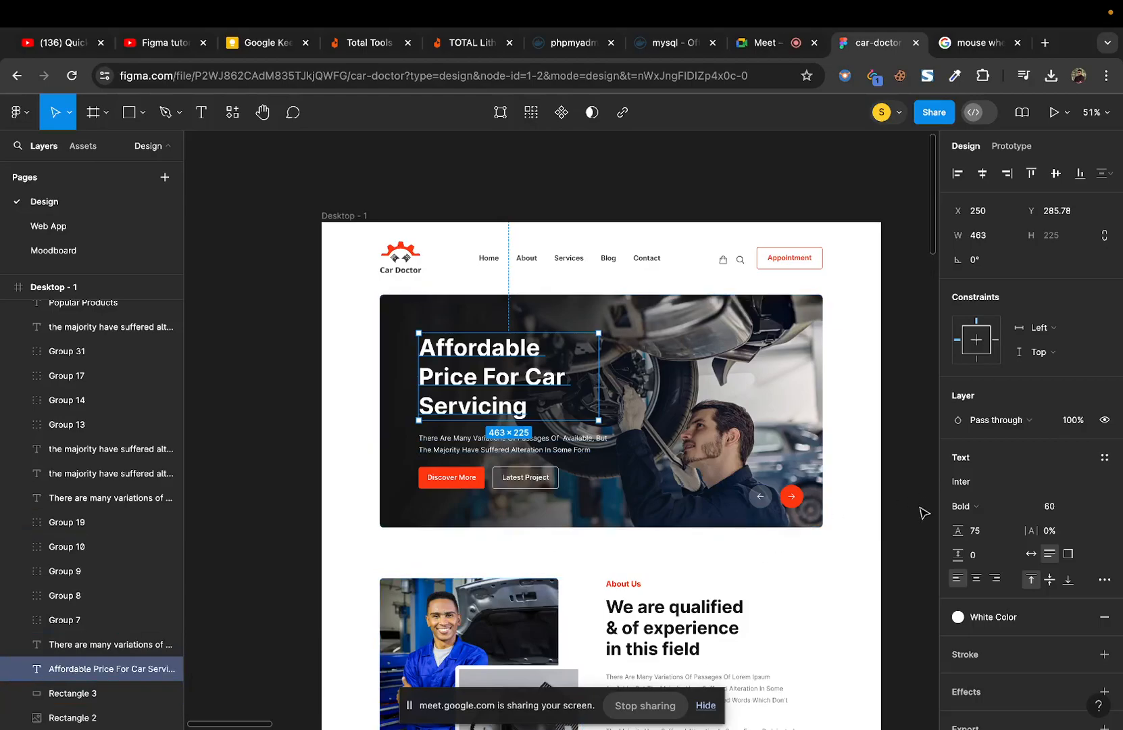
scroll(924, 514, "down", 3)
scroll(923, 513, "up", 2)
scroll(923, 514, "right", 1)
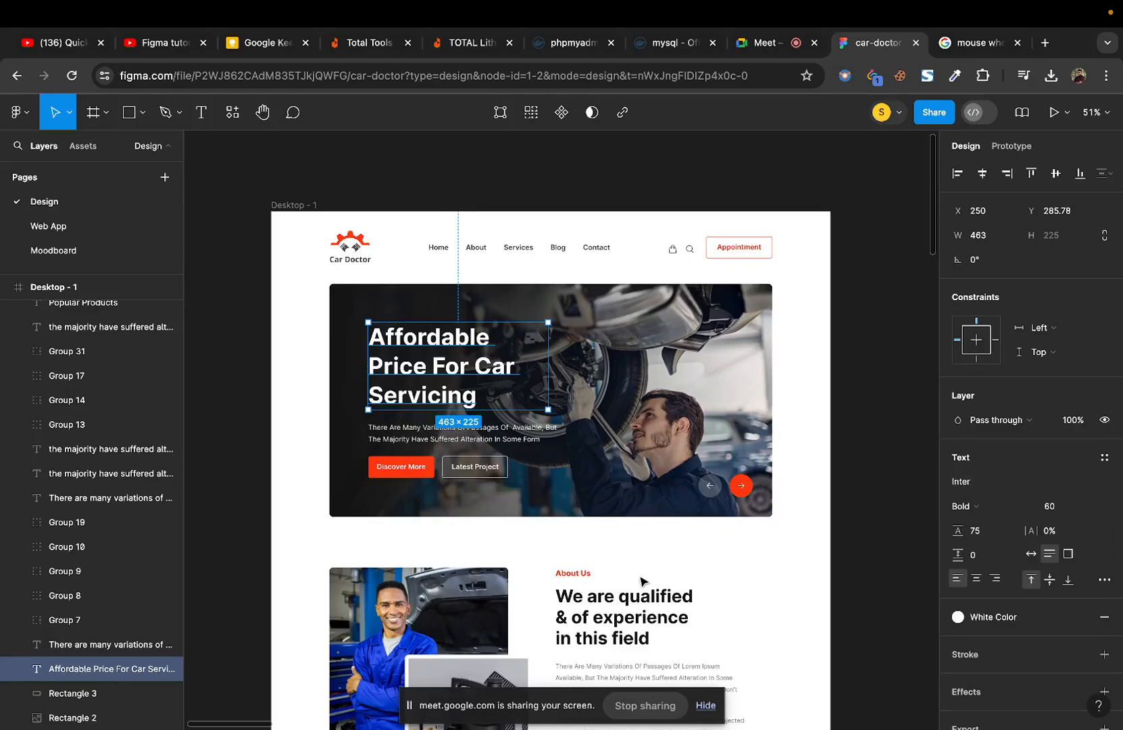
scroll(118, 607, "up", 2)
scroll(117, 607, "down", 2)
left_click(103, 651)
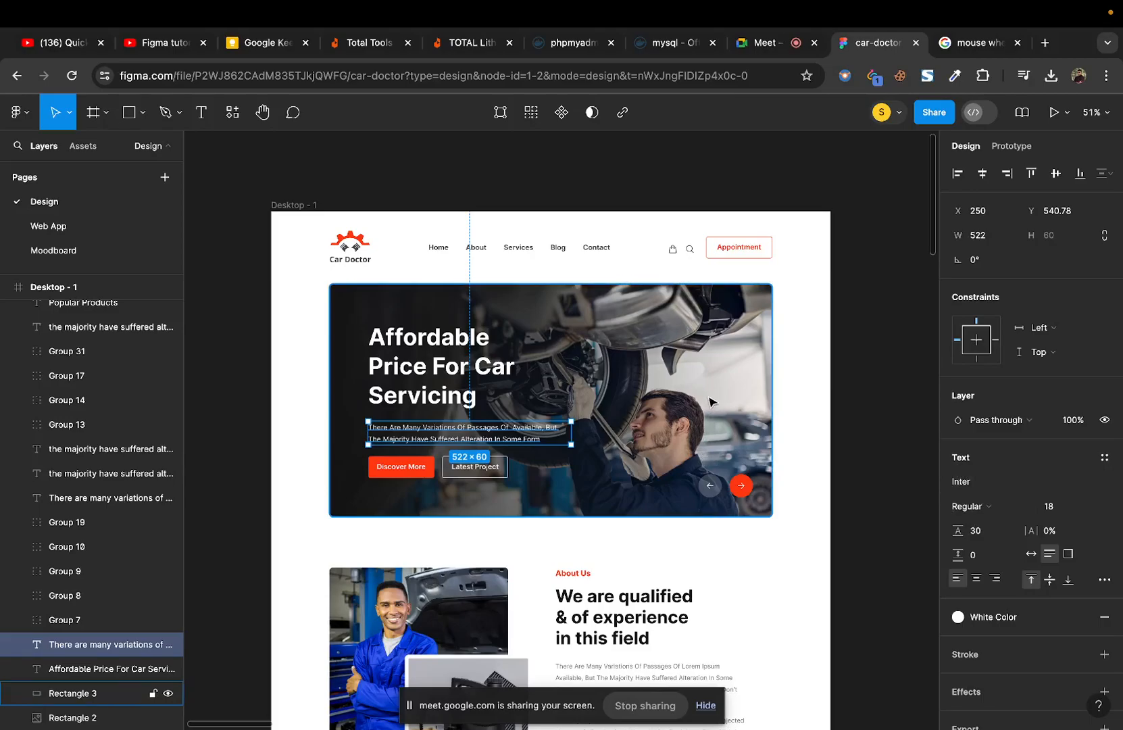
Step: Examine the hero banner's description text up close and against the heading, buttons and background image
scroll(711, 400, "up", 2)
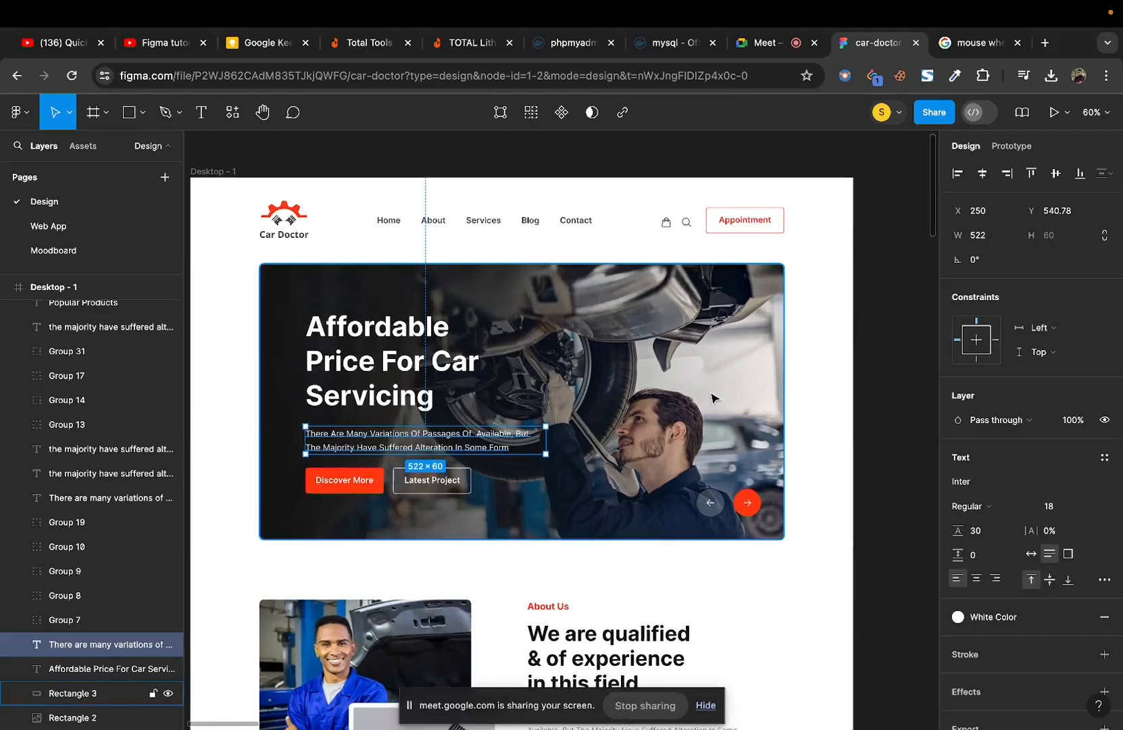
scroll(711, 399, "left", 3)
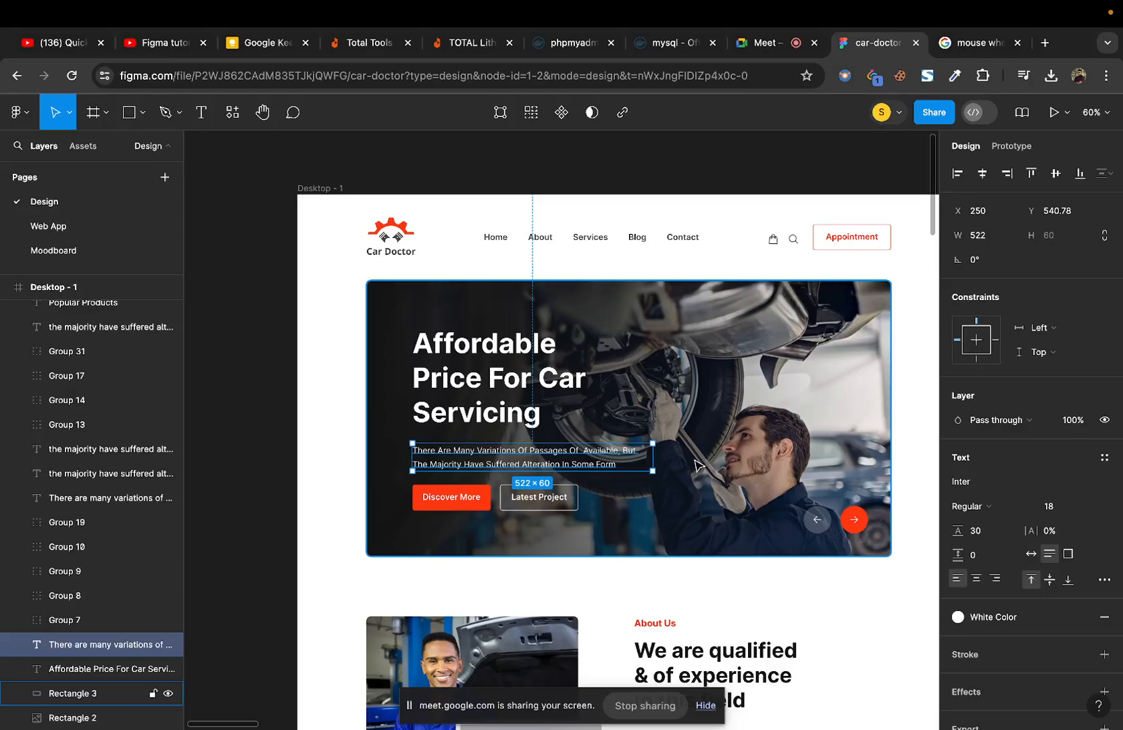
scroll(696, 466, "up", 2)
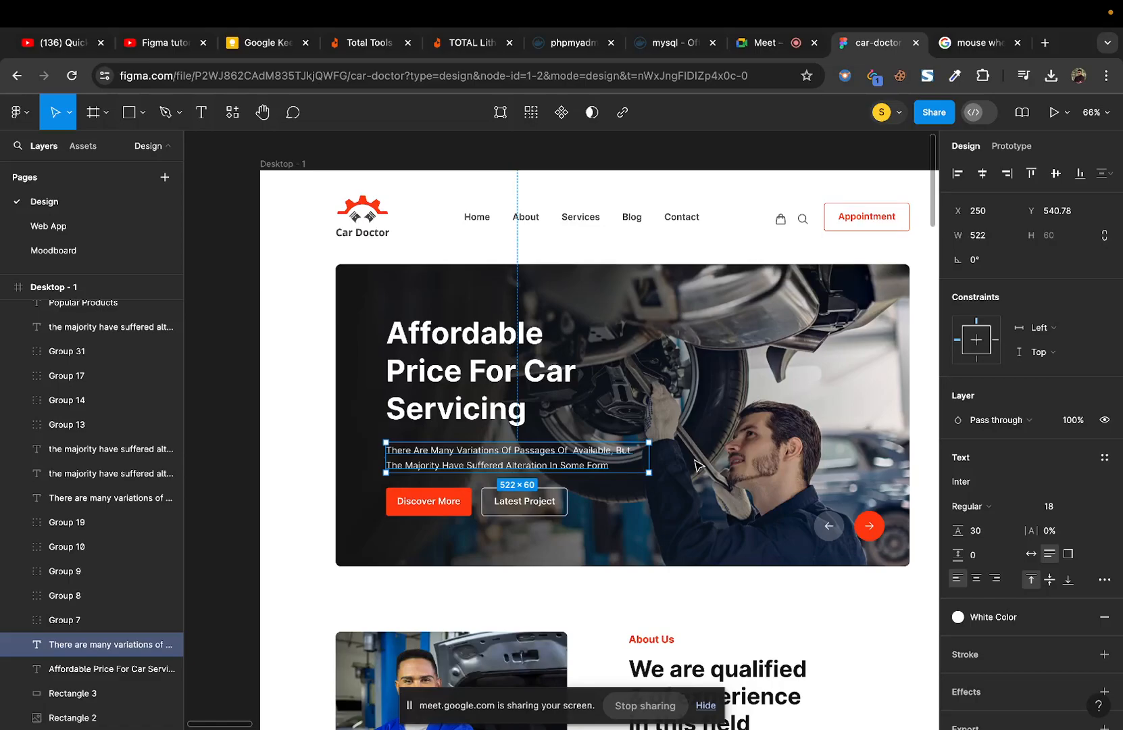
scroll(698, 465, "up", 5)
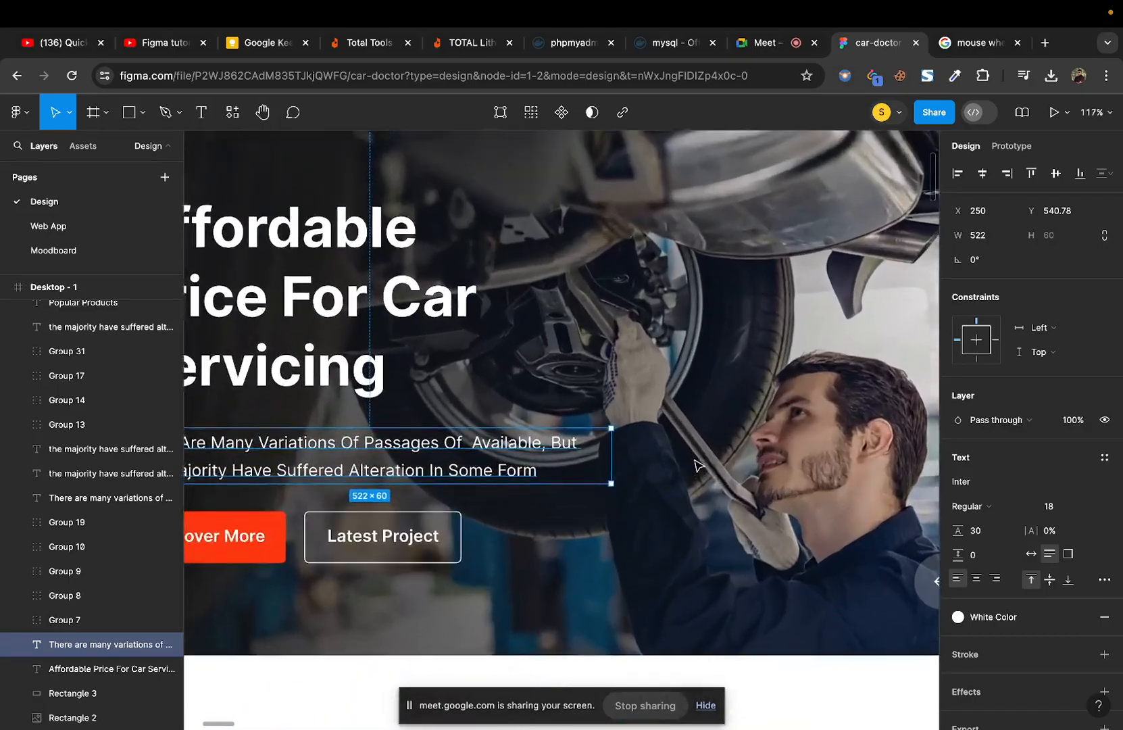
scroll(698, 465, "down", 5)
scroll(698, 465, "up", 3)
scroll(698, 465, "up", 3)
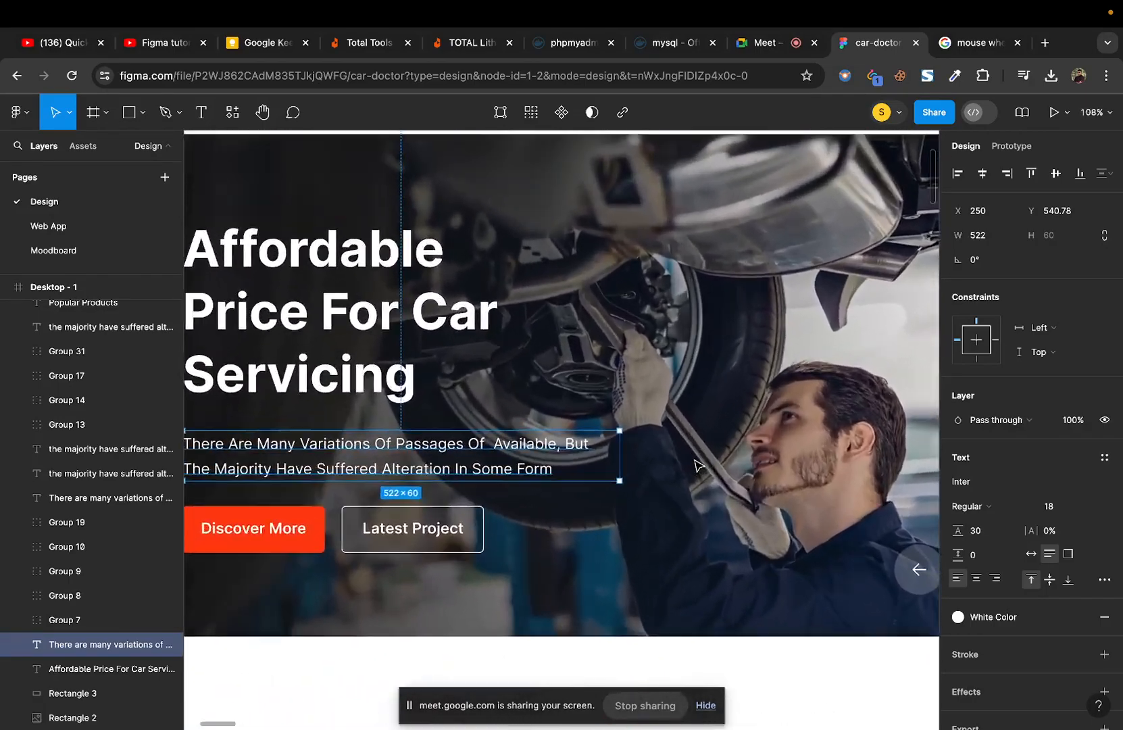
scroll(698, 465, "down", 4)
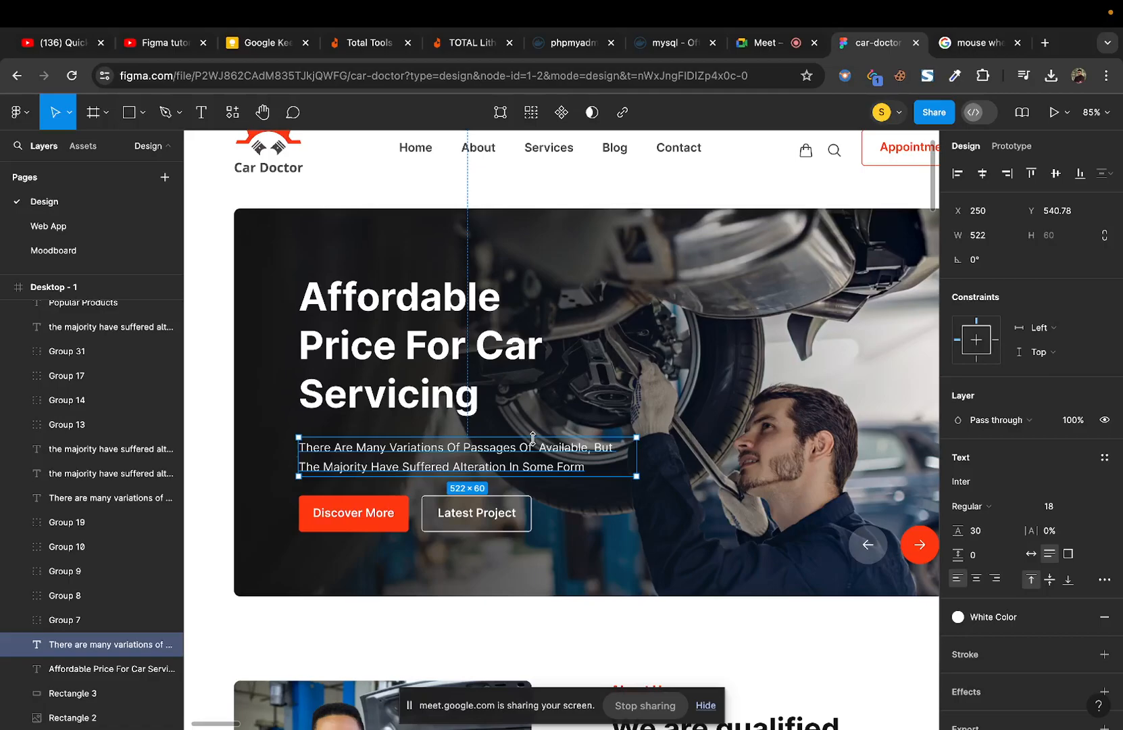
Step: Measure the spacing from the hero description and heading to neighbouring elements such as the Discover More button and banner edge
key("alt")
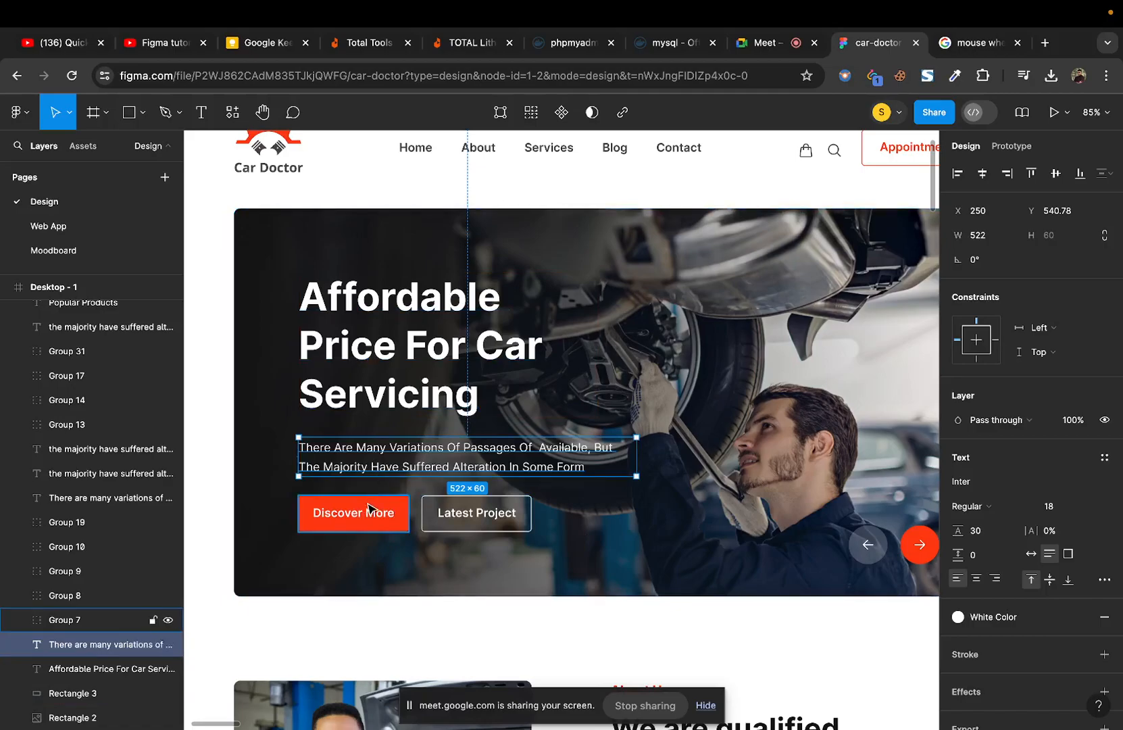
key("alt")
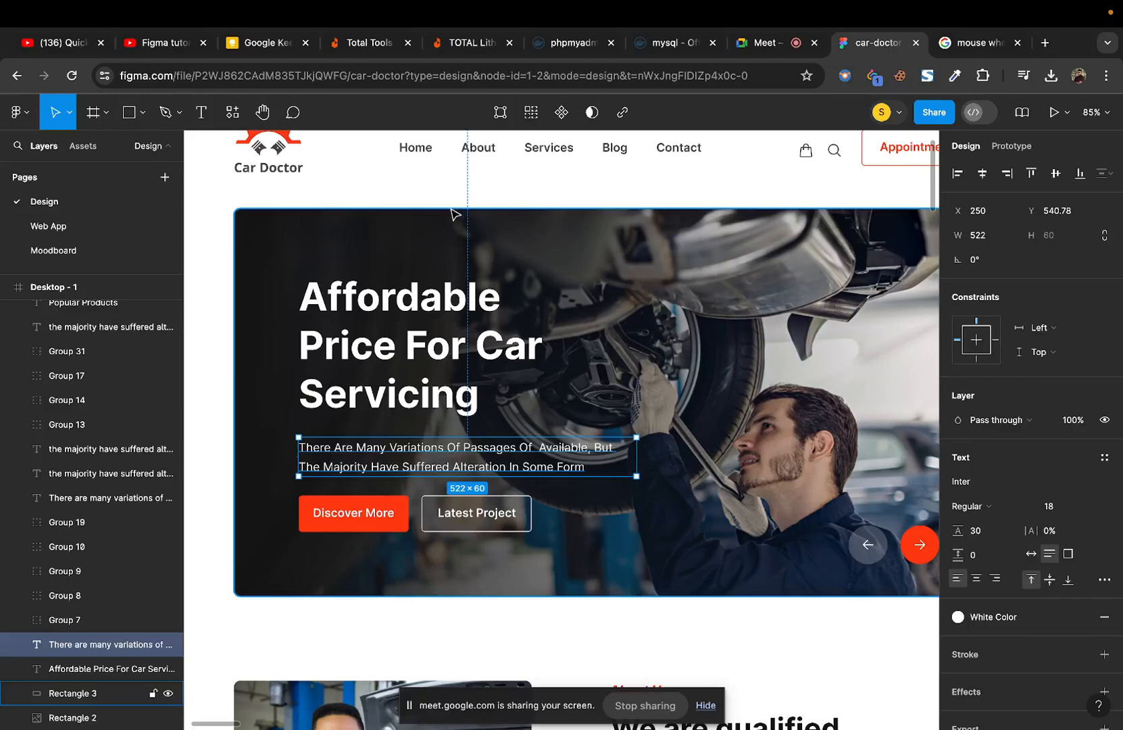
key("alt")
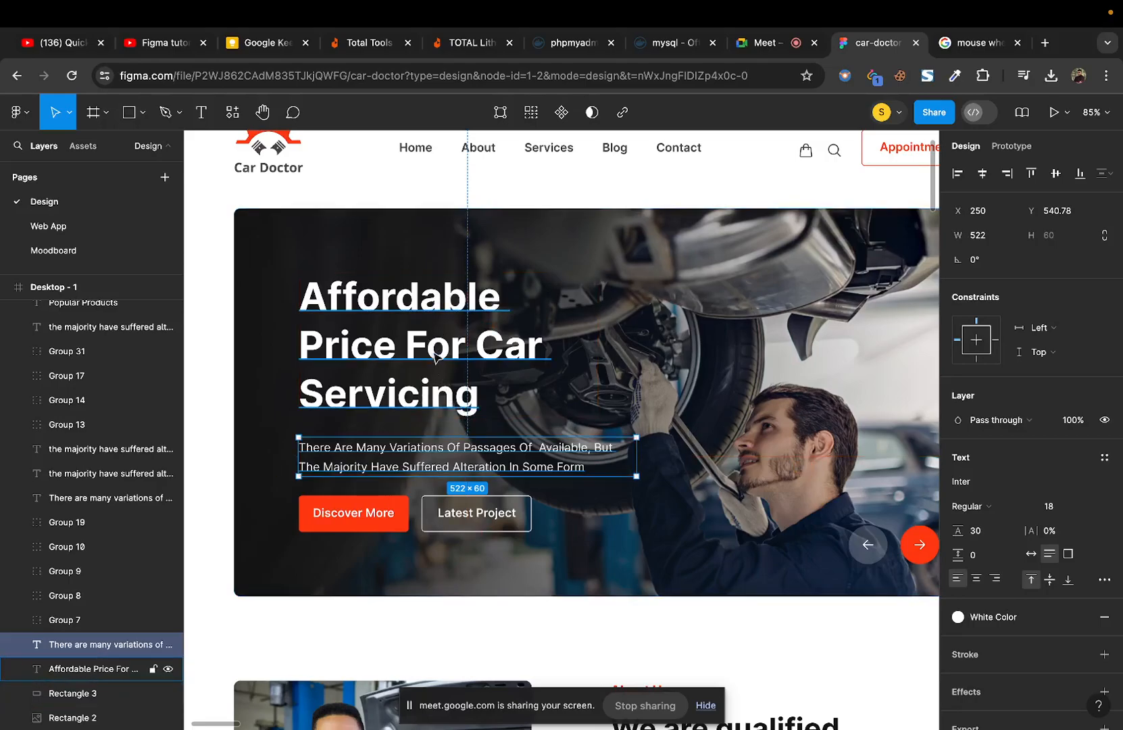
left_click(431, 304)
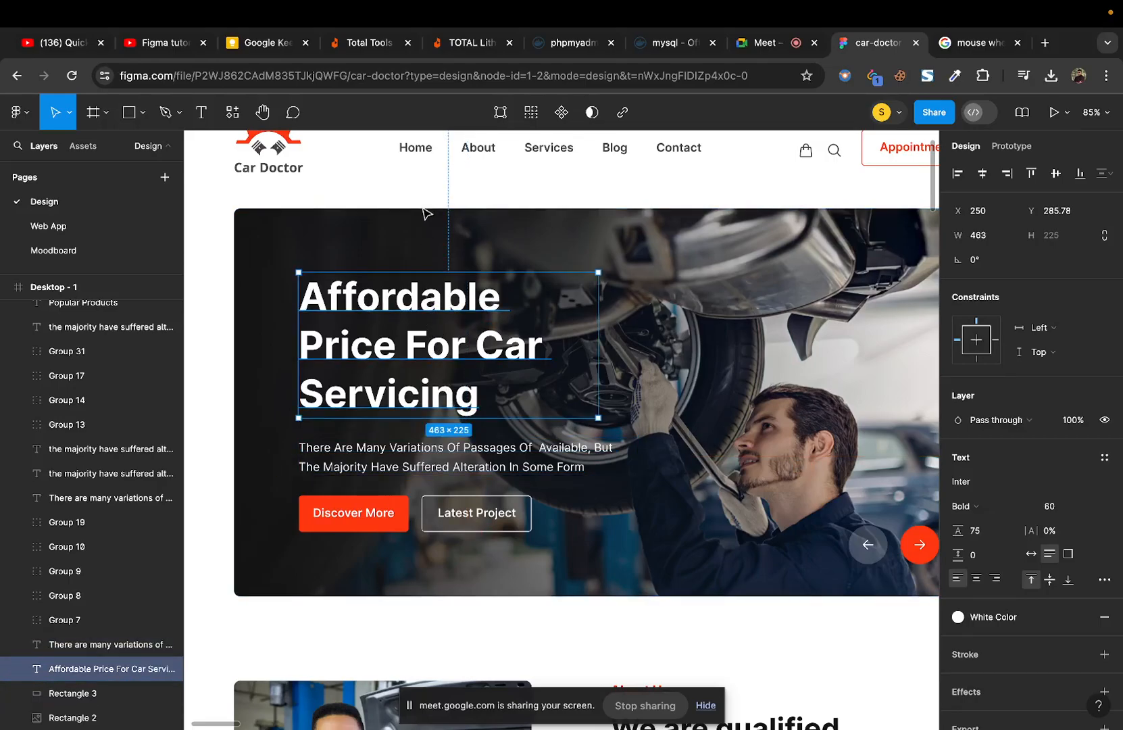
key("alt")
scroll(536, 421, "down", 3)
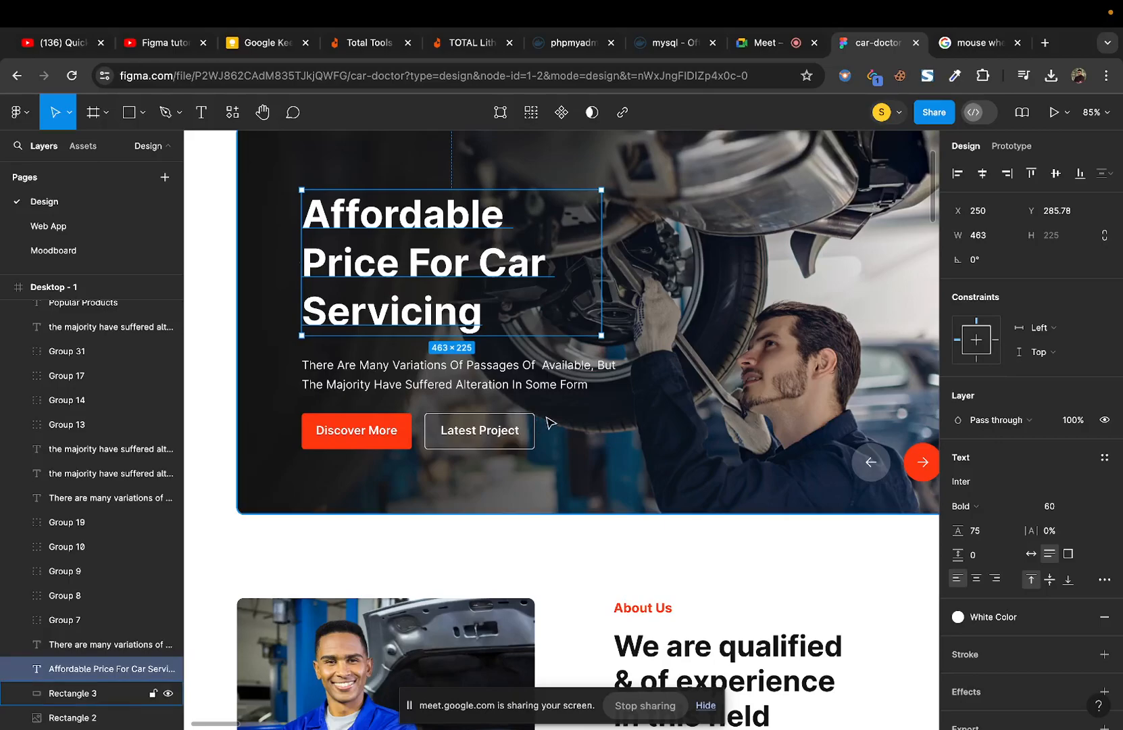
Step: Reselect the hero banner rectangle and view it whole together with the page header
left_click(819, 319)
scroll(819, 319, "down", 3)
scroll(819, 319, "down", 2)
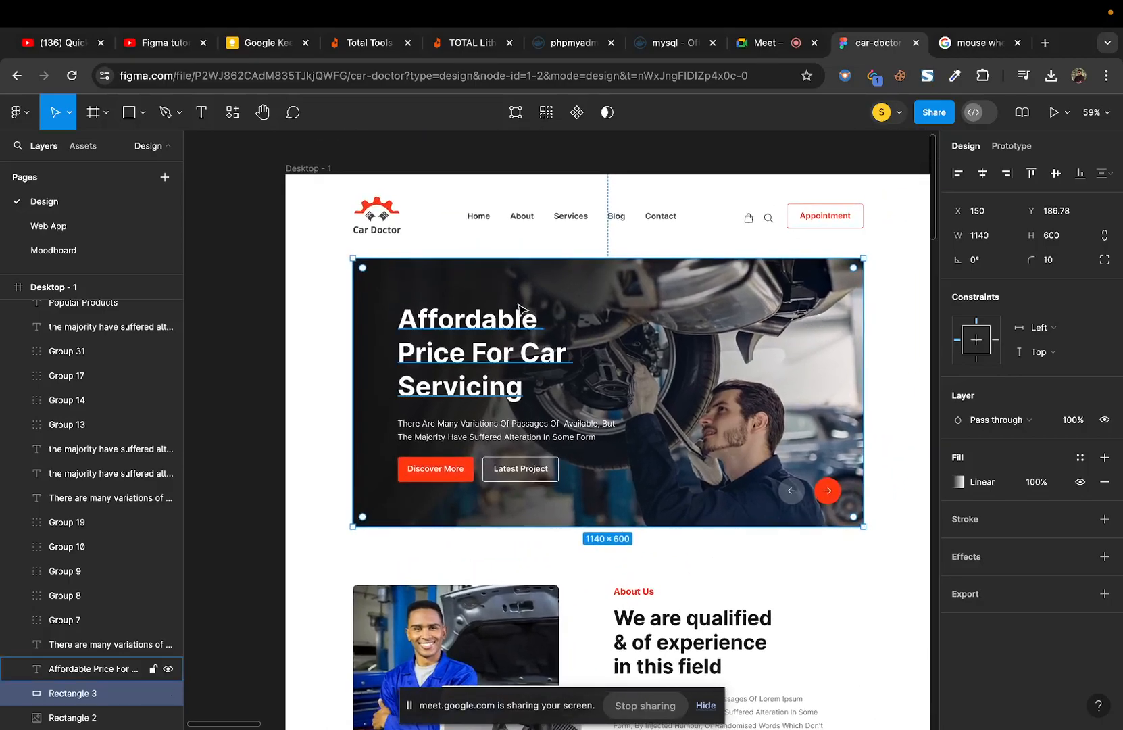
Step: Switch to the Google Meet call, admit the participant asking to join, and return to the car-doctor file in Figma
left_click(770, 44)
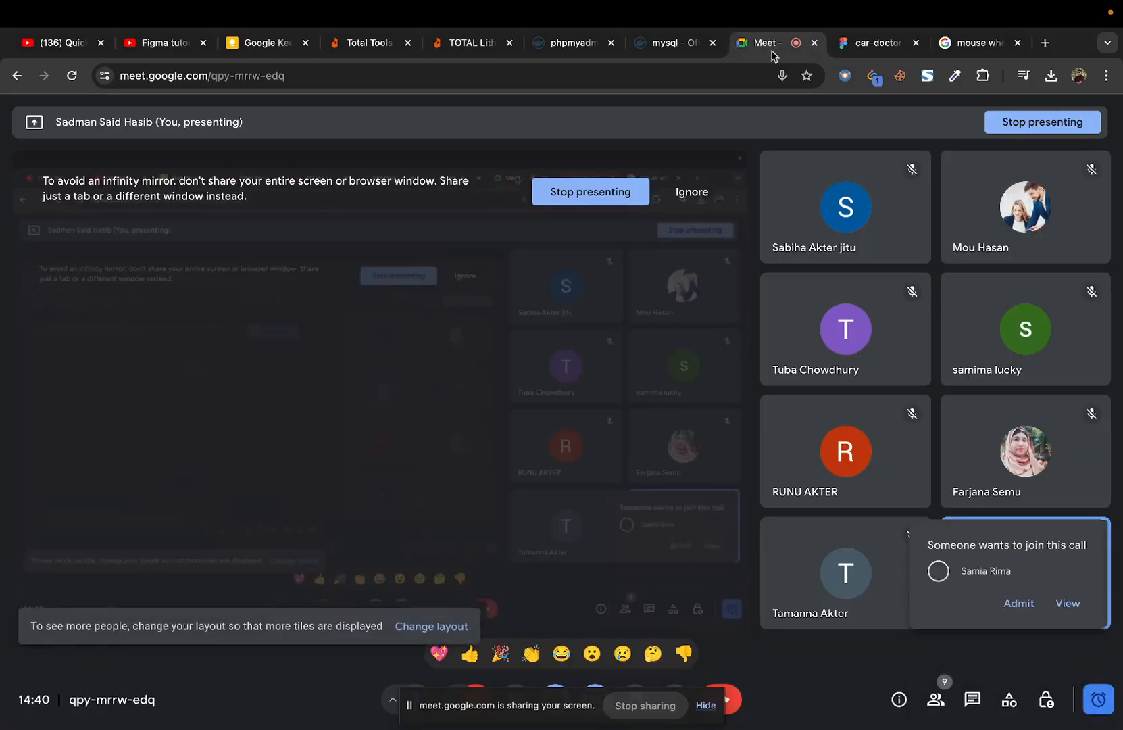
left_click(1020, 606)
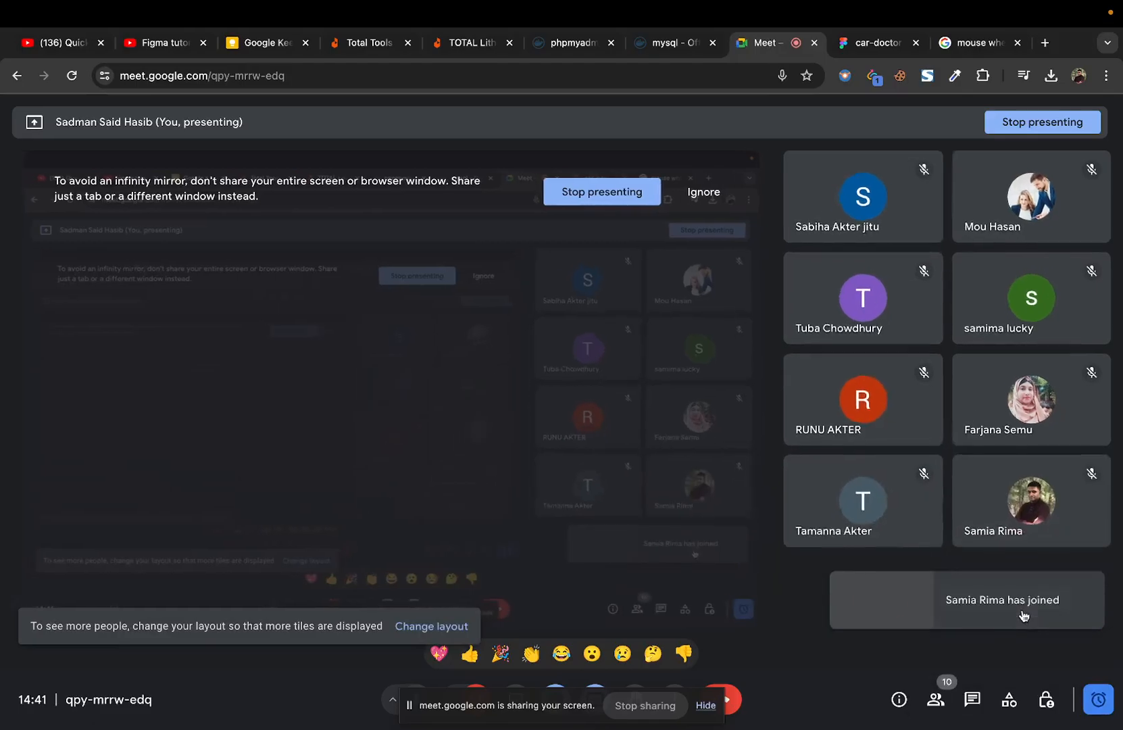
left_click(884, 46)
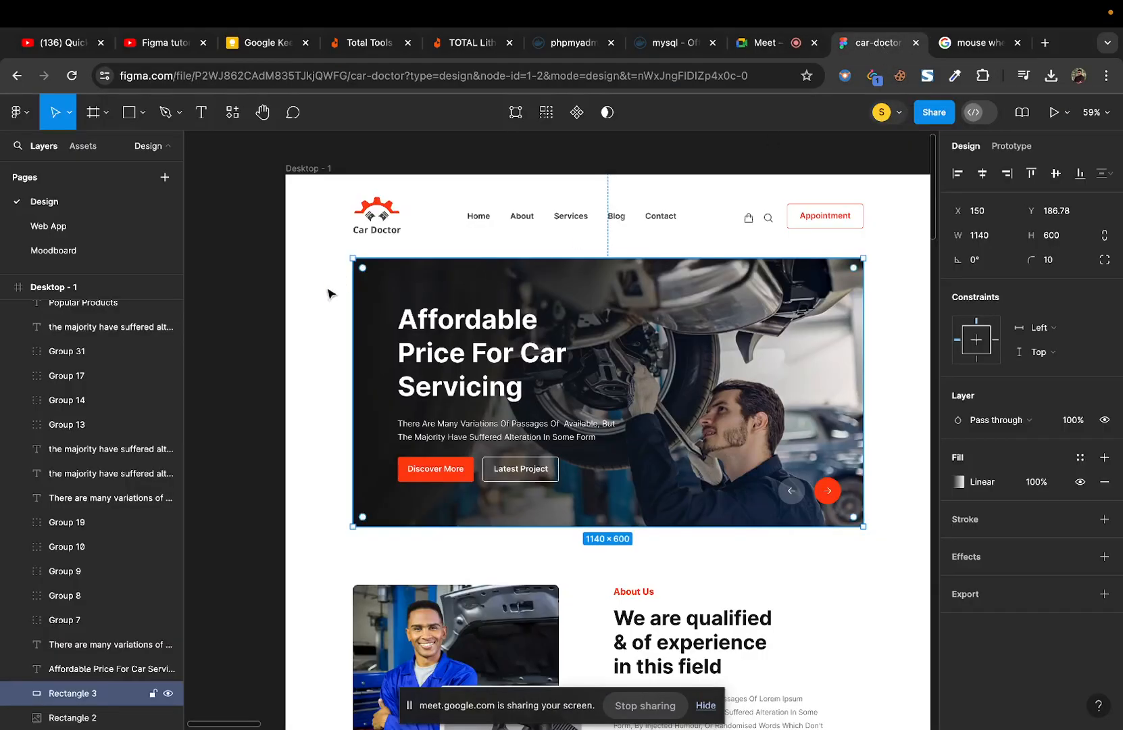
Step: Deselect the banner and examine its heading, description, buttons and background image from edge to edge
left_click(308, 298)
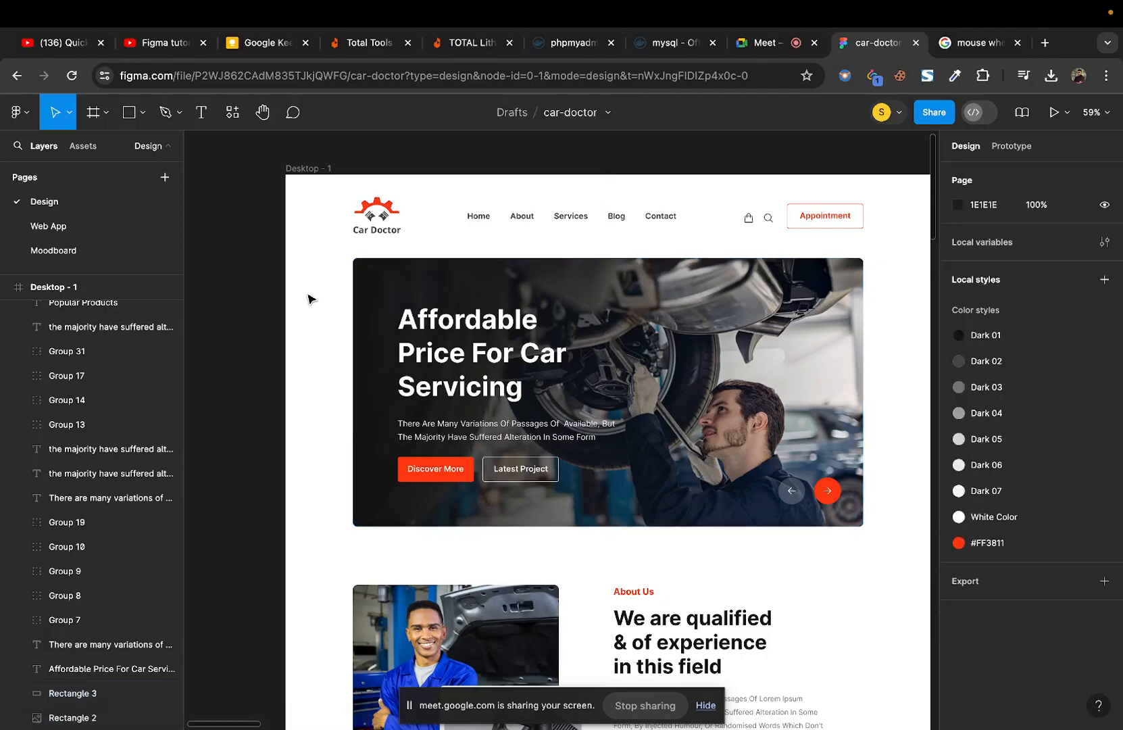
scroll(308, 298, "up", 5)
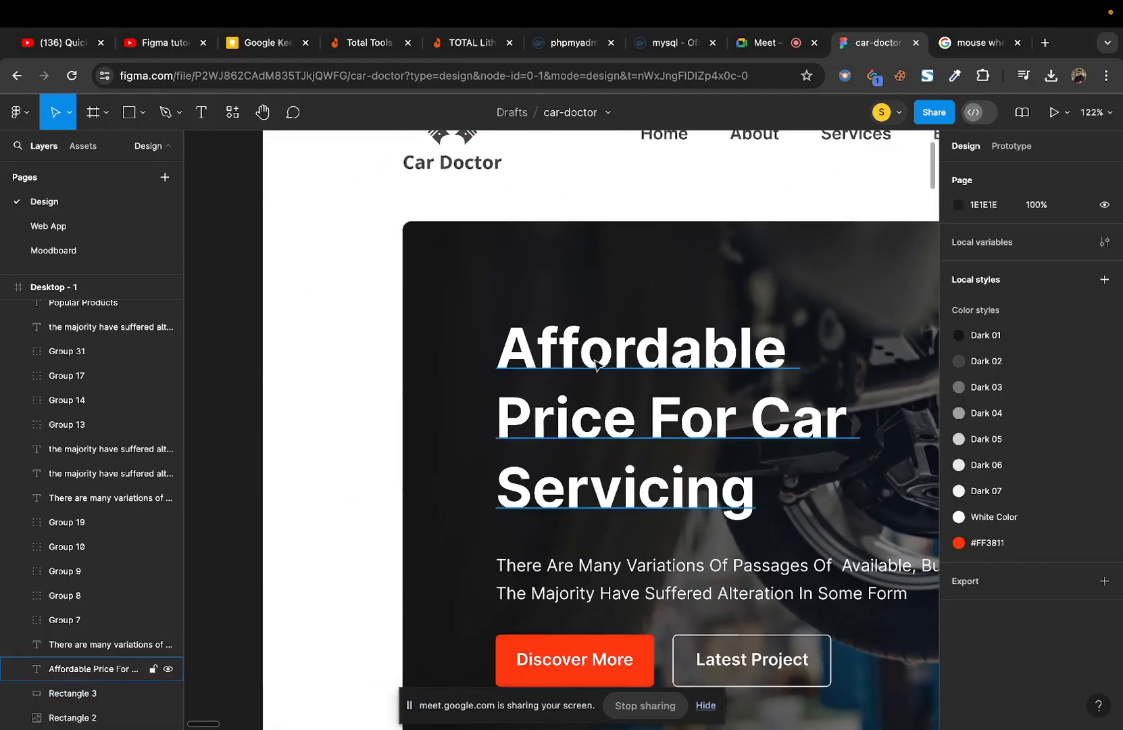
scroll(595, 365, "right", 10)
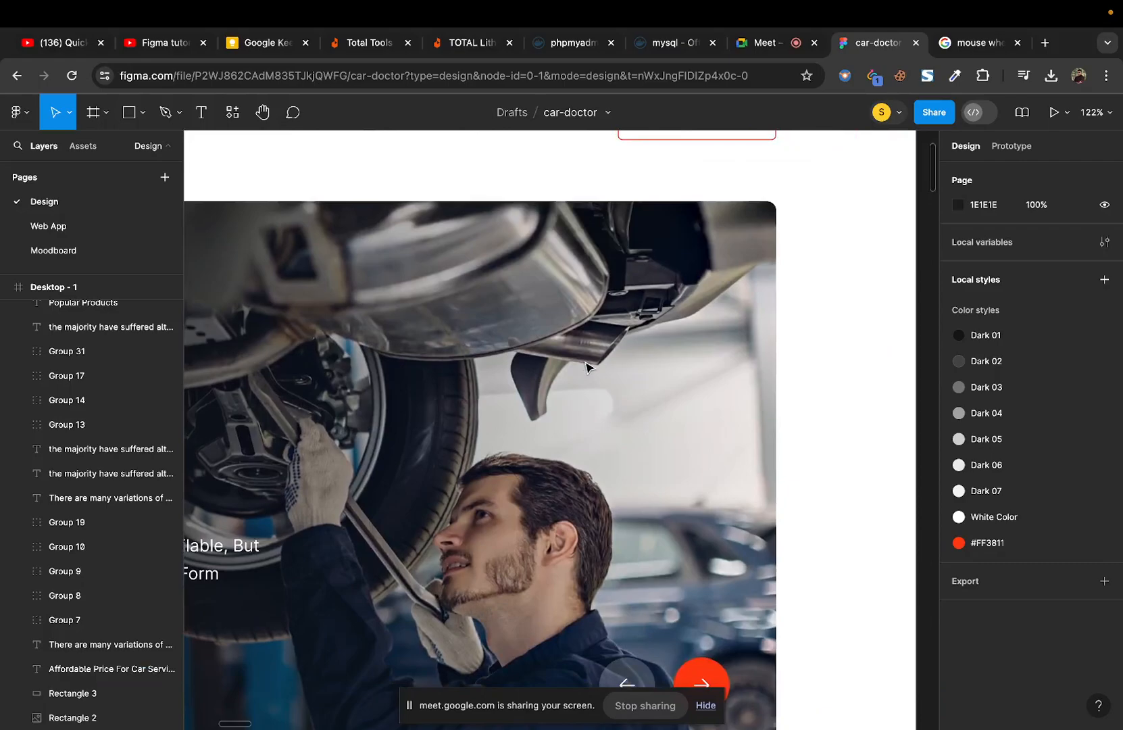
scroll(554, 392, "left", 9)
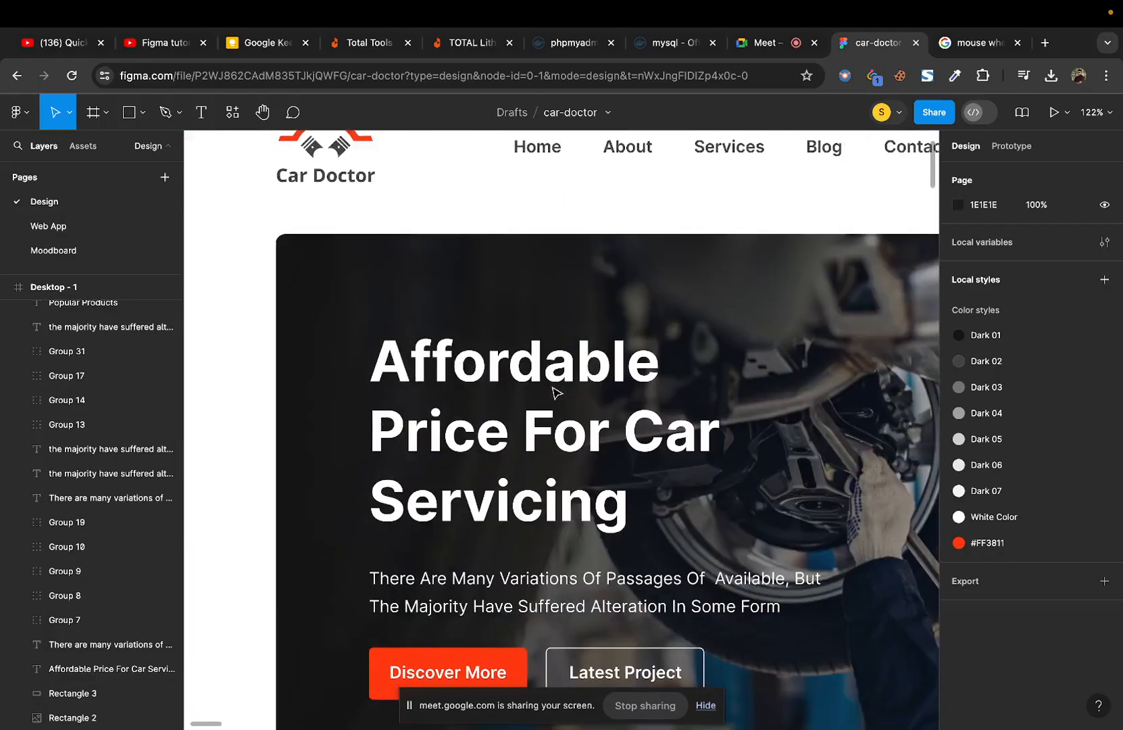
scroll(554, 392, "left", 2)
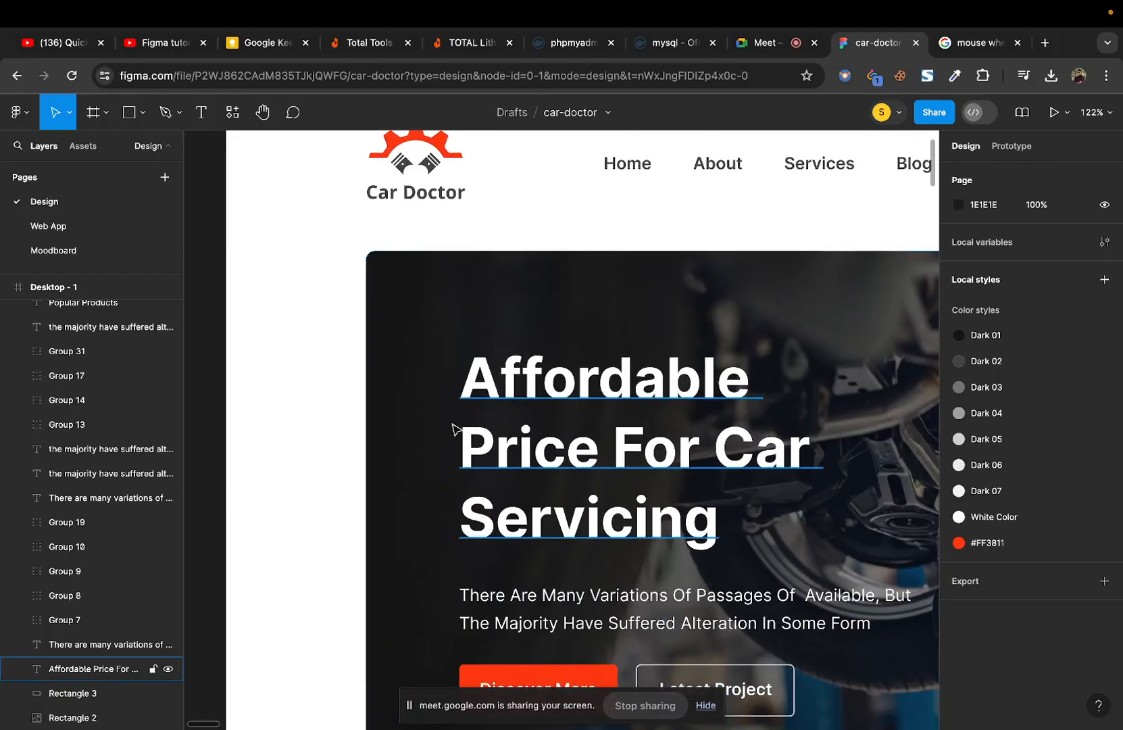
scroll(608, 473, "down", 4)
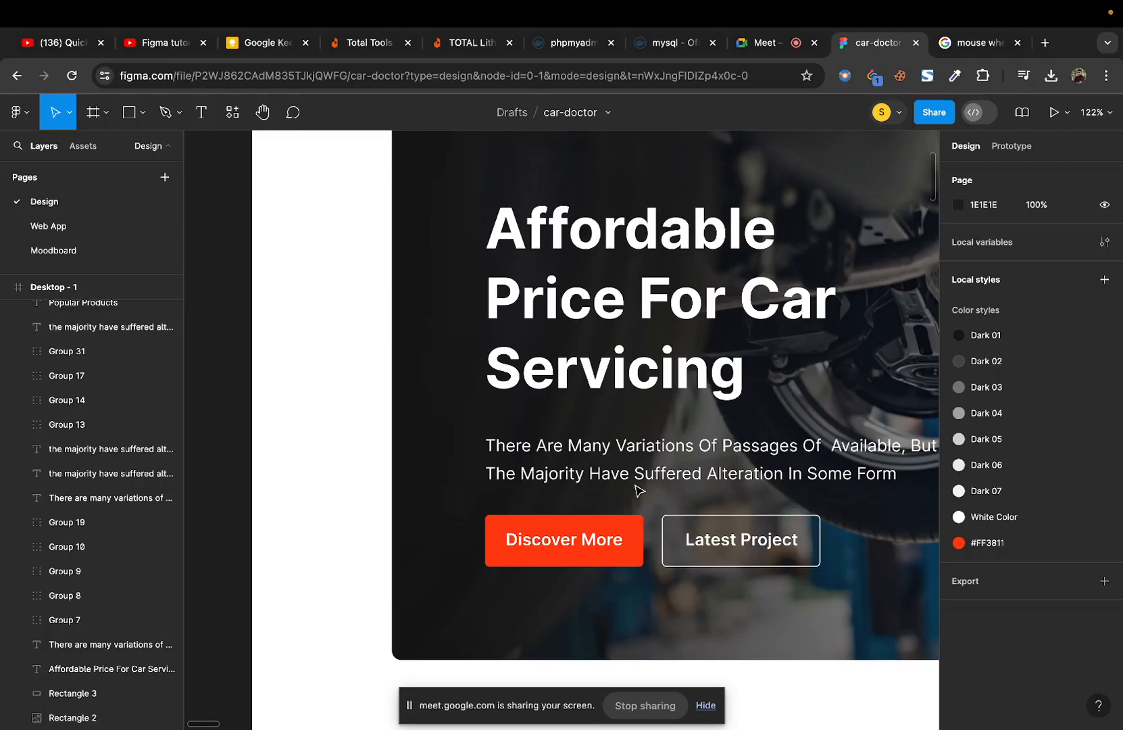
scroll(638, 490, "right", 5)
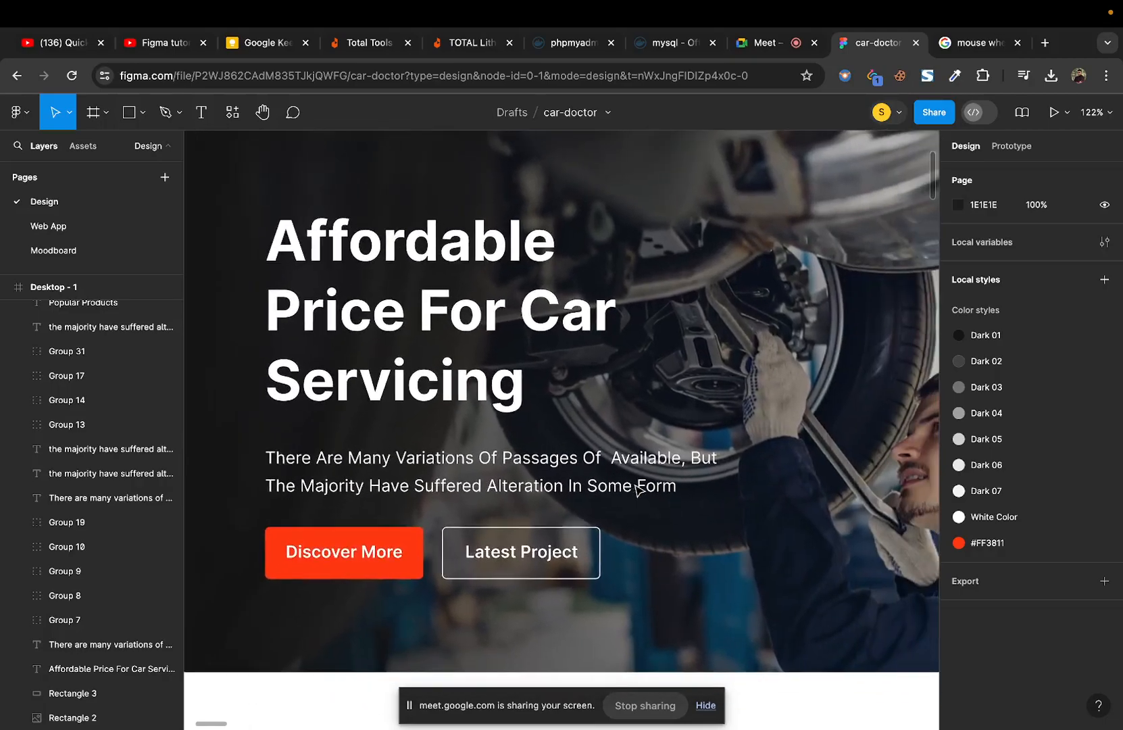
scroll(639, 490, "left", 3)
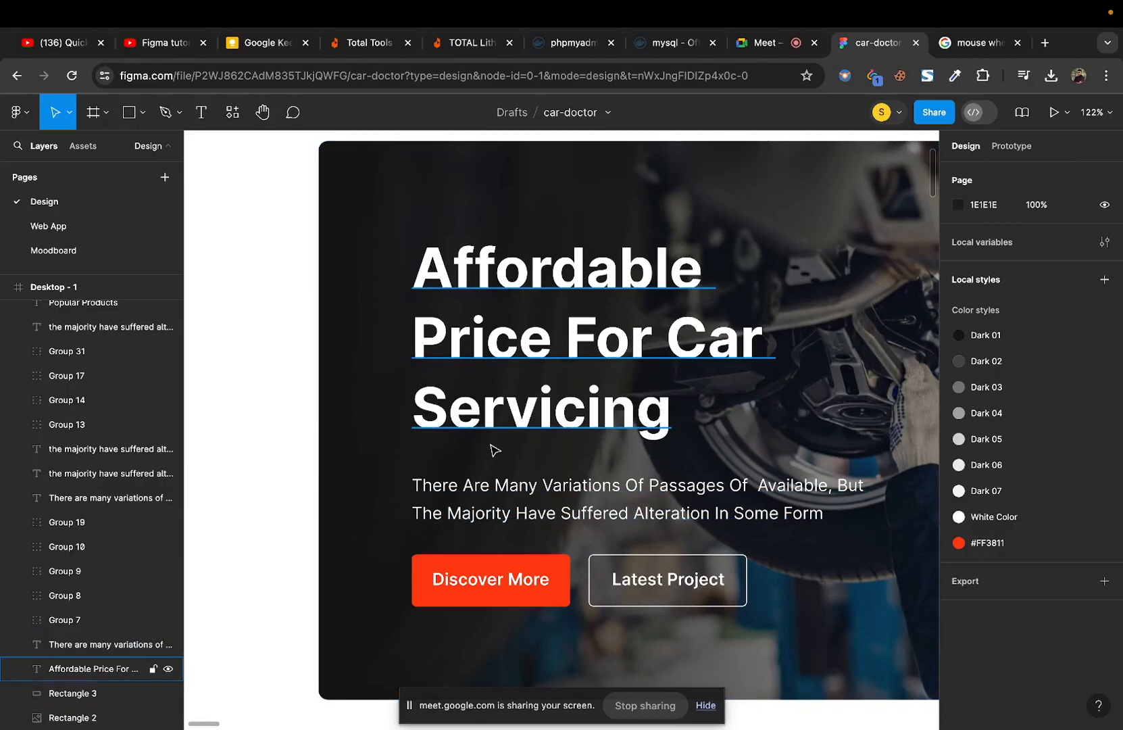
scroll(470, 430, "down", 5)
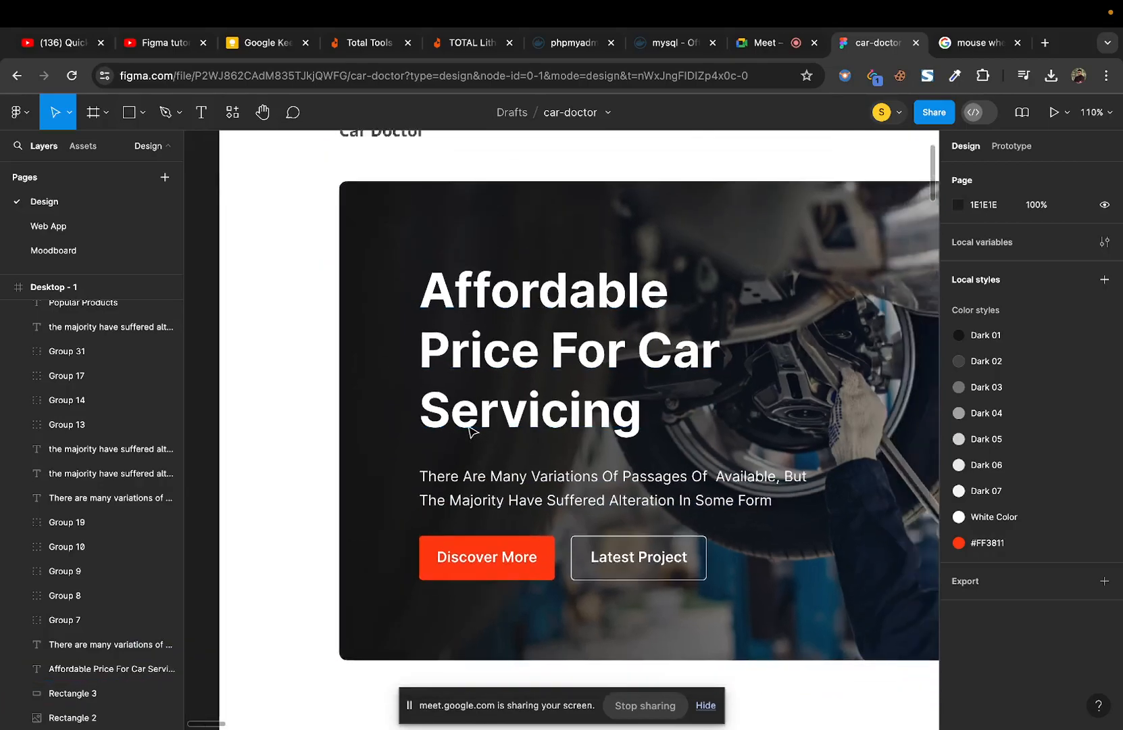
scroll(647, 427, "right", 3)
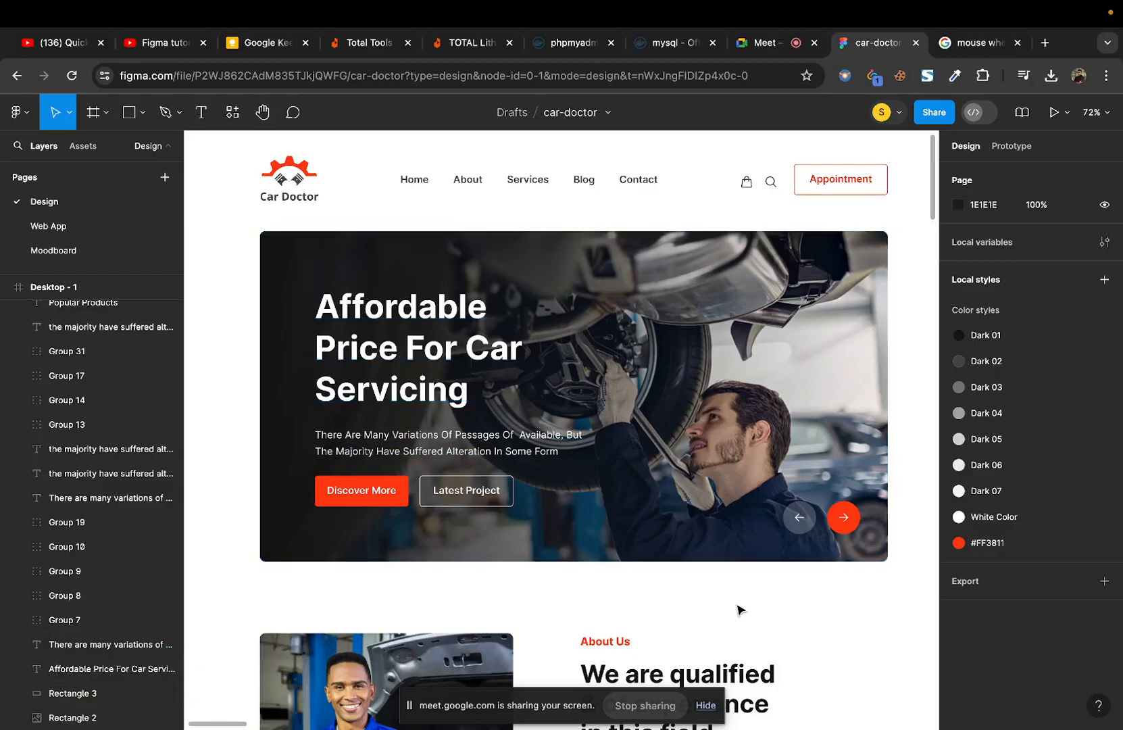
Step: Select the hero banner rectangle and open its linear gradient fill to inspect the colour stops
left_click(300, 259)
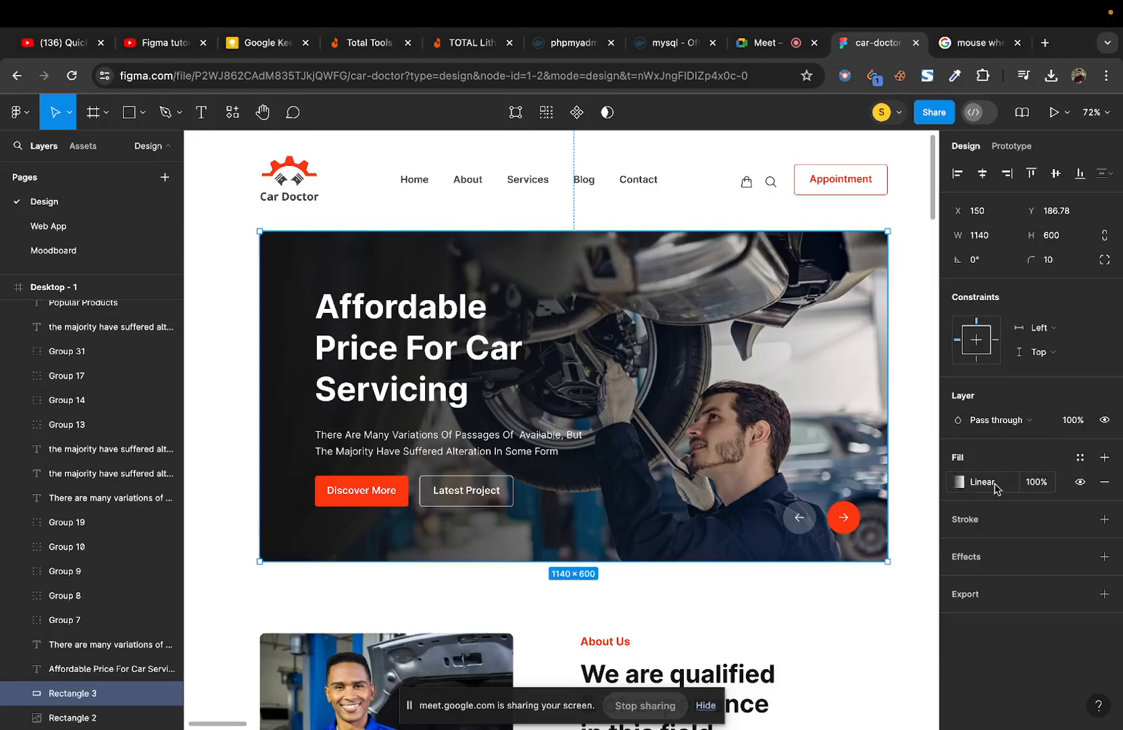
left_click(959, 482)
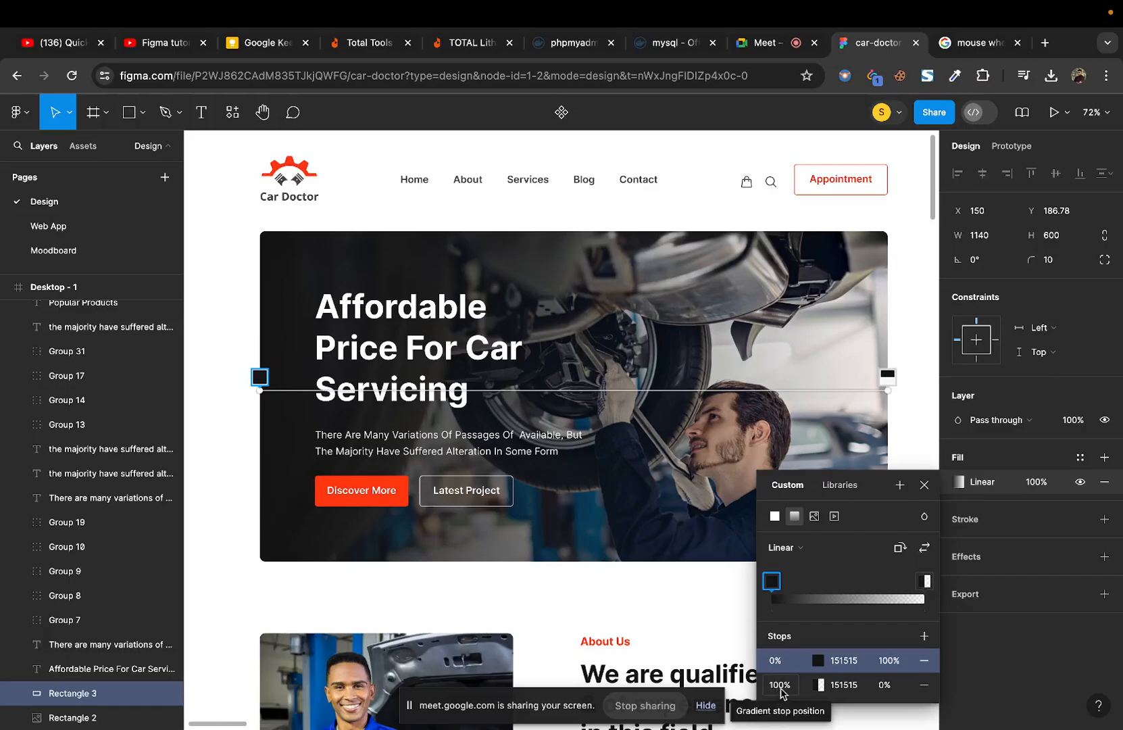
Step: Switch to the browser page with the mouse wheel search and search Google for "w3s"
left_click(978, 45)
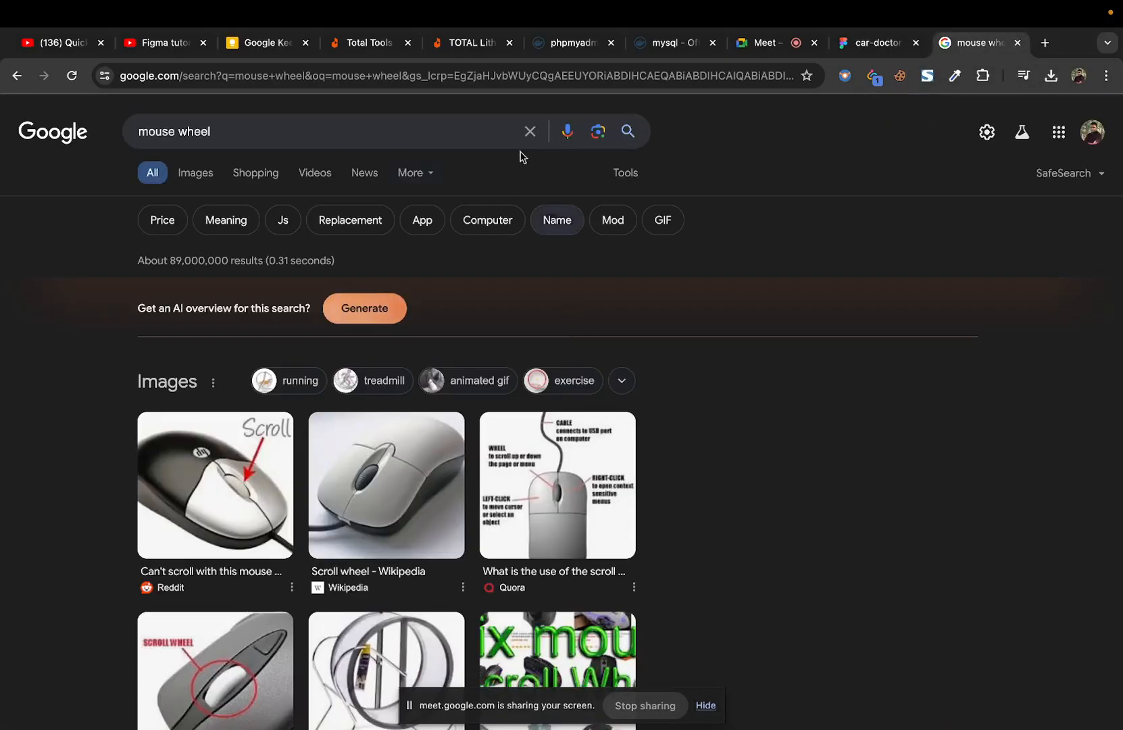
left_click(498, 79)
type("w")
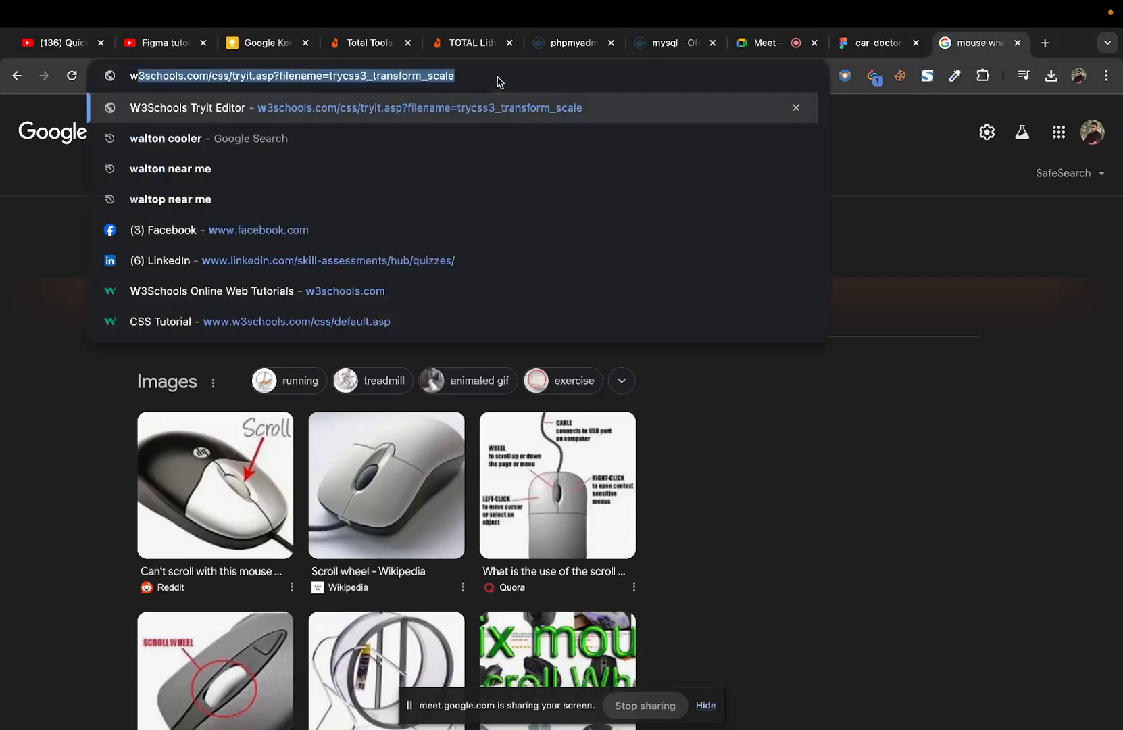
type("3s")
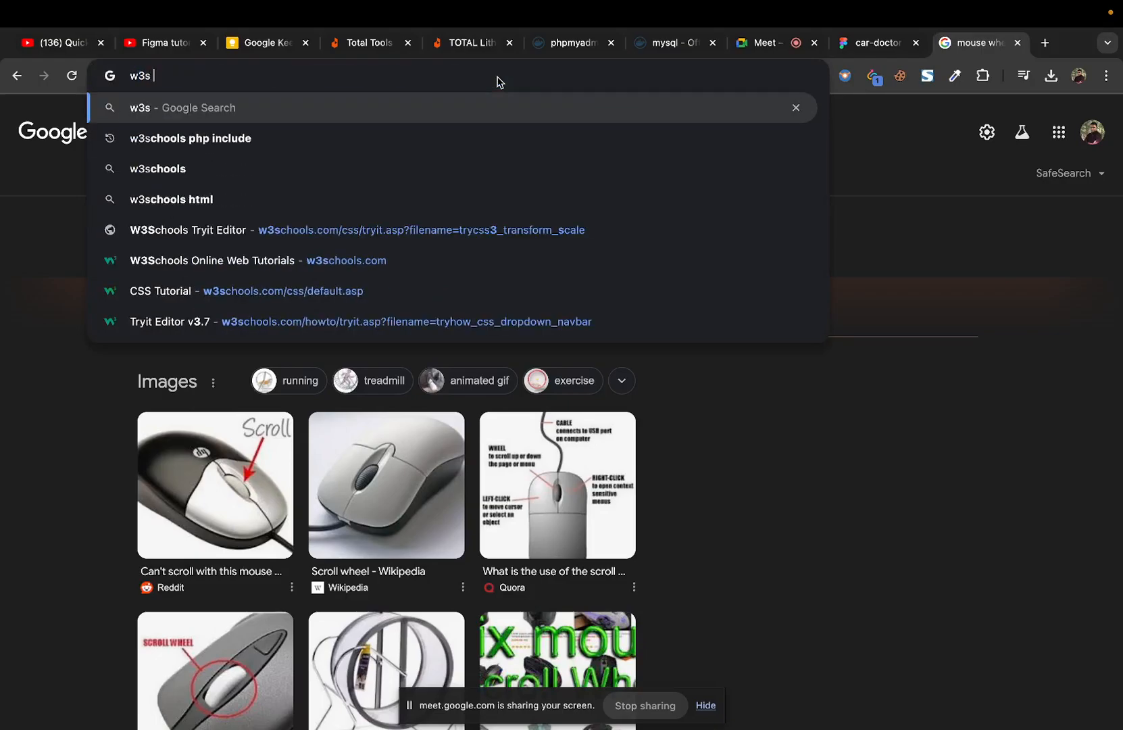
key("Return")
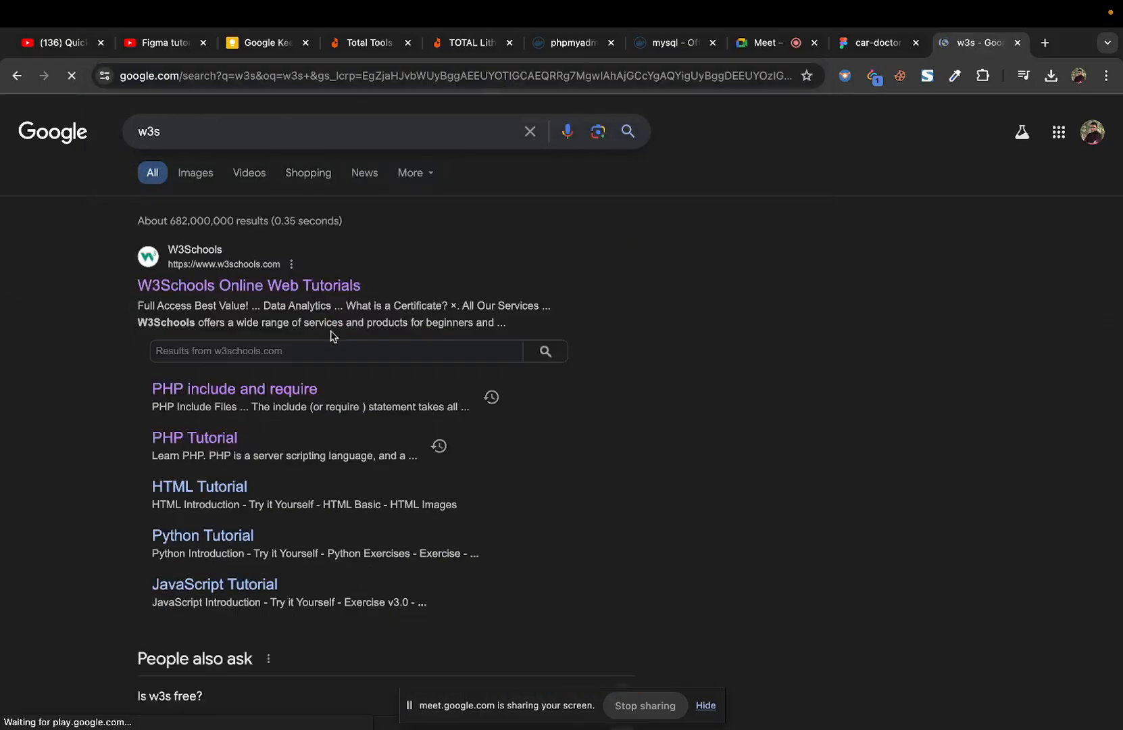
Step: Open the W3Schools CSS tutorial, find "gradient" in its chapter list and open the CSS Gradients chapter
left_click(192, 283)
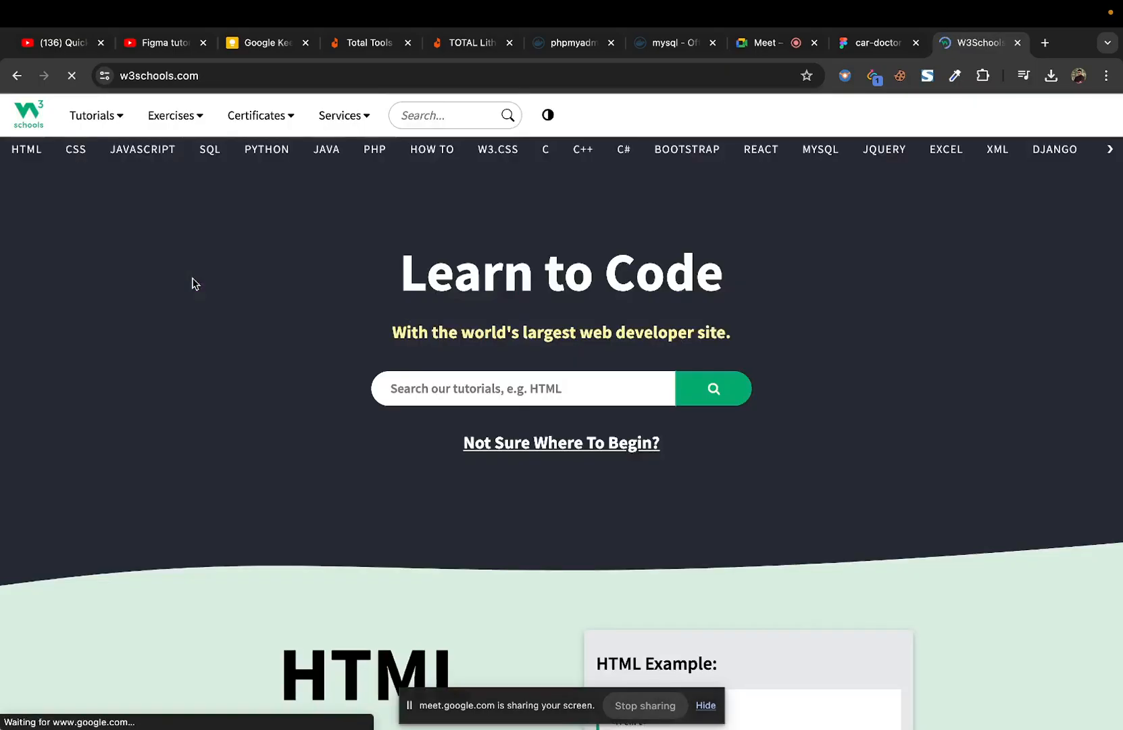
left_click(73, 150)
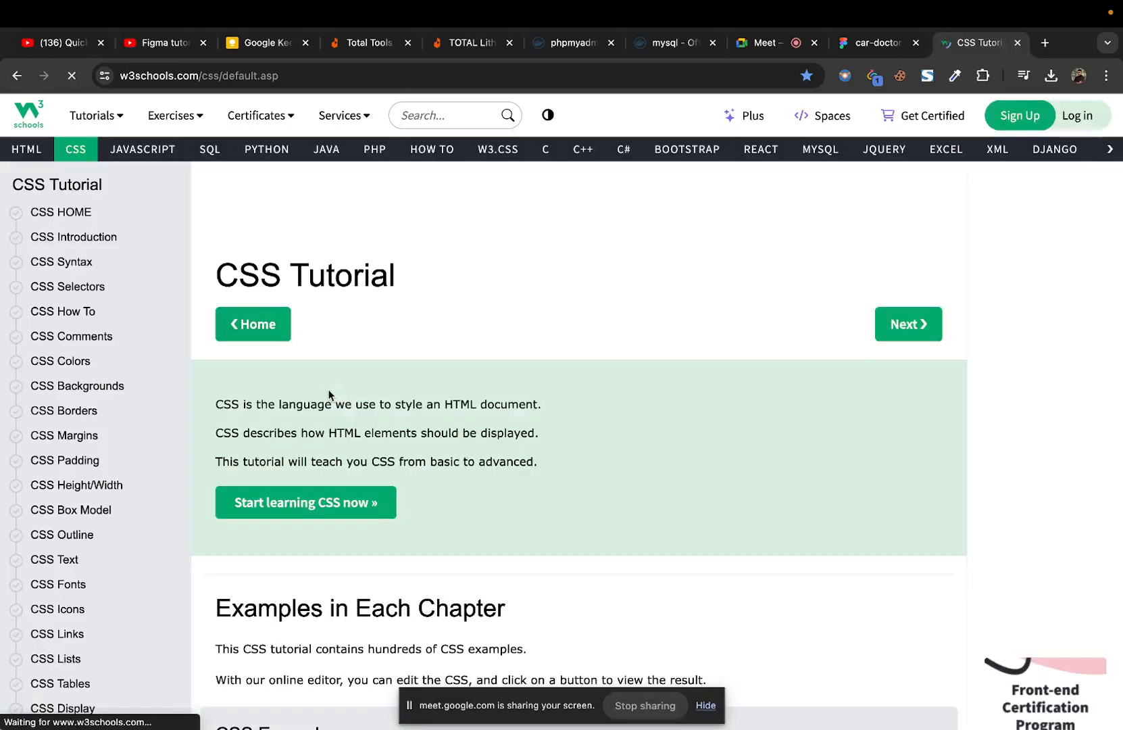
key("super+f")
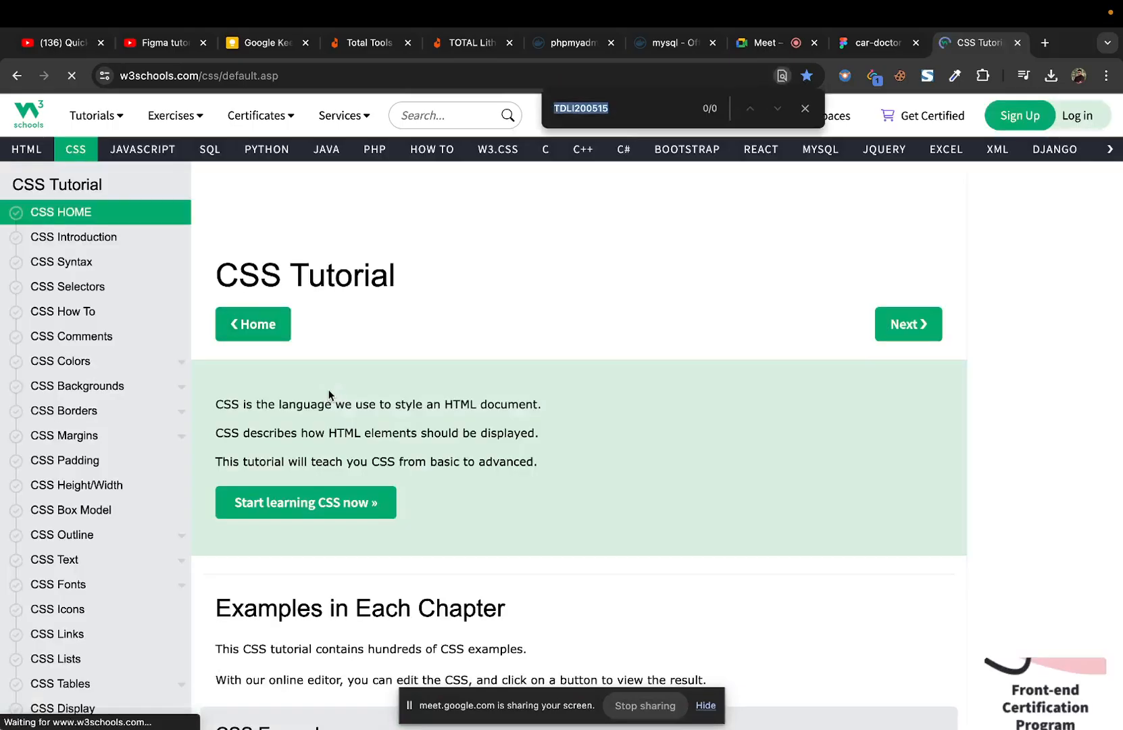
type("gradient")
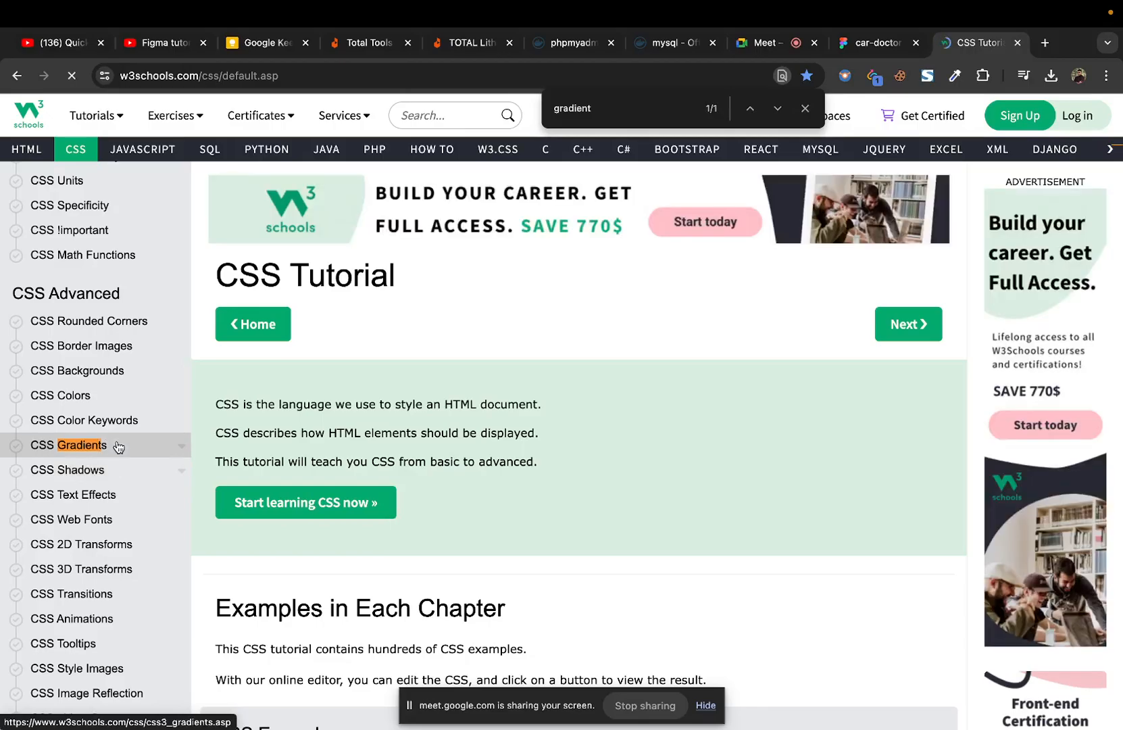
scroll(327, 521, "down", 3)
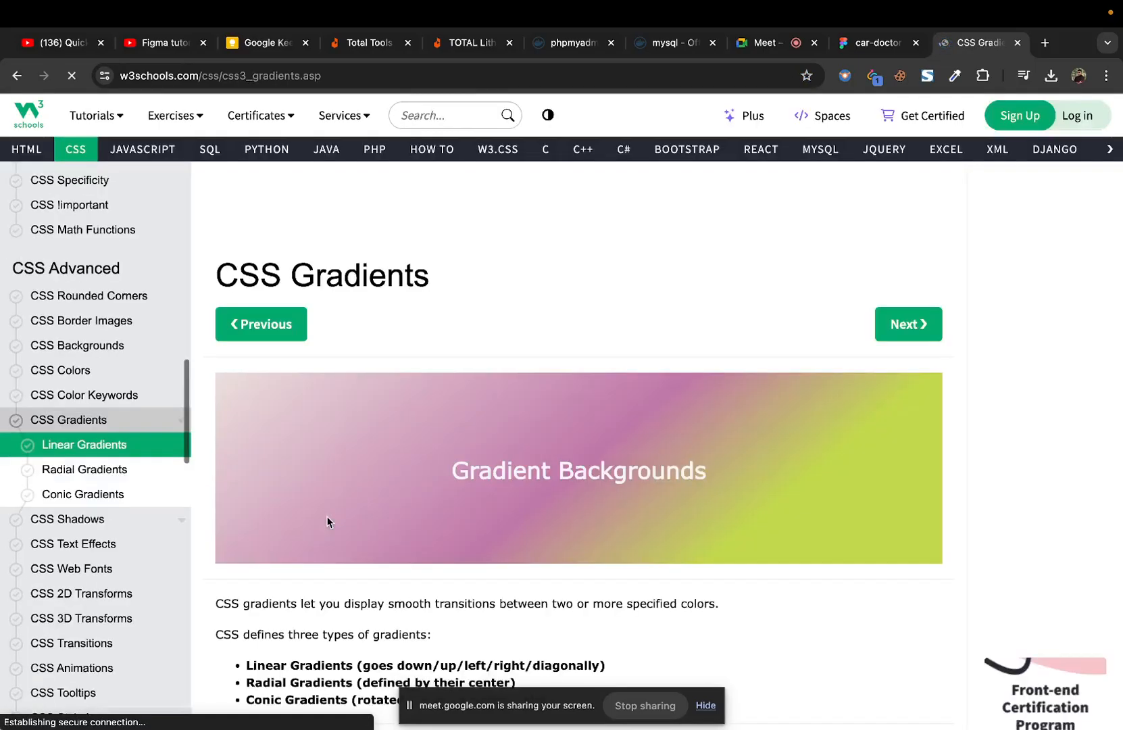
Step: Go through the linear gradient examples and open the left-to-right one in the Tryit editor
scroll(327, 521, "down", 2)
scroll(327, 521, "down", 5)
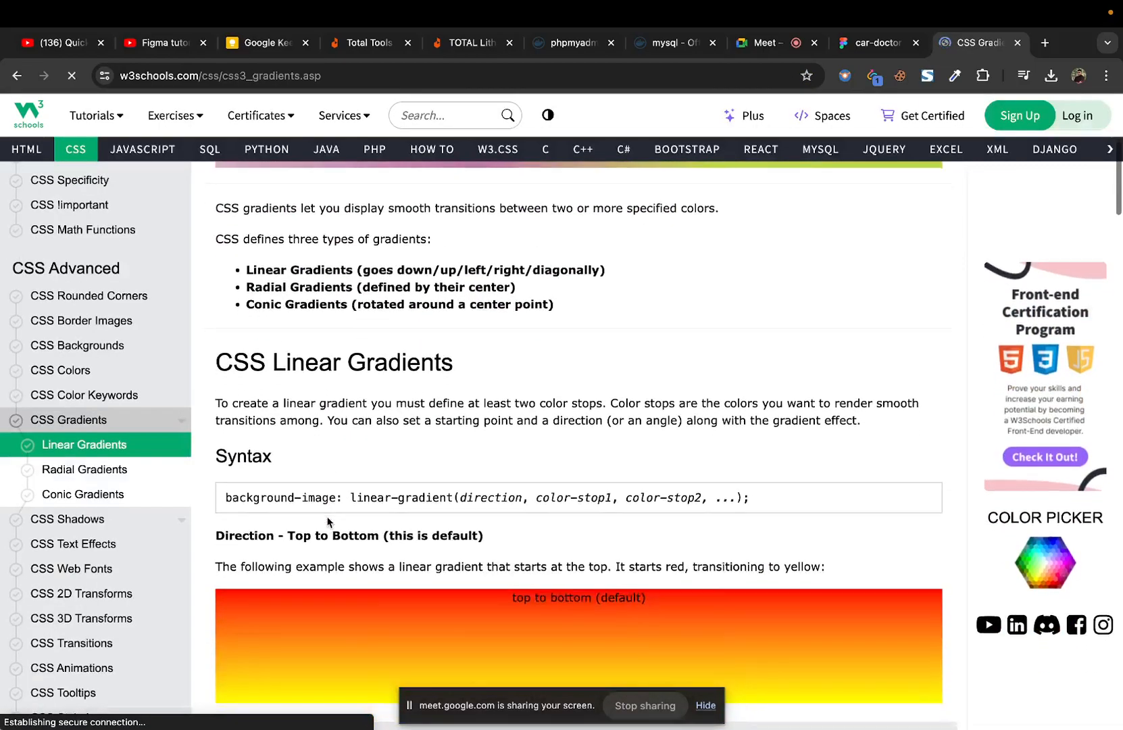
scroll(328, 521, "down", 10)
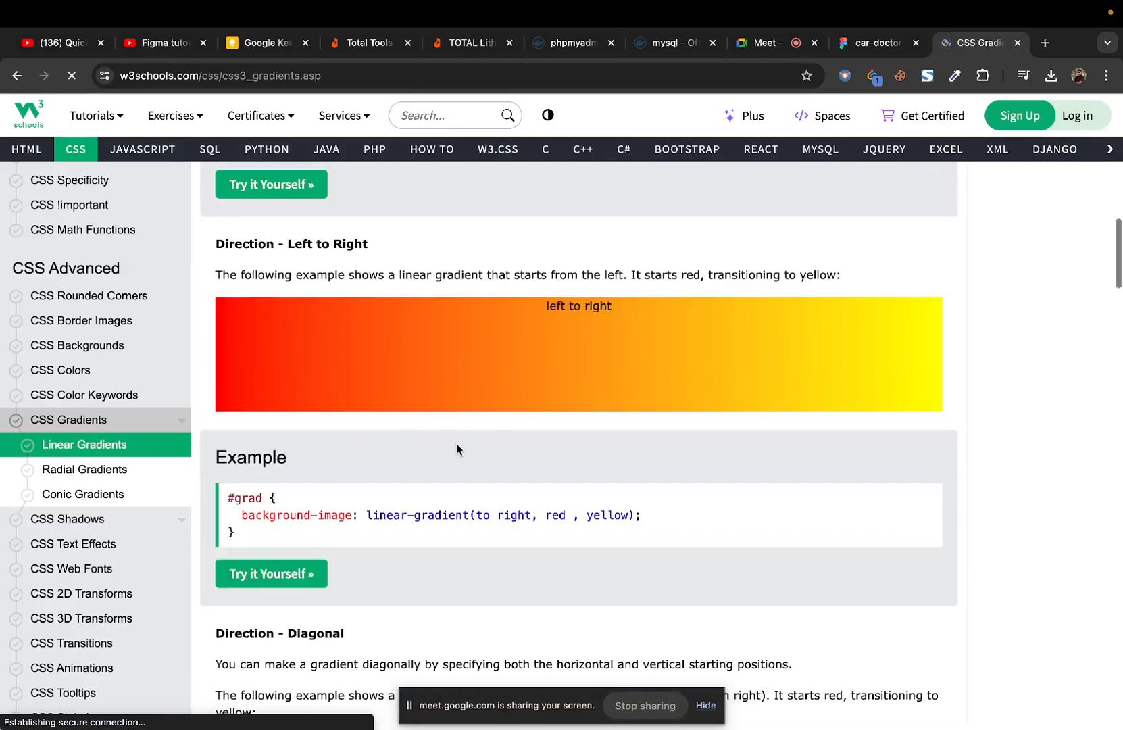
left_click(278, 573)
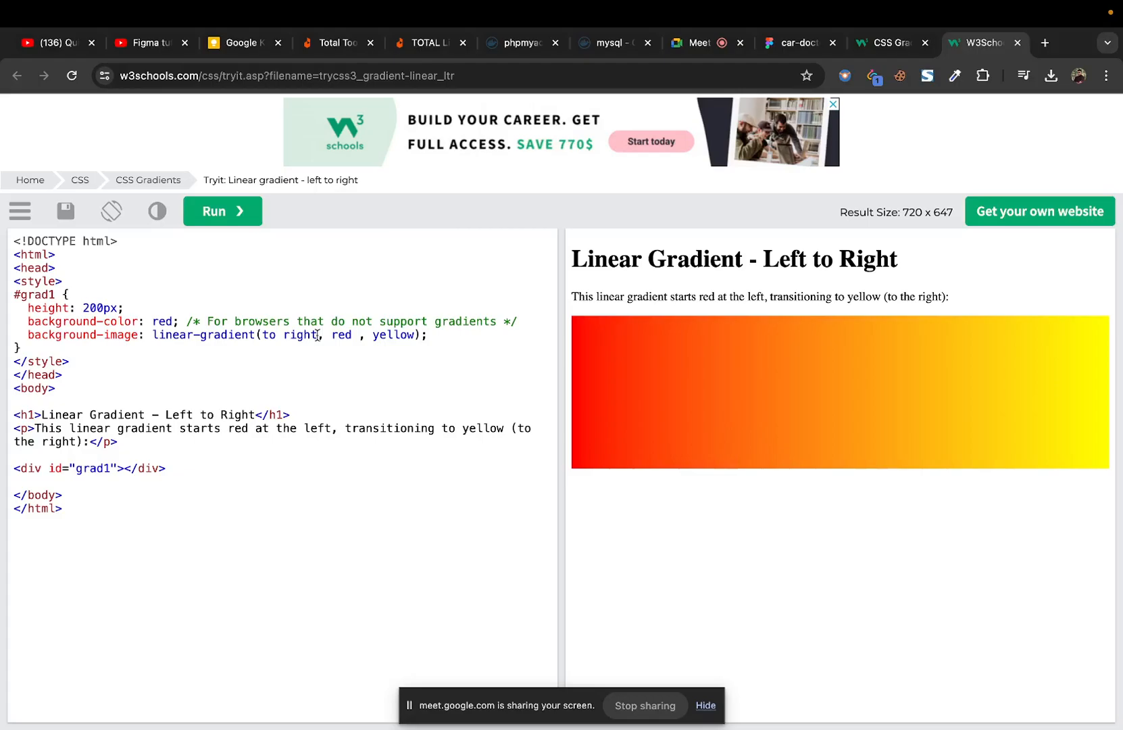
Step: Replace the red and yellow stops in the linear-gradient code with a first colour stop of #151515
left_click_drag(333, 334, 414, 334)
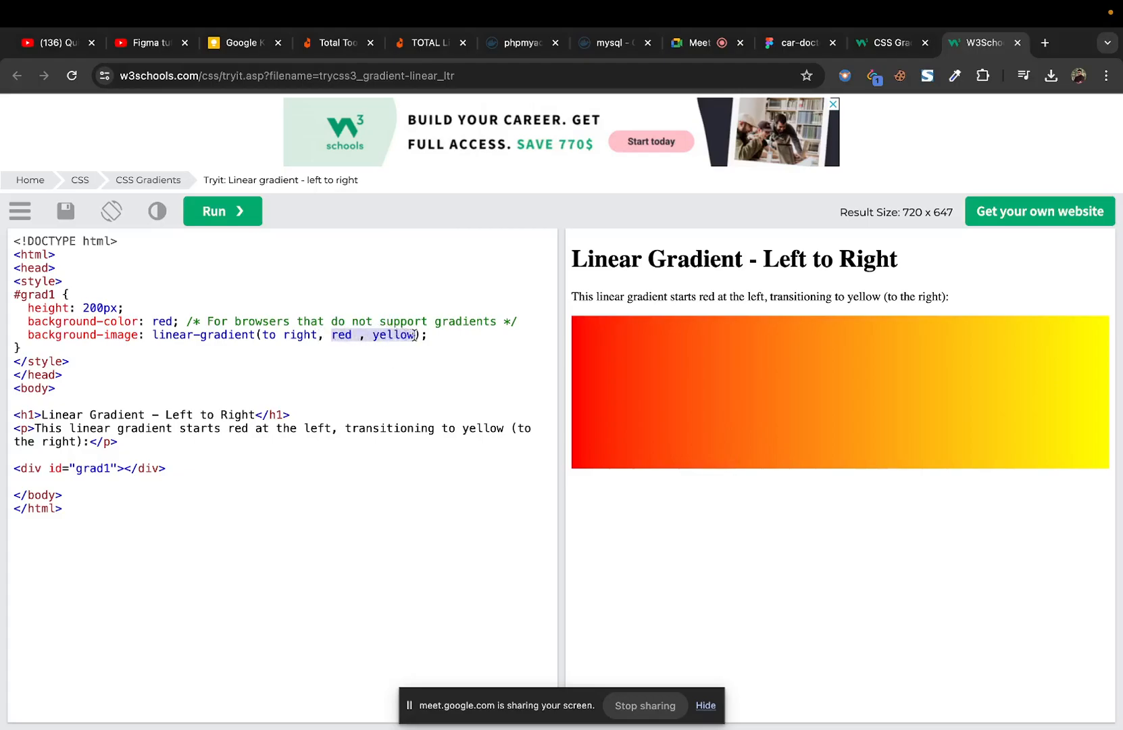
key("BackSpace")
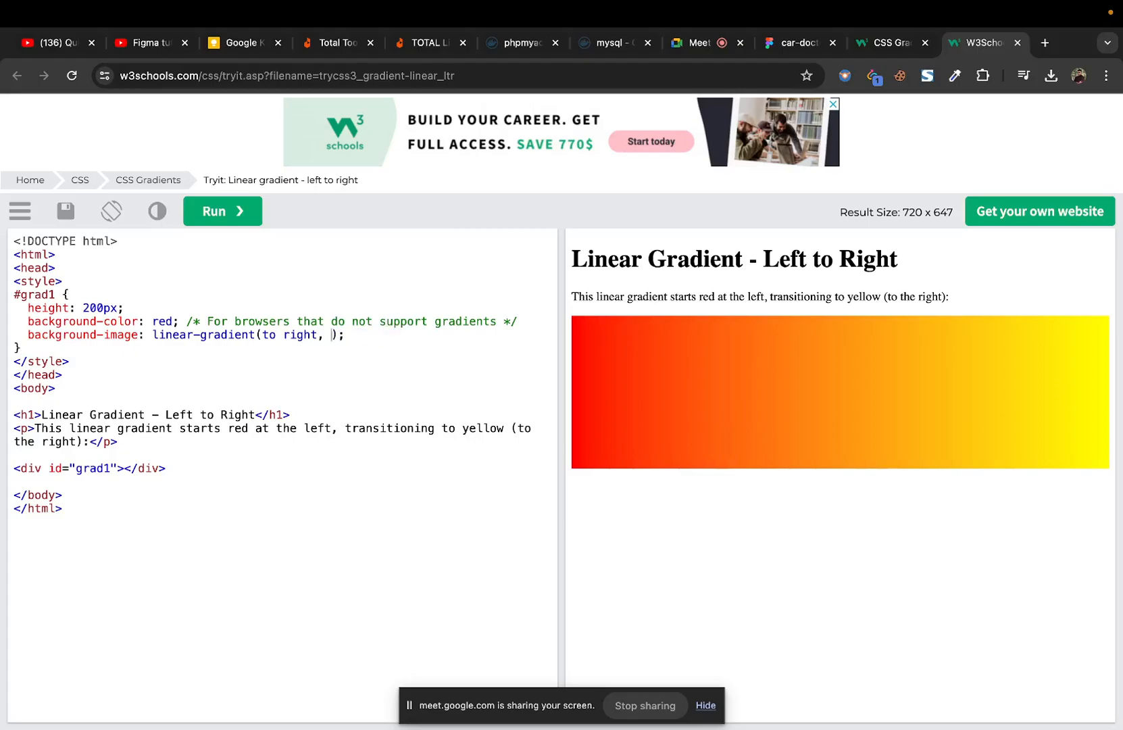
type("#")
type("1")
type("51515")
type("100")
type(",")
type(" #")
key("BackSpace")
key("Left")
key("Left")
key("BackSpace")
key("BackSpace")
key("BackSpace")
Step: Add #151515100 as the second colour stop of the linear gradient and run the code
type("#1515")
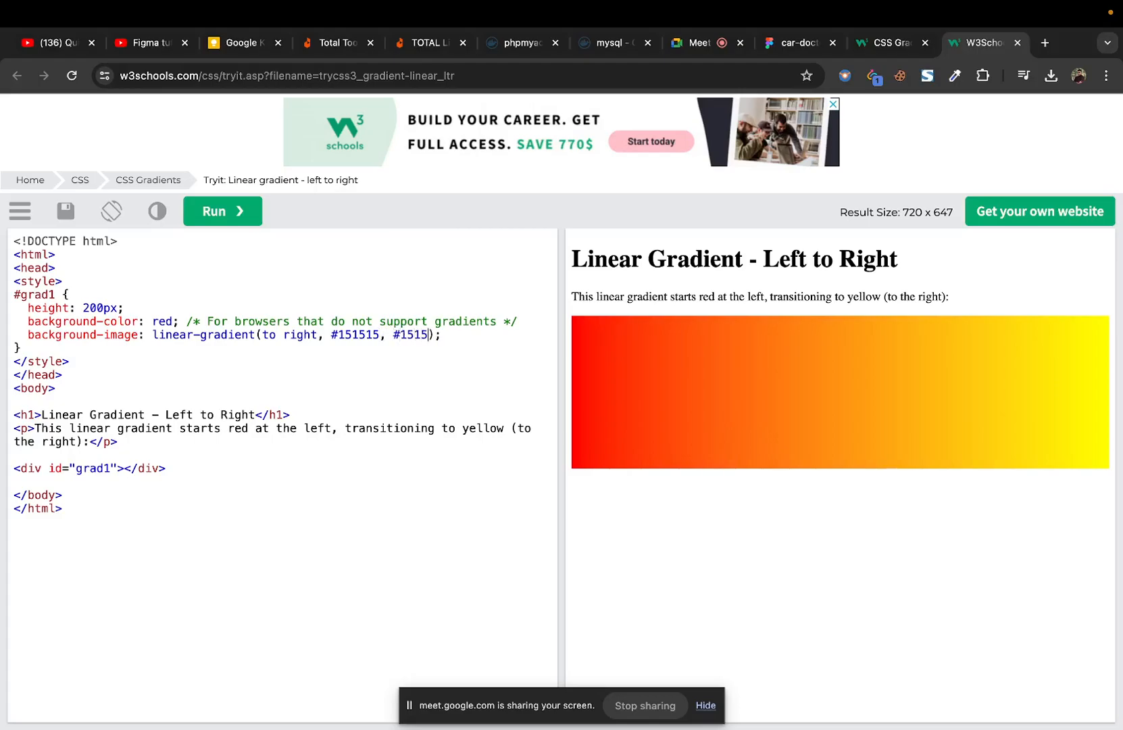
type("15100")
left_click_drag(444, 335, 463, 335)
left_click(242, 219)
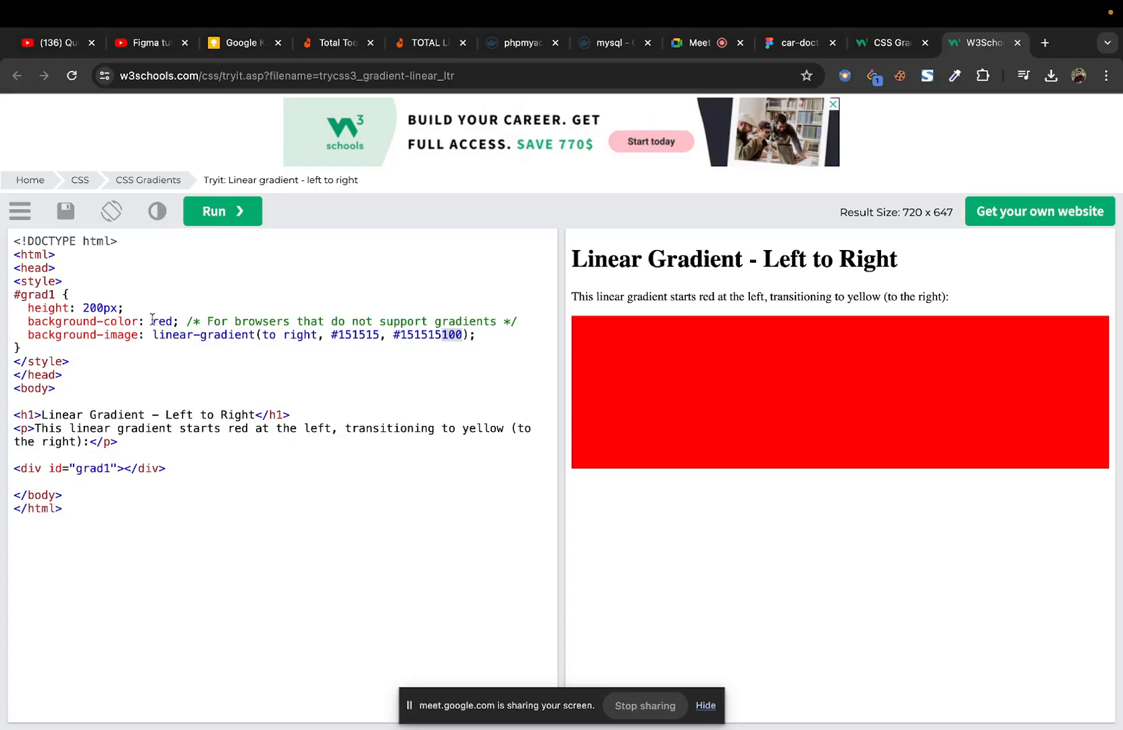
Step: Set the fallback background-color of #grad1 to #151515 and run the code
left_click_drag(151, 319, 166, 321)
key("BackSpace")
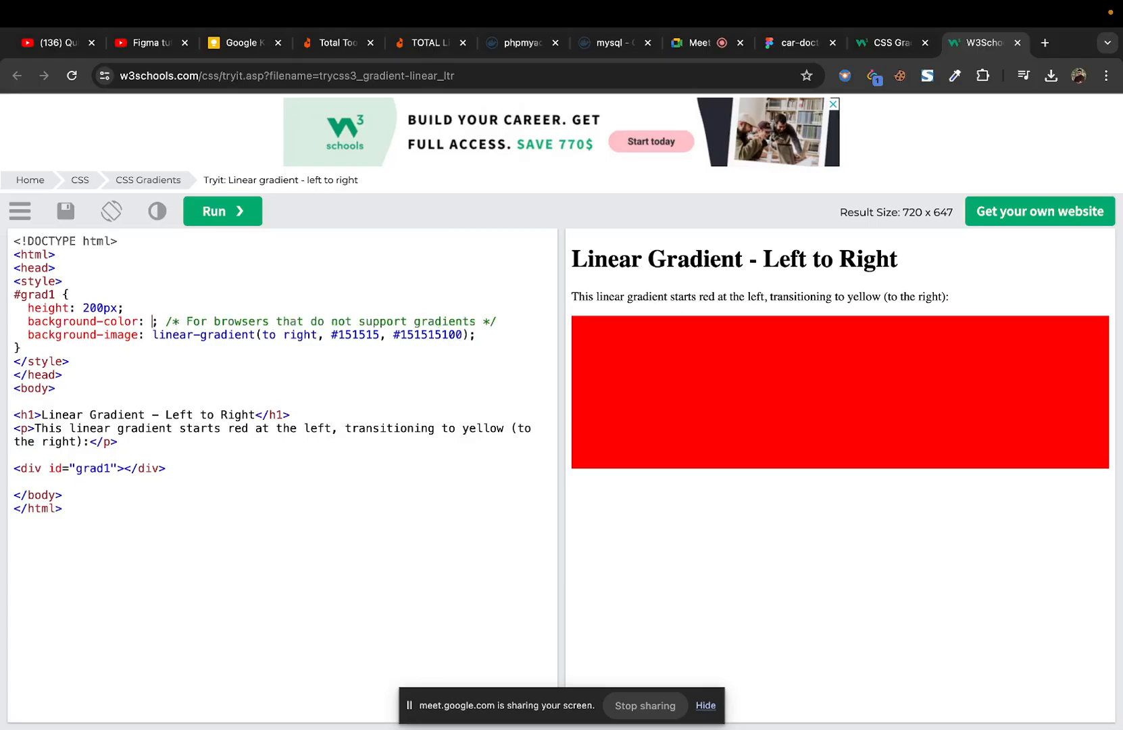
type("#151515")
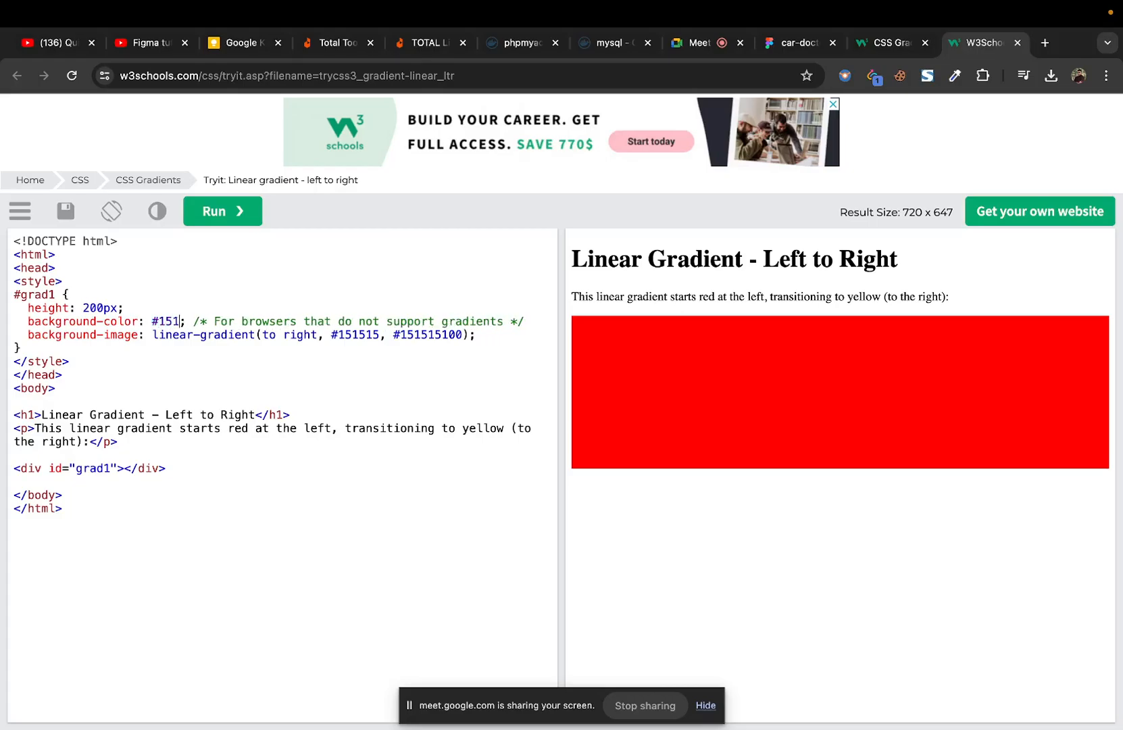
left_click(223, 211)
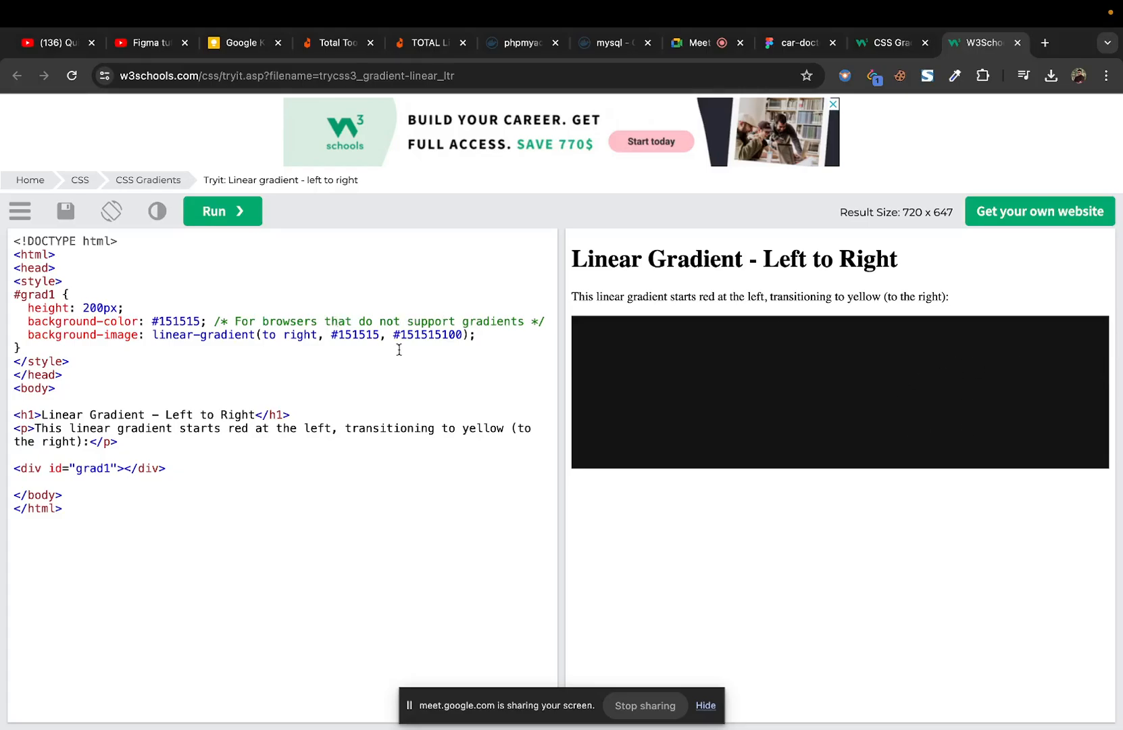
Step: Set the gradient's second stop to #15151599 and the fallback background-color to white, and run the code
left_click(449, 336)
key("BackSpace")
key("BackSpace")
key("BackSpace")
type("99")
left_click_drag(153, 322, 198, 318)
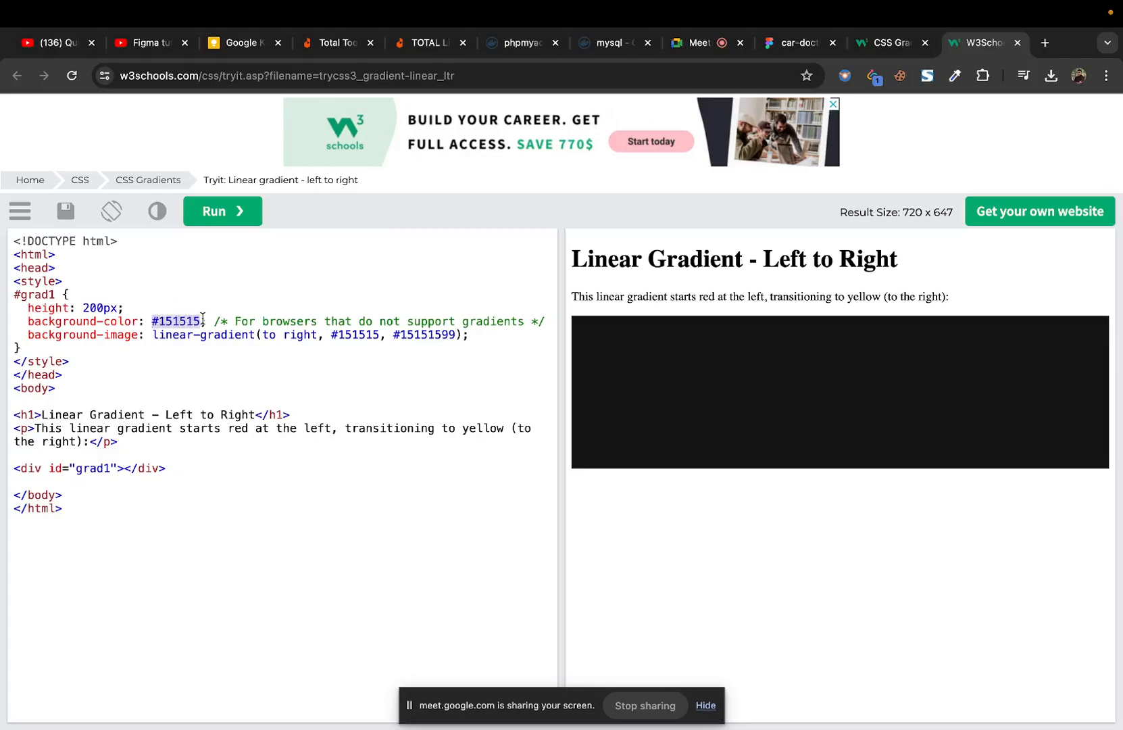
type("white")
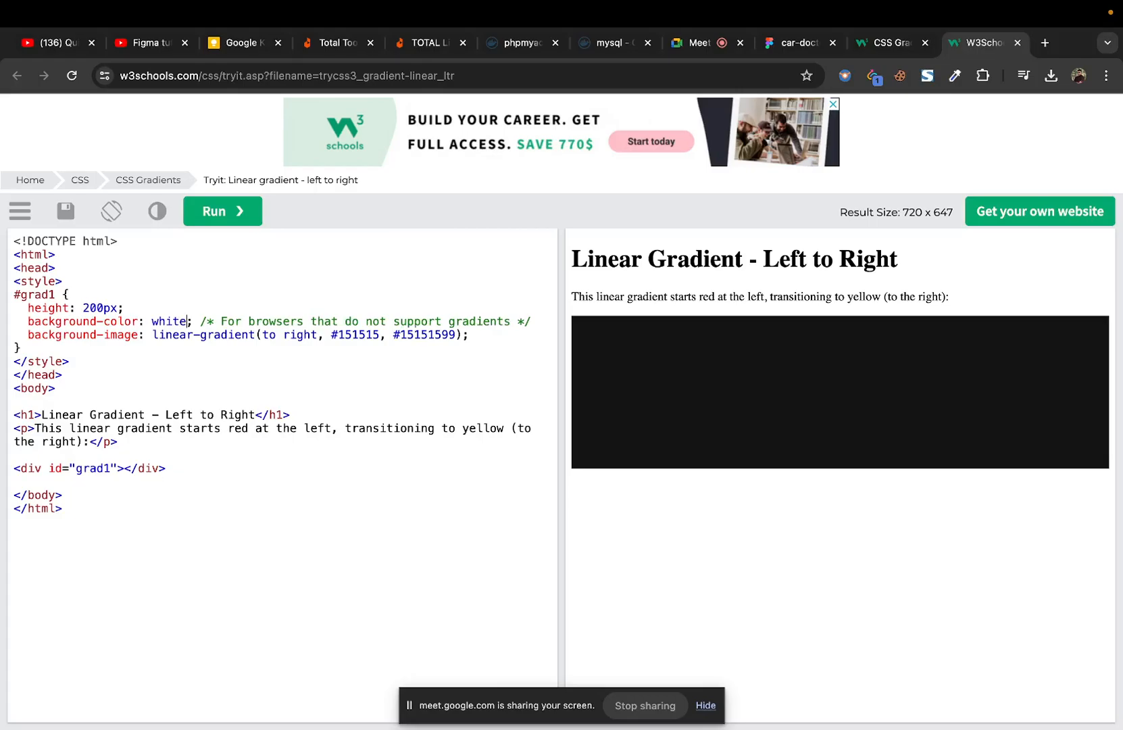
left_click(205, 219)
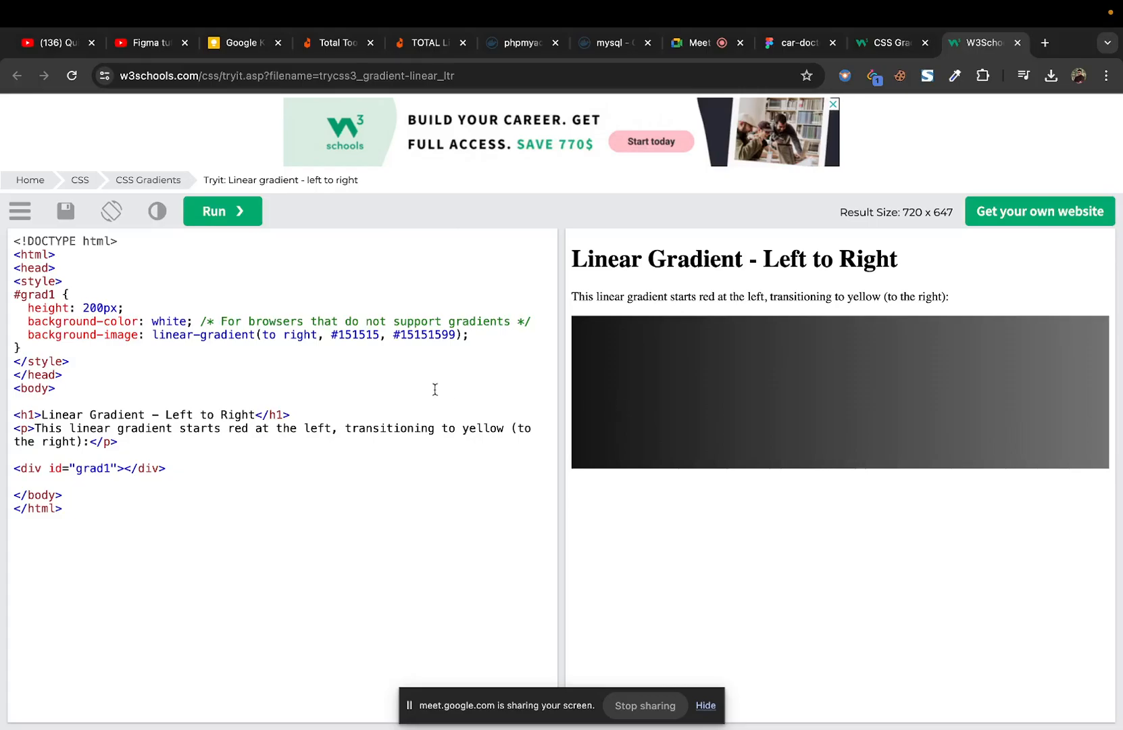
Step: Highlight each colour stop in the gradient code and return to the car-doctor file in Figma
left_click_drag(335, 336, 382, 338)
left_click_drag(393, 336, 458, 336)
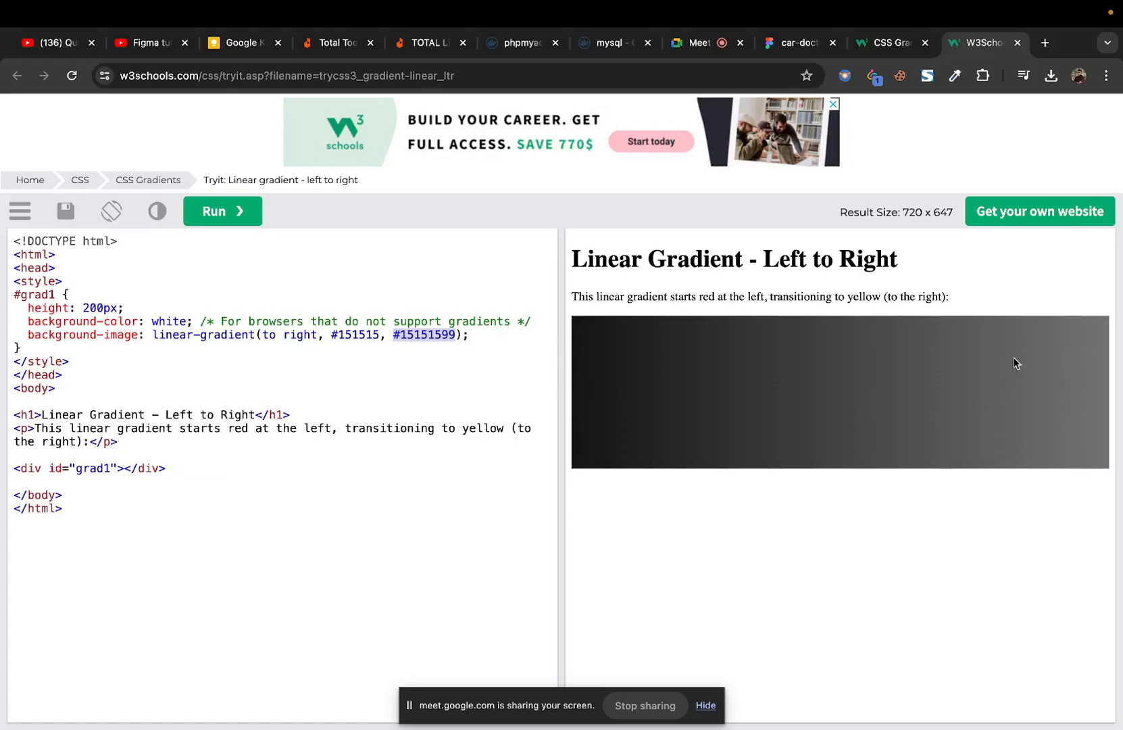
left_click(782, 44)
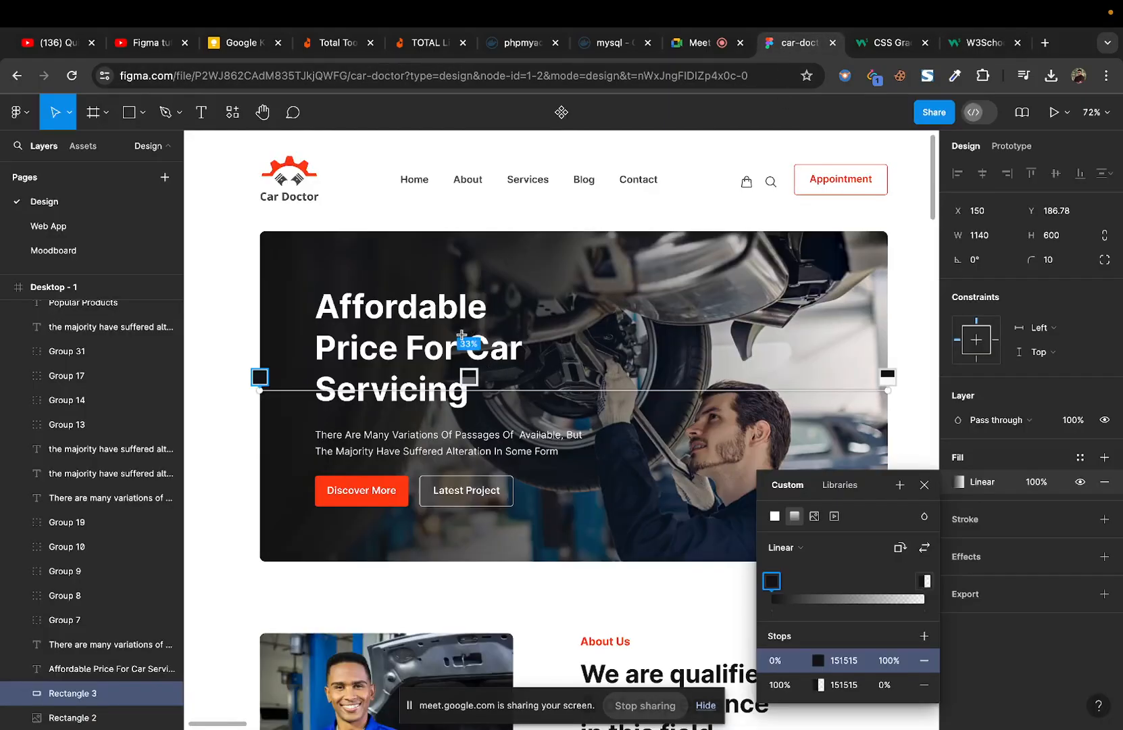
Step: Switch to the Google Meet call, admit the waiting participant, open the participant list and return to the car-doctor file
left_click(684, 44)
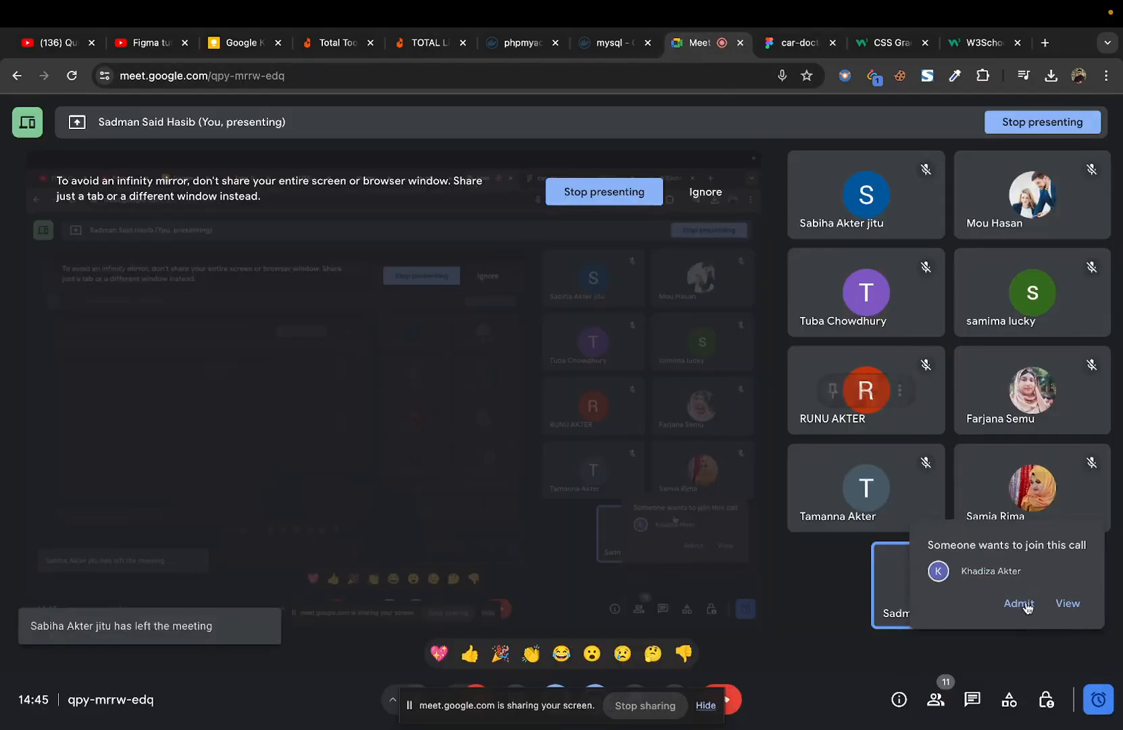
left_click(1019, 603)
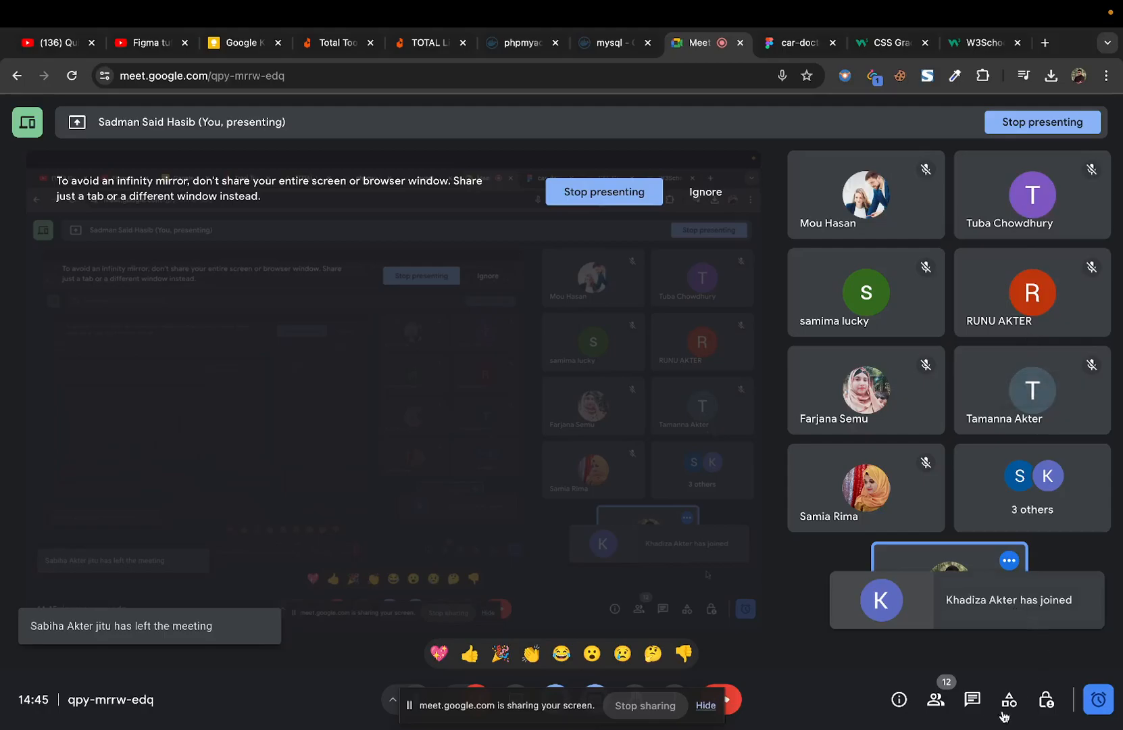
left_click(936, 699)
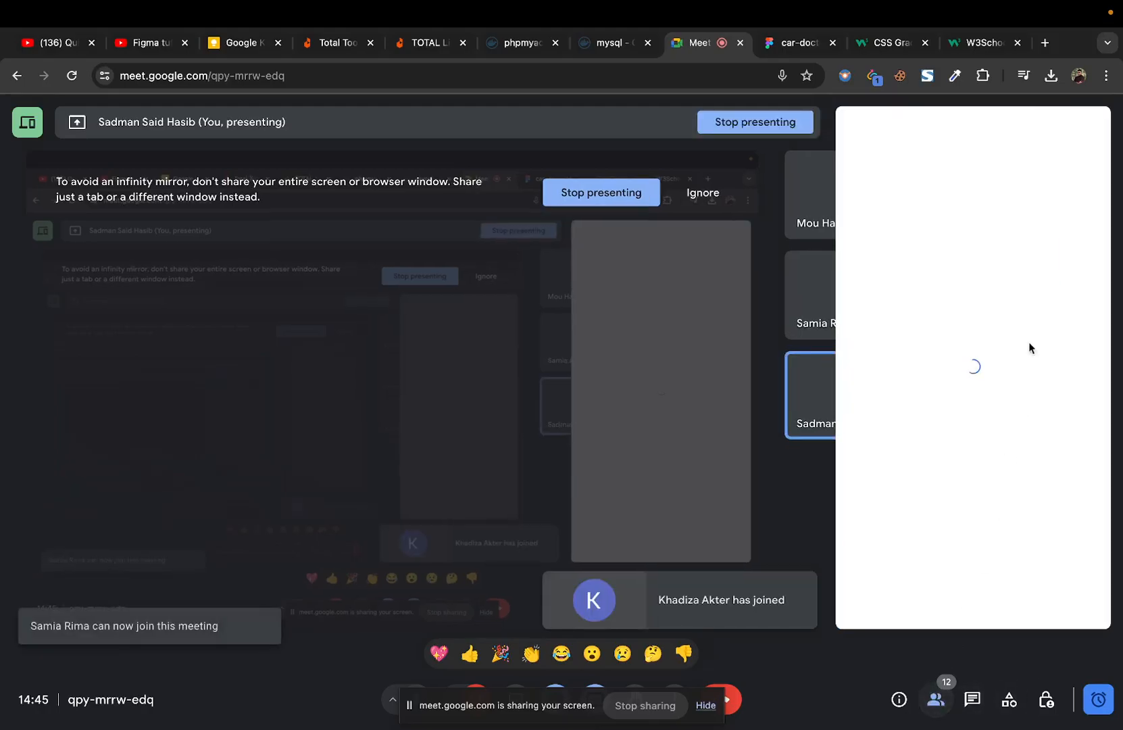
left_click(793, 46)
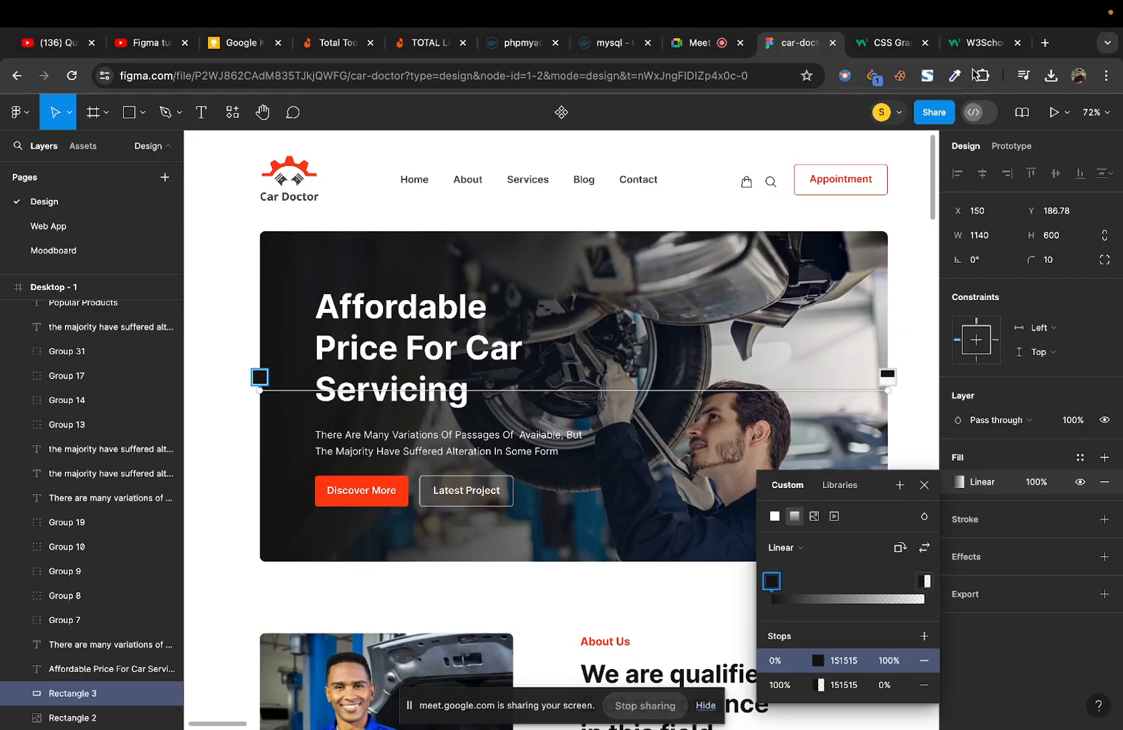
Step: Revisit the Tryit result and the CSS Gradients page, and compare them with the banner's gradient in Figma
left_click(979, 42)
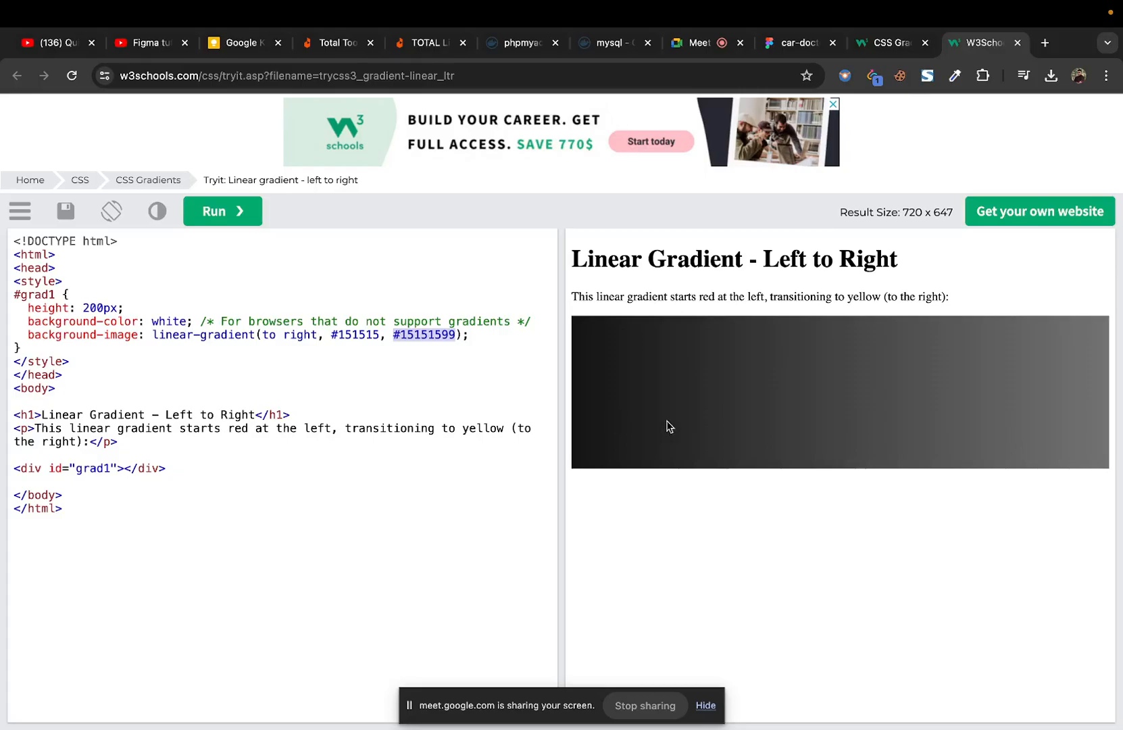
left_click(882, 46)
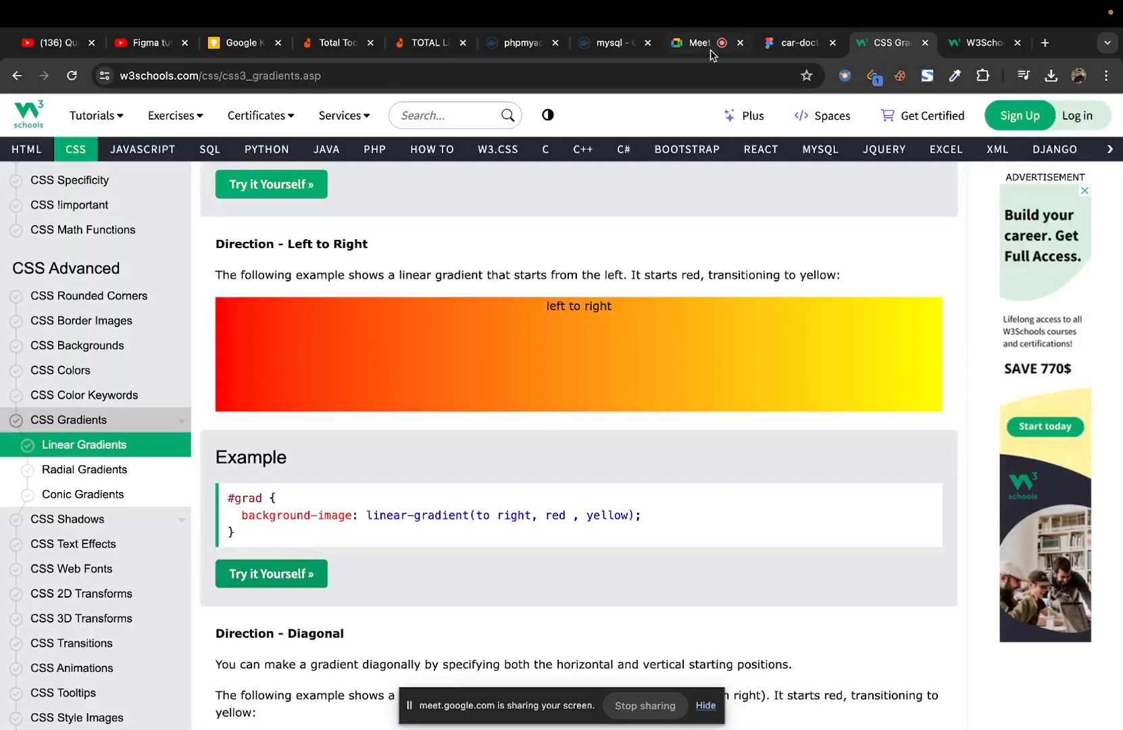
left_click(792, 47)
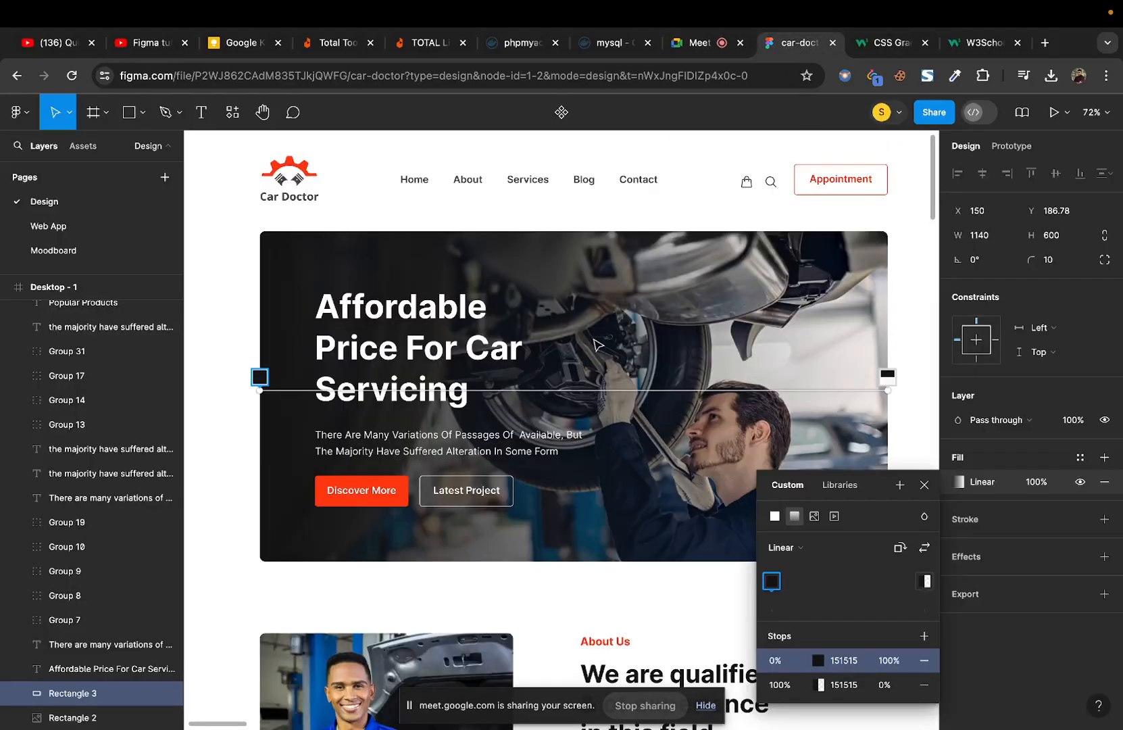
scroll(594, 345, "down", 2)
scroll(594, 345, "right", 2)
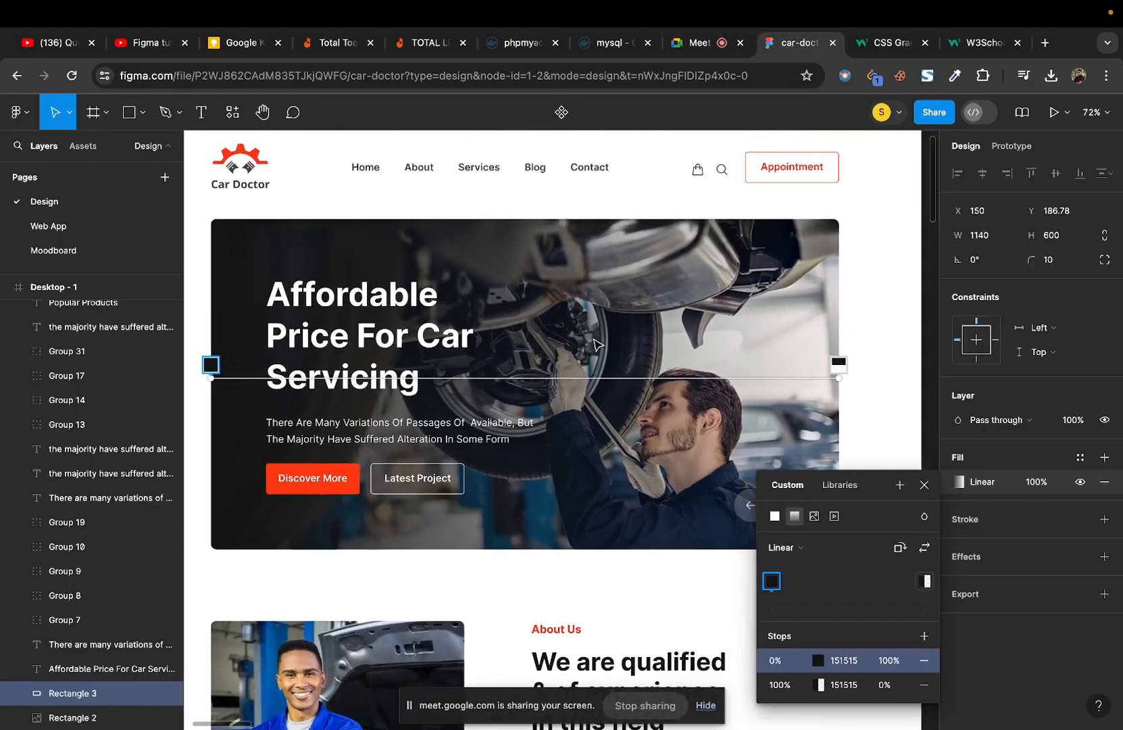
scroll(594, 345, "left", 1)
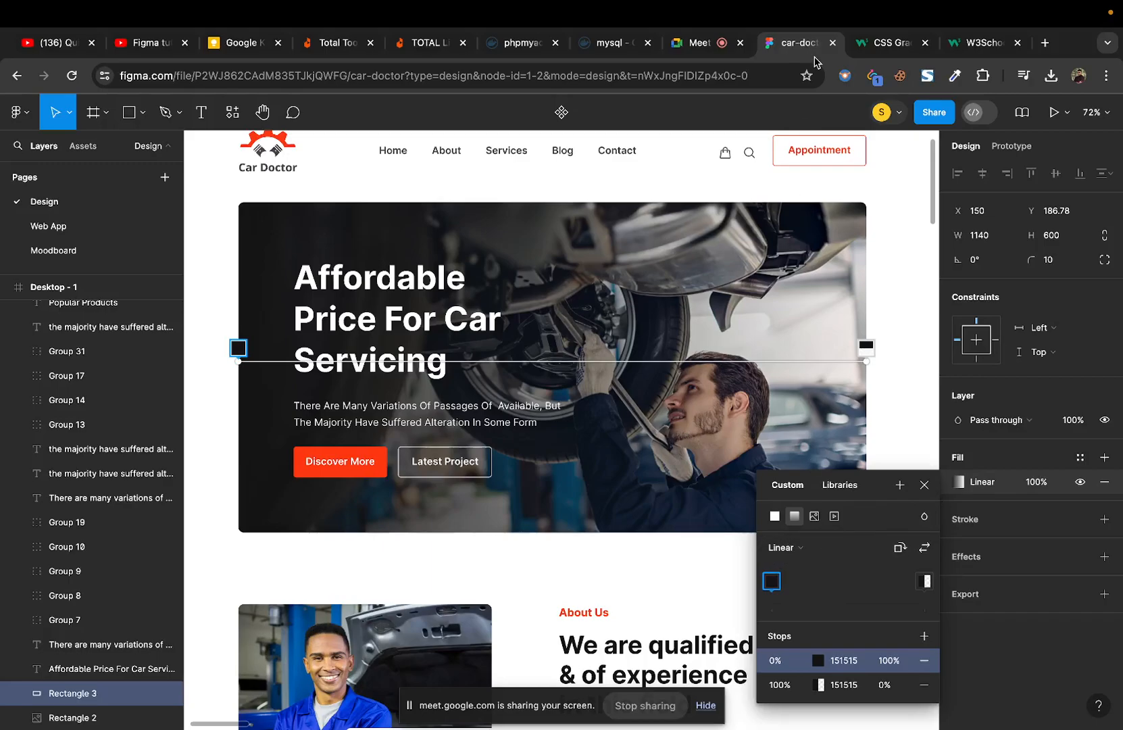
Step: Review the remaining linear gradient examples on W3Schools and open the Radial Gradients chapter
left_click(889, 48)
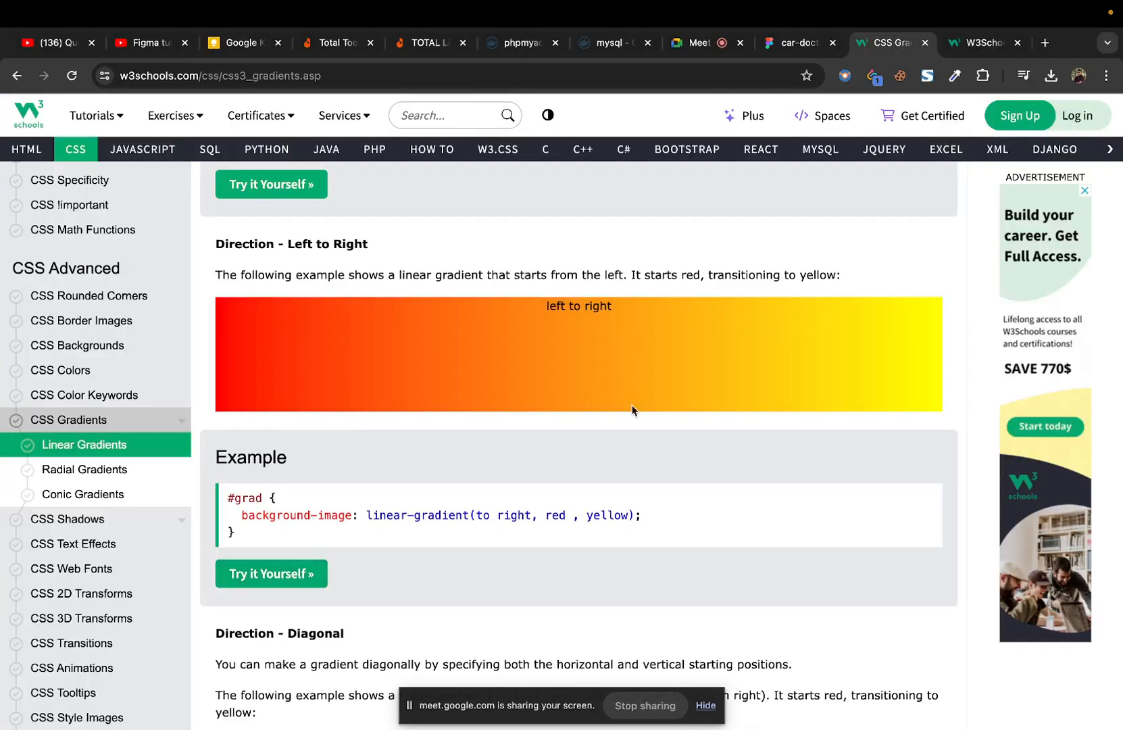
scroll(633, 409, "down", 7)
scroll(632, 410, "down", 18)
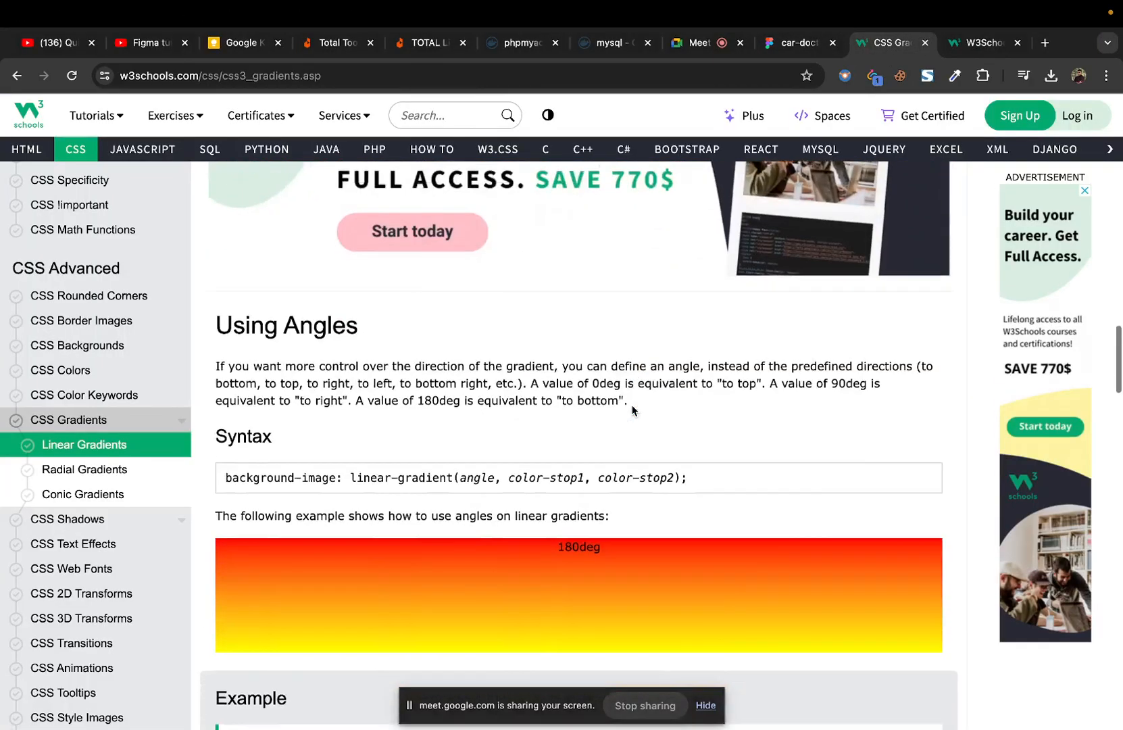
scroll(632, 405, "up", 3)
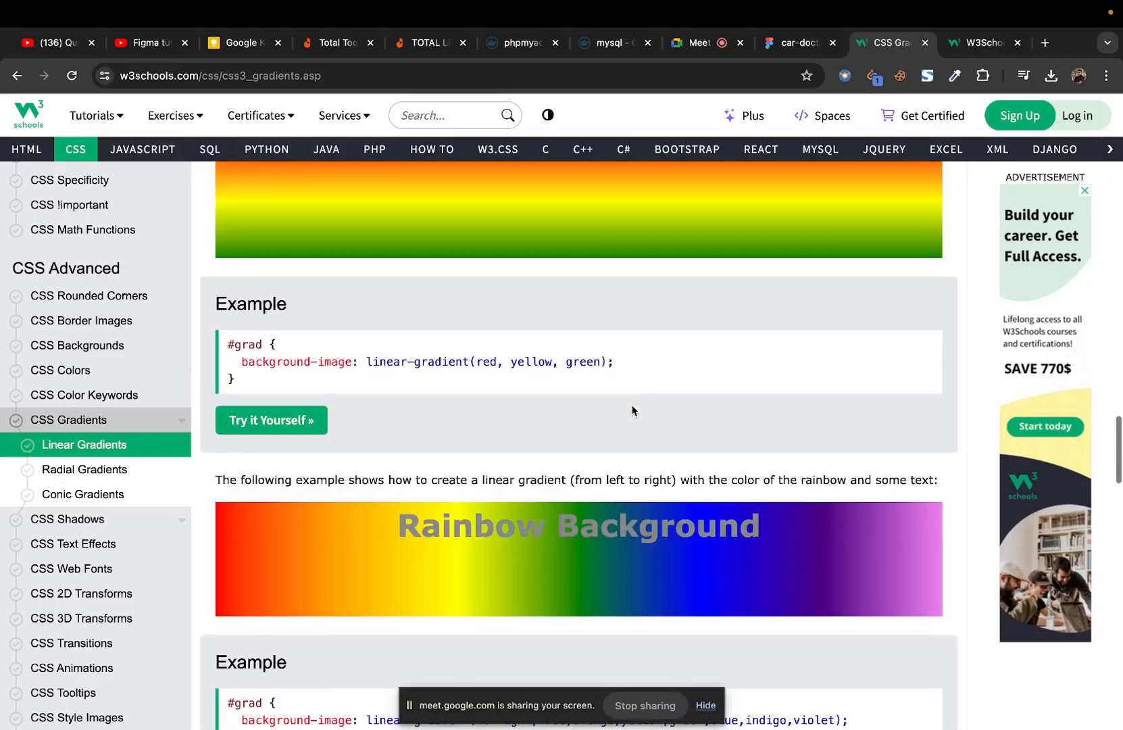
scroll(508, 484, "down", 20)
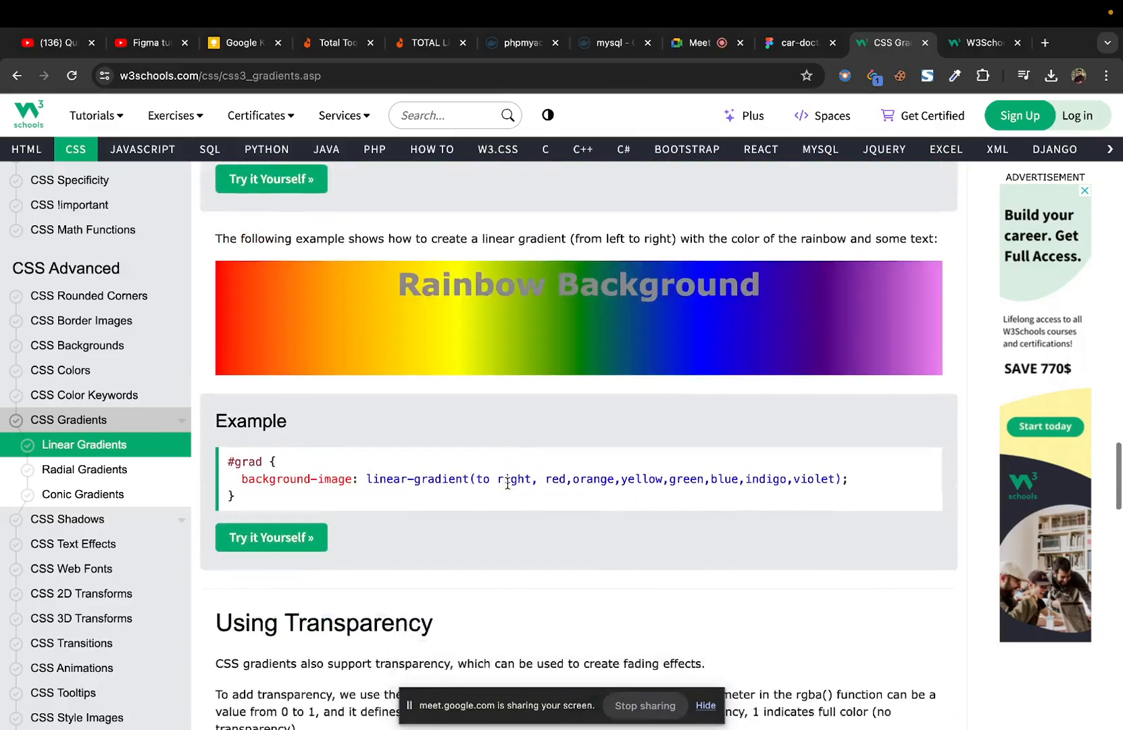
scroll(508, 484, "down", 8)
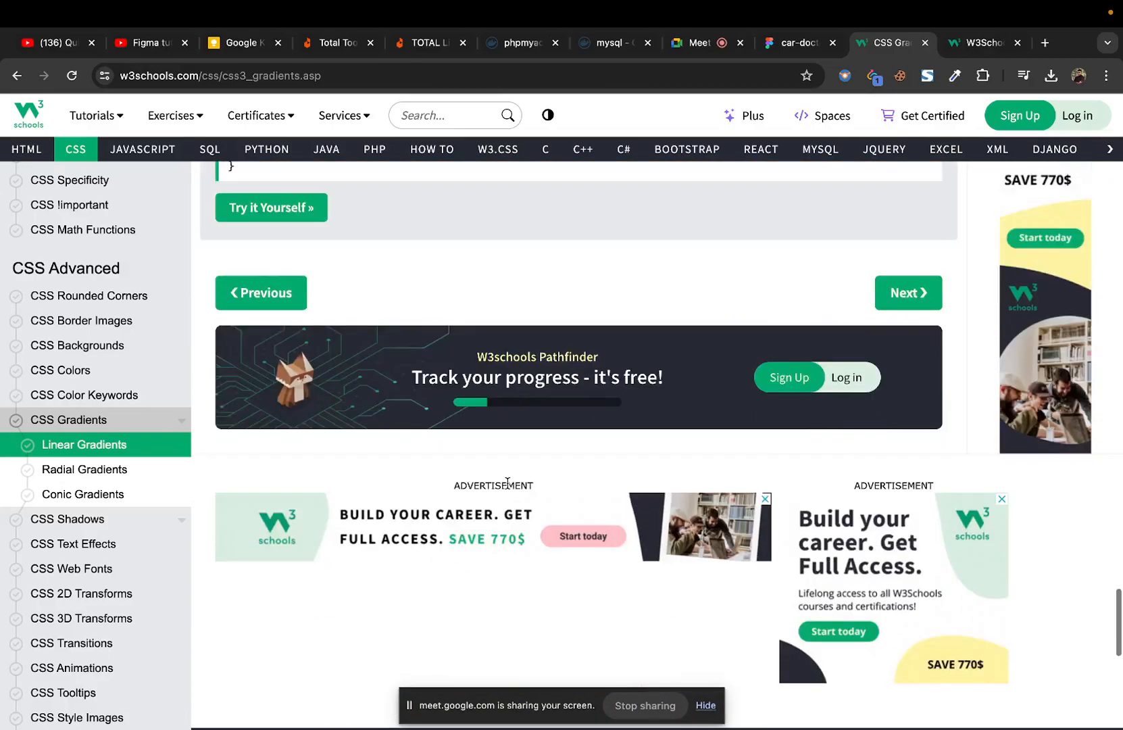
left_click(88, 469)
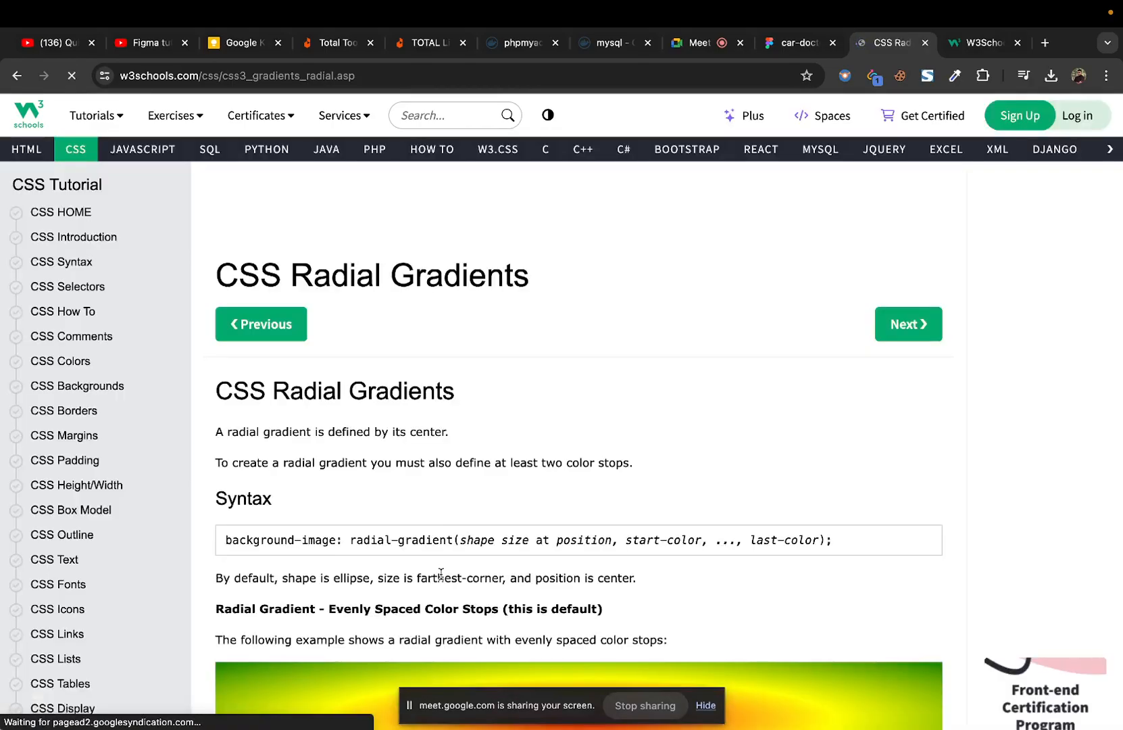
Step: Review the radial gradient examples on W3Schools and switch back to the car-doctor file in Figma
scroll(441, 573, "down", 6)
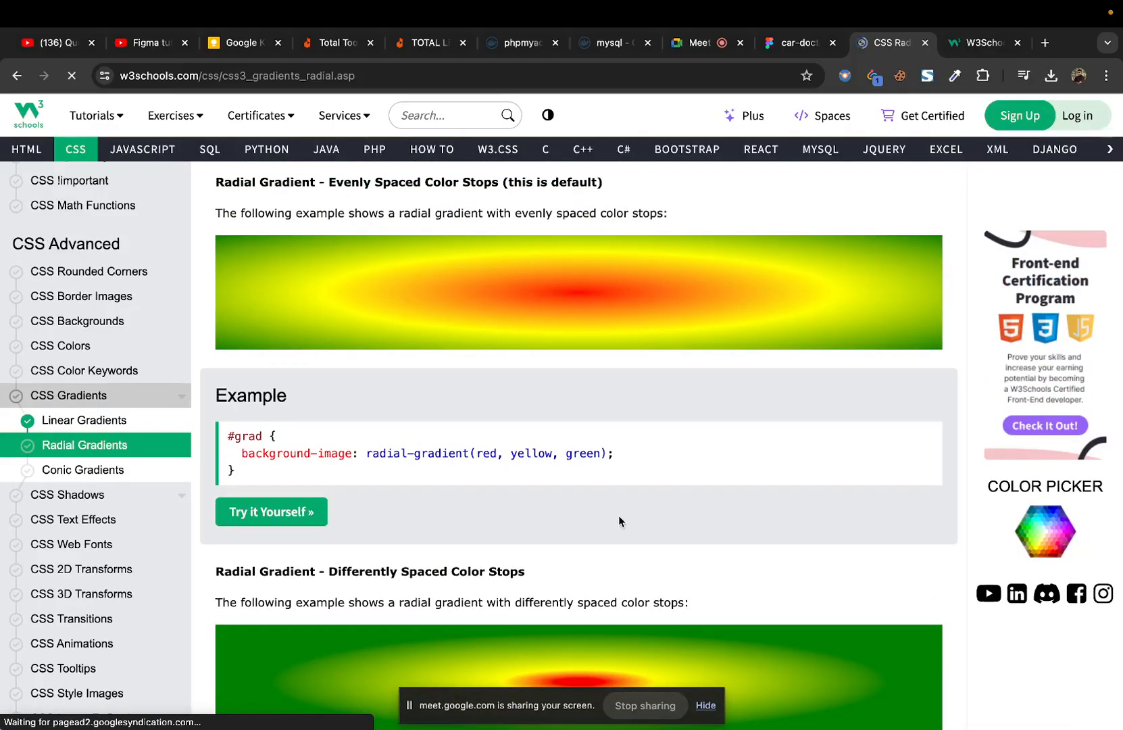
scroll(618, 515, "down", 6)
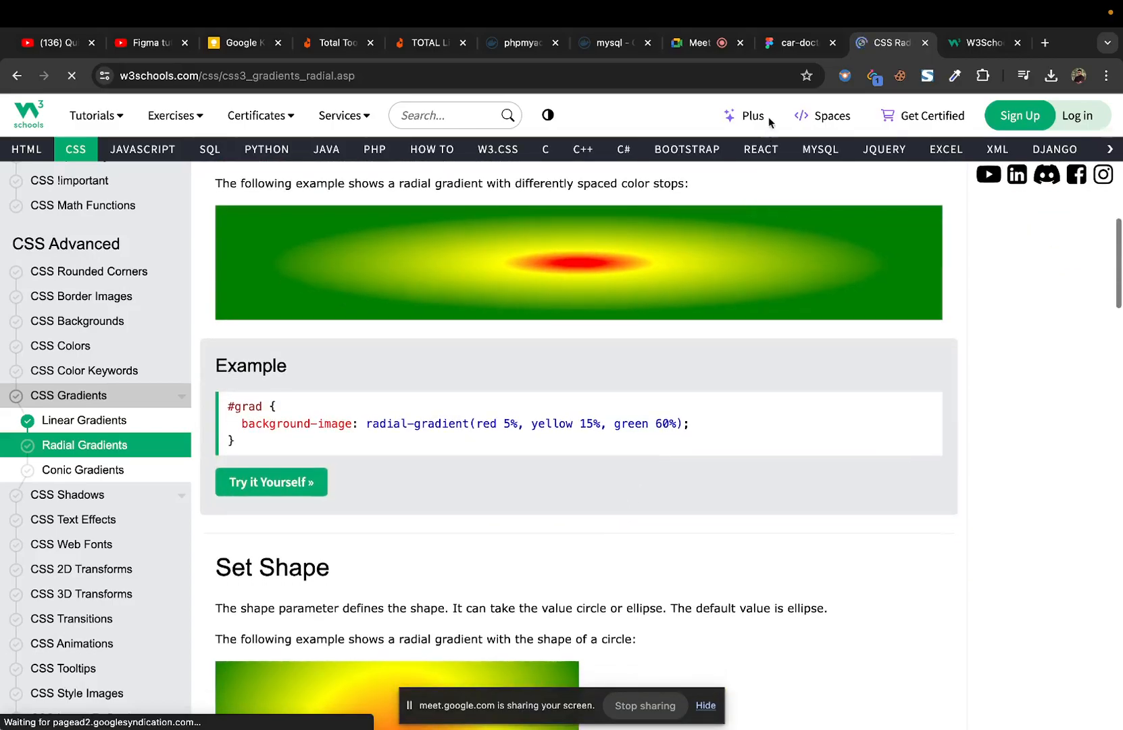
scroll(618, 515, "down", 6)
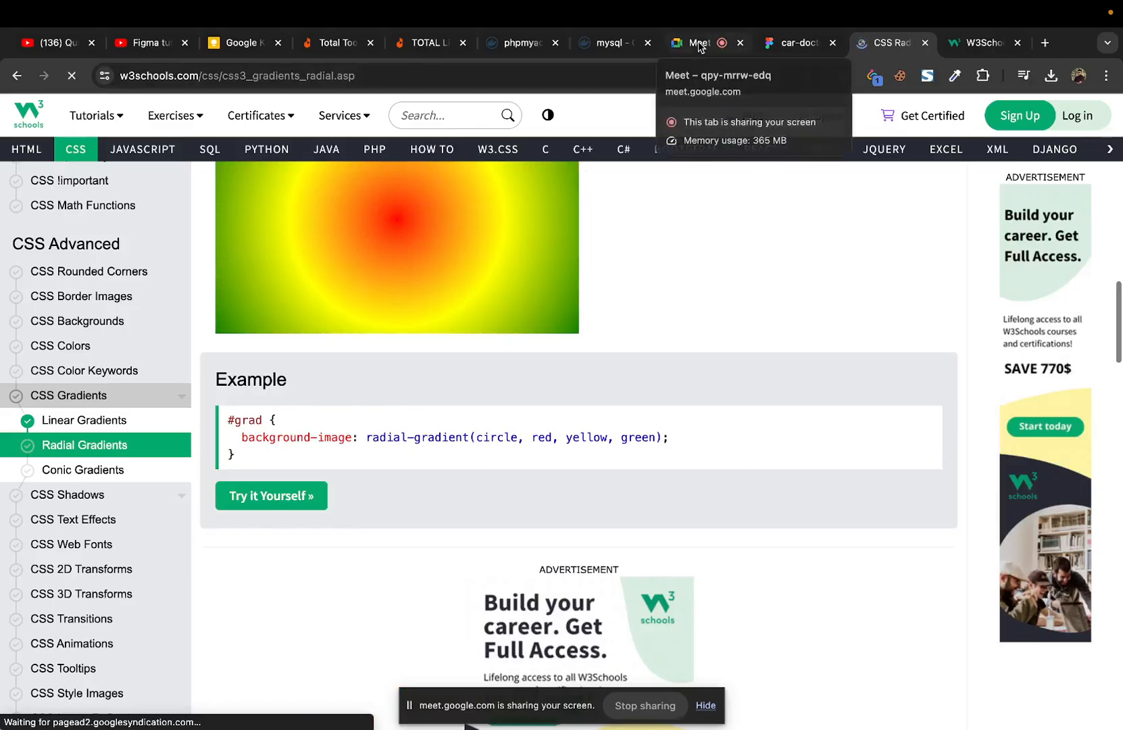
left_click(780, 46)
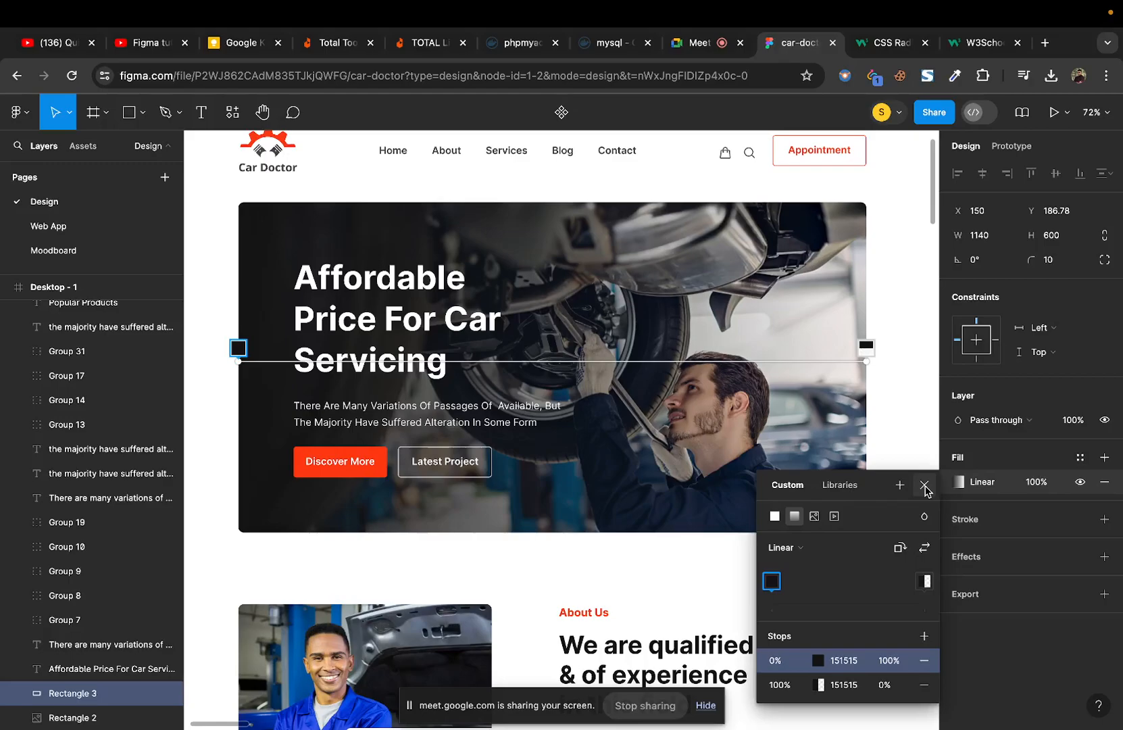
Step: Close the gradient fill settings, clear the selection and reselect the banner's overlay, Rectangle 3
left_click(924, 486)
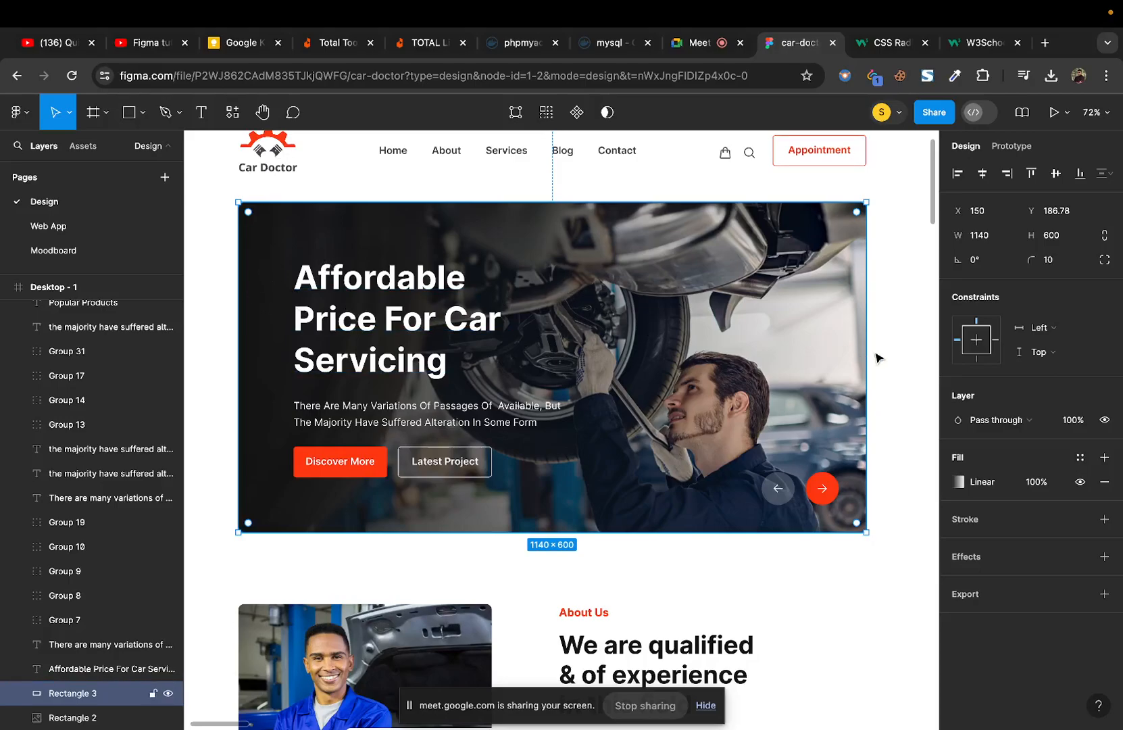
left_click(892, 311)
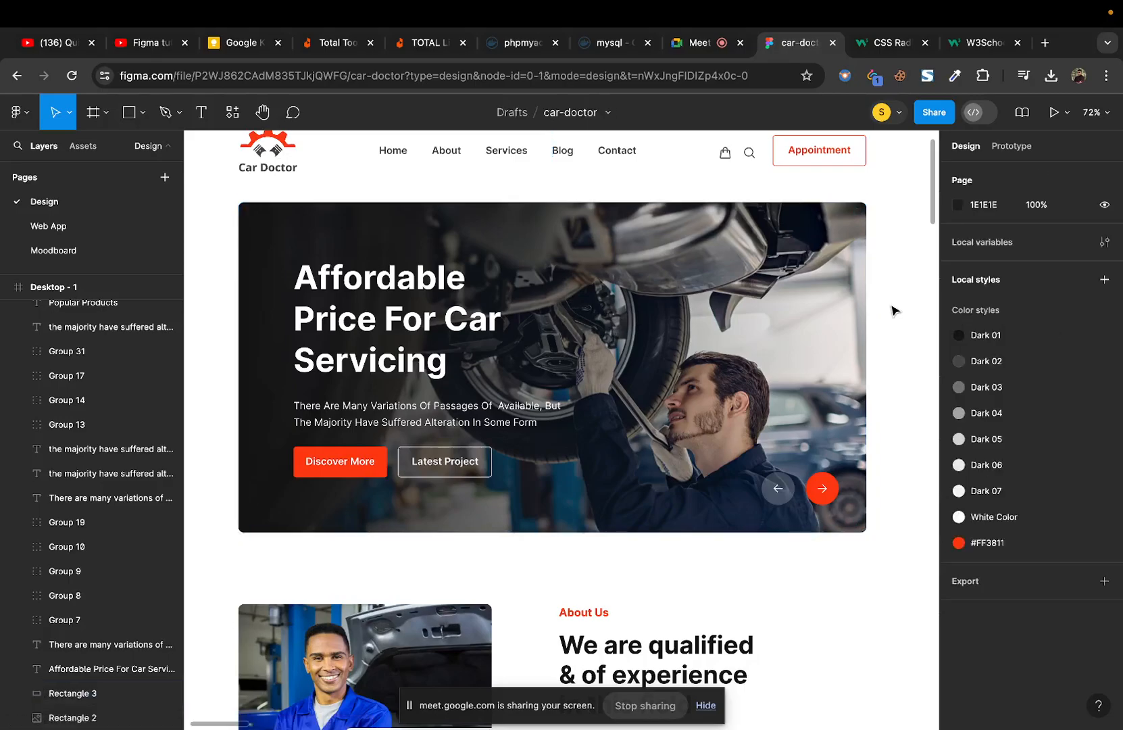
left_click(797, 318)
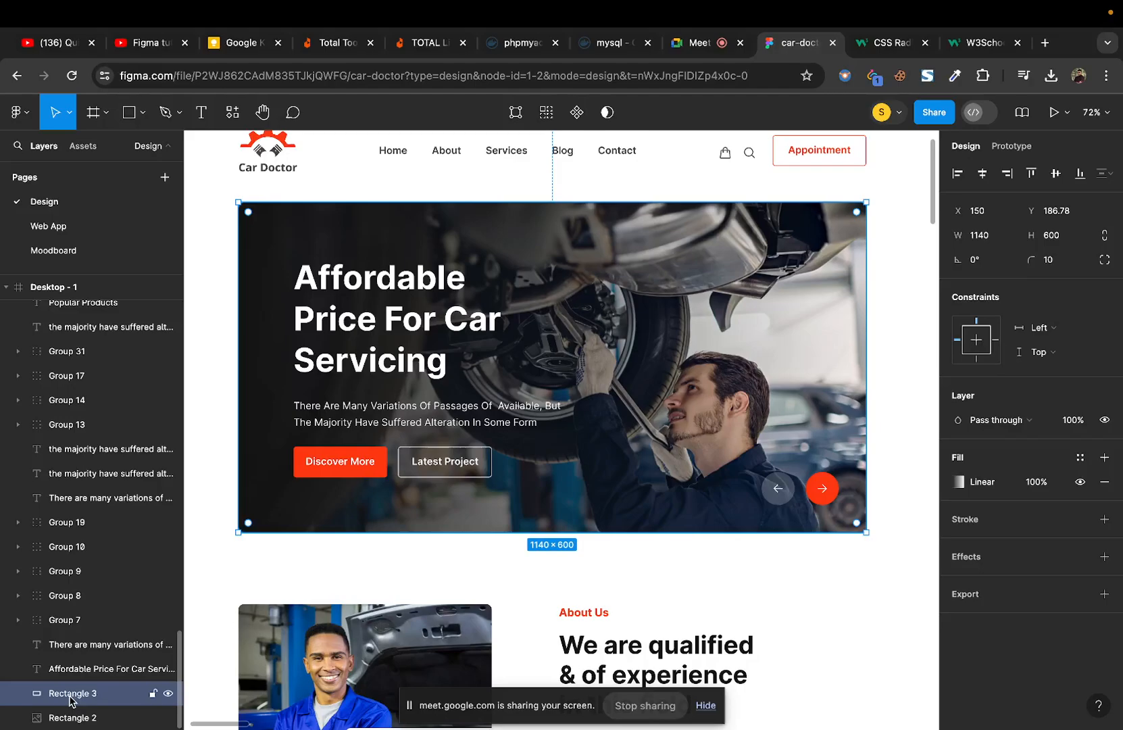
double_click(752, 313)
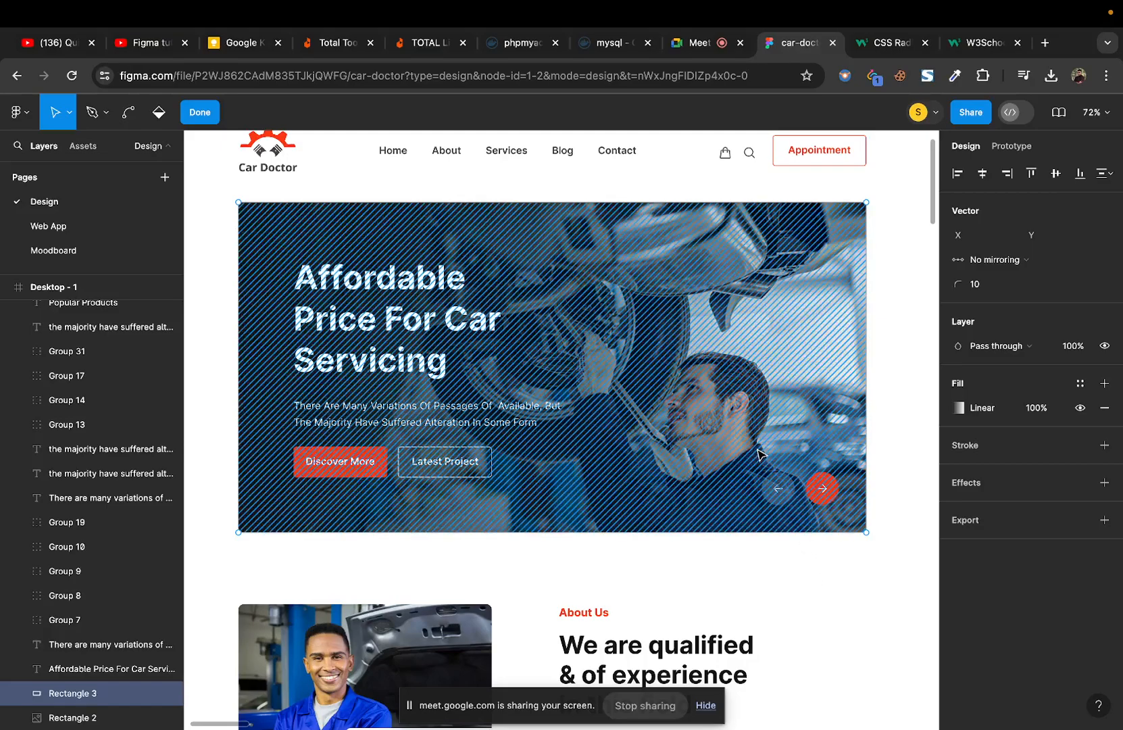
key("Escape")
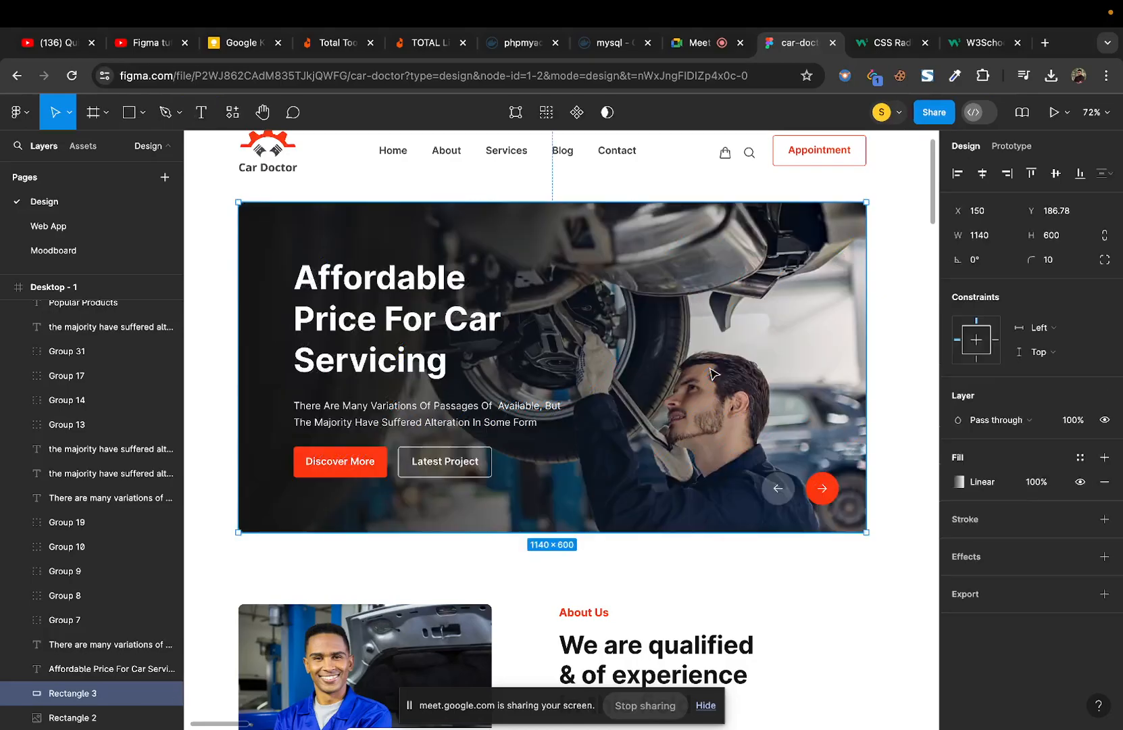
double_click(710, 372)
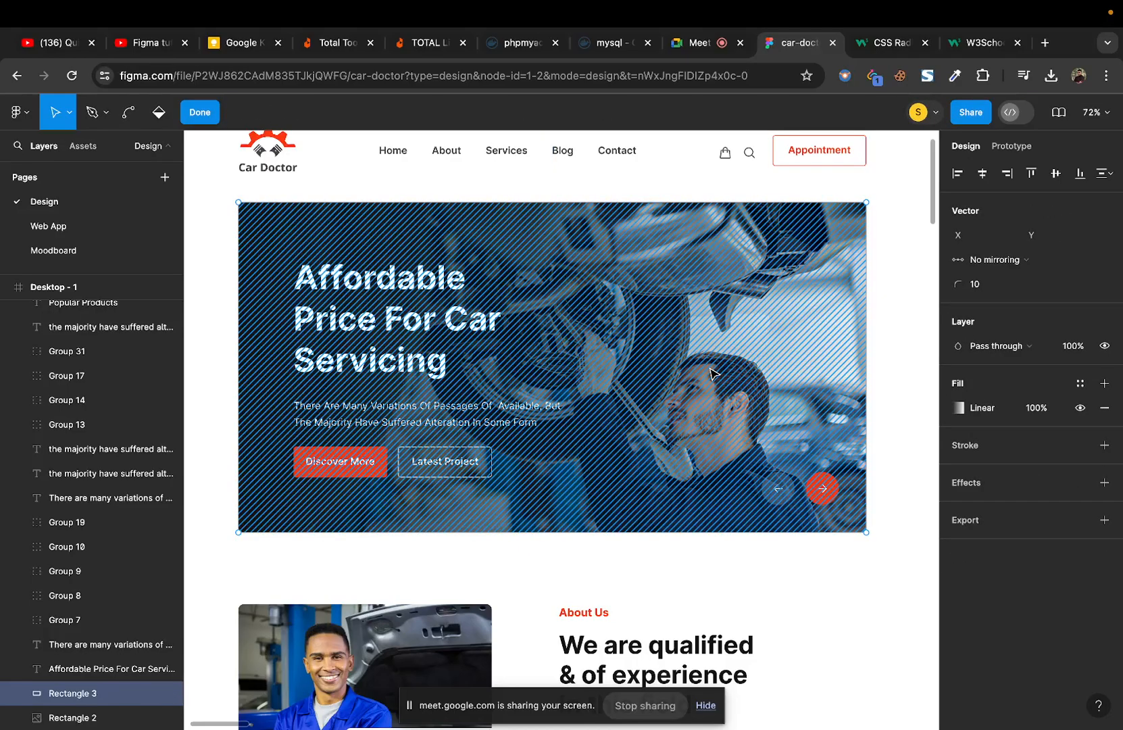
key("Escape")
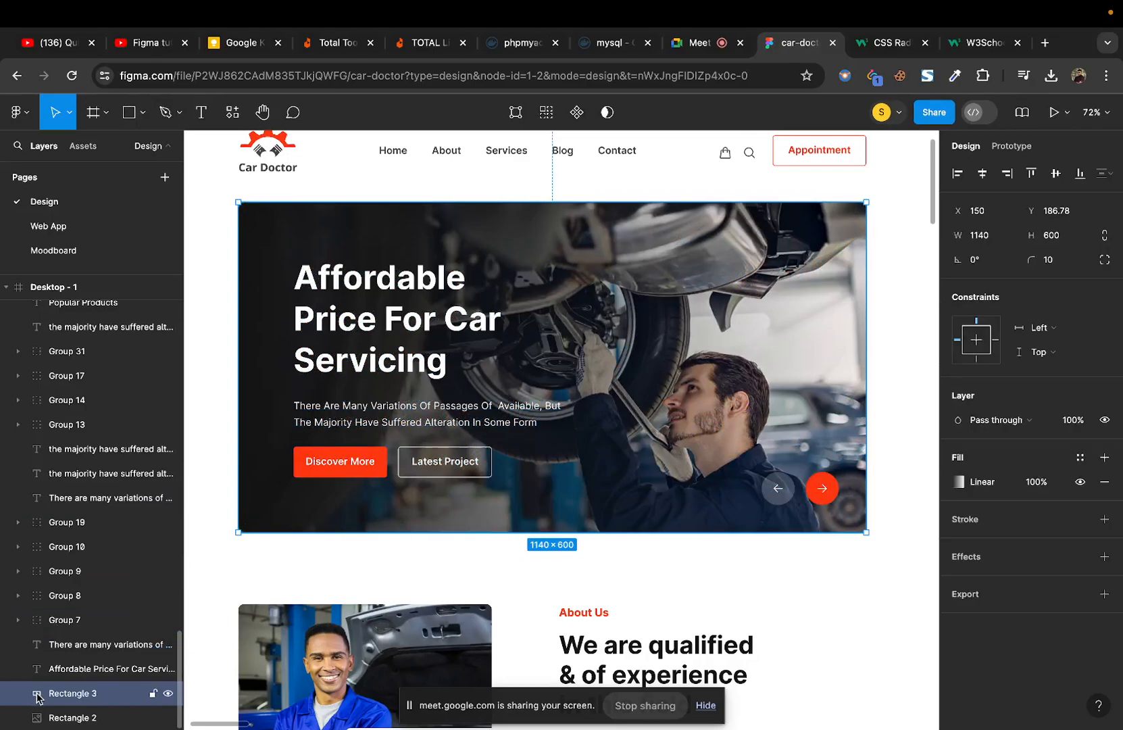
Step: Expand and collapse Group 7 in the layer list, inspect its Rectangle 1 and Discover More layers, and reselect Rectangle 3
left_click(15, 623)
left_click(16, 621)
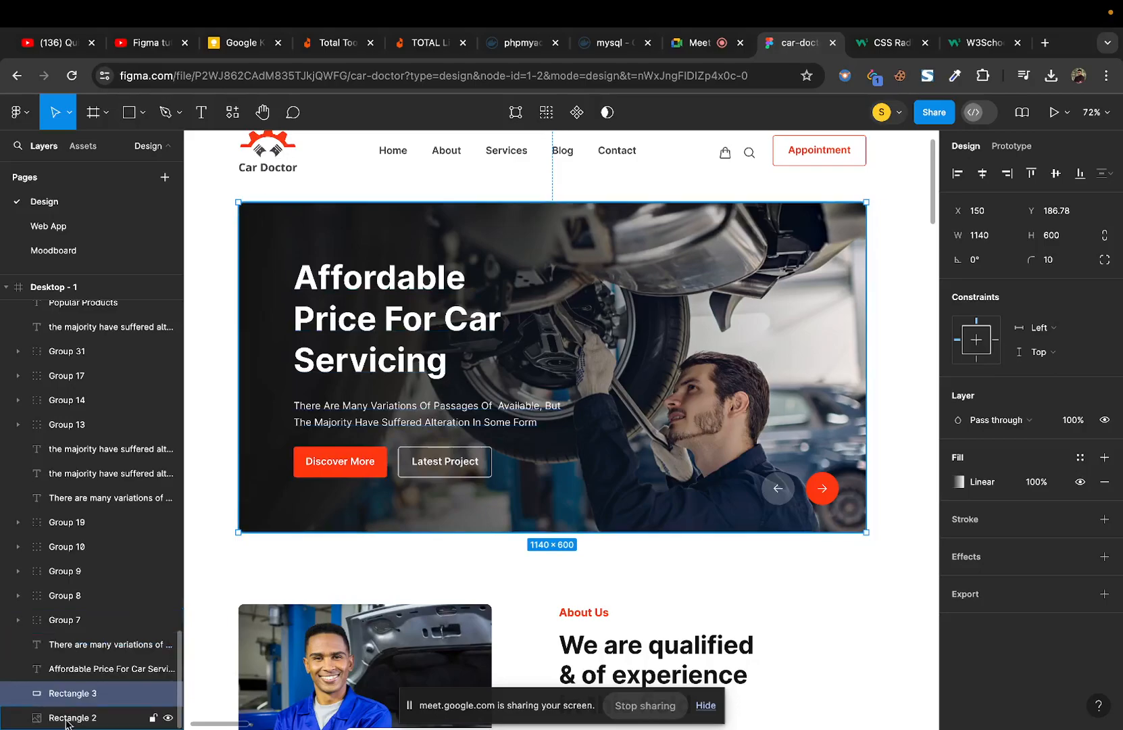
left_click(18, 622)
left_click(18, 622)
left_click(17, 622)
left_click(18, 622)
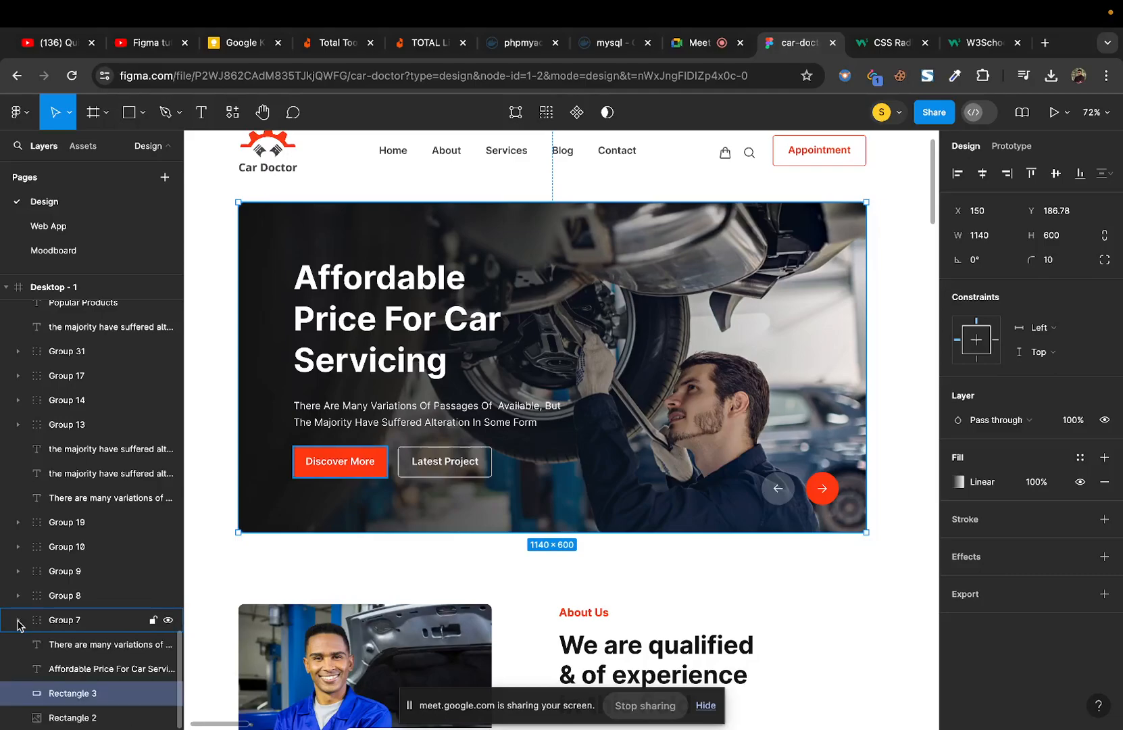
left_click(17, 621)
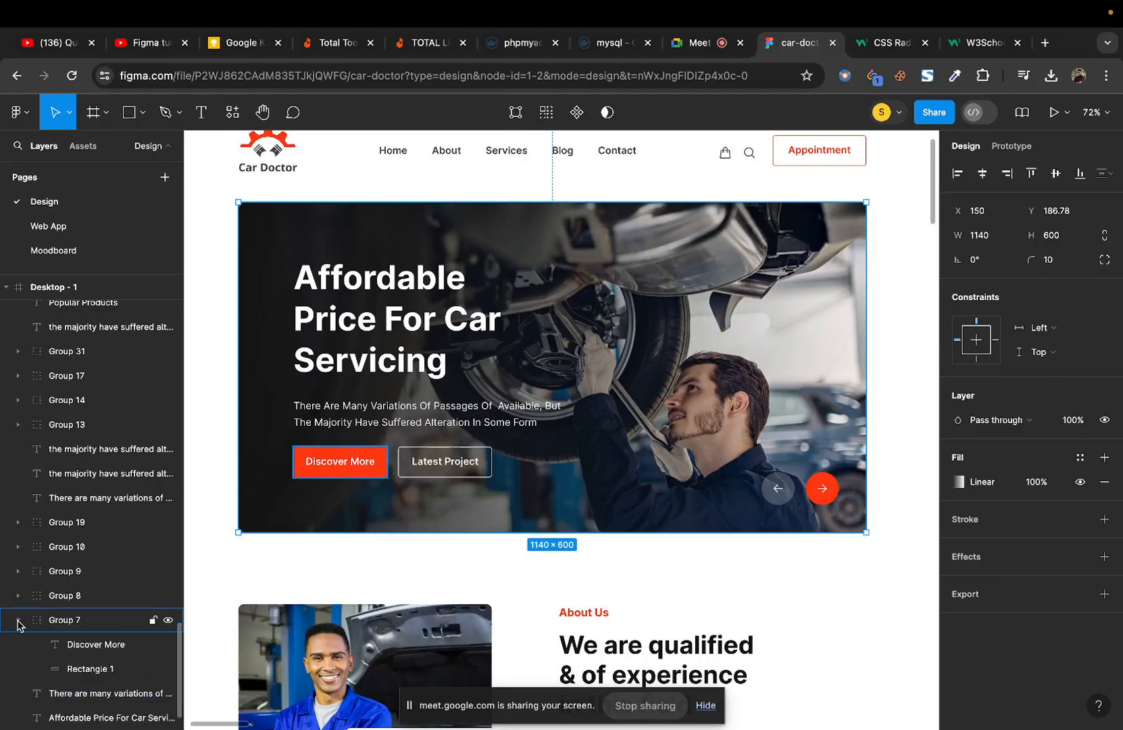
left_click(97, 669)
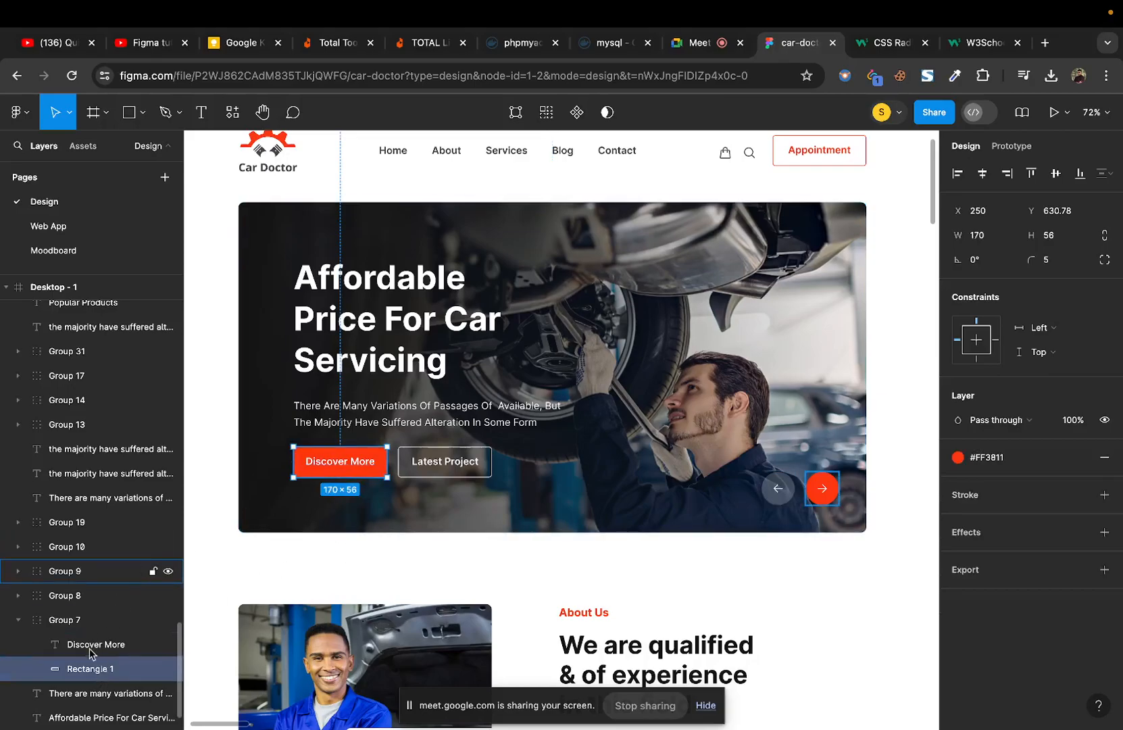
left_click(93, 647)
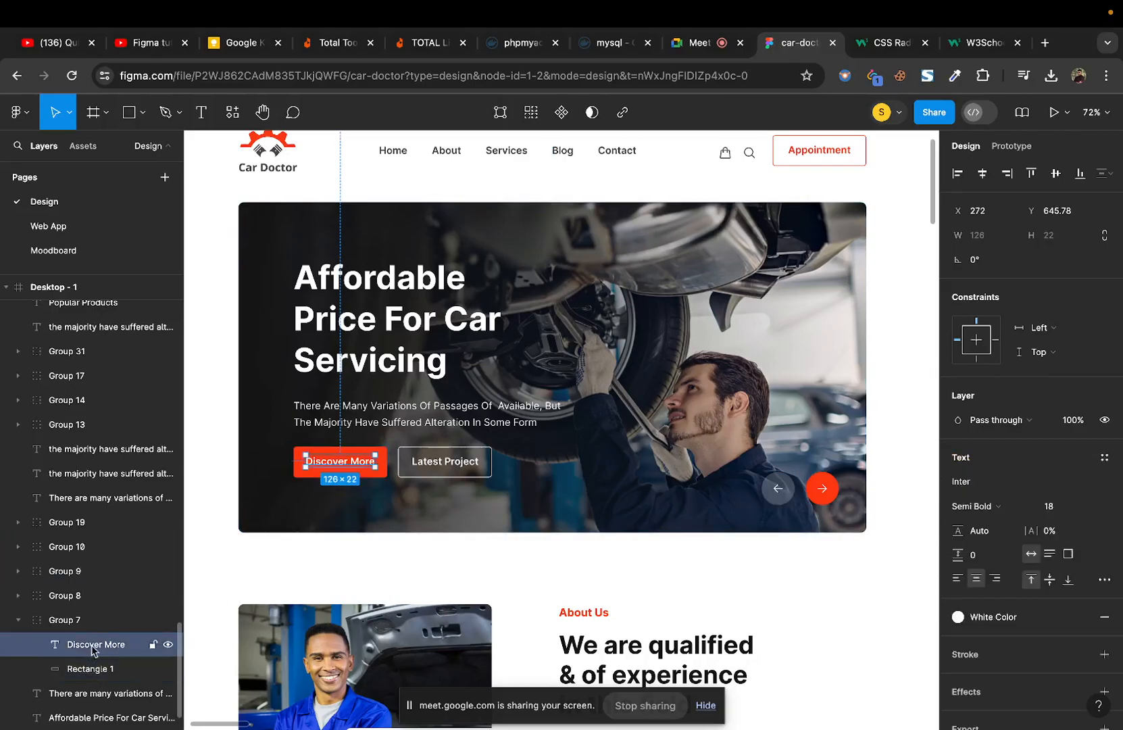
left_click(17, 621)
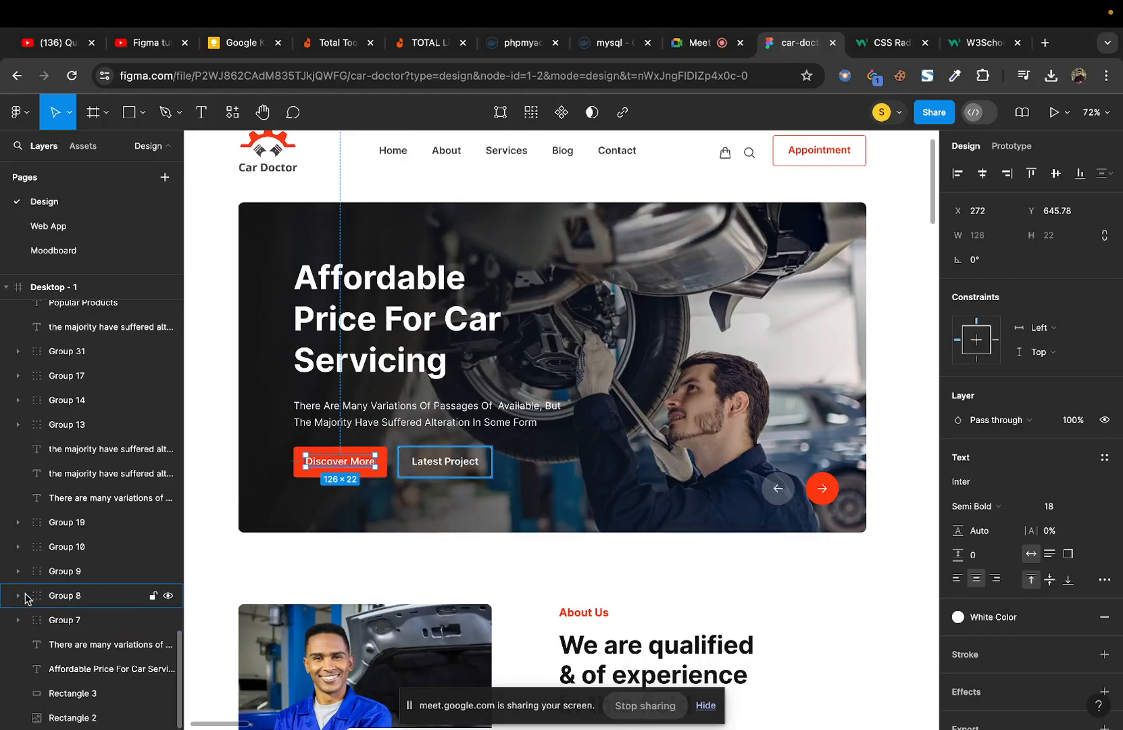
left_click(63, 703)
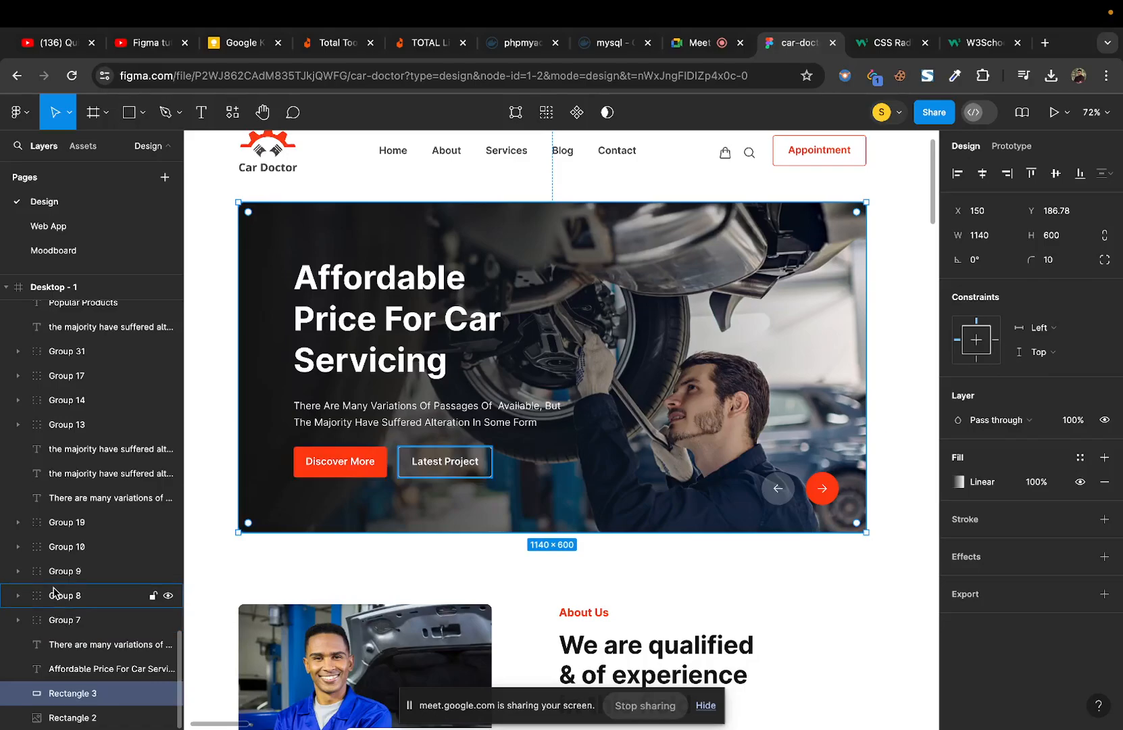
left_click(19, 621)
left_click(19, 620)
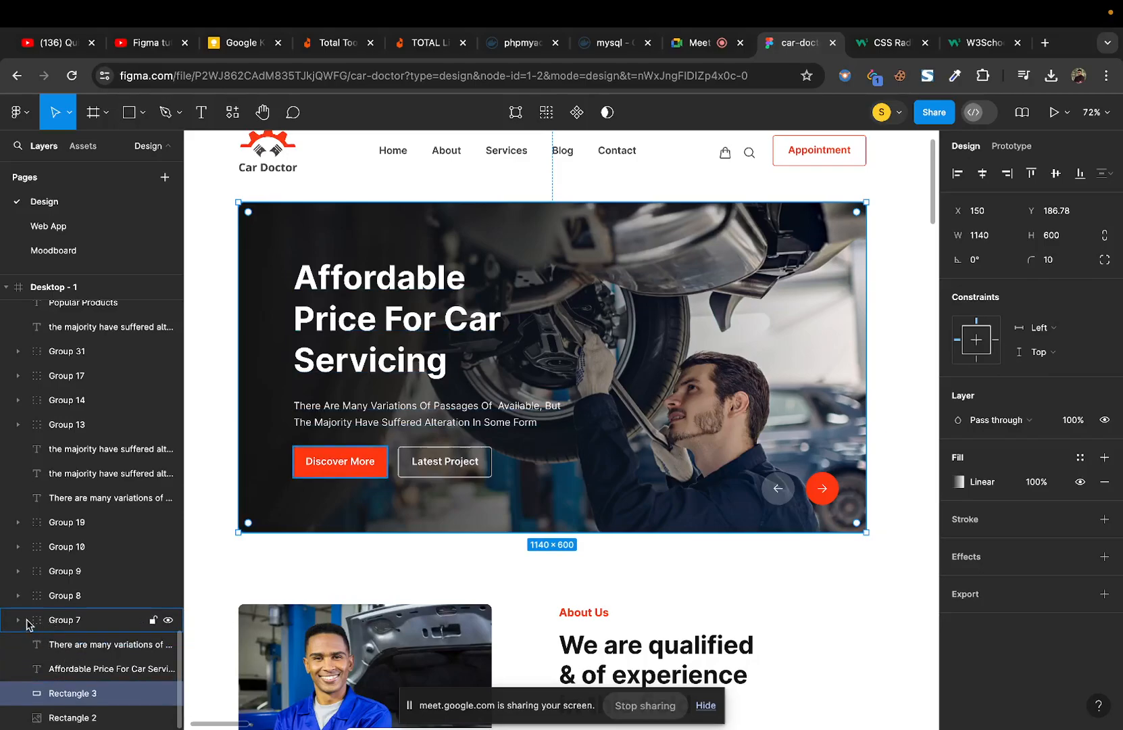
Step: Browse the layers of the Desktop - 1 frame, selecting a Rectangle 7 image and Group 38728 along the way
scroll(31, 521, "up", 5)
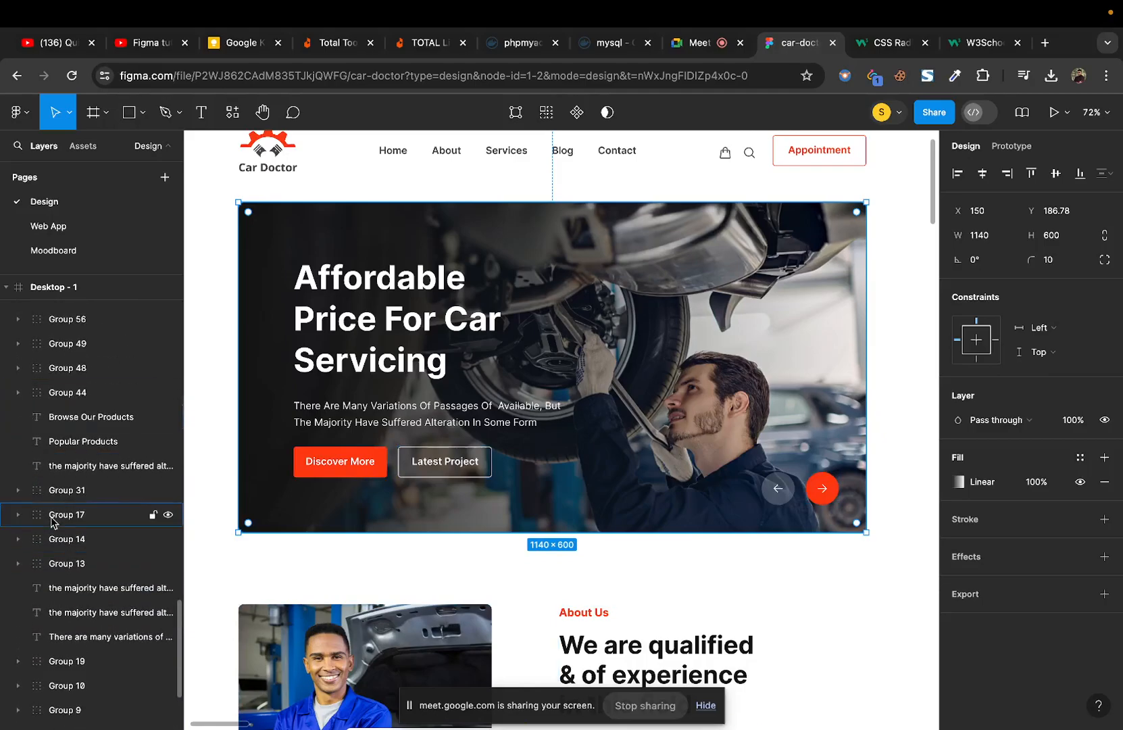
scroll(37, 507, "up", 6)
scroll(52, 522, "up", 5)
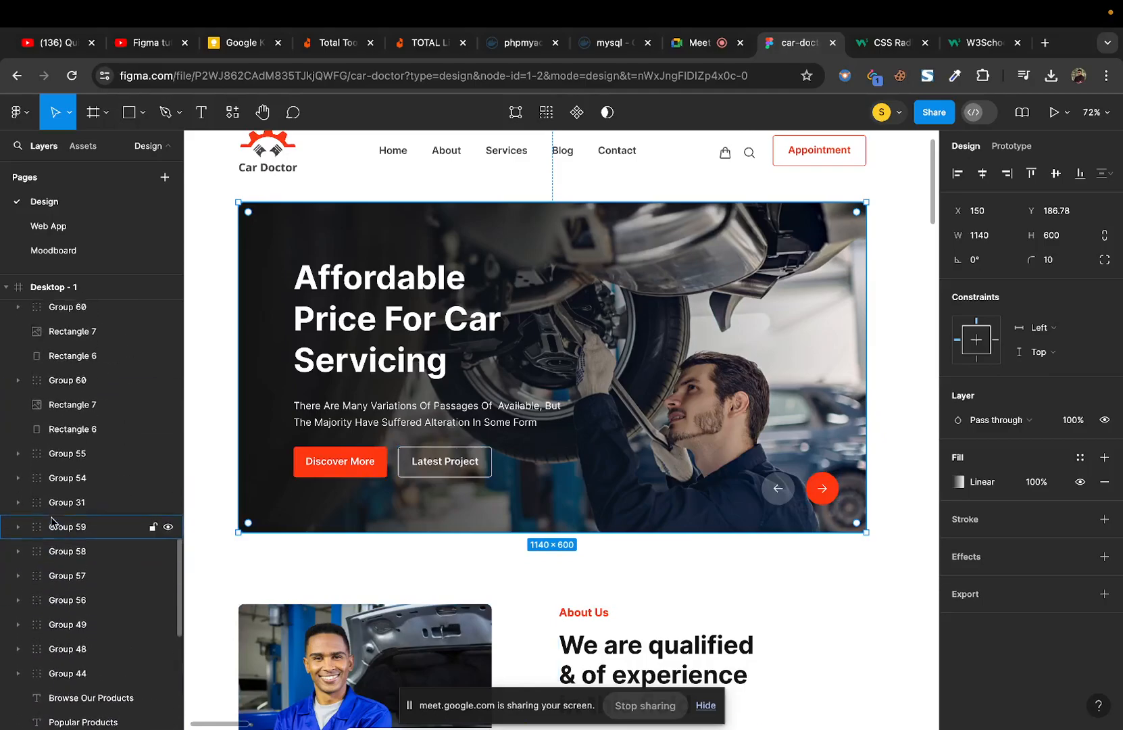
scroll(52, 522, "up", 2)
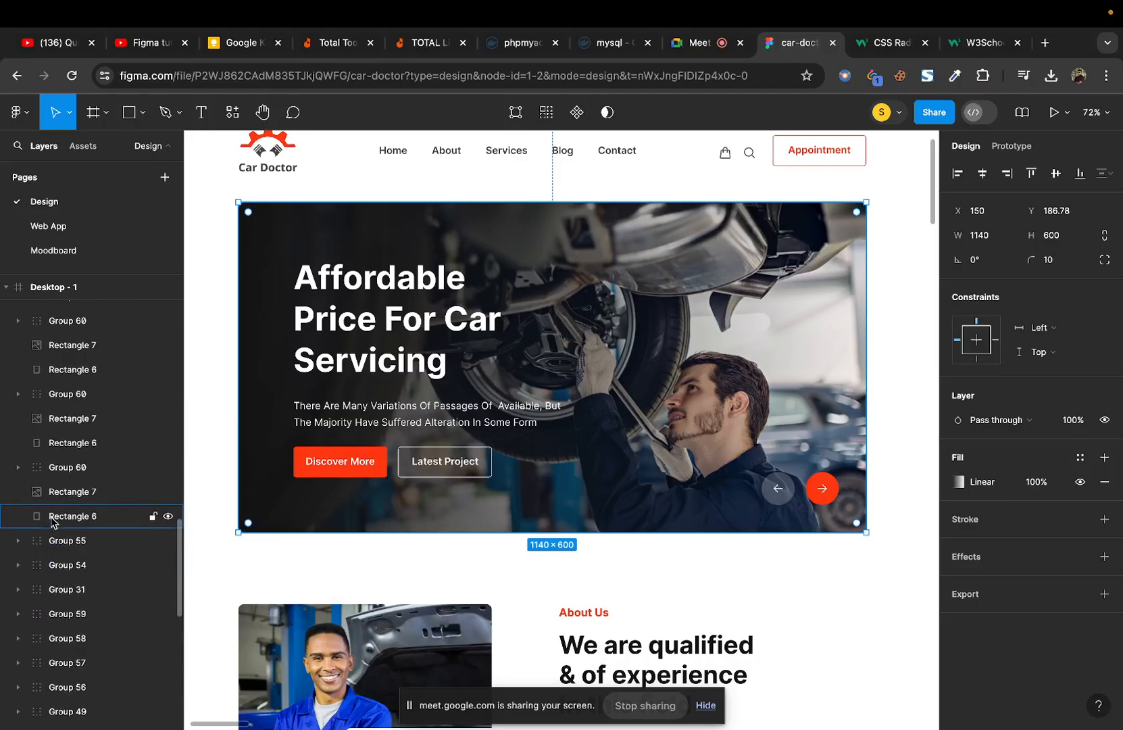
left_click(52, 426)
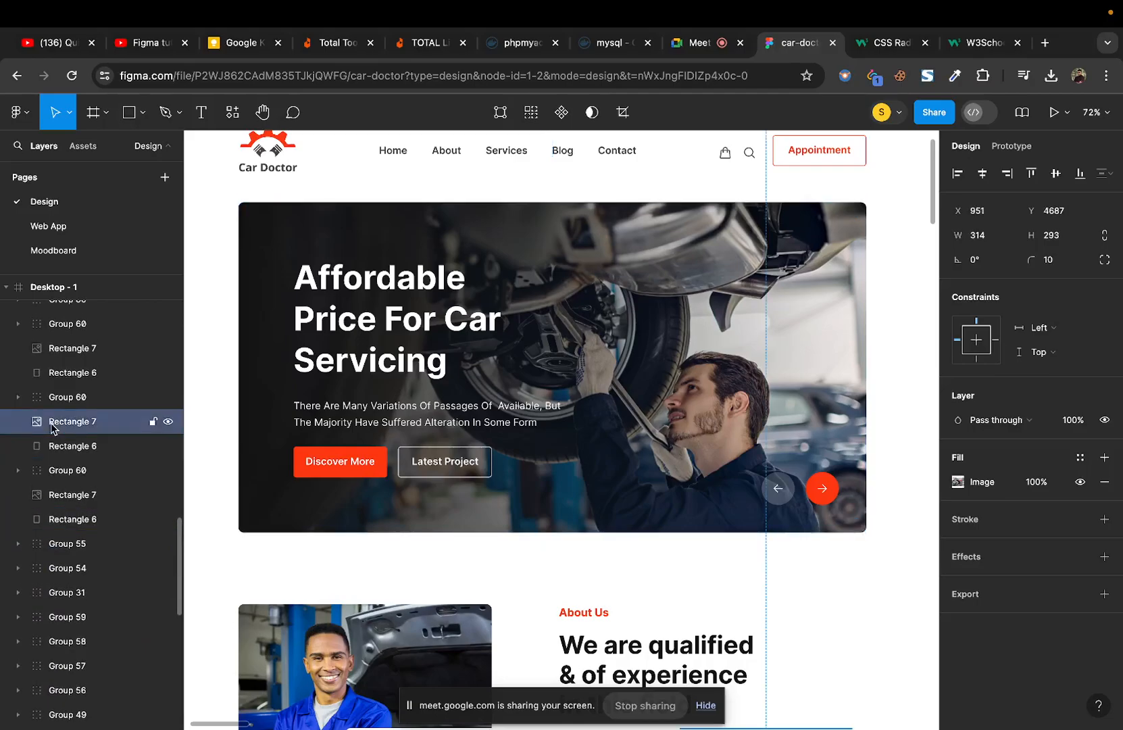
scroll(52, 426, "up", 10)
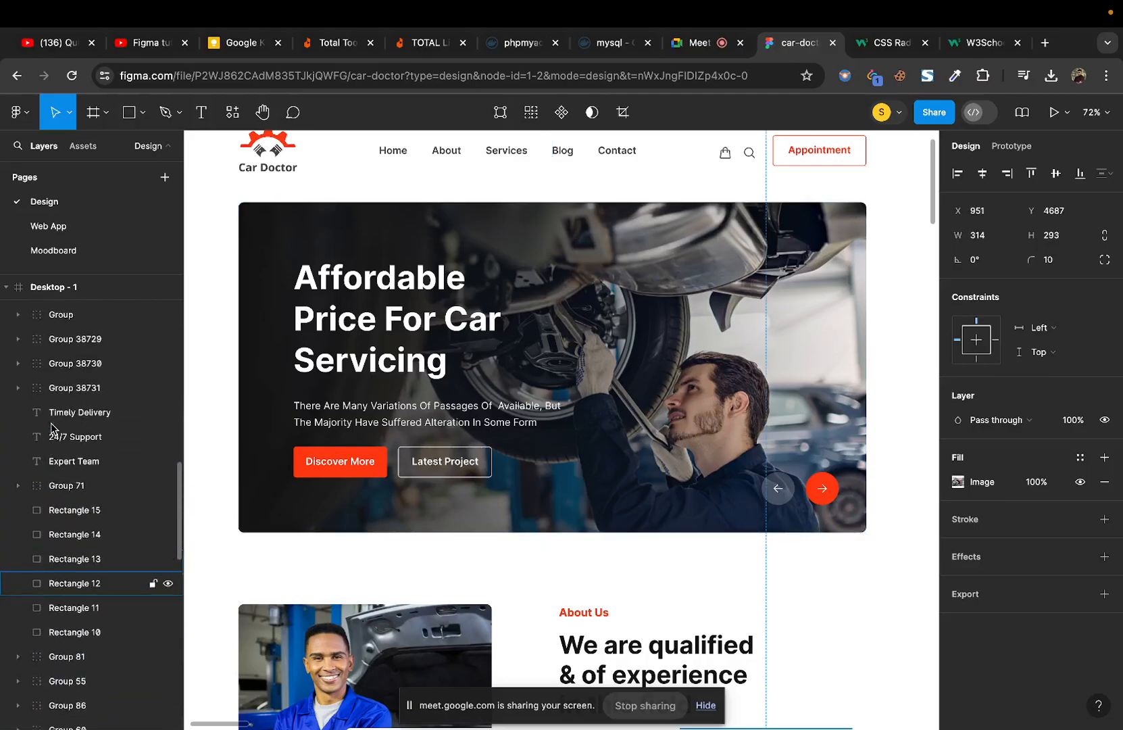
scroll(52, 427, "up", 15)
scroll(52, 427, "down", 12)
scroll(52, 427, "up", 1)
scroll(52, 427, "up", 5)
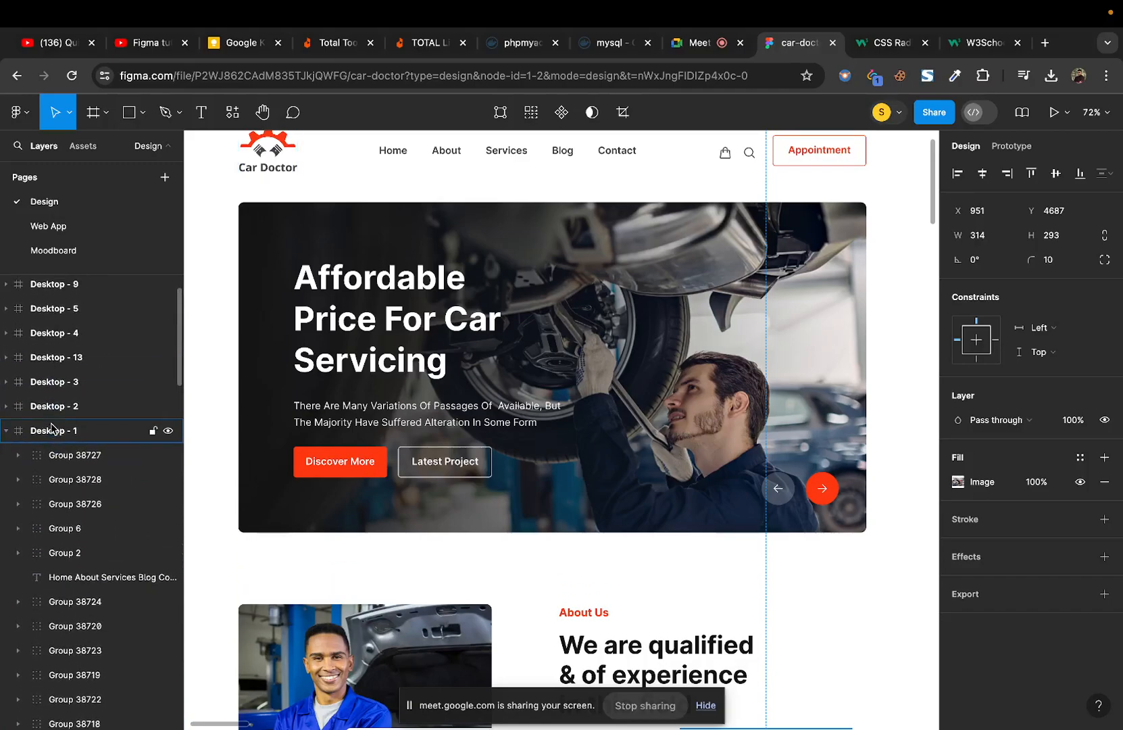
left_click(38, 455)
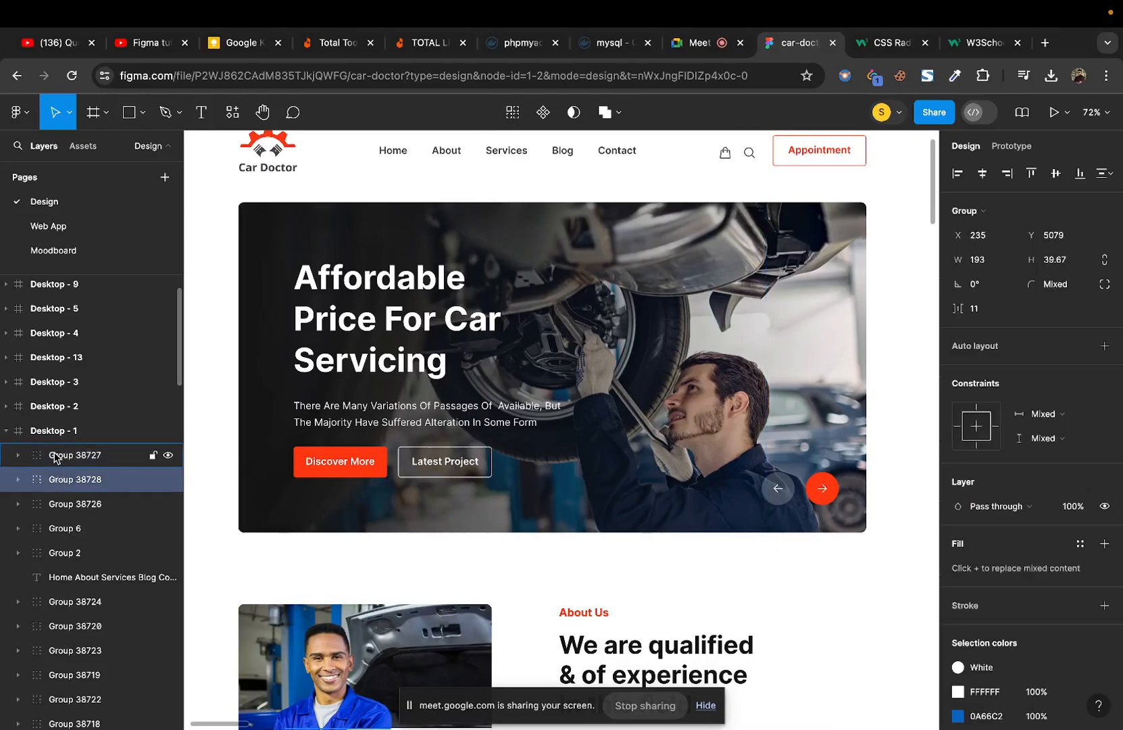
Step: Move the gradient overlay Rectangle 3 off the upper banner, down over the About Us section, to X 46, Y 607
left_click(630, 425)
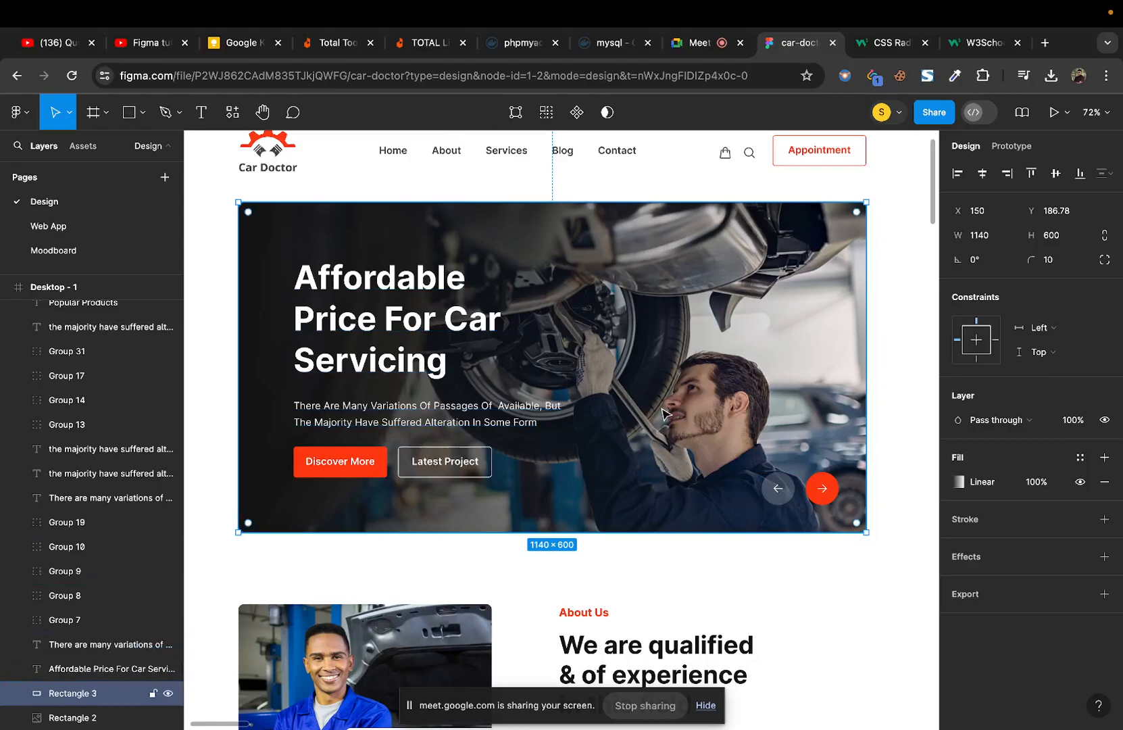
left_click_drag(684, 384, 477, 404)
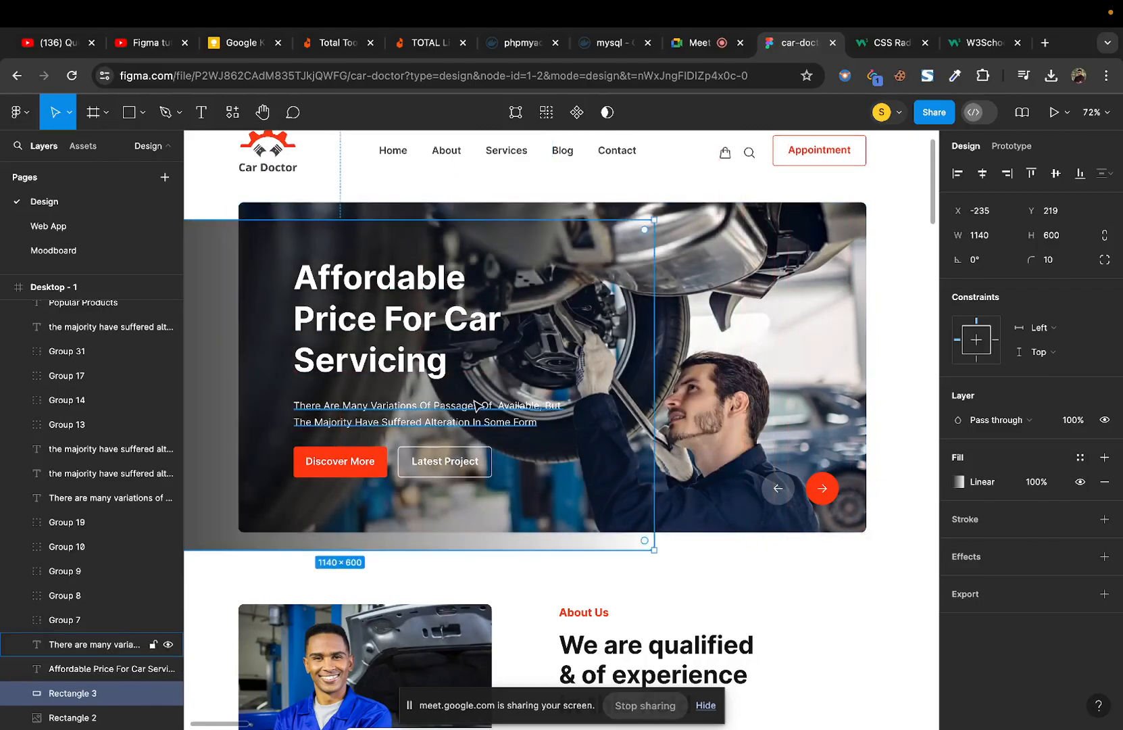
scroll(477, 404, "left", 5)
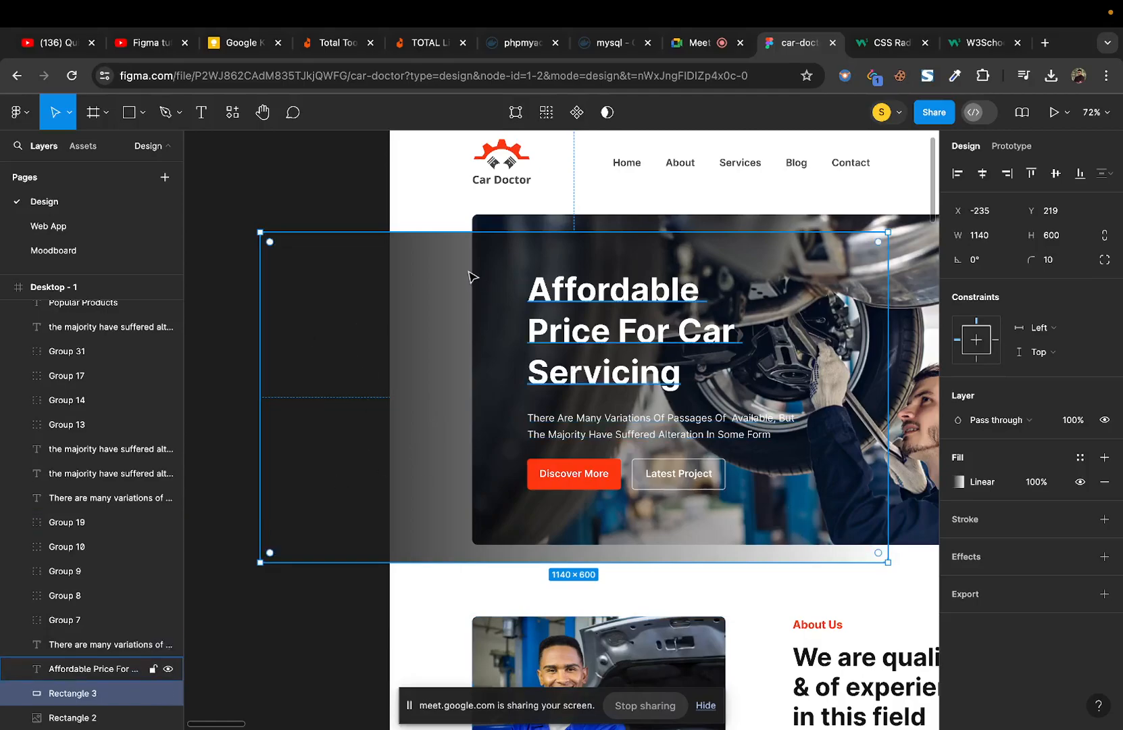
left_click_drag(469, 273, 464, 496)
left_click_drag(571, 567, 580, 572)
scroll(555, 374, "right", 2)
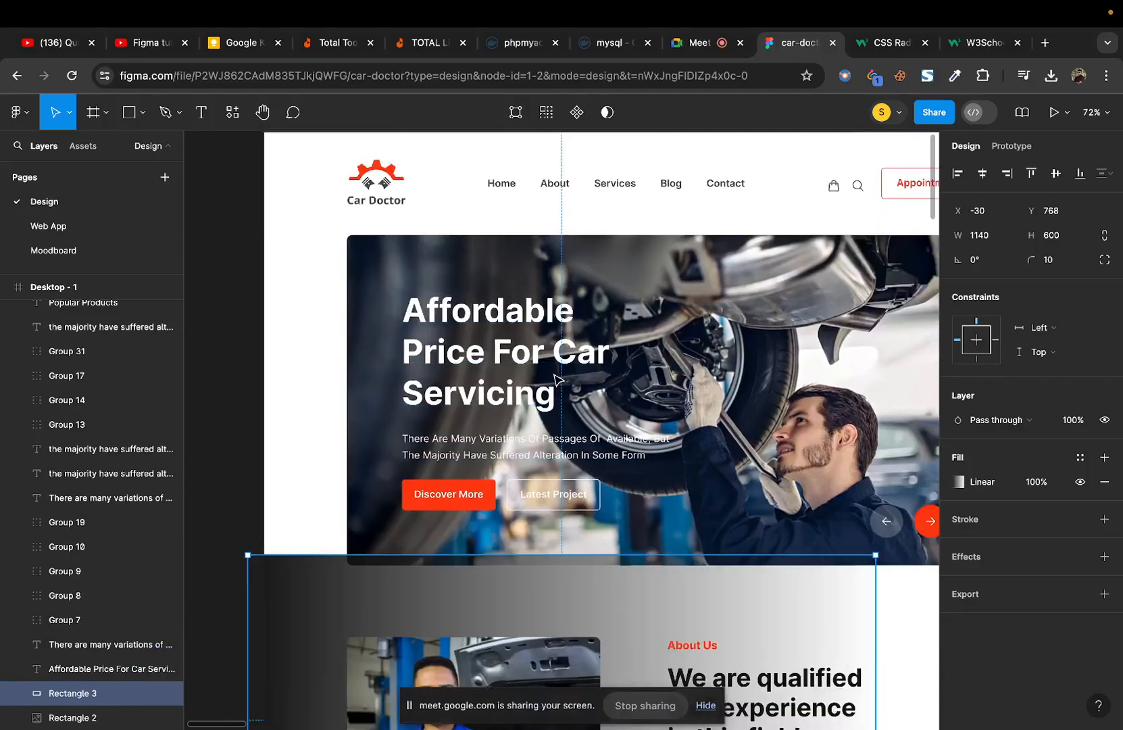
scroll(554, 375, "right", 1)
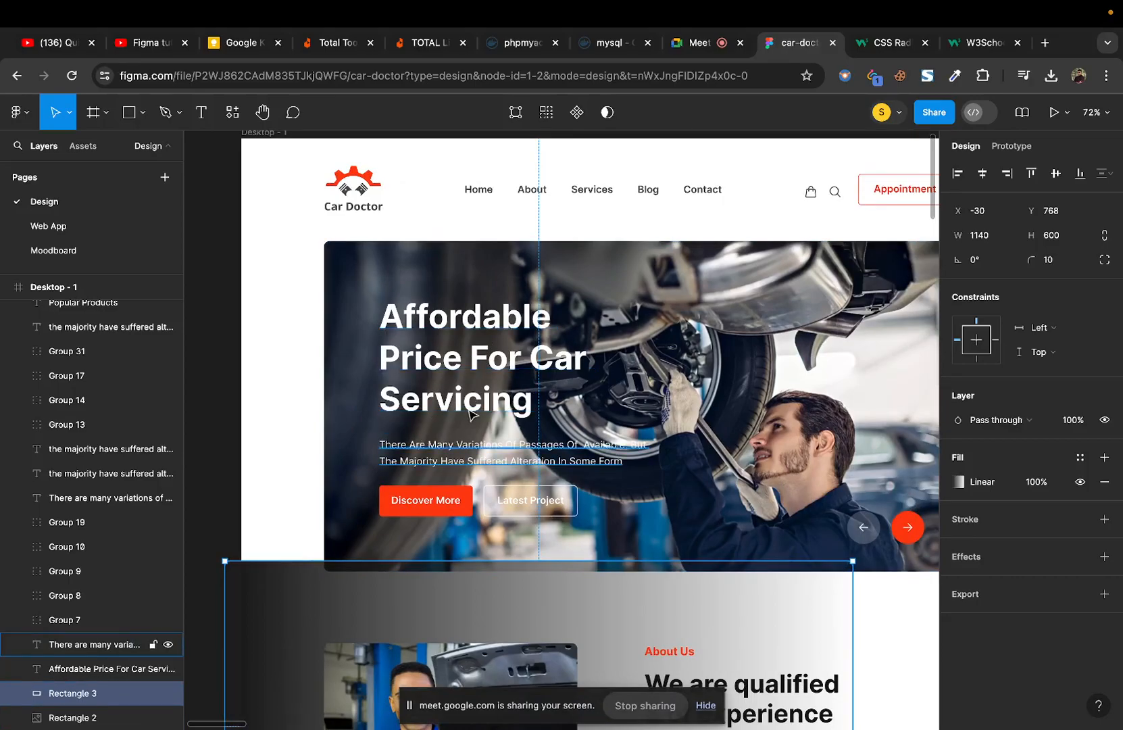
left_click_drag(303, 600, 311, 509)
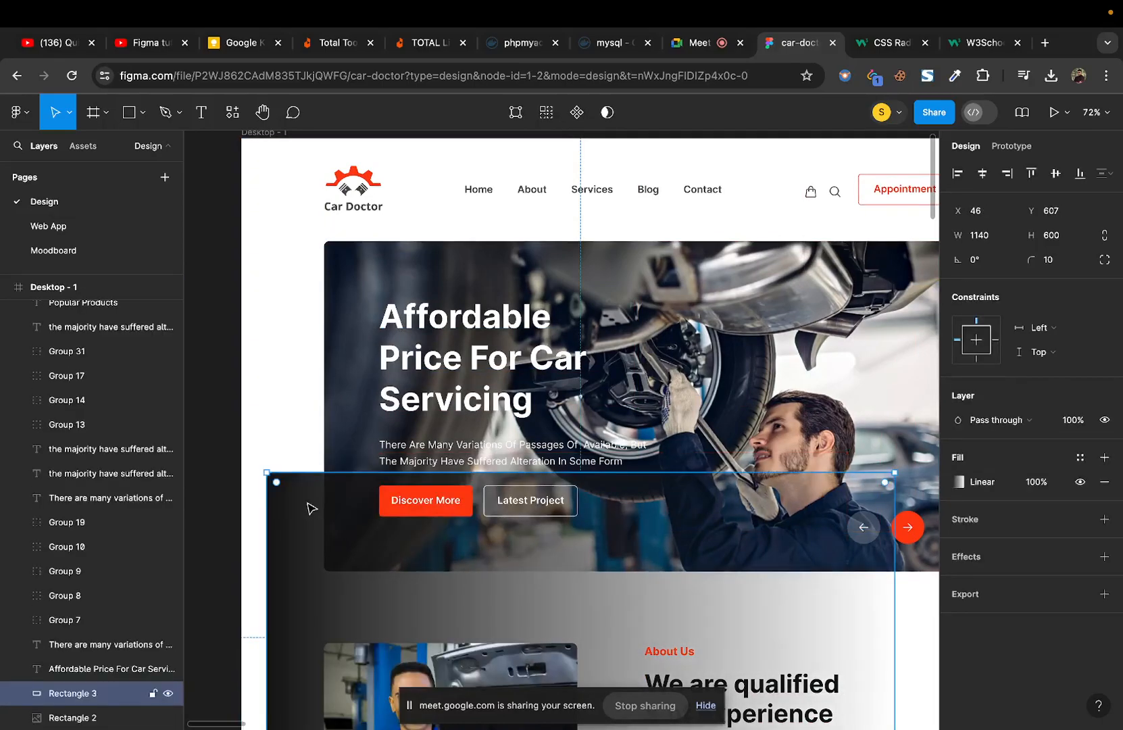
Step: Deselect the overlay and select the banner image layer, Rectangle 2, to inspect it separately from the gradient
scroll(696, 335, "right", 3)
scroll(696, 334, "down", 2)
scroll(696, 334, "down", 1)
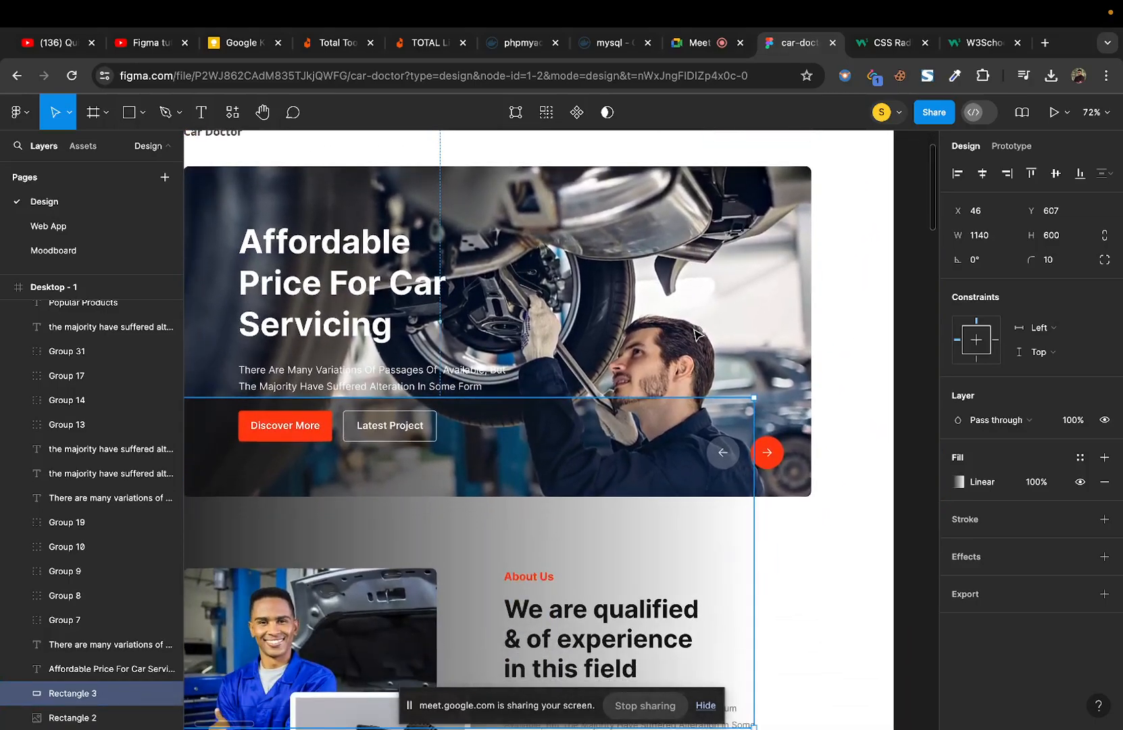
left_click(843, 339)
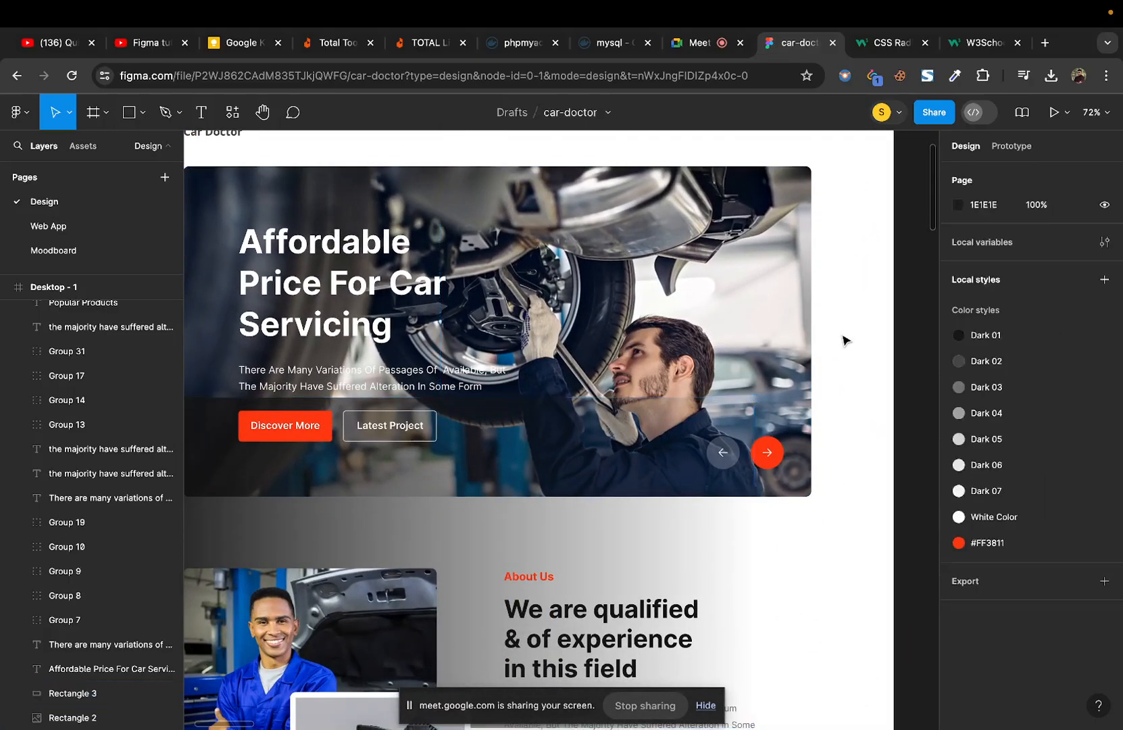
left_click(729, 283)
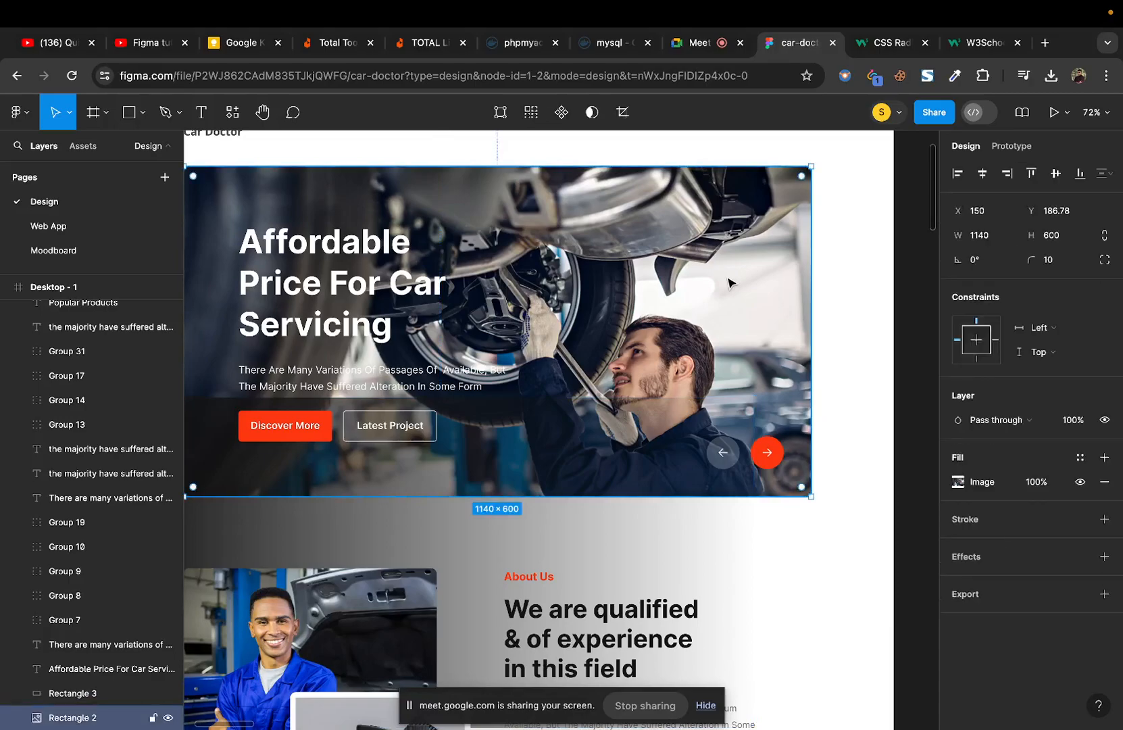
Step: Inspect the image fill settings of the banner image Rectangle 2 and close them without adjusting anything
double_click(728, 283)
mouse_move(790, 460)
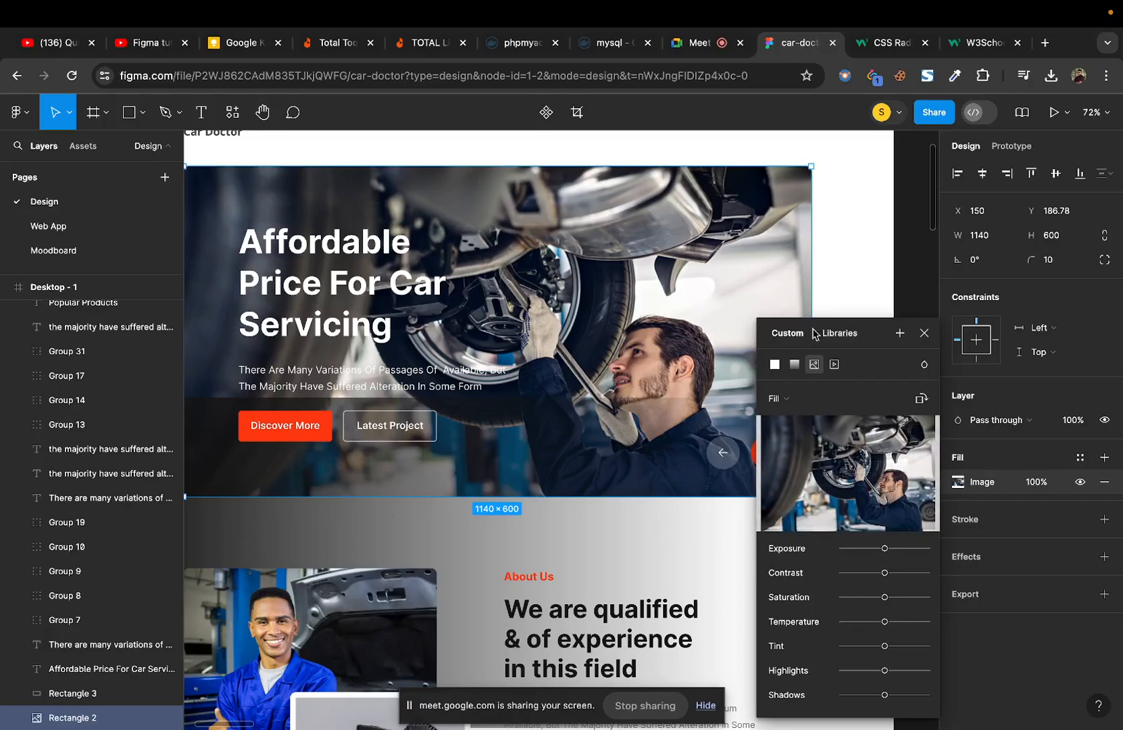
left_click(973, 482)
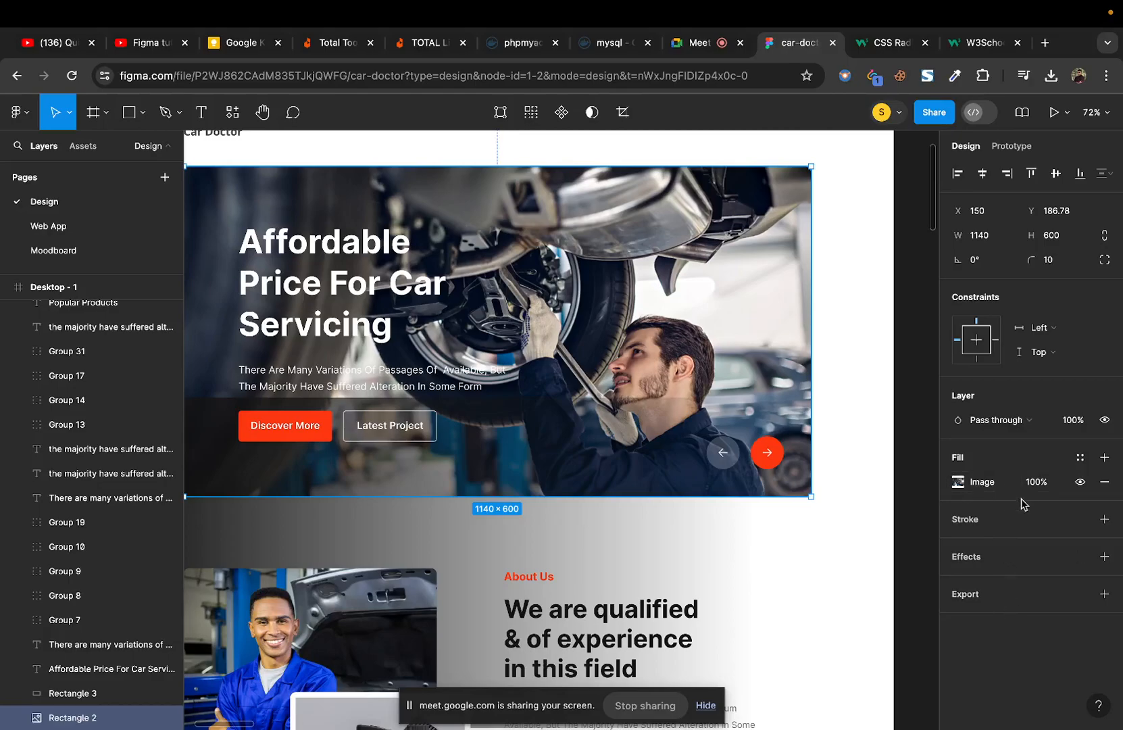
Step: Add an export setting to the banner image Rectangle 2, set its format to JPG at 1x, and export it
left_click(1106, 594)
scroll(967, 604, "down", 1)
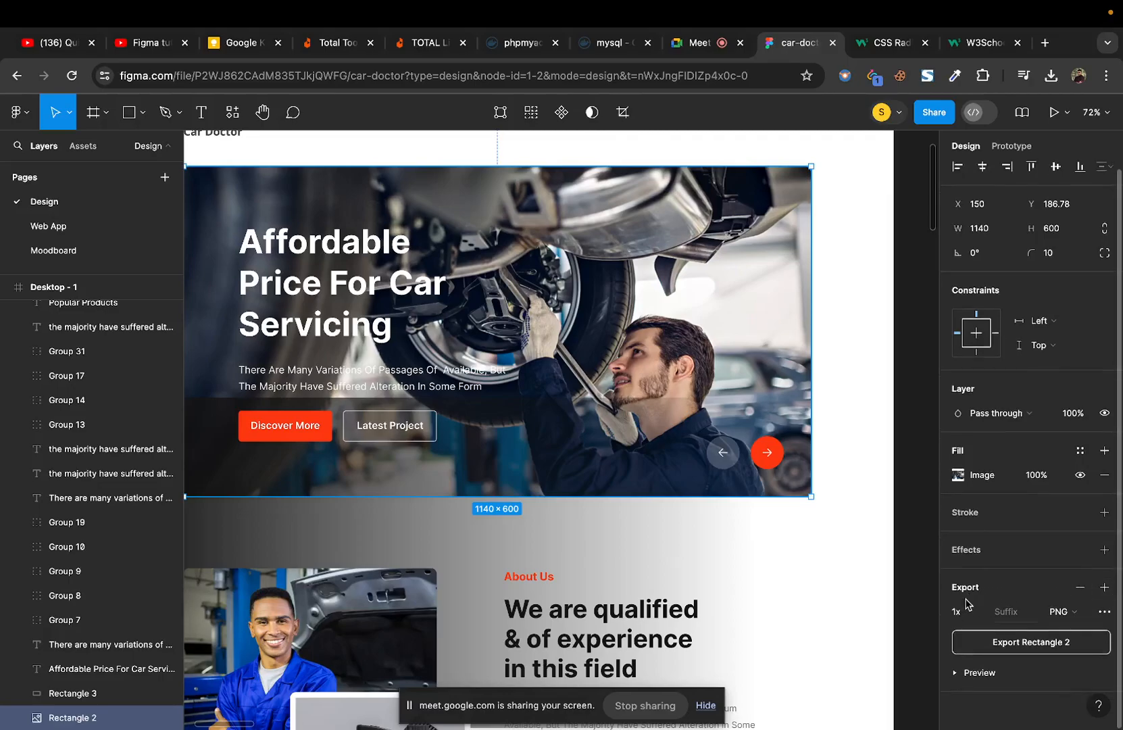
left_click(1084, 614)
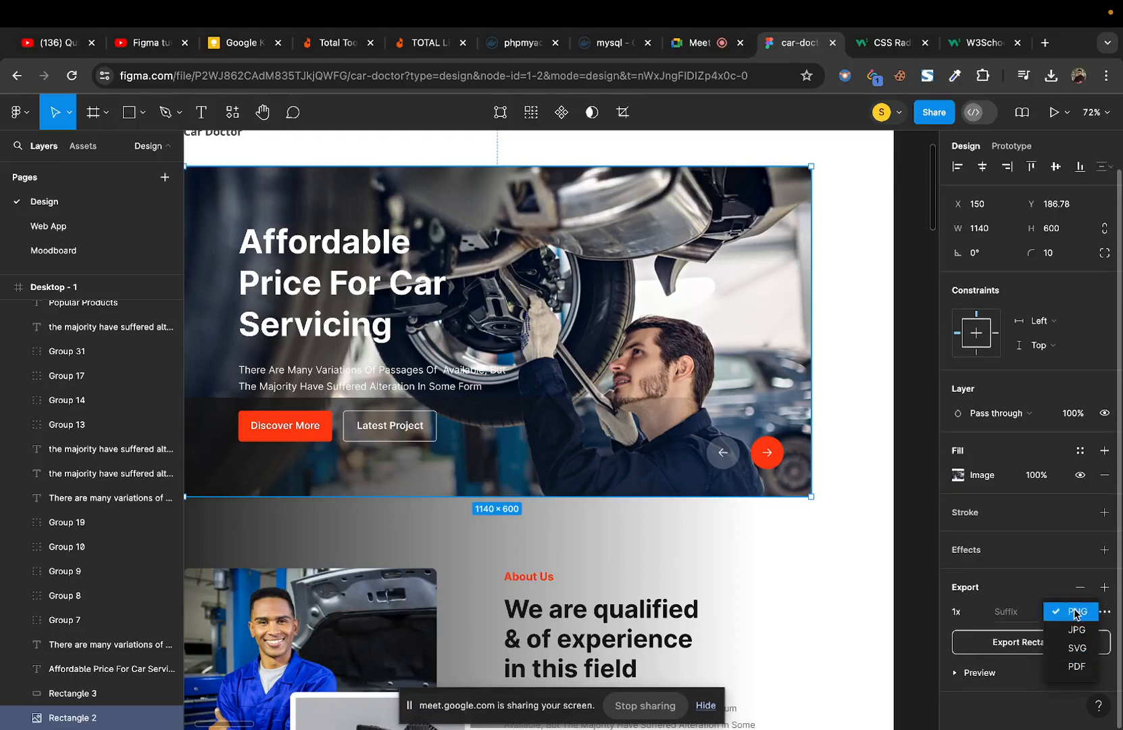
left_click(1077, 629)
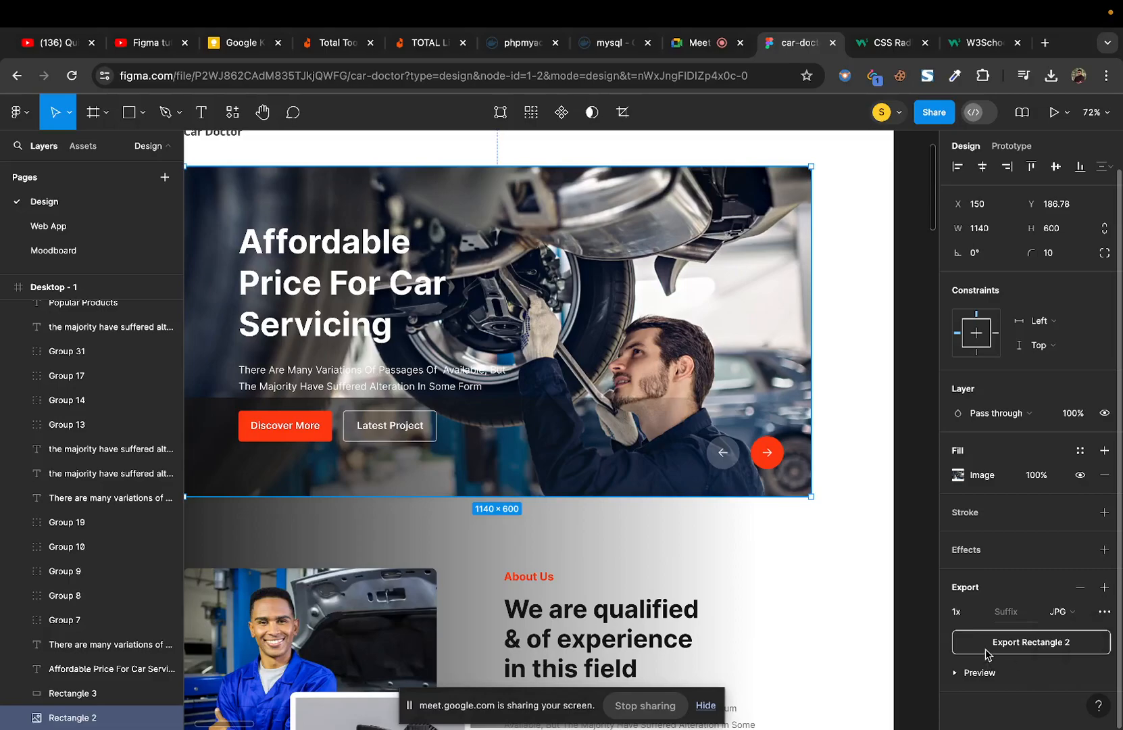
left_click(1029, 651)
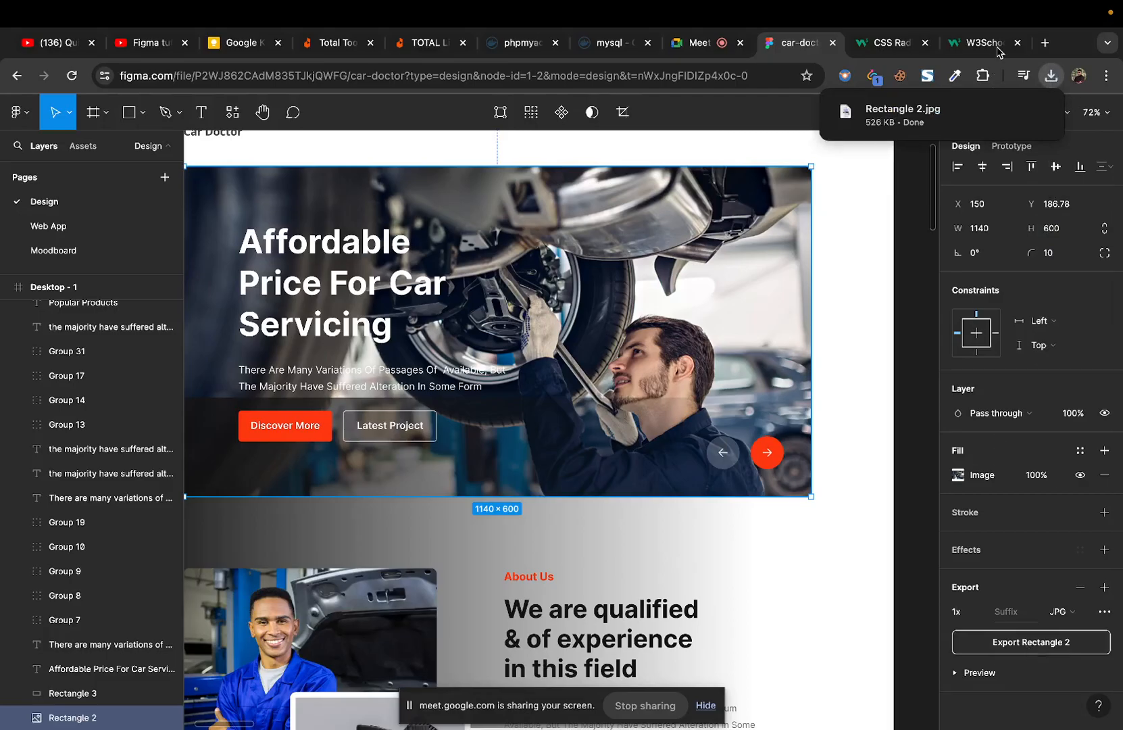
Step: Open the downloaded Rectangle 2.jpg in Preview, check the exported picture without its overlay, and close it
left_click(904, 110)
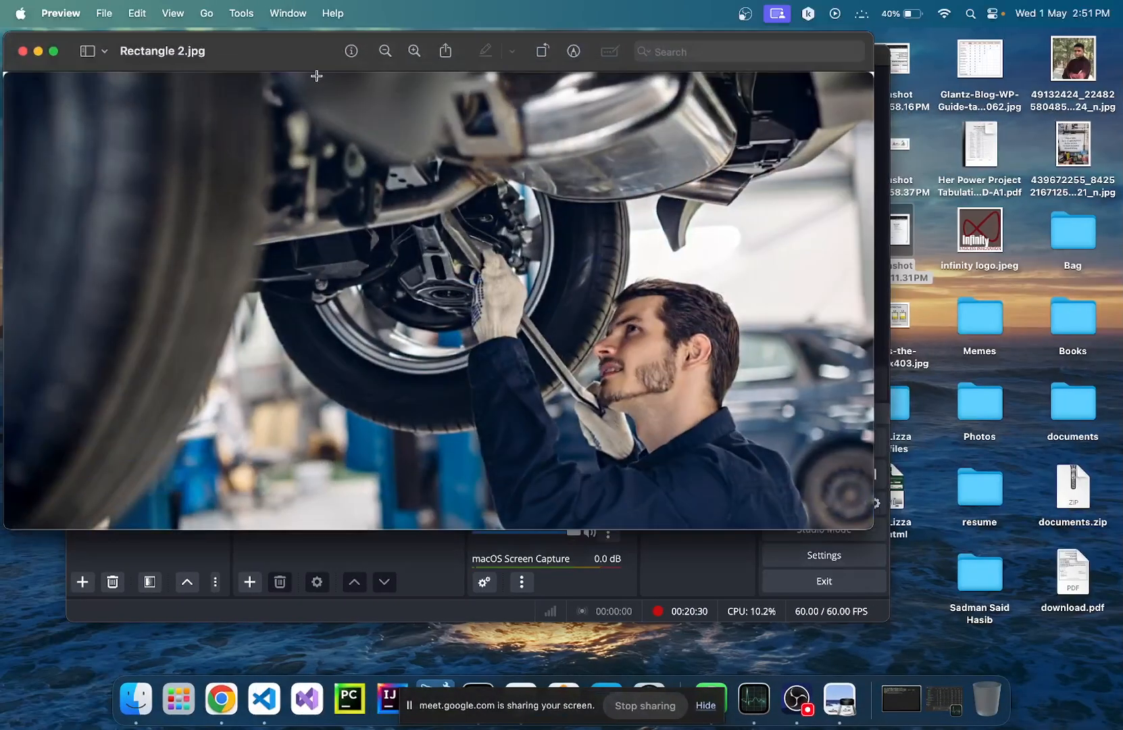
left_click_drag(281, 54, 392, 122)
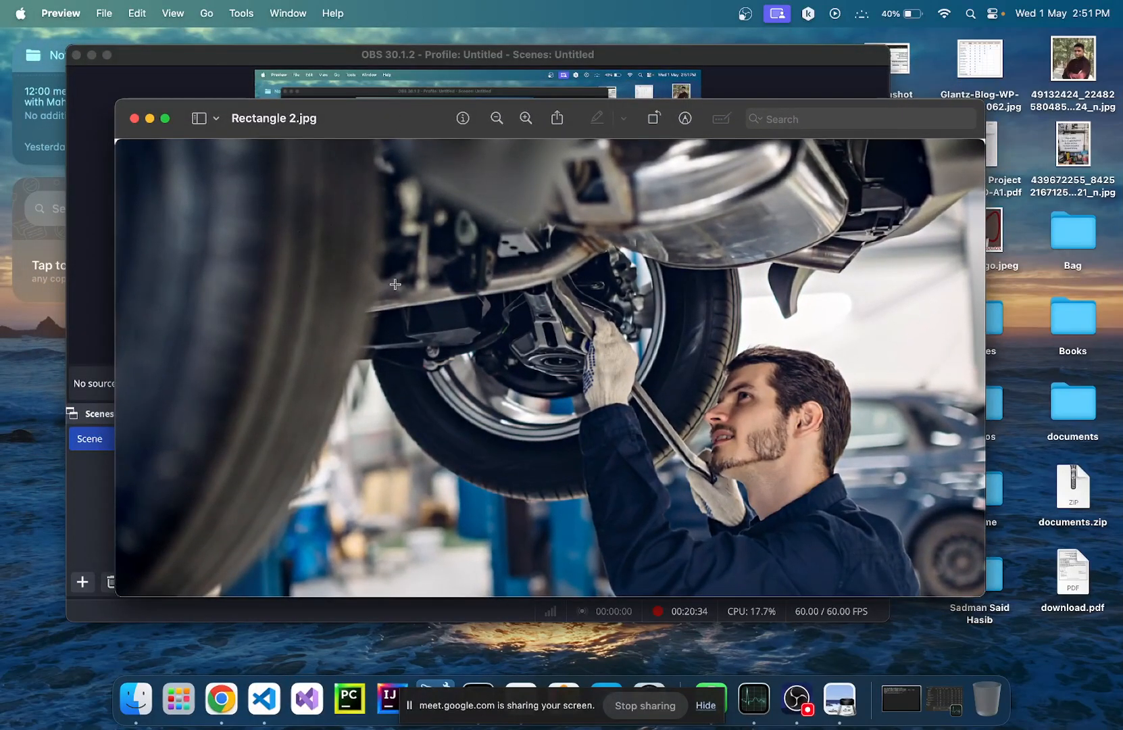
left_click(134, 119)
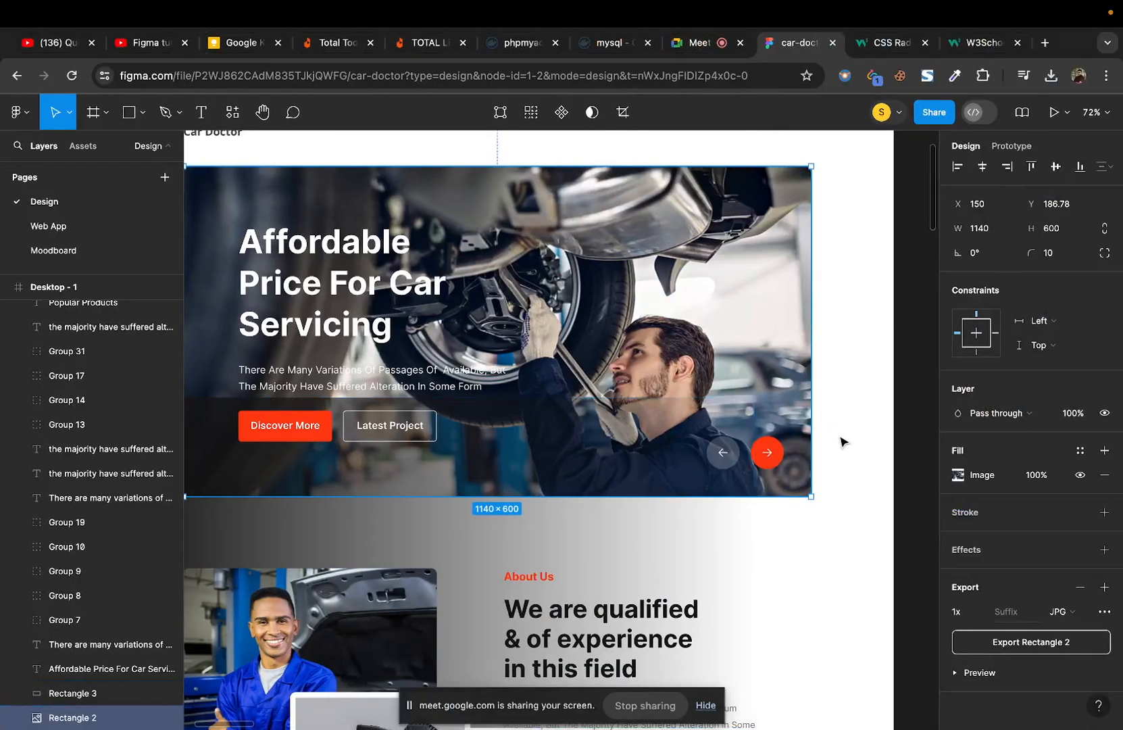
Step: Deselect the banner image and examine the header and banner with the gradient overlay shifted away
left_click(855, 370)
scroll(855, 371, "left", 3)
scroll(855, 371, "up", 2)
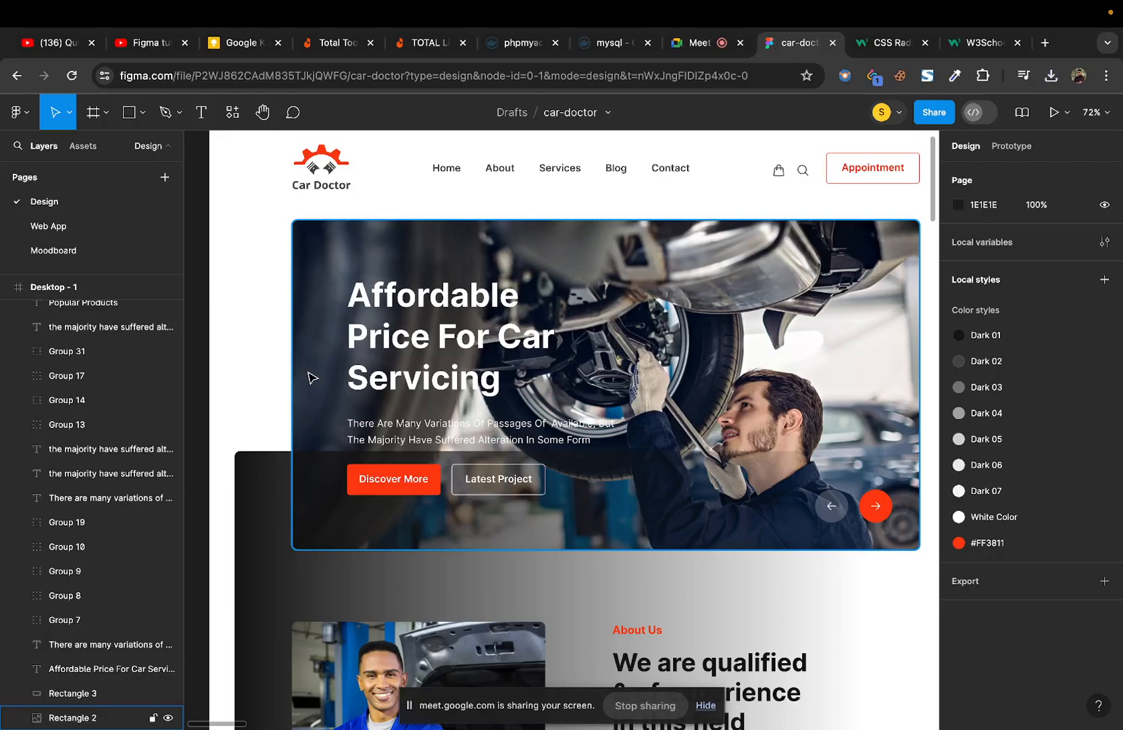
scroll(312, 378, "down", 2)
scroll(312, 377, "right", 1)
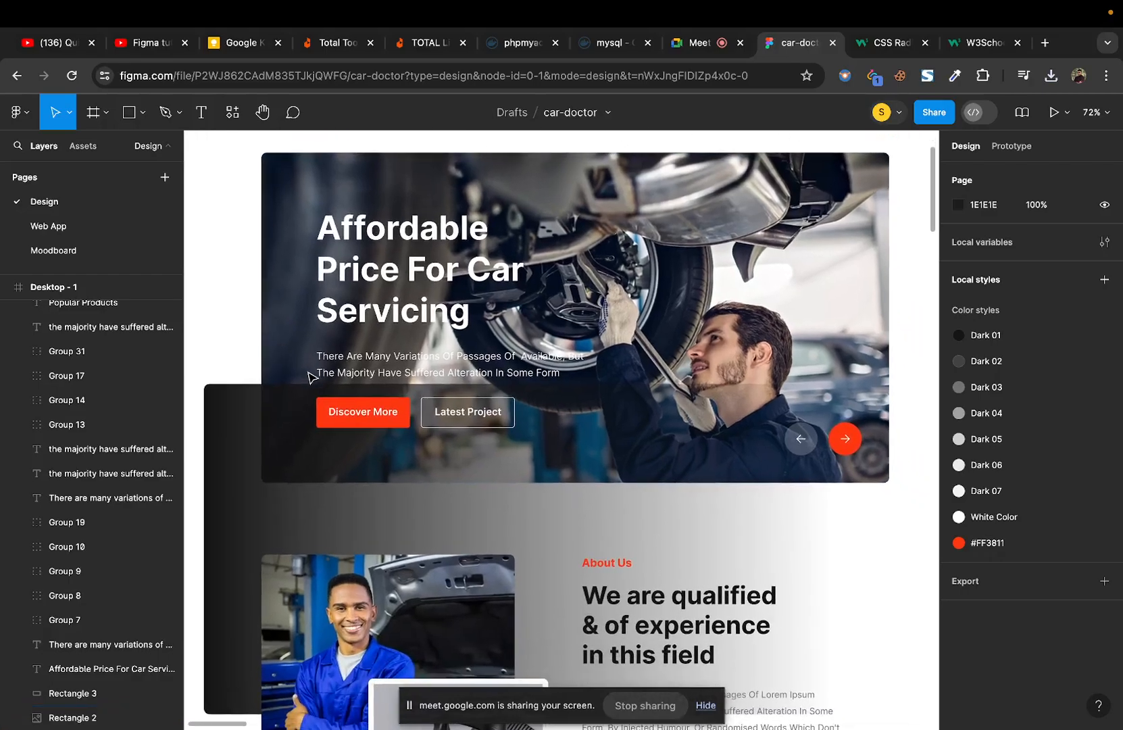
scroll(312, 377, "up", 1)
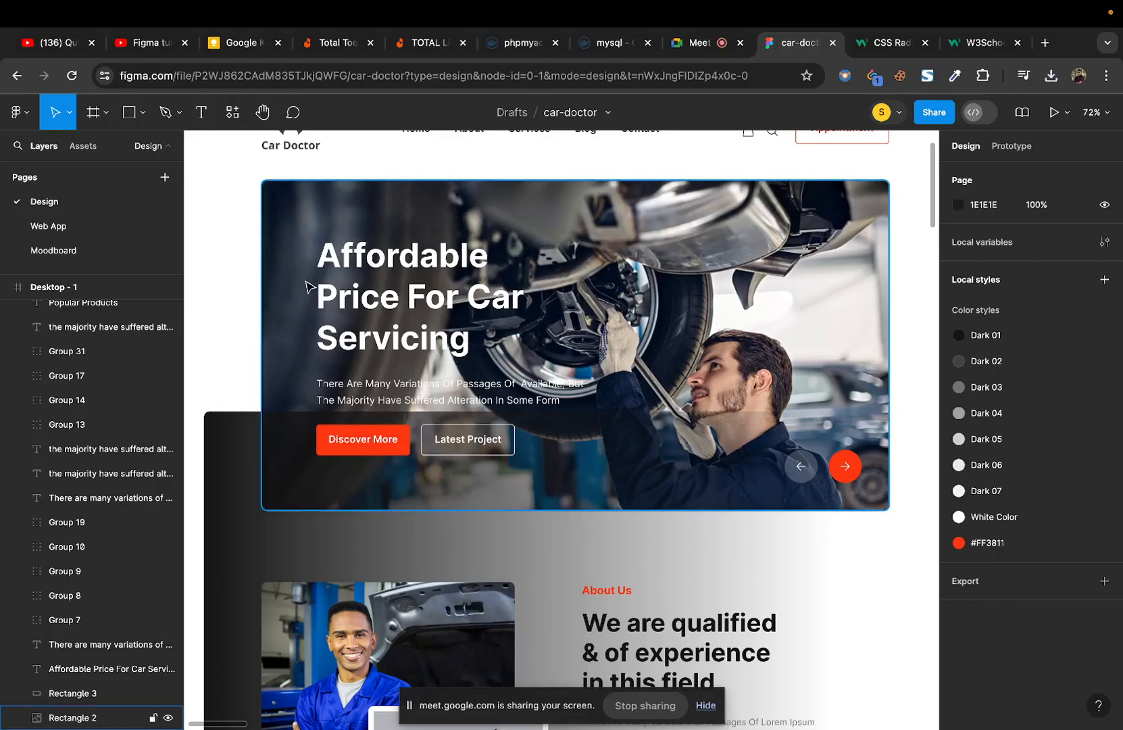
scroll(305, 286, "up", 1)
scroll(306, 286, "left", 1)
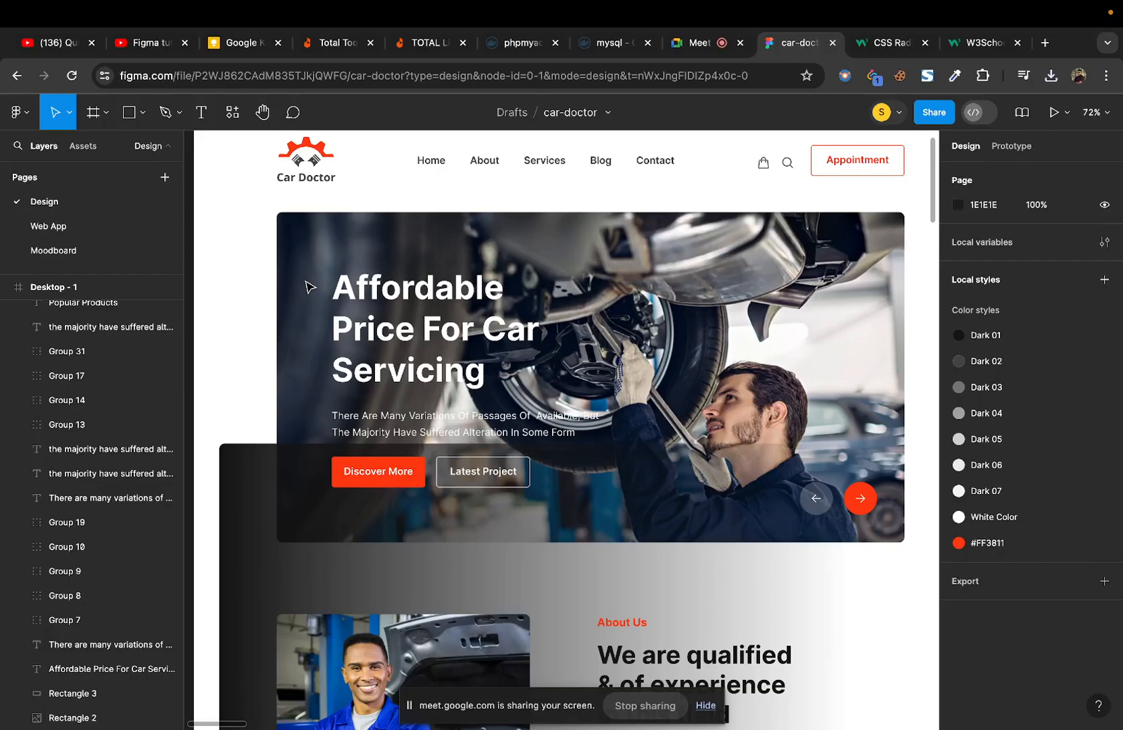
Step: Select the gradient overlay Rectangle 3 and examine how it lies across the lower banner and the About Us section
left_click(231, 475)
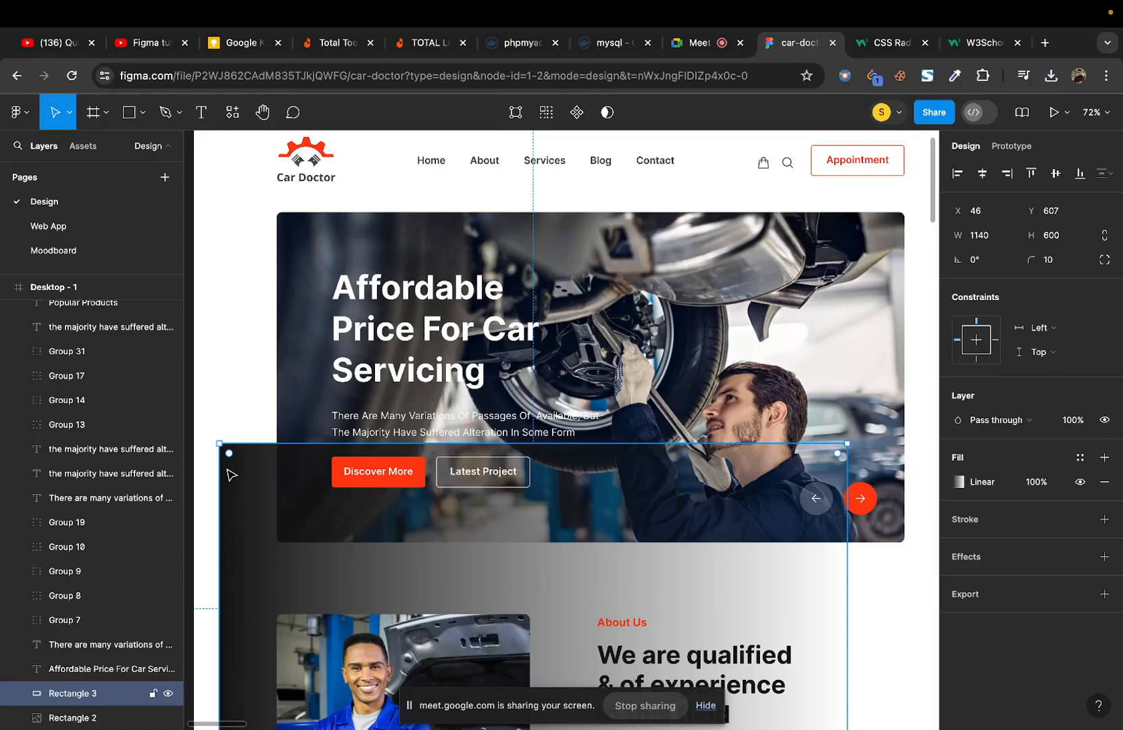
scroll(230, 475, "down", 5)
scroll(230, 475, "up", 1)
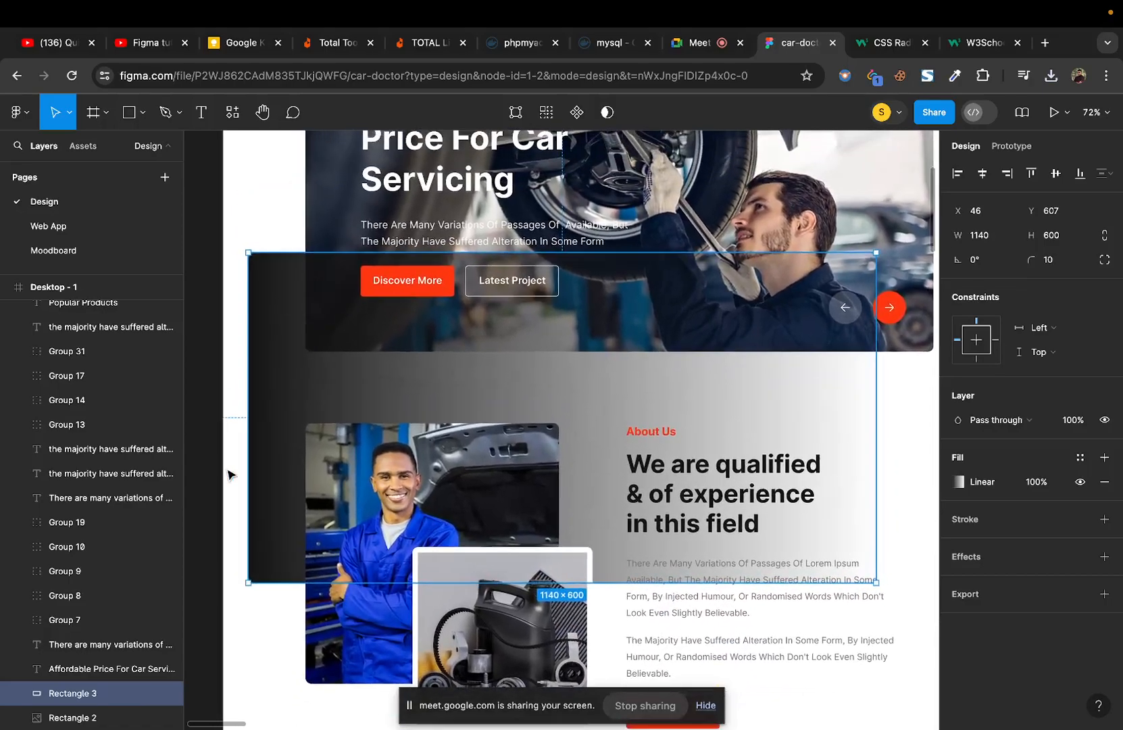
scroll(228, 474, "up", 2)
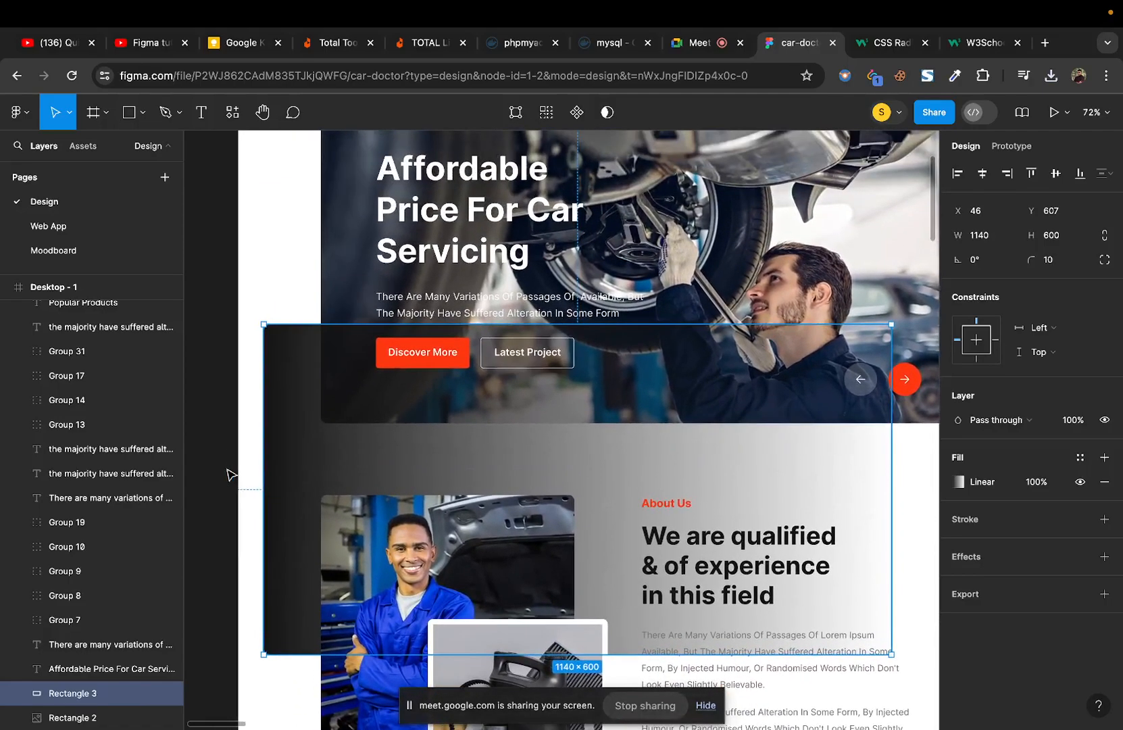
scroll(291, 443, "down", 8)
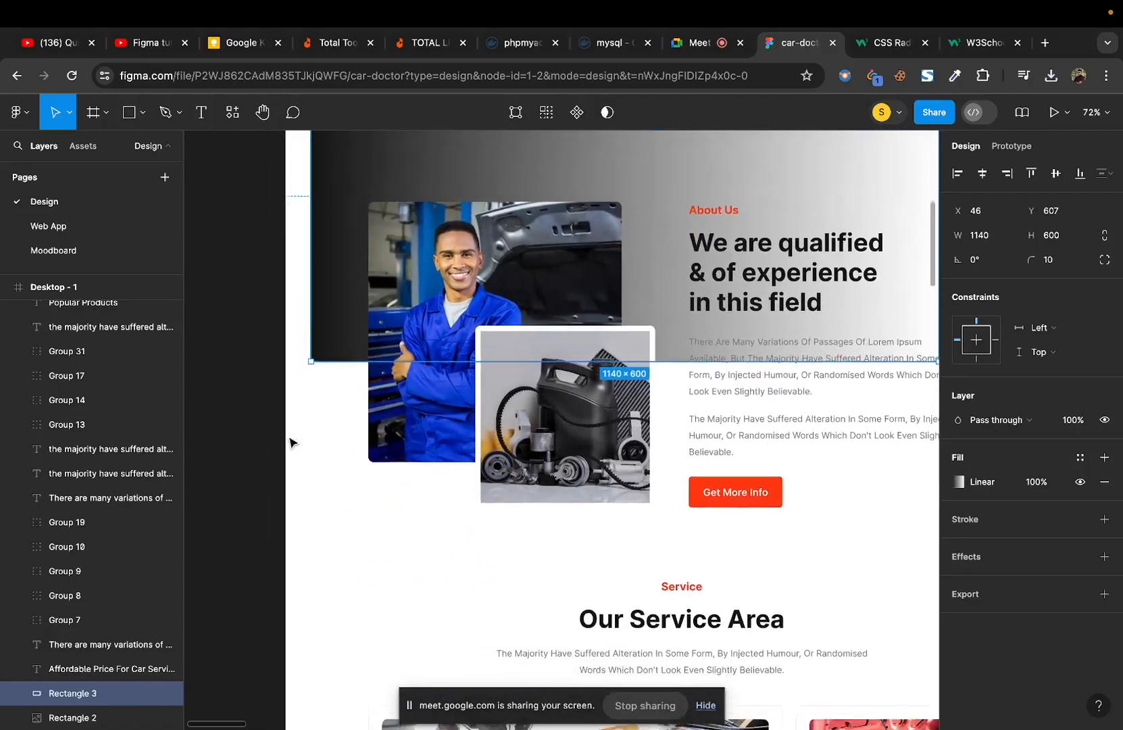
scroll(292, 442, "up", 7)
scroll(290, 442, "up", 3)
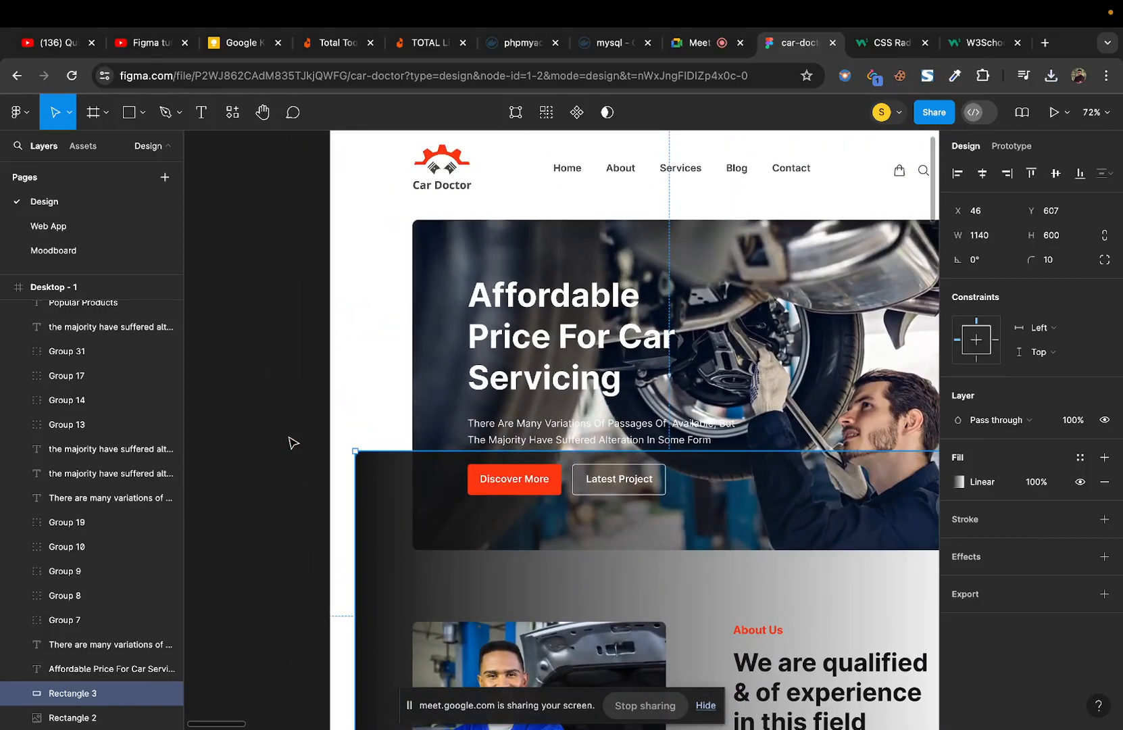
scroll(292, 443, "down", 5)
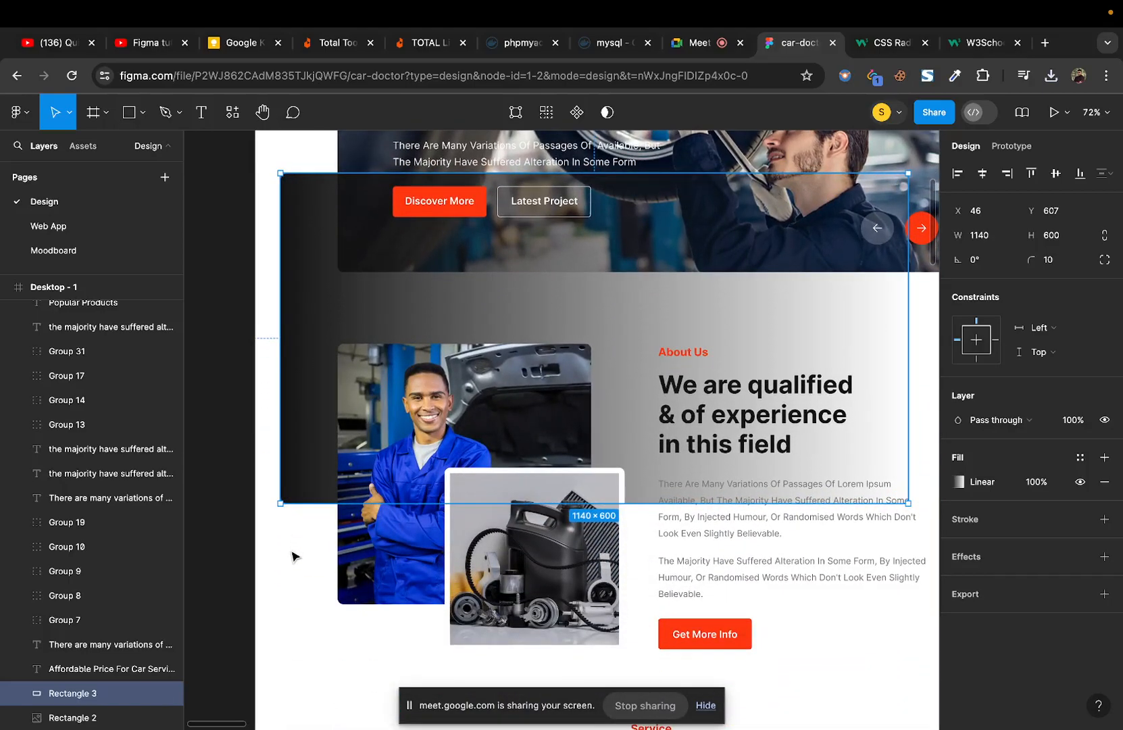
scroll(292, 556, "up", 4)
scroll(292, 556, "left", 5)
scroll(292, 556, "right", 3)
scroll(292, 556, "down", 1)
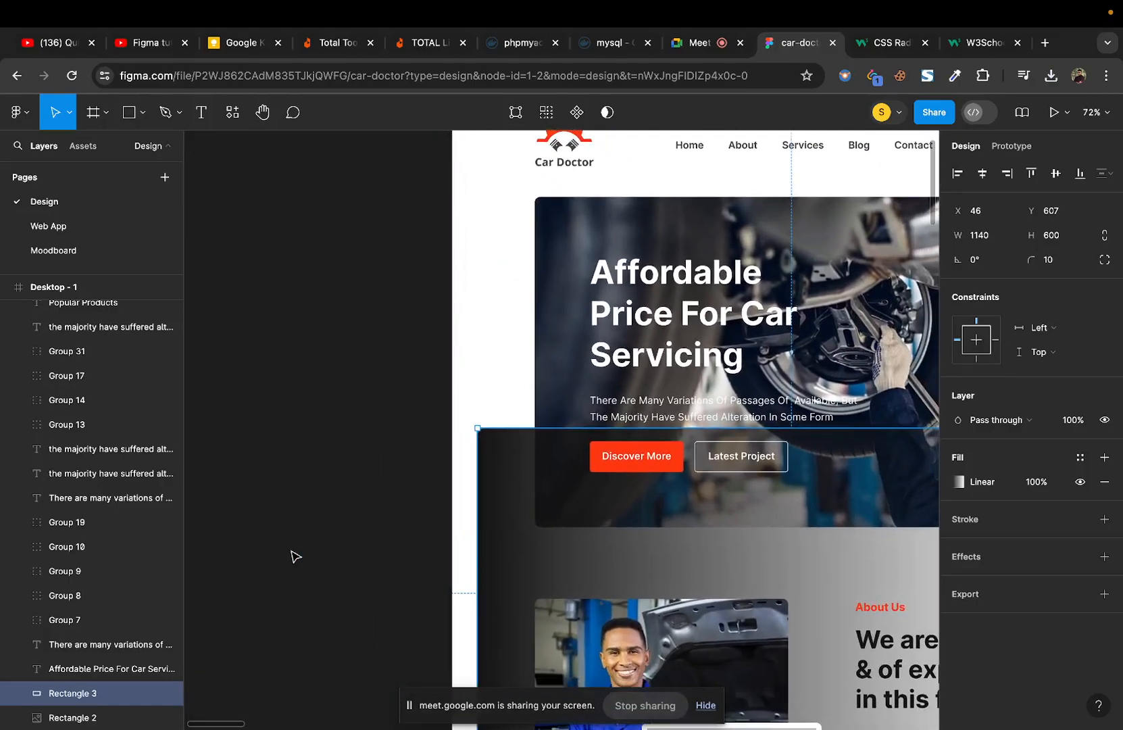
scroll(292, 556, "right", 5)
scroll(292, 556, "down", 2)
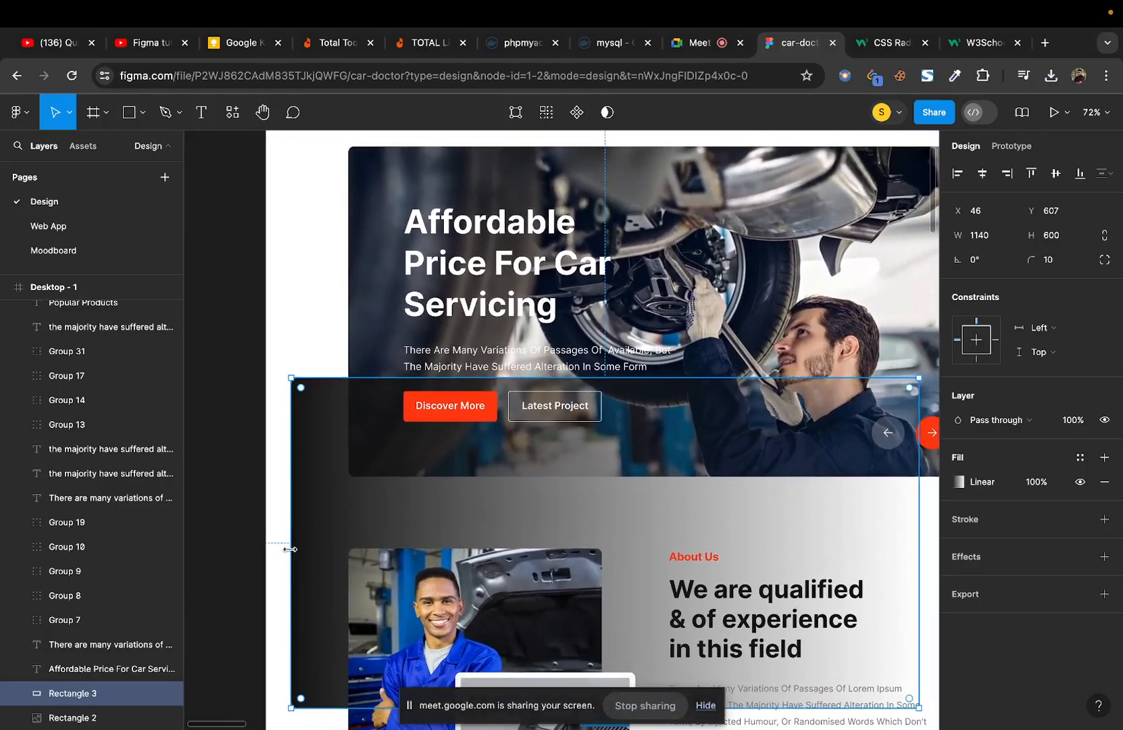
scroll(292, 556, "up", 2)
scroll(292, 556, "right", 2)
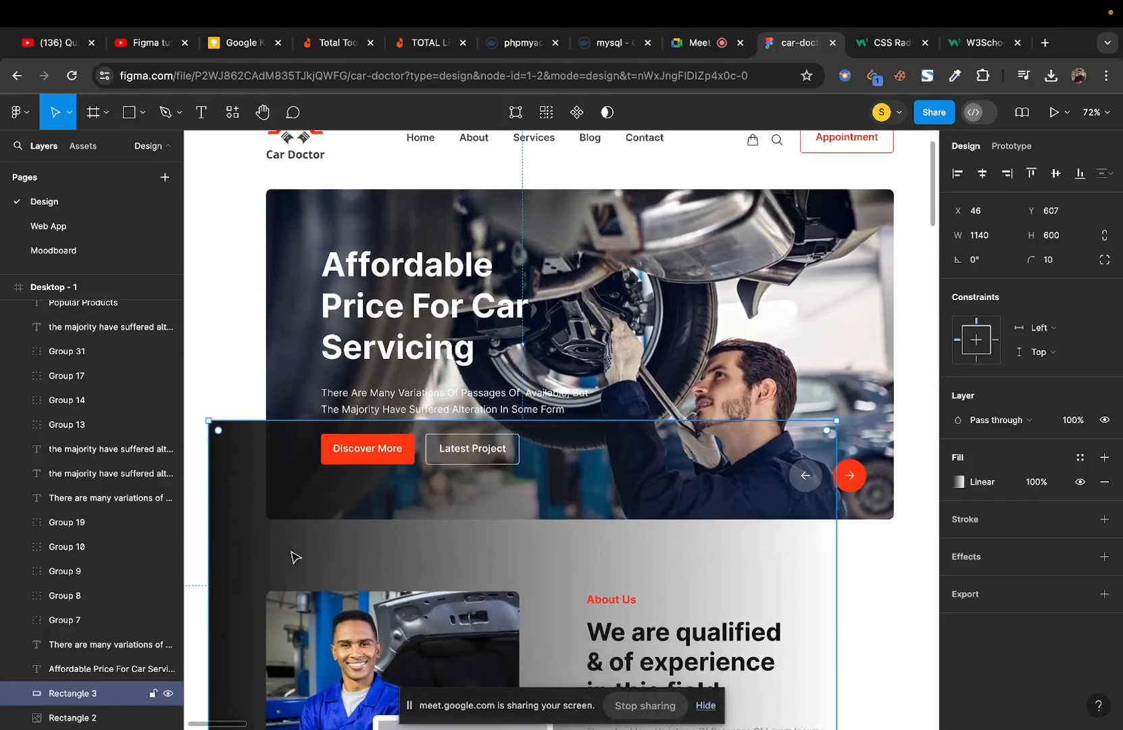
scroll(292, 556, "down", 2)
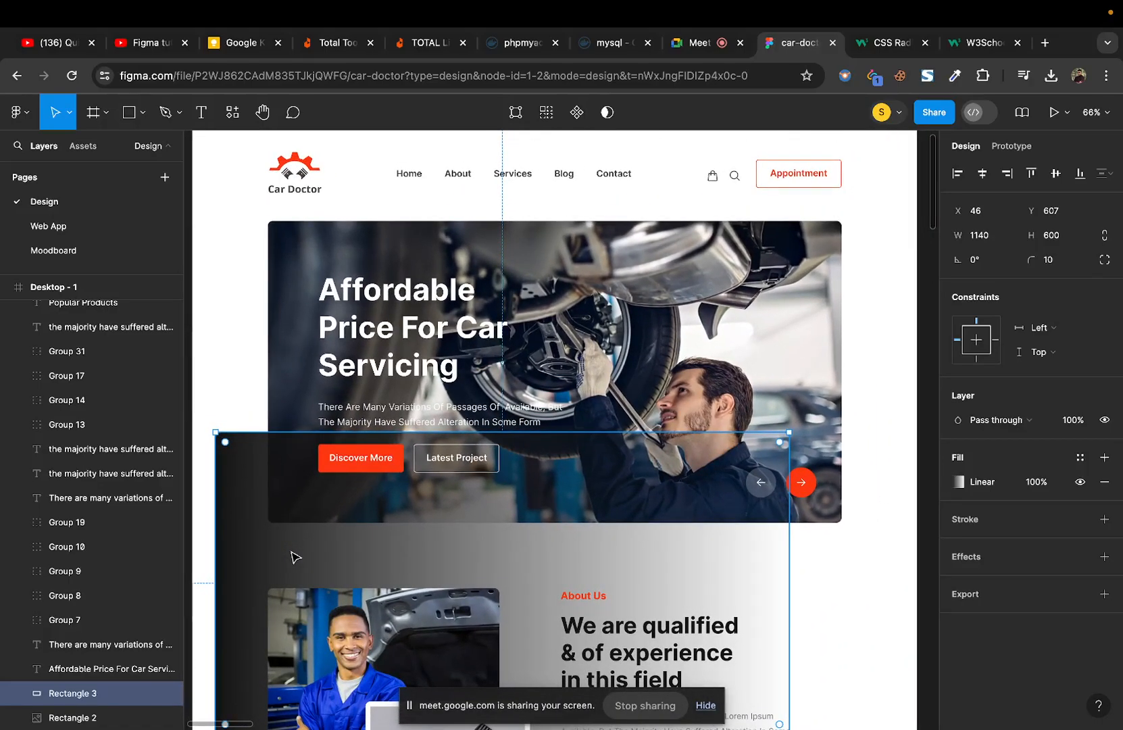
scroll(292, 556, "down", 2)
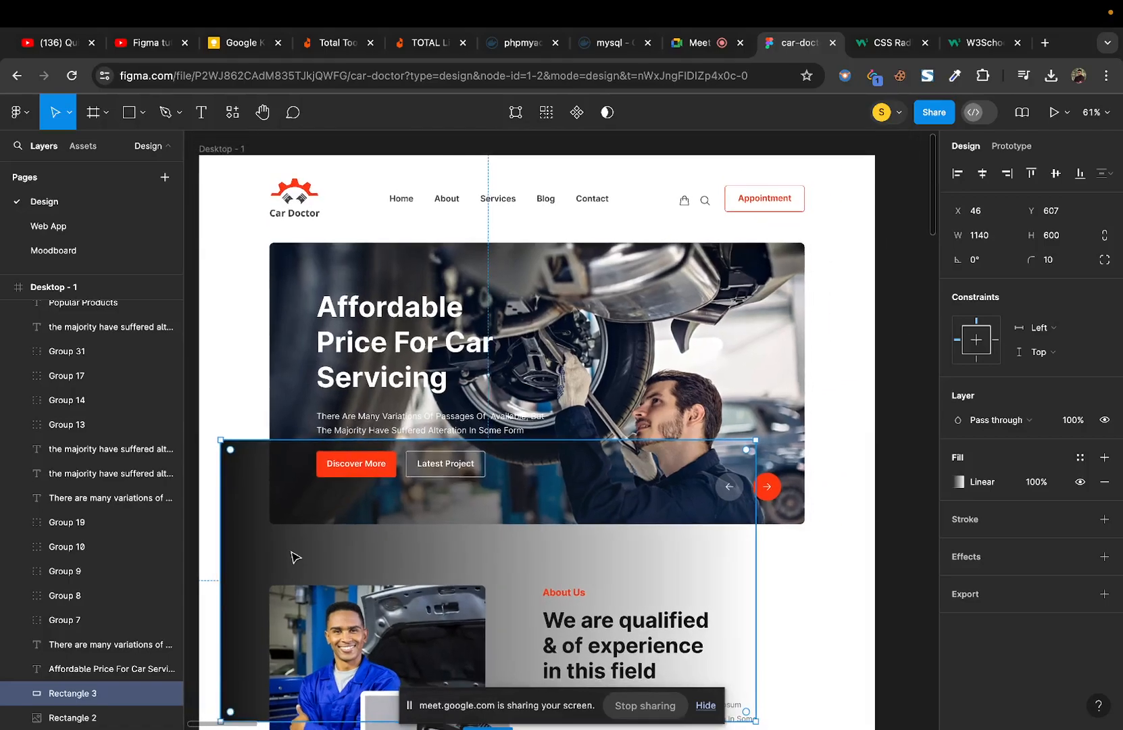
scroll(301, 439, "left", 3)
scroll(300, 440, "down", 3)
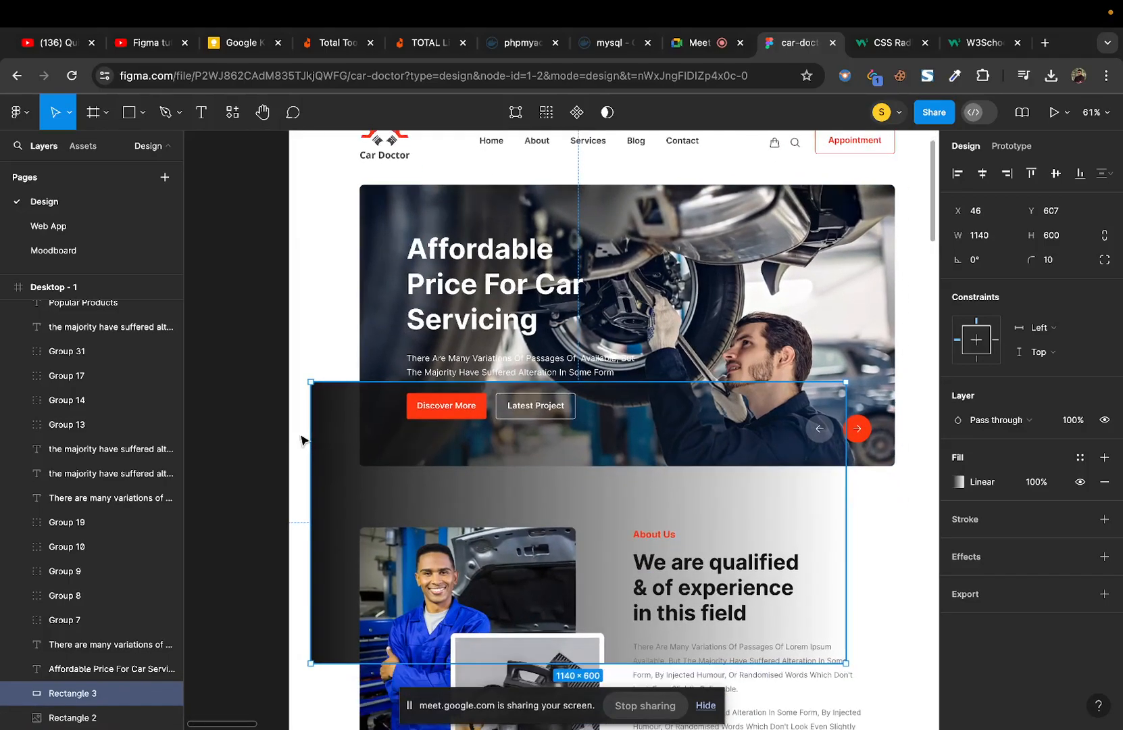
scroll(301, 440, "up", 3)
scroll(301, 440, "up", 1)
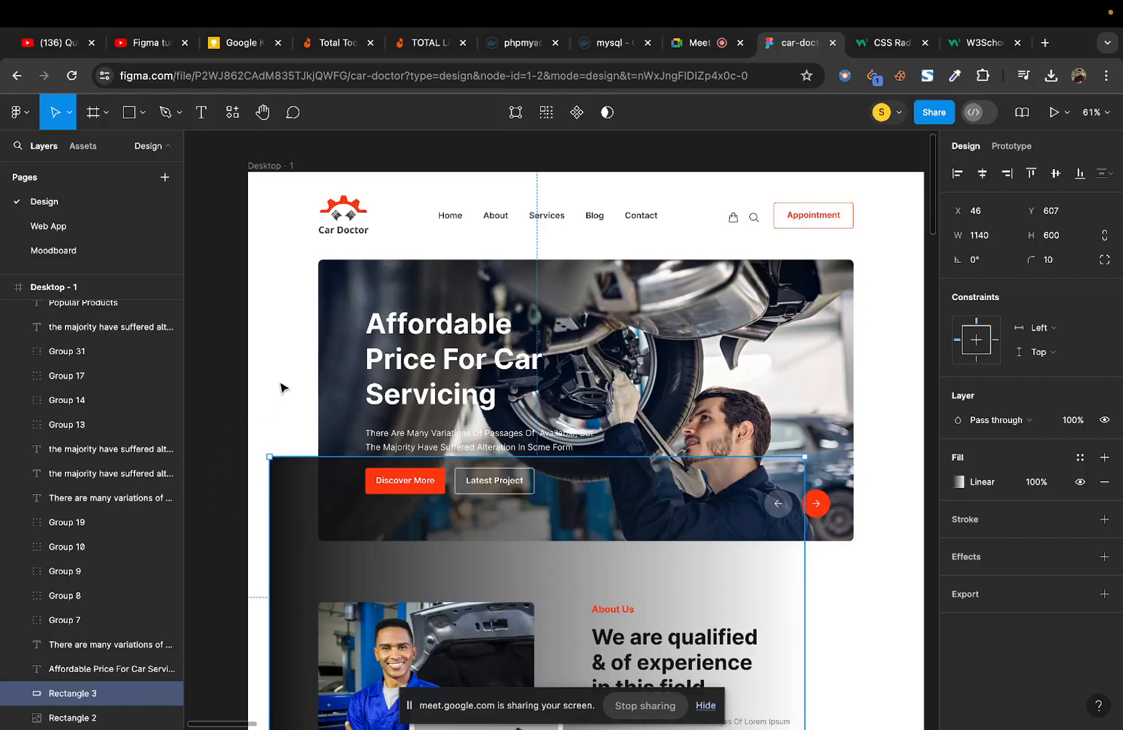
Step: Try moving the gradient overlay Rectangle 3 to X 100, Y 541, undo the move, and deselect it
left_click_drag(307, 542, 330, 514)
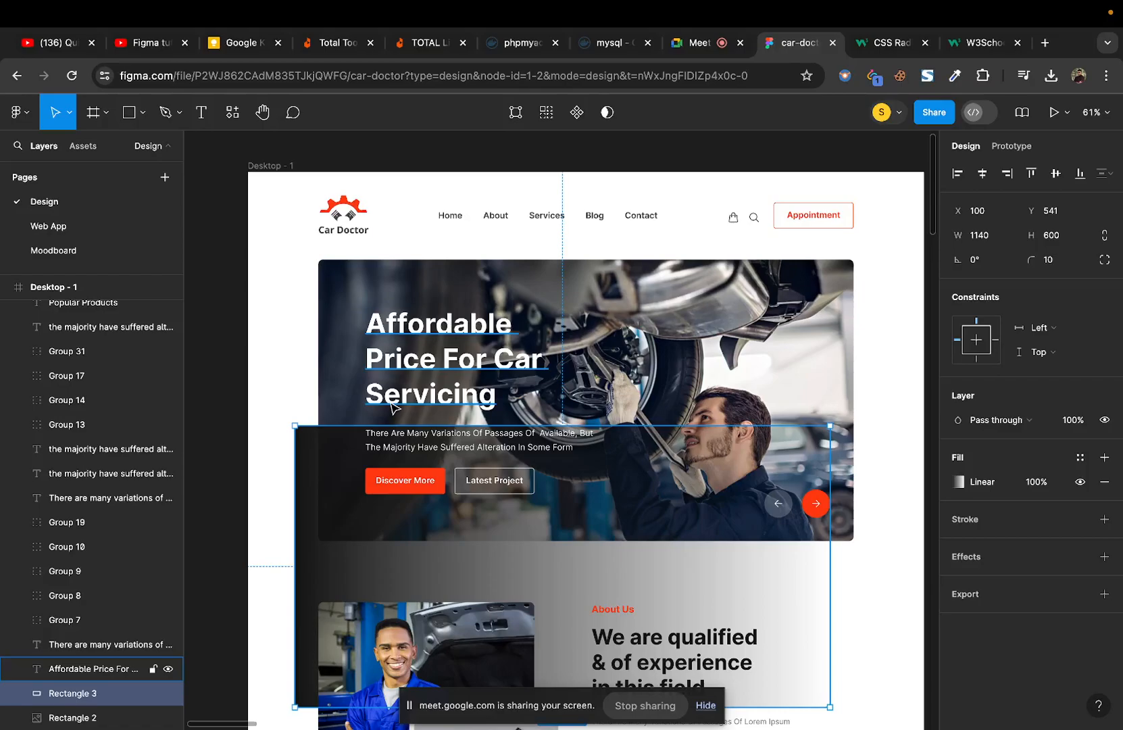
key("super+z")
key("Escape")
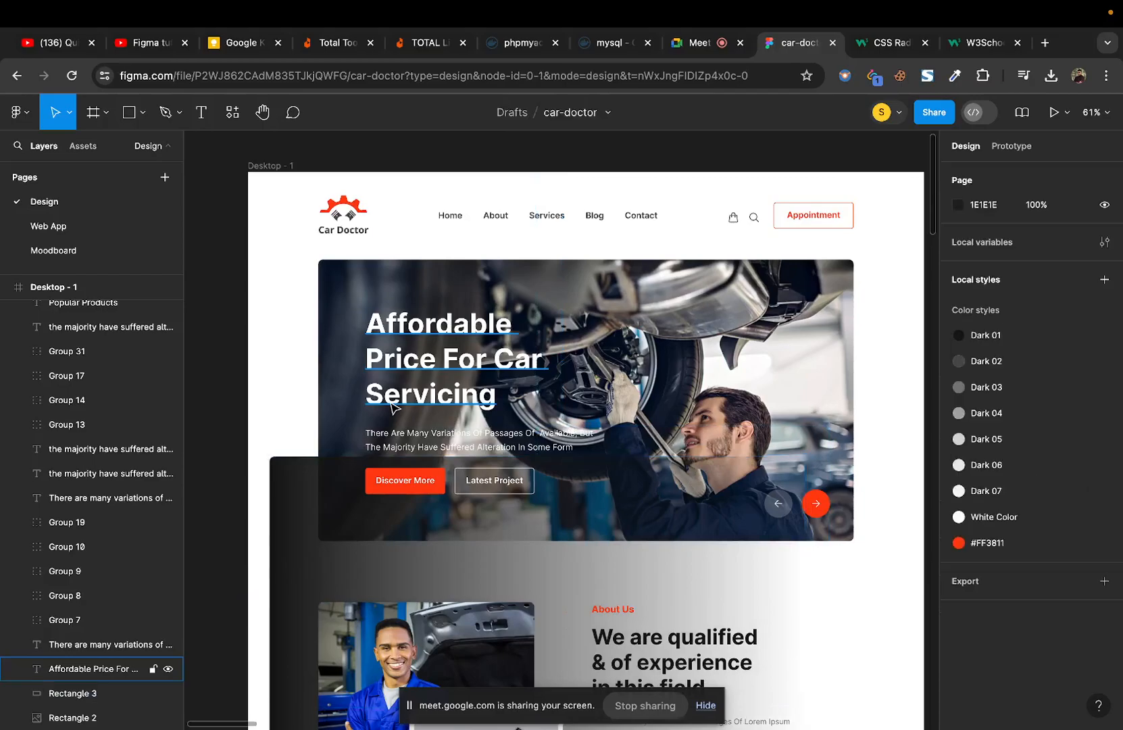
Step: Select the banner image Rectangle 2 behind the heading, view its image fill settings, and close them
left_click(393, 406)
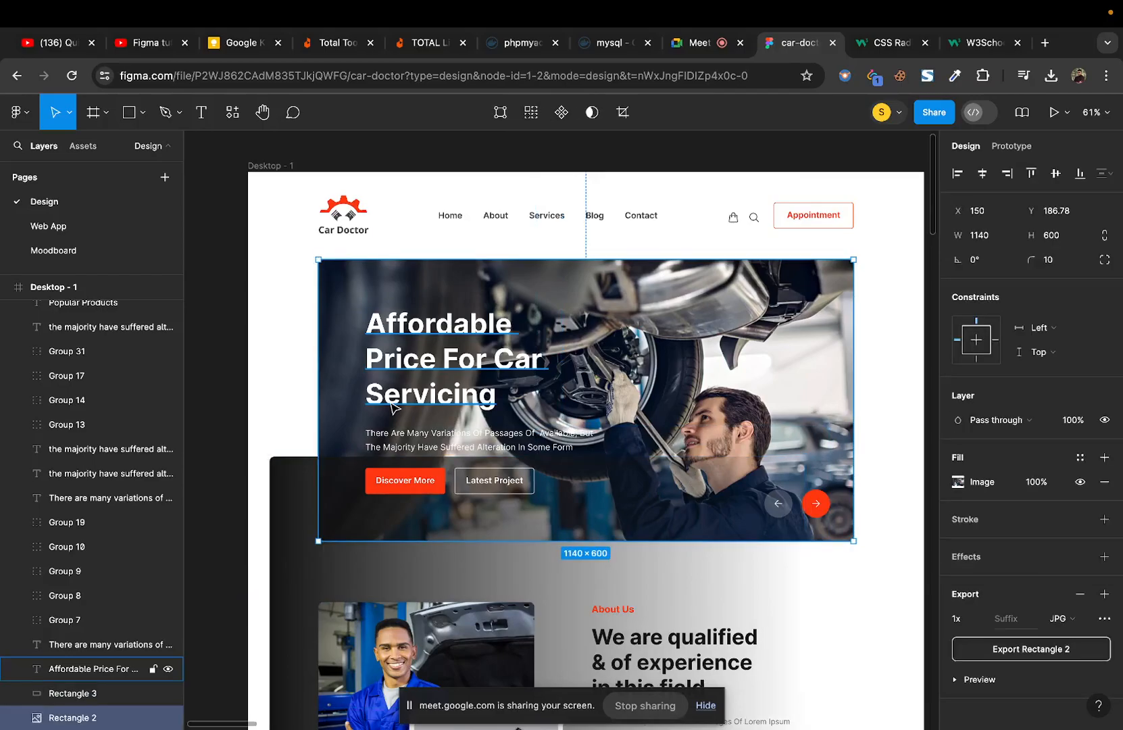
double_click(392, 406)
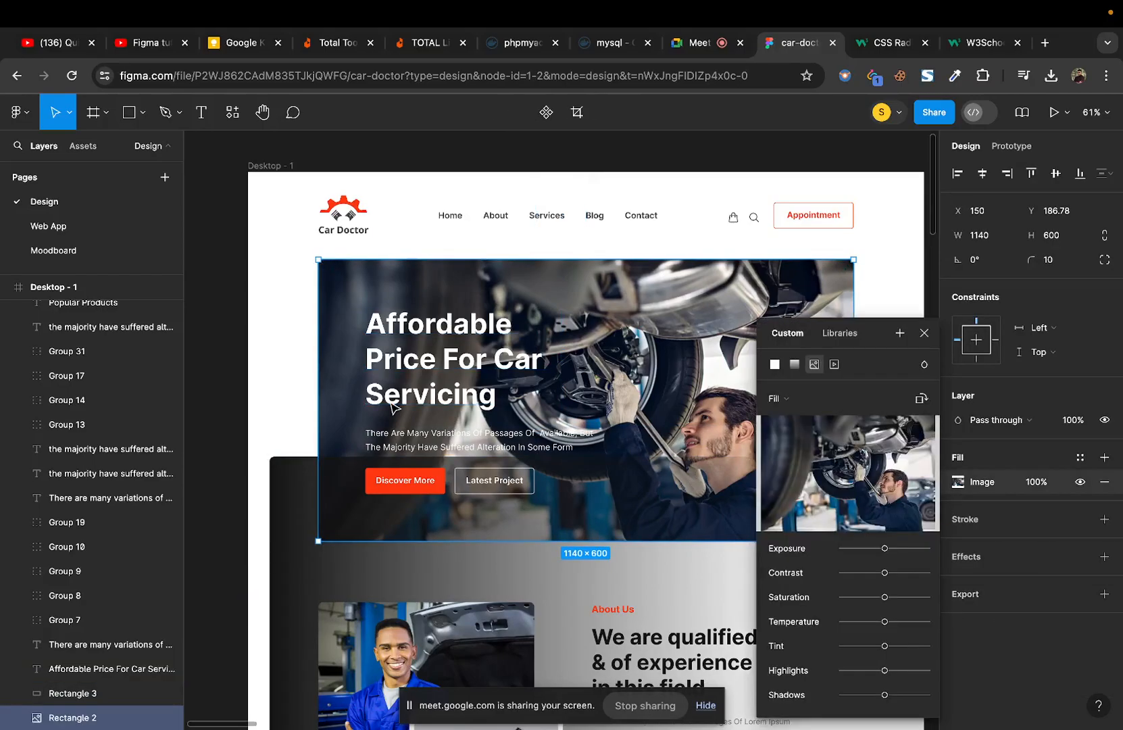
key("Escape")
Step: Undo the moves of the gradient overlay Rectangle 3 back to X 150, Y 186.78 over the banner image, and deselect it
left_click(392, 406)
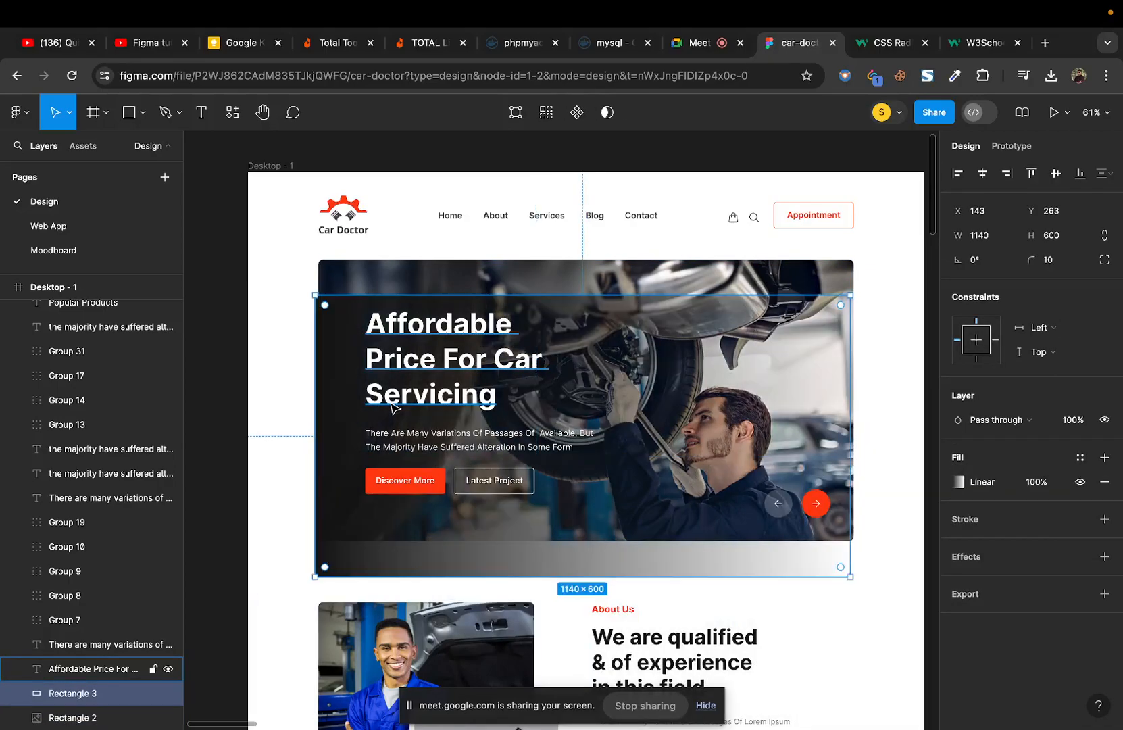
left_click_drag(393, 406, 312, 642)
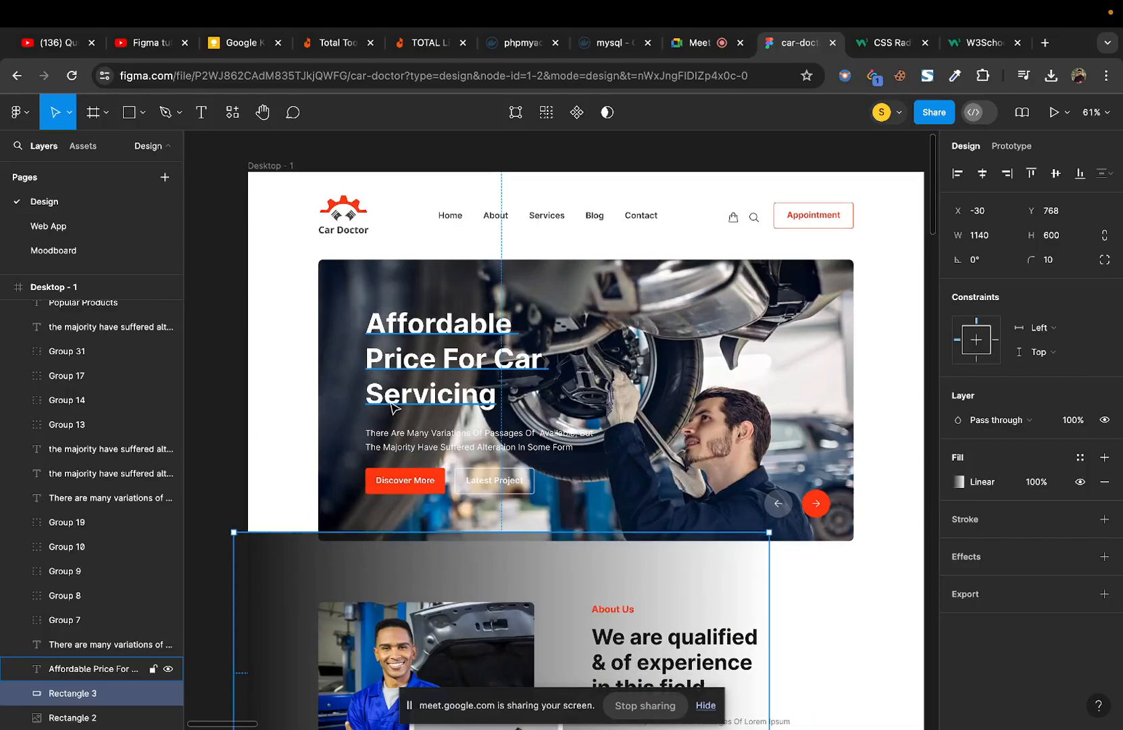
key("super+z")
key("super+z")
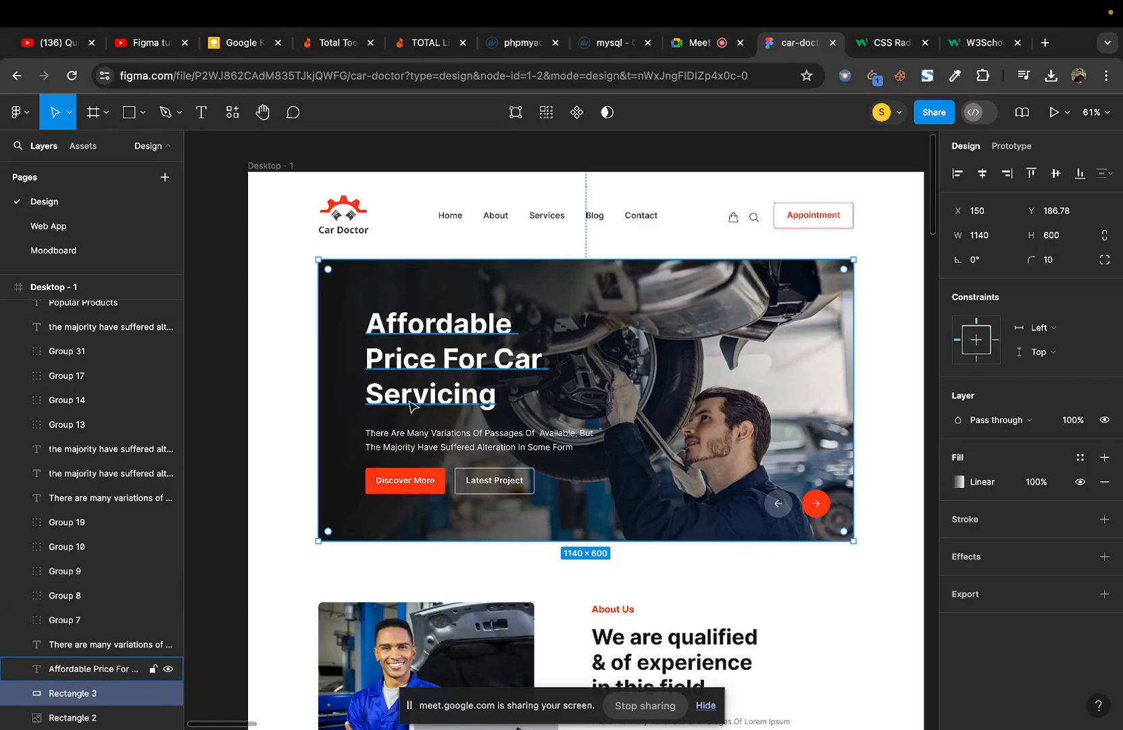
key("Escape")
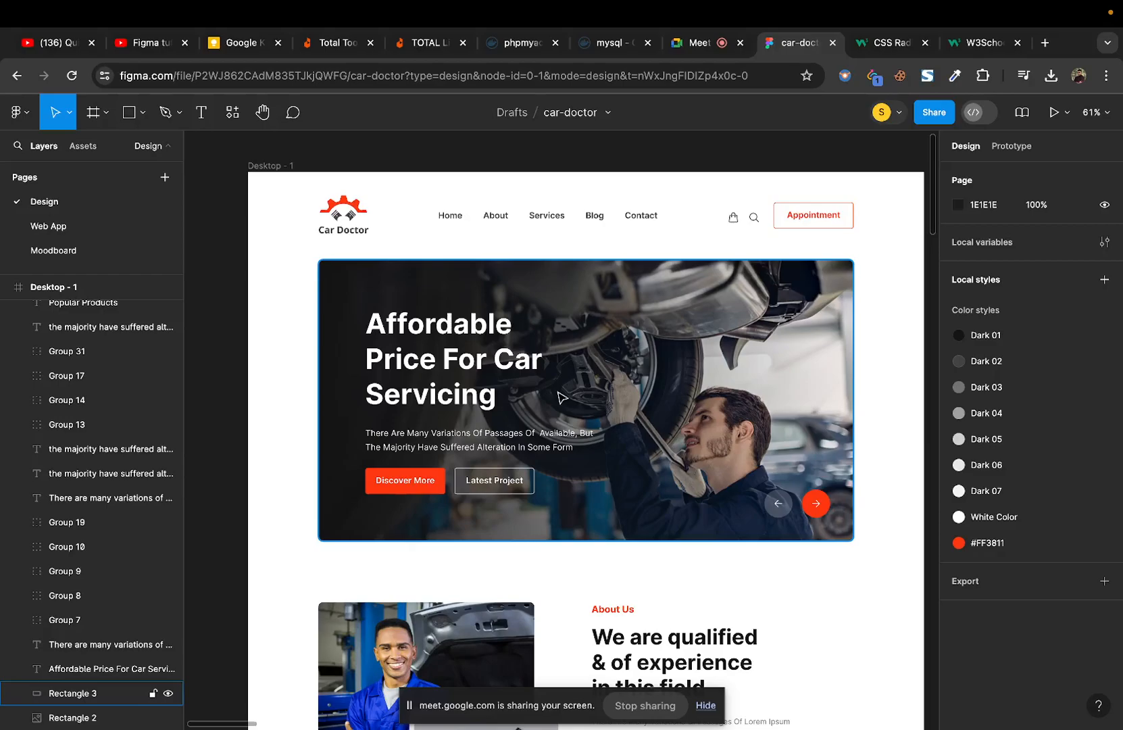
Step: Try moving the gradient overlay Rectangle 3 off the banner to X -40, Y 542, deselect it, and undo the move
left_click_drag(712, 294, 626, 466)
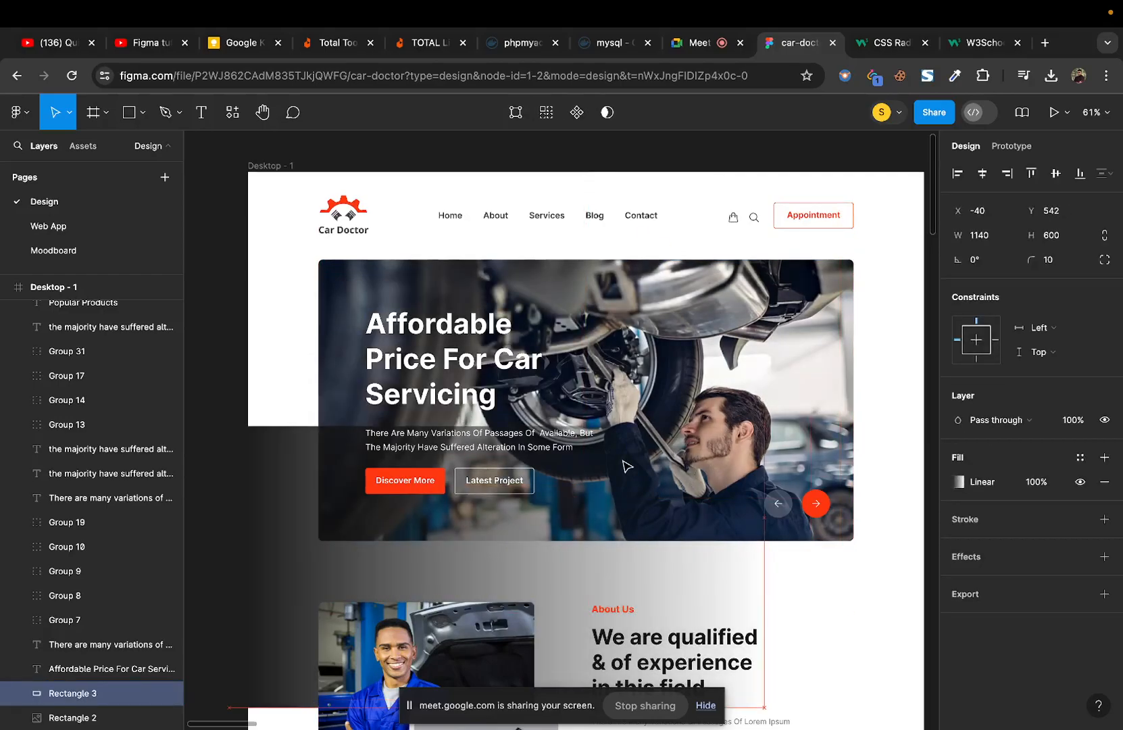
left_click(298, 317)
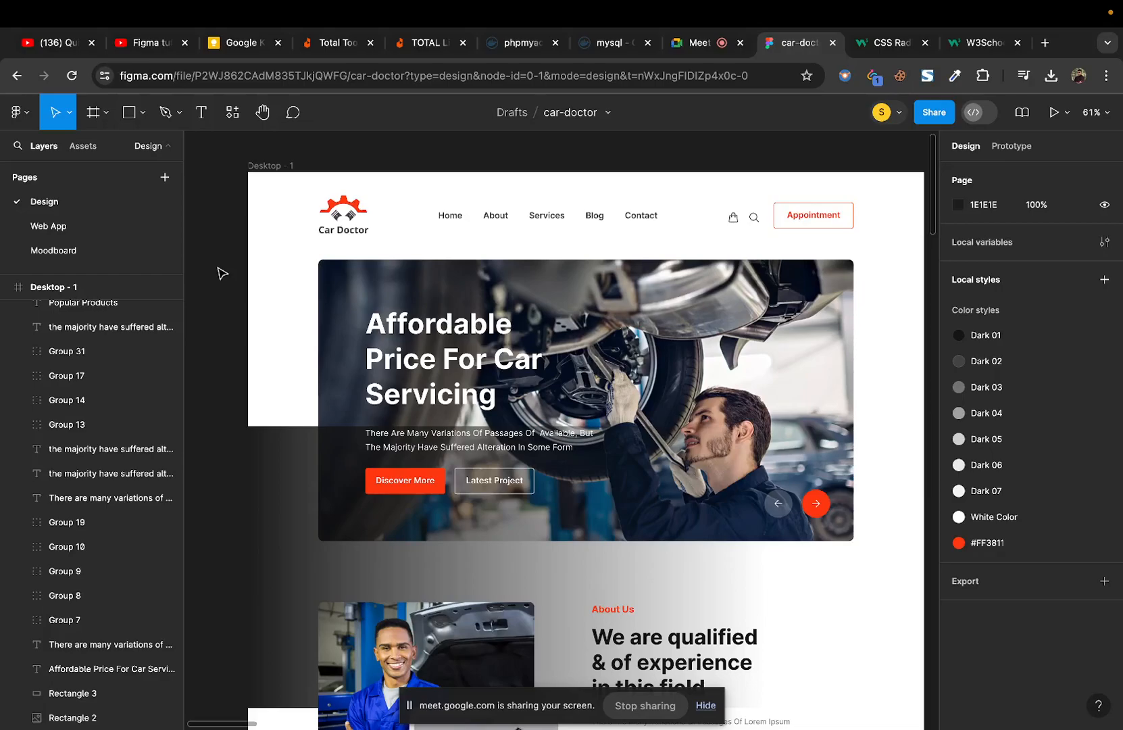
key("super+z")
key("super+z")
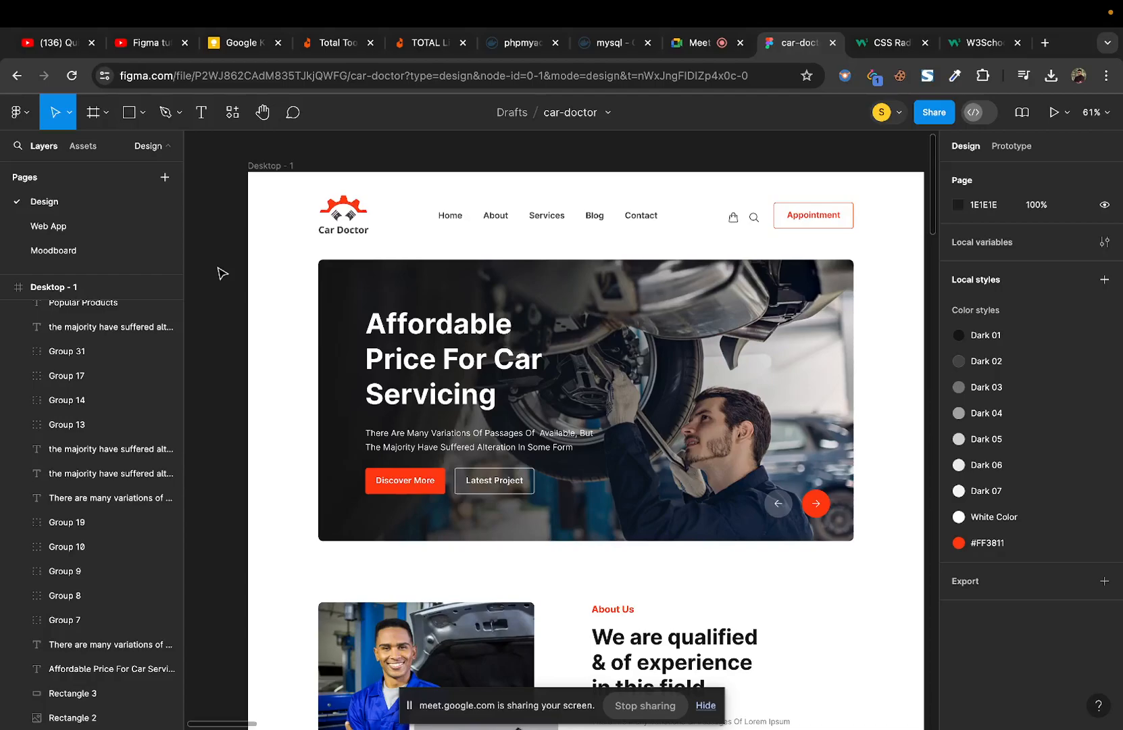
Step: View the exported Rectangle 2.jpg from the recent downloads, close it, and return to the car-doctor file
key("ctrl+Left")
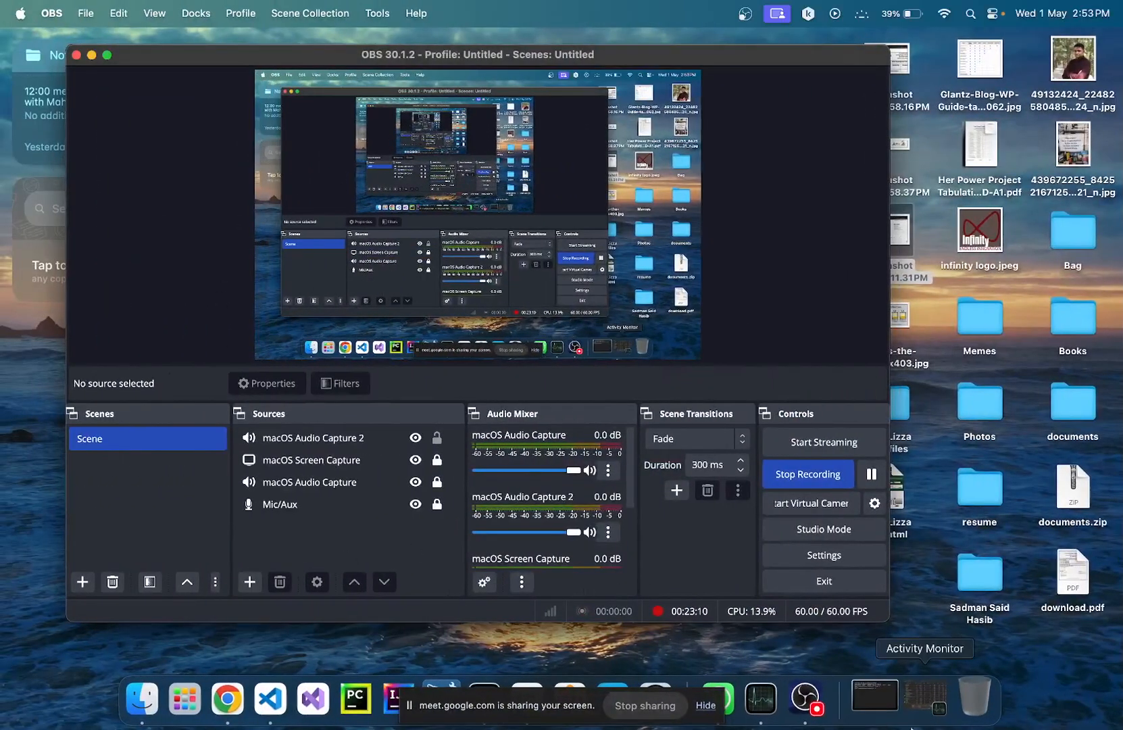
key("ctrl+Right")
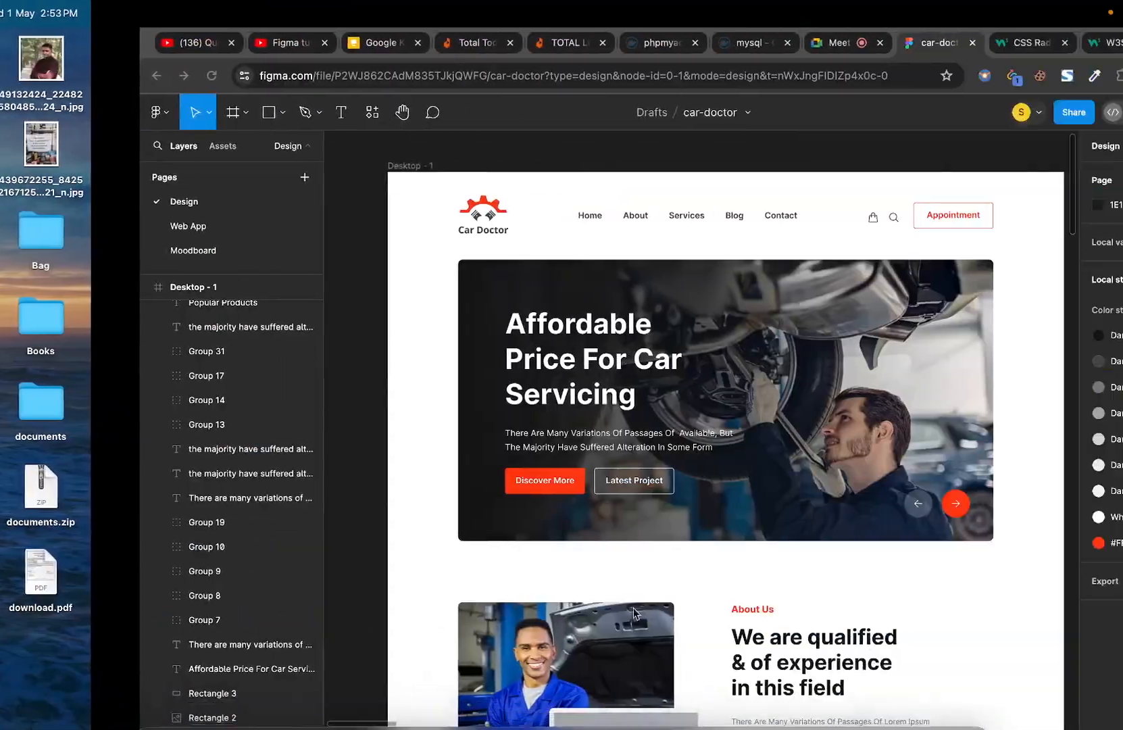
left_click(1051, 75)
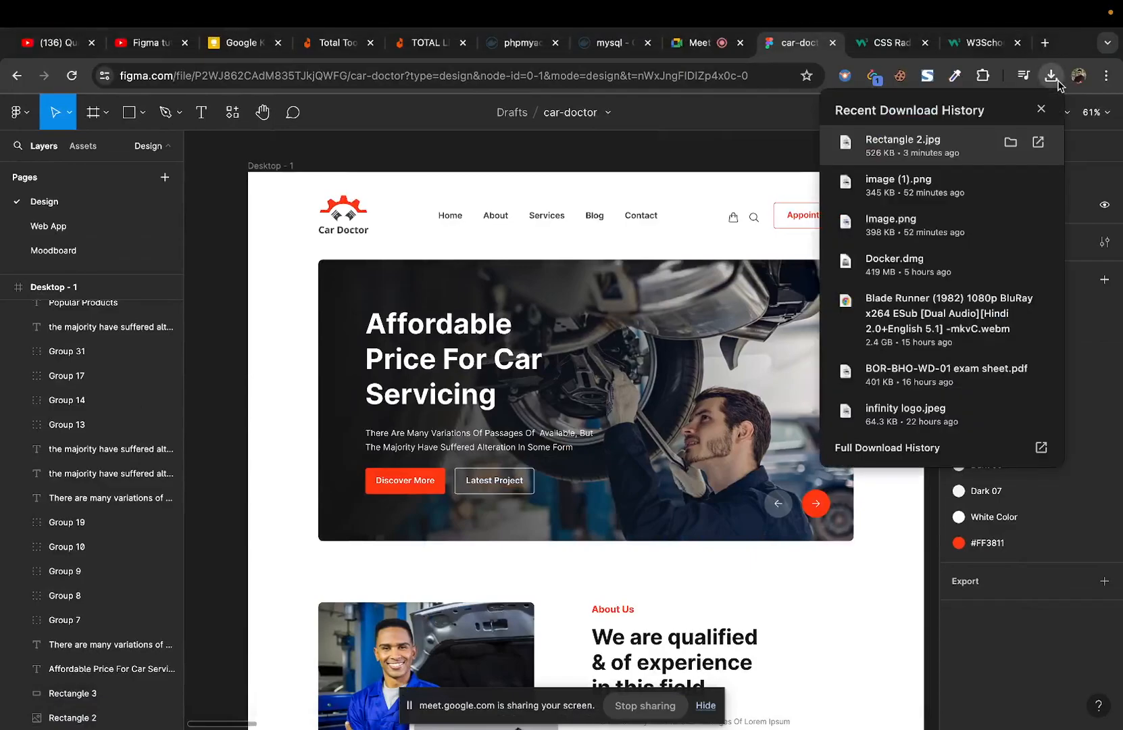
left_click(906, 141)
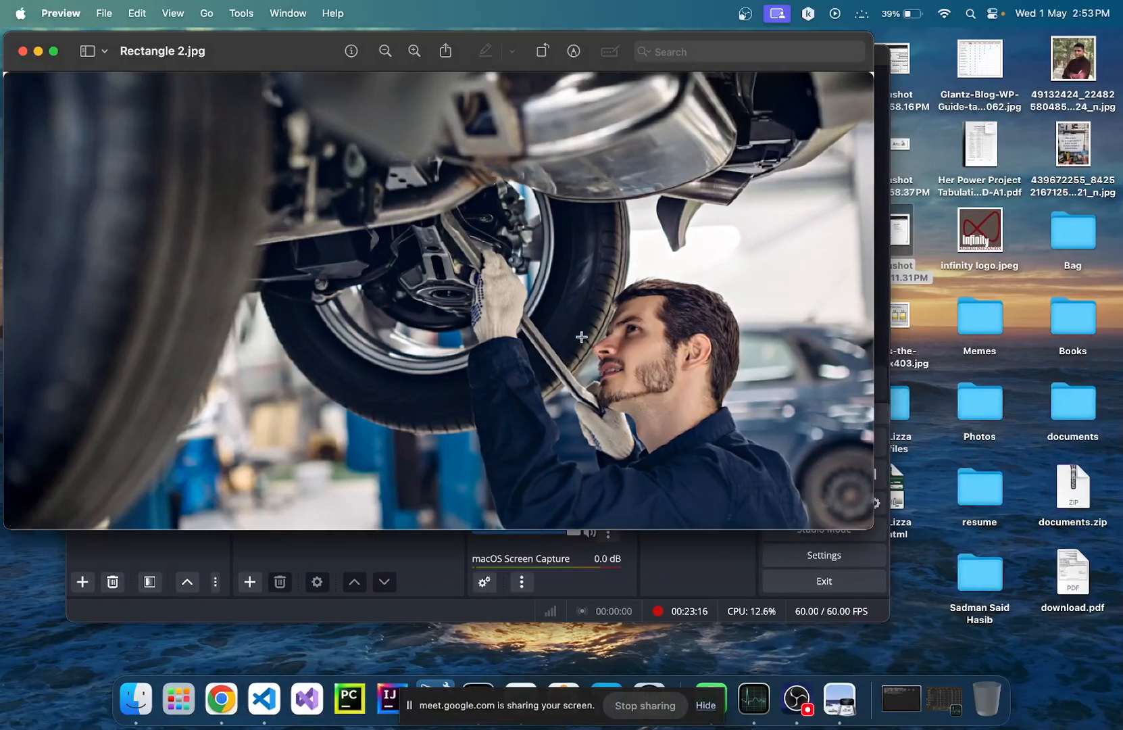
left_click_drag(296, 60, 371, 104)
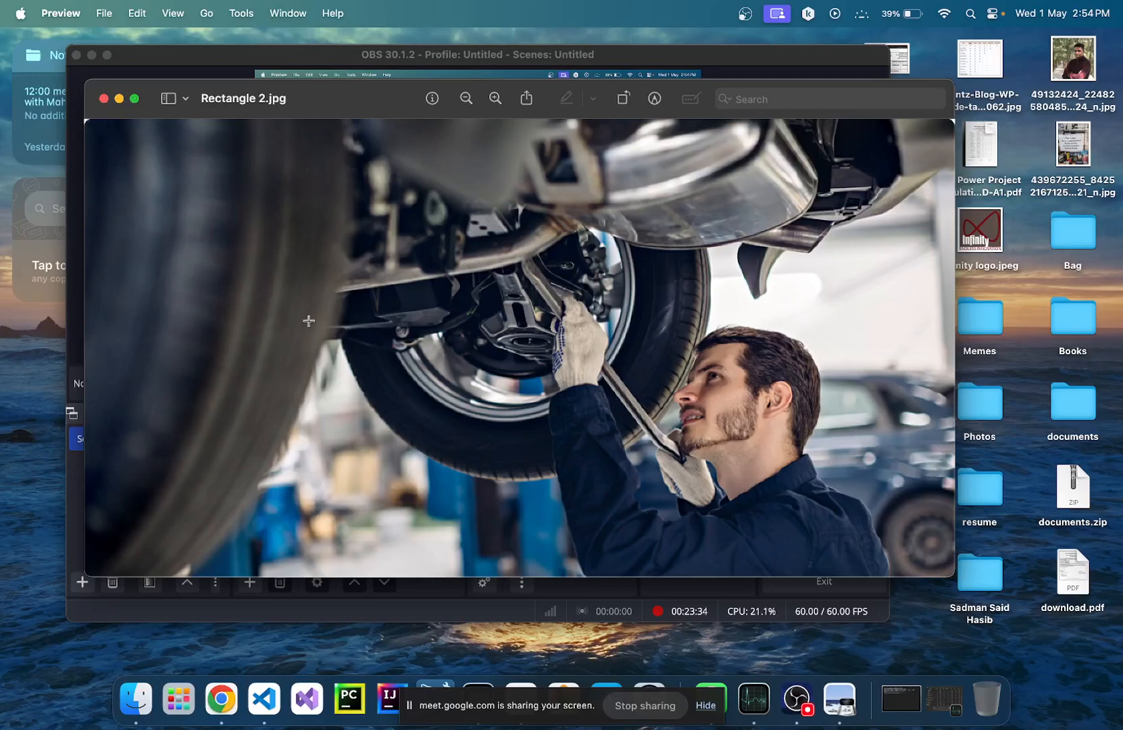
left_click(102, 99)
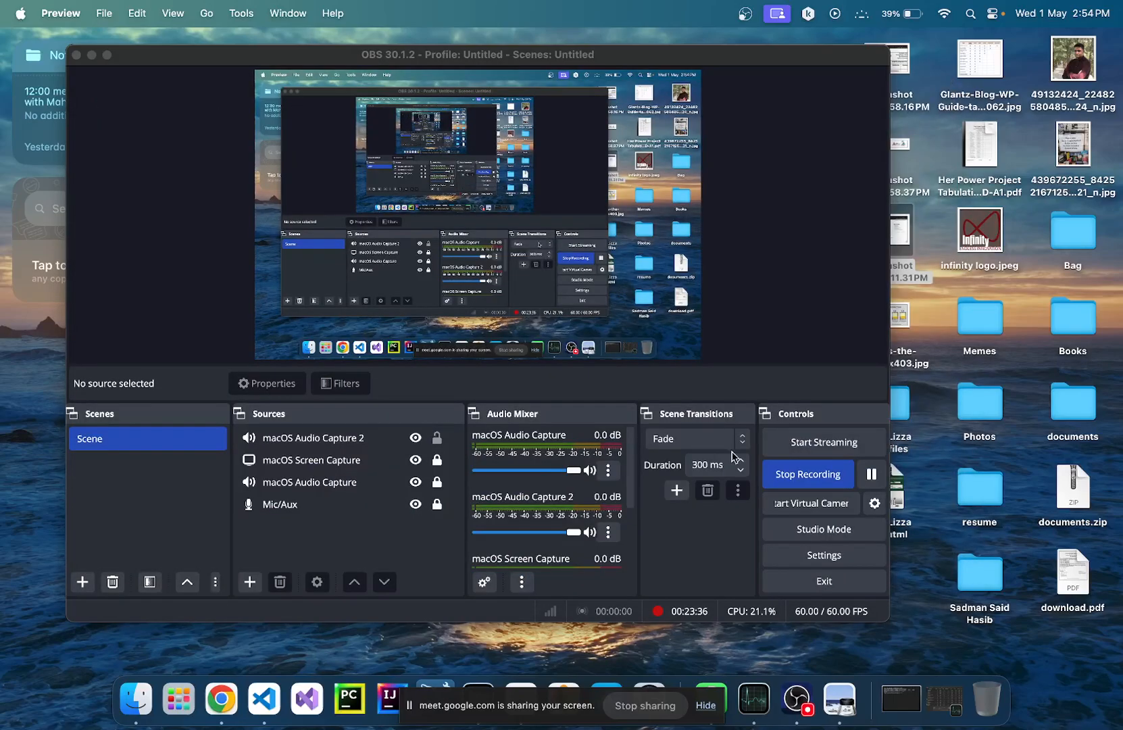
key("ctrl+Right")
Step: Examine the sections of the Desktop - 1 design from the banner down to the testimonials and footer
scroll(737, 458, "down", 5)
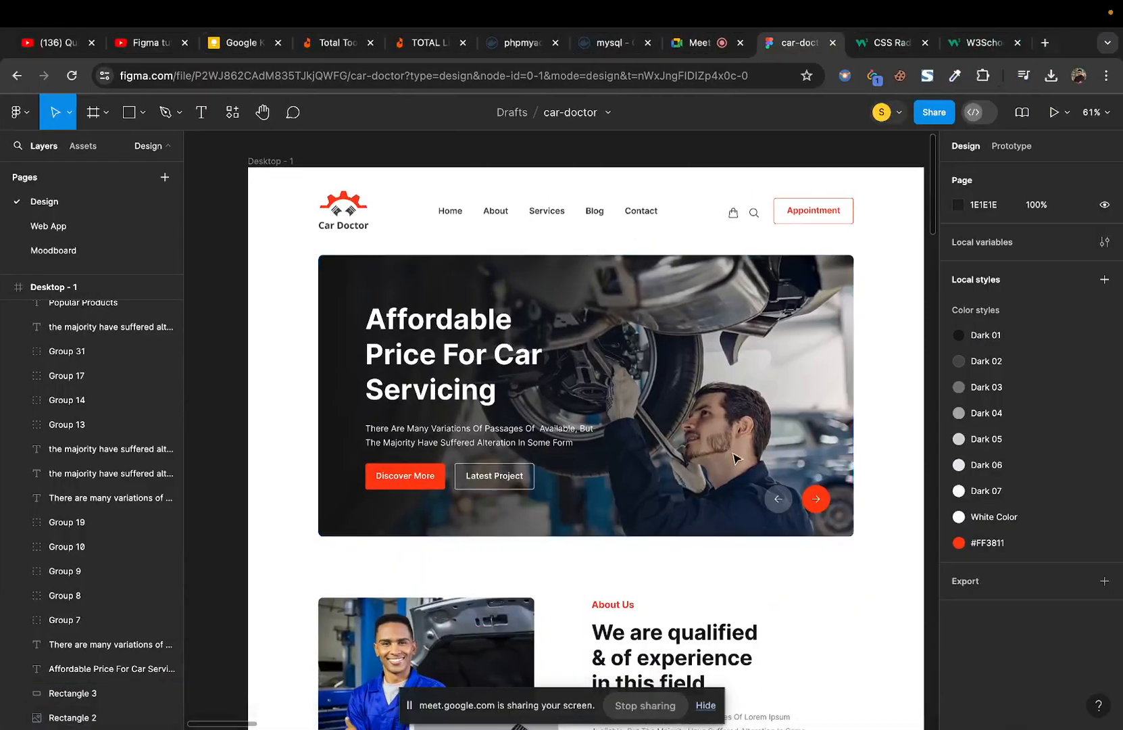
scroll(735, 458, "down", 1)
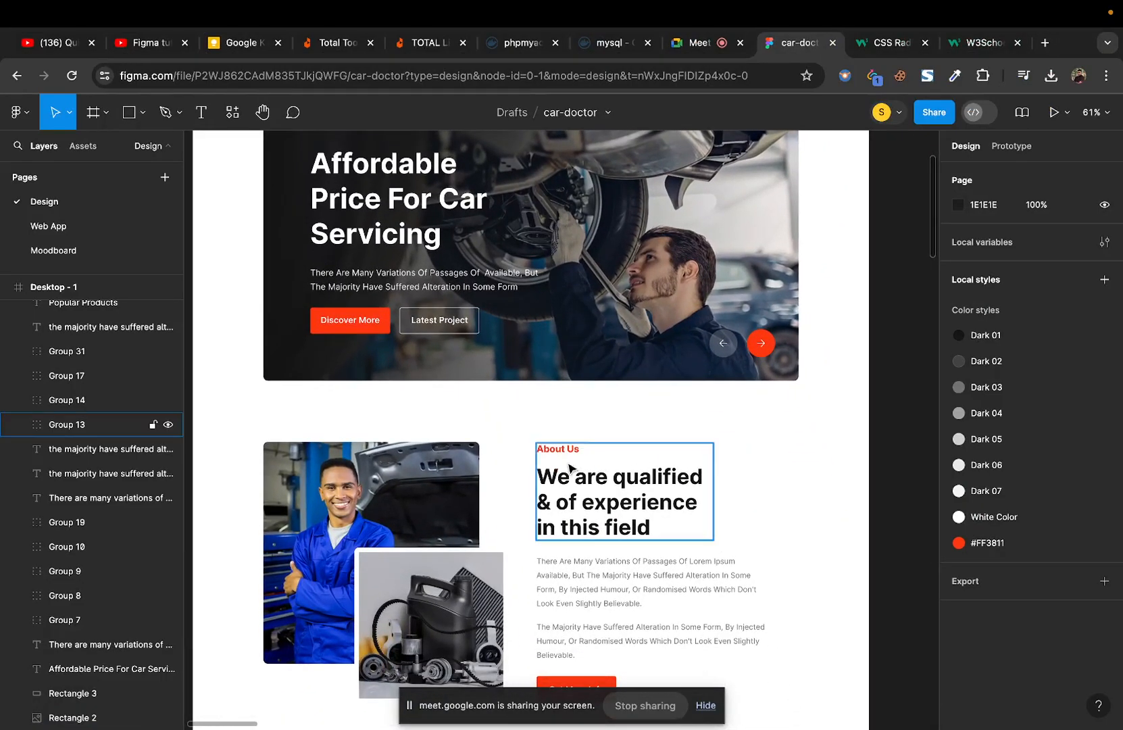
scroll(419, 478, "down", 5)
scroll(419, 478, "down", 15)
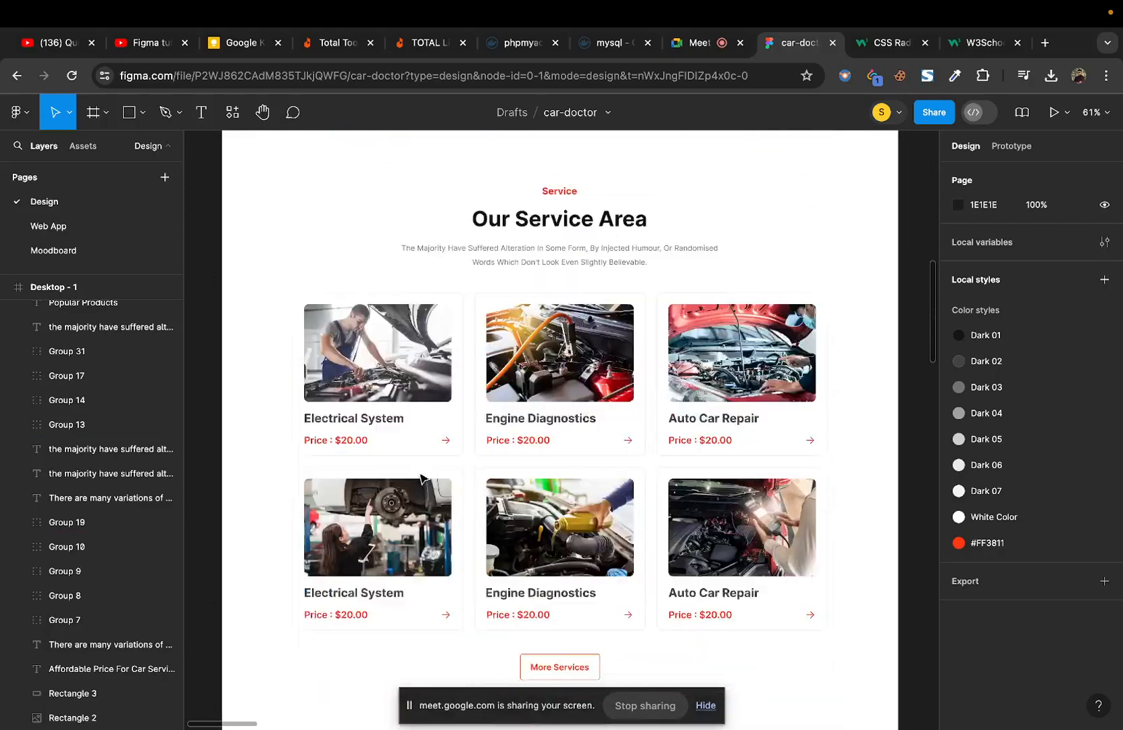
scroll(419, 478, "down", 20)
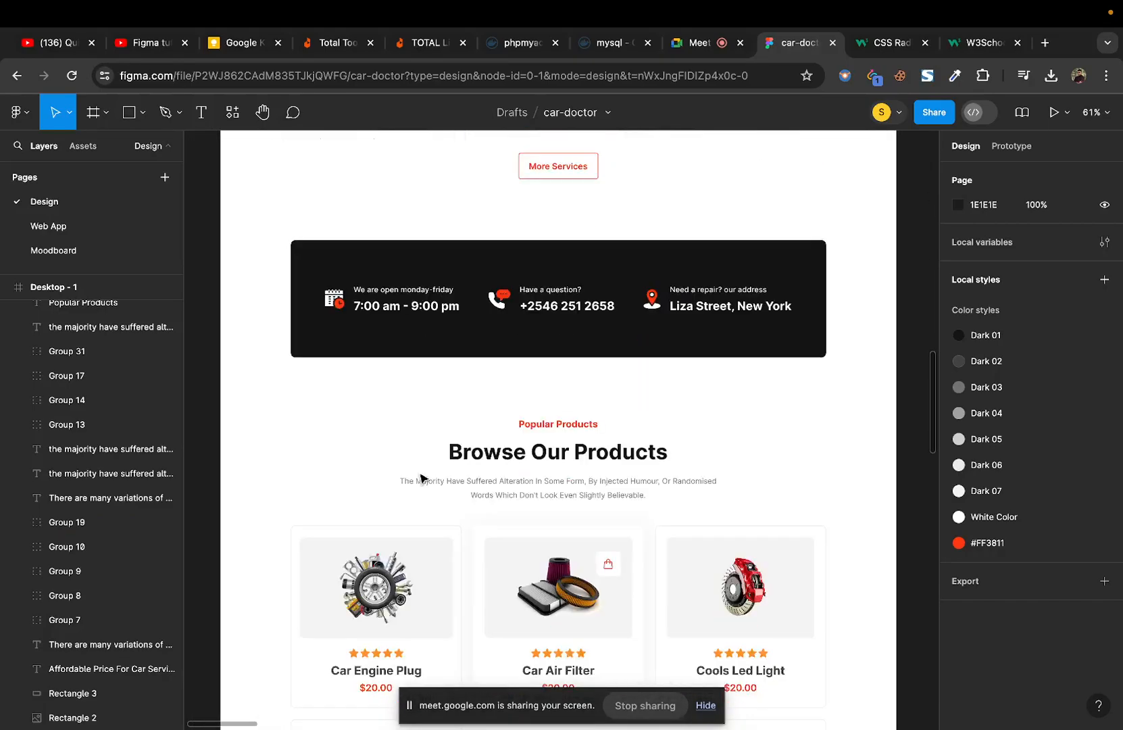
scroll(419, 478, "down", 5)
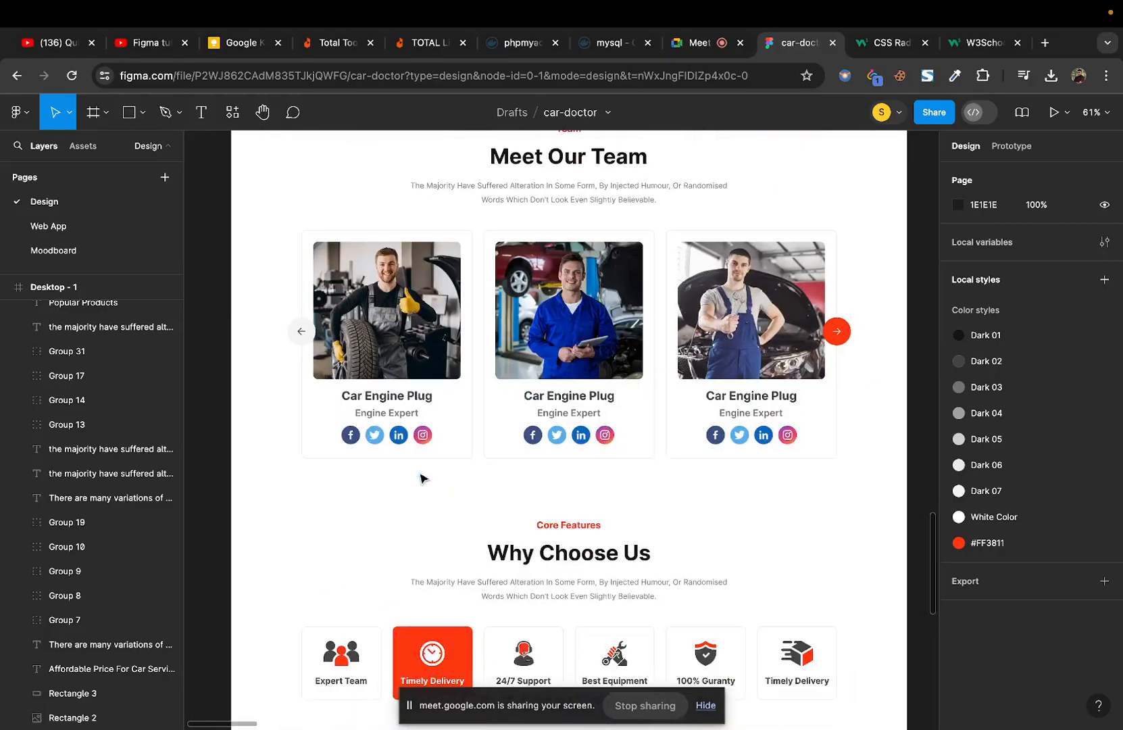
scroll(419, 477, "down", 10)
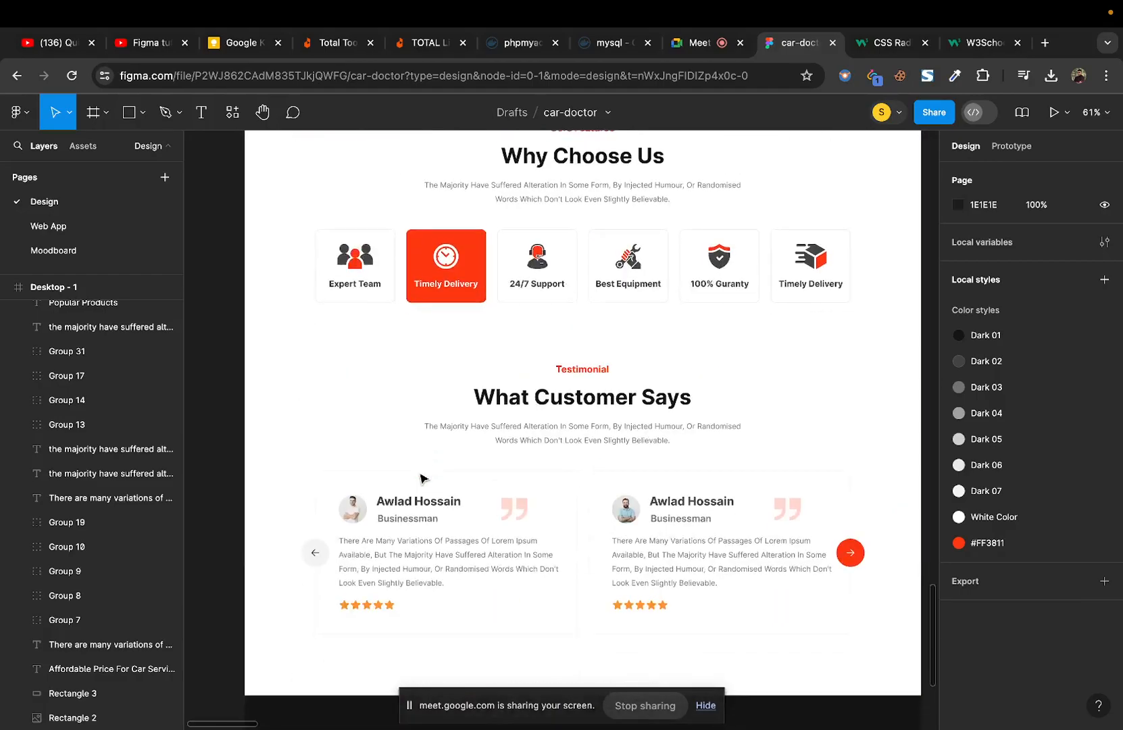
scroll(423, 479, "down", 3)
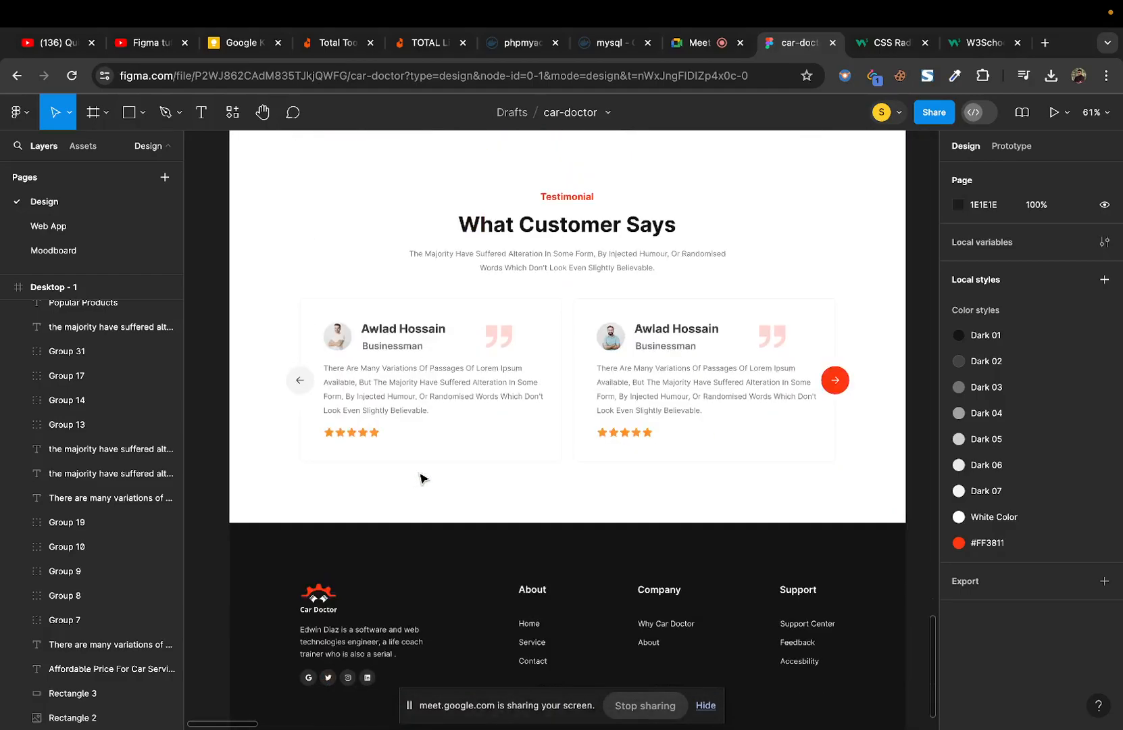
Step: Select the quote icon in the first testimonial card, and inspect the right-hand Vector shape inside it
scroll(419, 478, "up", 5)
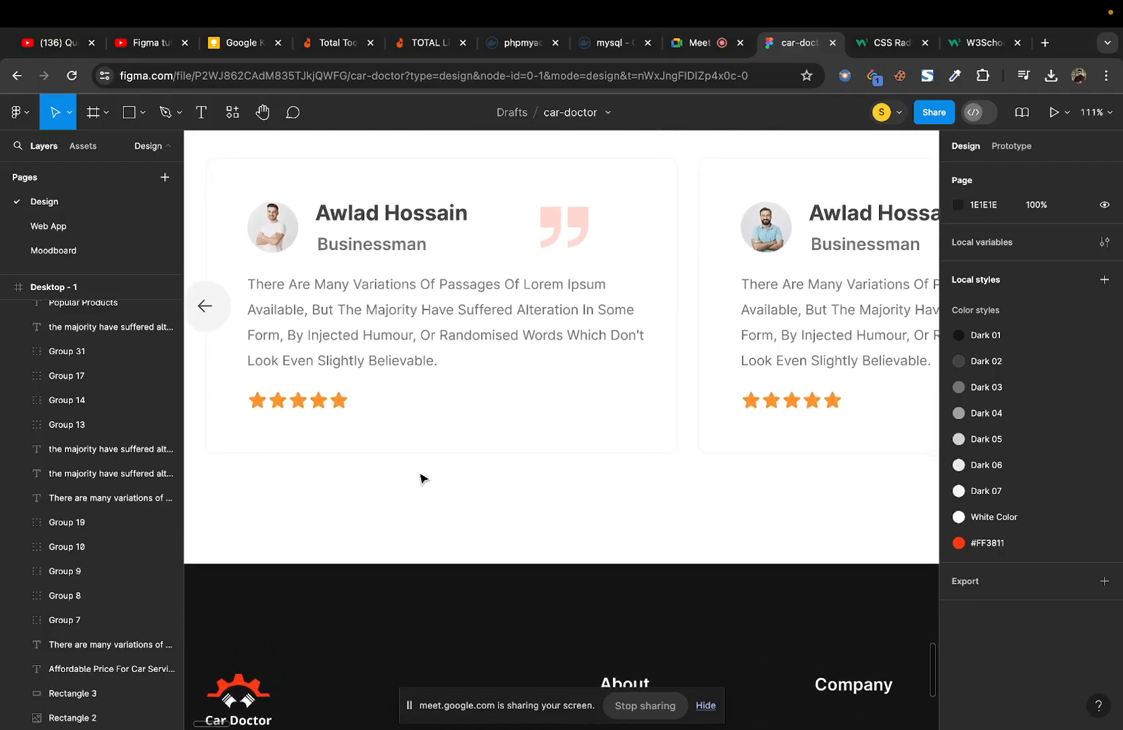
left_click(554, 221)
double_click(550, 224)
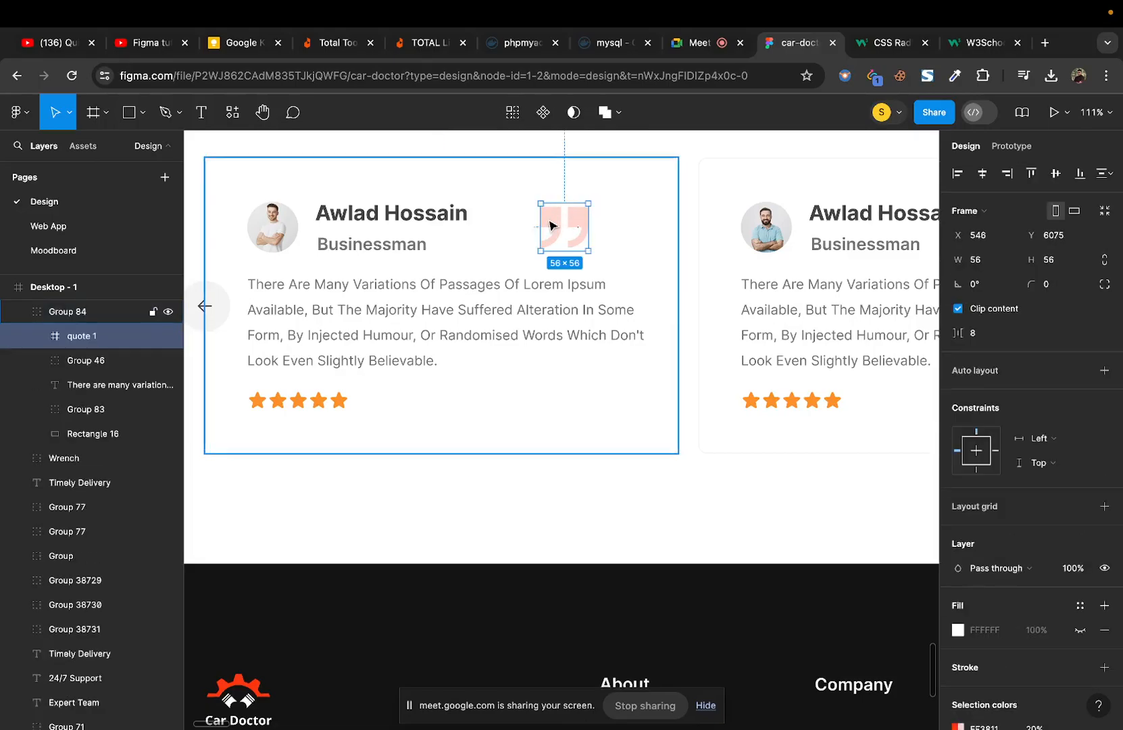
double_click(551, 223)
left_click(586, 220)
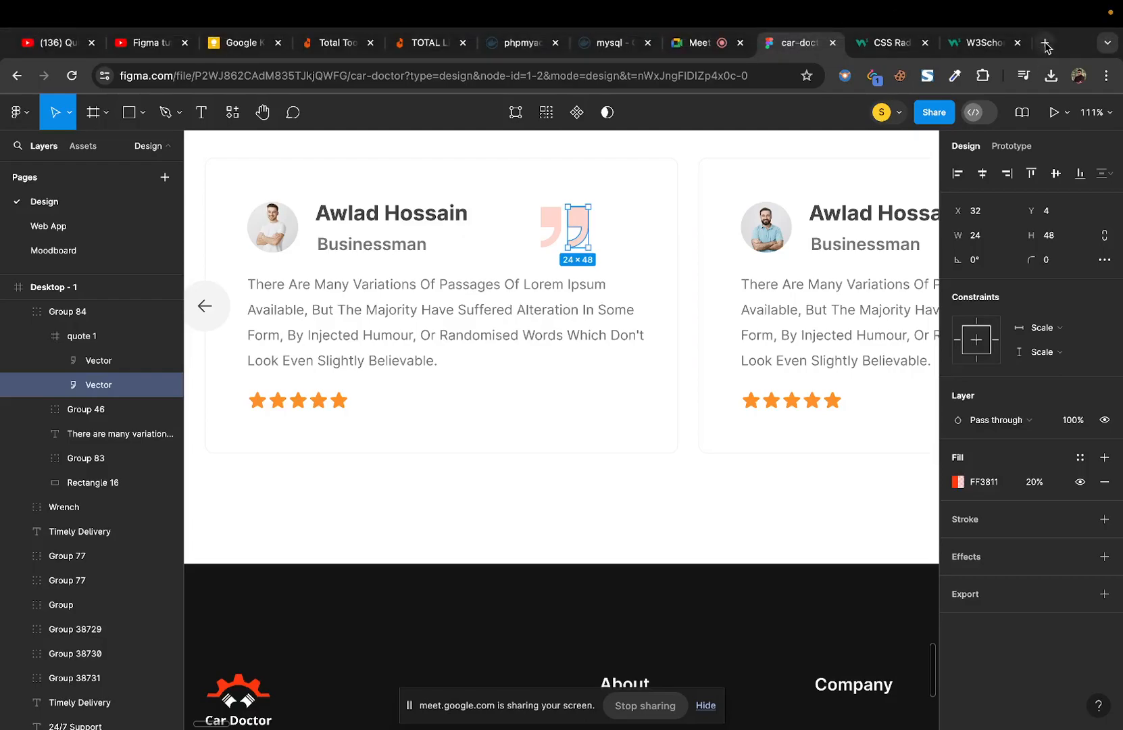
Step: Try entering a quotation mark in the Google search box of a new browser tab, erase it, and return to the car-doctor file
key("super+t")
left_click(433, 360)
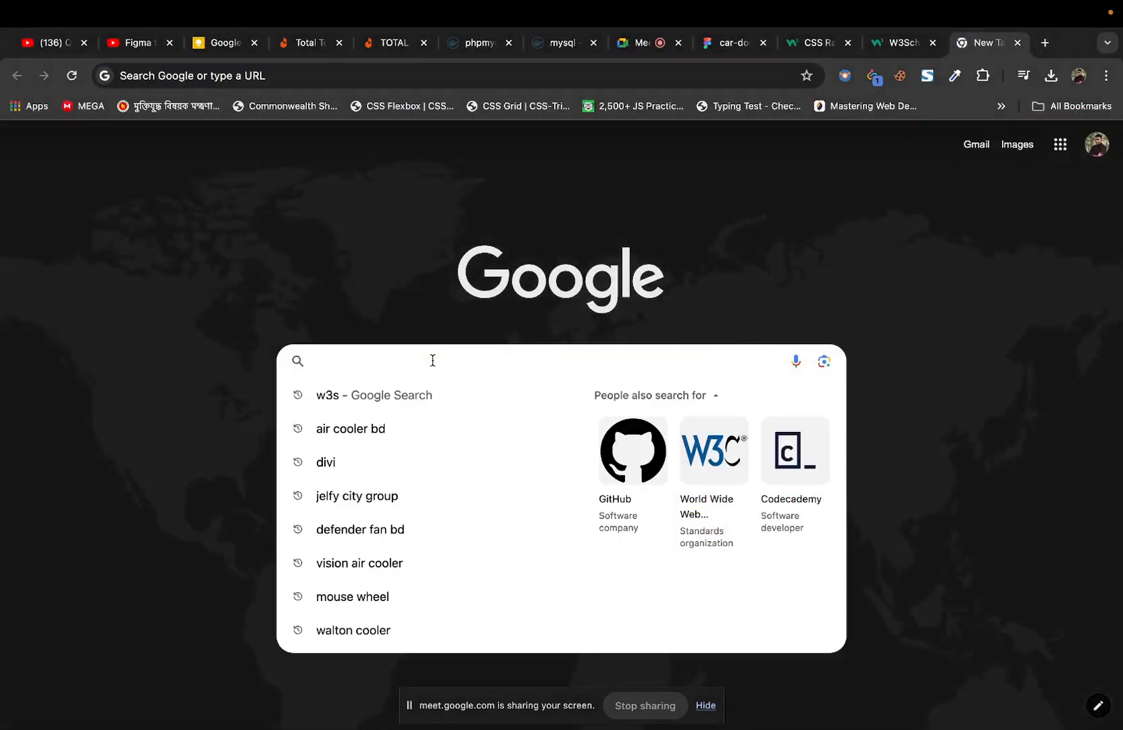
type("\"")
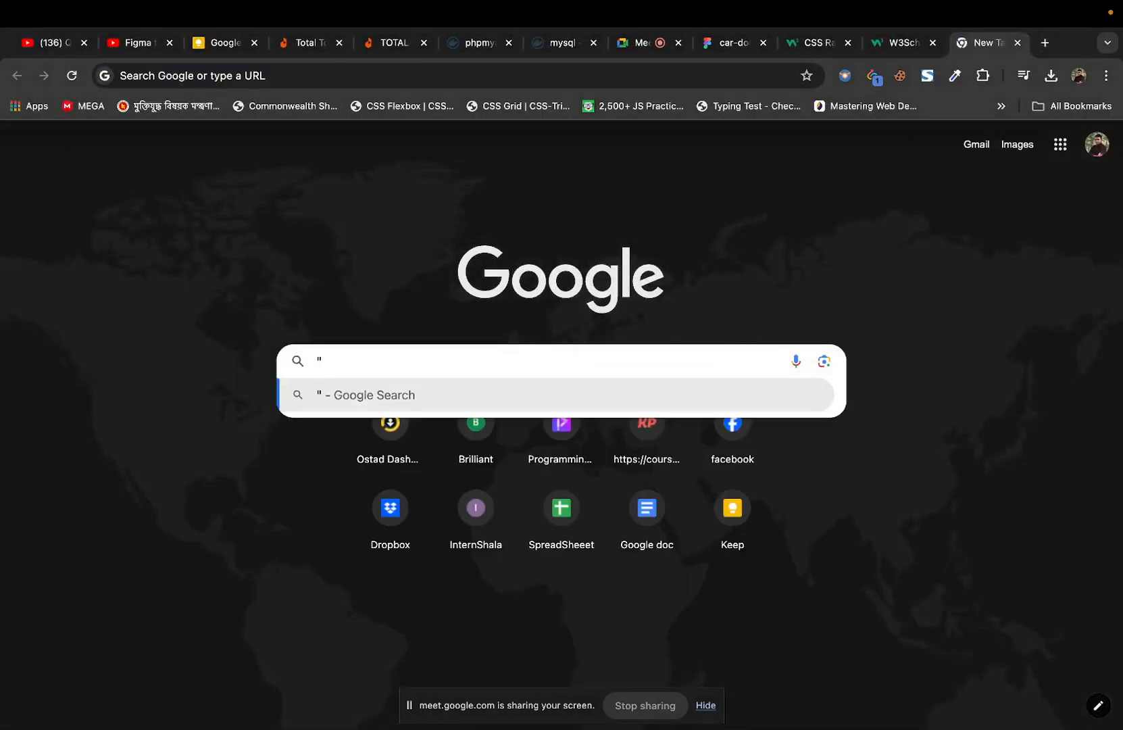
key("BackSpace")
type("\"")
key("BackSpace")
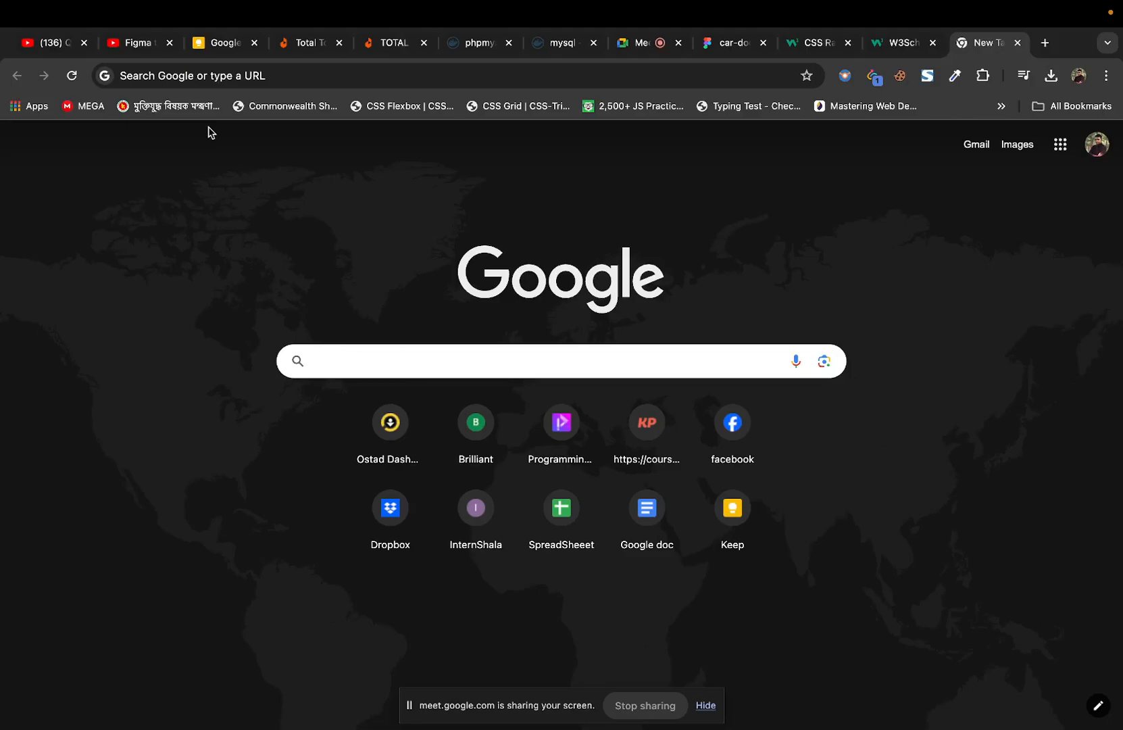
left_click(725, 53)
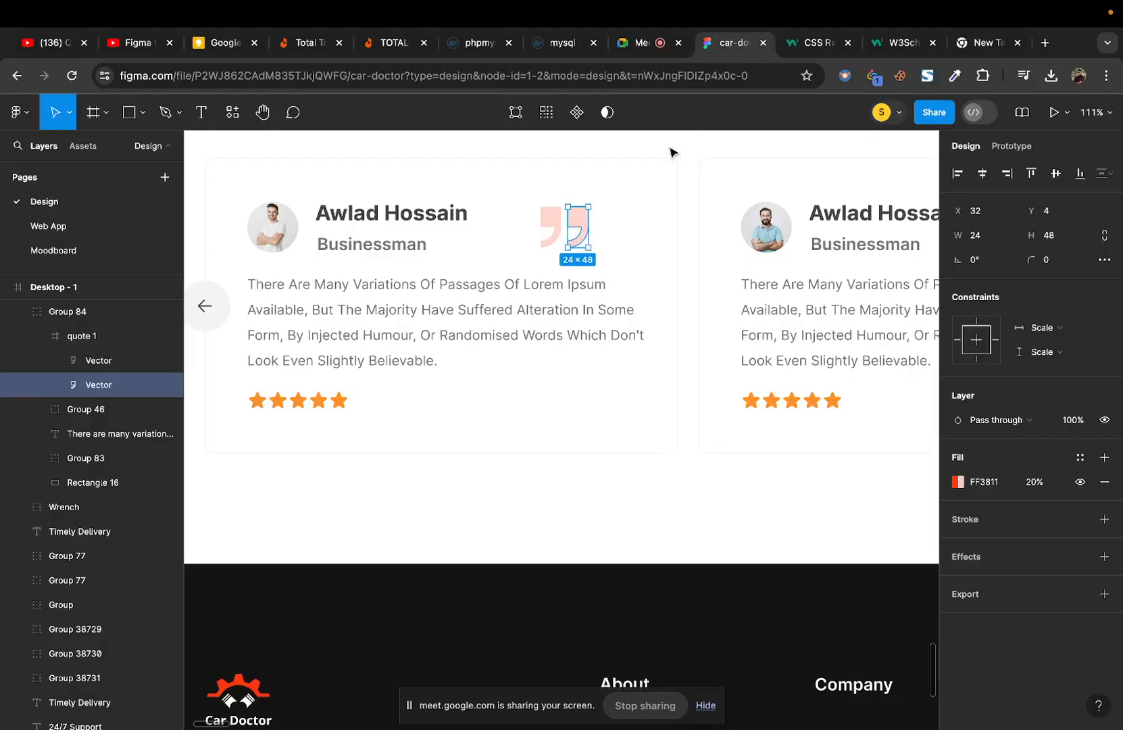
Step: Deselect the quote shape and select the paragraph text in the first testimonial card to view its text properties
left_click(688, 149)
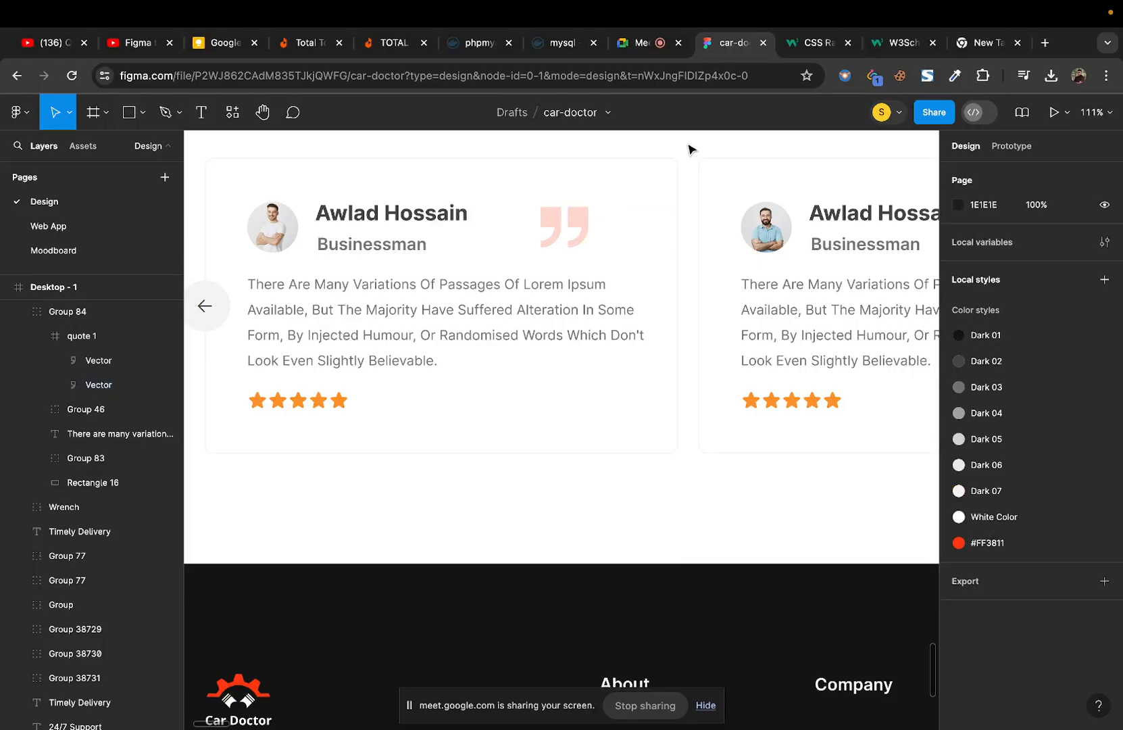
left_click(351, 324)
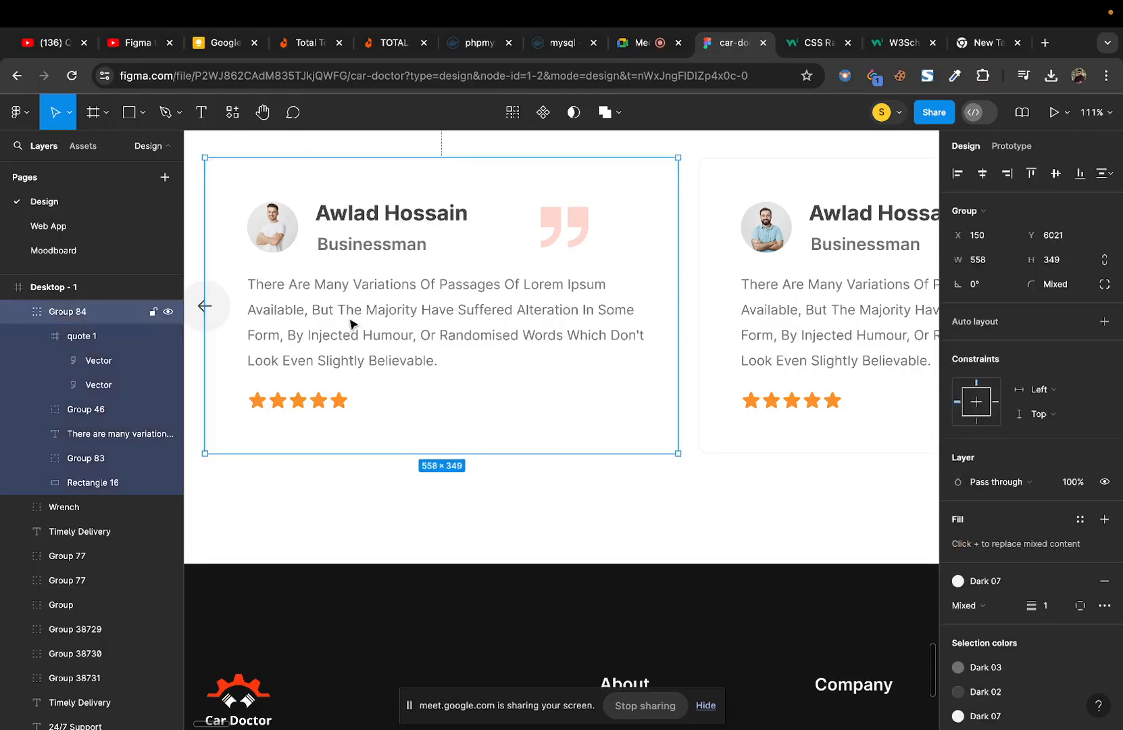
double_click(353, 313)
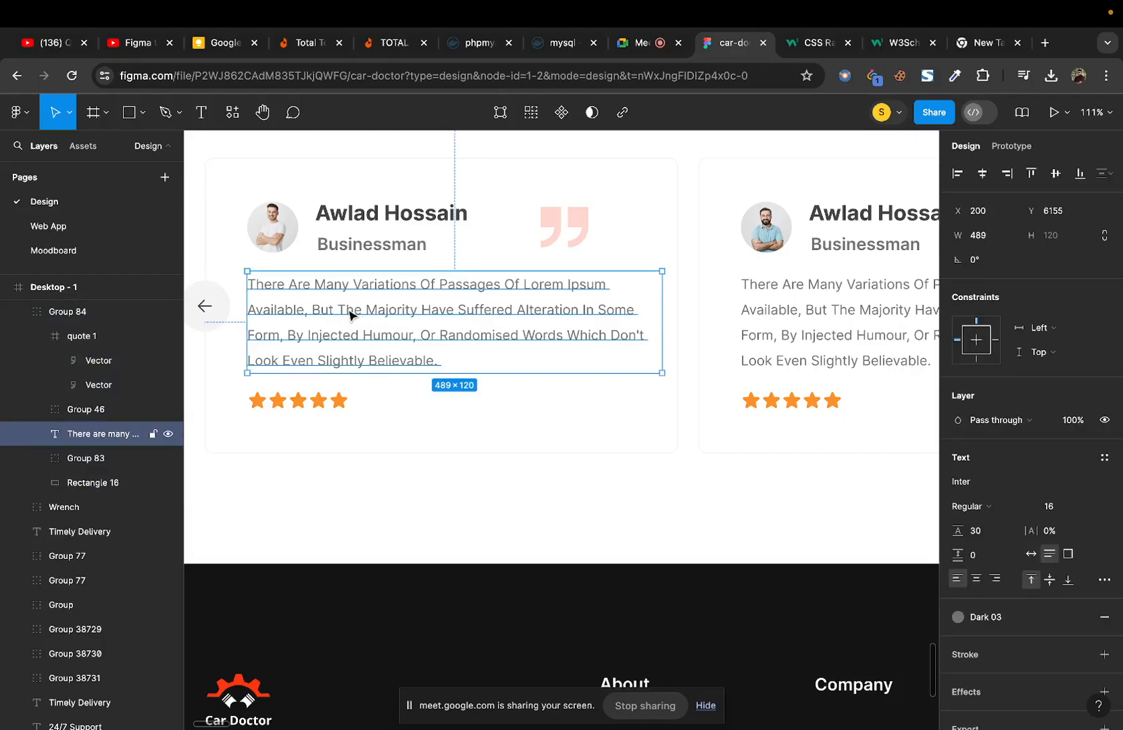
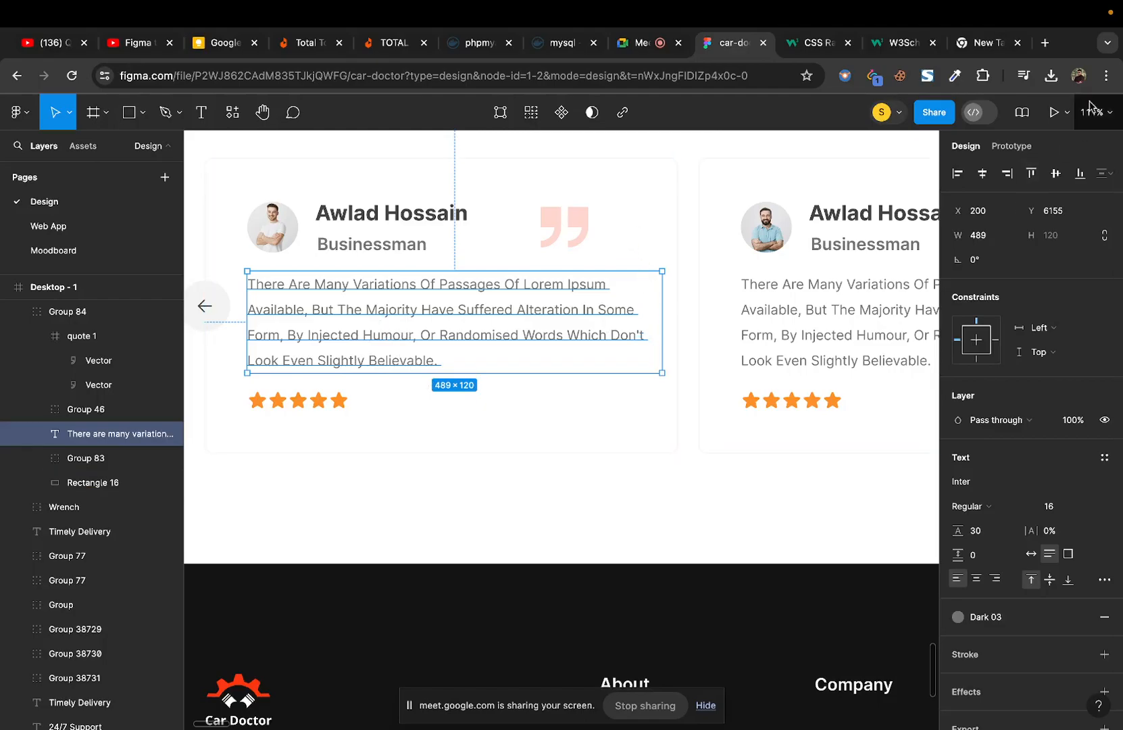
Step: Start a web search for "svg" in a new browser tab
left_click(1043, 44)
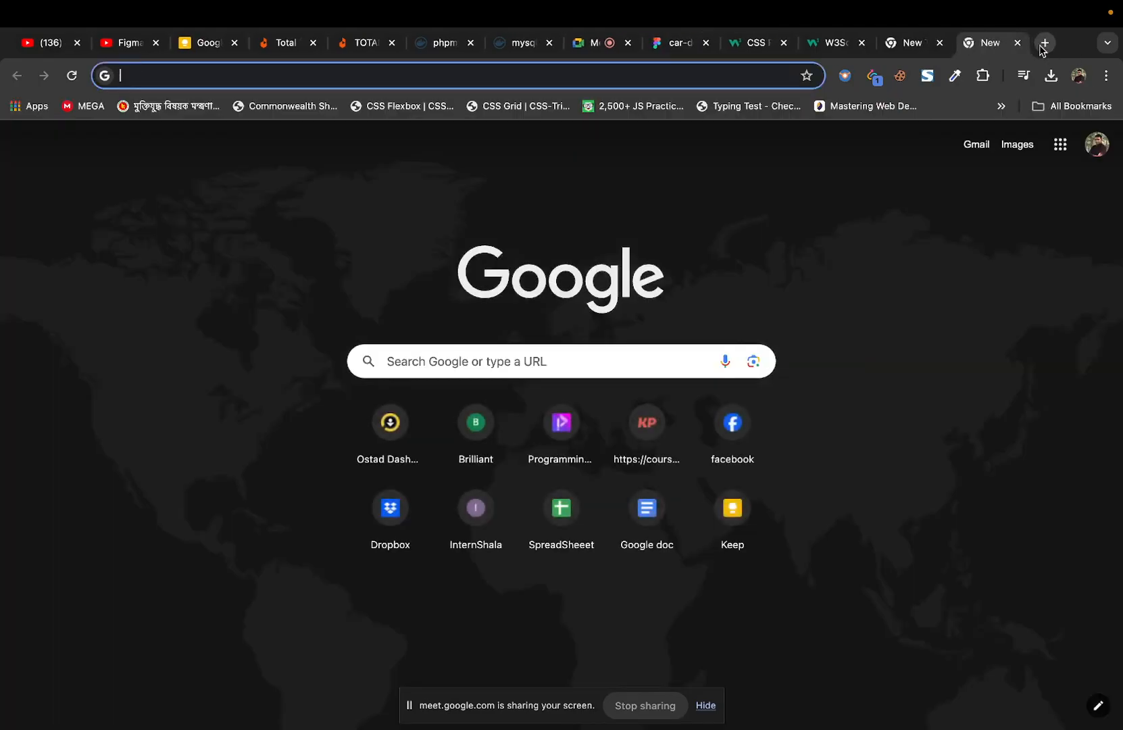
type("svg ")
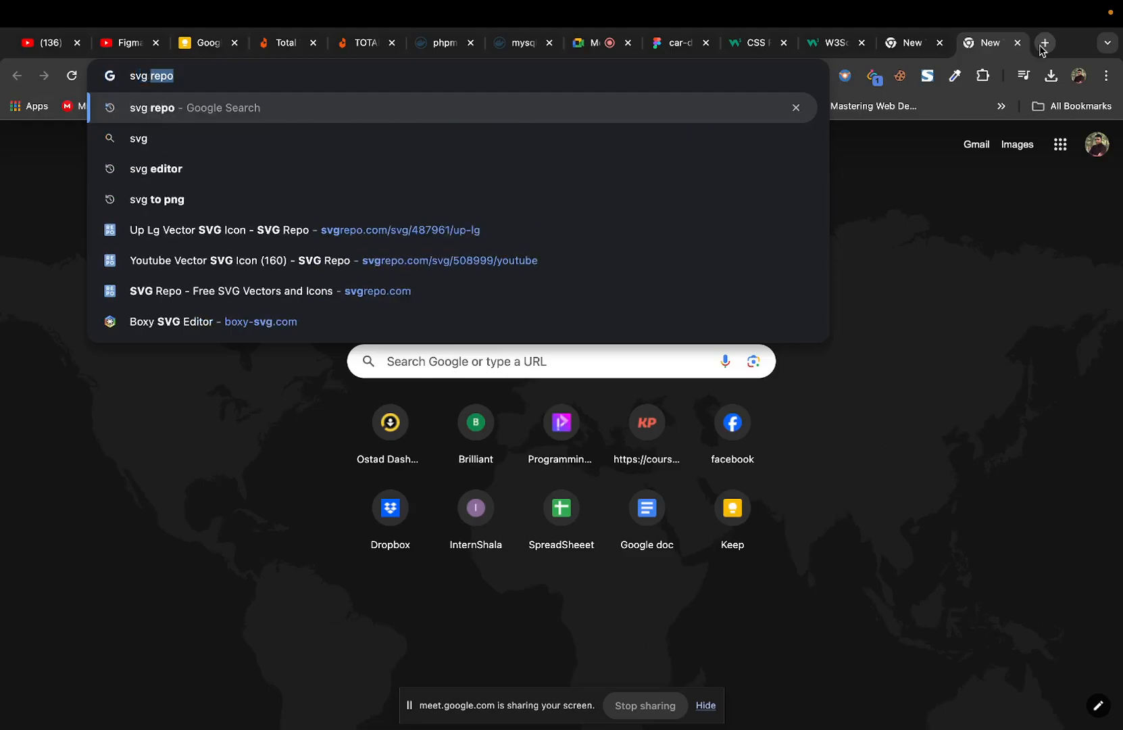
Step: Search Google for "svg icons" and open the SVG Repo website from the results
type("i on")
key("BackSpace")
key("BackSpace")
key("BackSpace")
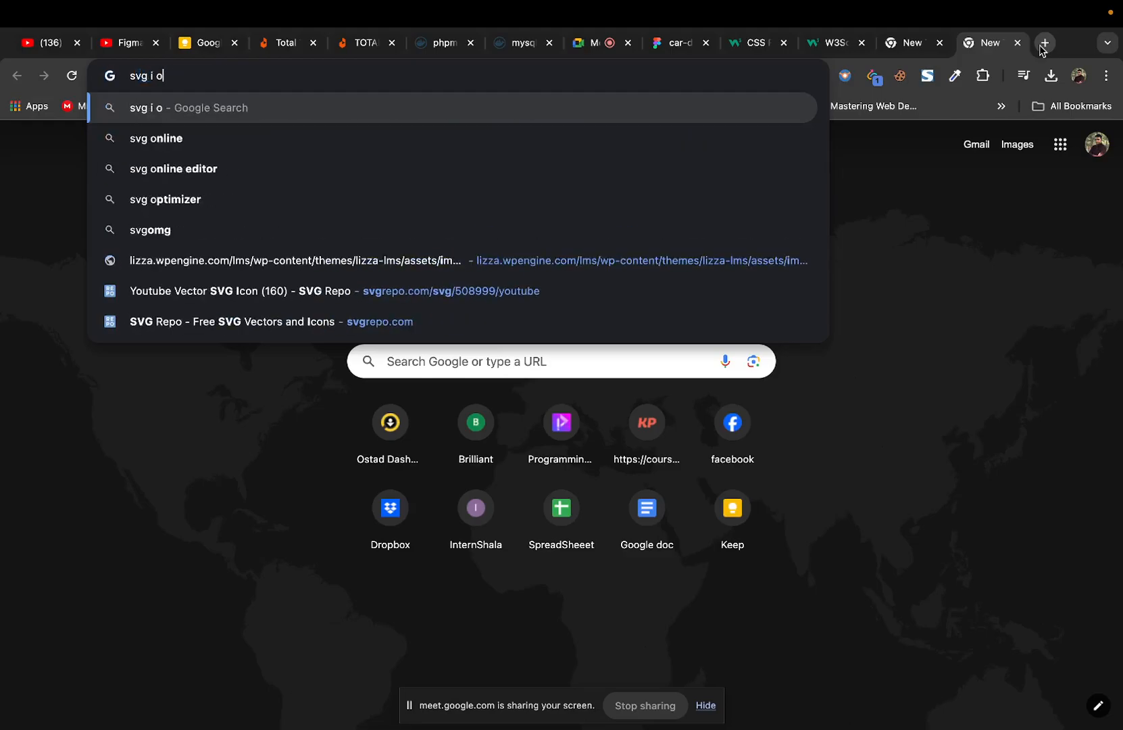
type("con")
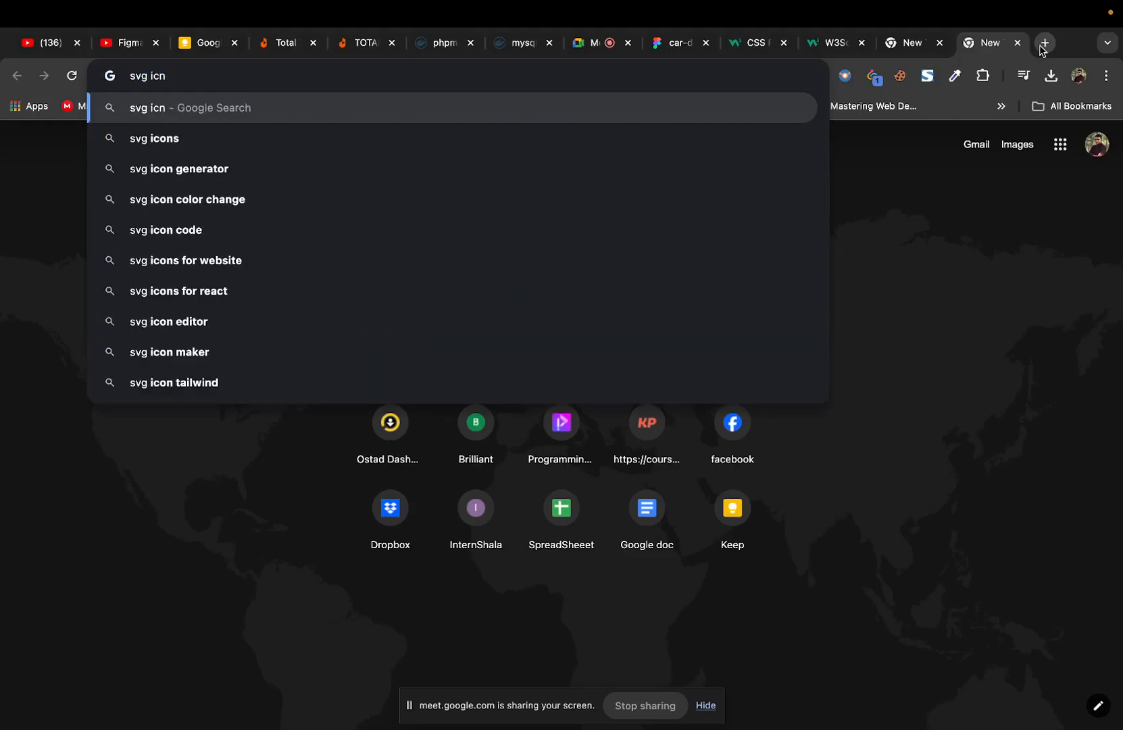
key("BackSpace")
key("BackSpace")
key("BackSpace")
type("c")
key("Return")
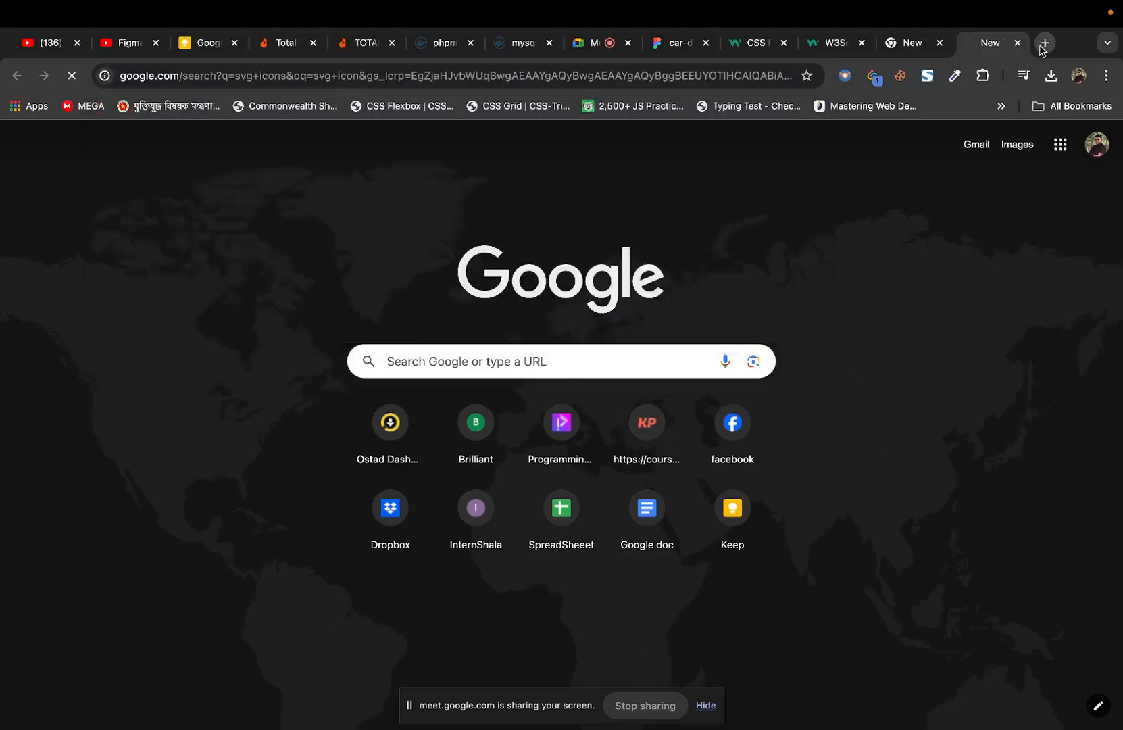
left_click(283, 372)
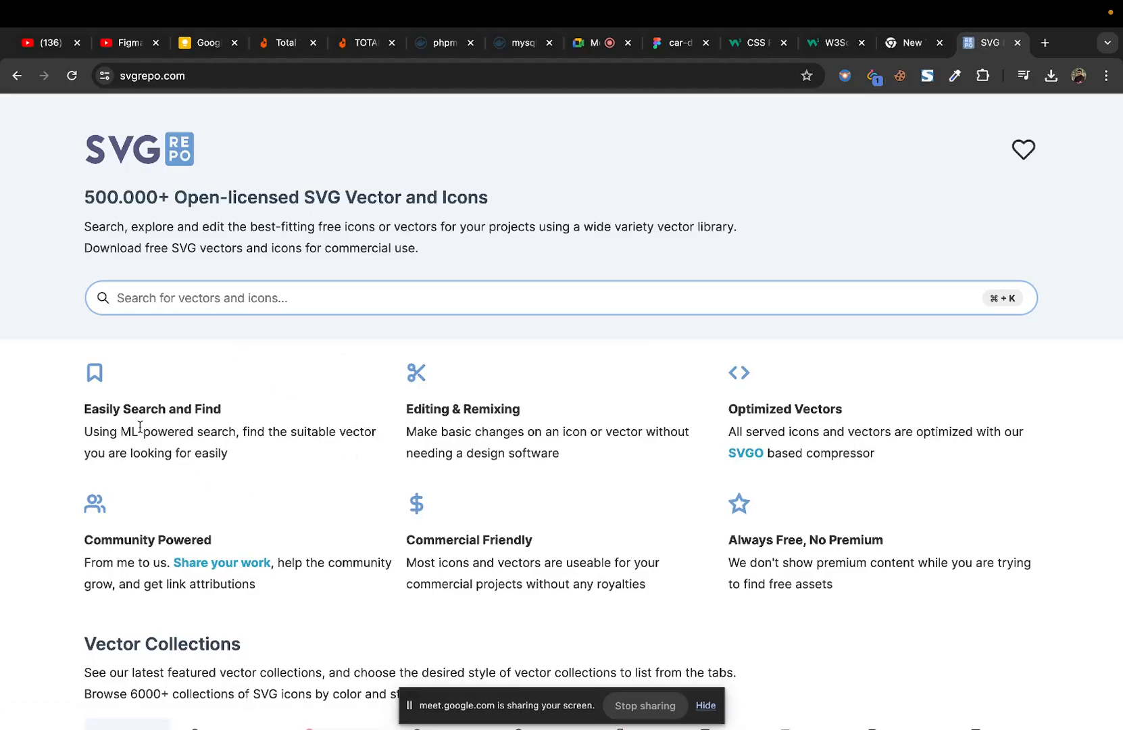
Step: Search SVG Repo for "search" vectors
left_click(337, 301)
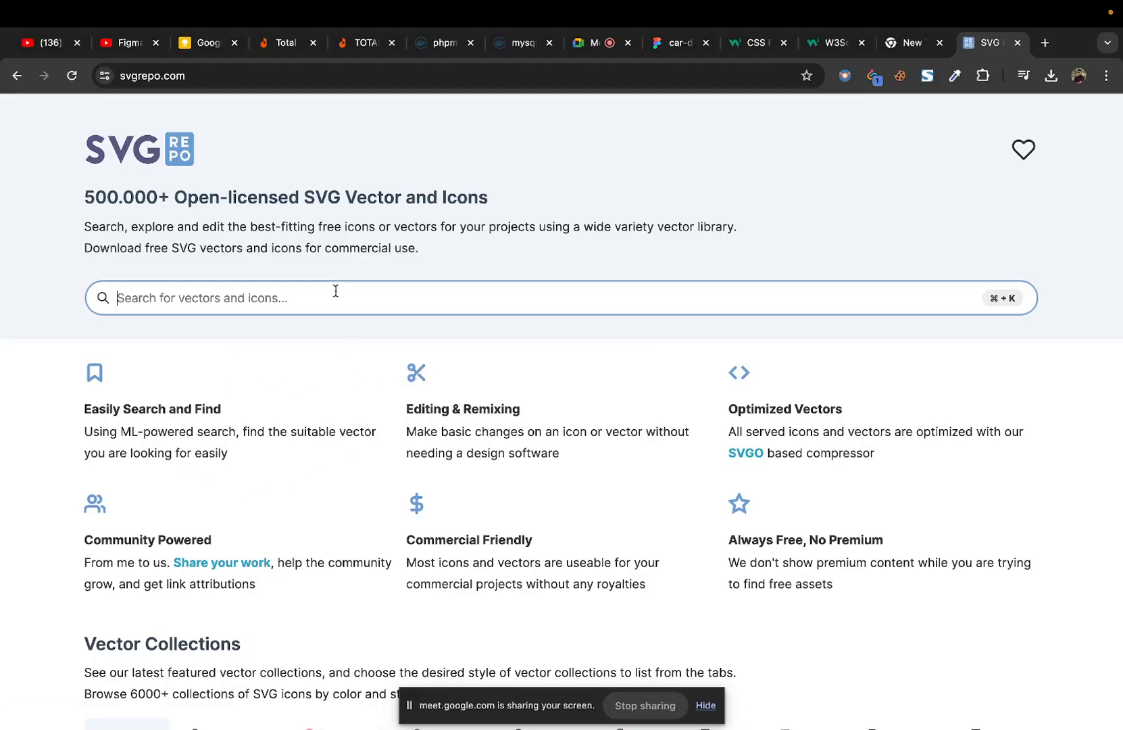
type("s")
key("BackSpace")
type("search")
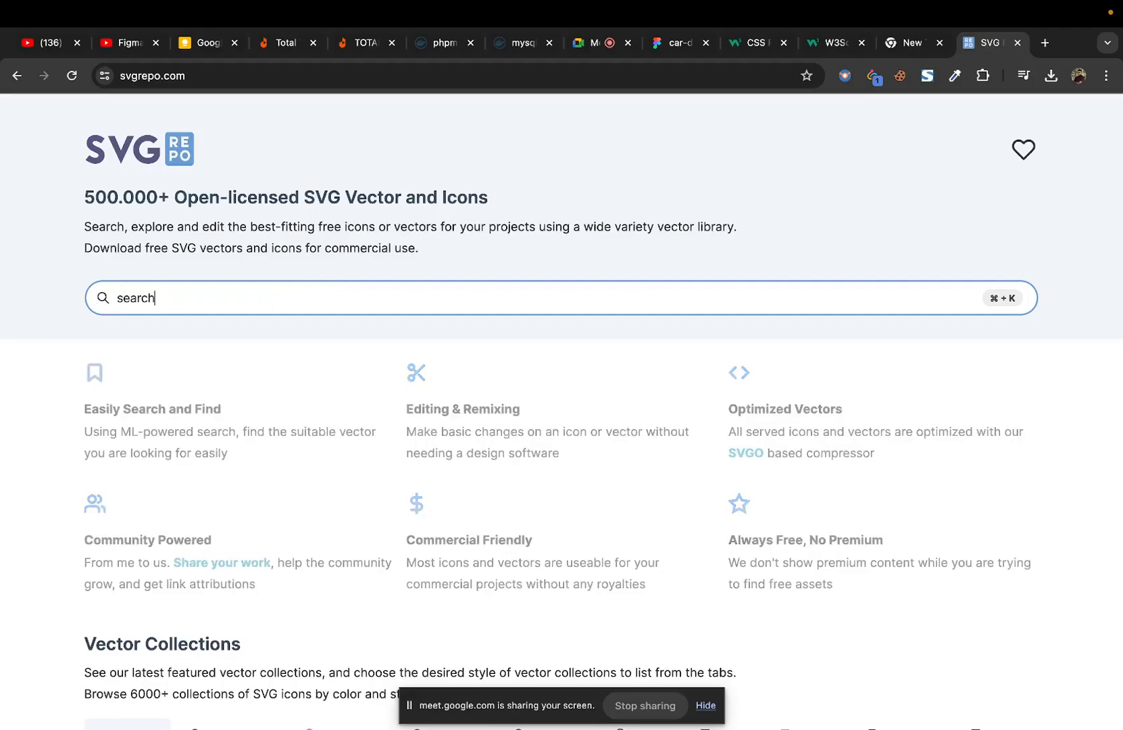
key("Return")
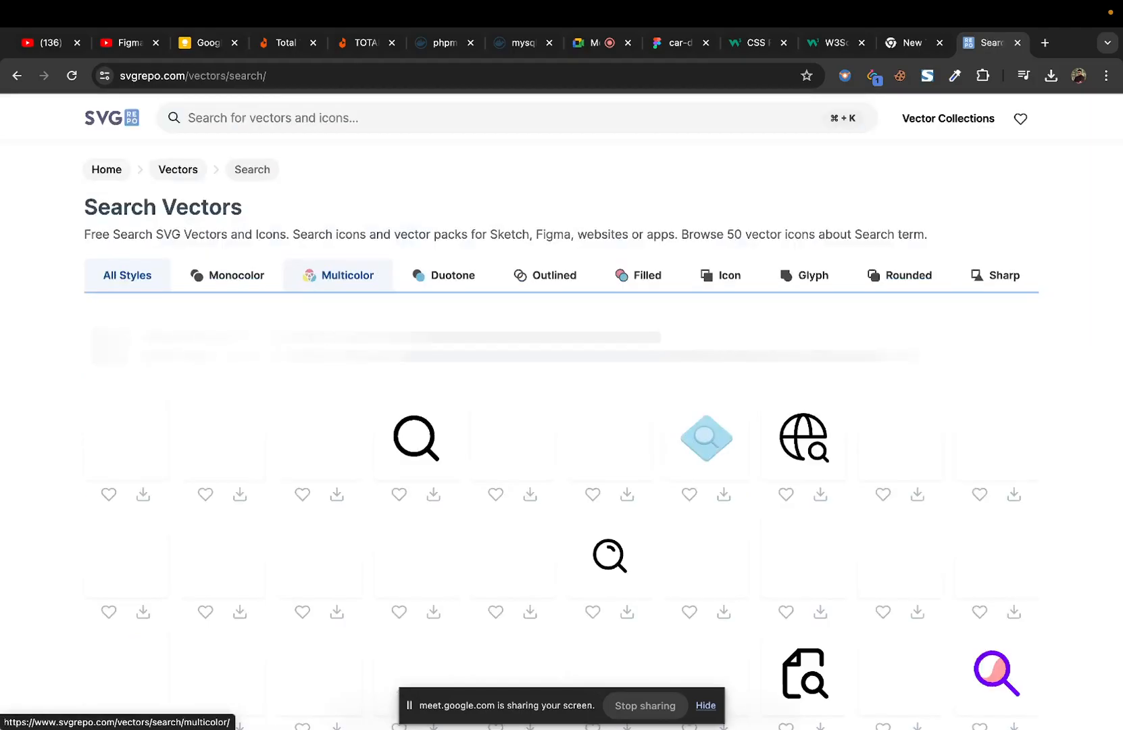
Step: Open the plain black magnifying-glass icon from Dazzle Line Icons and bring up its vector editor
left_click(323, 433)
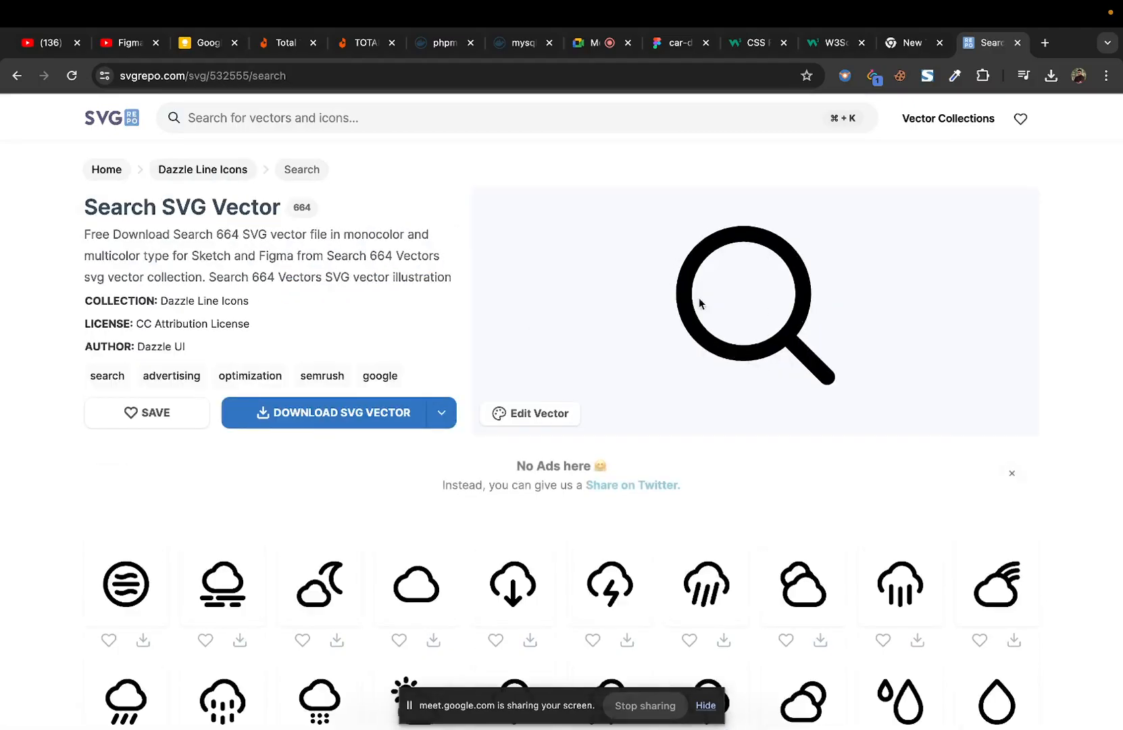
left_click(536, 415)
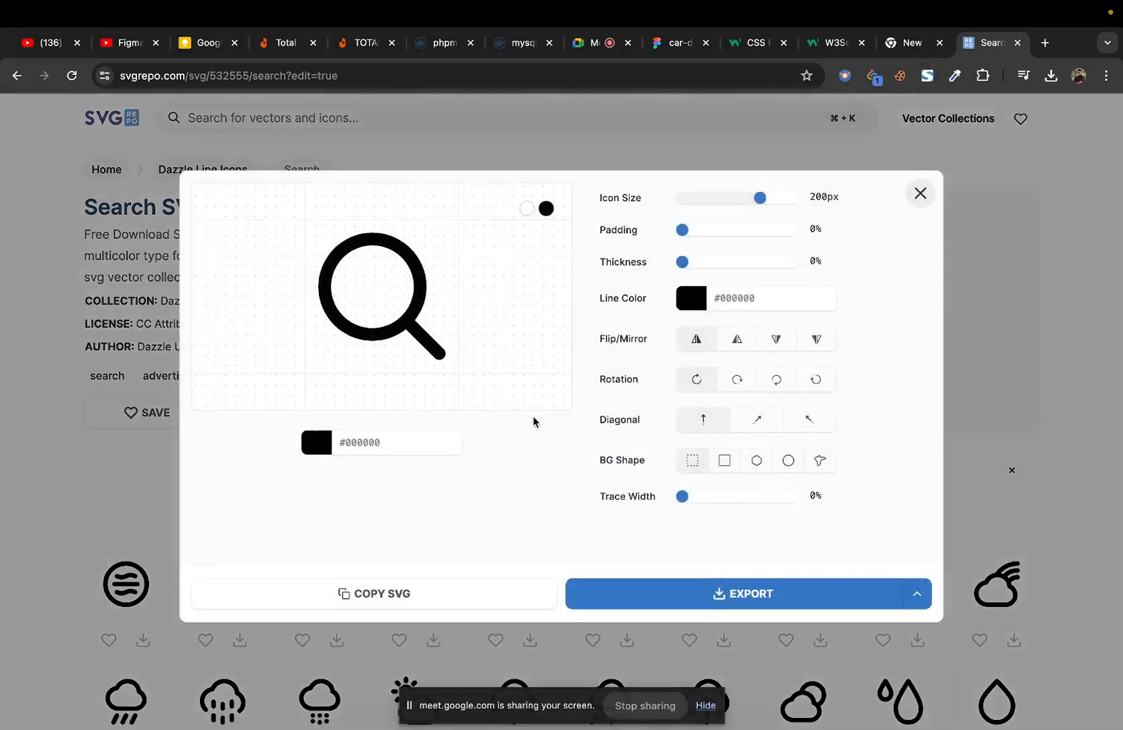
left_click(920, 194)
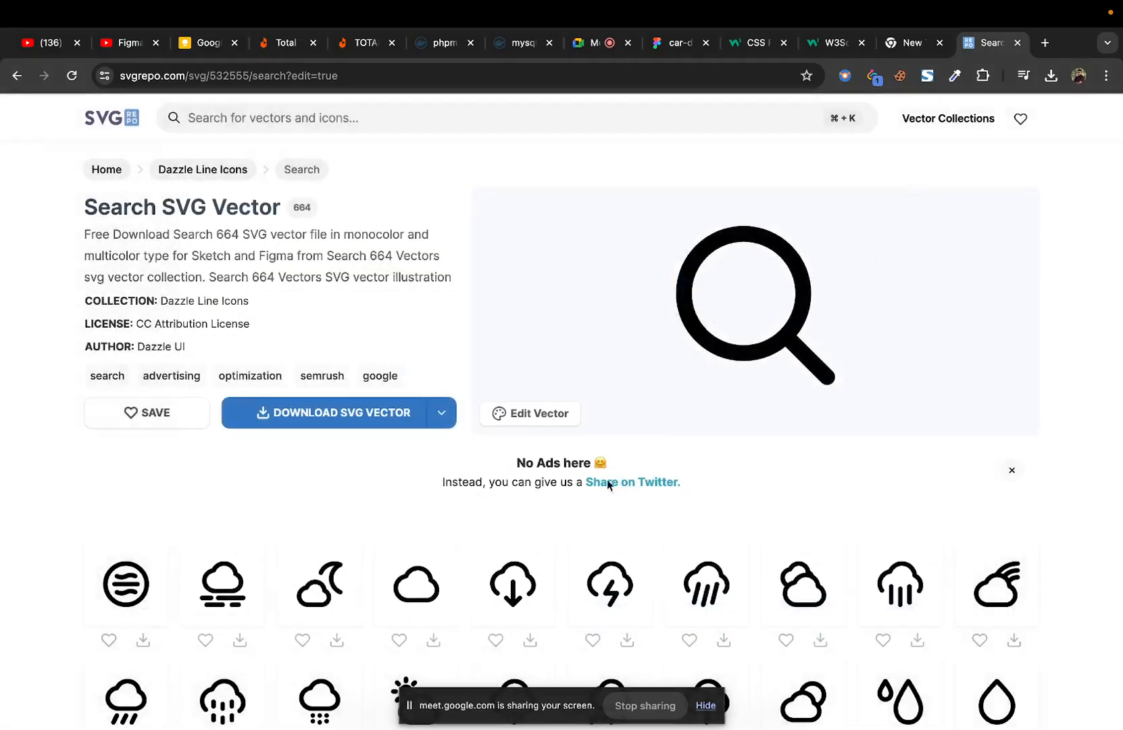
left_click(544, 417)
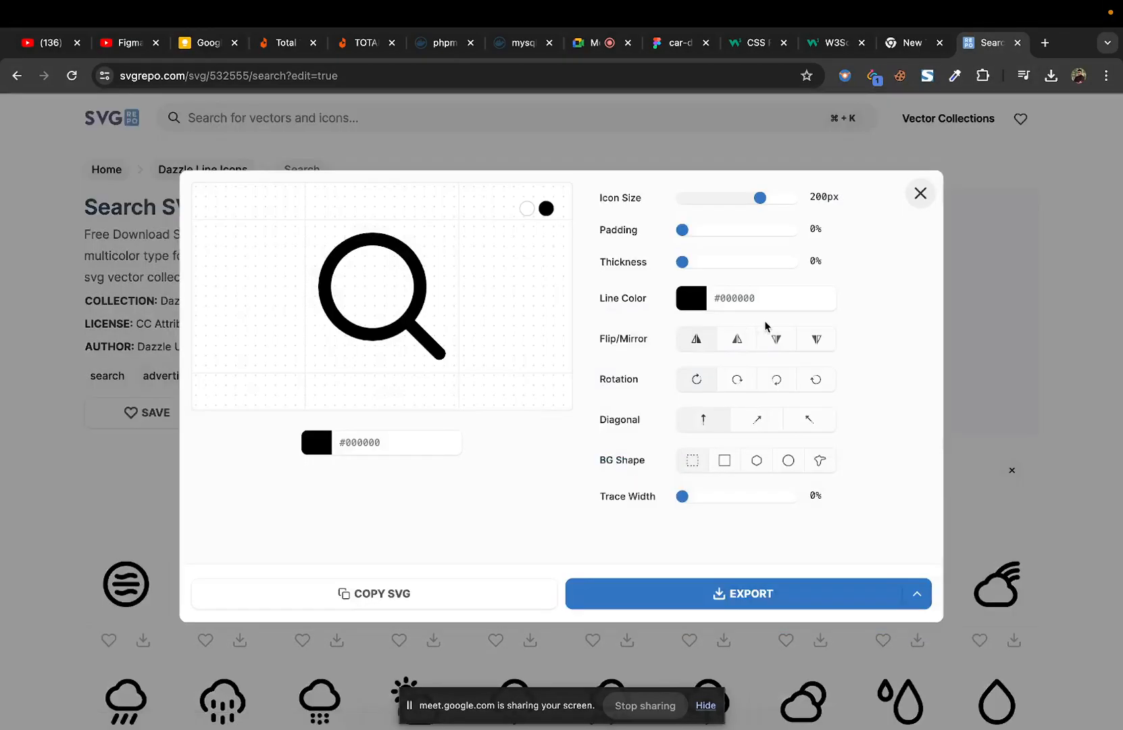
Step: Try recoloring the magnifying-glass icon by setting its line color and fill color to #FF900E, and close the editor without exporting
left_click_drag(771, 303, 722, 299)
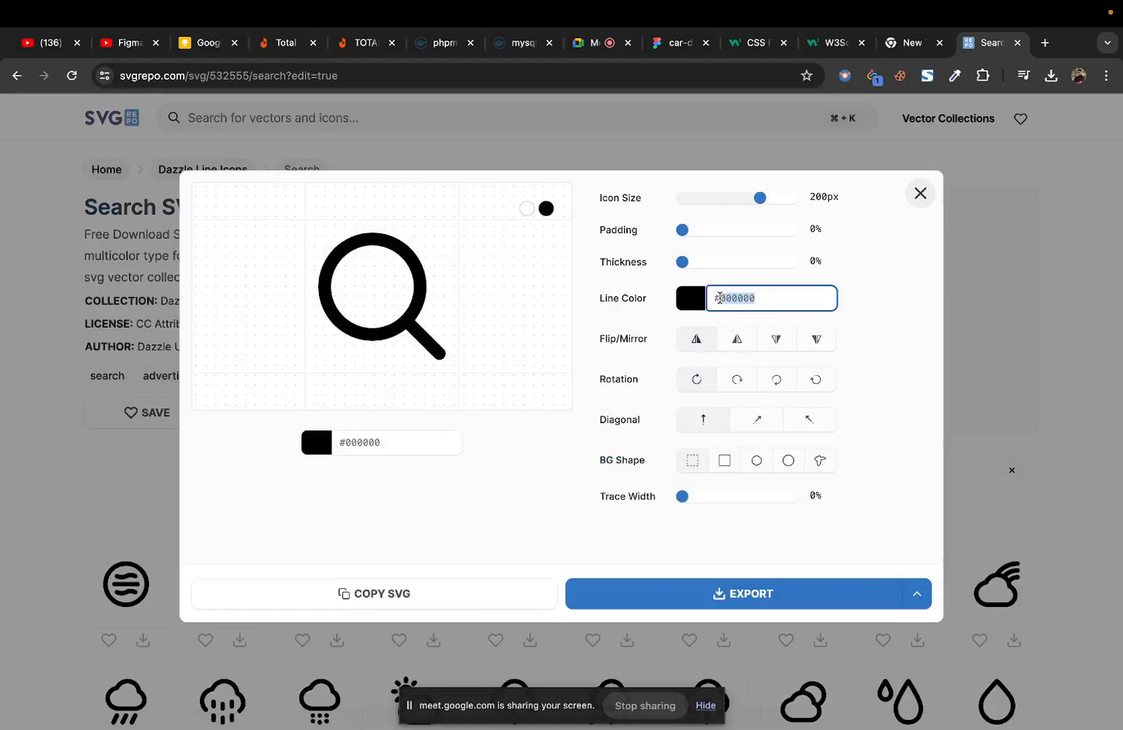
type("FF900E")
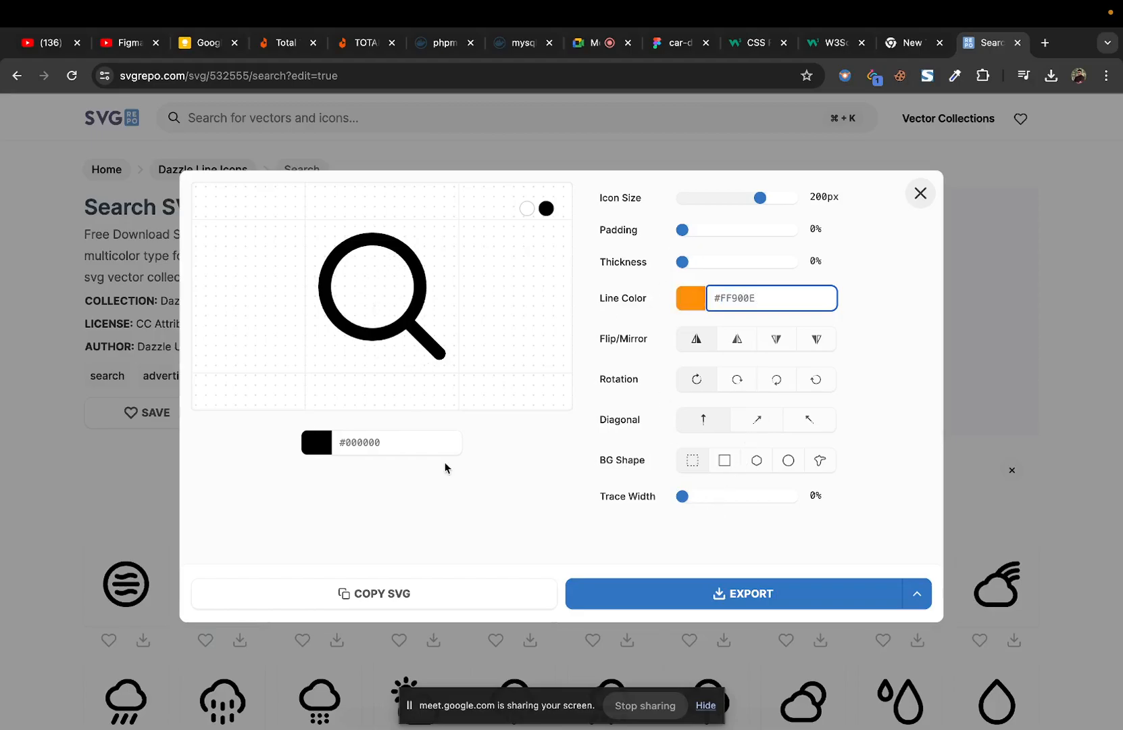
double_click(737, 297)
key("super+c")
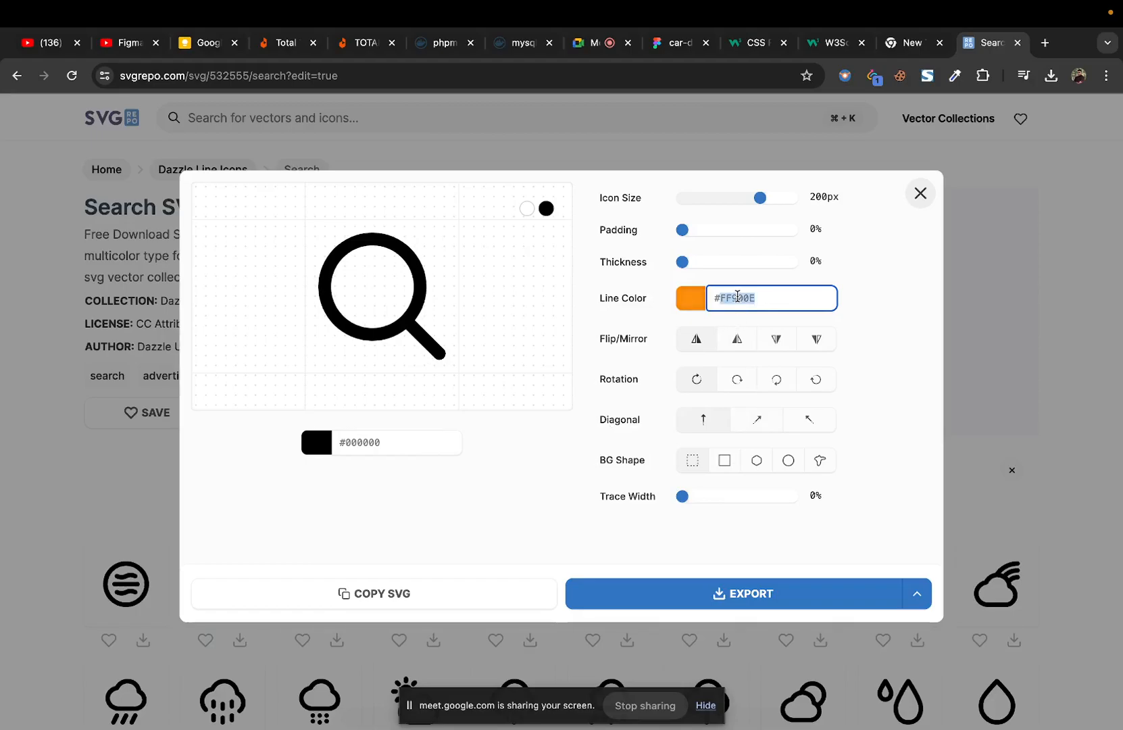
left_click_drag(393, 443, 348, 440)
key("super+v")
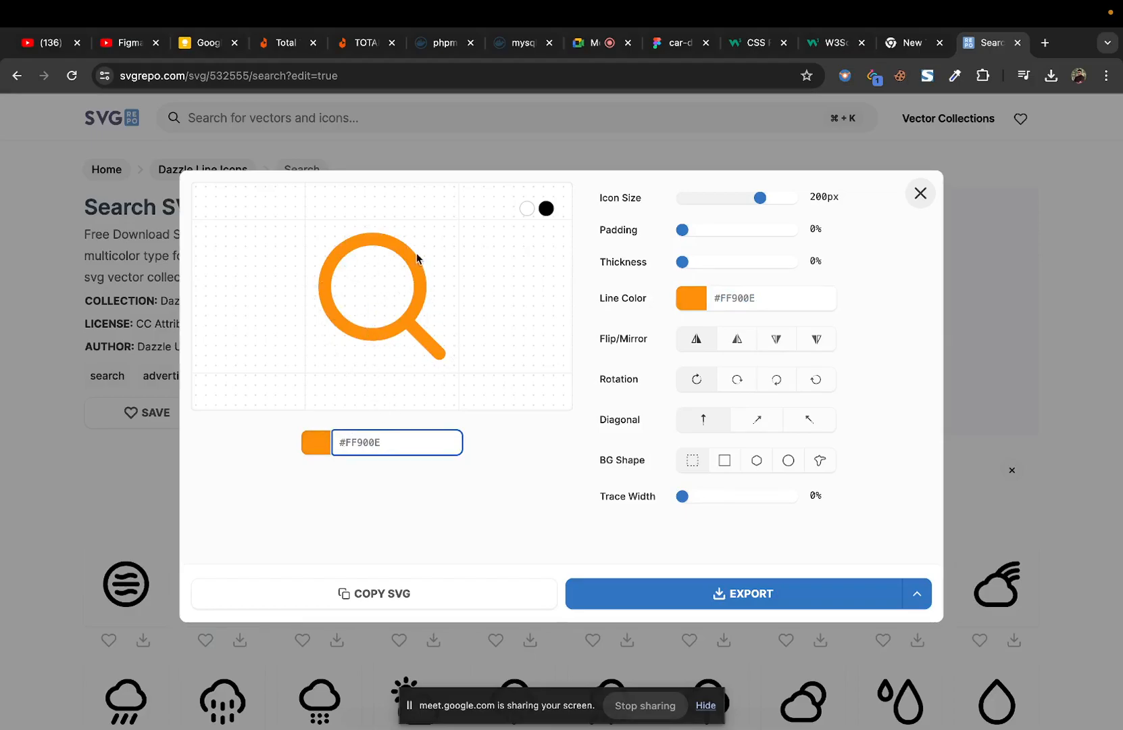
left_click(920, 193)
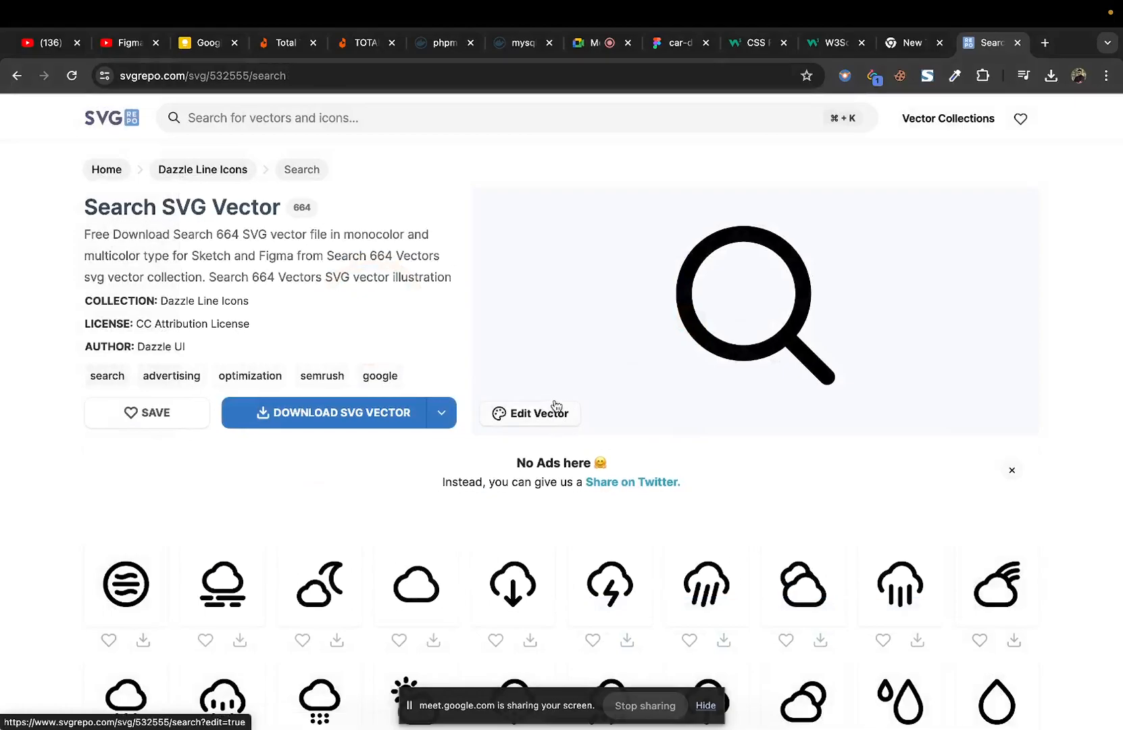
Step: Search SVG Repo for "quote" vectors and browse the resulting icons
left_click(416, 129)
type("qu")
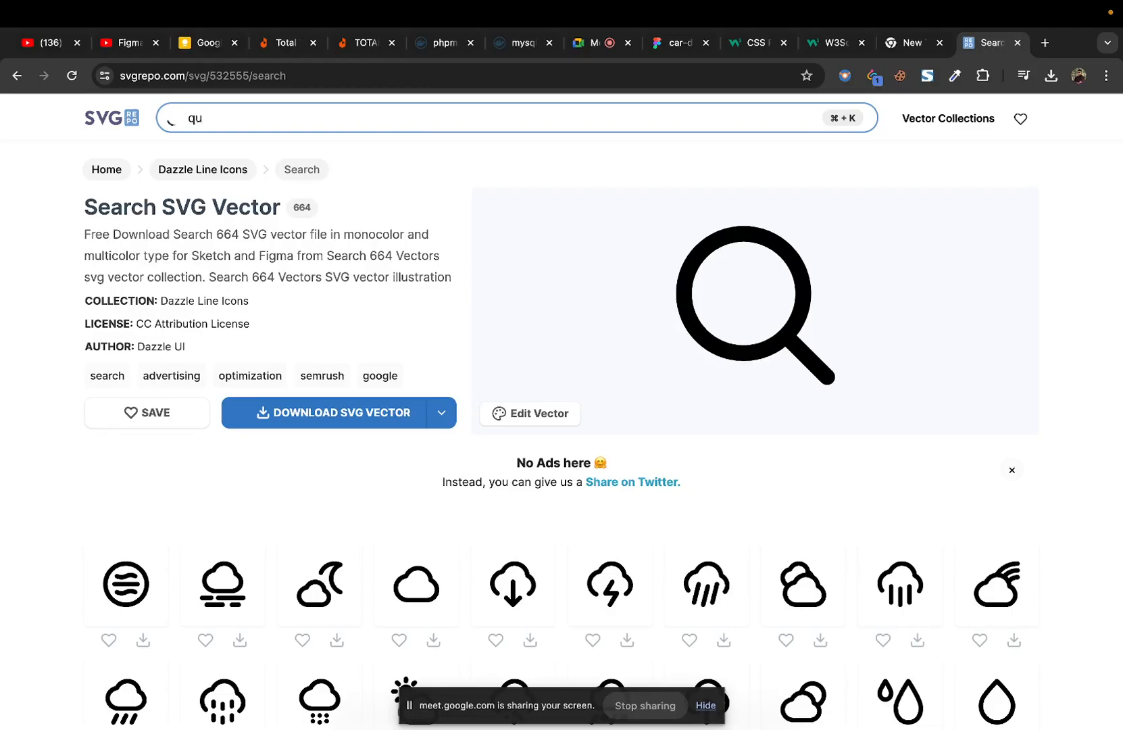
type("ote")
key("Return")
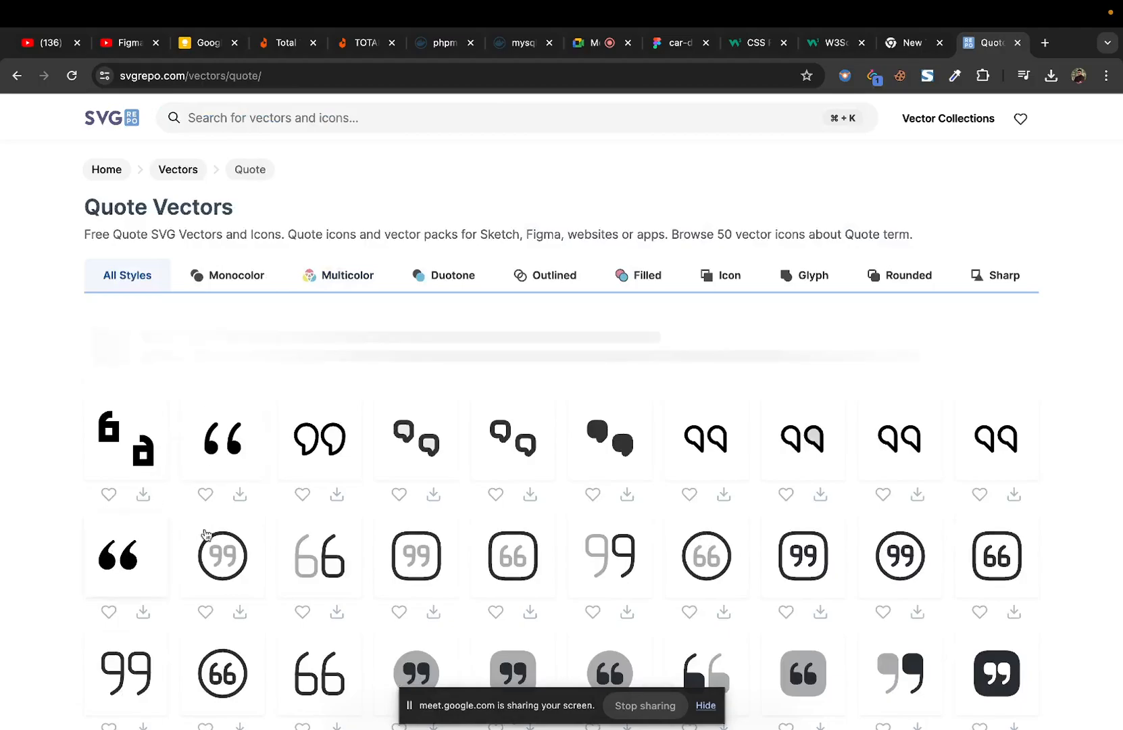
scroll(239, 526, "down", 2)
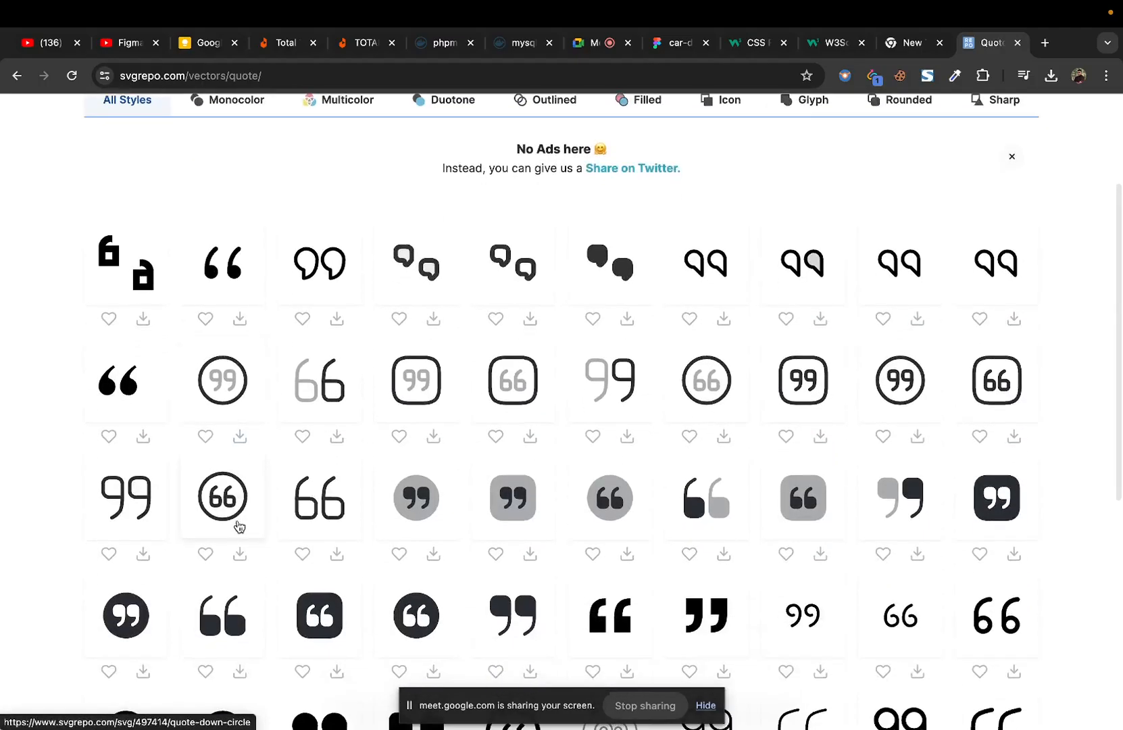
scroll(239, 526, "down", 3)
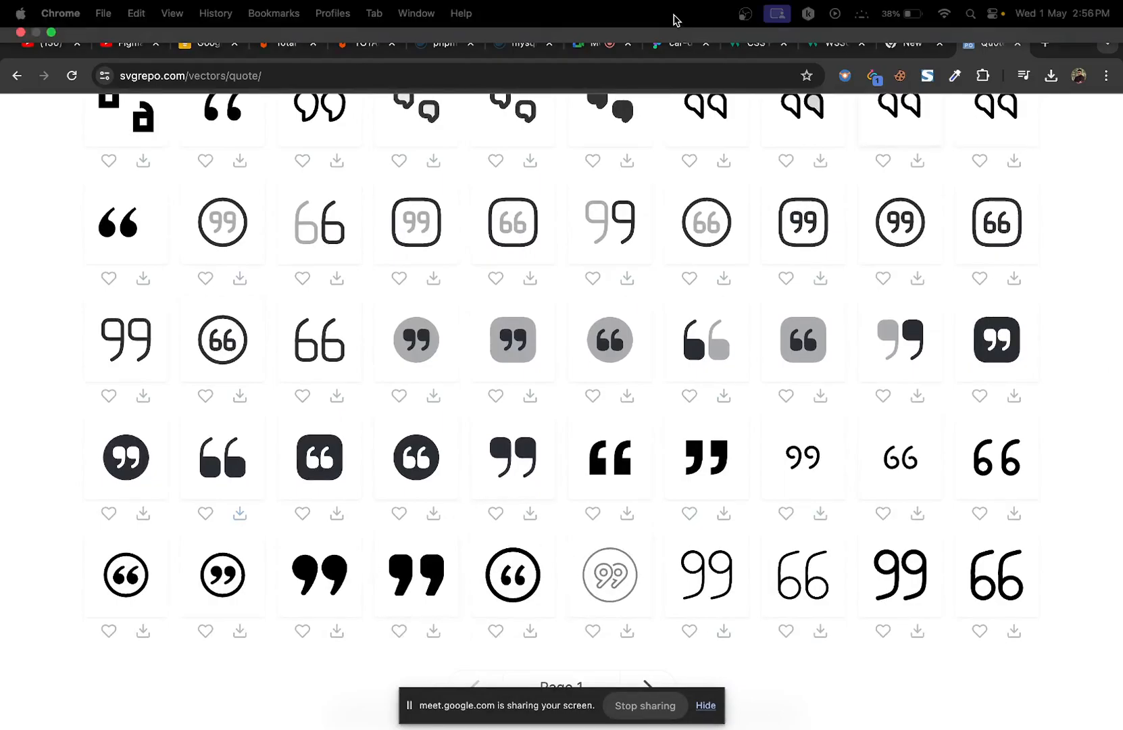
Step: Compare the quote icon on the first testimonial card in the Figma car-doctor design with the quote icons on SVG Repo
left_click(673, 44)
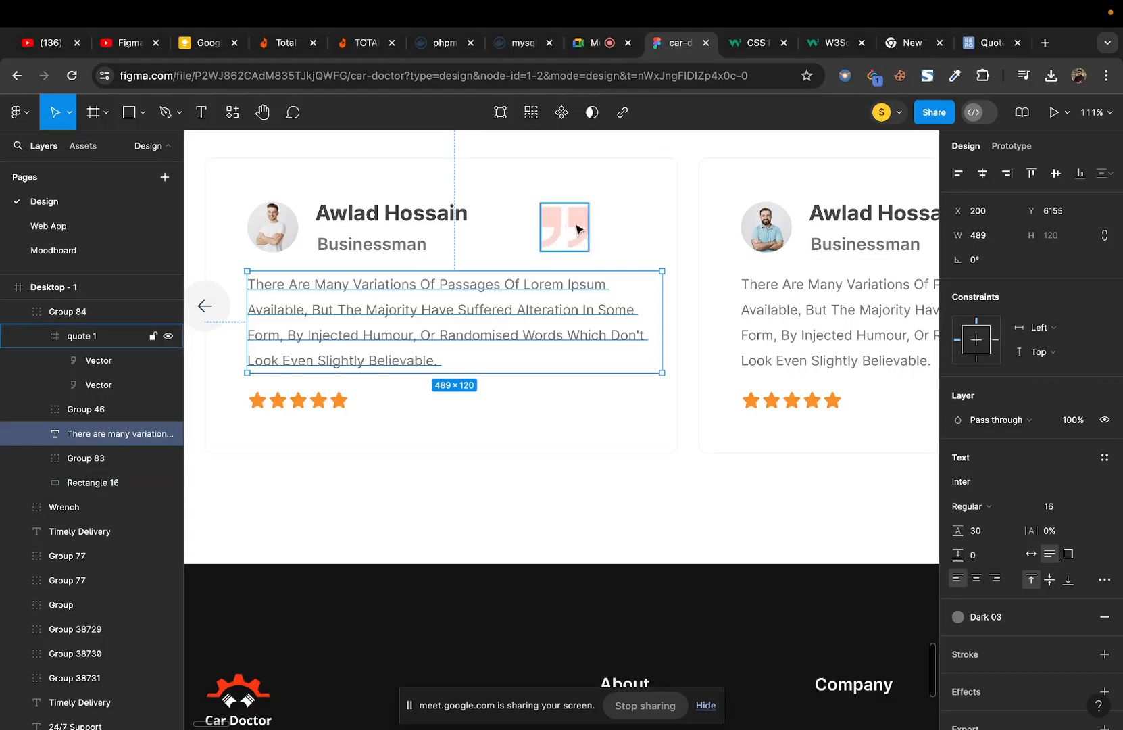
left_click(990, 44)
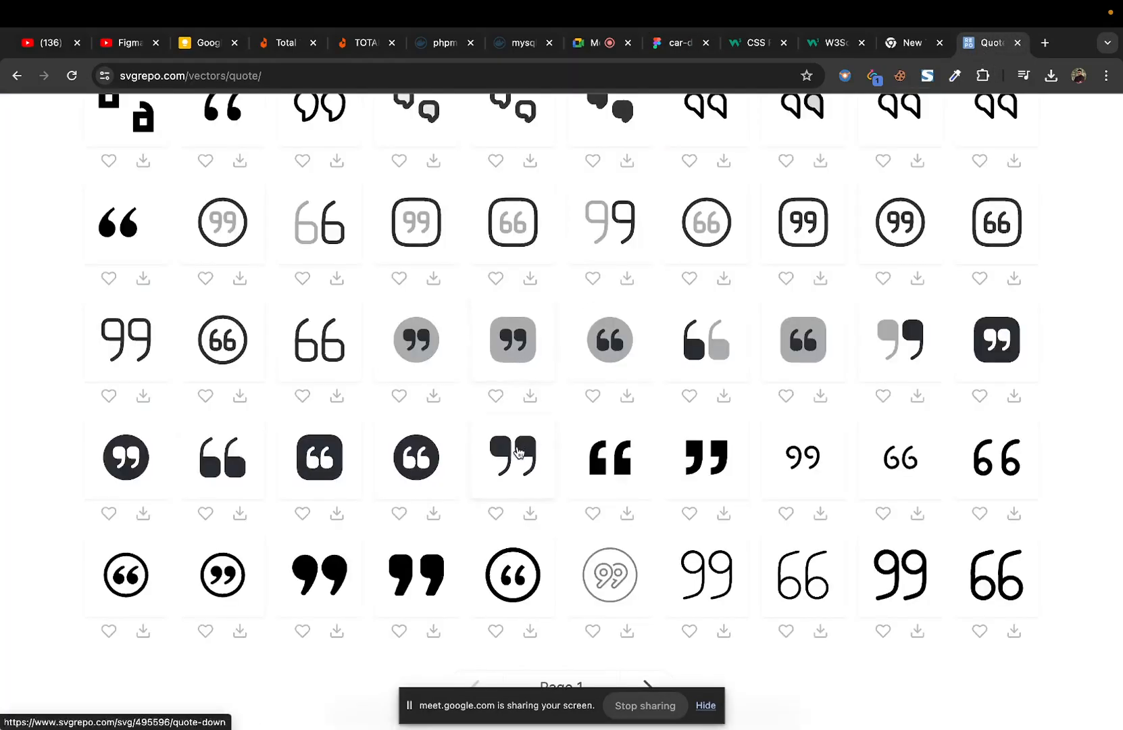
scroll(518, 451, "down", 2)
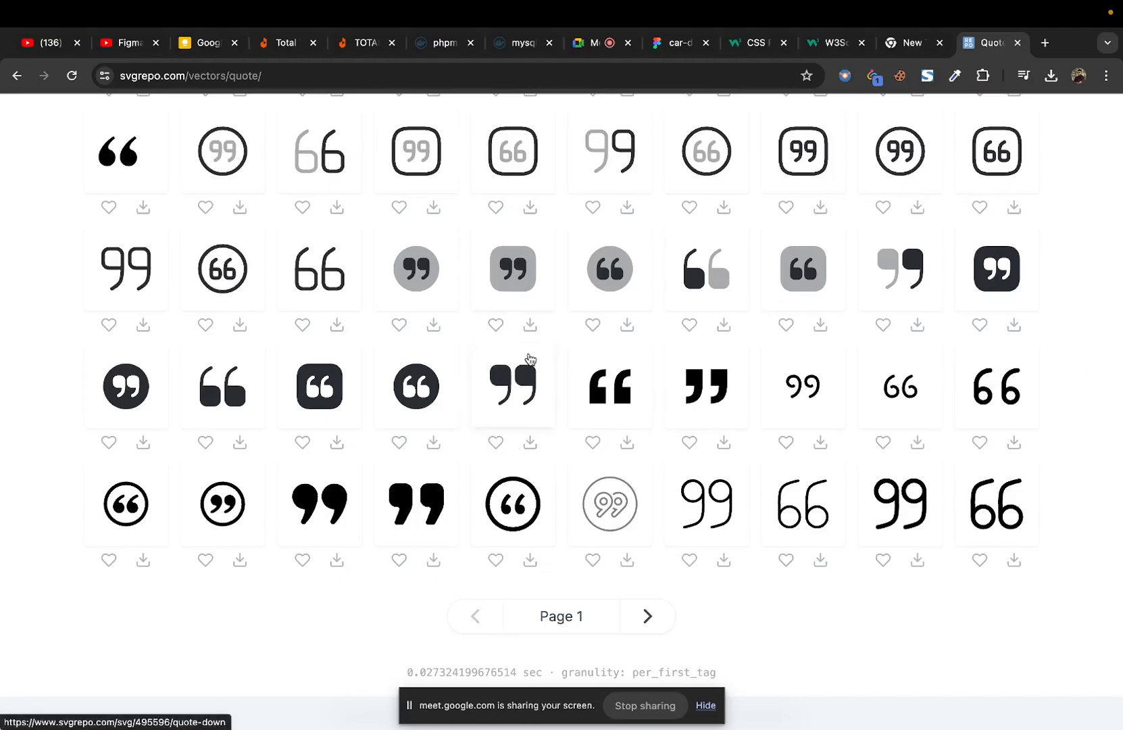
left_click(673, 46)
left_click(553, 484)
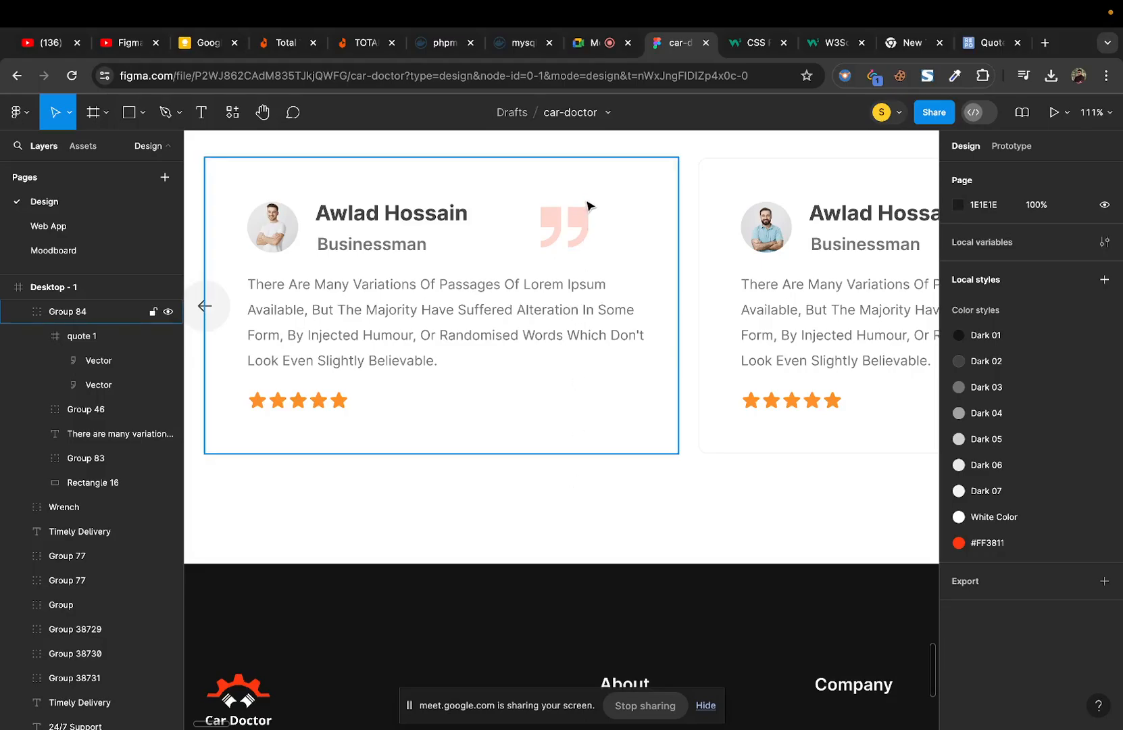
double_click(581, 216)
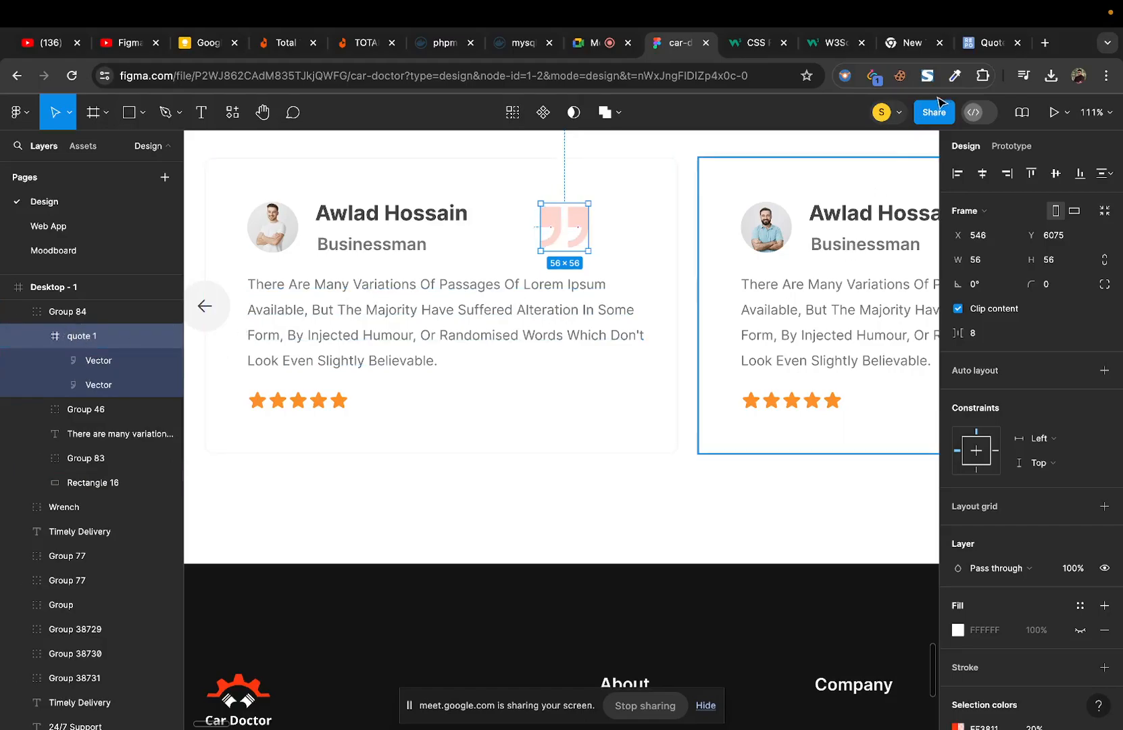
left_click(981, 44)
scroll(723, 270, "up", 6)
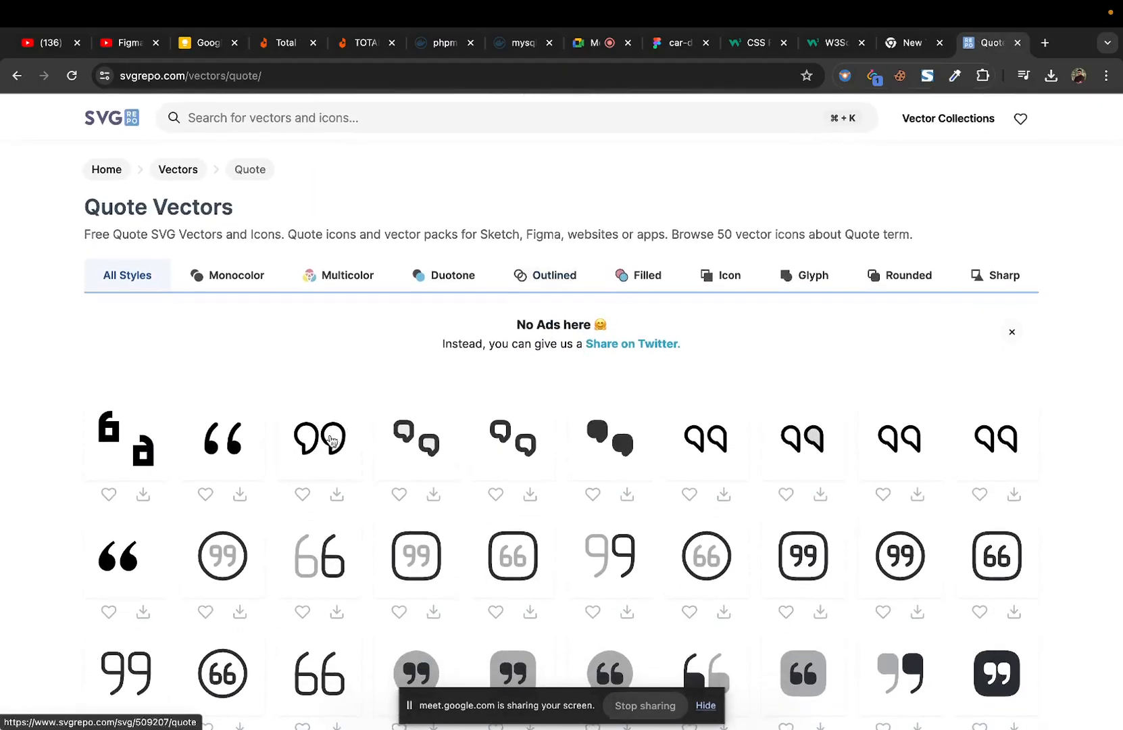
Step: Switch to the Figma car-doctor design, inspect both vectors of the quote icon, and open the first vector's fill color
left_click(678, 45)
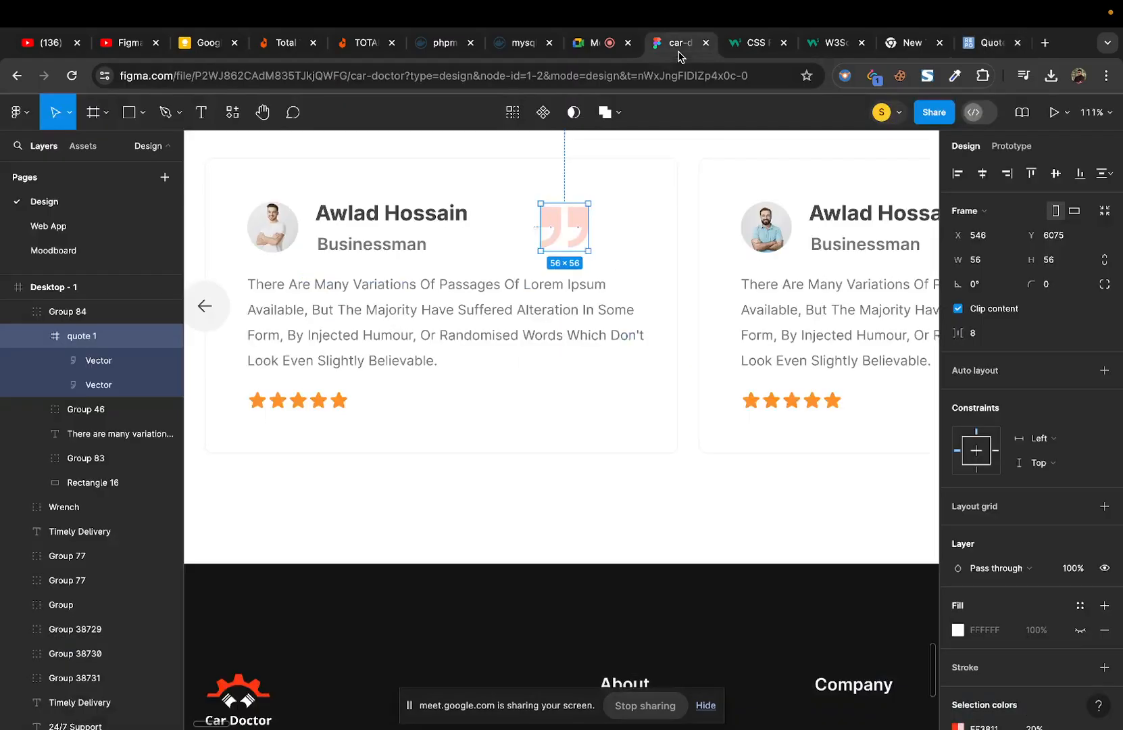
double_click(557, 221)
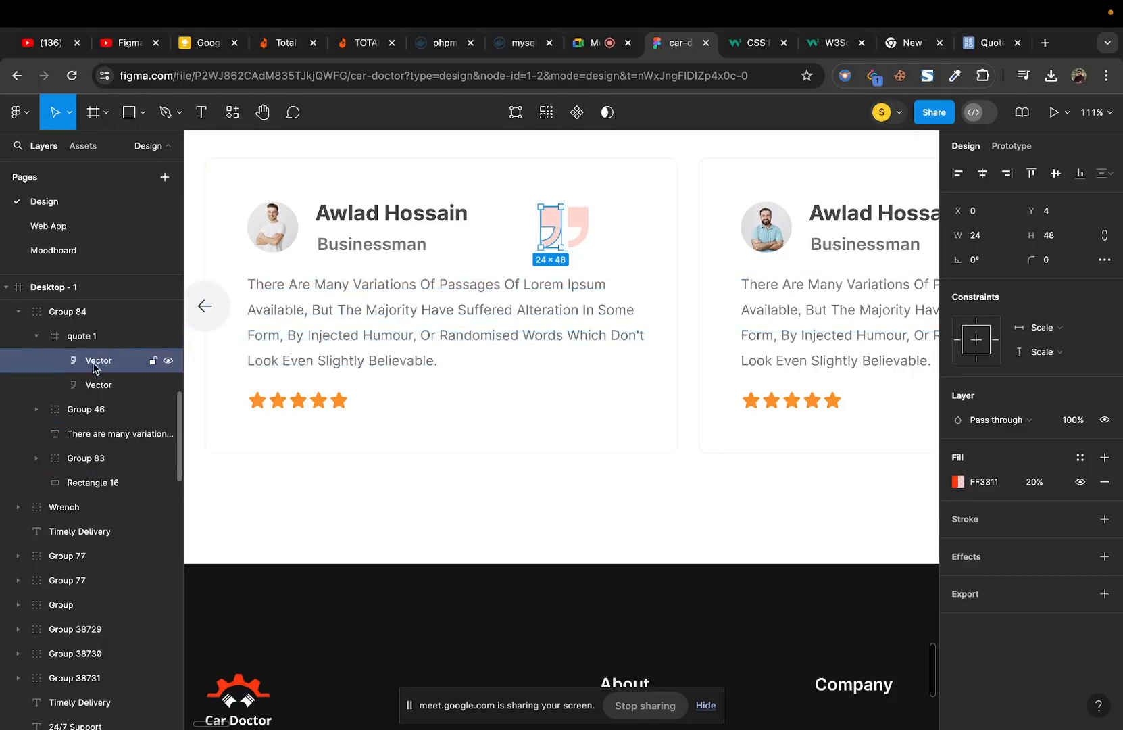
left_click(97, 385)
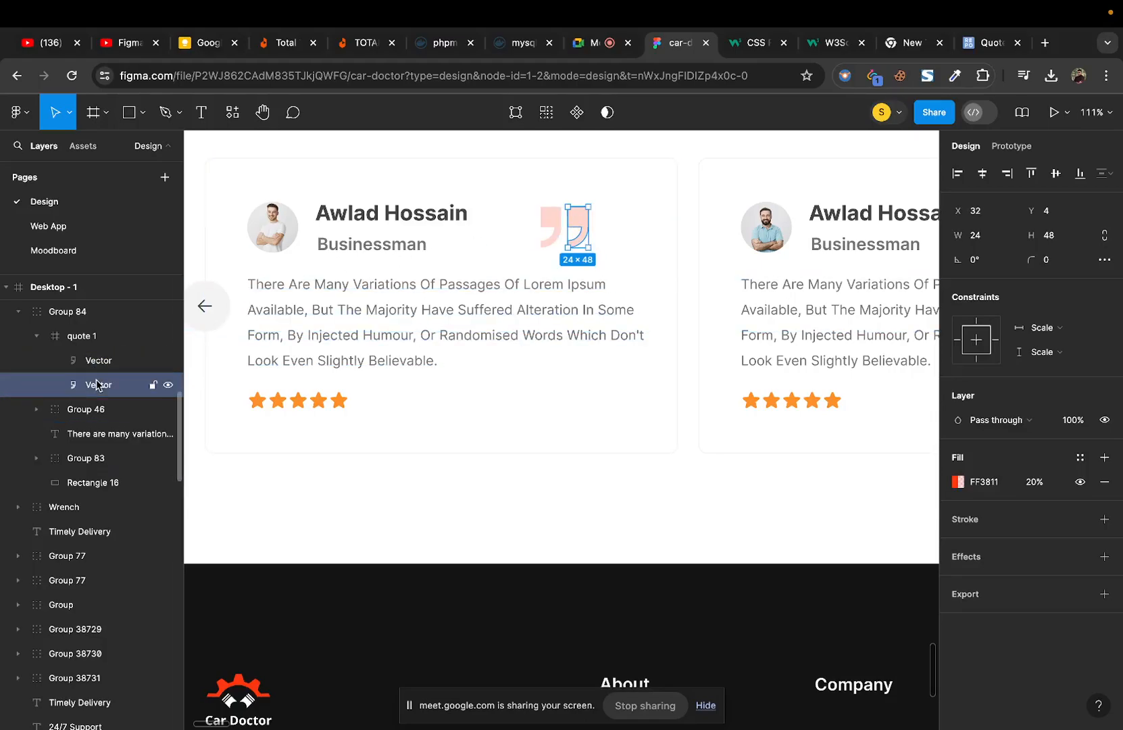
left_click(103, 361)
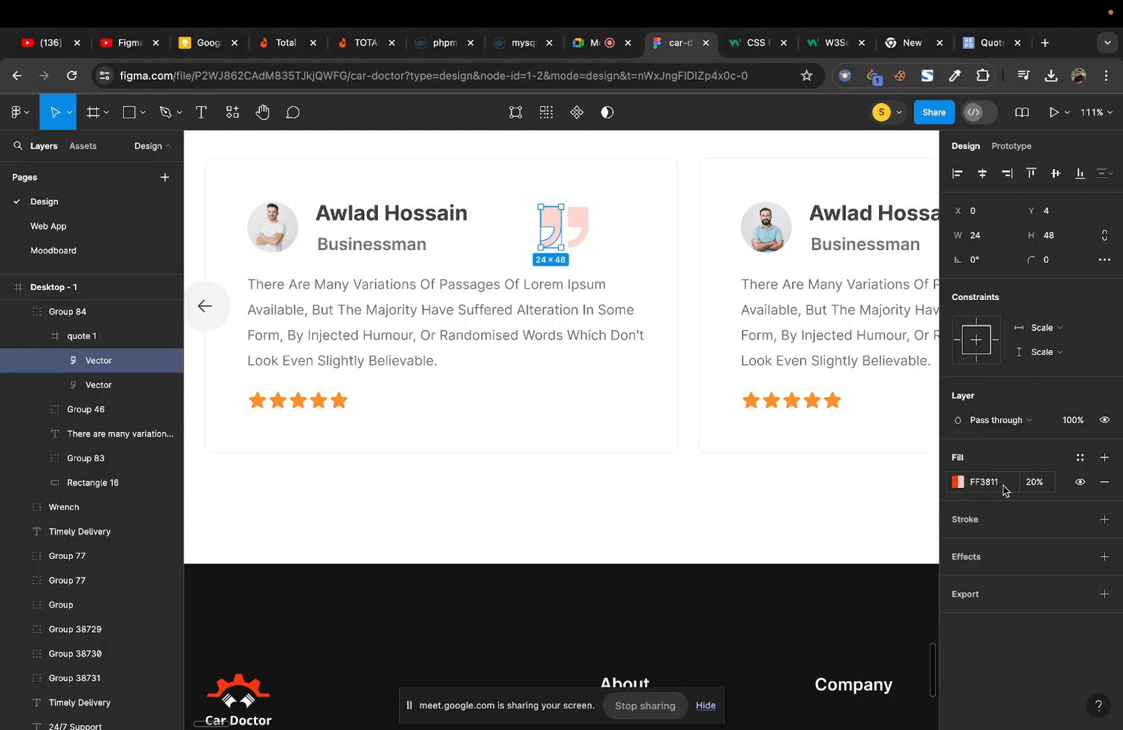
left_click(959, 485)
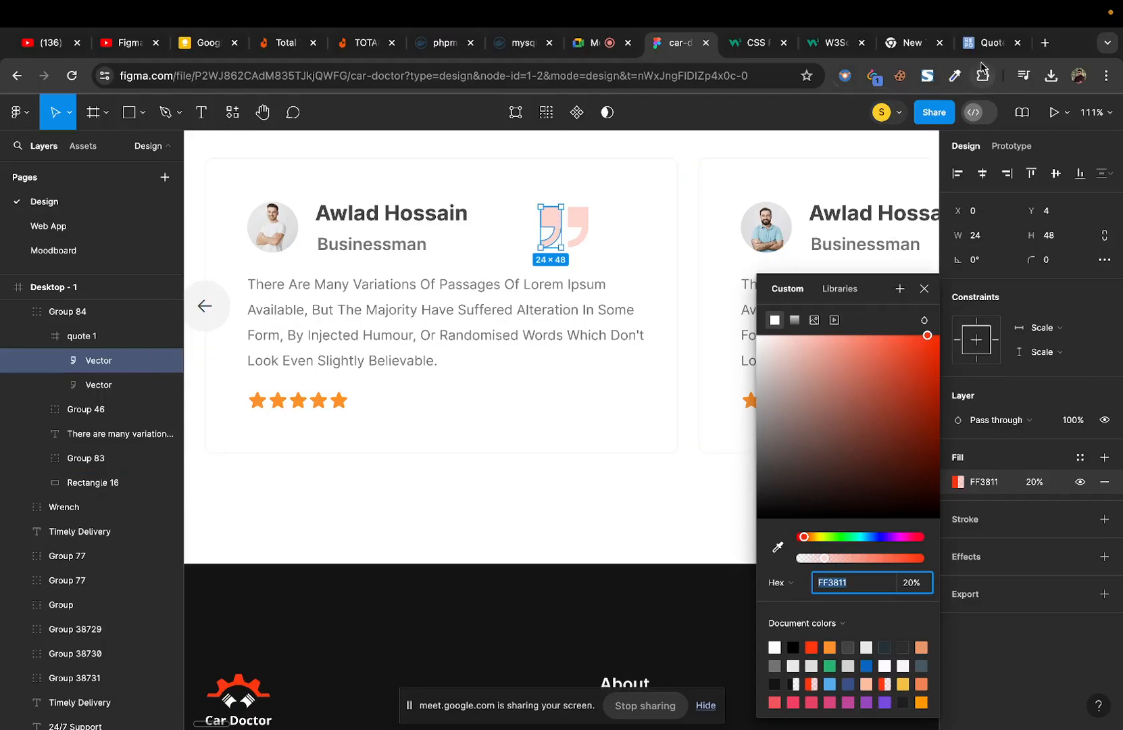
Step: Switch to SVG Repo, open the Quote Close Editor vector from the quote results, and compare it with the Figma testimonial's quote icon
left_click(988, 42)
scroll(547, 250, "down", 2)
scroll(546, 250, "down", 7)
scroll(546, 251, "up", 10)
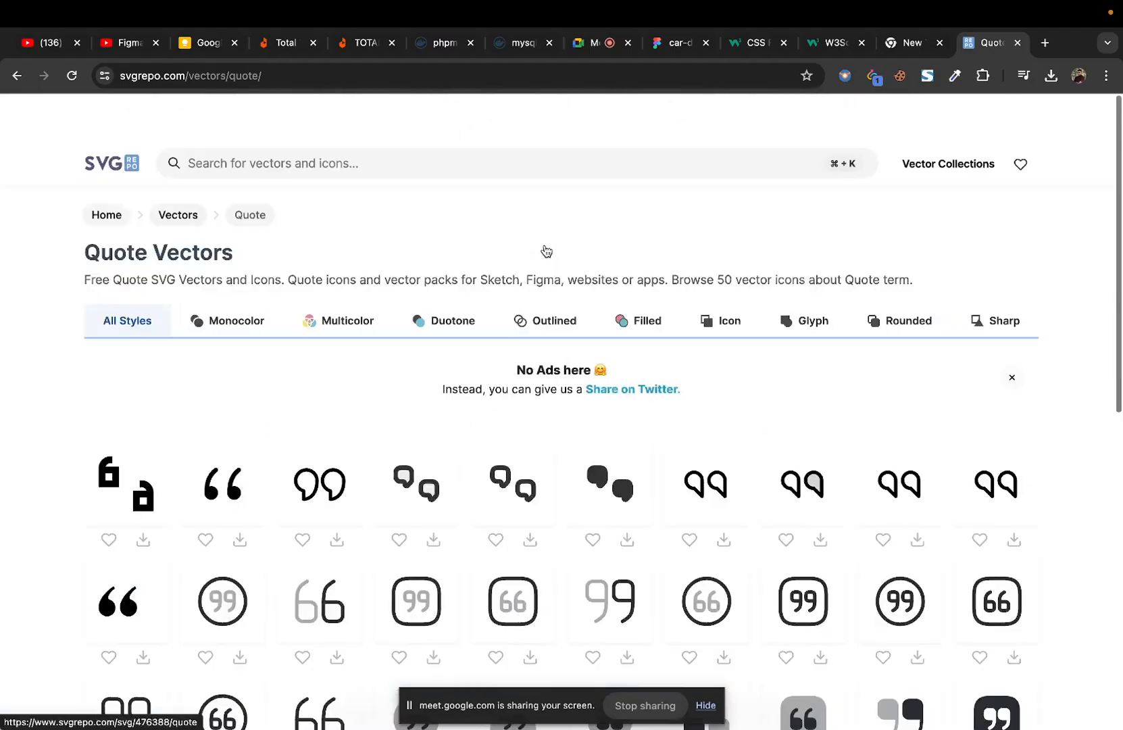
scroll(547, 251, "down", 1)
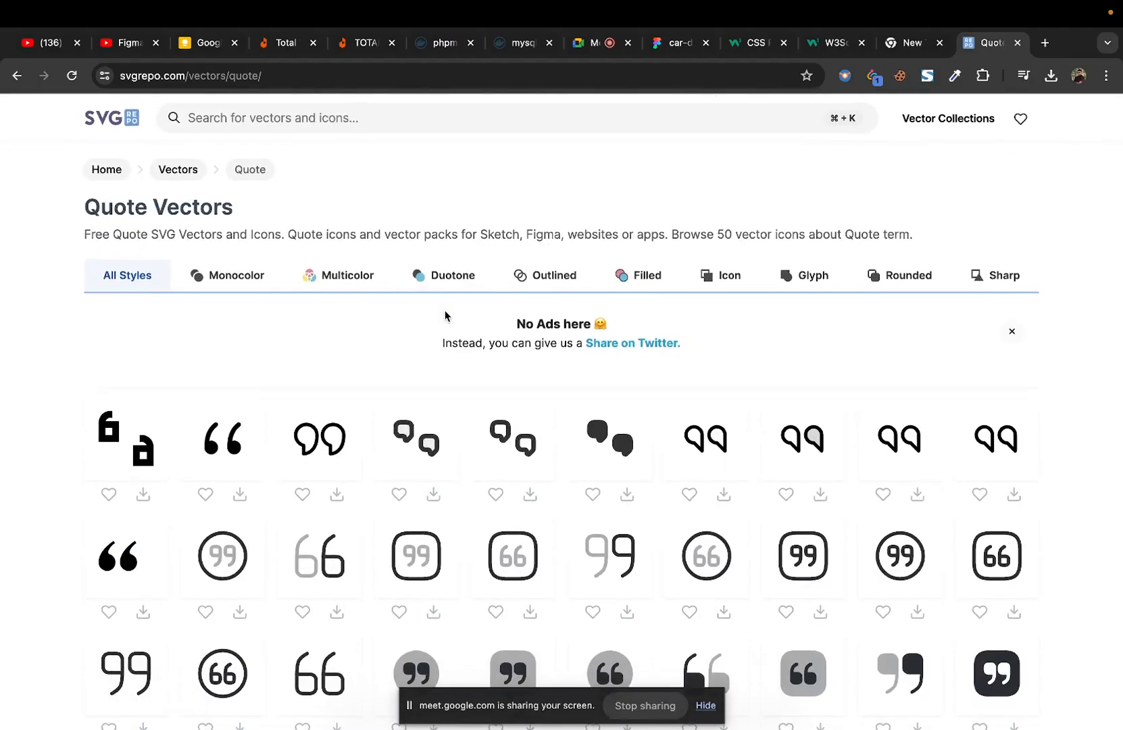
scroll(445, 315, "down", 5)
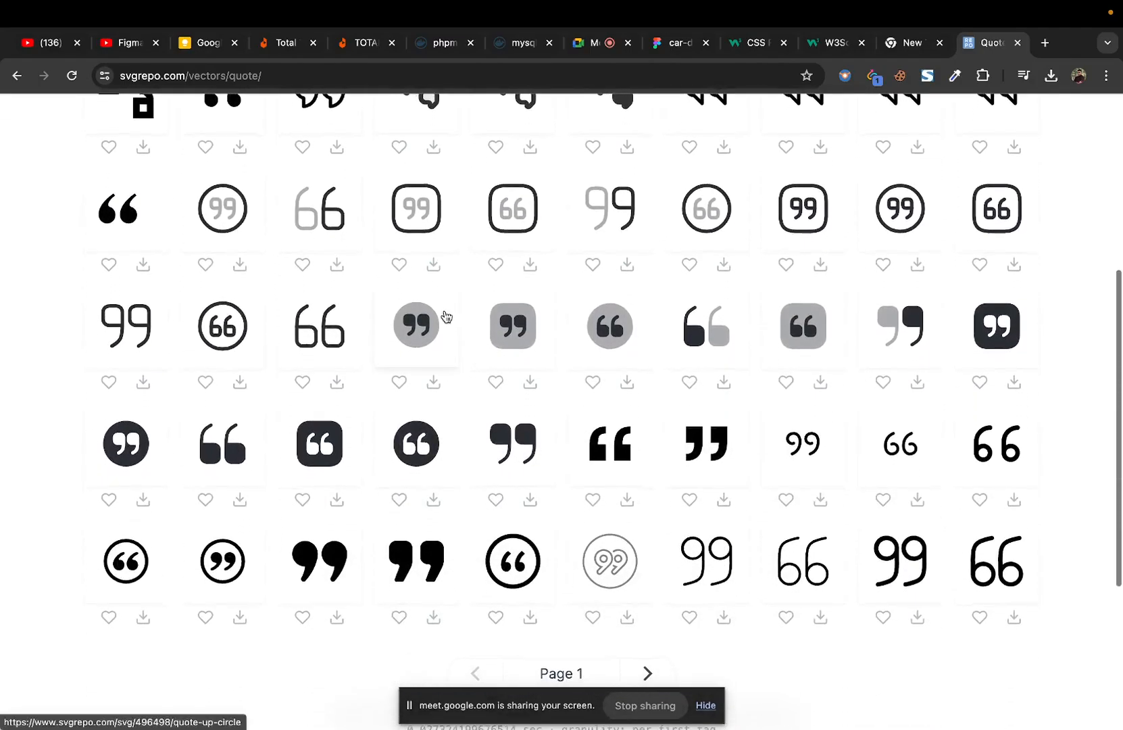
scroll(446, 316, "down", 2)
scroll(711, 340, "up", 7)
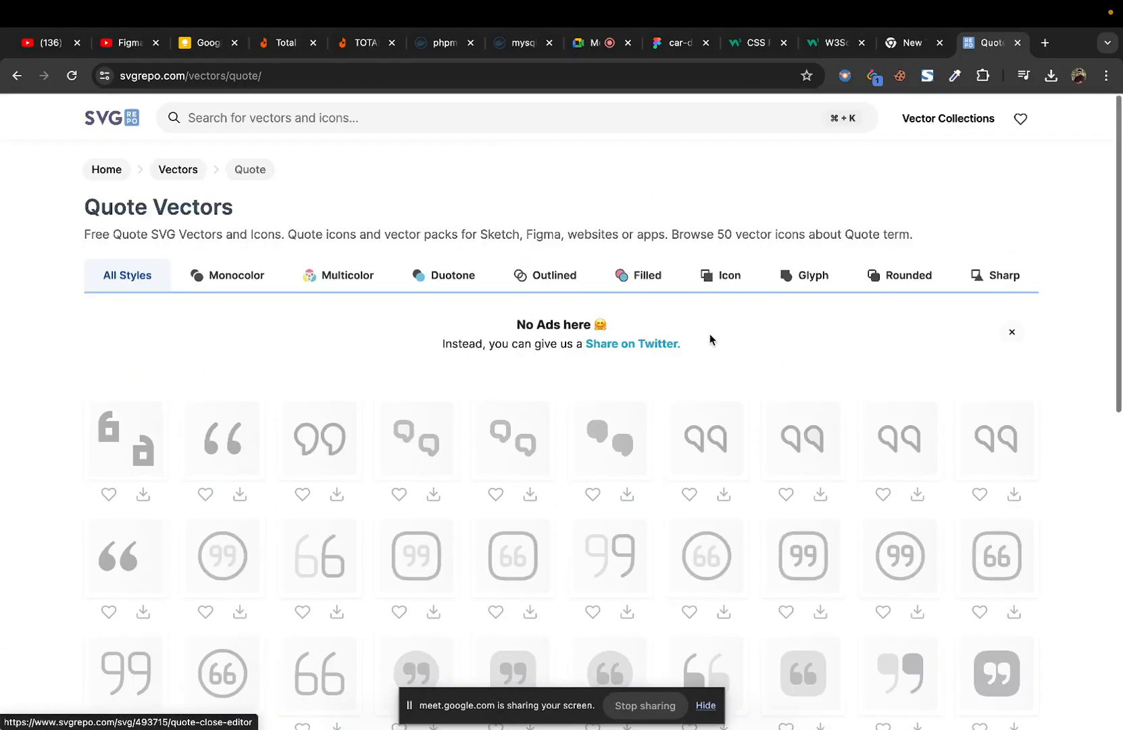
left_click(532, 370)
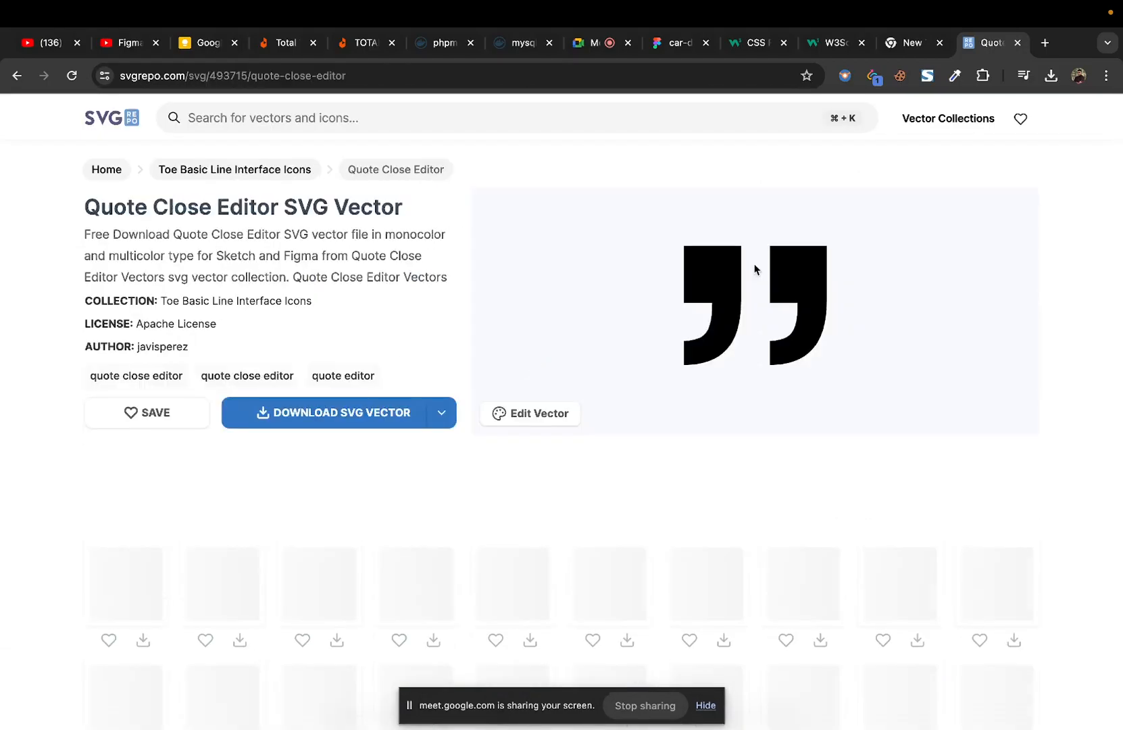
left_click(670, 48)
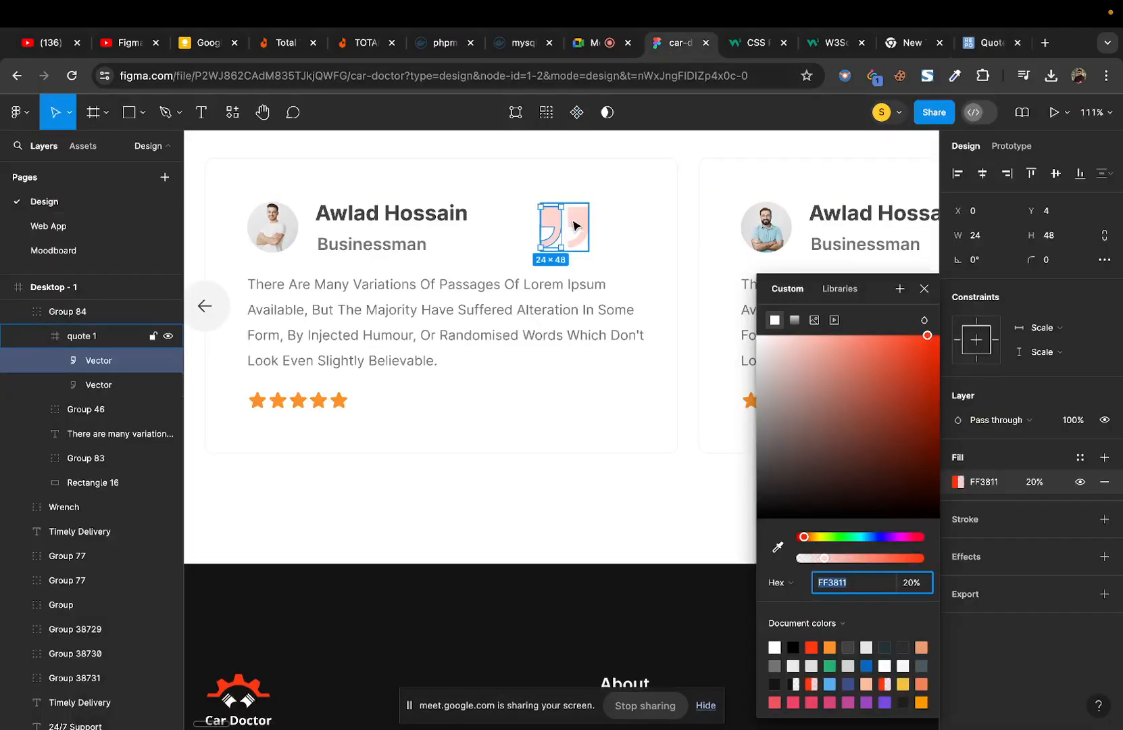
left_click(989, 45)
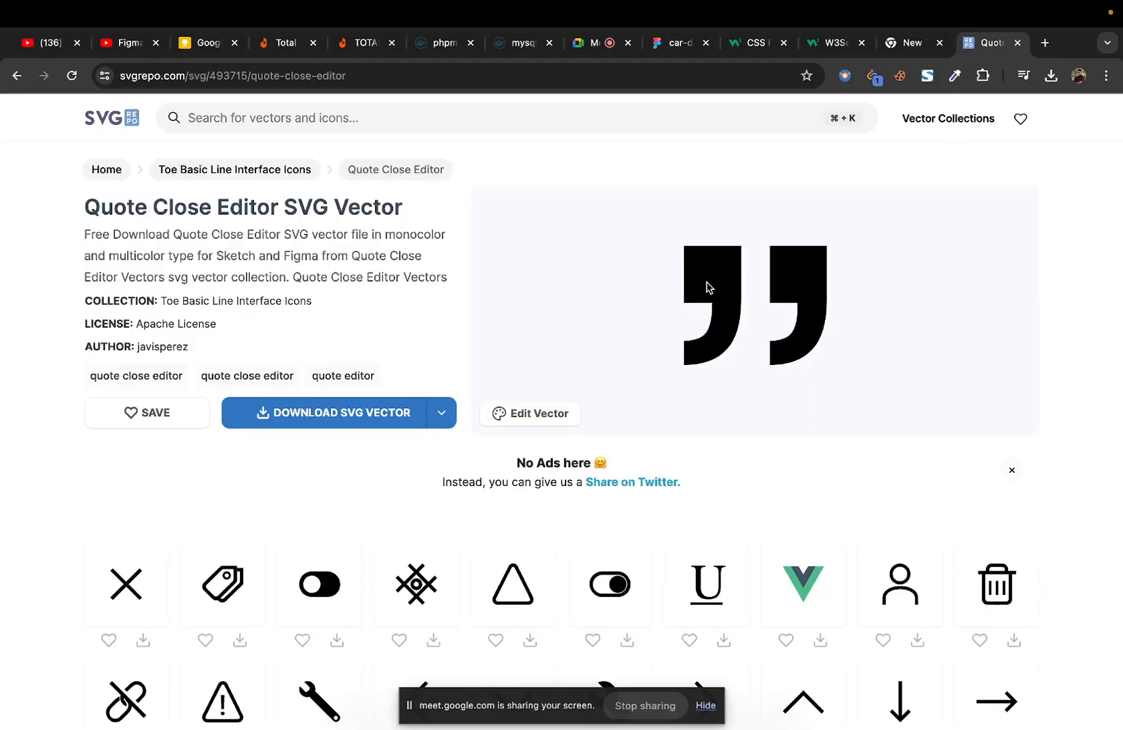
Step: Open the quote icon in the vector editor, try the line color #ff381120, and examine the preview
left_click(532, 417)
left_click(770, 305)
triple_click(719, 300)
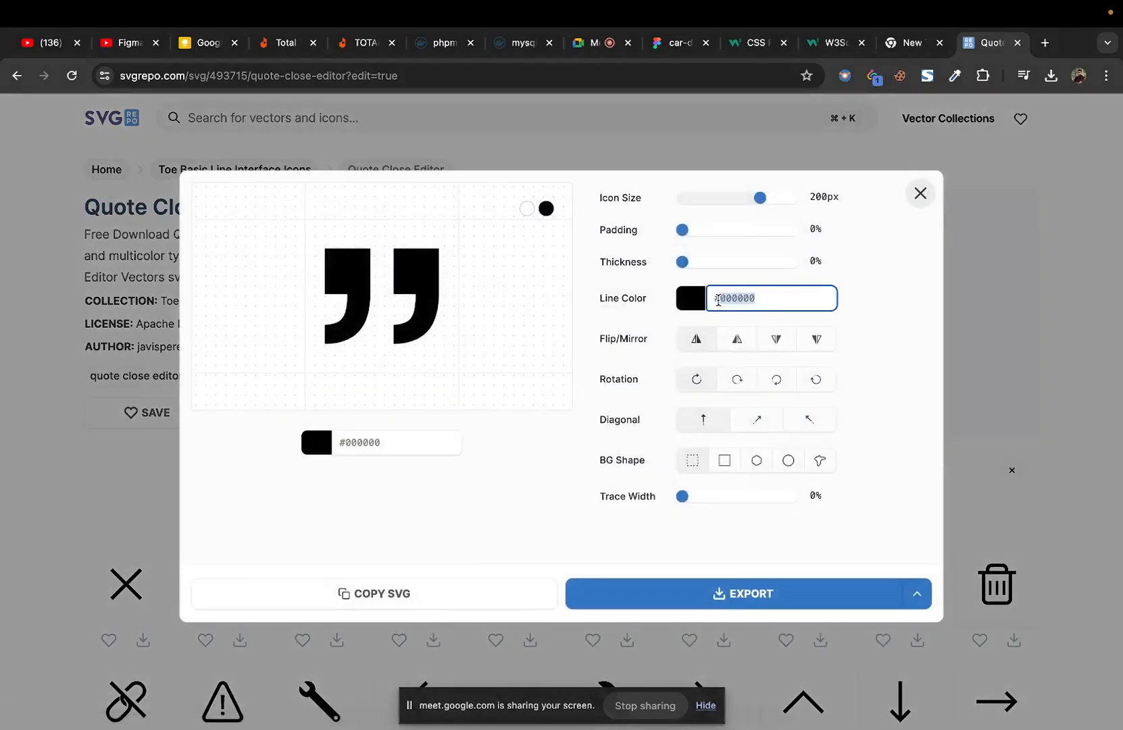
type("#ff3811")
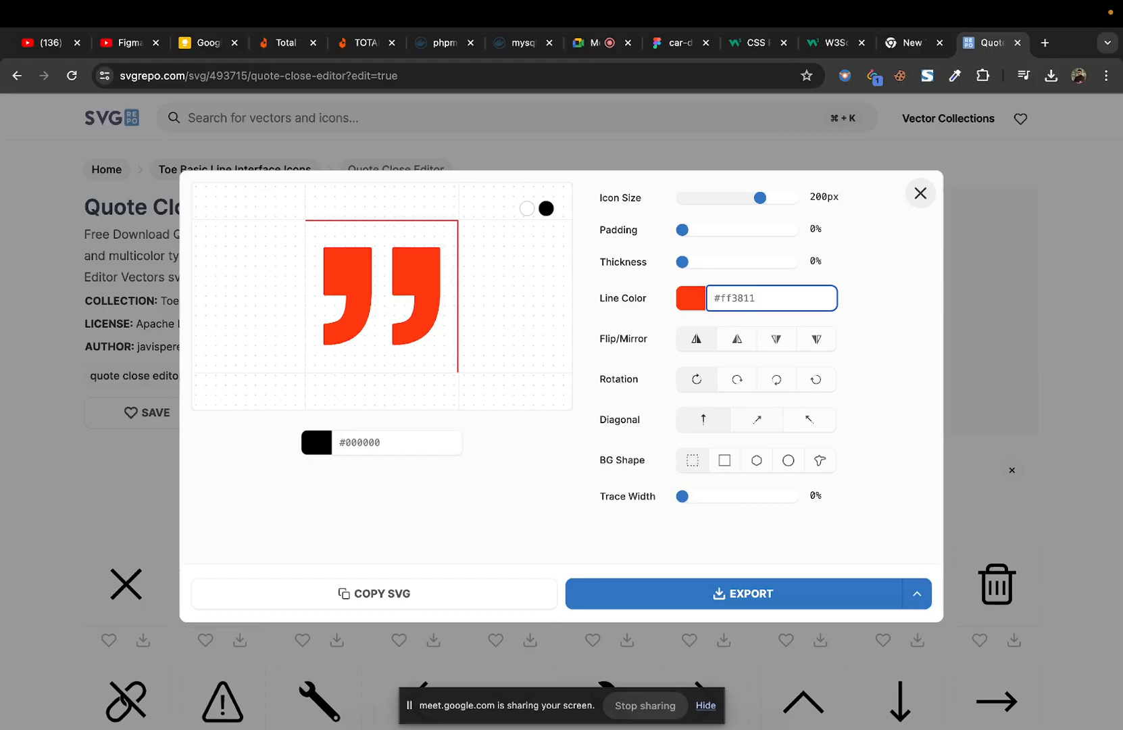
type("20")
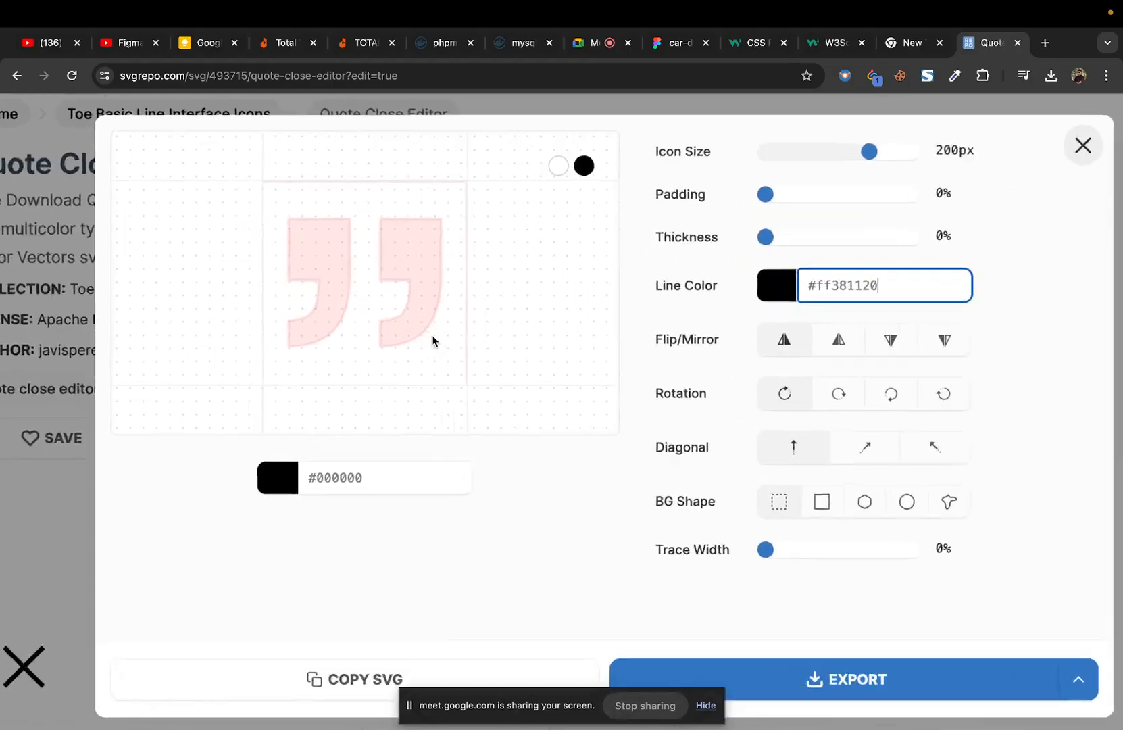
scroll(431, 334, "up", 5)
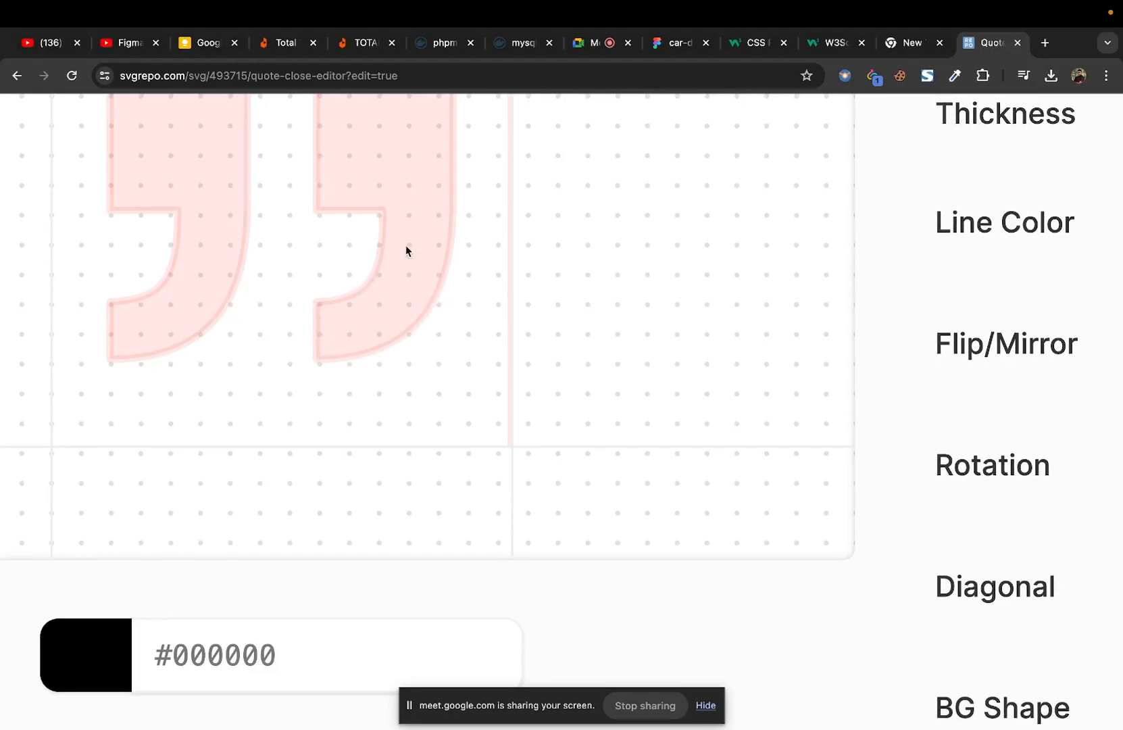
scroll(404, 250, "down", 3)
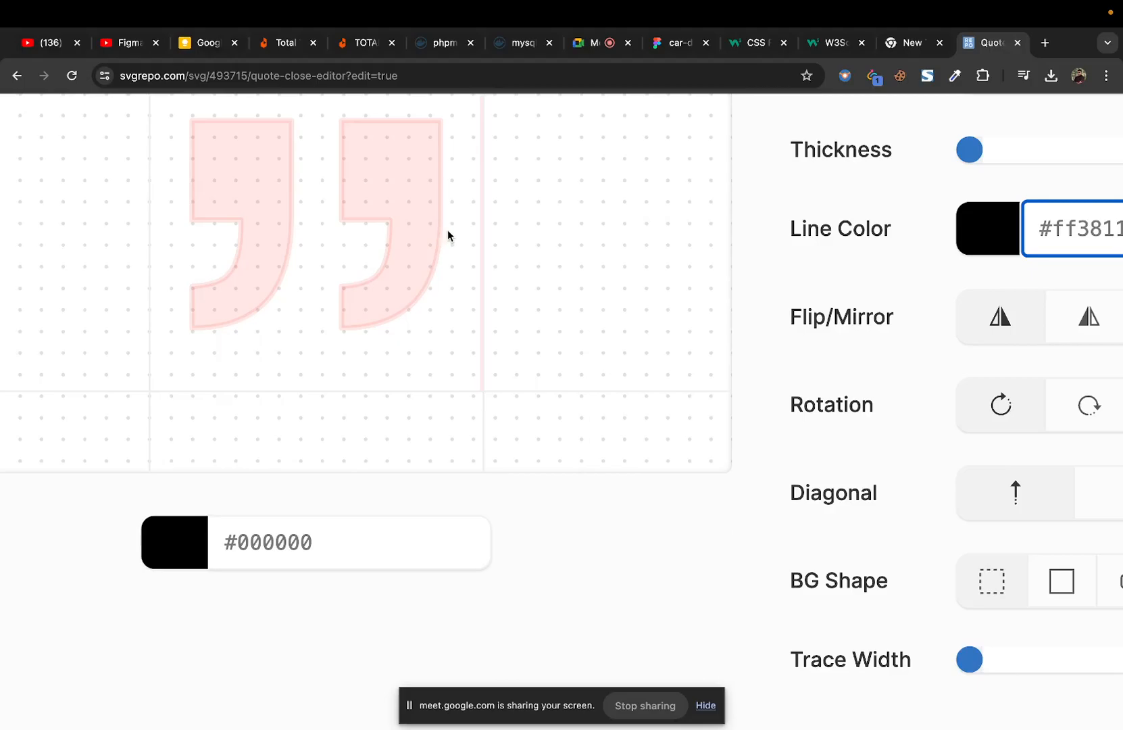
scroll(447, 230, "down", 2)
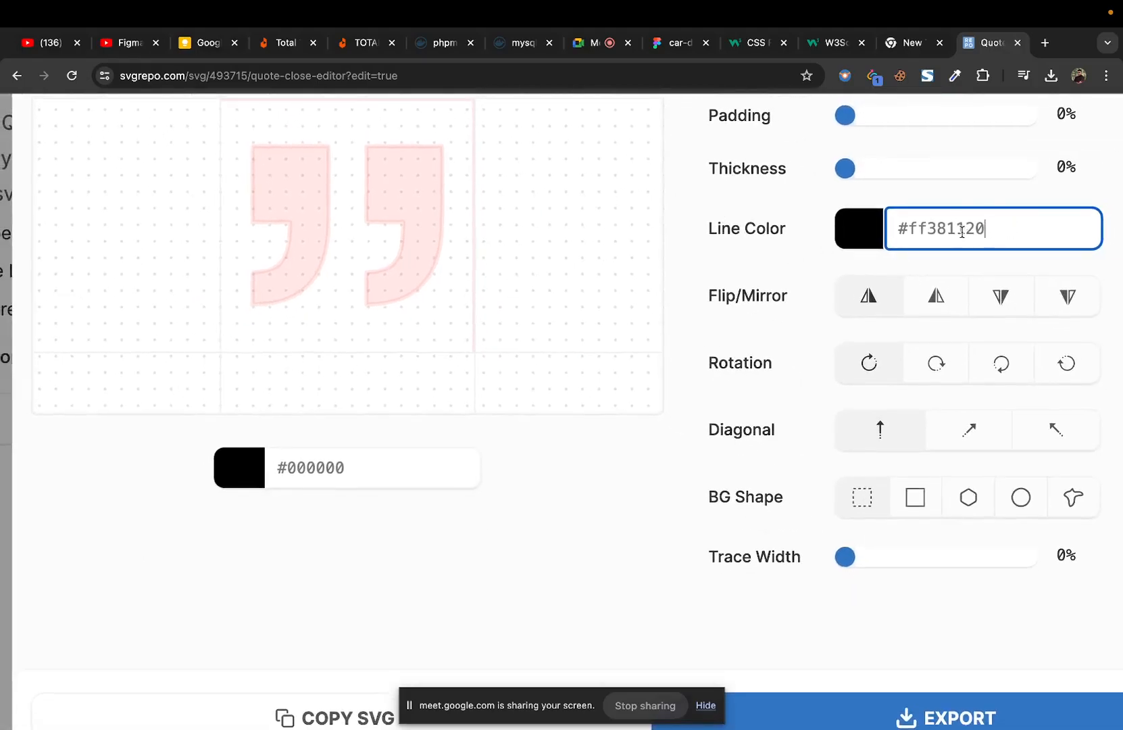
Step: Try applying the same #ff381120 color to the quote icon's fill and examine the preview up close
left_click_drag(996, 231, 908, 230)
key("ctrl+c")
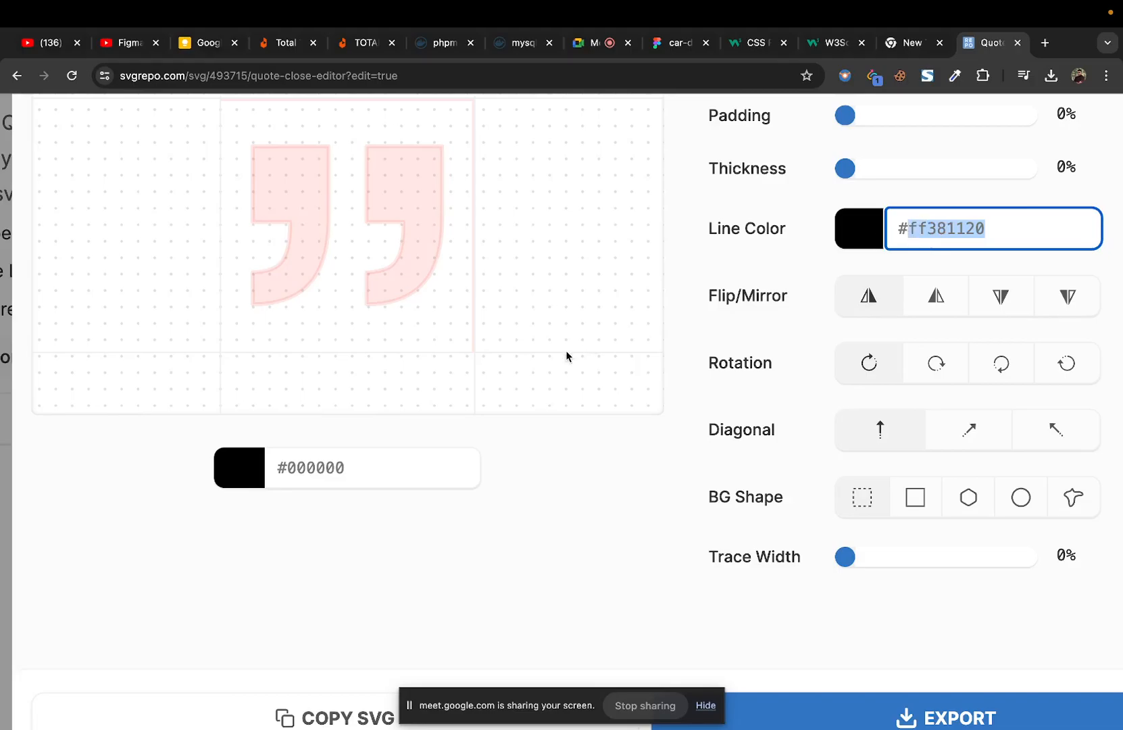
left_click_drag(368, 469, 284, 468)
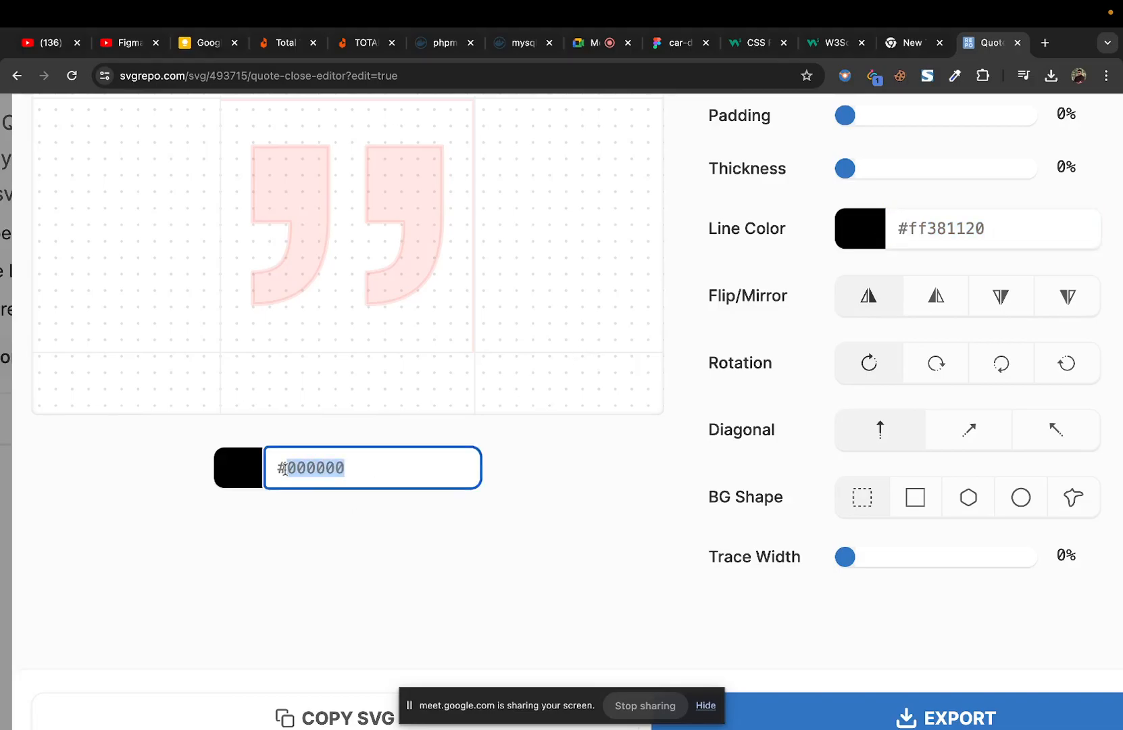
key("ctrl+v")
left_click(355, 559)
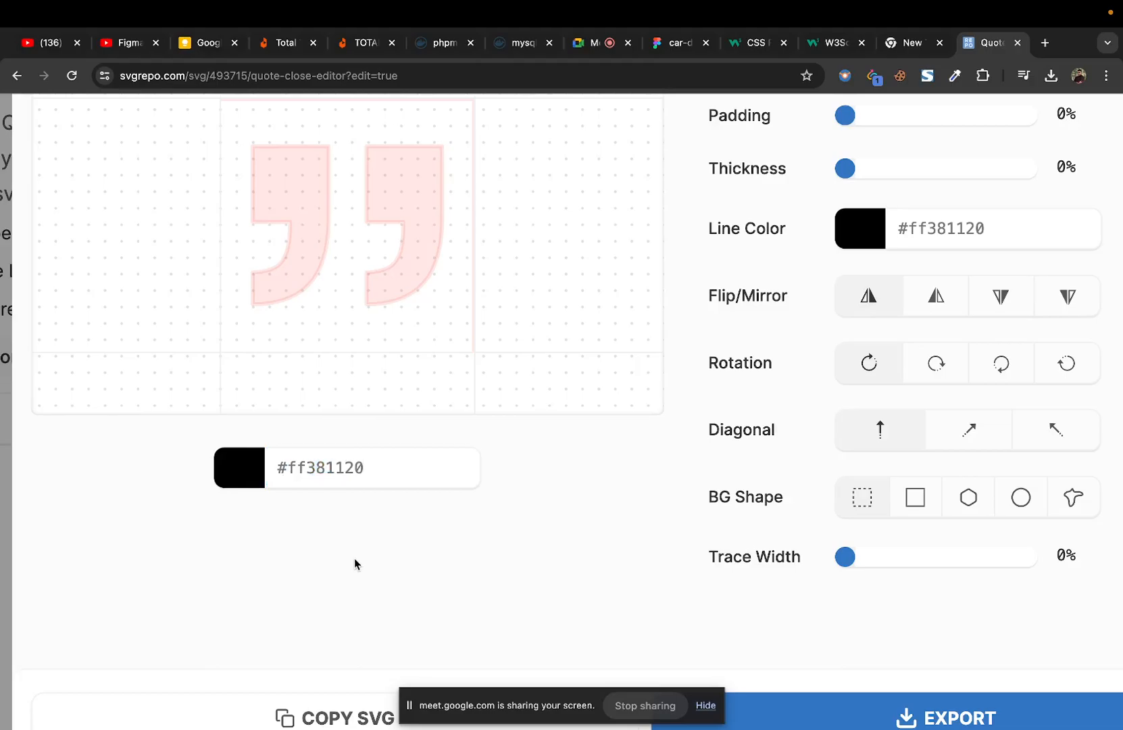
scroll(311, 229, "up", 5, "ctrl")
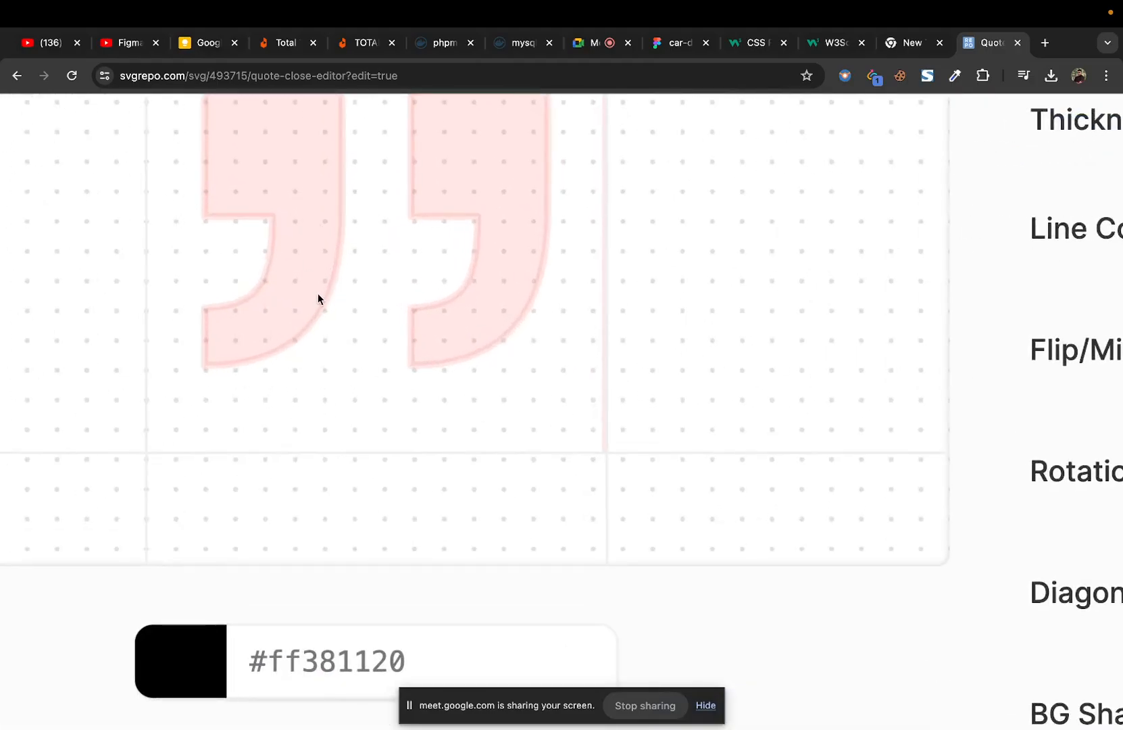
scroll(318, 295, "down", 5, "ctrl")
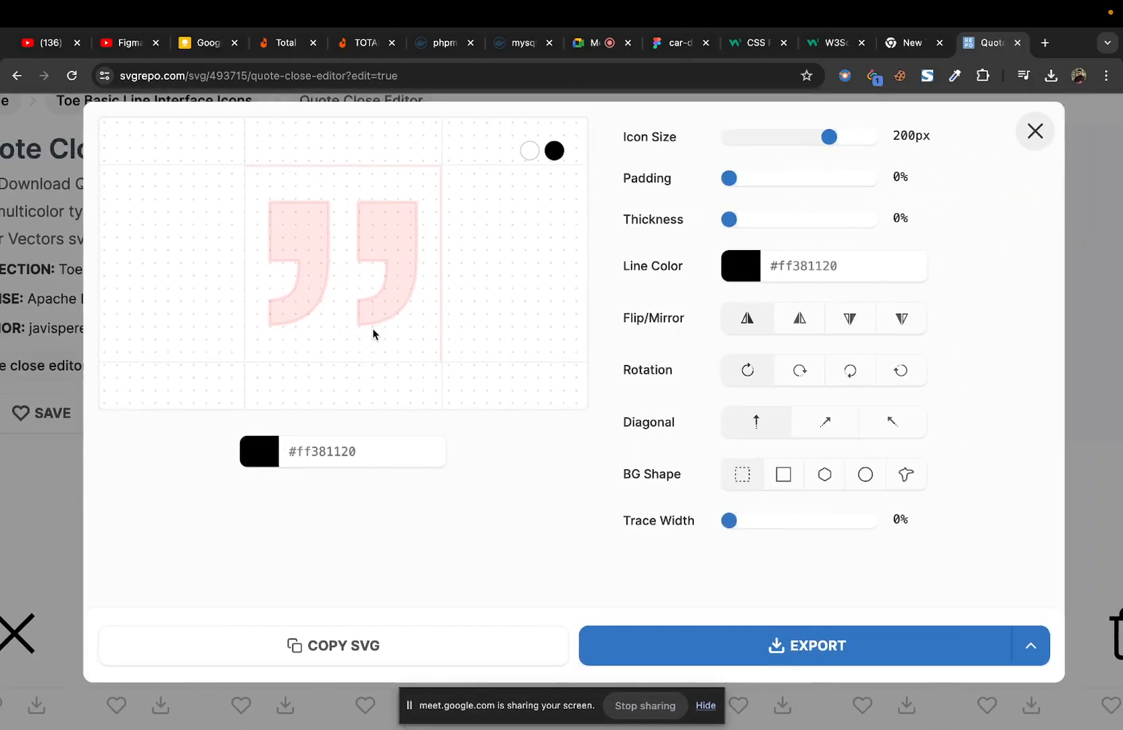
Step: Try 10% padding on the quote icon, compare it with the Figma design, and close SVG Repo without exporting
left_click(784, 475)
left_click(759, 483)
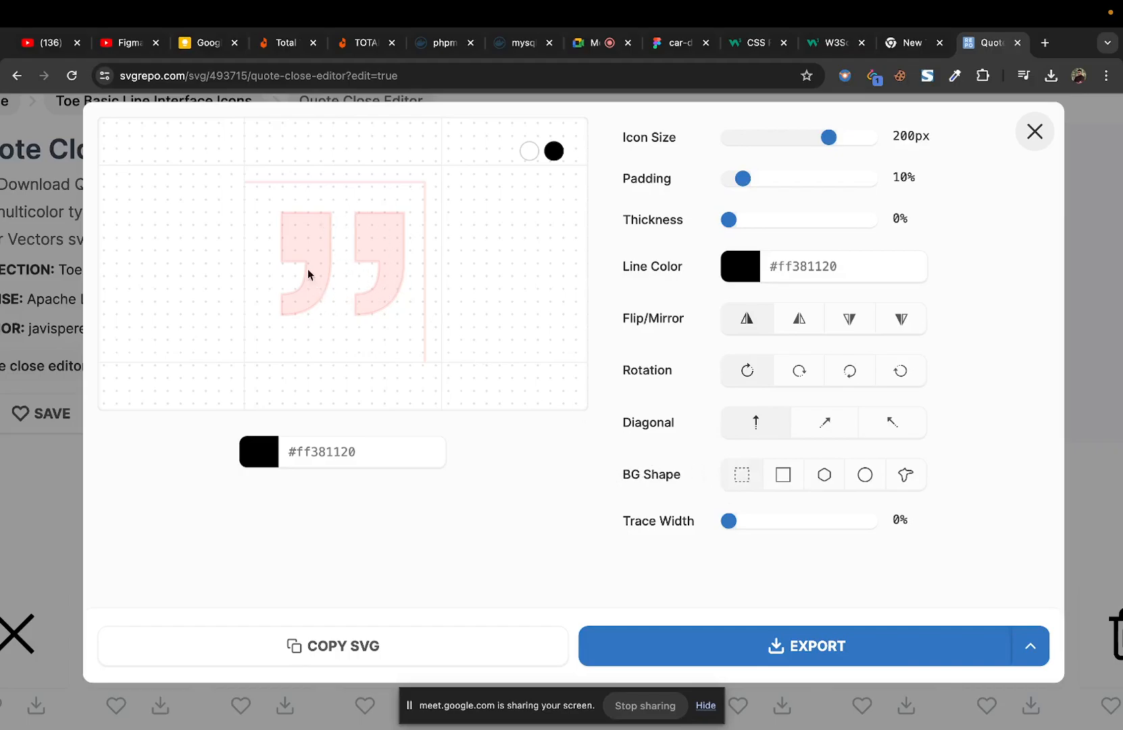
left_click(672, 46)
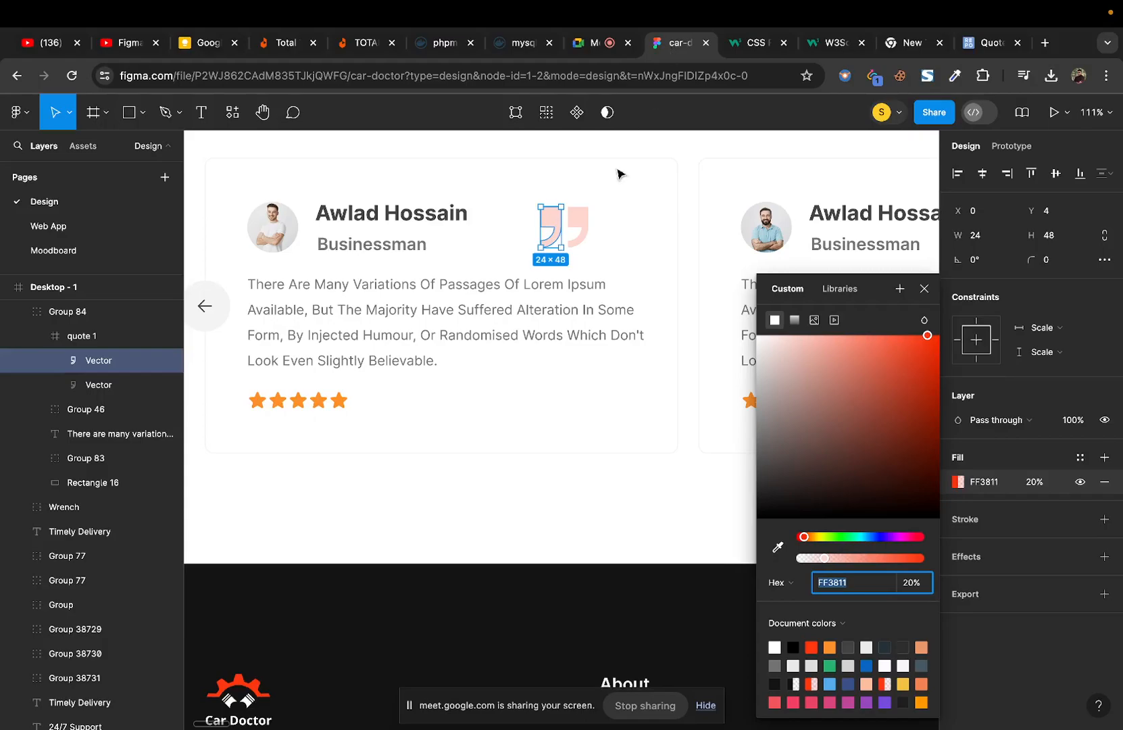
left_click(994, 47)
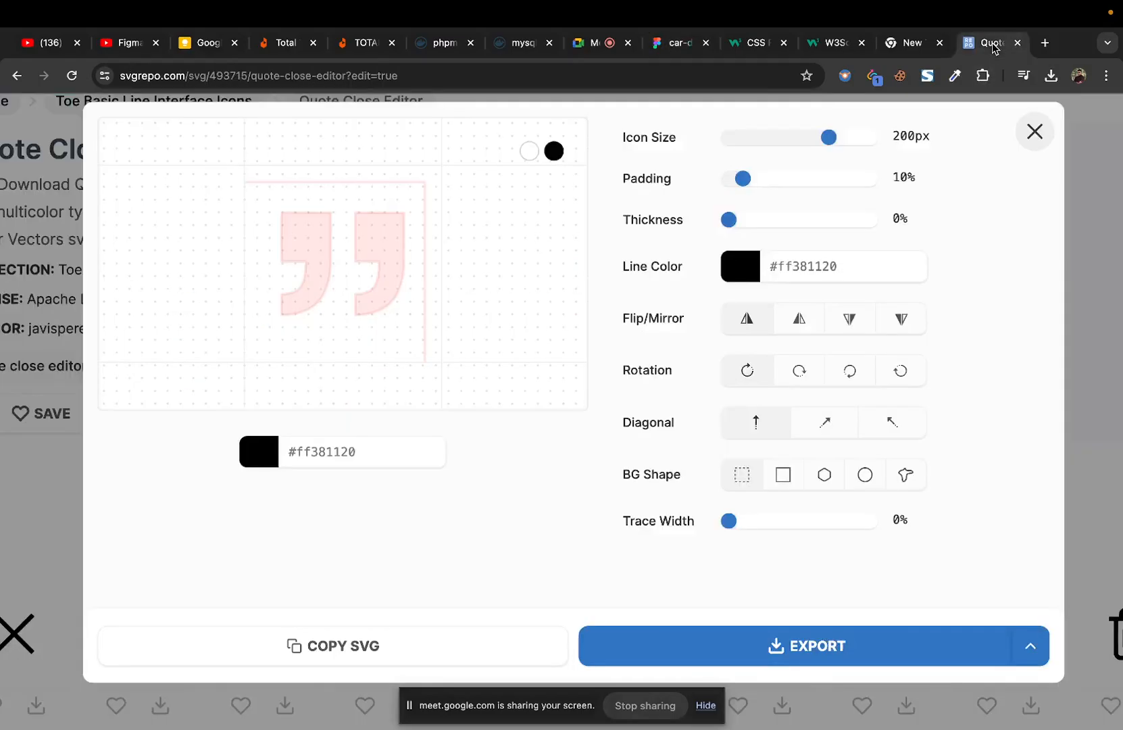
left_click(1035, 132)
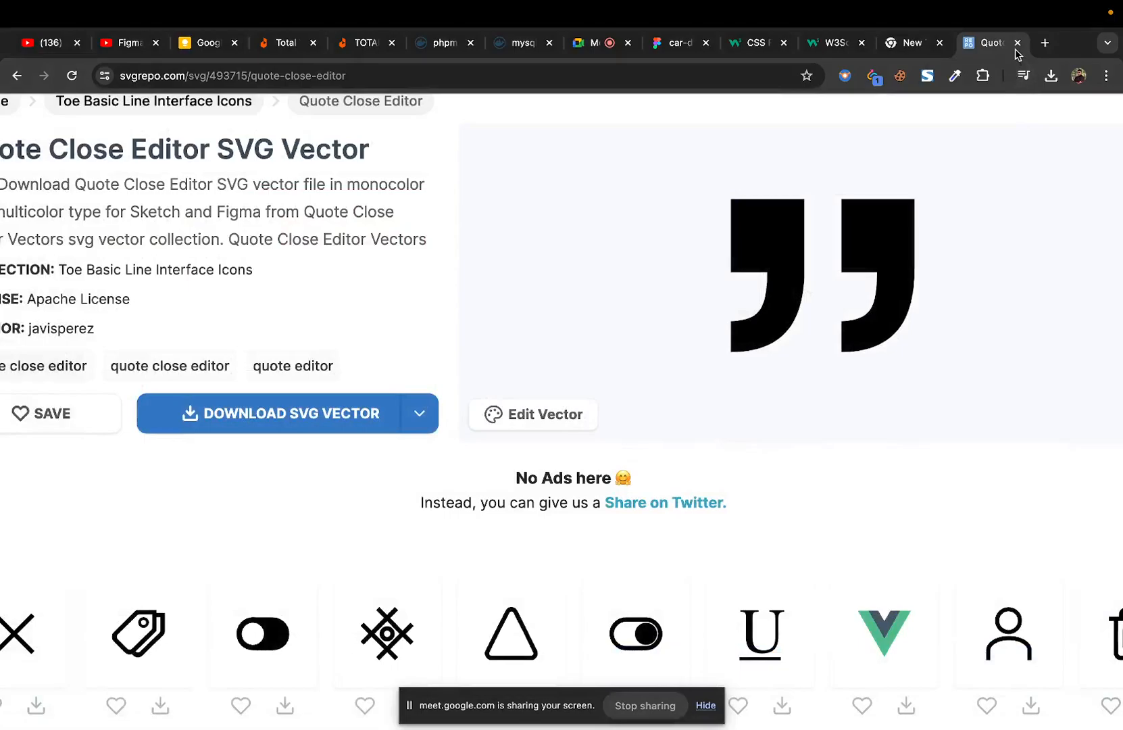
left_click(1016, 44)
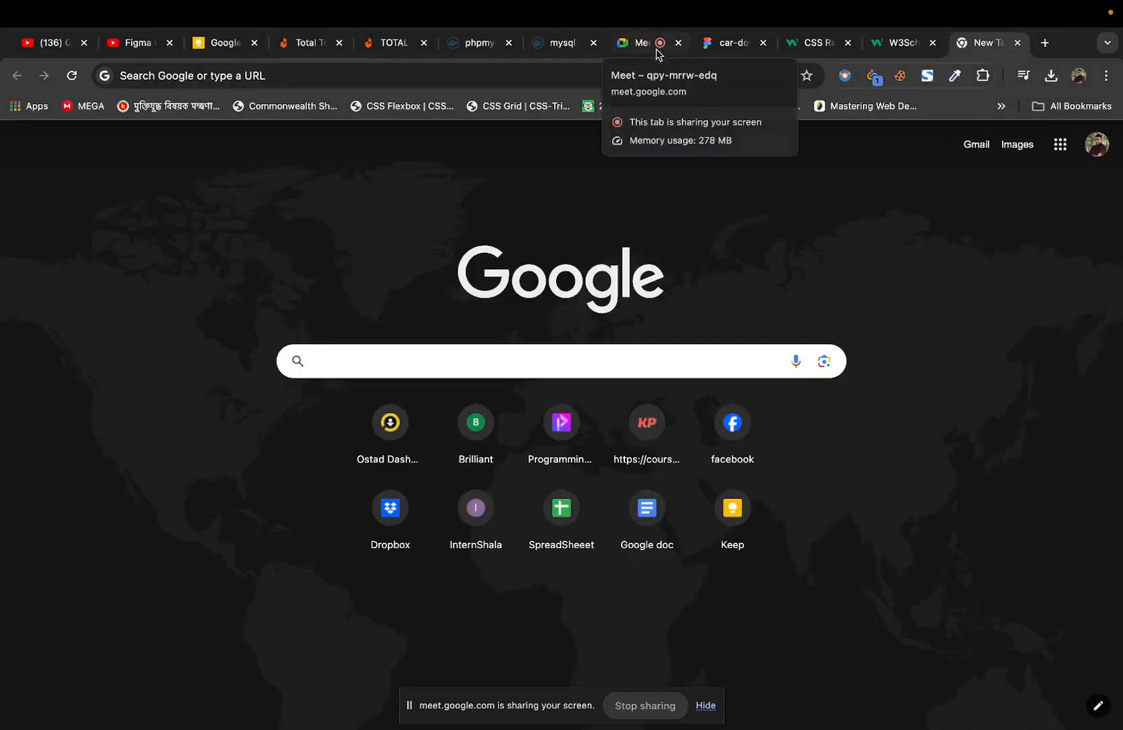
Step: Return to the Figma car-doctor design, close the color picker, and review the testimonial and core features sections
left_click(733, 54)
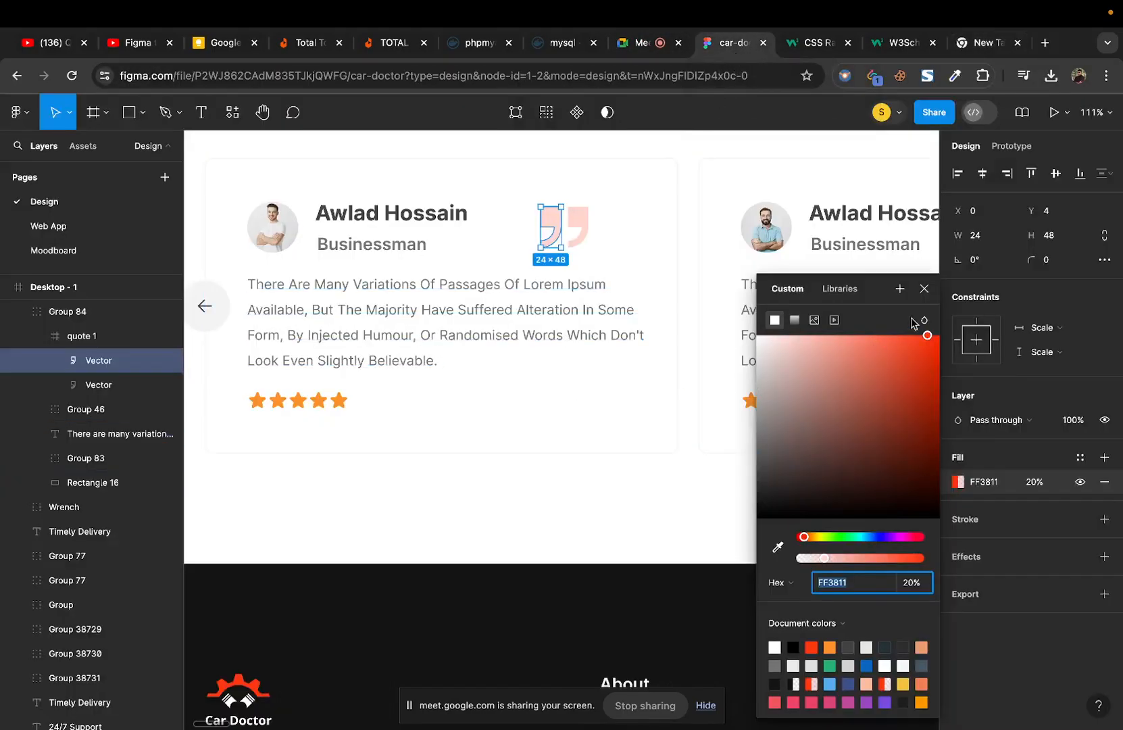
left_click(924, 289)
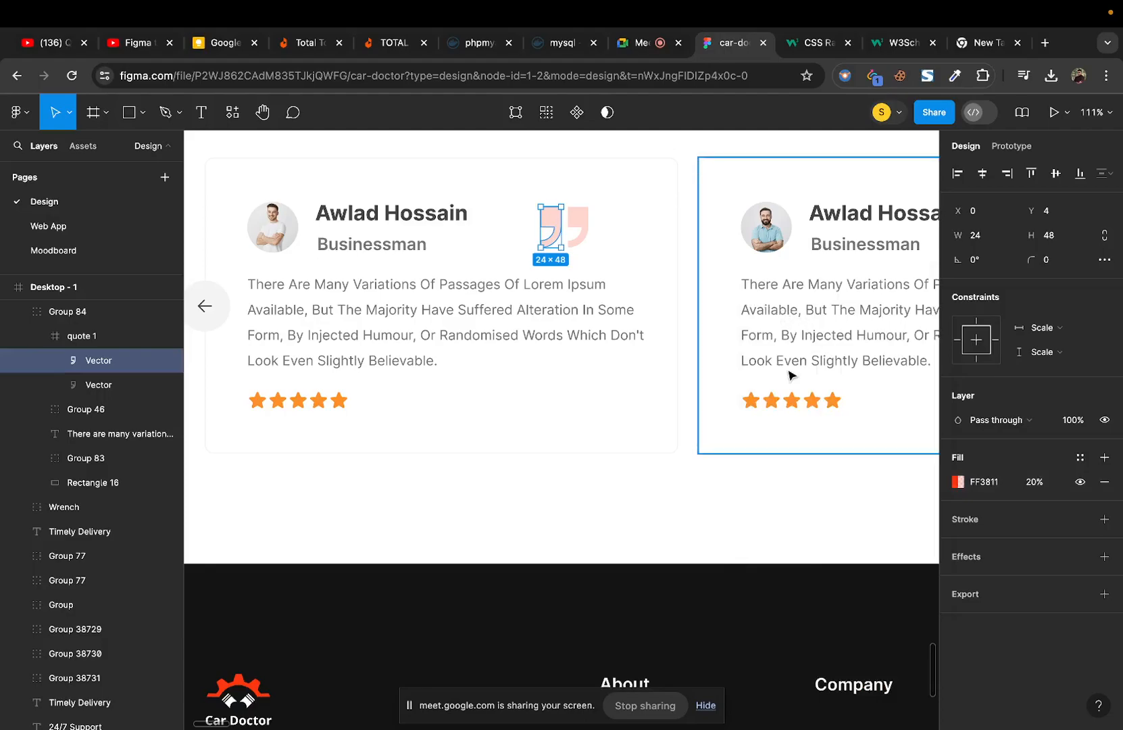
scroll(705, 465, "up", 4)
scroll(705, 465, "right", 5)
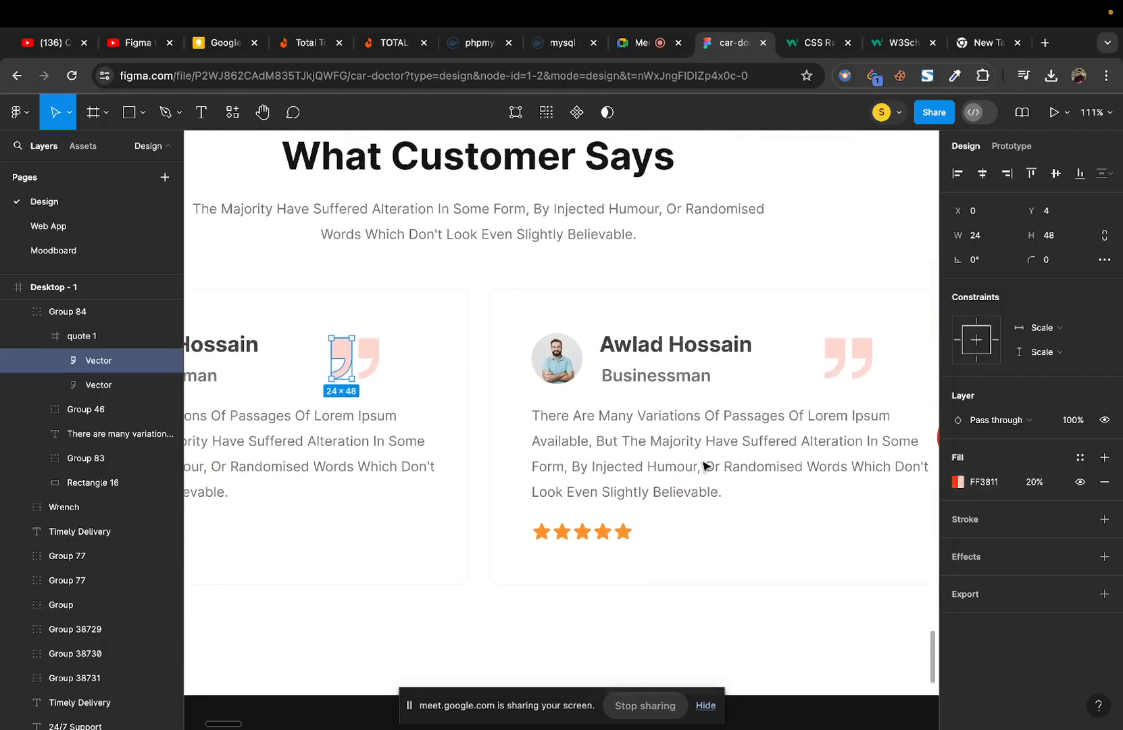
scroll(705, 465, "down", 5)
scroll(705, 465, "up", 4)
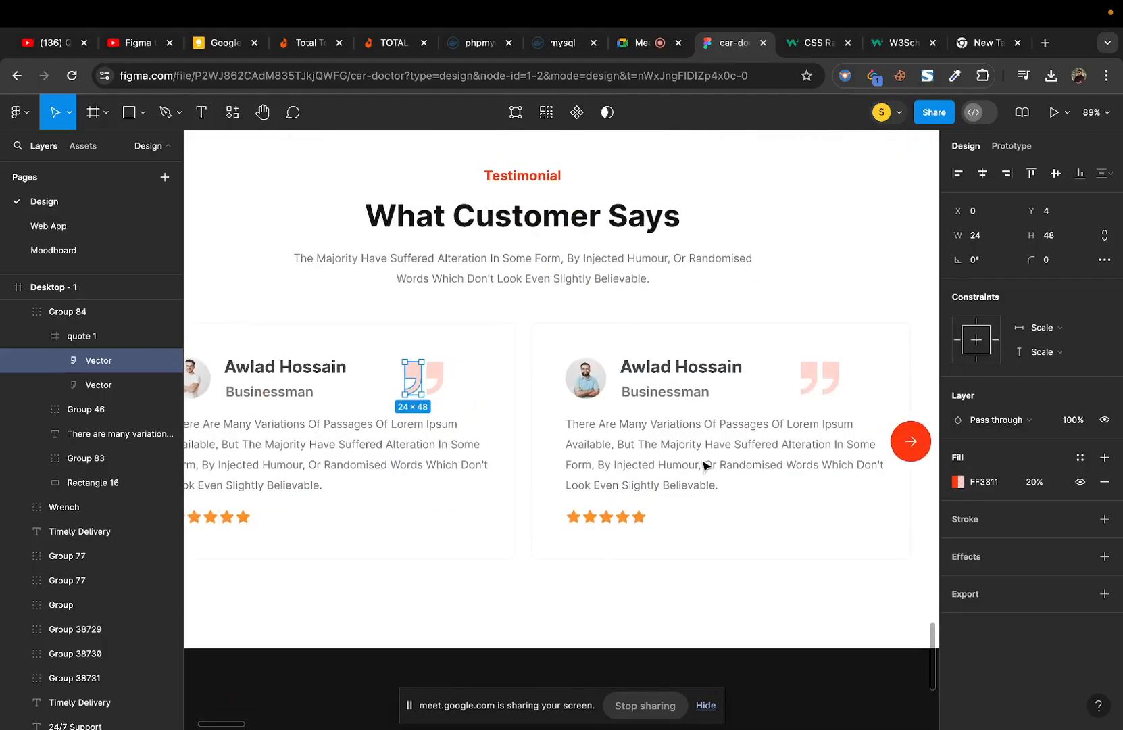
scroll(705, 465, "up", 5)
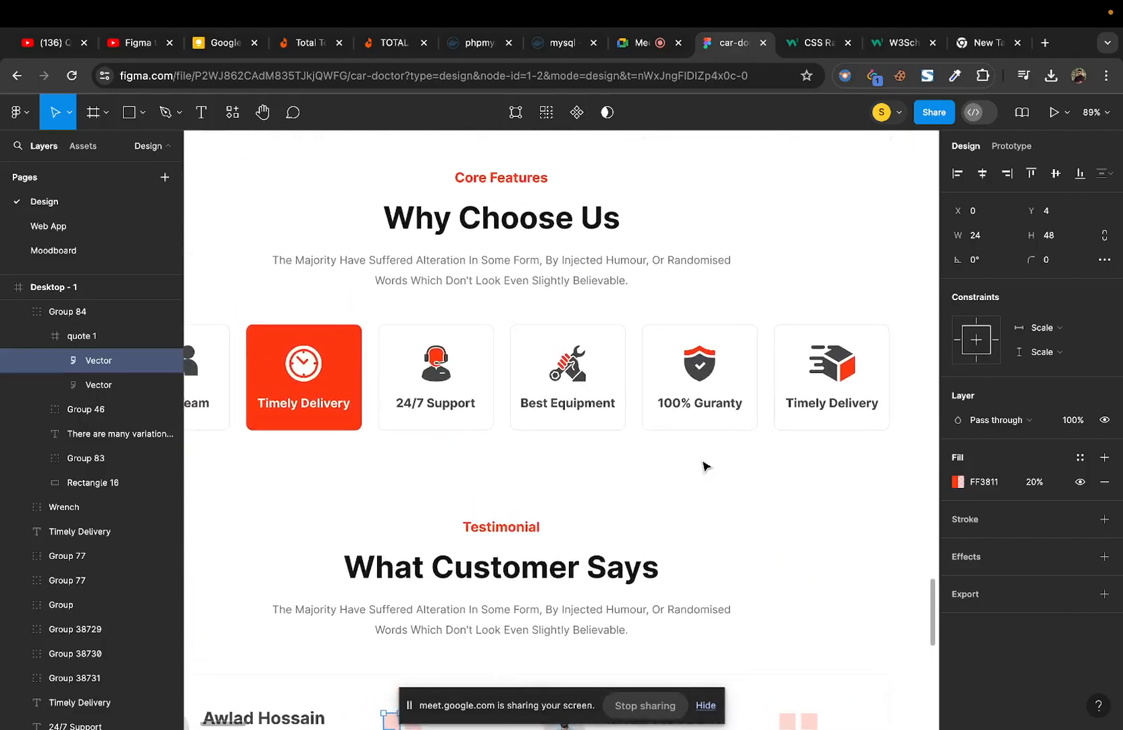
scroll(704, 465, "down", 10)
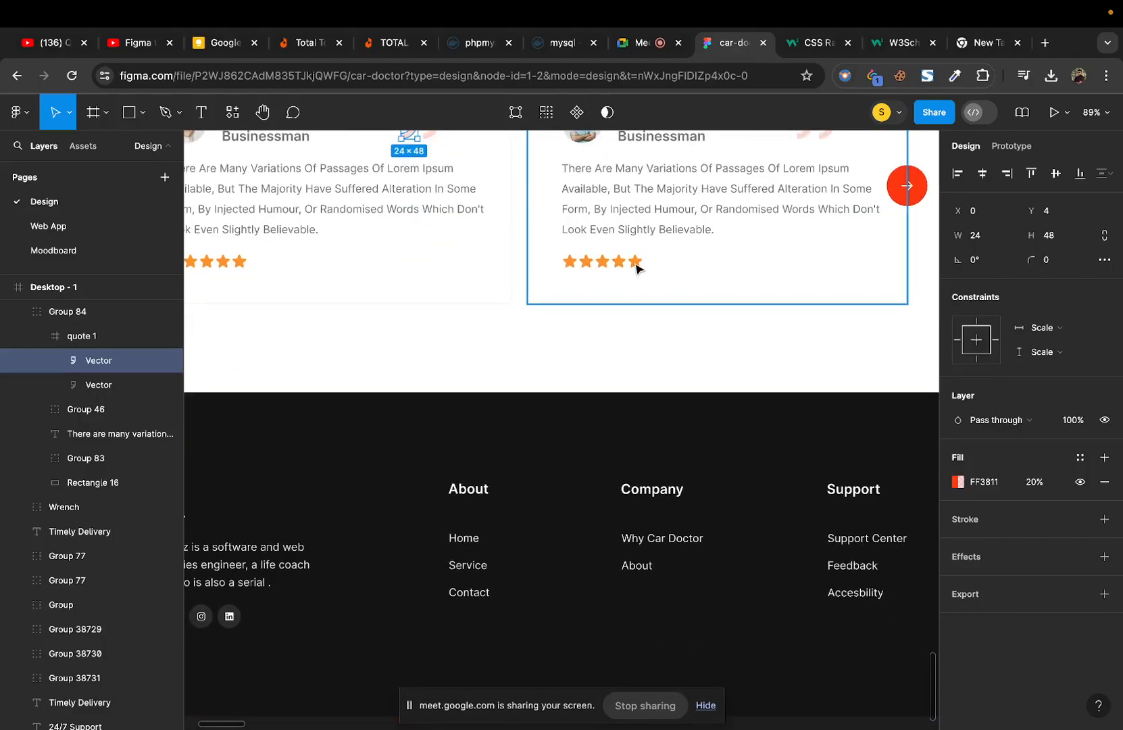
Step: Select the last rating star on the second testimonial card and inspect its size and selection color
left_click(636, 270)
scroll(636, 267, "up", 8)
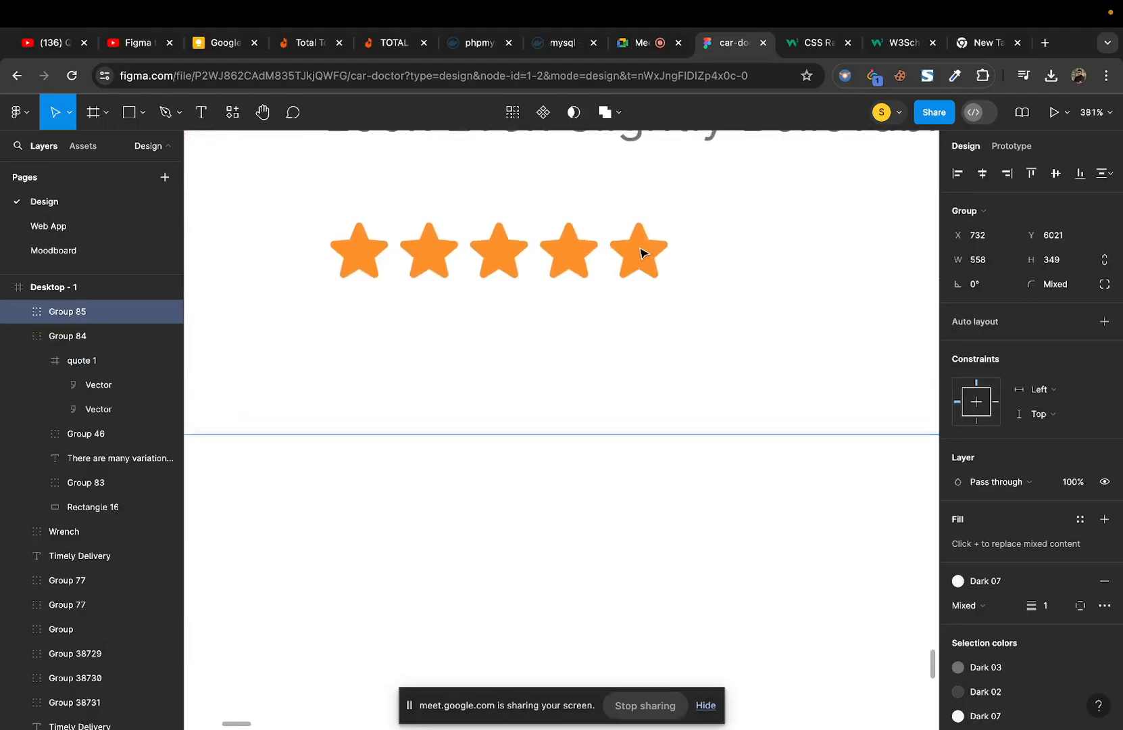
double_click(648, 251)
double_click(647, 251)
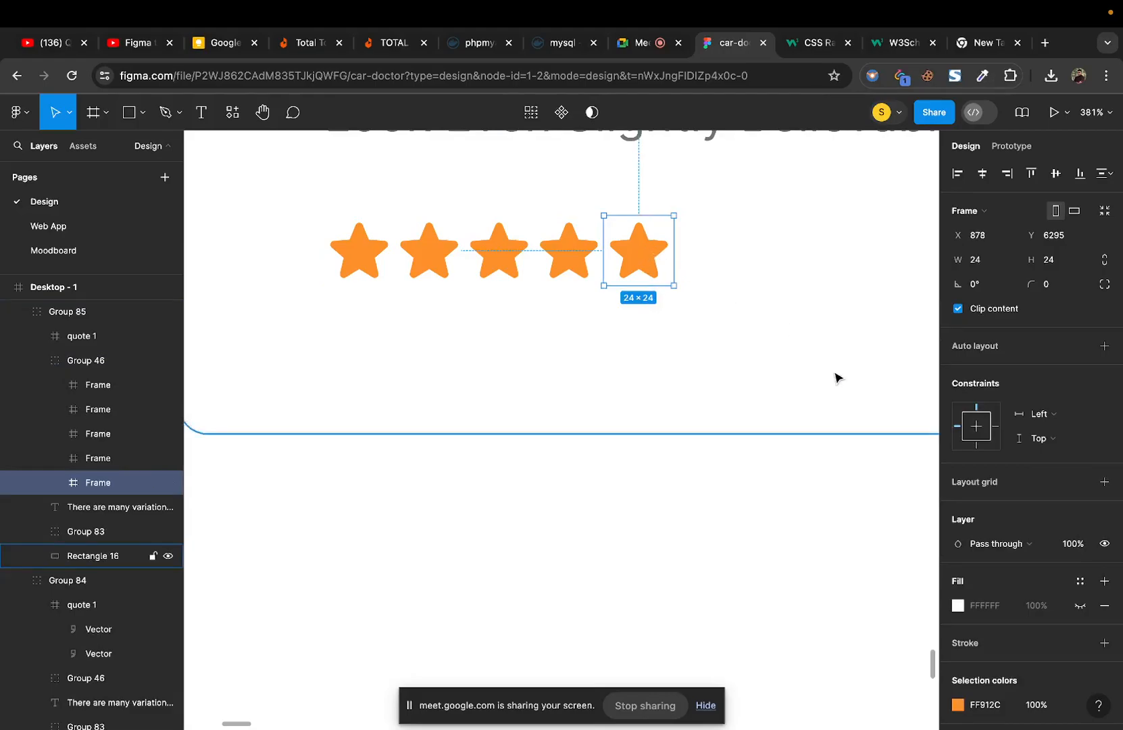
scroll(982, 494, "down", 3)
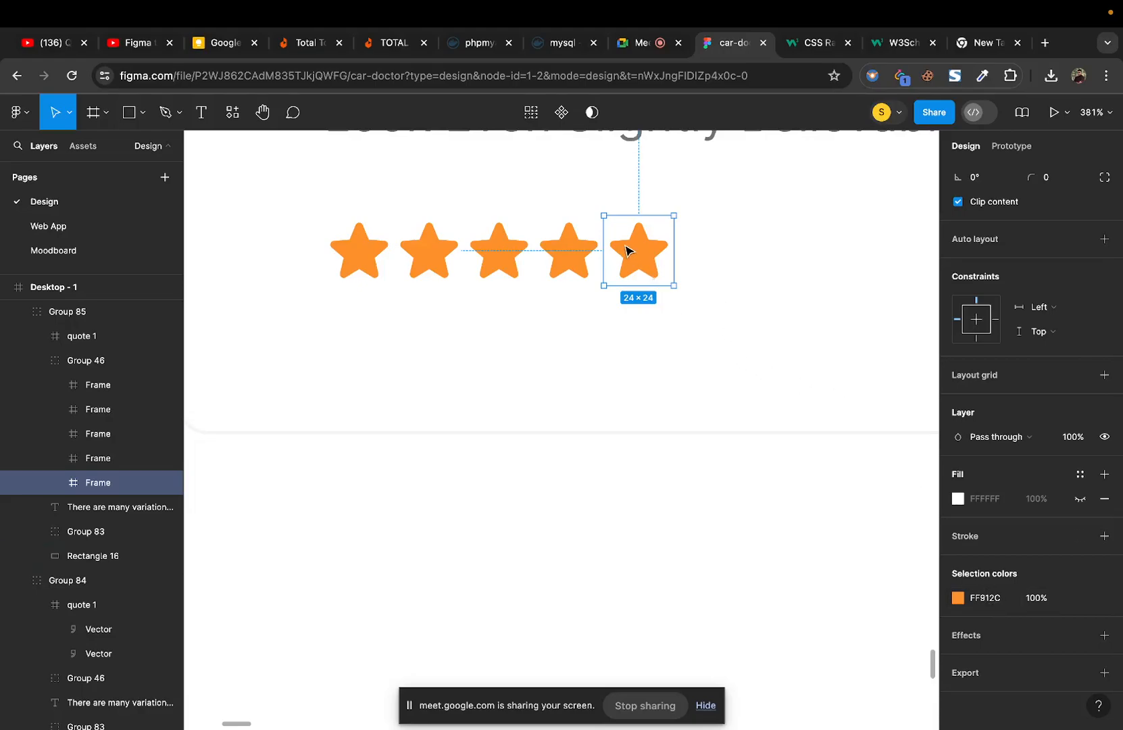
Step: Open the live Car Doctor site at cardr.borhanuddinwebwomen.com in a new browser tab
left_click(1045, 42)
type("a")
key("BackSpace")
key("BackSpace")
type("cardr.borhanuddinwebwomen.com")
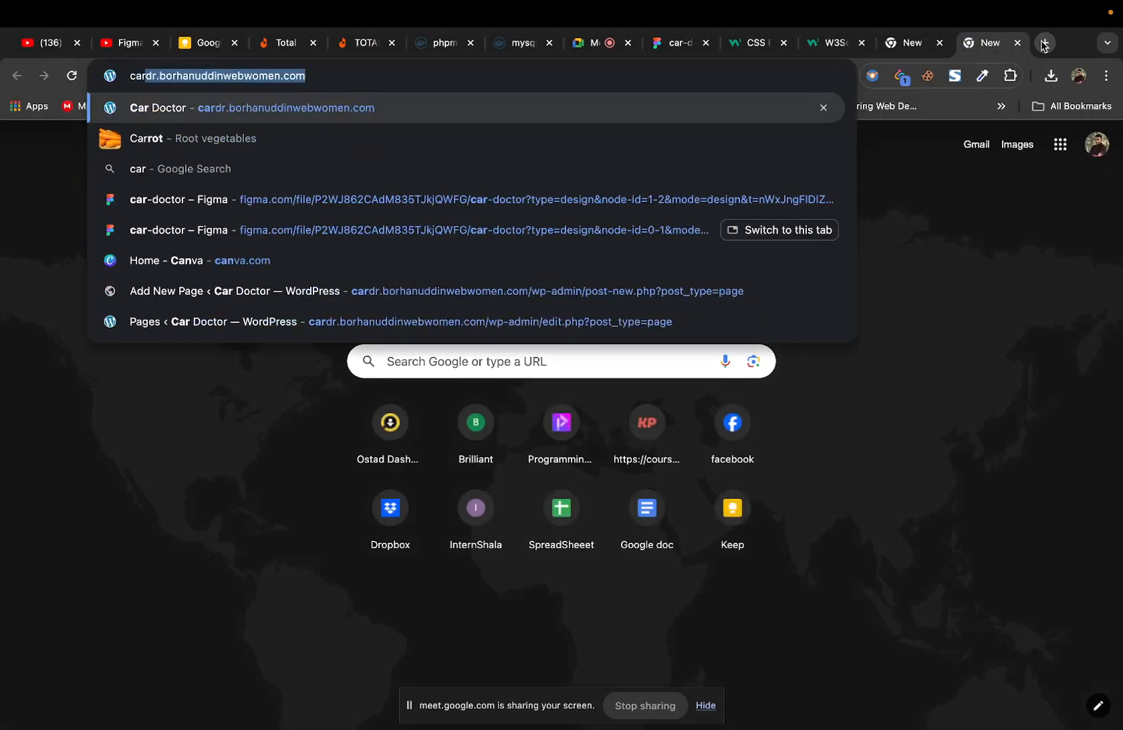
key("Return")
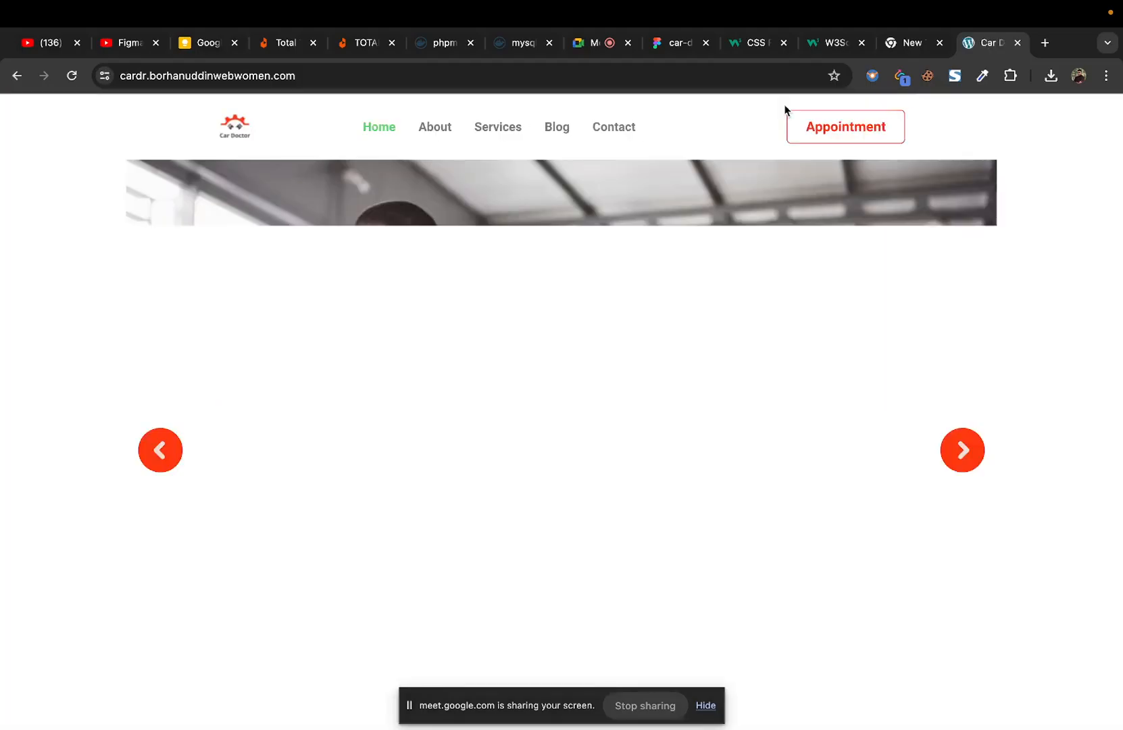
Step: Go to the site's /wp-admin address and look over the homepage's service area while it loads
left_click(502, 78)
left_click(519, 83)
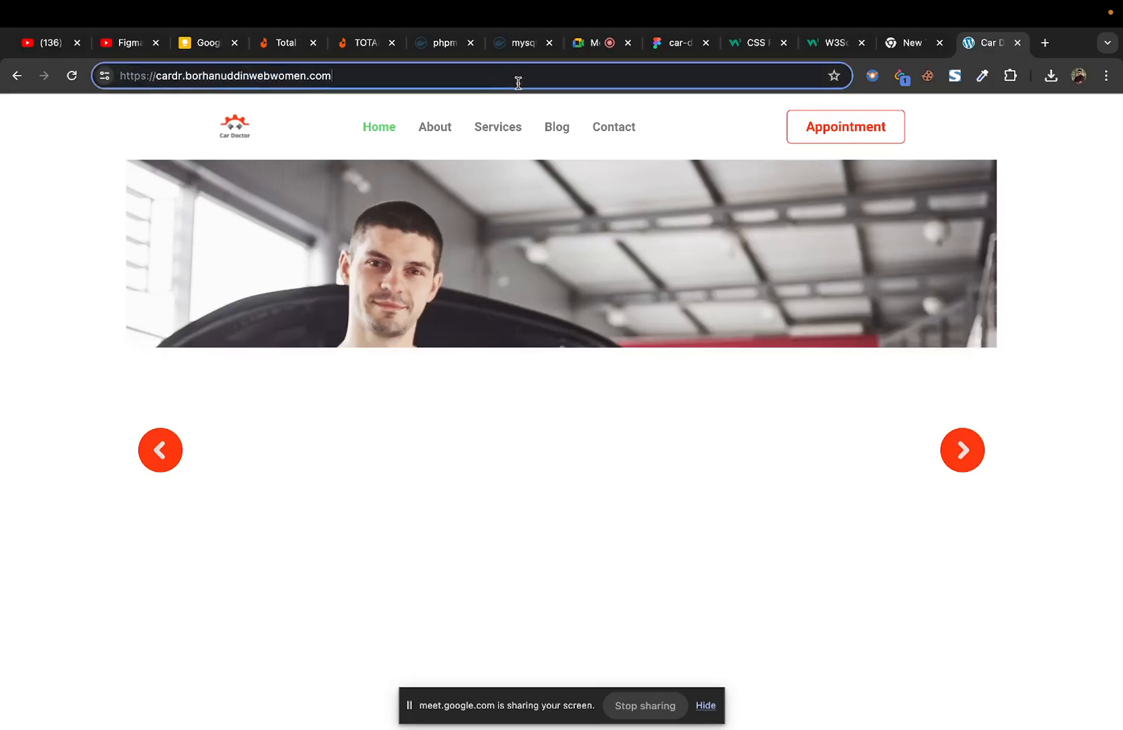
type("/")
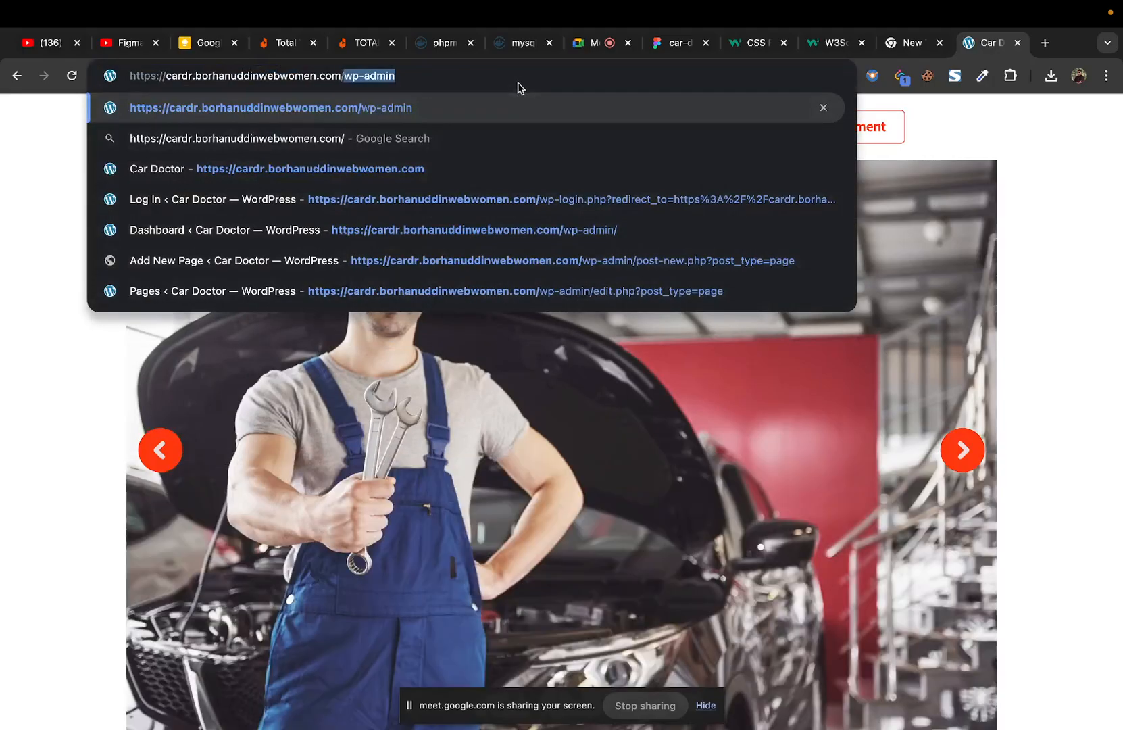
key("Return")
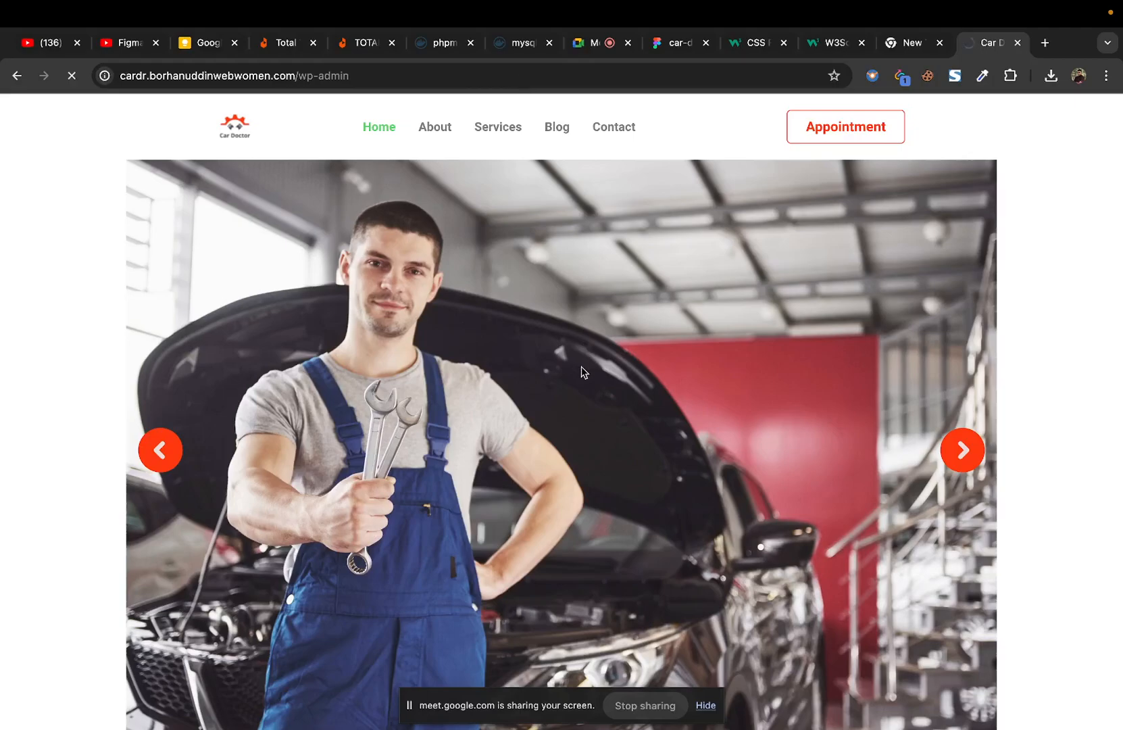
scroll(581, 366, "down", 15)
scroll(582, 371, "down", 3)
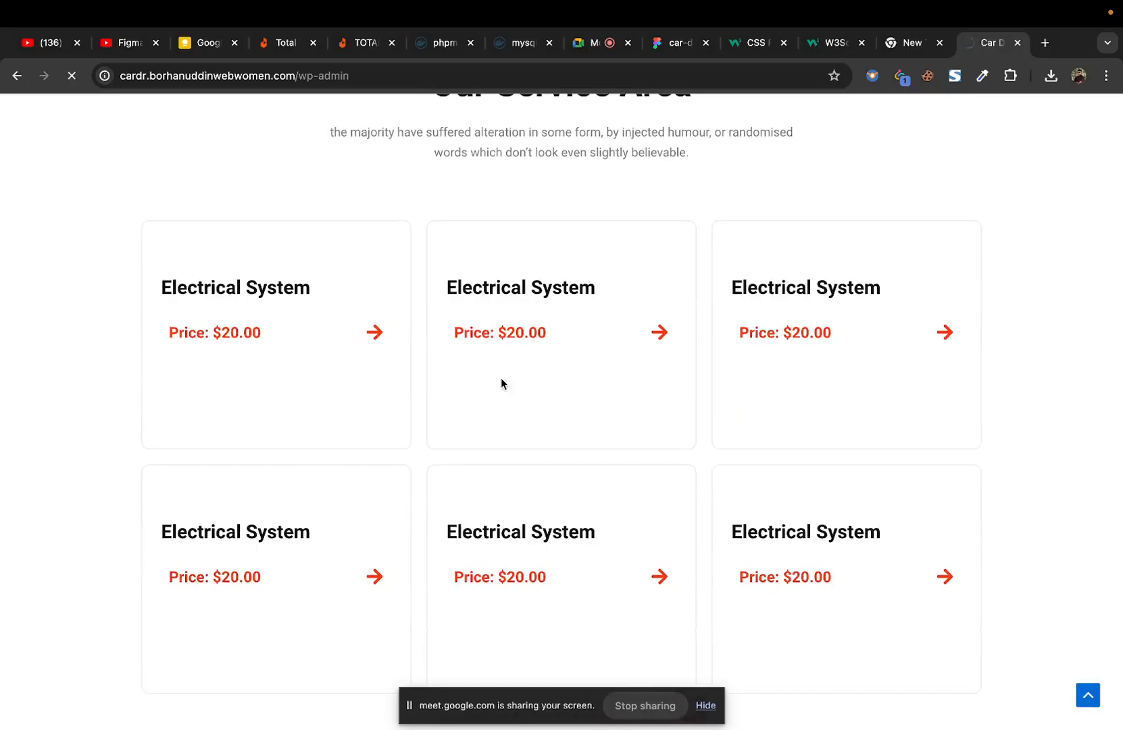
scroll(501, 383, "up", 15)
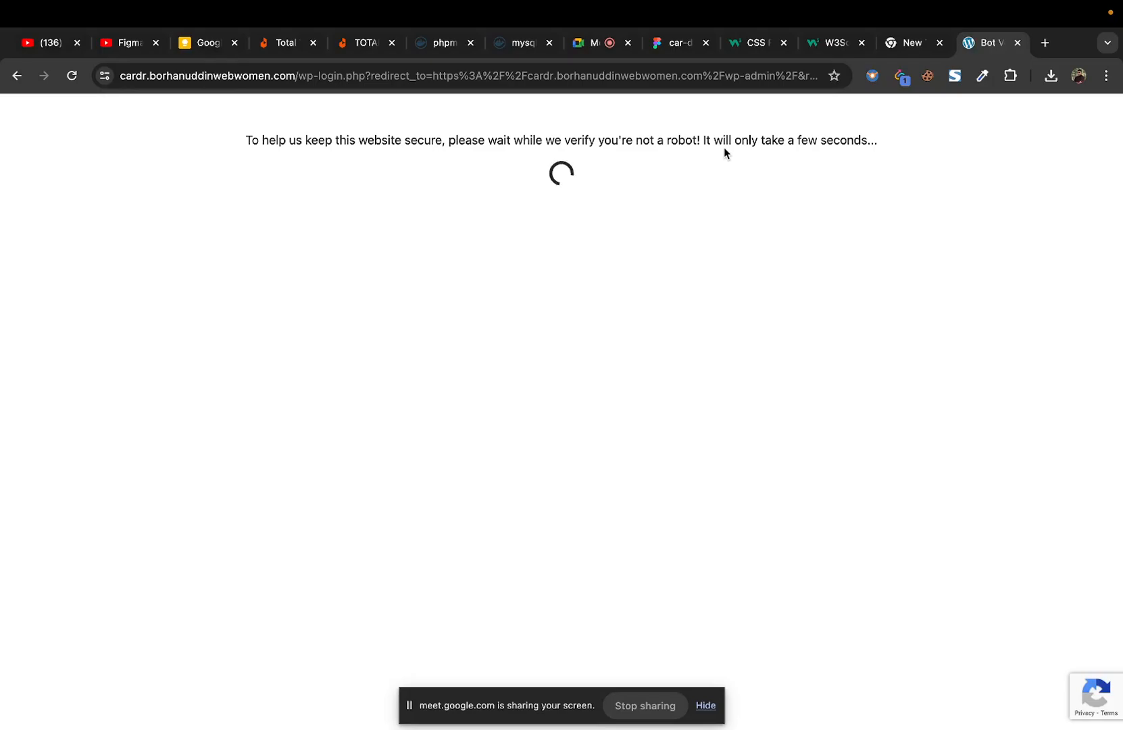
Step: Check the Google Meet call briefly, return to the WordPress login page, and log in with the saved username and password
left_click(592, 42)
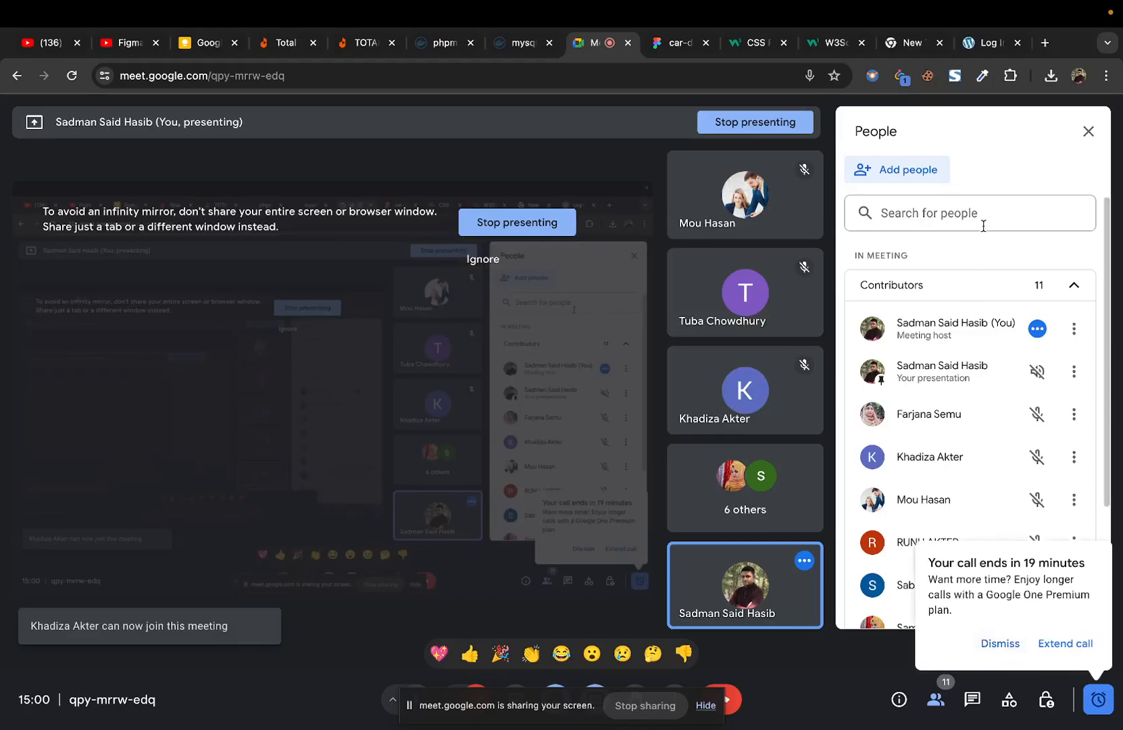
left_click(975, 43)
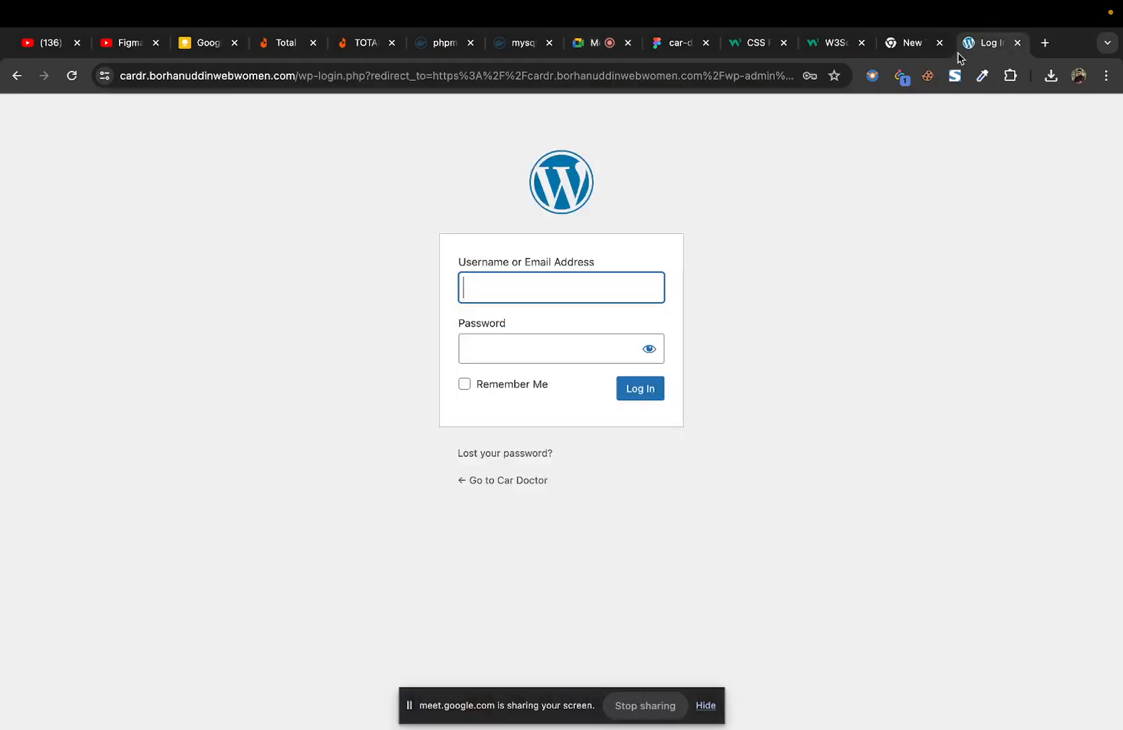
left_click(538, 283)
left_click(613, 327)
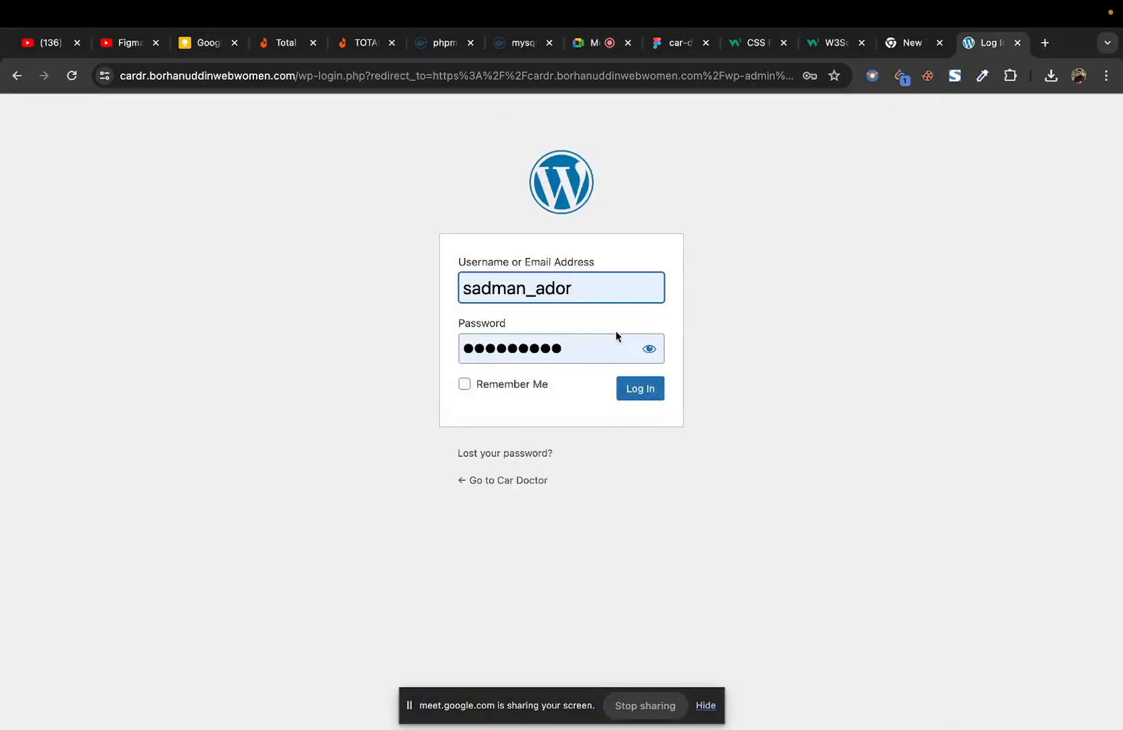
left_click(632, 388)
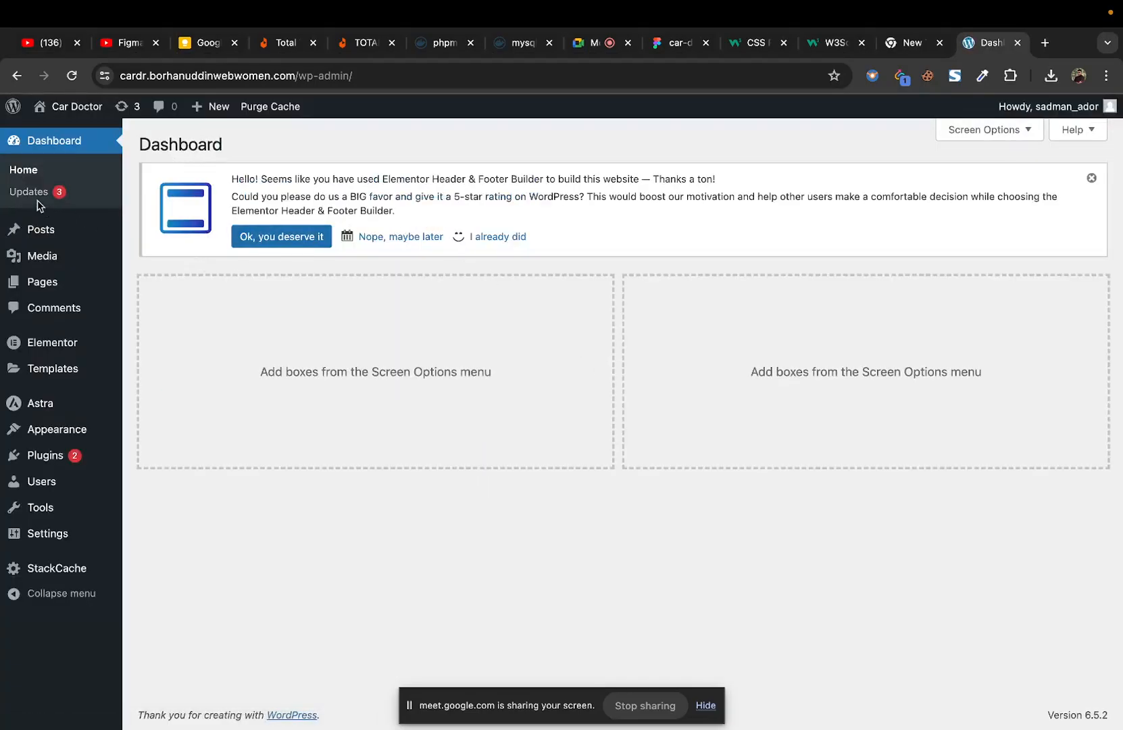
Step: Open the Home page from the WordPress pages list for editing with Elementor, checking the Figma stars while it loads
mouse_move(32, 400)
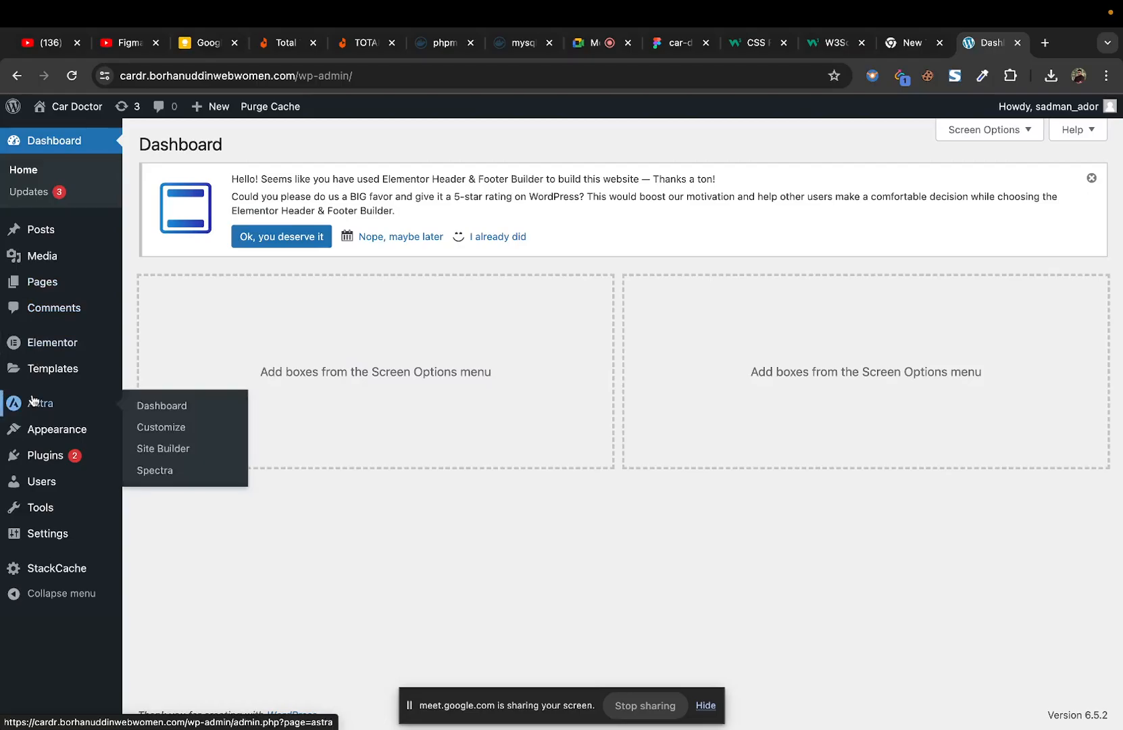
left_click(48, 288)
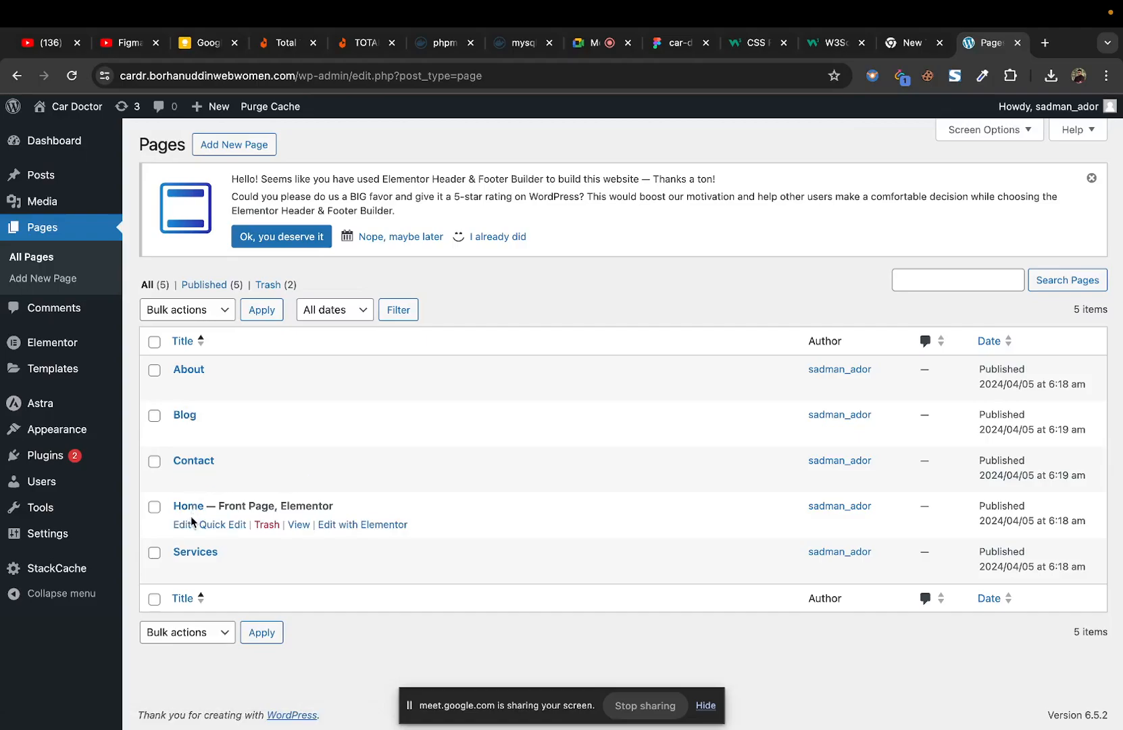
left_click(375, 525)
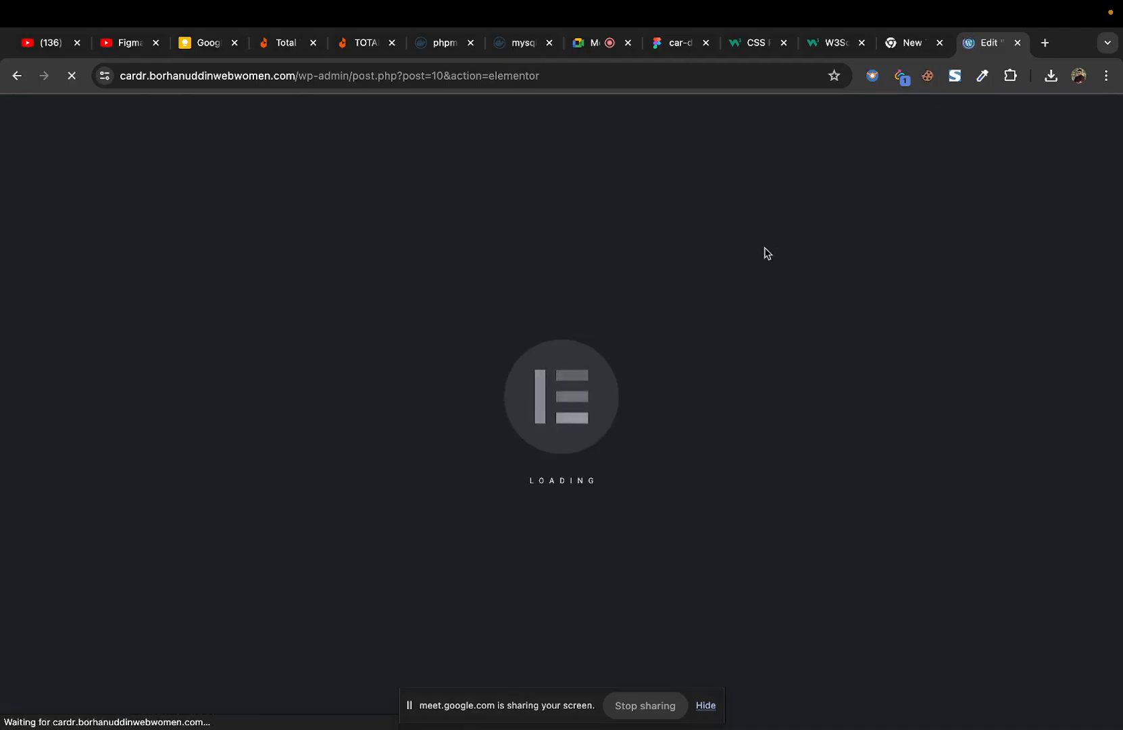
left_click(668, 53)
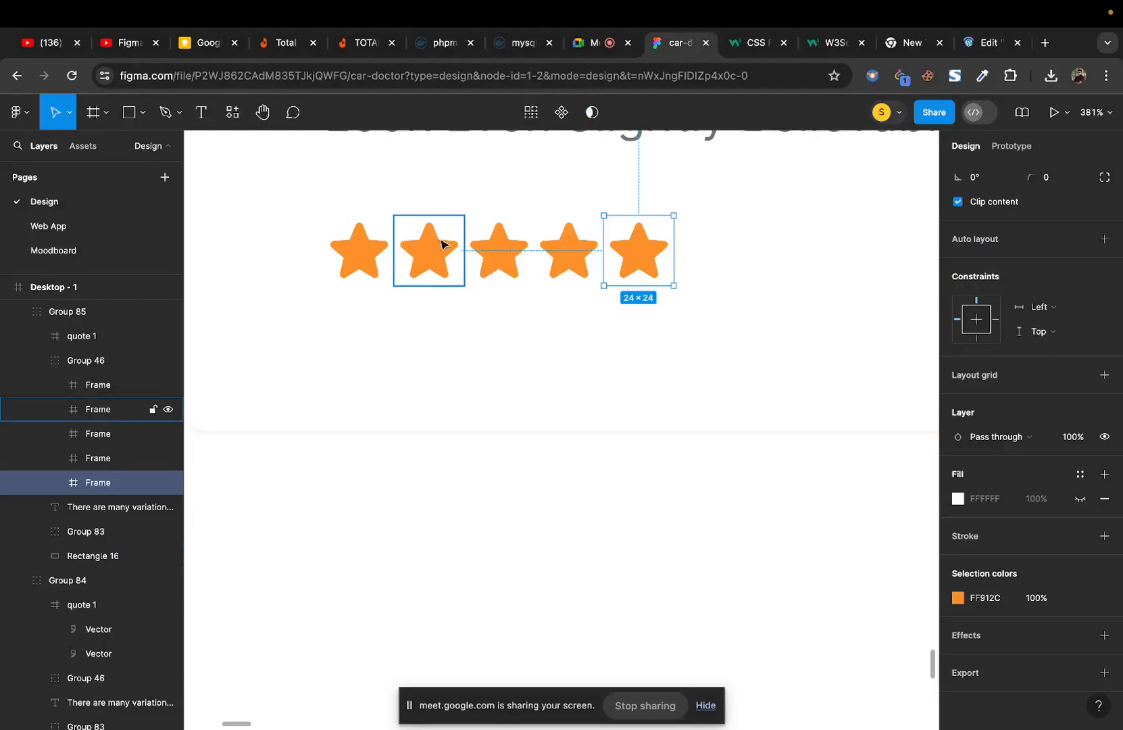
left_click(991, 51)
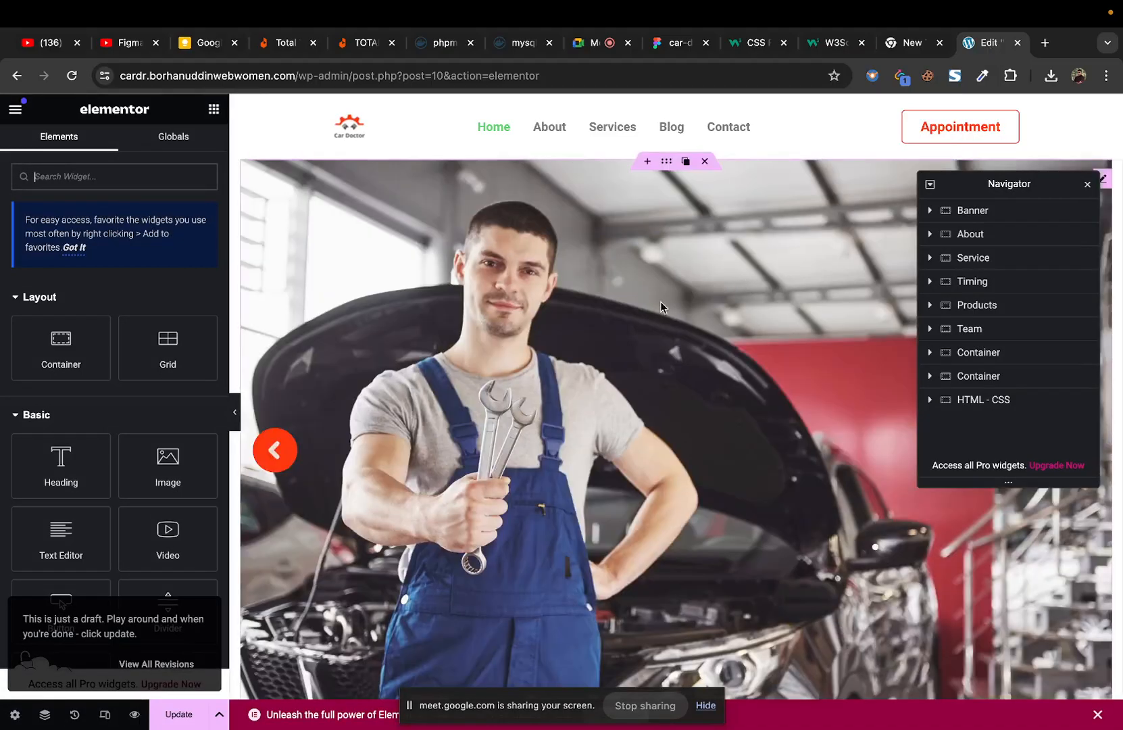
Step: Search the Elementor widgets for "ra", add a Rating widget in a new container at the page's end, and bring it into view
scroll(120, 488, "down", 3)
scroll(117, 484, "up", 3)
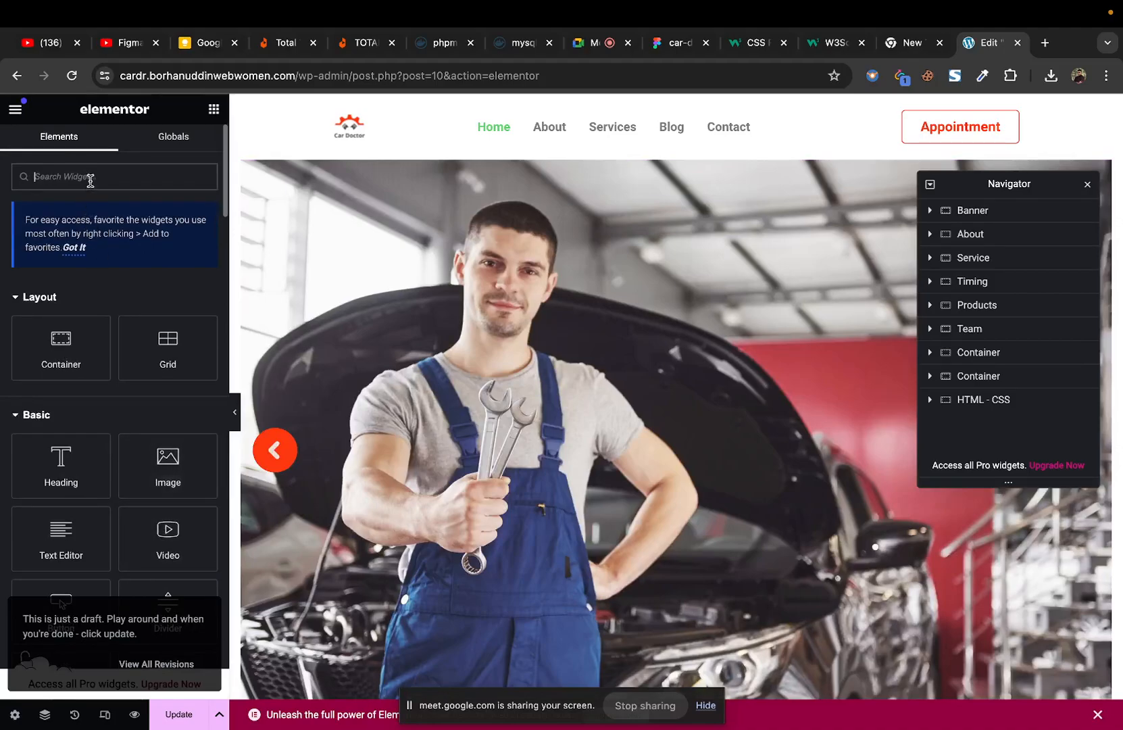
type("ra")
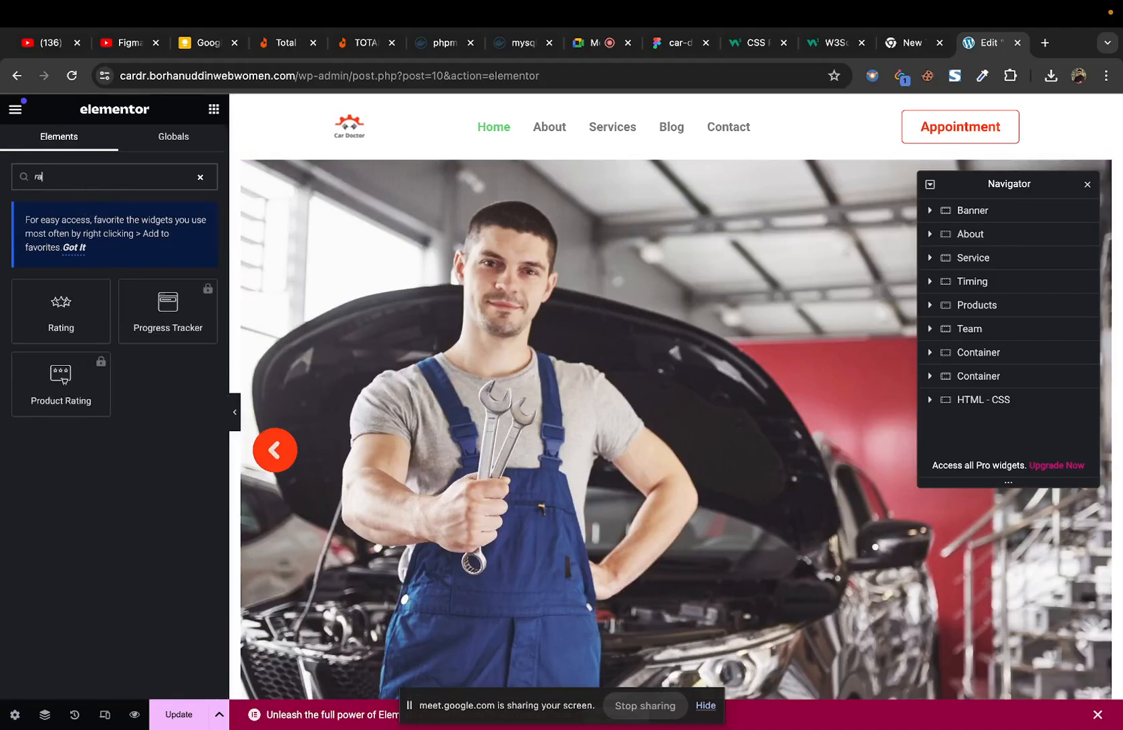
left_click(80, 314)
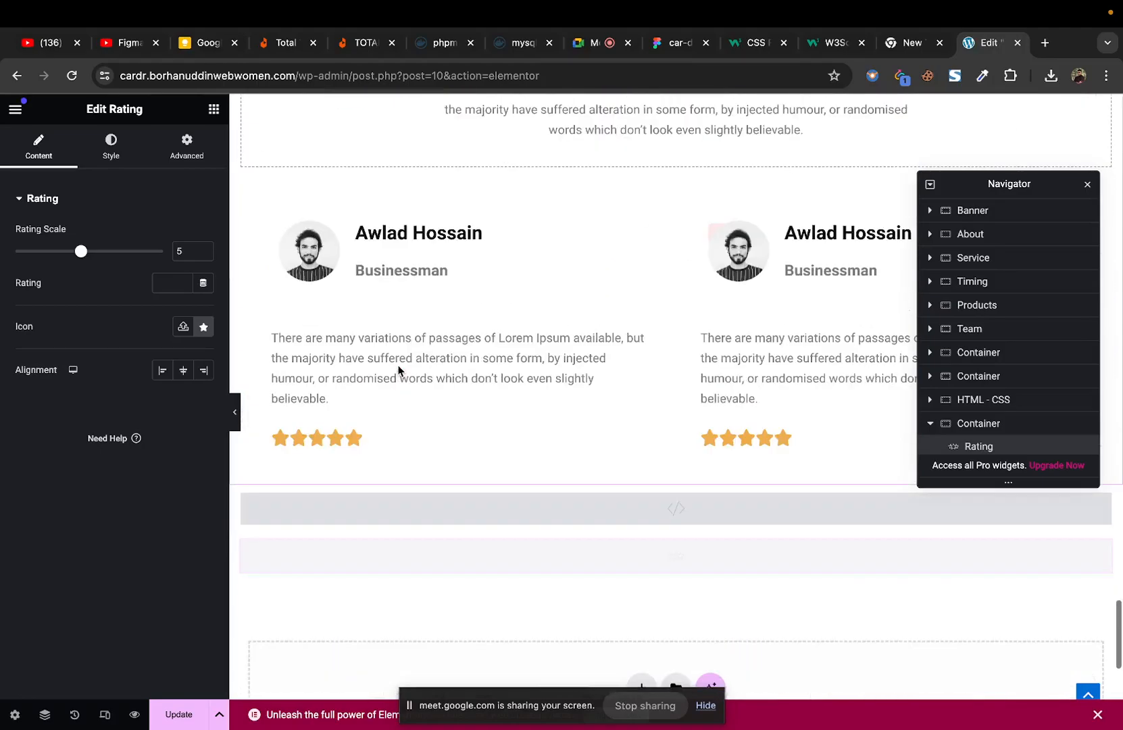
scroll(398, 370, "down", 8)
scroll(399, 370, "up", 7)
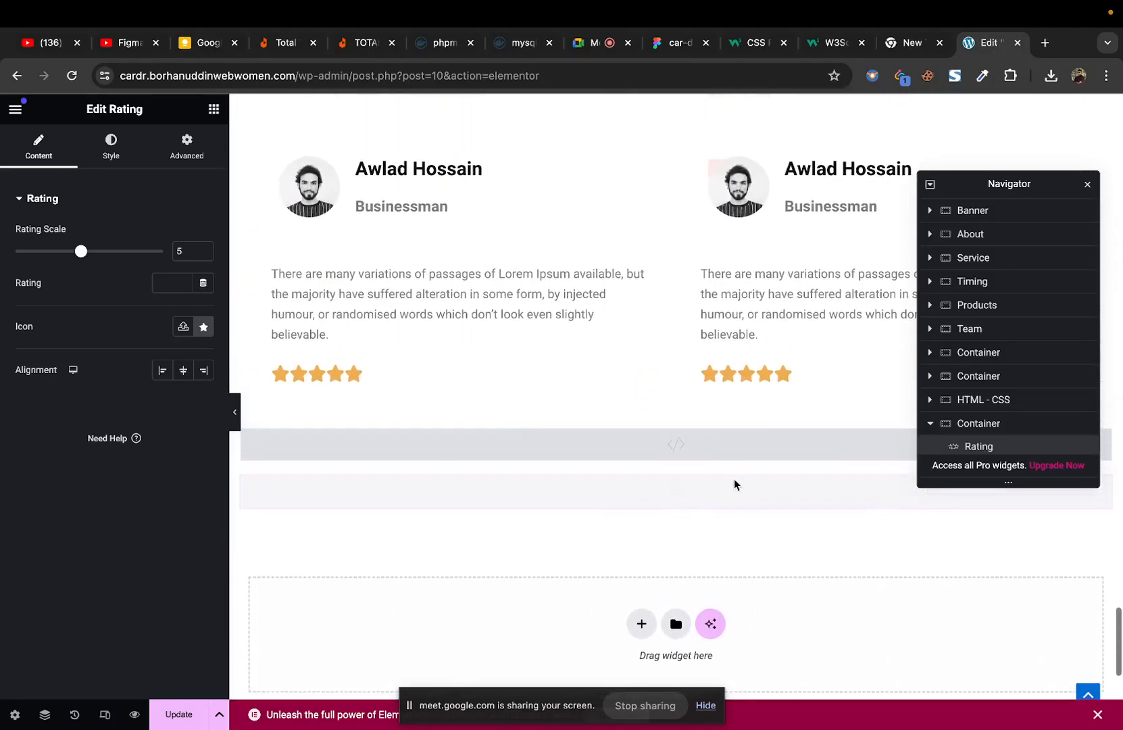
scroll(975, 408, "down", 1)
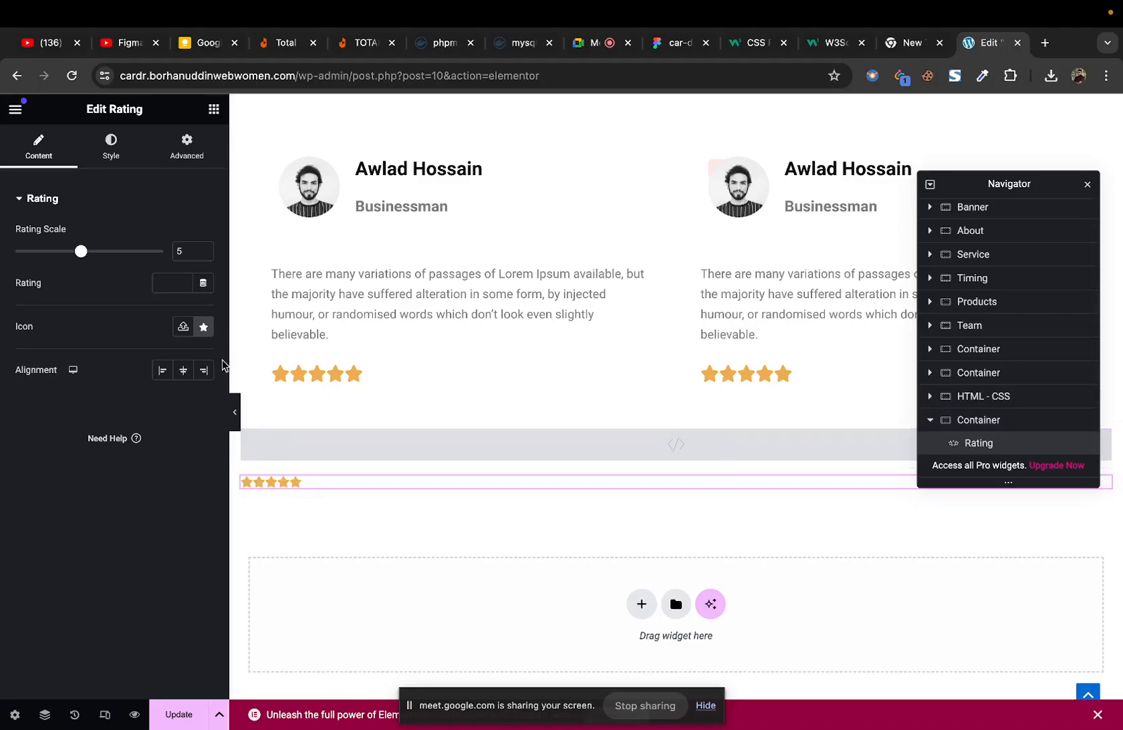
Step: Try a rating scale of 10 on the new Rating widget, settle on 3, and set its icon size to 51 px
left_click_drag(81, 254, 172, 259)
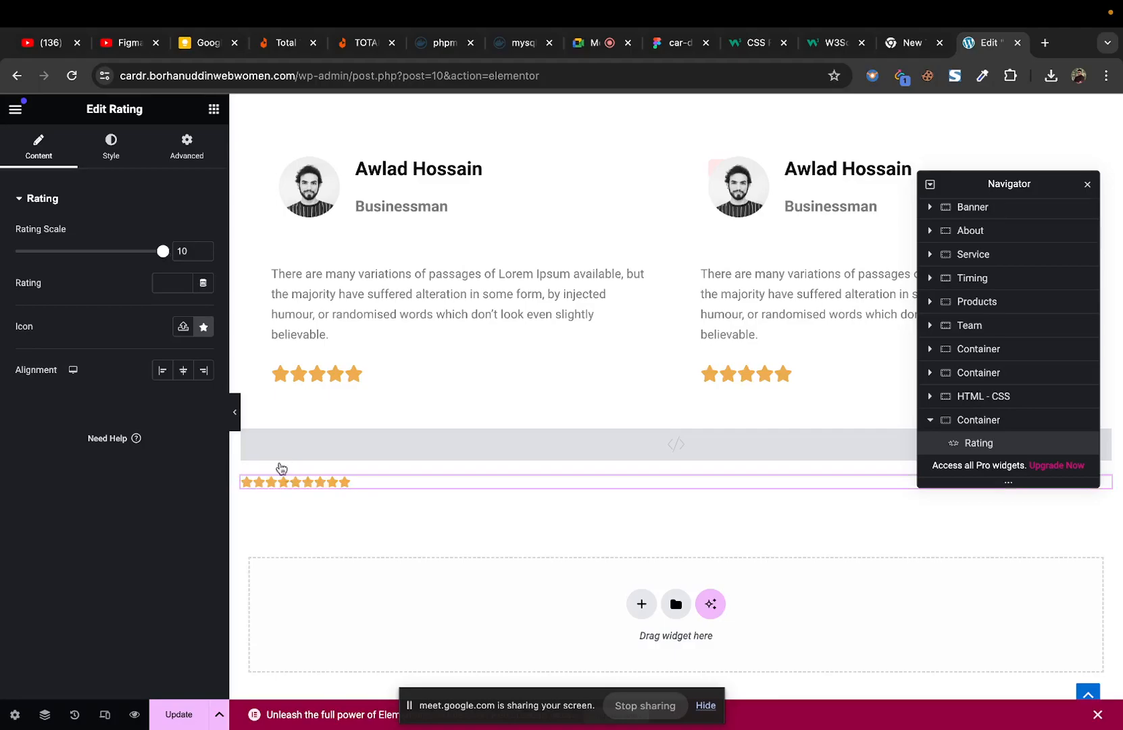
left_click(199, 255)
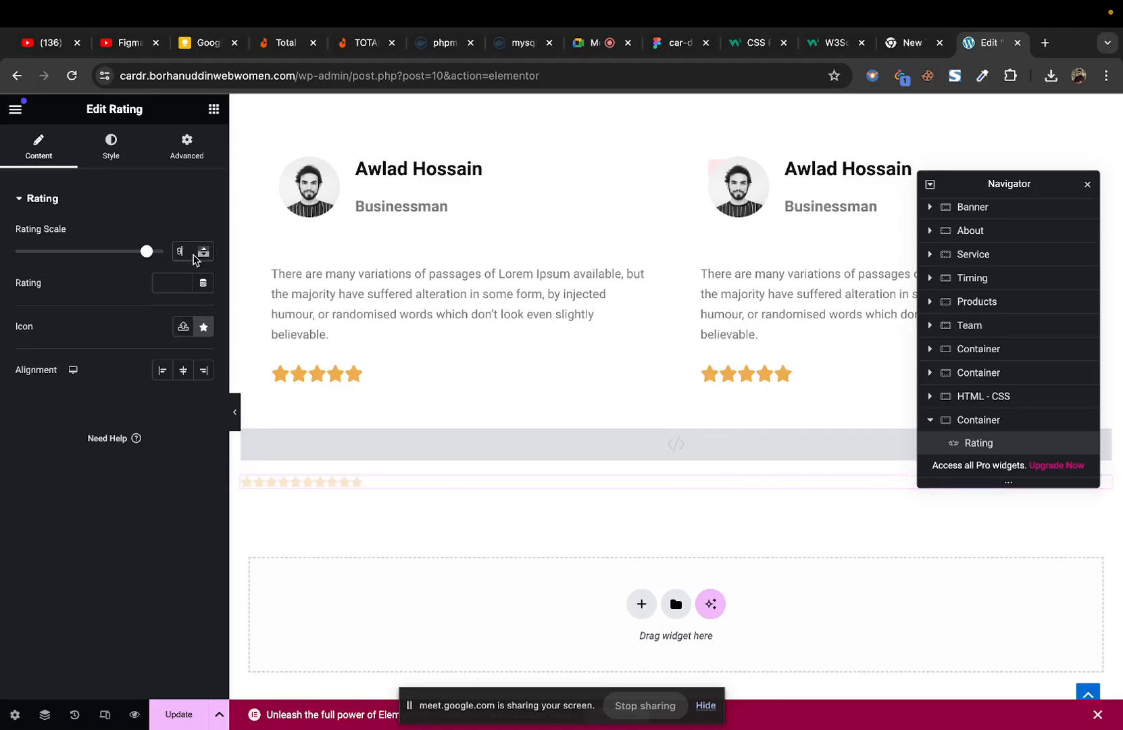
type("3")
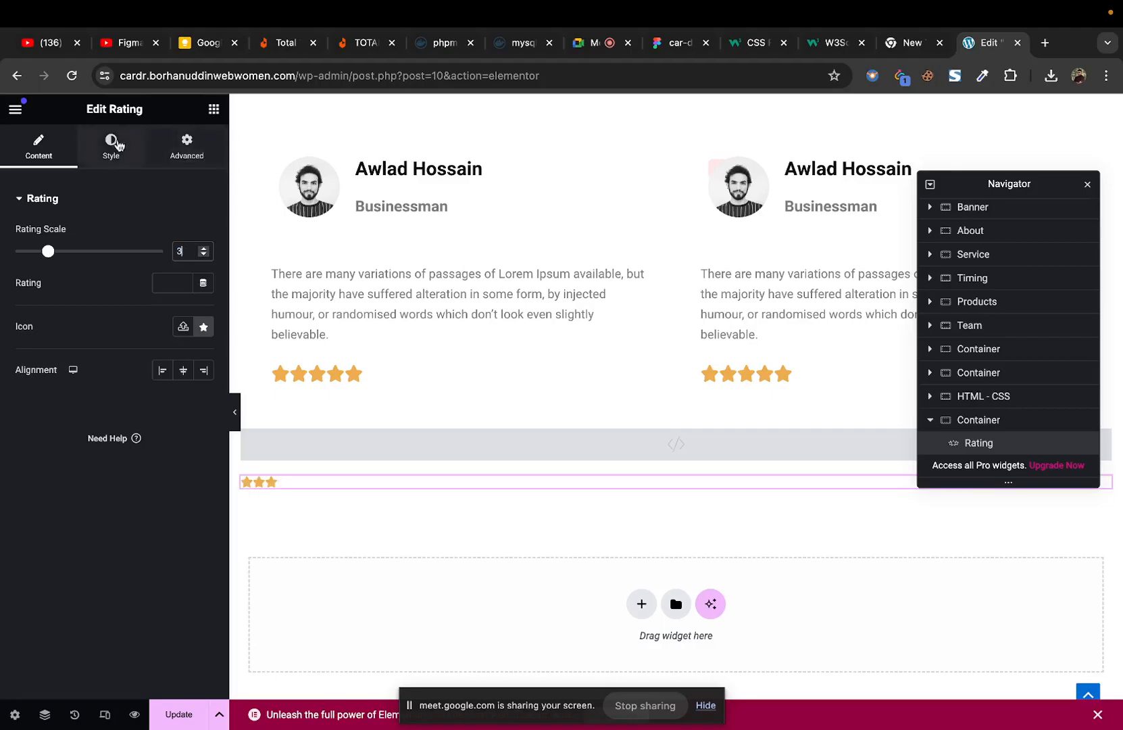
left_click(111, 144)
left_click_drag(14, 253, 94, 265)
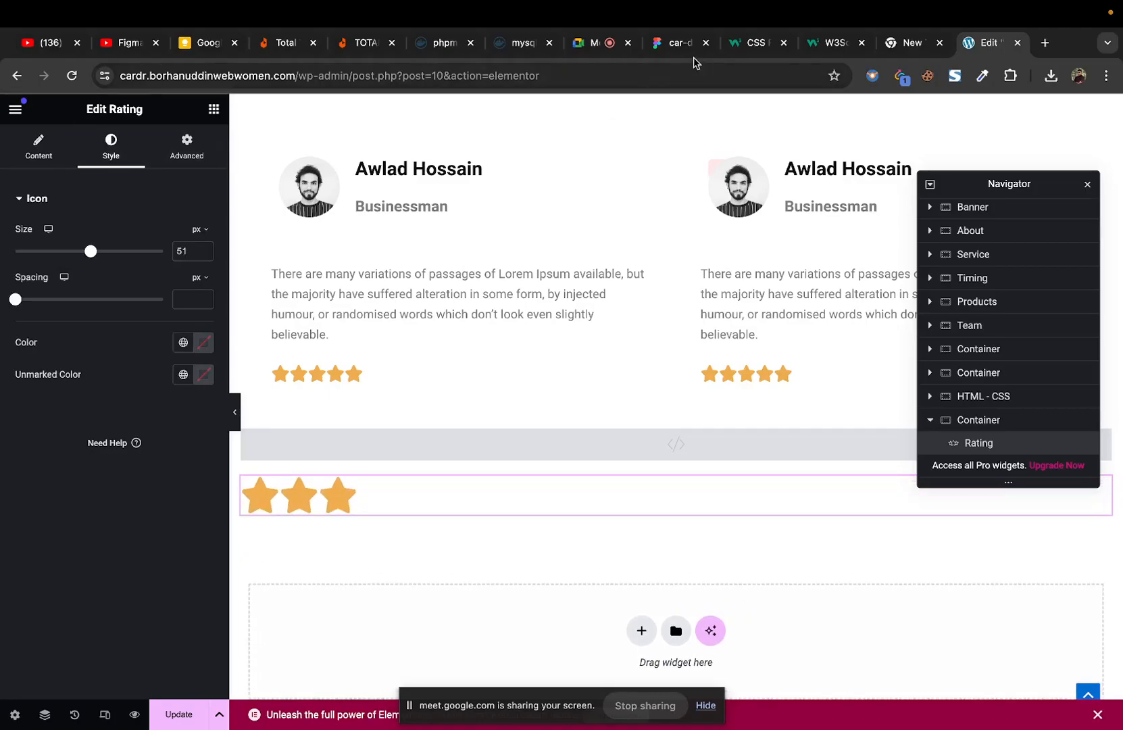
Step: Check the star color in the Figma design and set the Rating widget's icon color to #FF912C
left_click(678, 46)
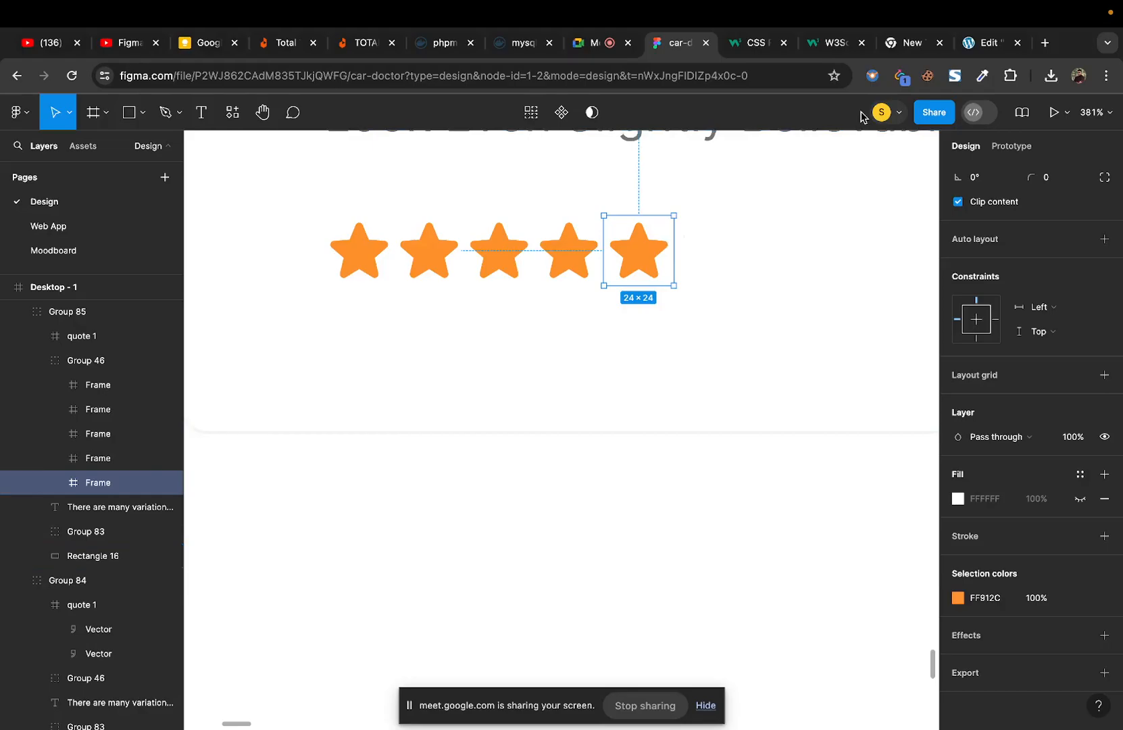
left_click(987, 44)
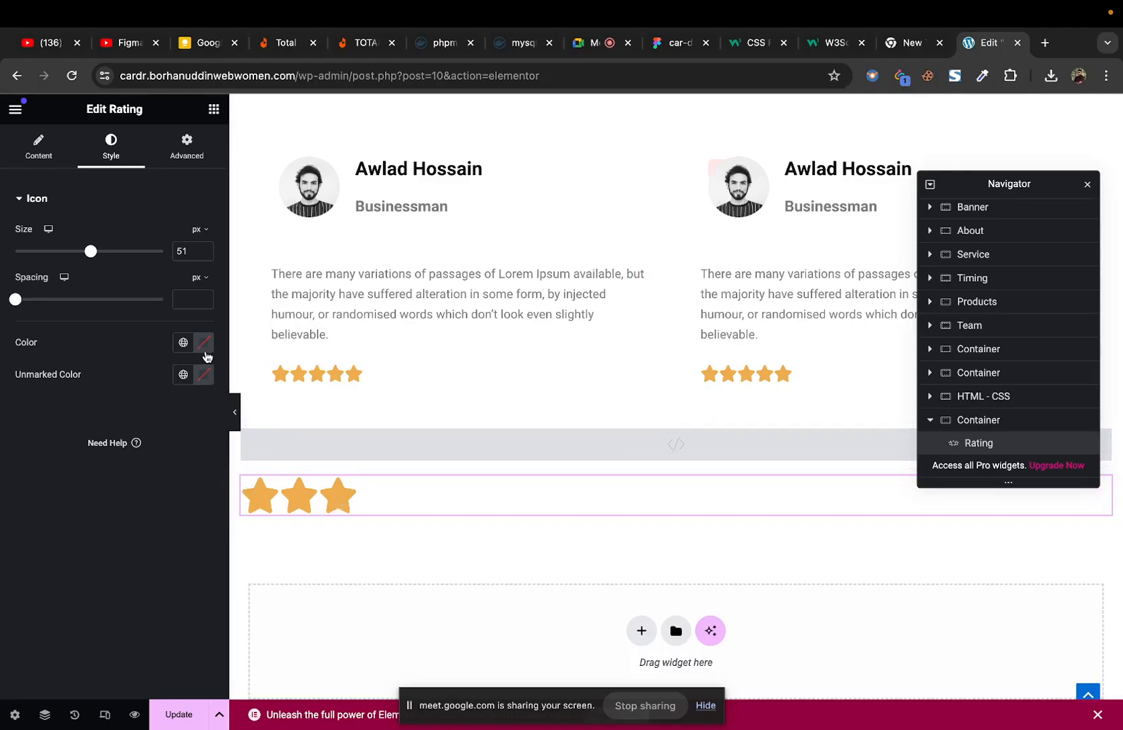
left_click(204, 343)
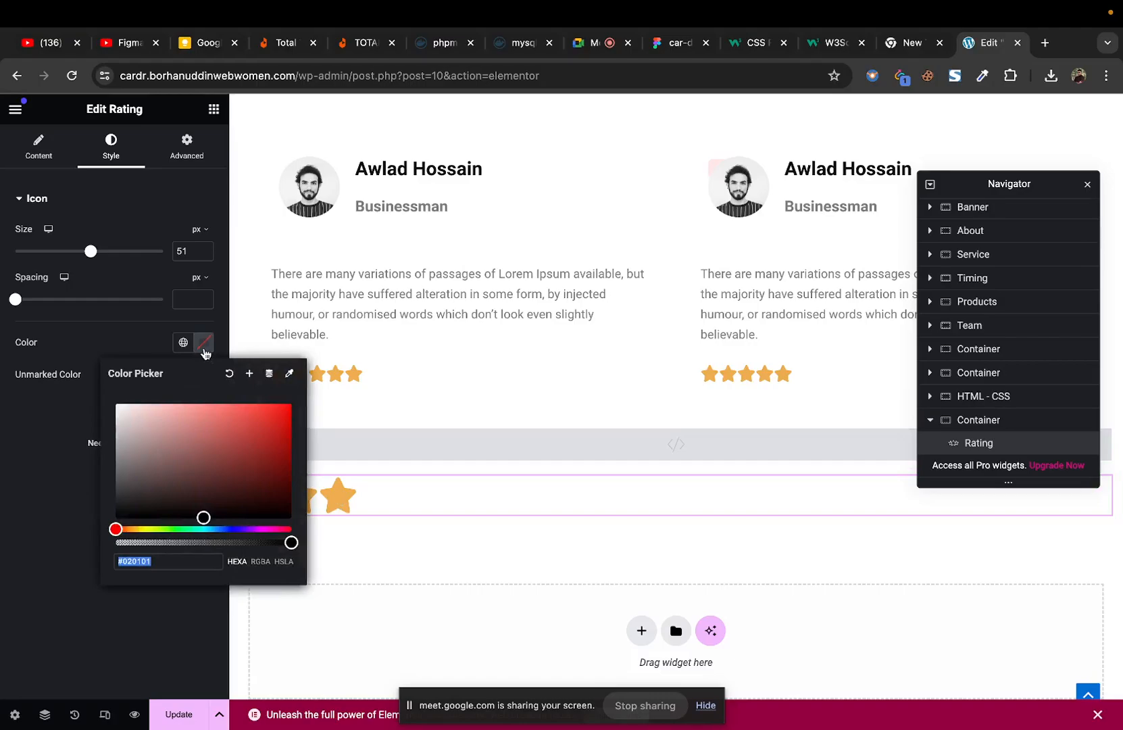
left_click(174, 567)
key("BackSpace")
key("BackSpace")
key("BackSpace")
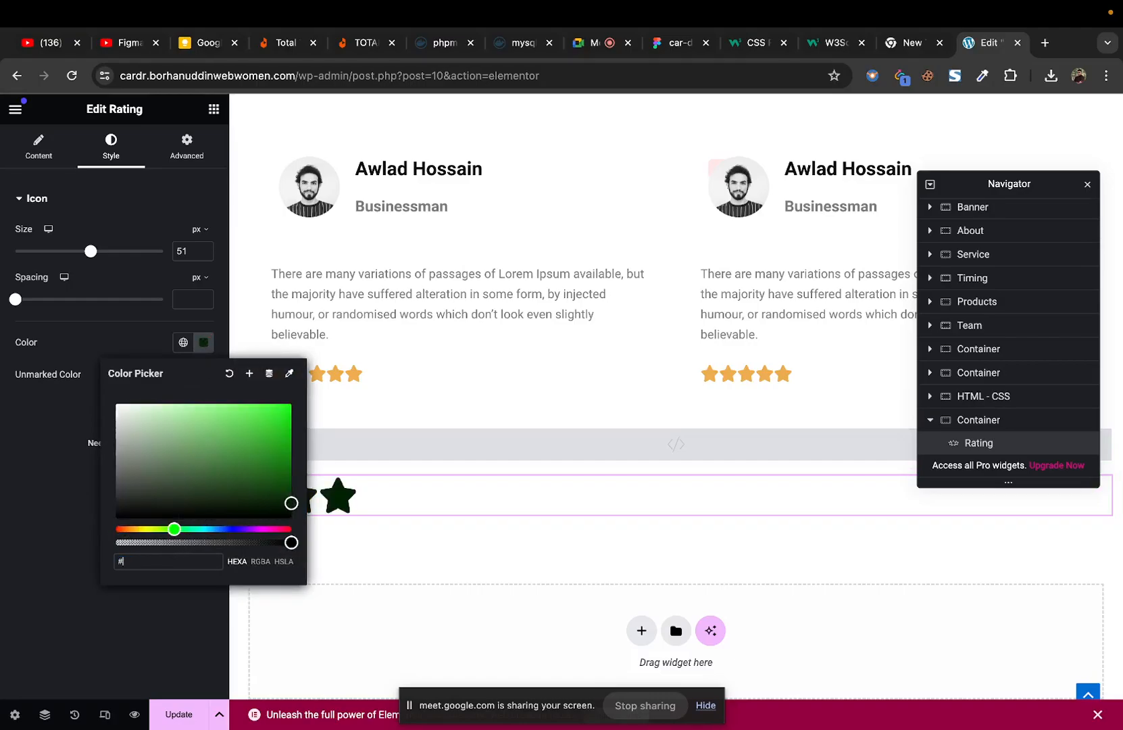
type("FF9")
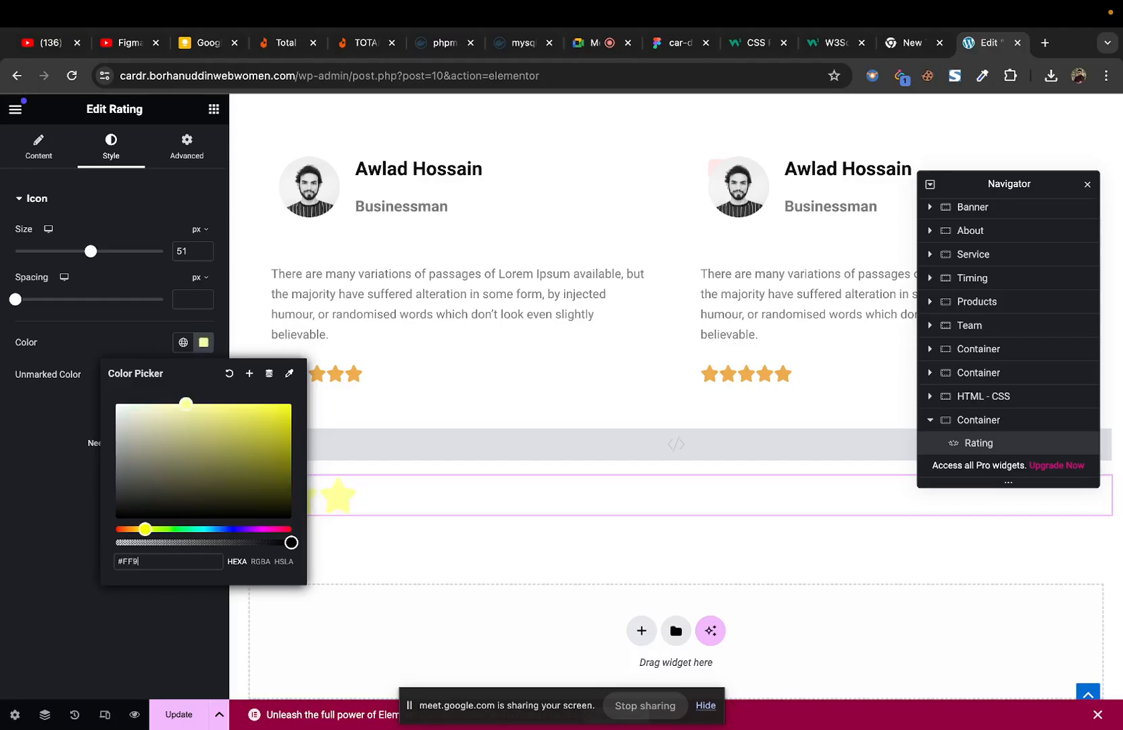
type("12C")
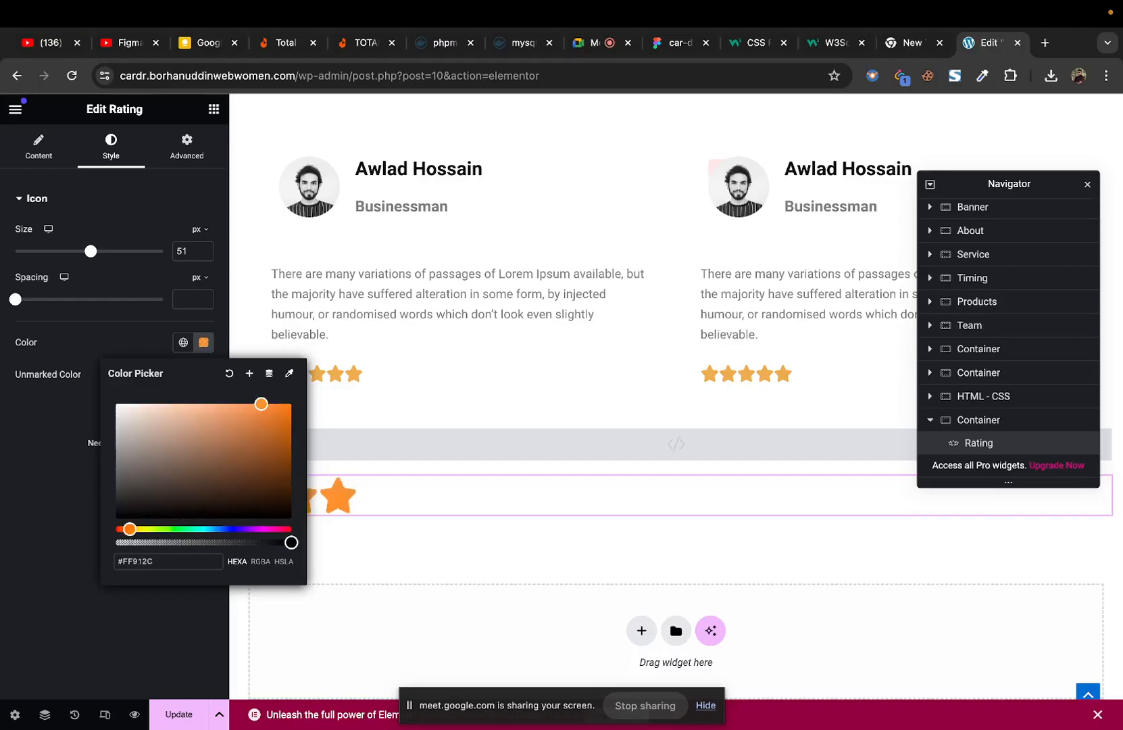
left_click(379, 546)
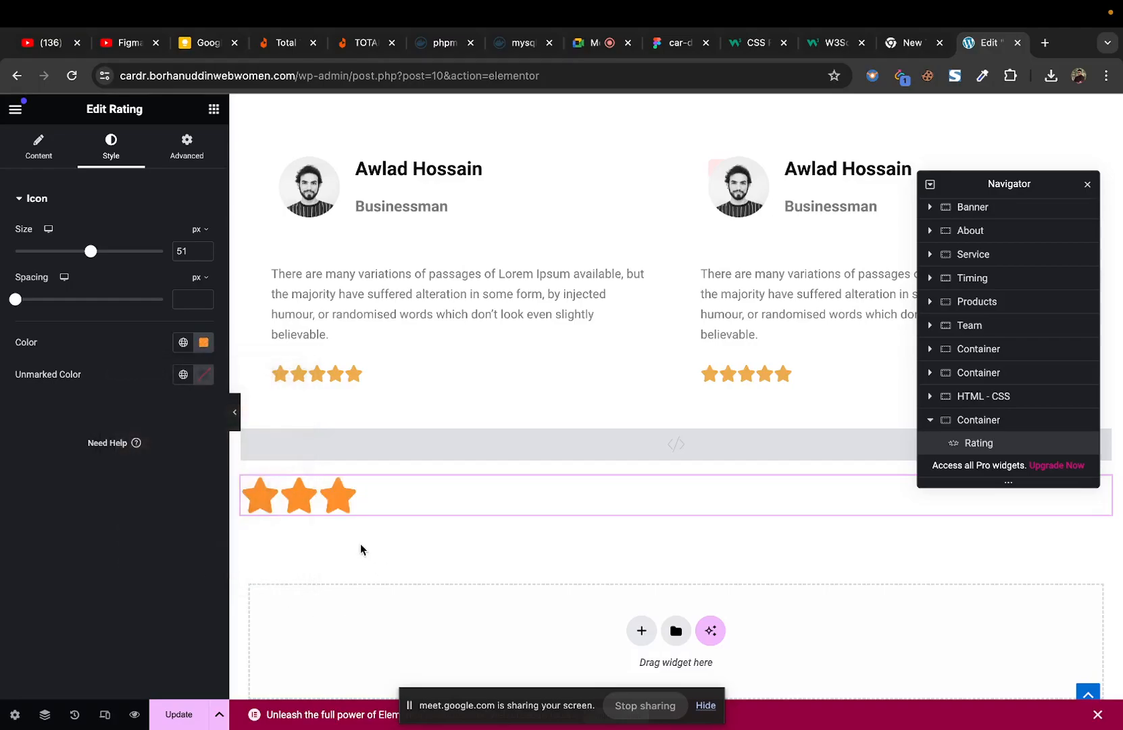
Step: Compare the Elementor rating stars with the star row in the Figma car-doctor design
left_click(670, 43)
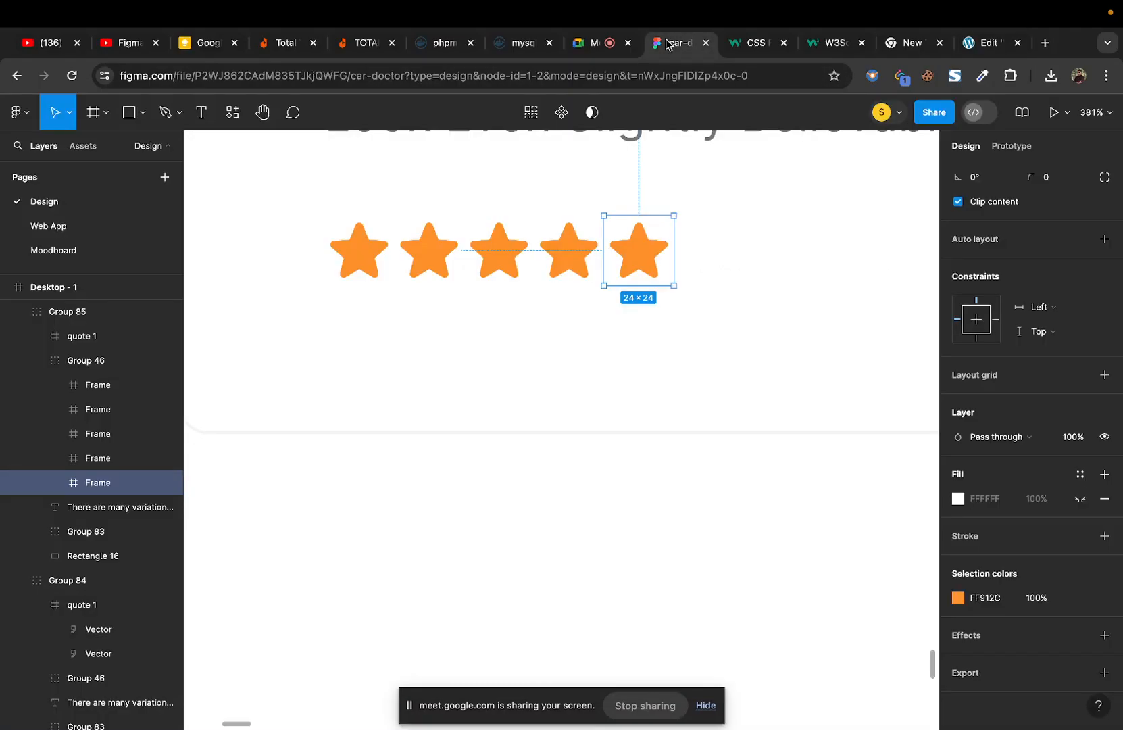
left_click(988, 43)
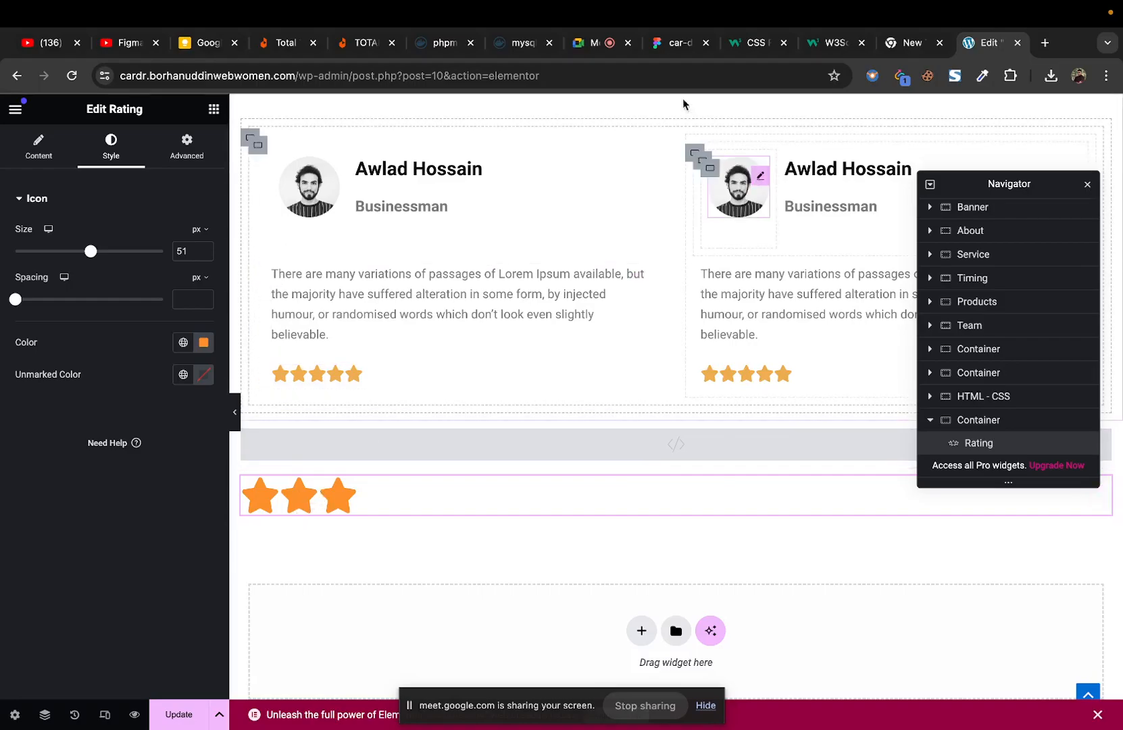
left_click(673, 44)
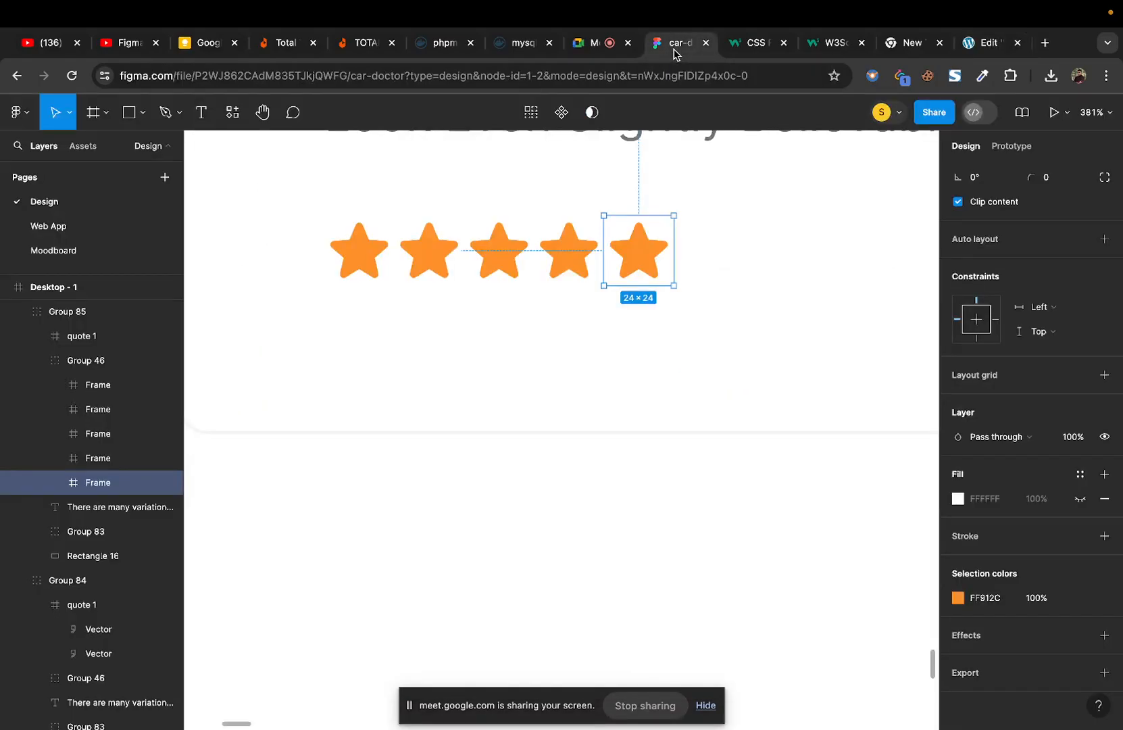
Step: Look over the homepage design from testimonials to footer and product sections, and the Service Details page down to its footer
scroll(727, 391, "up", 5)
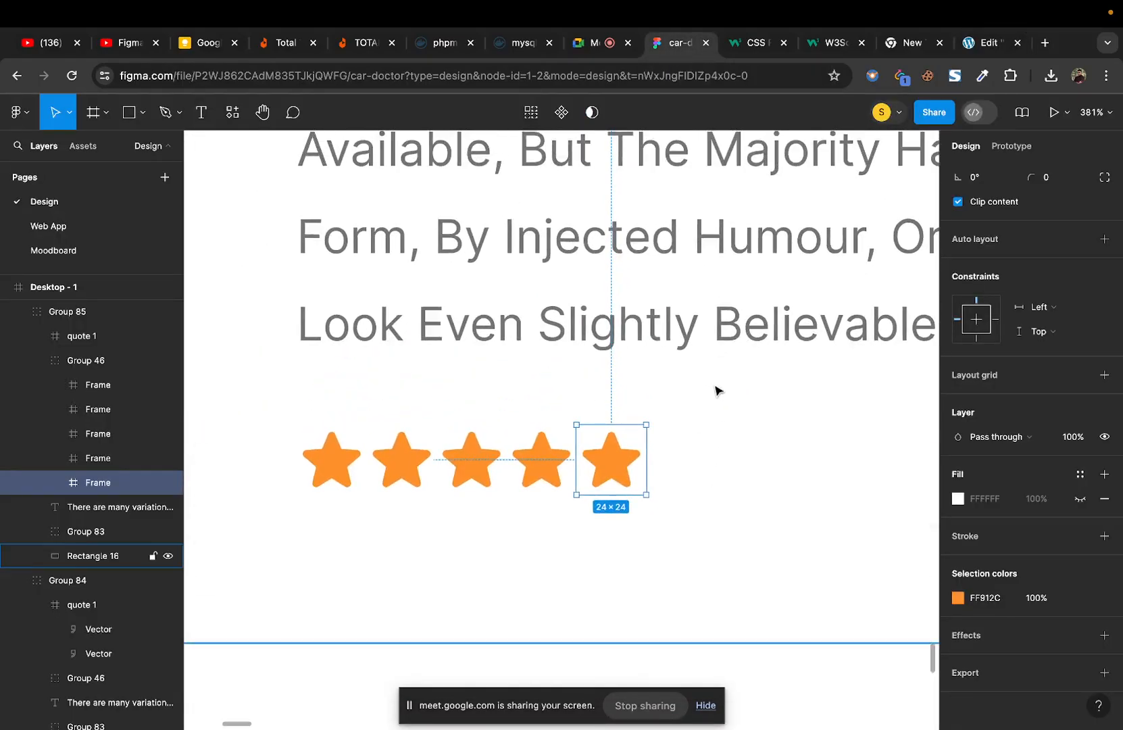
scroll(702, 384, "down", 5)
scroll(703, 383, "down", 10)
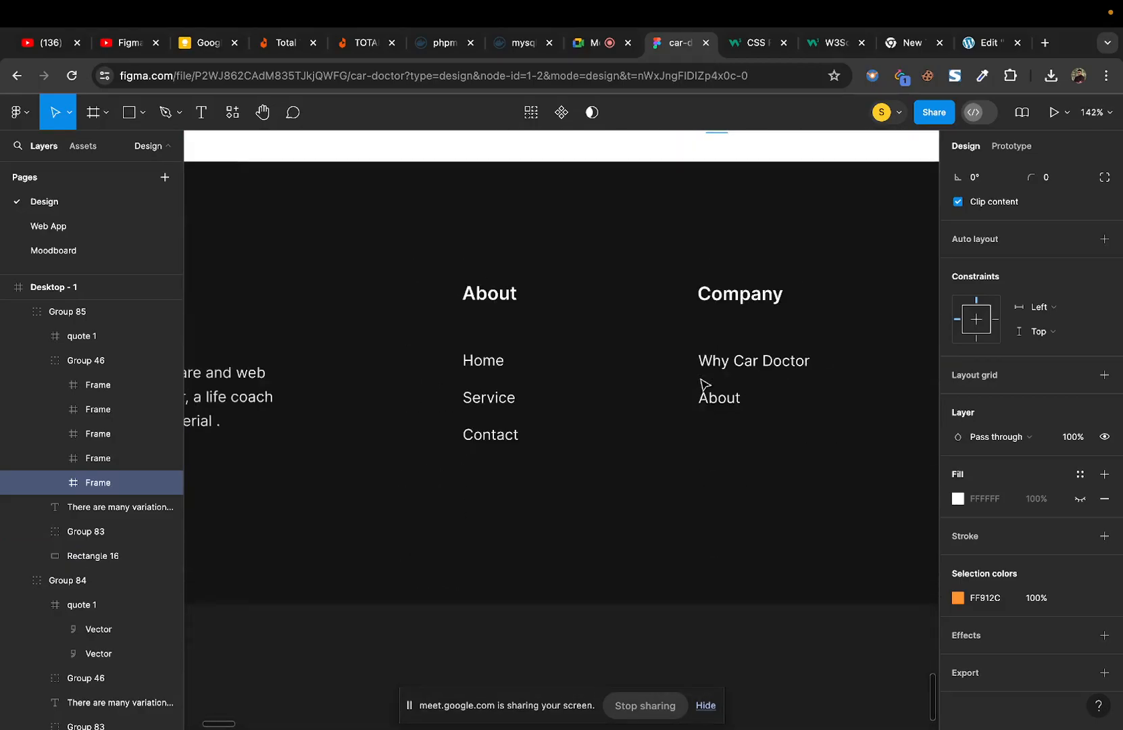
scroll(702, 383, "down", 10)
scroll(703, 384, "up", 3)
scroll(702, 384, "up", 10)
scroll(702, 383, "up", 10)
scroll(702, 384, "right", 2)
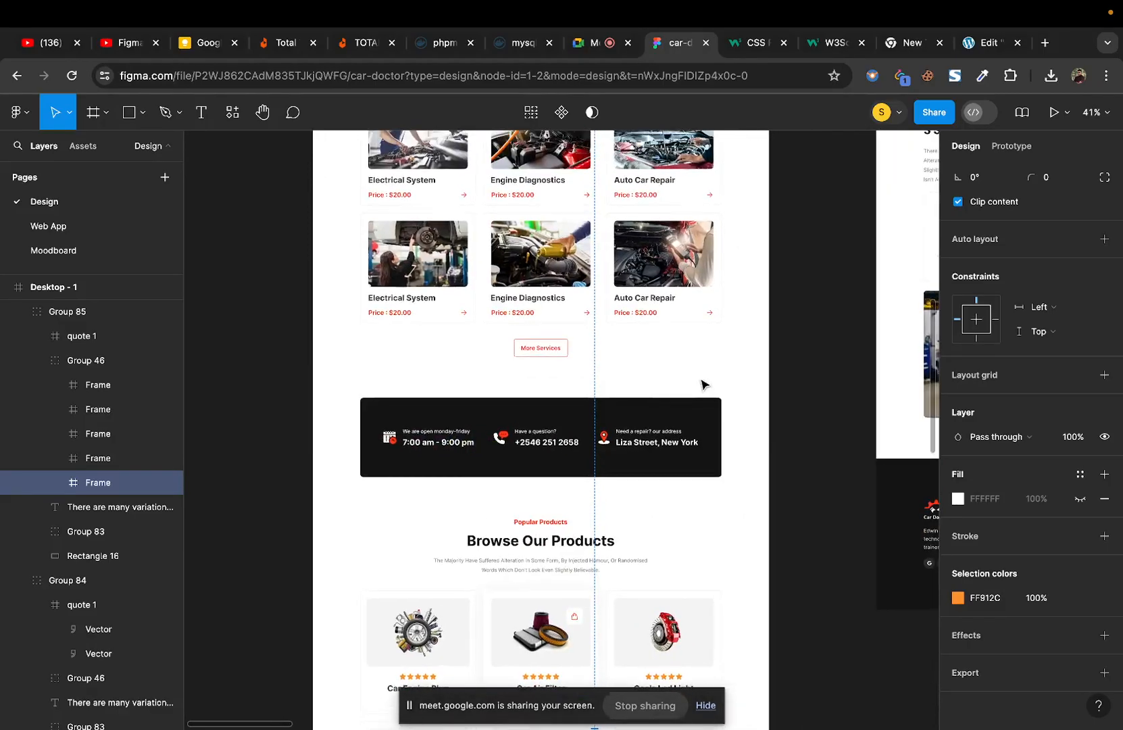
scroll(702, 384, "up", 10)
scroll(702, 384, "right", 6)
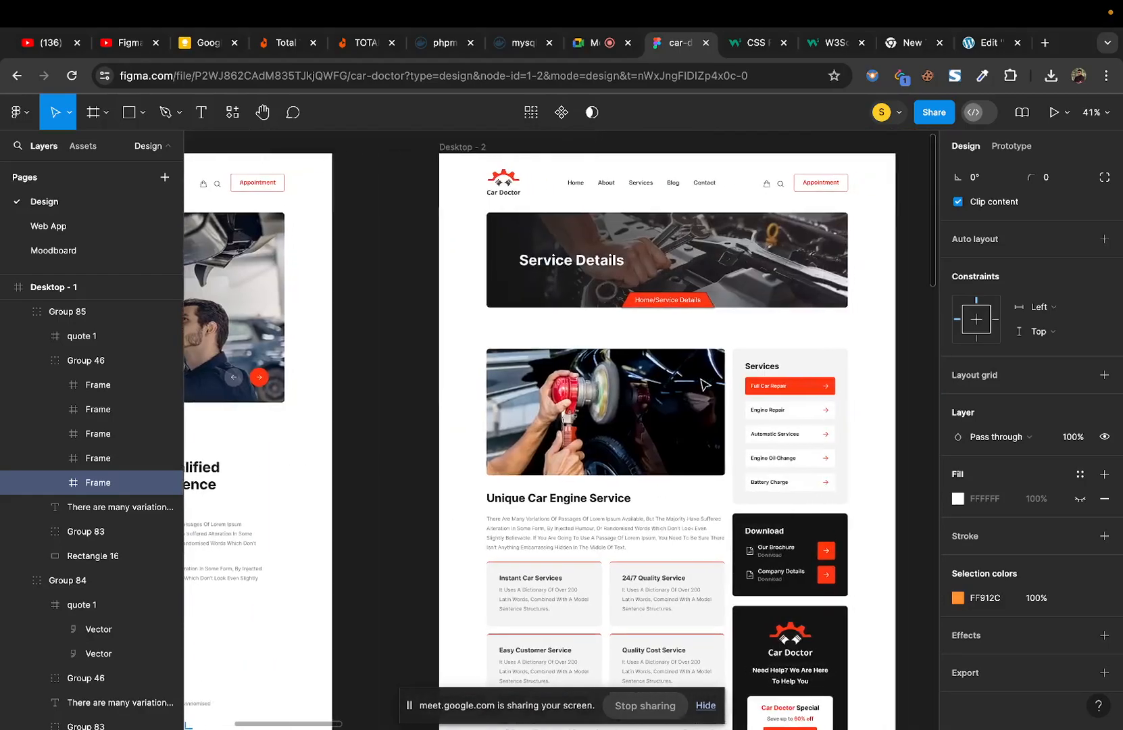
scroll(702, 384, "right", 4)
scroll(702, 384, "down", 2)
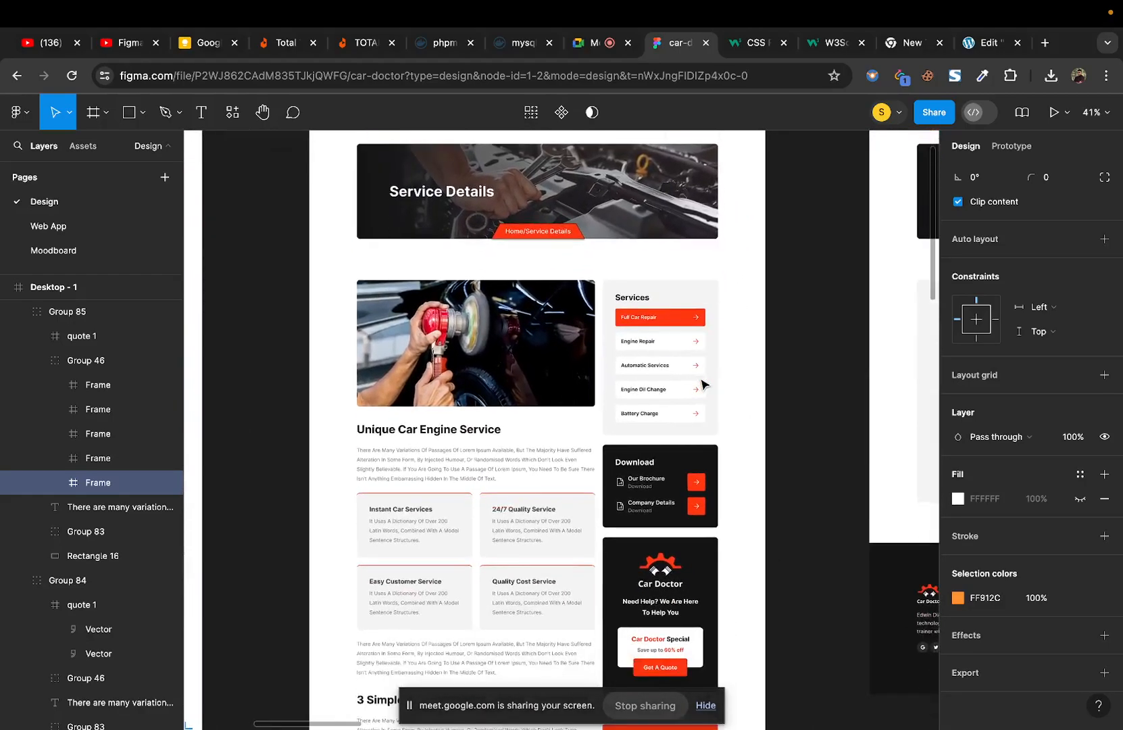
scroll(702, 384, "down", 8)
scroll(703, 384, "right", 1)
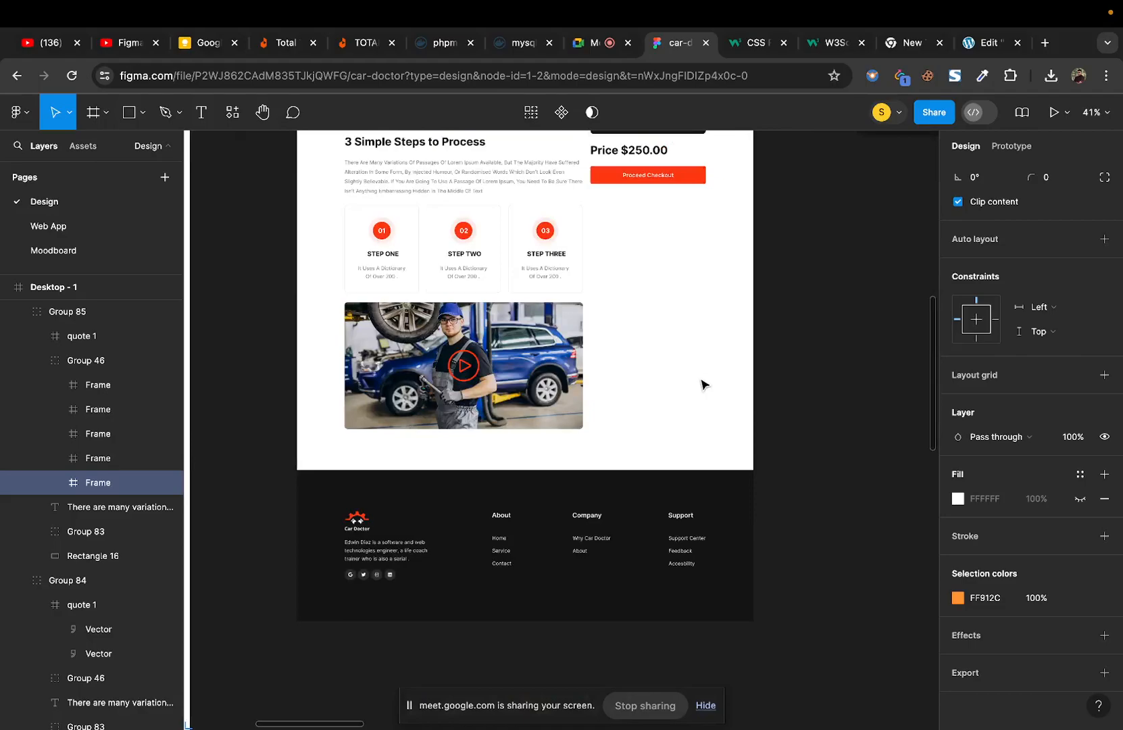
Step: Review the Check Out, Sign Up, Login, 404 and Cart Details page designs, and return to the Login page
scroll(703, 384, "up", 10)
scroll(703, 384, "right", 3)
scroll(702, 384, "right", 15)
scroll(702, 384, "up", 12)
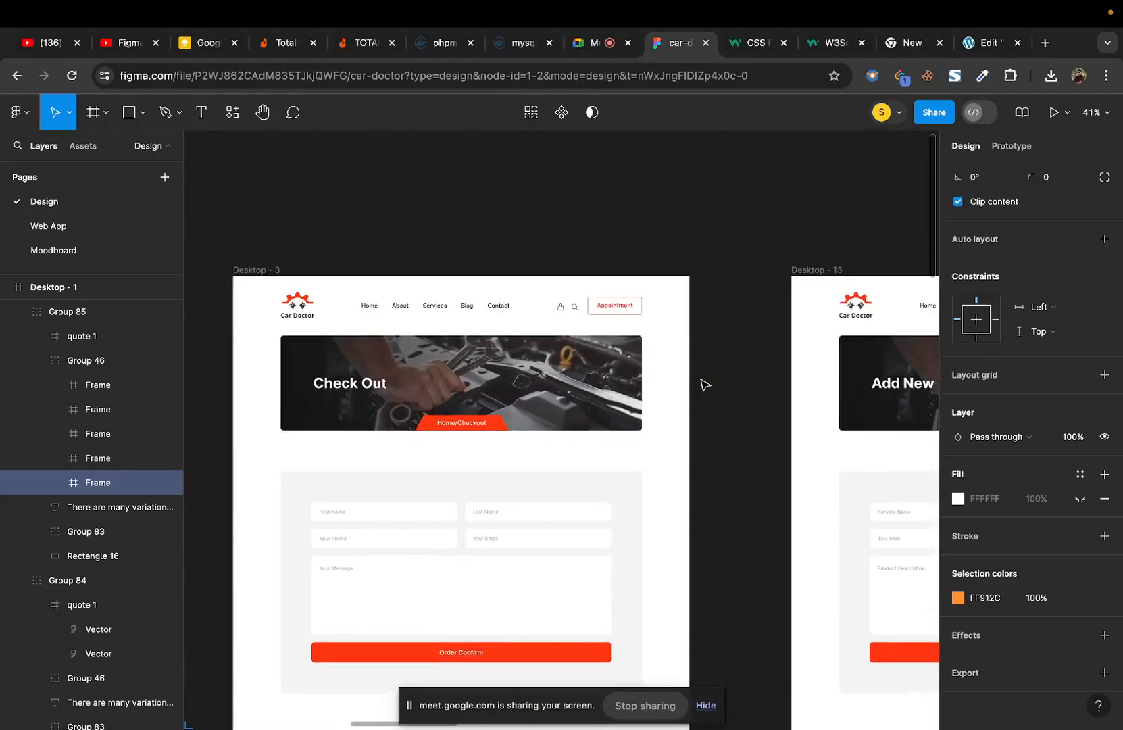
scroll(702, 384, "right", 12)
scroll(702, 383, "down", 3)
scroll(702, 384, "right", 14)
scroll(703, 384, "up", 2)
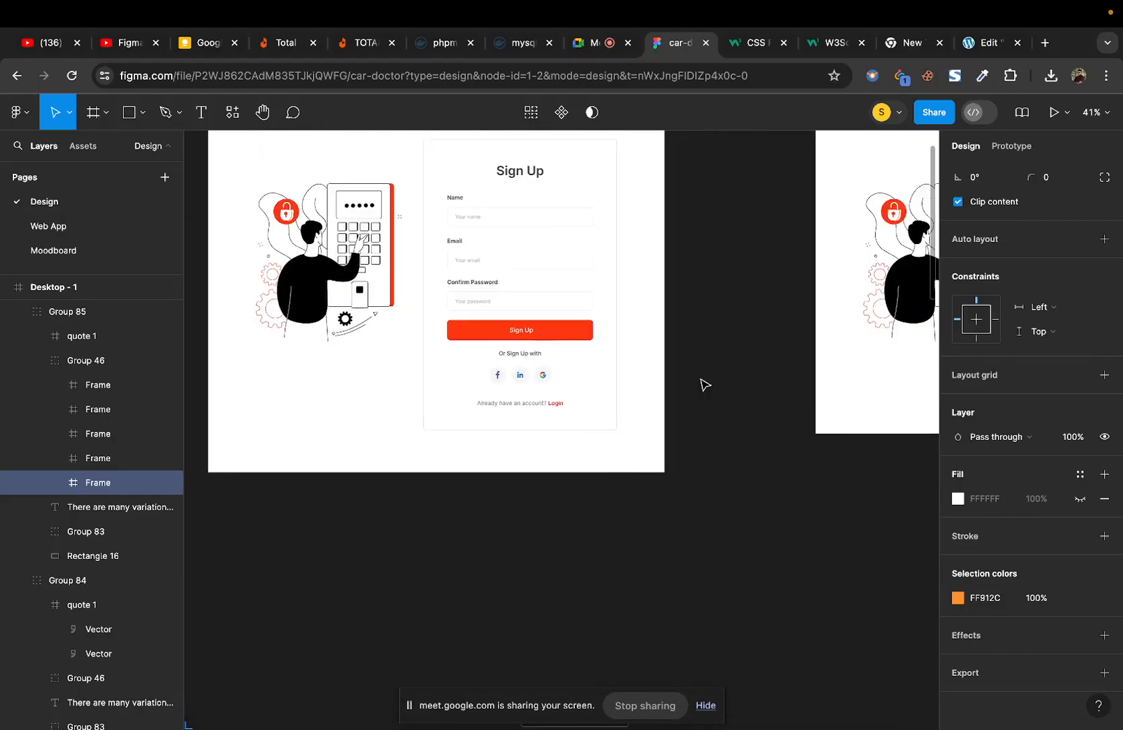
scroll(703, 384, "right", 8)
scroll(702, 384, "right", 5)
scroll(703, 384, "down", 2)
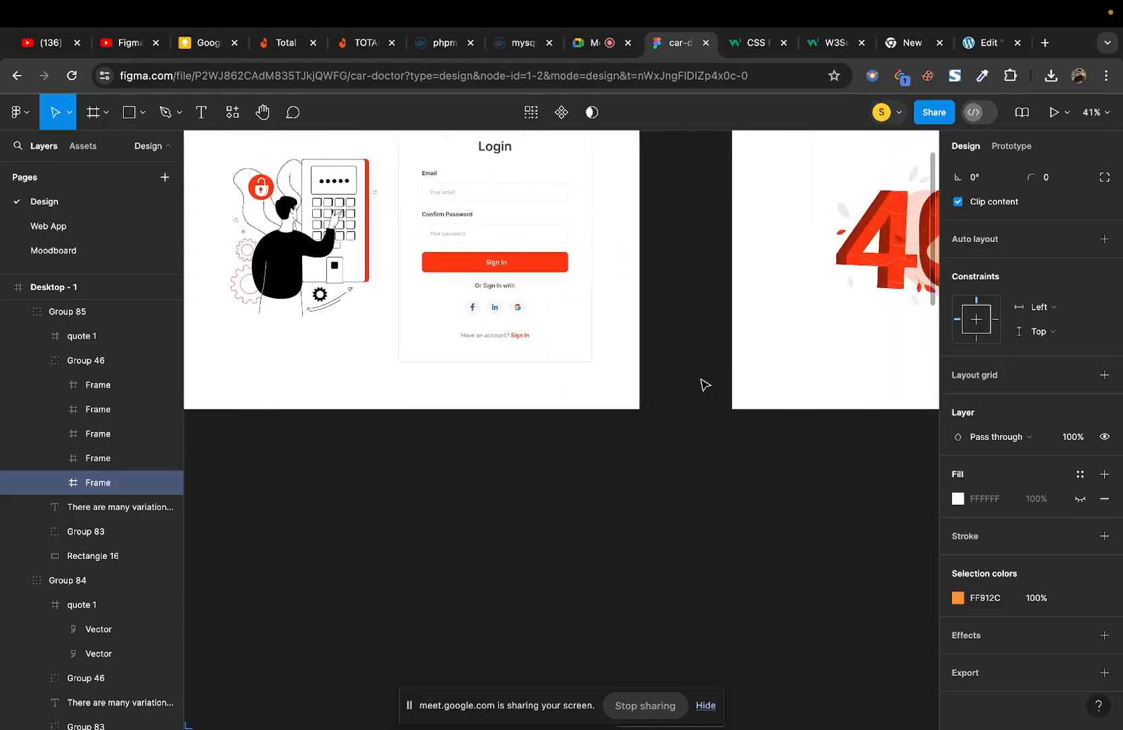
scroll(702, 383, "right", 18)
scroll(703, 384, "up", 3)
scroll(702, 384, "down", 3)
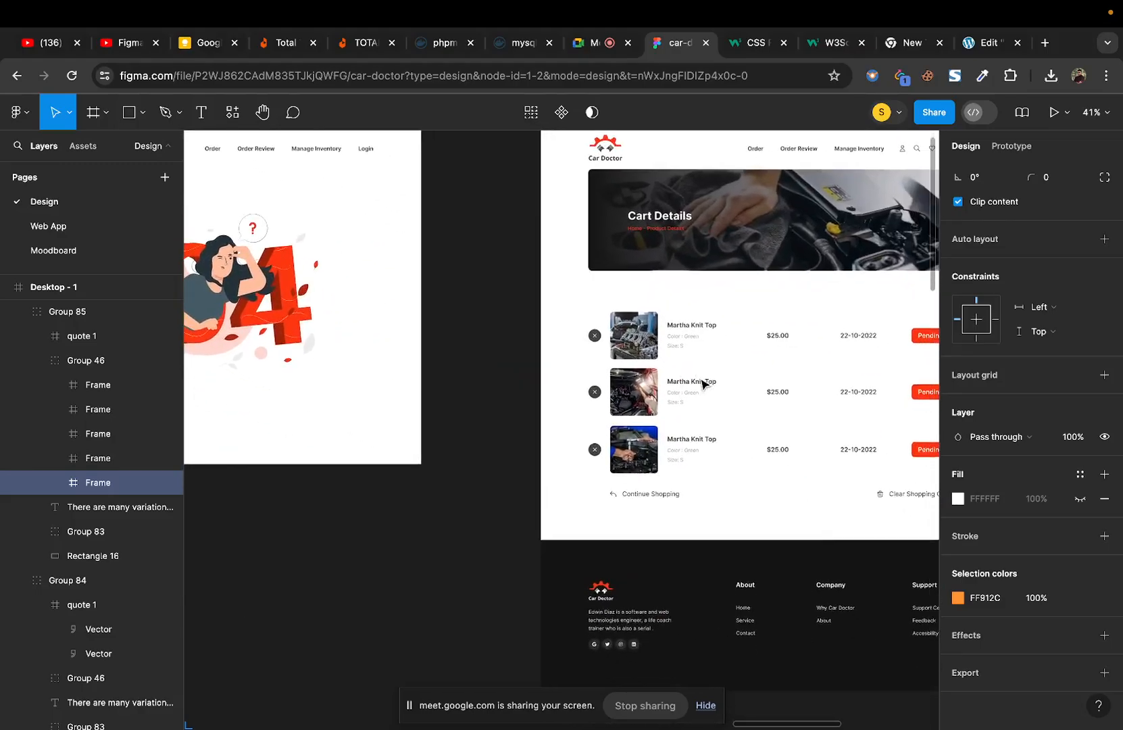
scroll(702, 384, "down", 2)
scroll(702, 384, "left", 18)
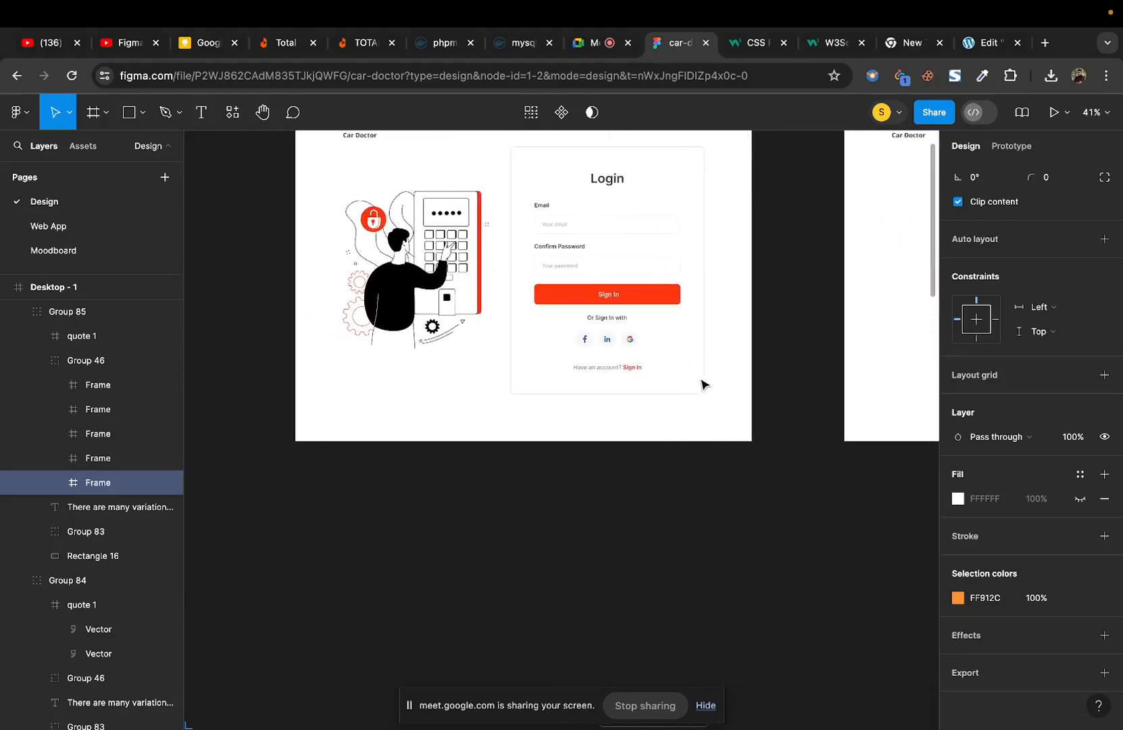
scroll(702, 384, "left", 5)
scroll(703, 384, "up", 2)
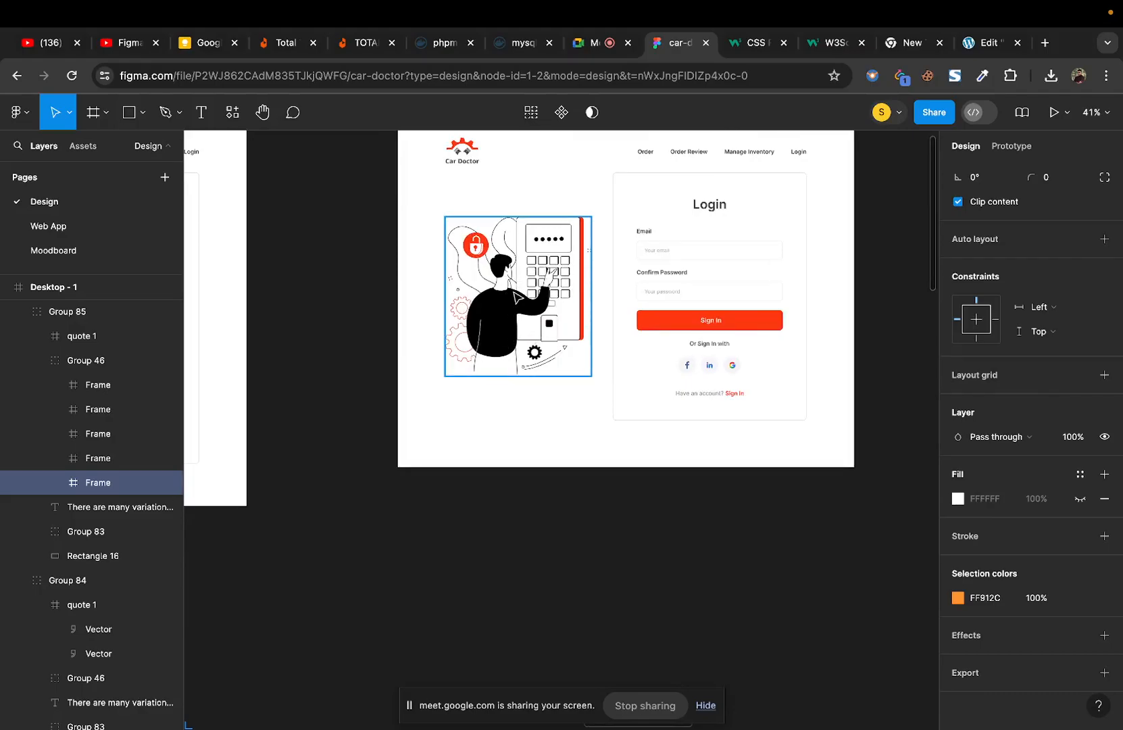
Step: Try moving the man group inside the Login page illustration, and undo the move
left_click(520, 292)
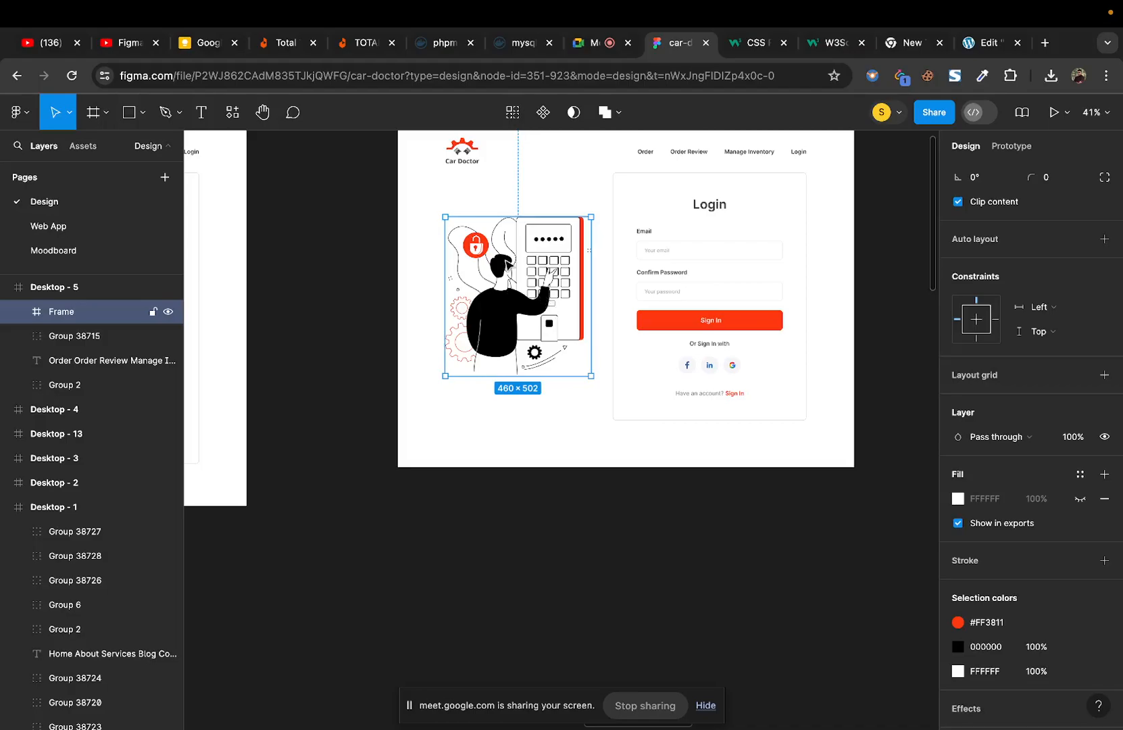
double_click(506, 263)
double_click(506, 263)
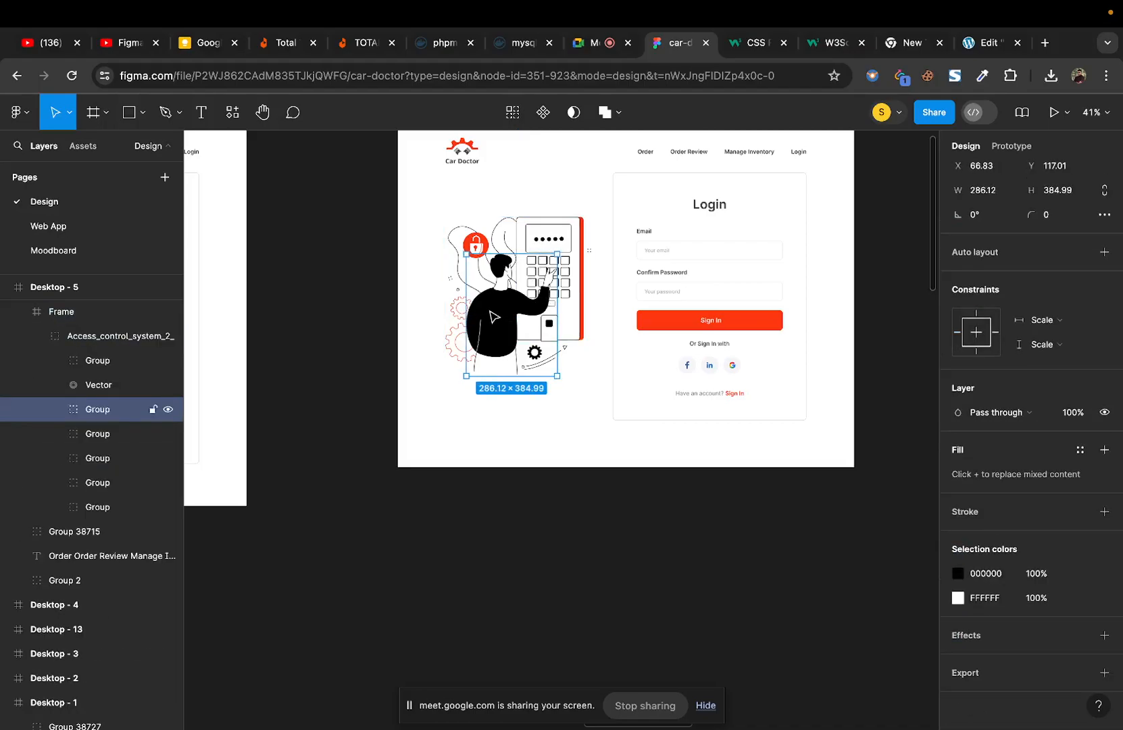
mouse_move(496, 309)
left_mouse_down()
mouse_move(504, 388)
mouse_move(500, 312)
left_mouse_up()
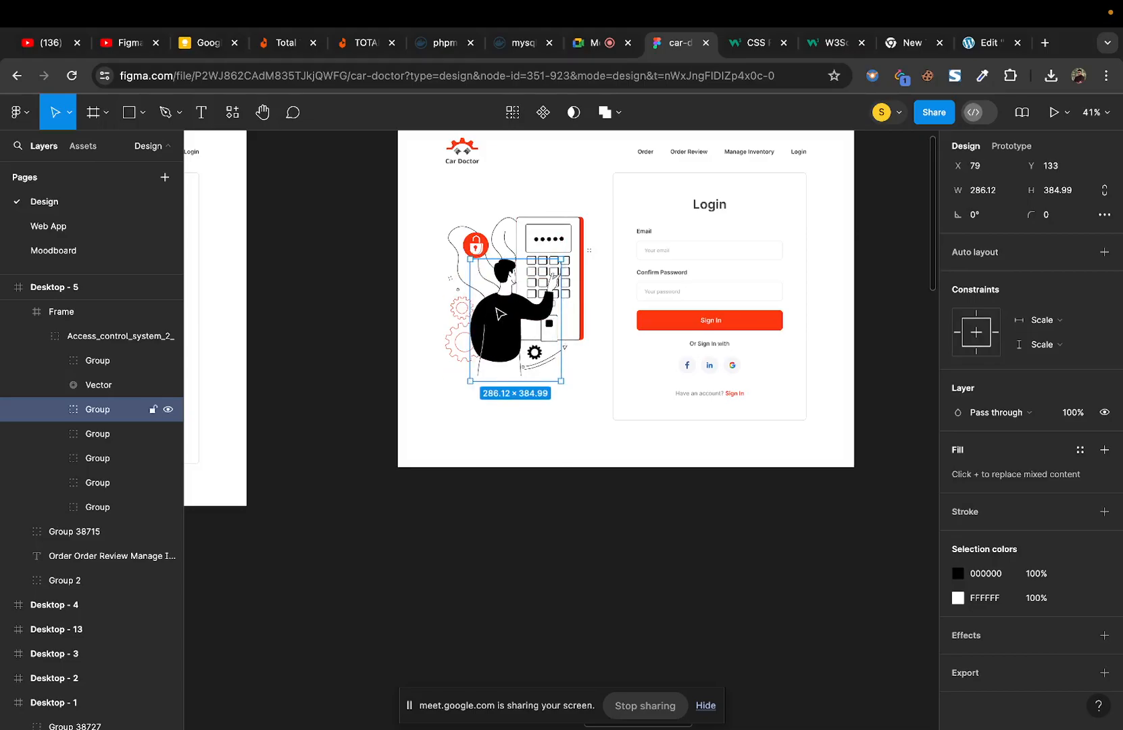
key("ctrl+z")
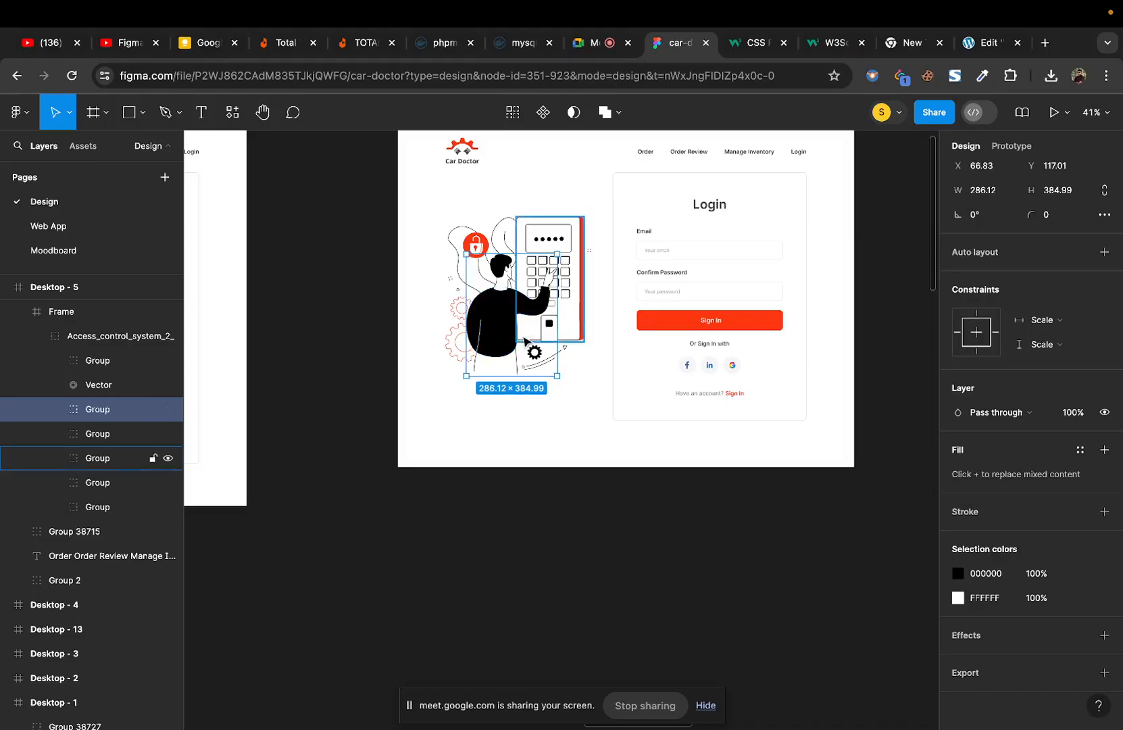
Step: Try moving the keypad panel group in the Login illustration, restore its position, and clear the selection
left_click(573, 236)
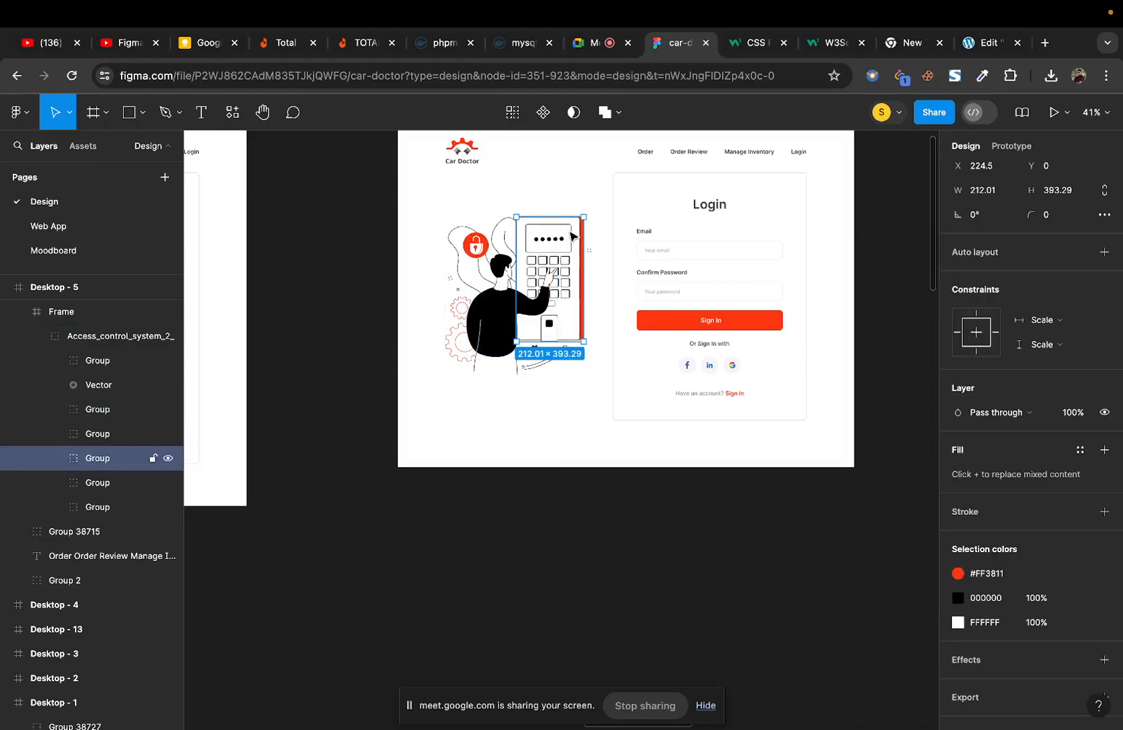
left_click_drag(575, 237, 590, 198)
left_click_drag(587, 205, 573, 238)
left_click(552, 157)
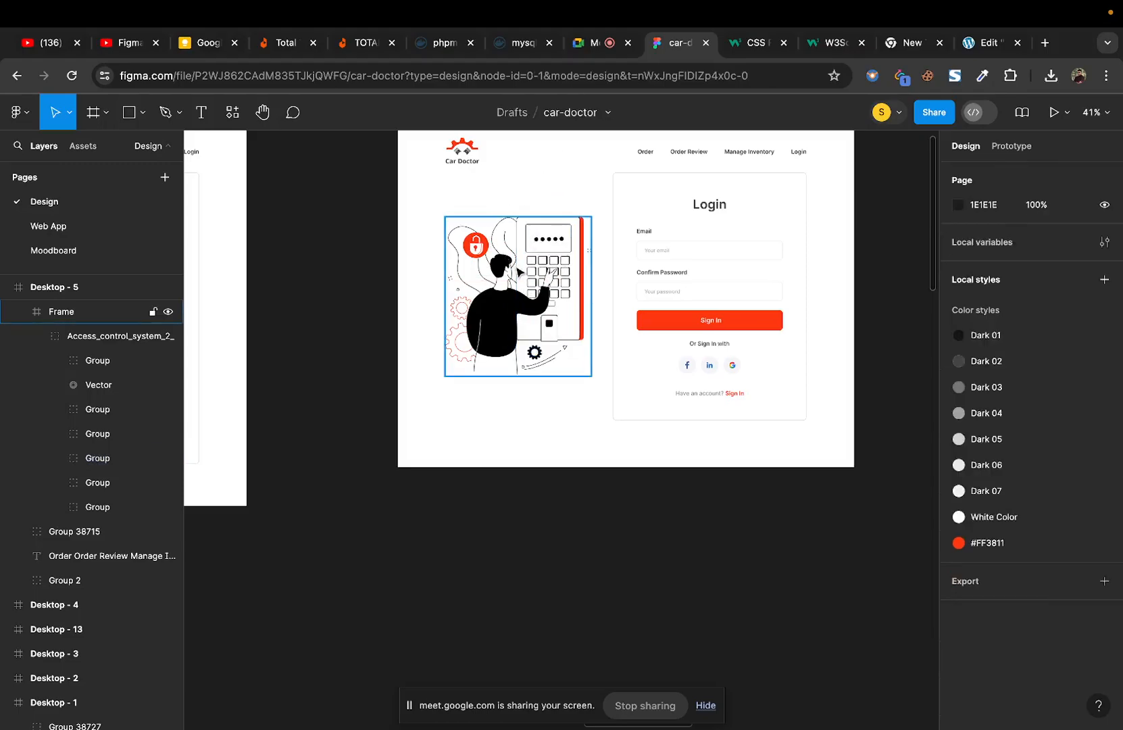
Step: Select the whole Login illustration frame and export it at 1x as a JPG
left_click(478, 217)
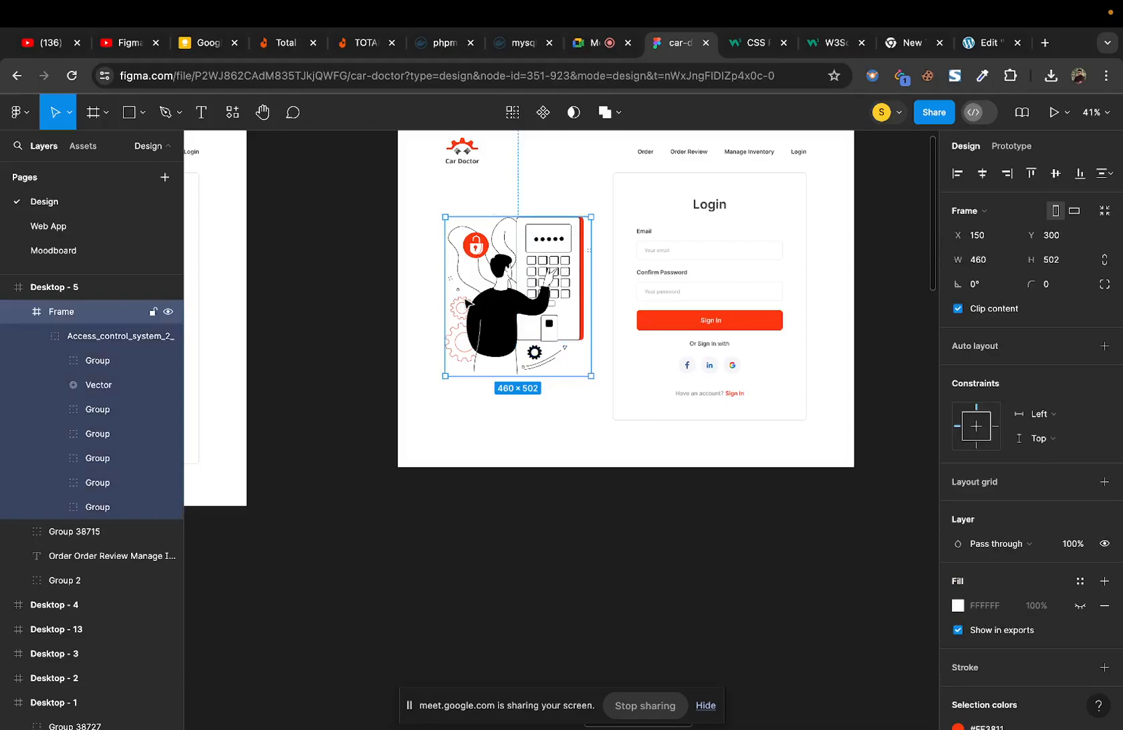
scroll(1016, 508, "down", 8)
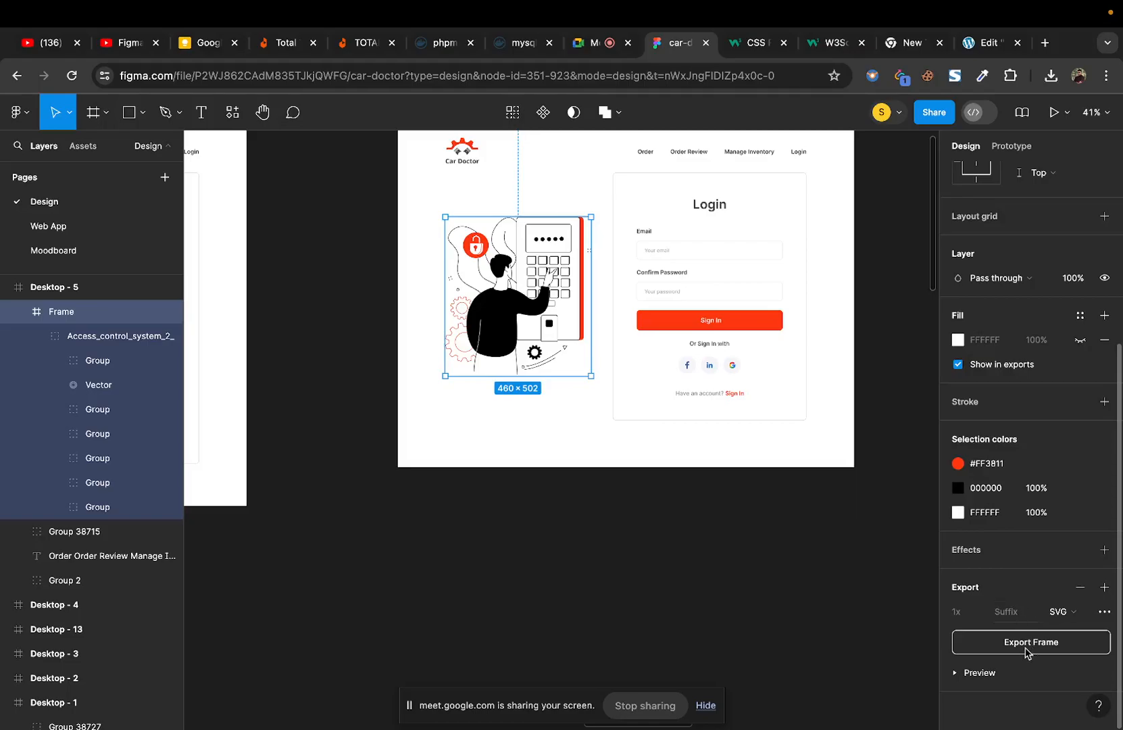
left_click(1081, 613)
left_click(1078, 590)
left_click(1046, 645)
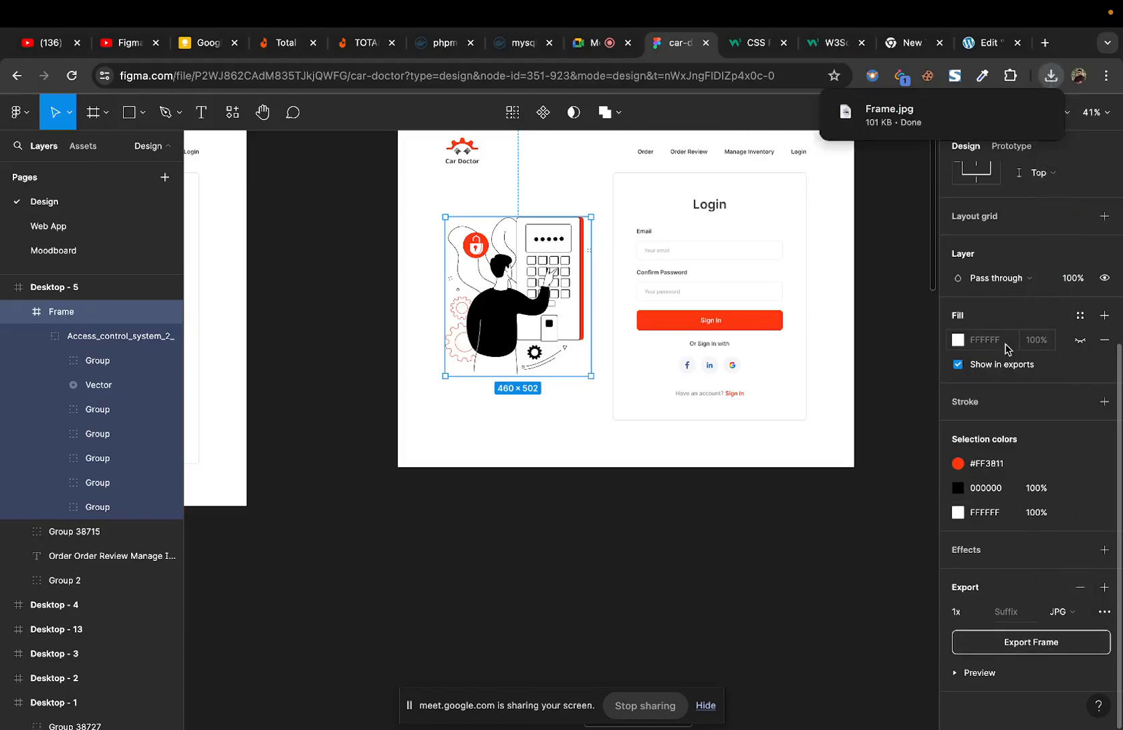
Step: Open the exported Frame.jpg to check the illustration, and close the preview
mouse_move(883, 124)
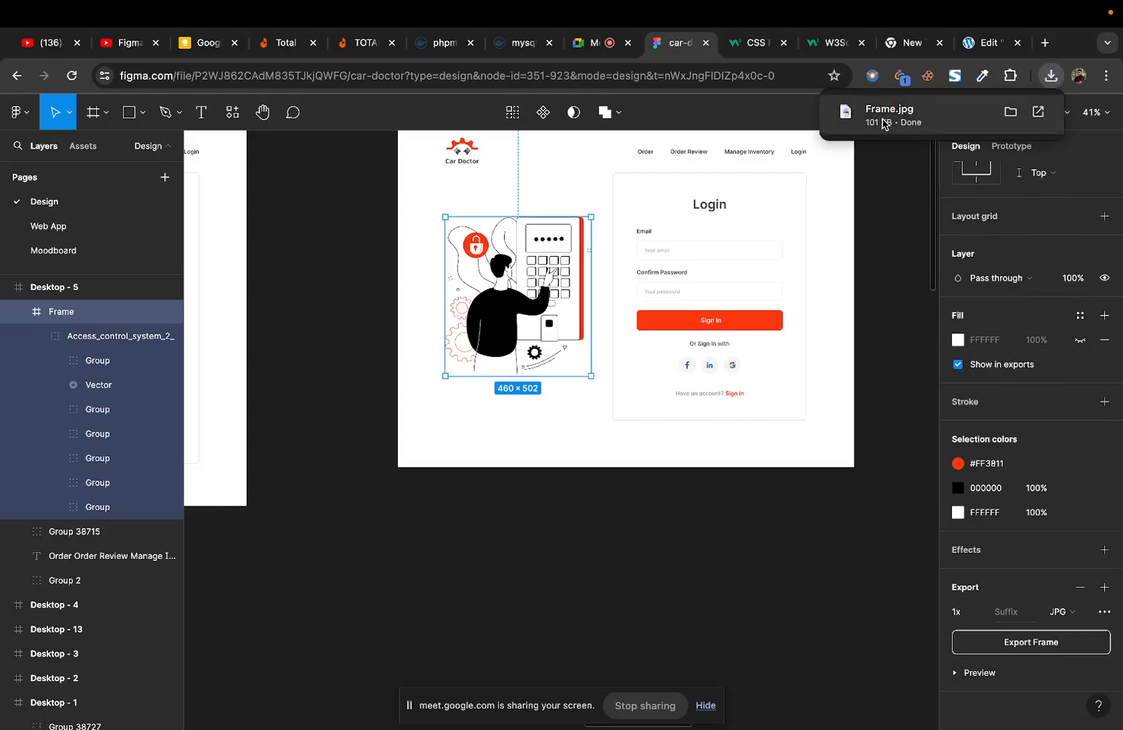
left_click(884, 124)
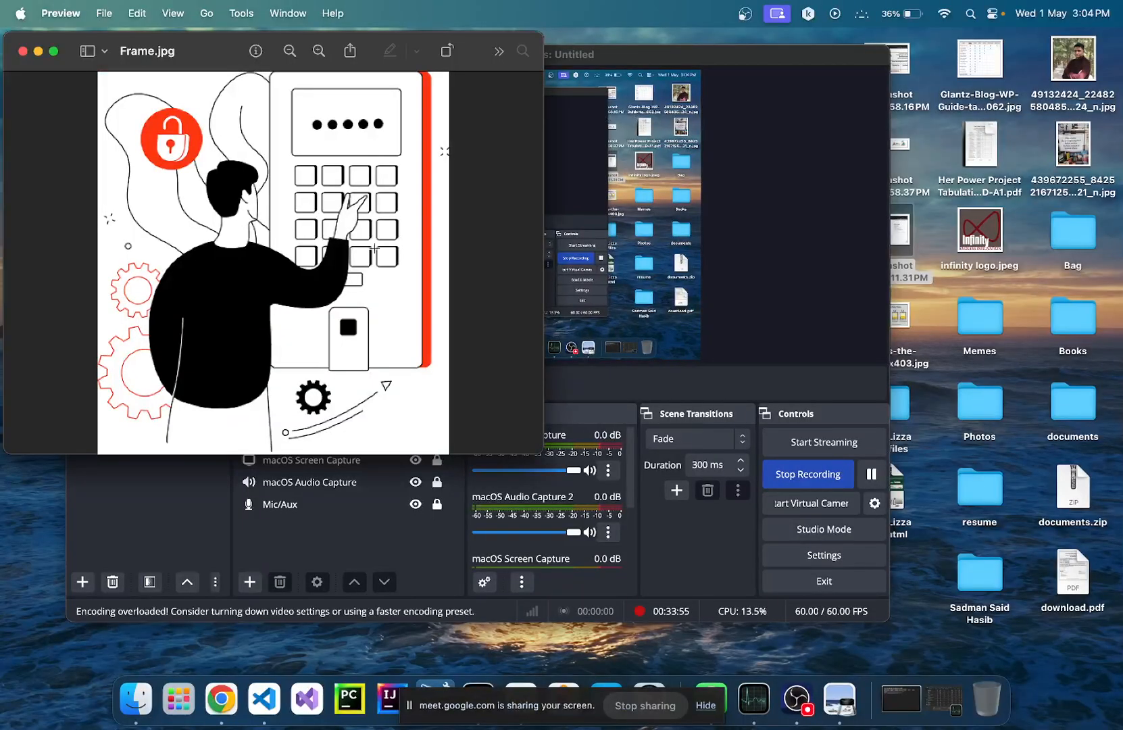
left_click(22, 51)
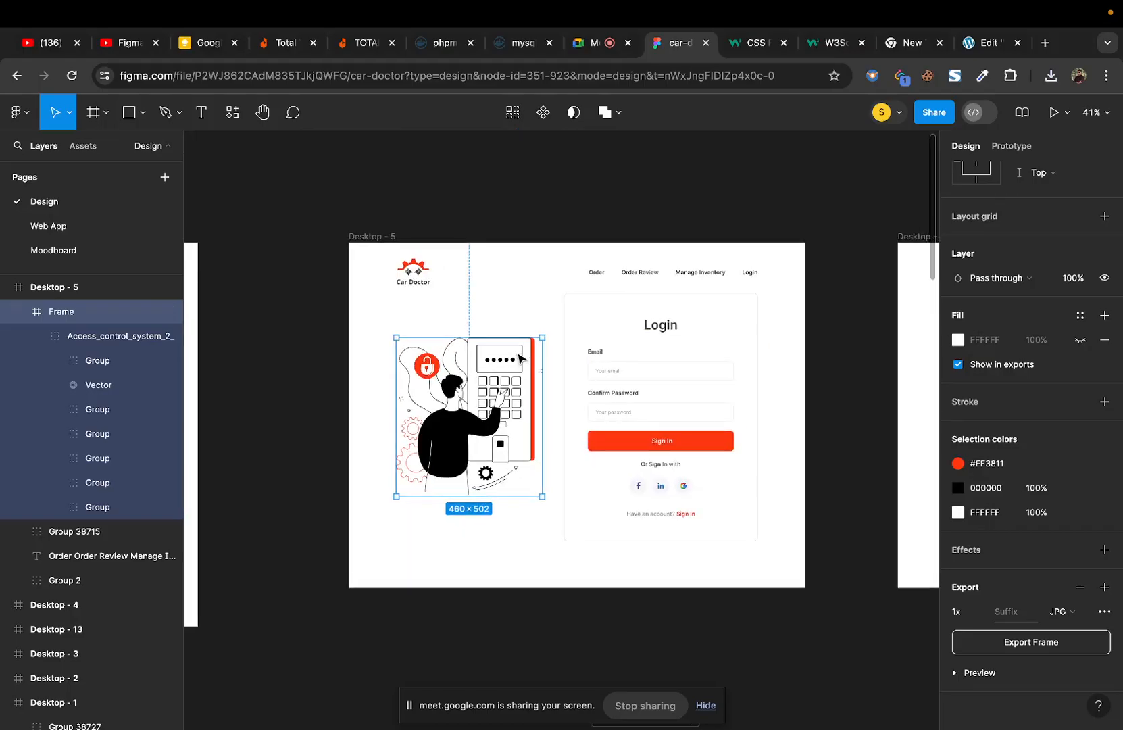
Step: Drill through the nested groups of the Login page's form to select the circular Google sign-in icon frame
scroll(519, 358, "right", 6)
scroll(519, 358, "down", 3)
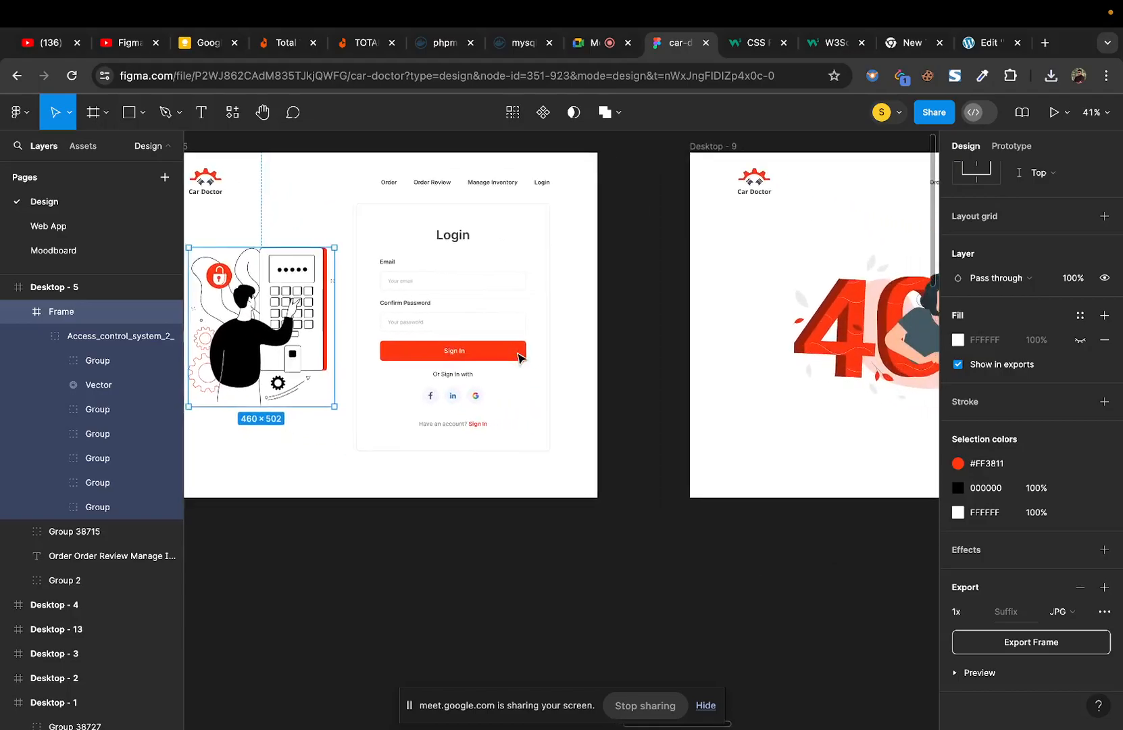
scroll(519, 357, "right", 2)
scroll(519, 357, "down", 1)
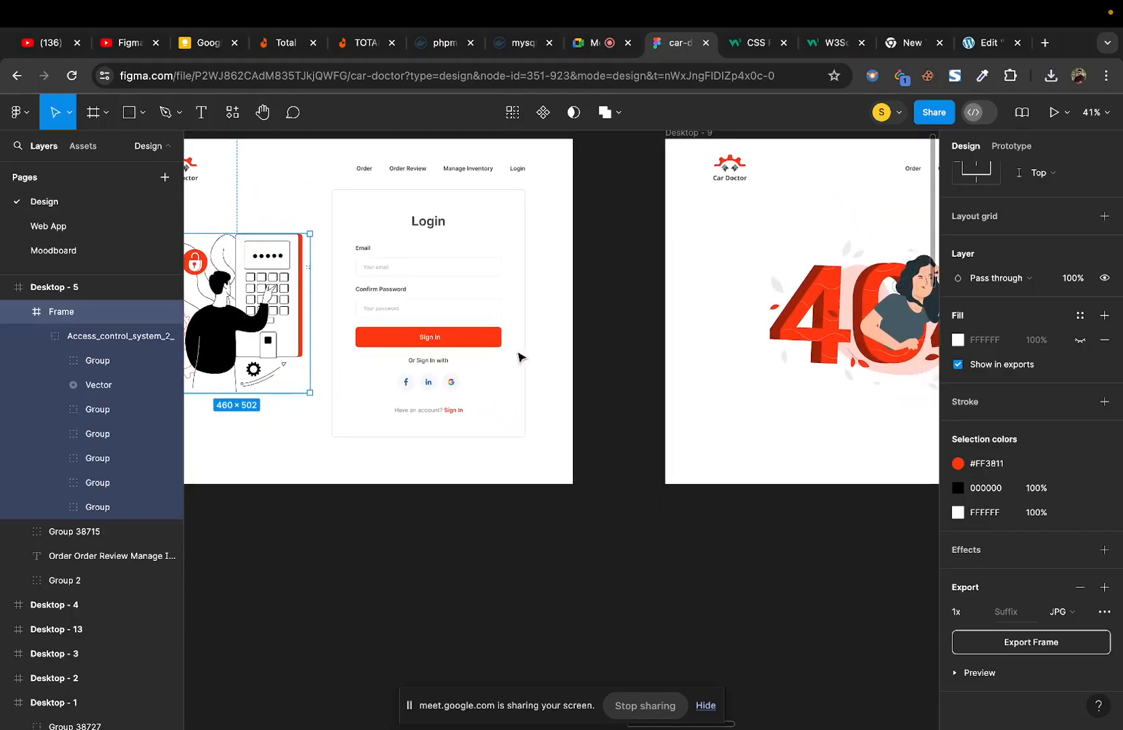
scroll(519, 359, "up", 10)
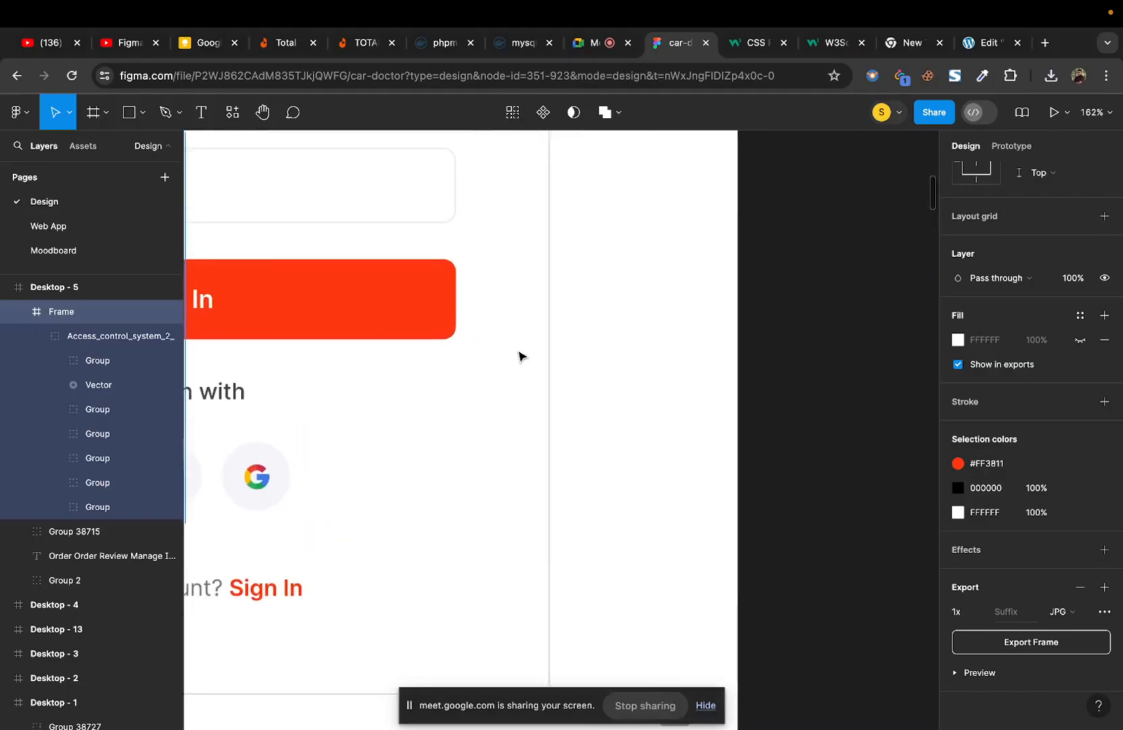
scroll(519, 355, "up", 3)
scroll(518, 372, "down", 3)
scroll(518, 371, "left", 4)
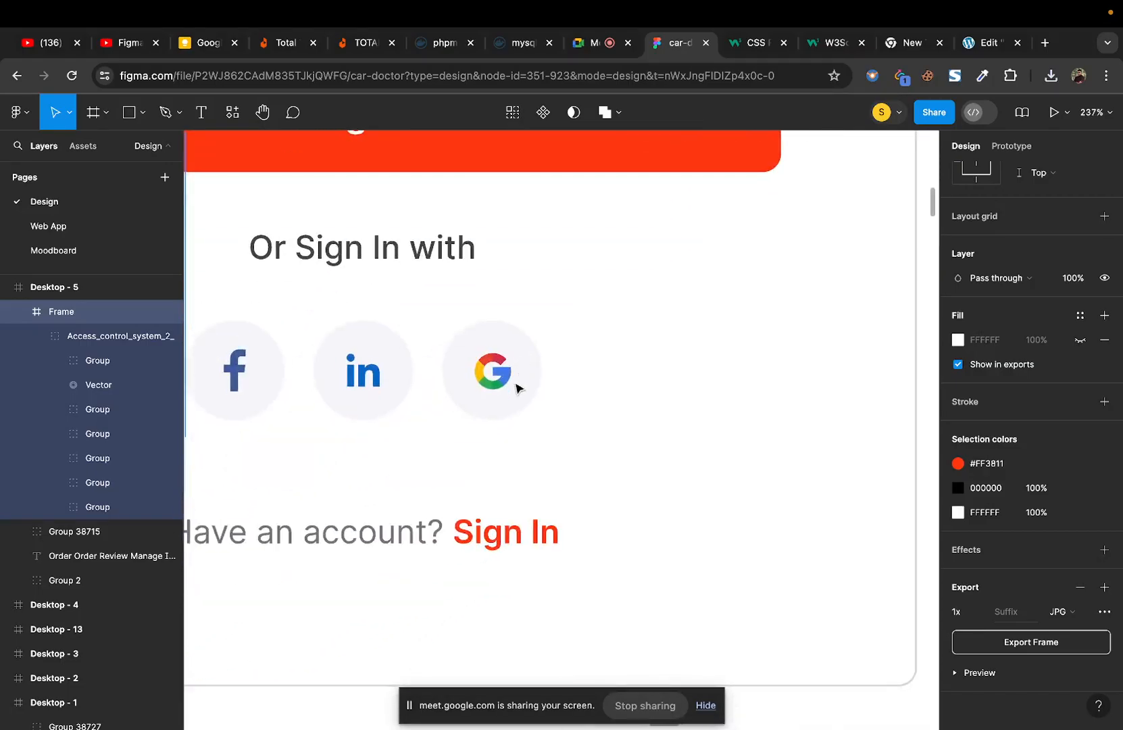
left_click(508, 382)
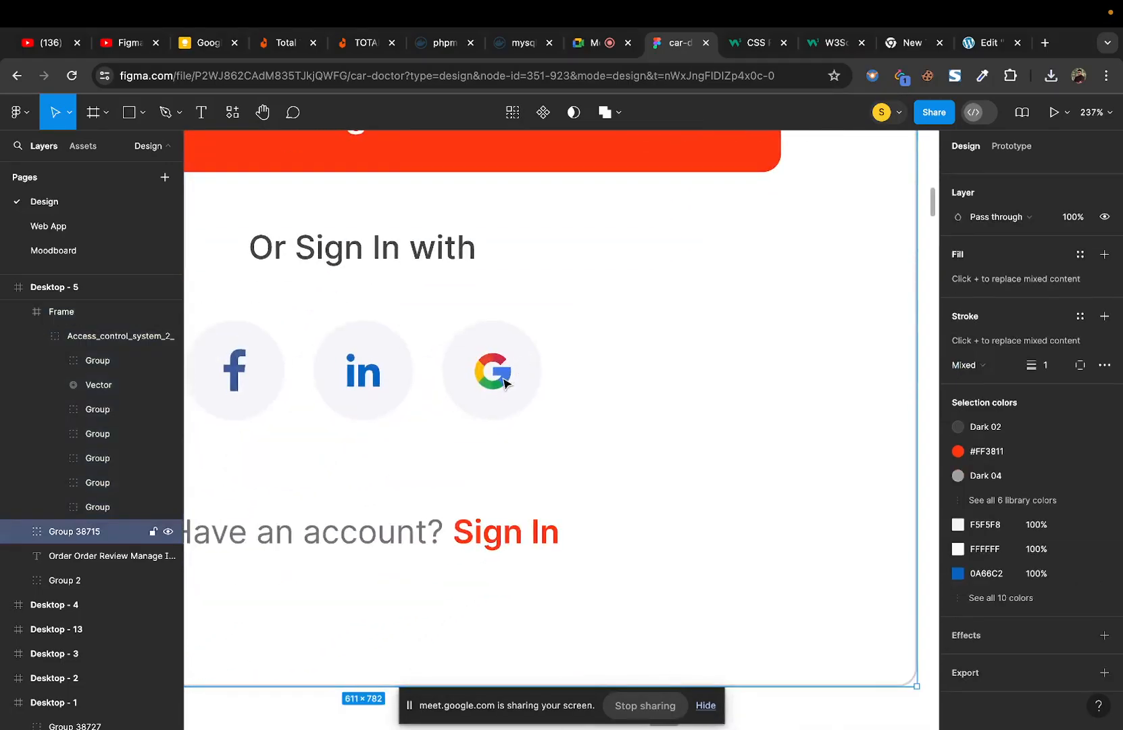
double_click(503, 382)
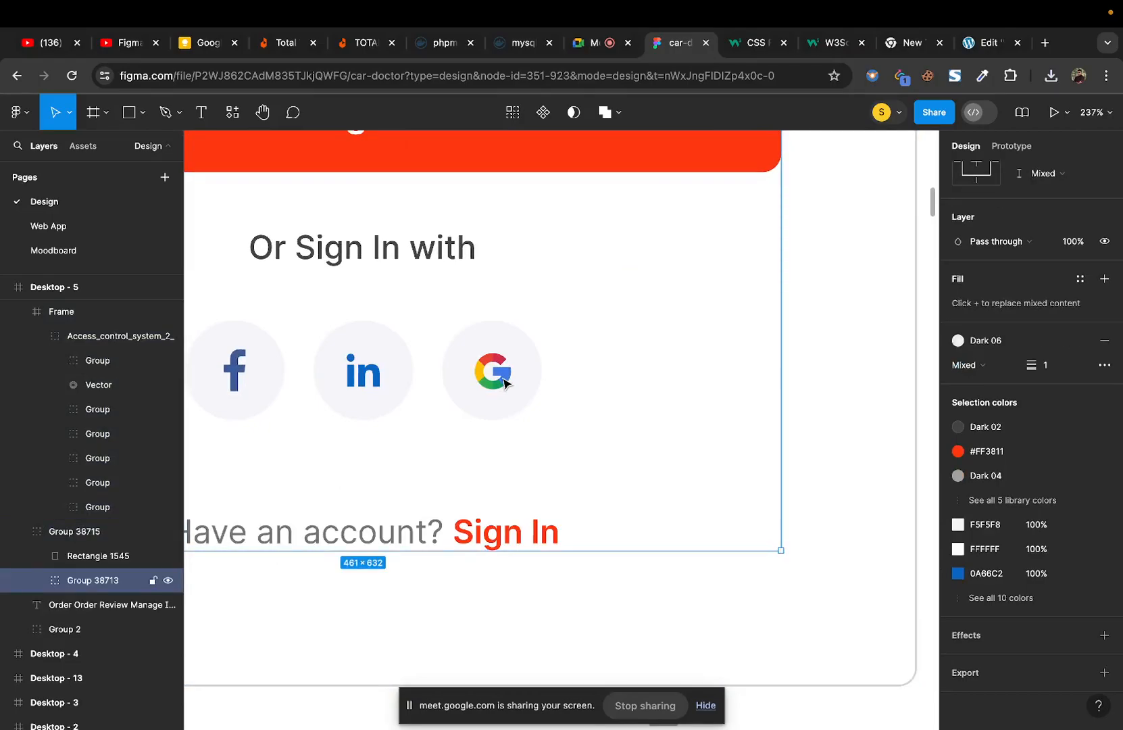
double_click(496, 382)
double_click(493, 383)
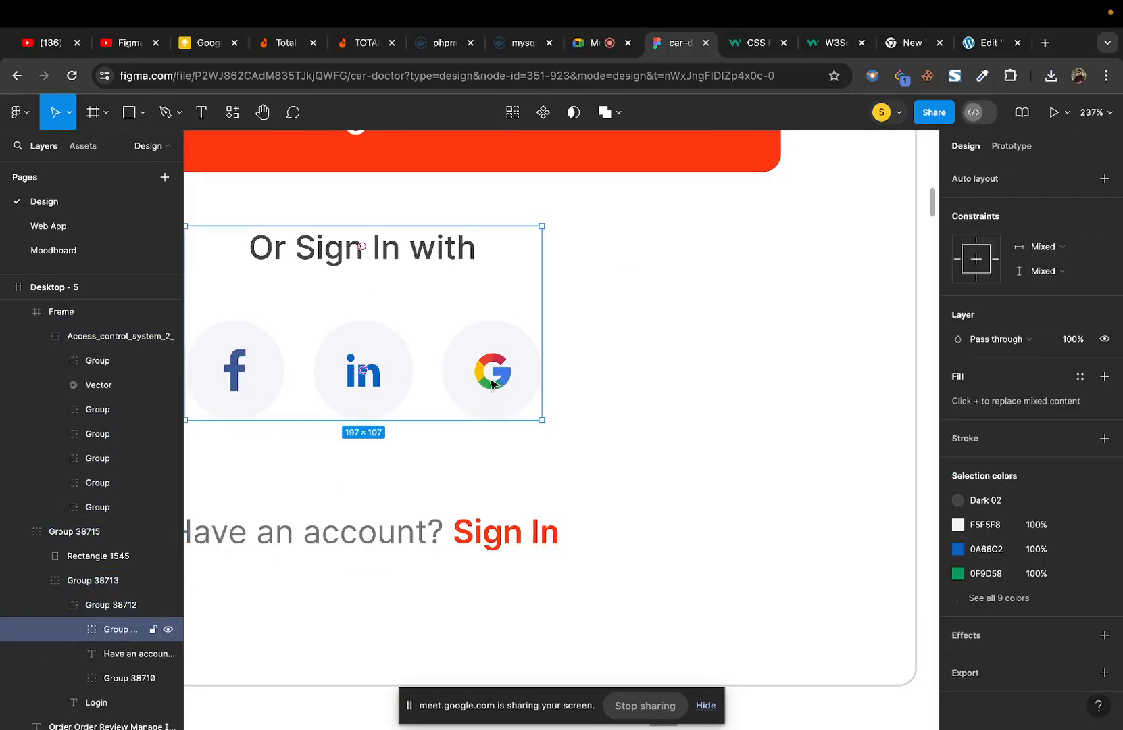
double_click(492, 383)
double_click(506, 387)
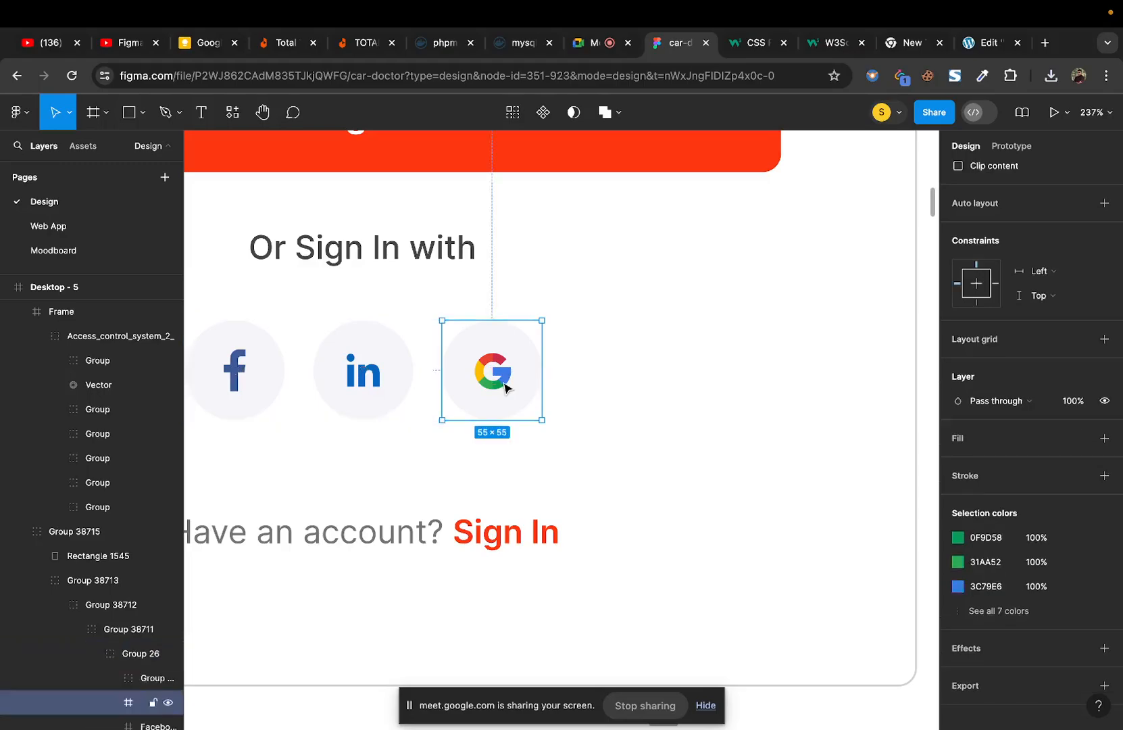
Step: Select the group inside the google 1 logo frame, widening the layers list to show full layer names
double_click(506, 386)
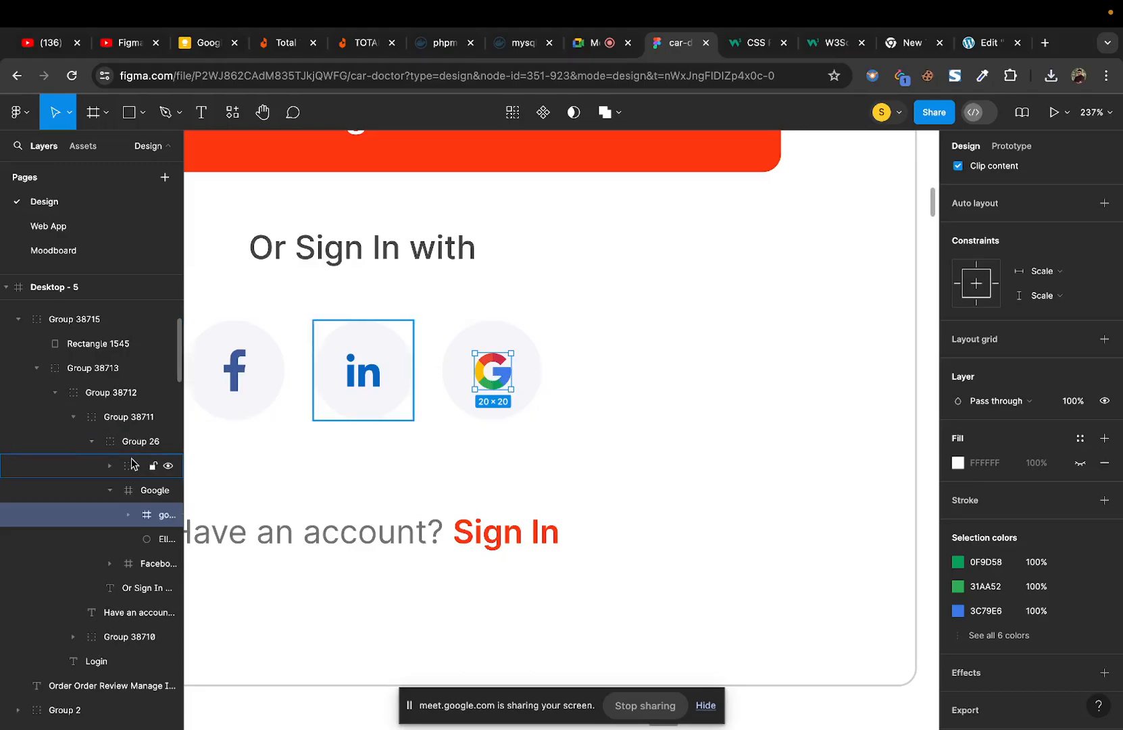
left_click_drag(185, 448, 230, 448)
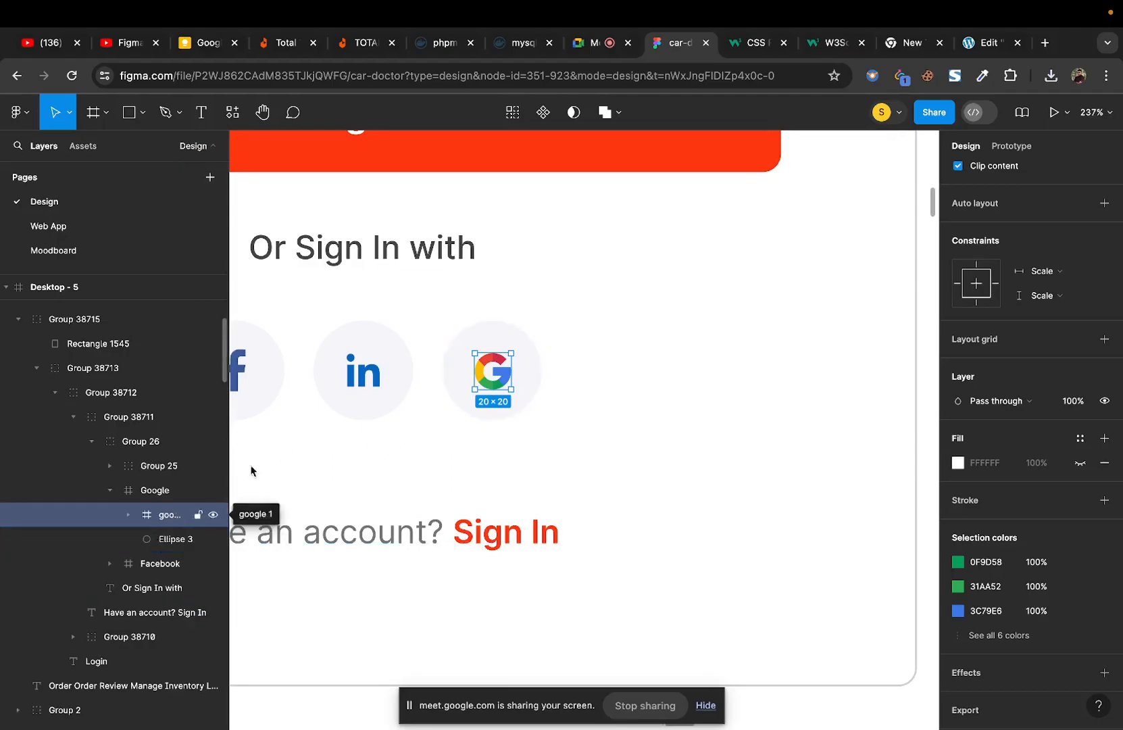
double_click(481, 371)
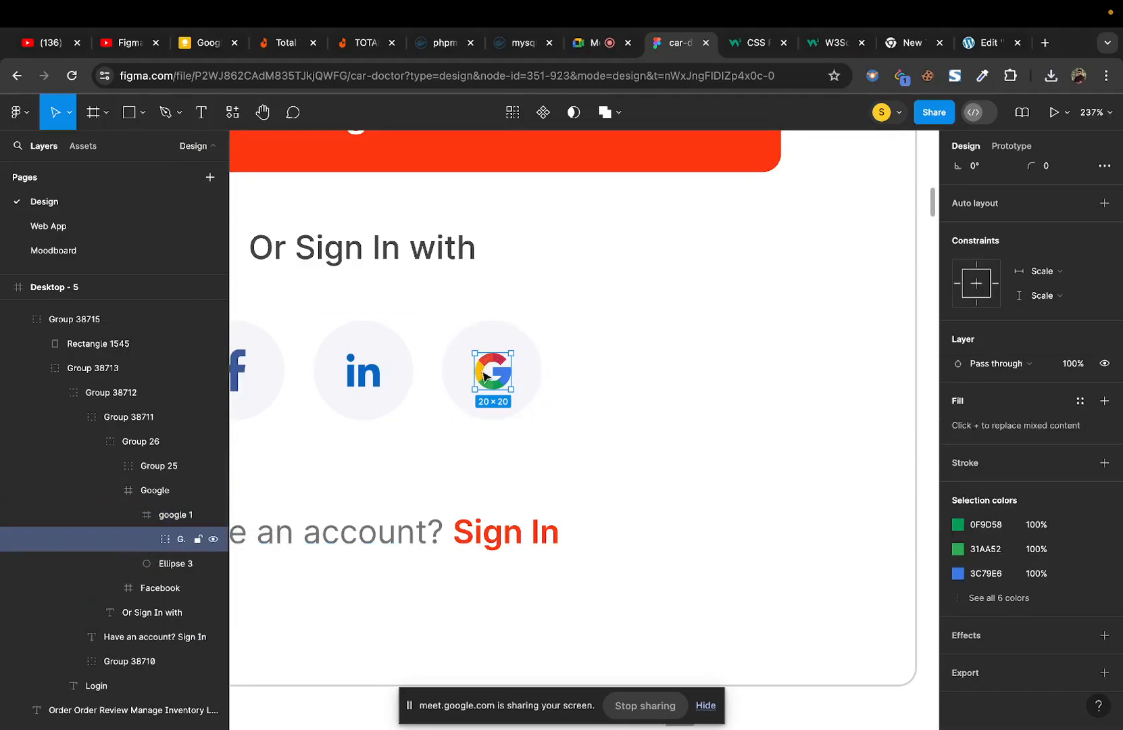
Step: Expand the group inside the google 1 frame to inspect its vector layers, and collapse it again
left_click(146, 539)
scroll(145, 541, "down", 2)
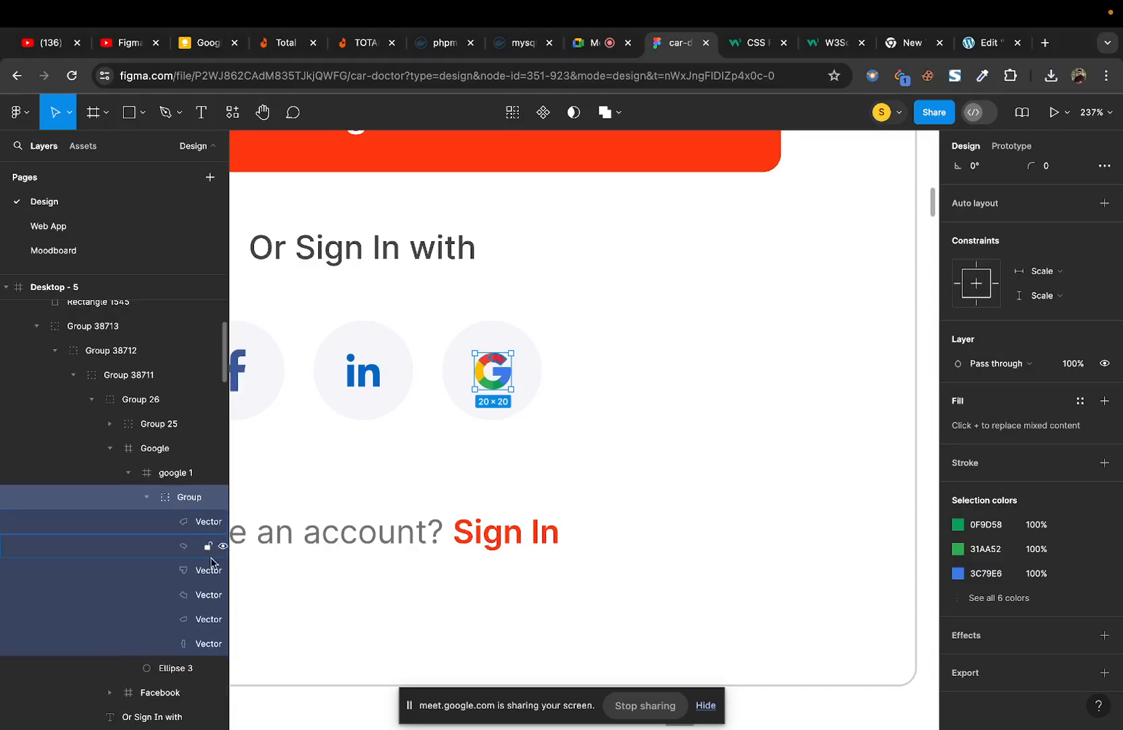
left_click(147, 497)
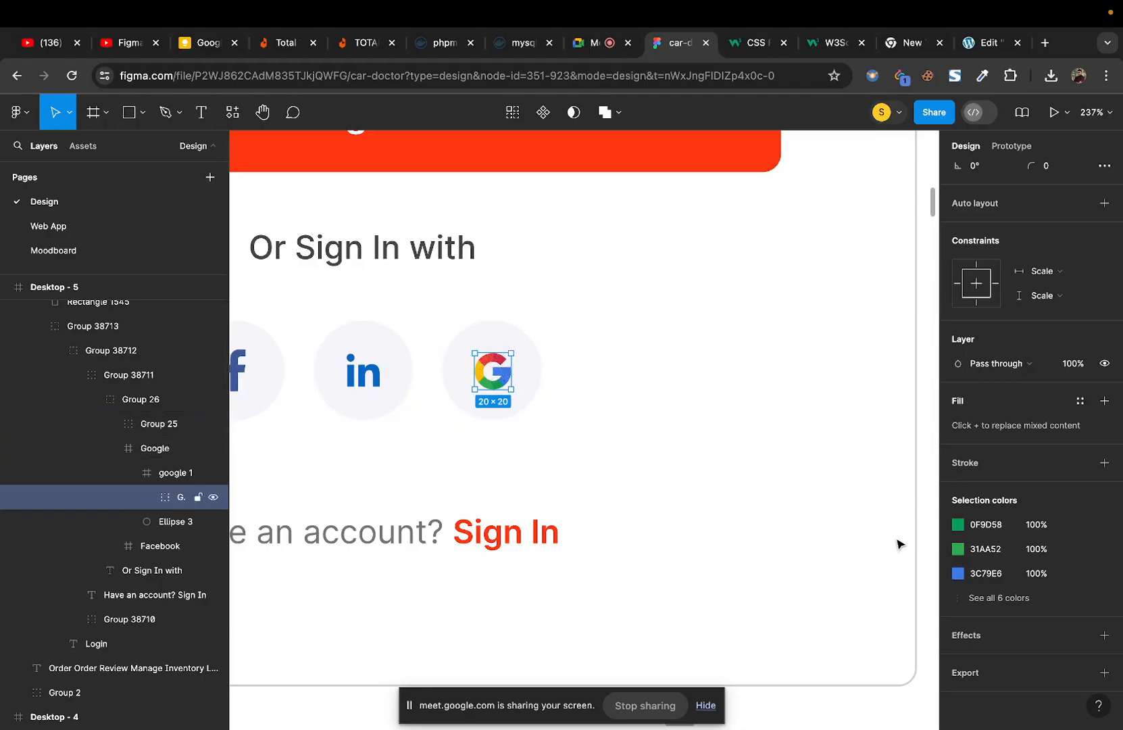
Step: Export the selected Google logo group at 1x as a PNG
left_click(1104, 672)
scroll(1078, 608, "down", 3)
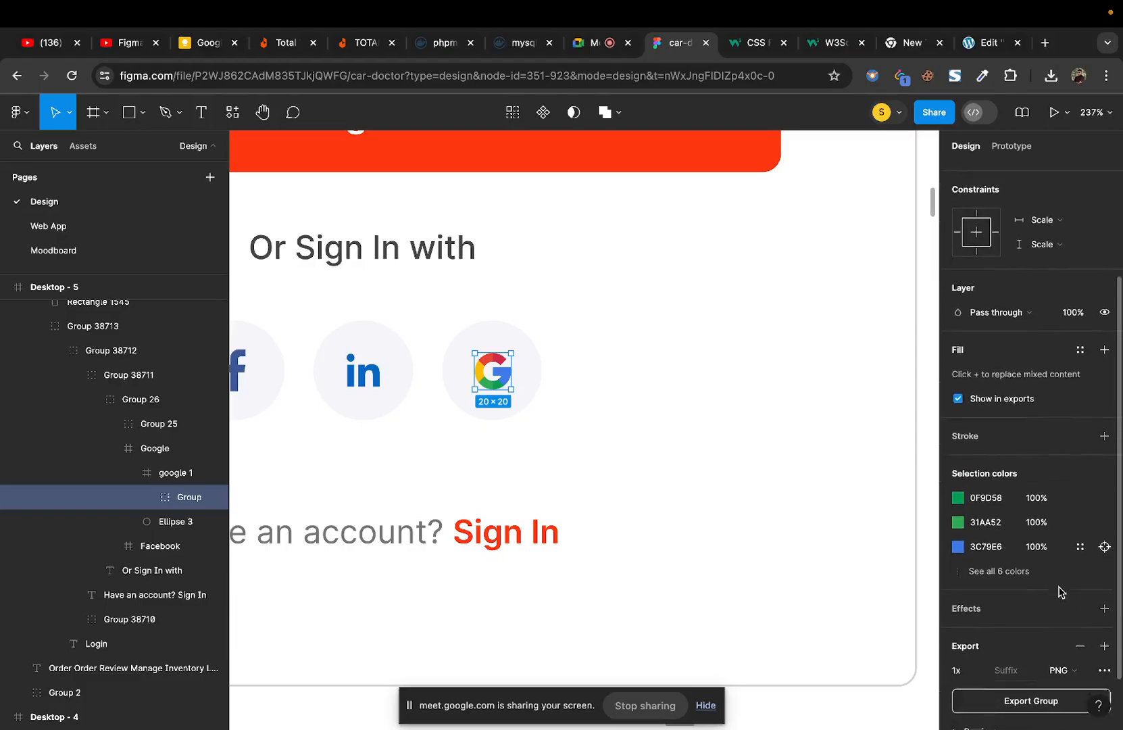
left_click(1079, 613)
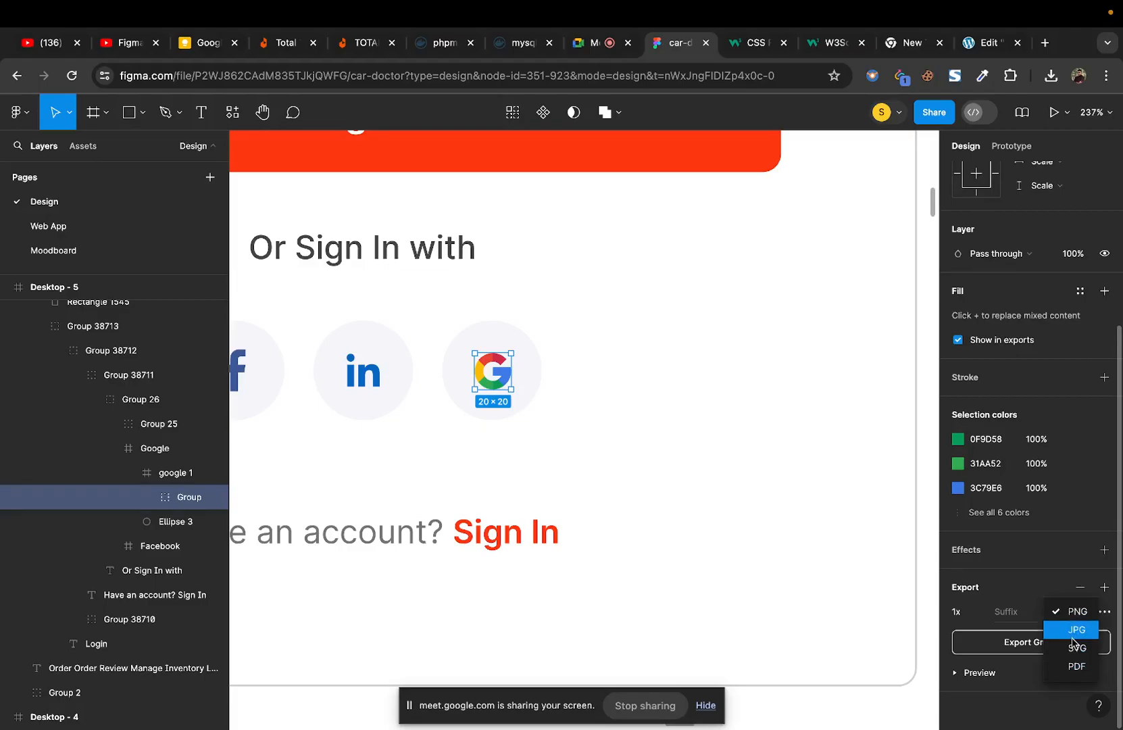
left_click(1072, 613)
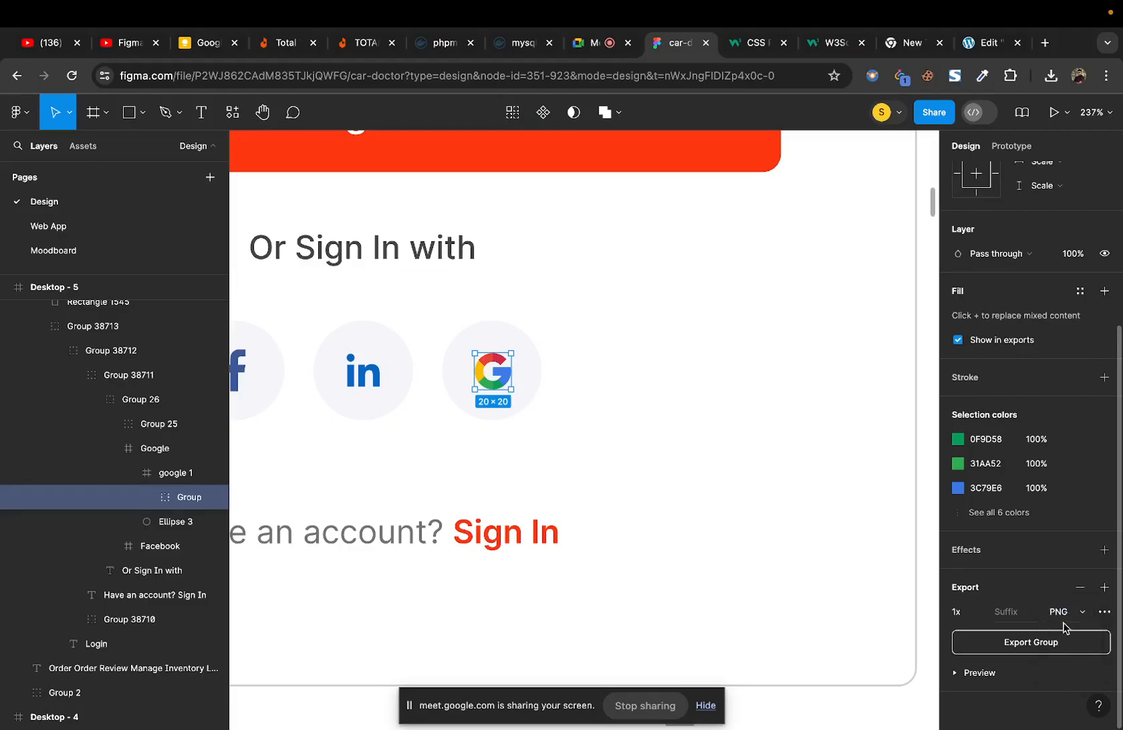
left_click(1051, 643)
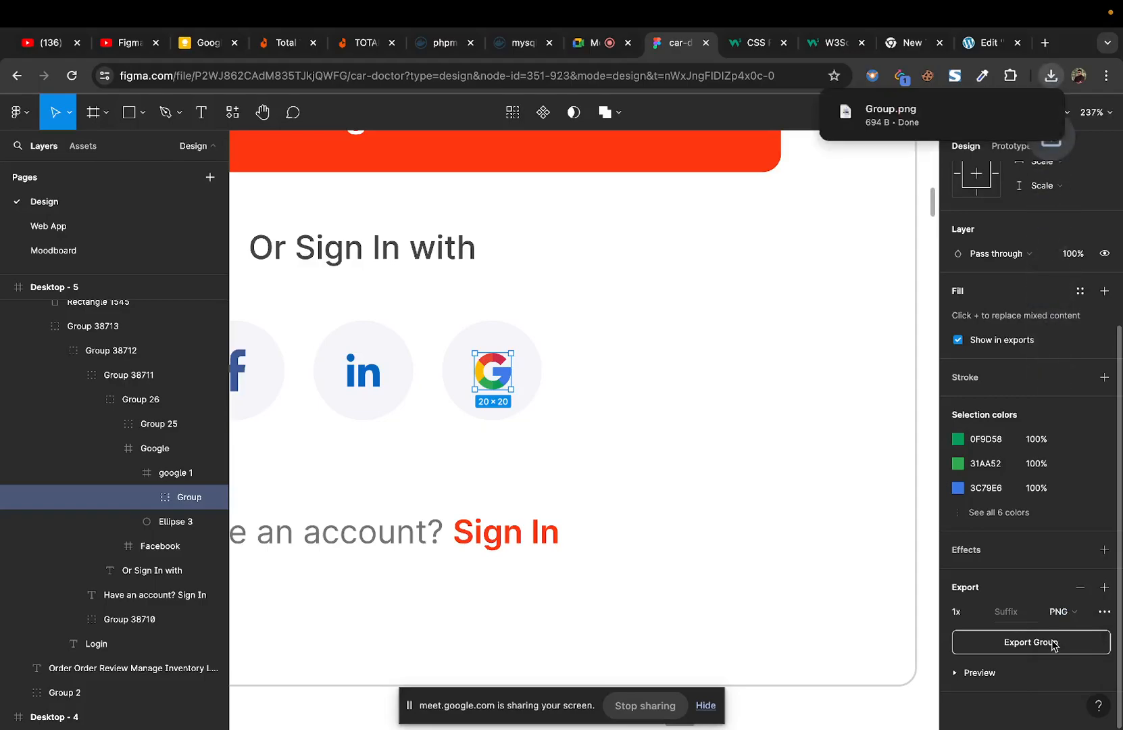
Step: Open the exported Group.png, enlarge it to check the logo's quality, close the preview and return to the Figma design
mouse_move(912, 112)
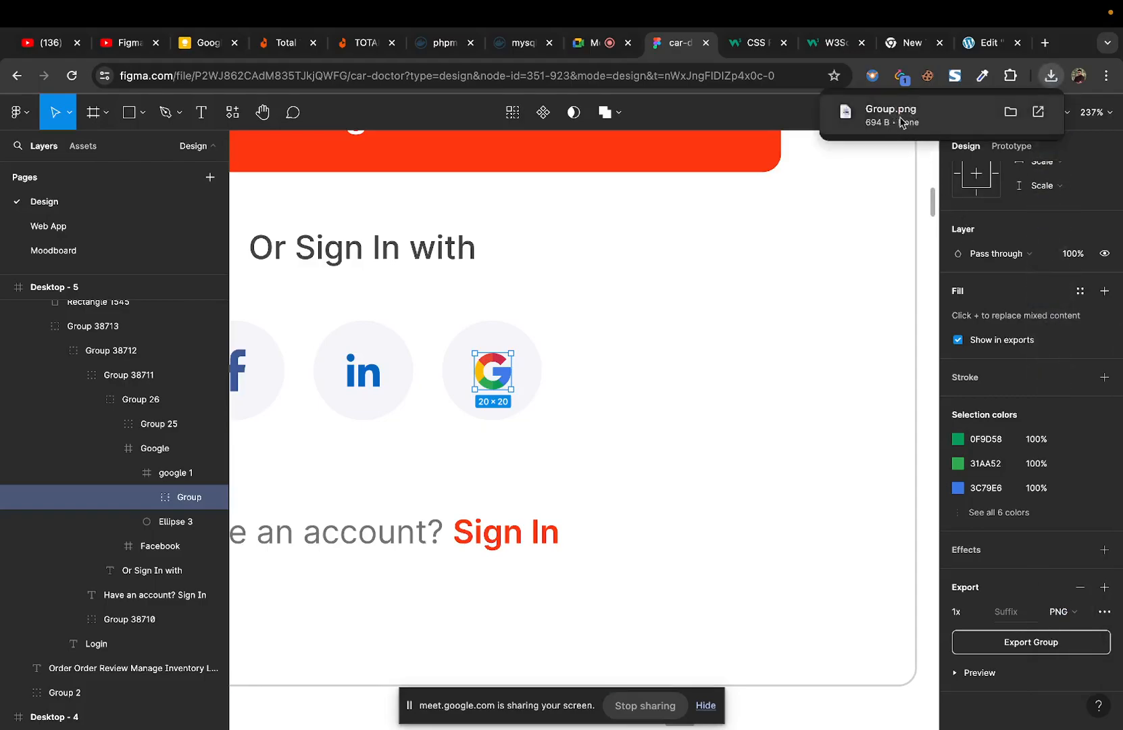
left_click(886, 116)
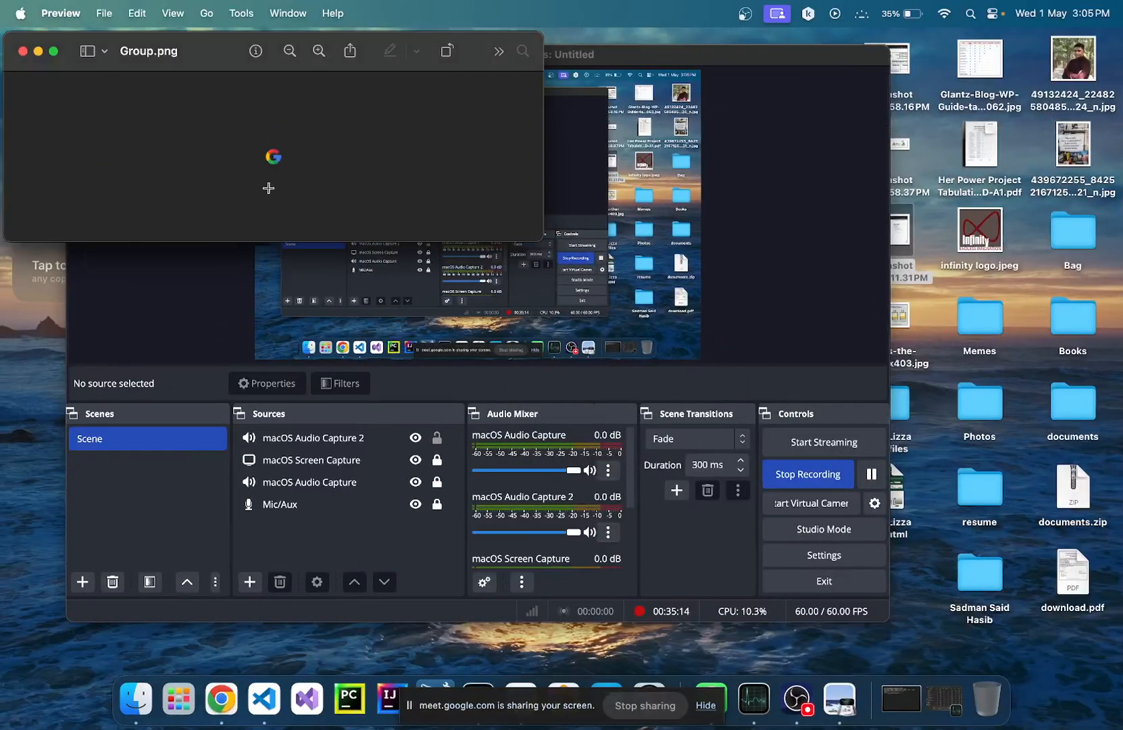
scroll(268, 173, "up", 3)
scroll(269, 172, "up", 5)
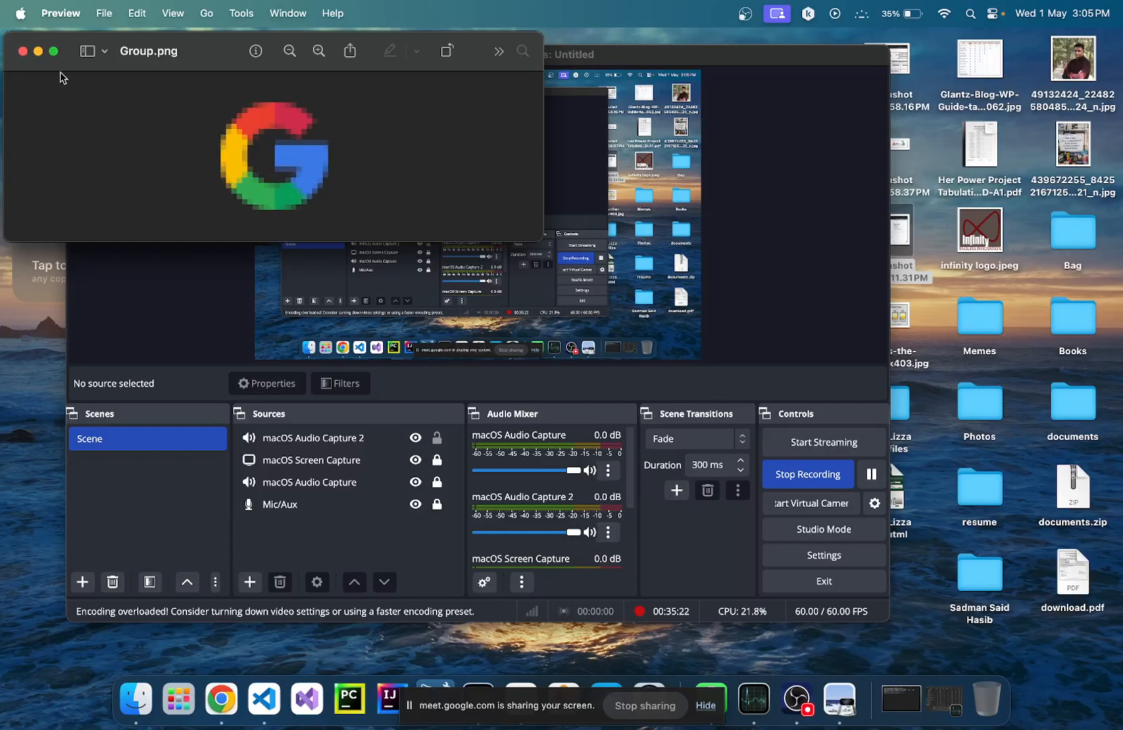
left_click(27, 54)
key("ctrl+Right")
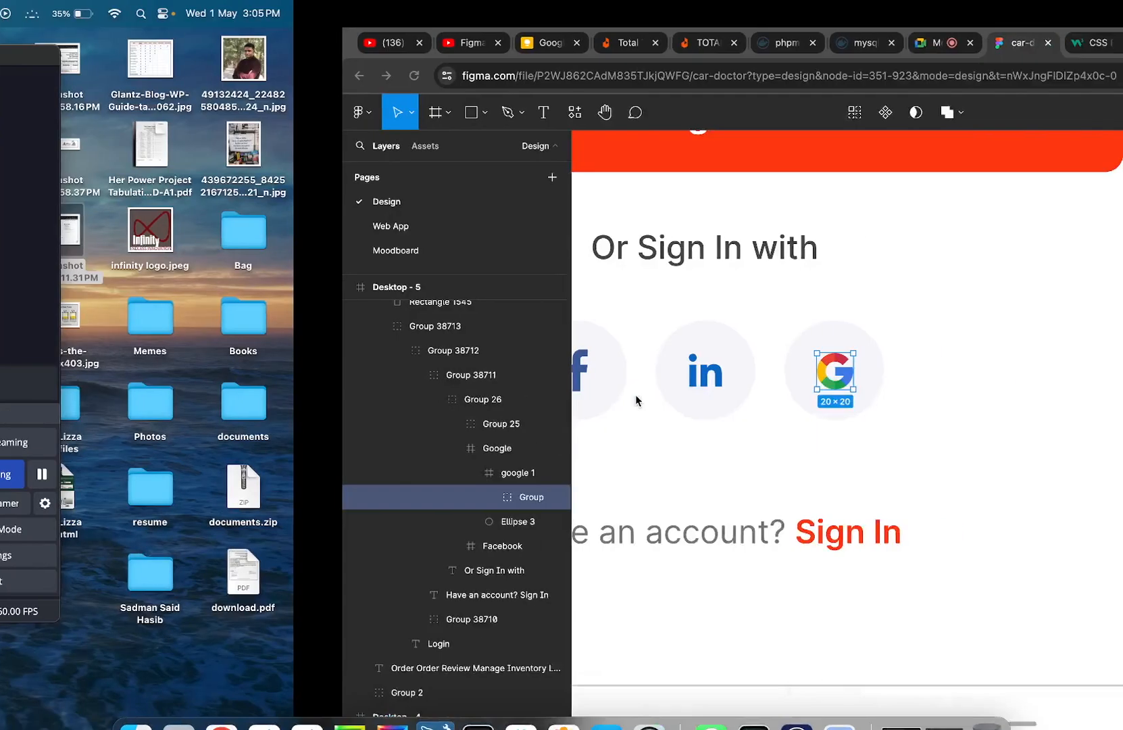
Step: Drill through the nested groups of the Login form's Confirm Password field to select its "Your password" placeholder text layer
scroll(638, 402, "down", 5)
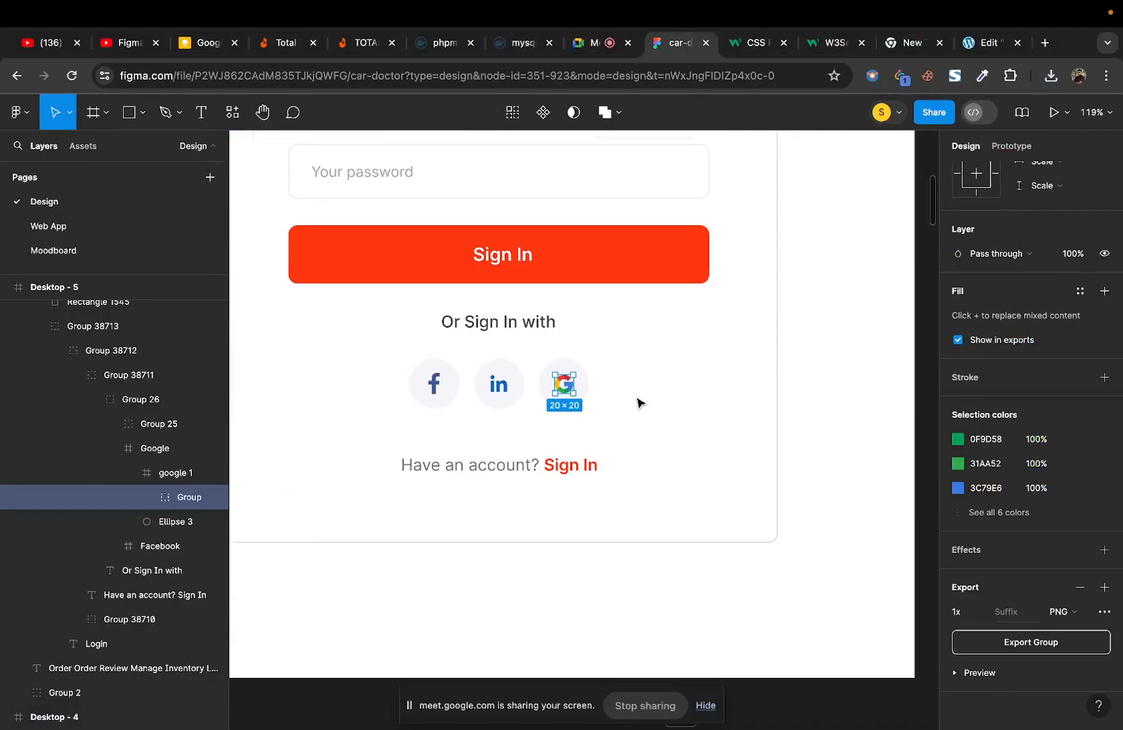
scroll(638, 404, "down", 4)
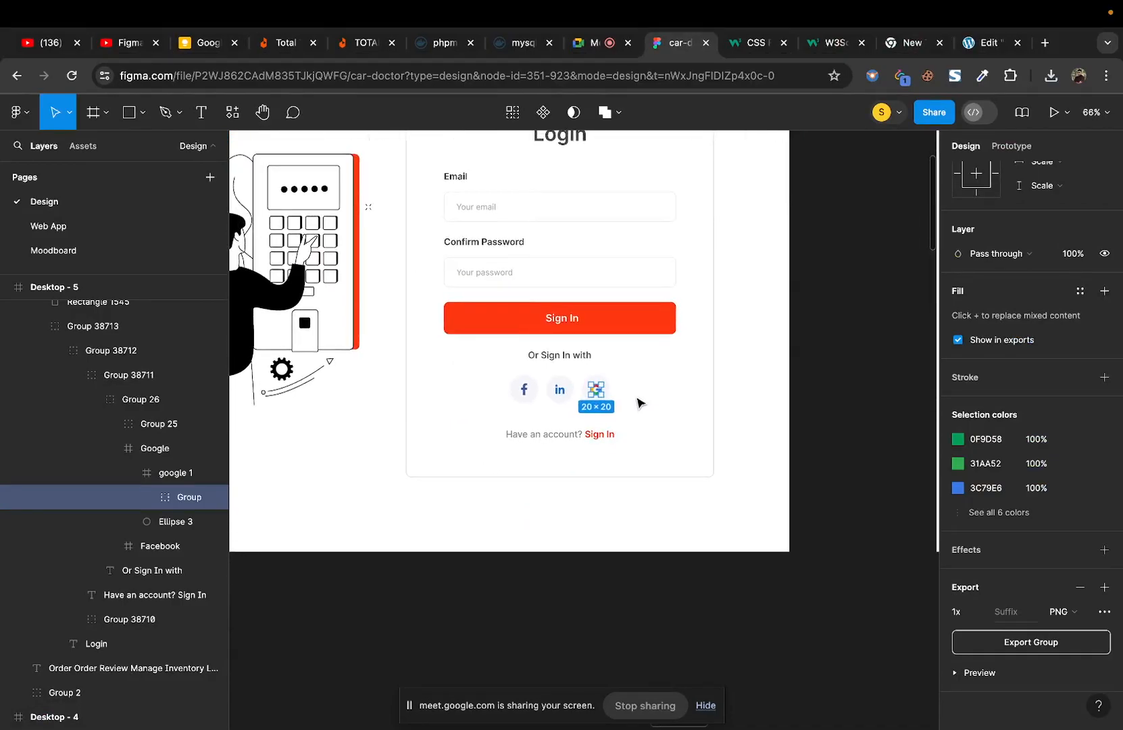
scroll(638, 404, "up", 2)
scroll(638, 403, "left", 3)
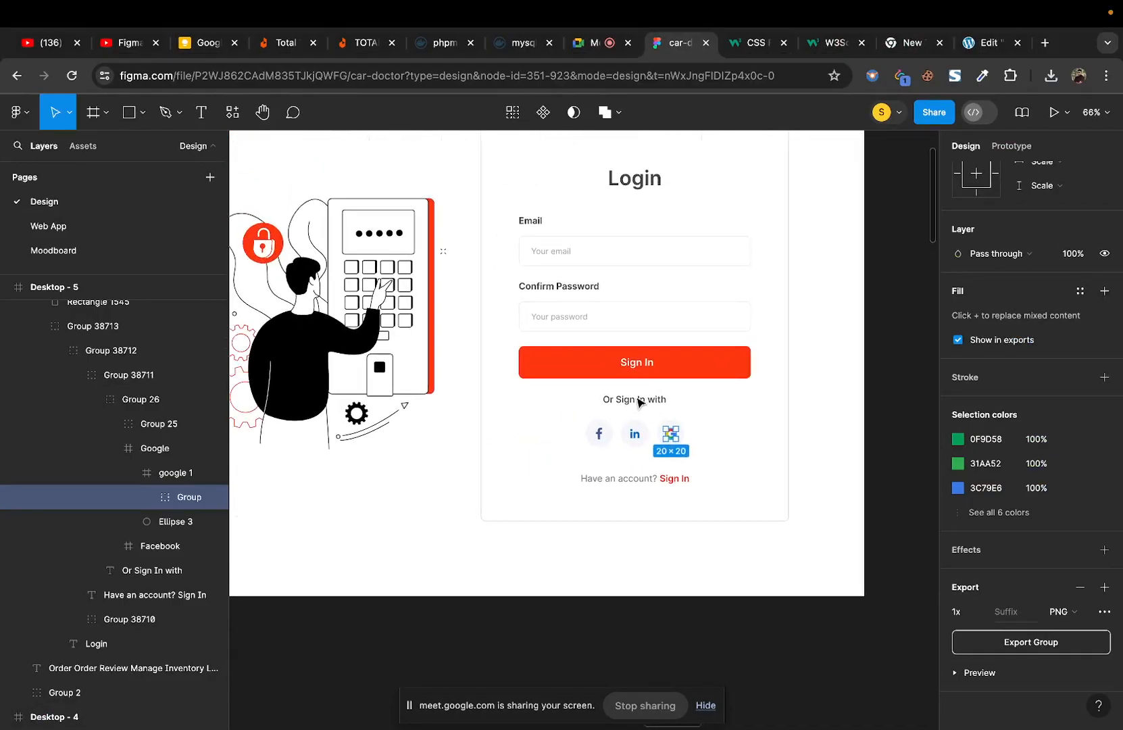
scroll(613, 318, "up", 4)
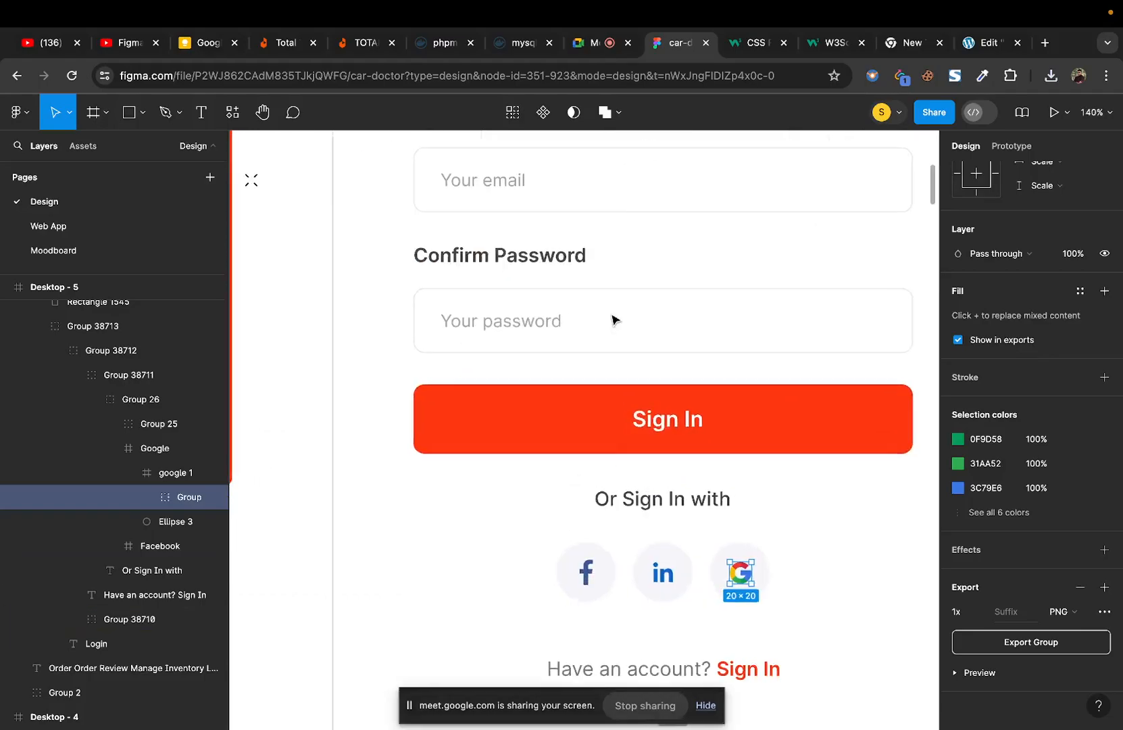
scroll(613, 319, "up", 4)
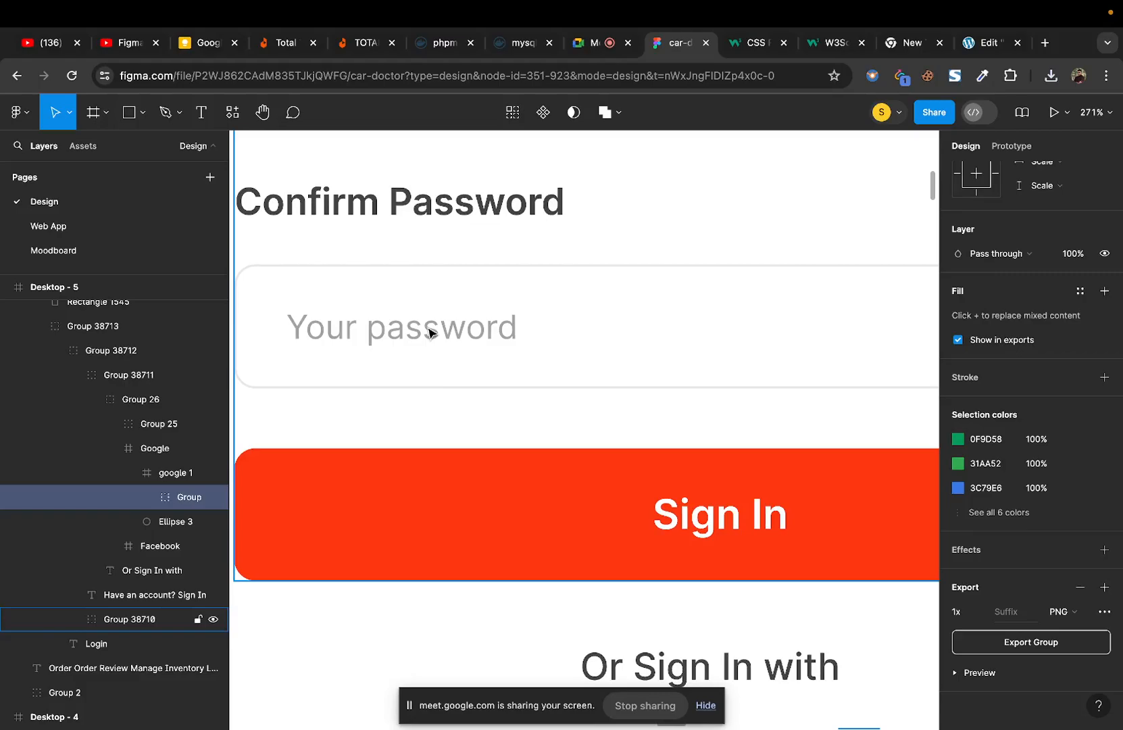
scroll(389, 331, "left", 3)
left_click(381, 323)
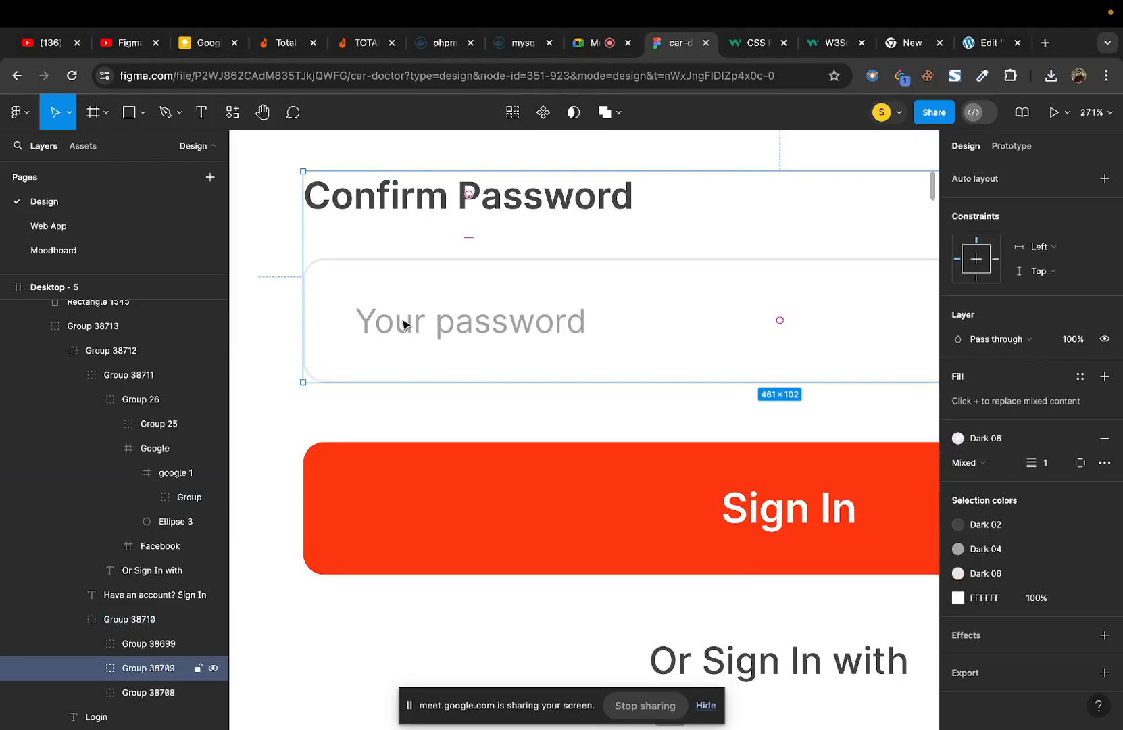
double_click(403, 324)
double_click(403, 324)
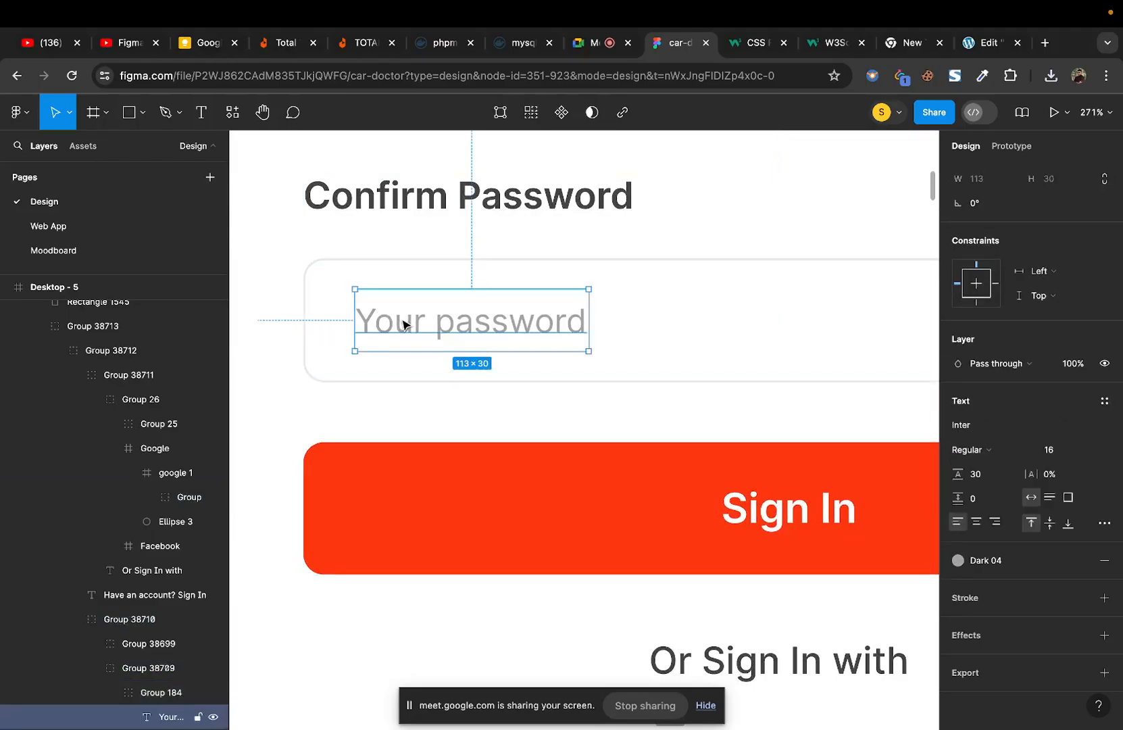
Step: Highlight the whole "Your password" placeholder text, examine its place in the layer hierarchy, and leave text editing
double_click(392, 320)
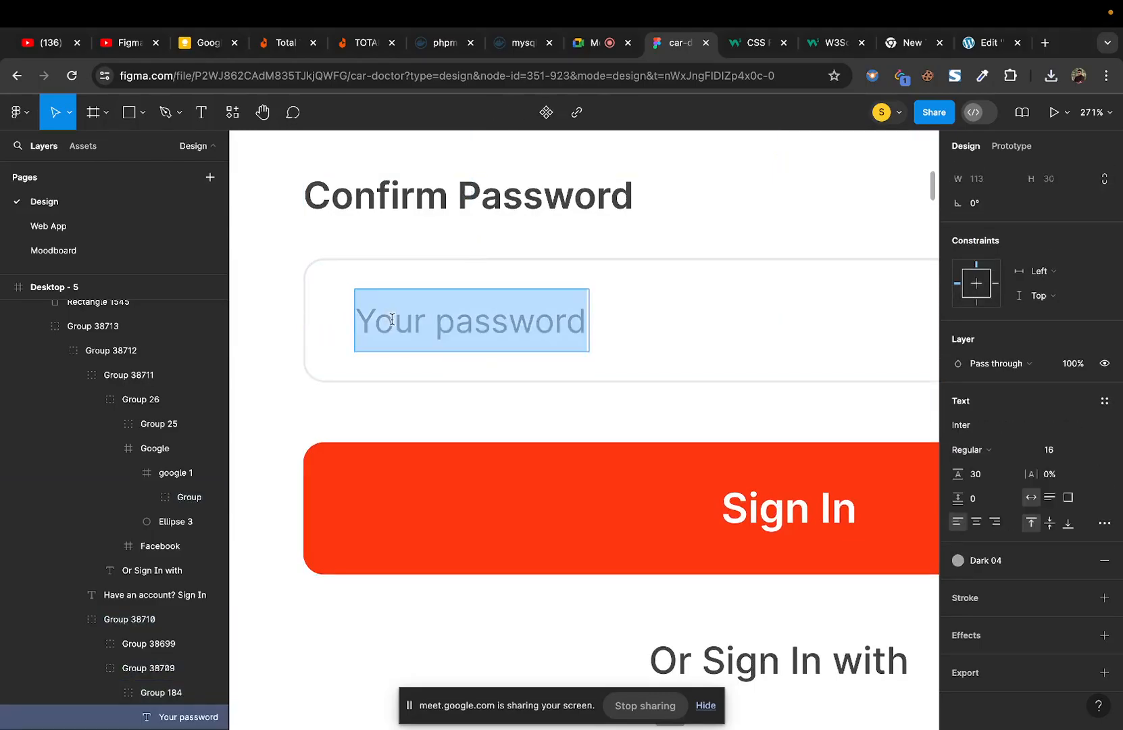
double_click(392, 320)
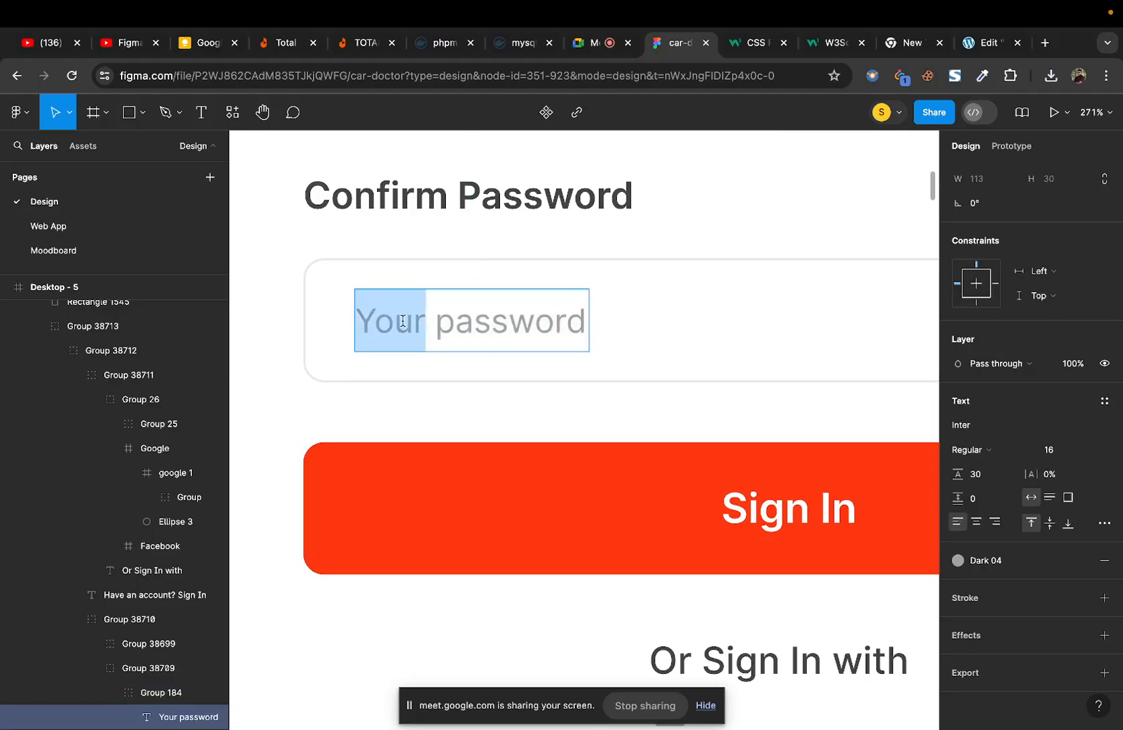
triple_click(402, 321)
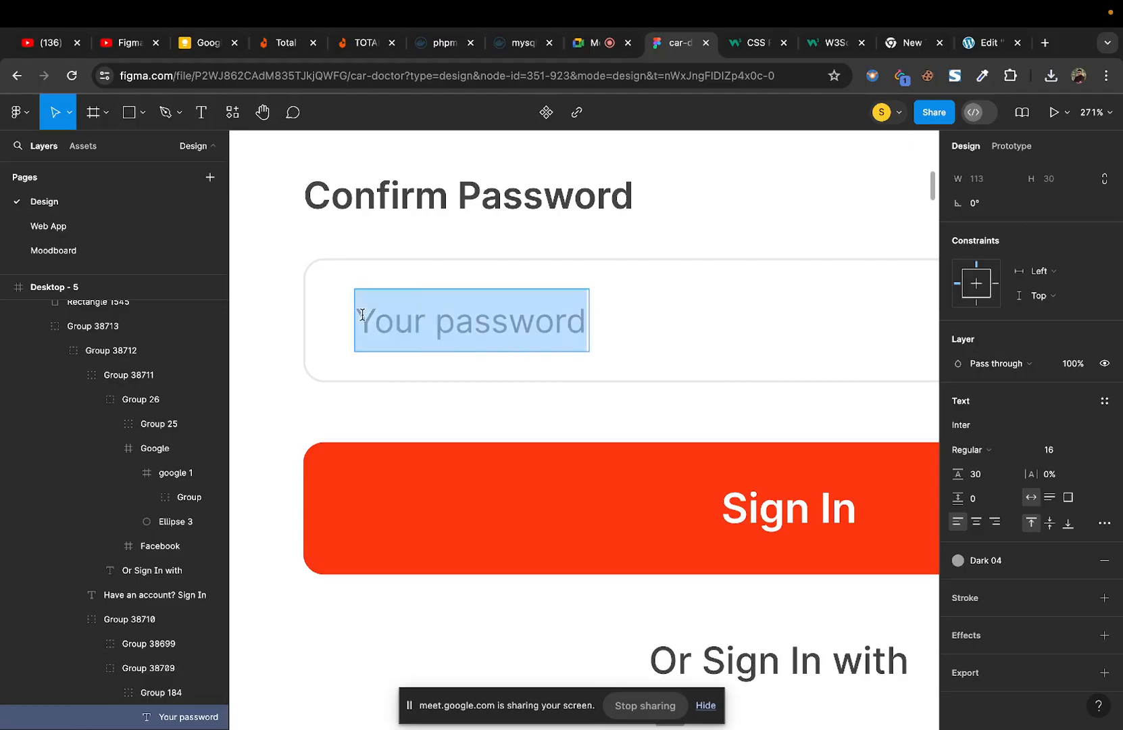
scroll(172, 514, "down", 4)
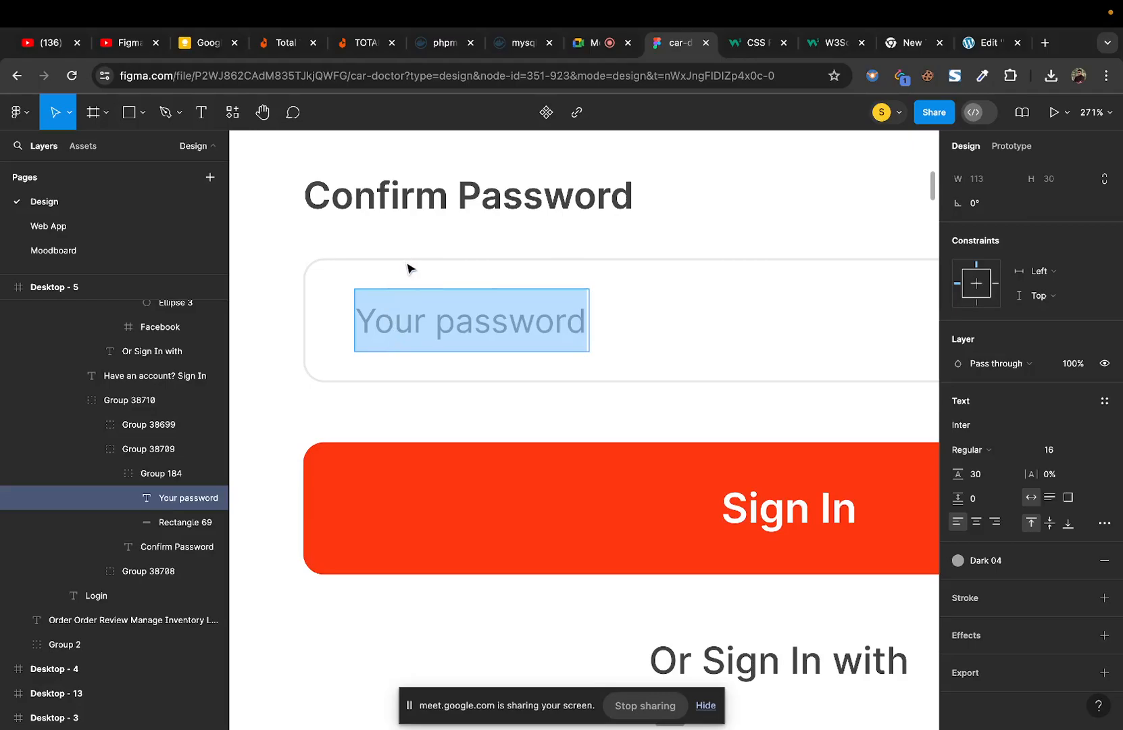
key("Escape")
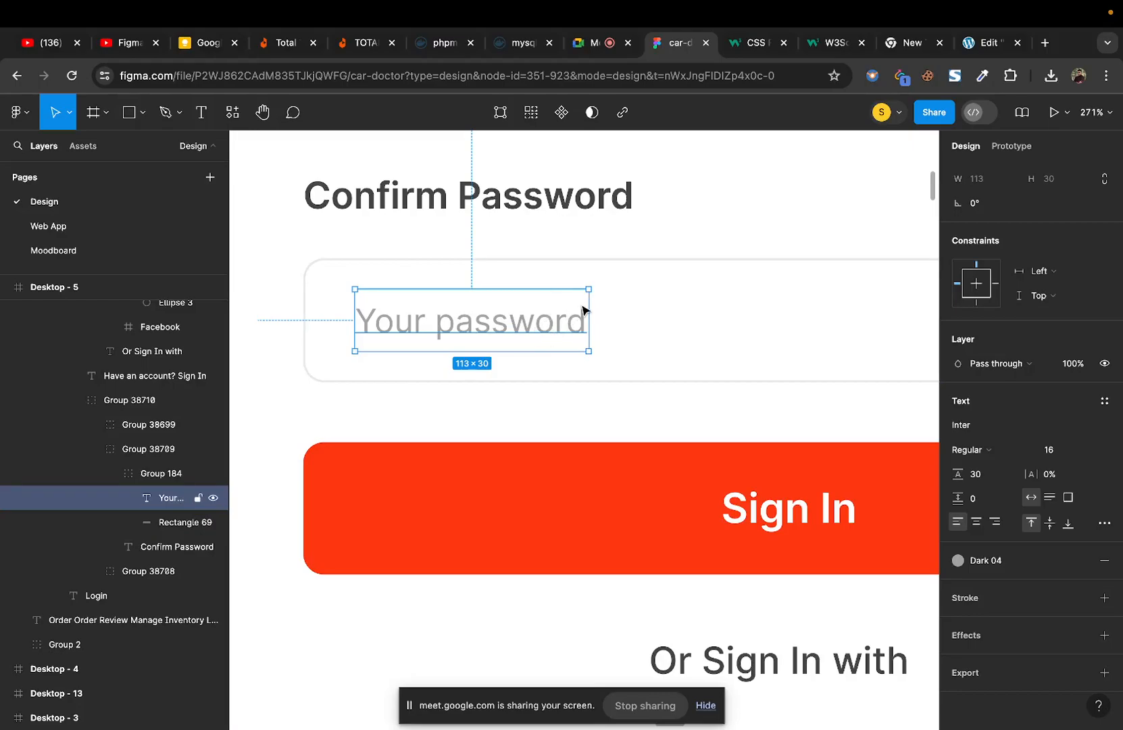
Step: Search Google in a new browser tab for "css style input placeholder"
left_click(829, 44)
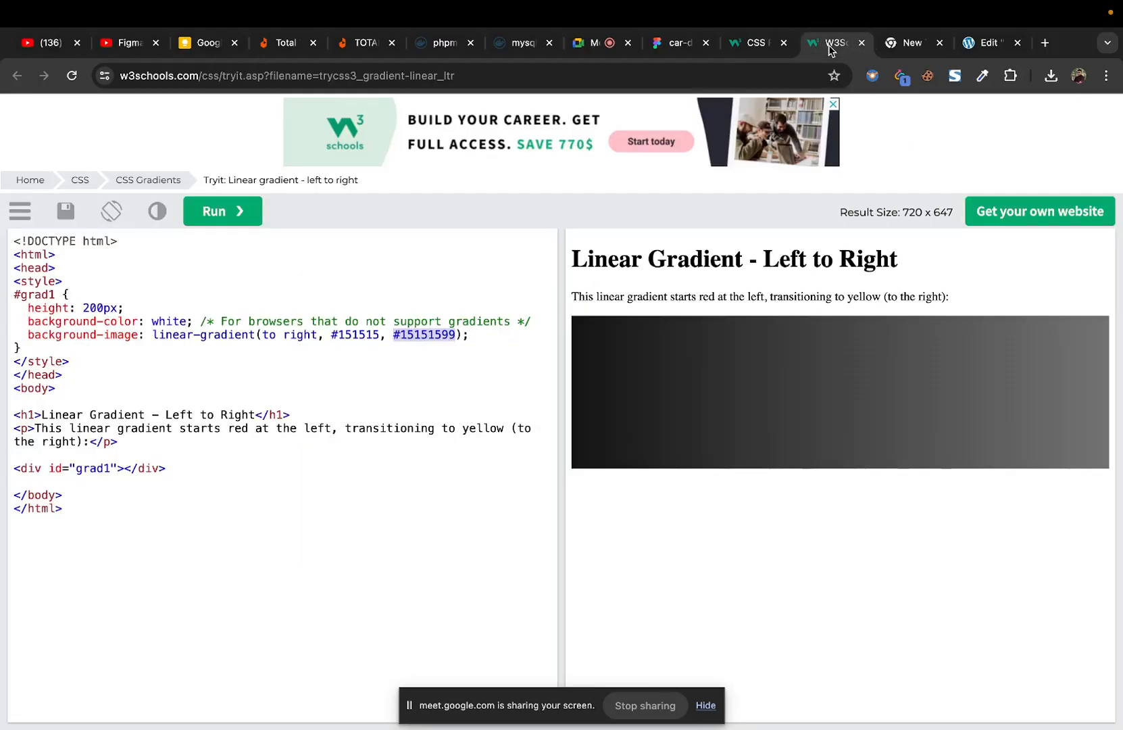
left_click(1044, 43)
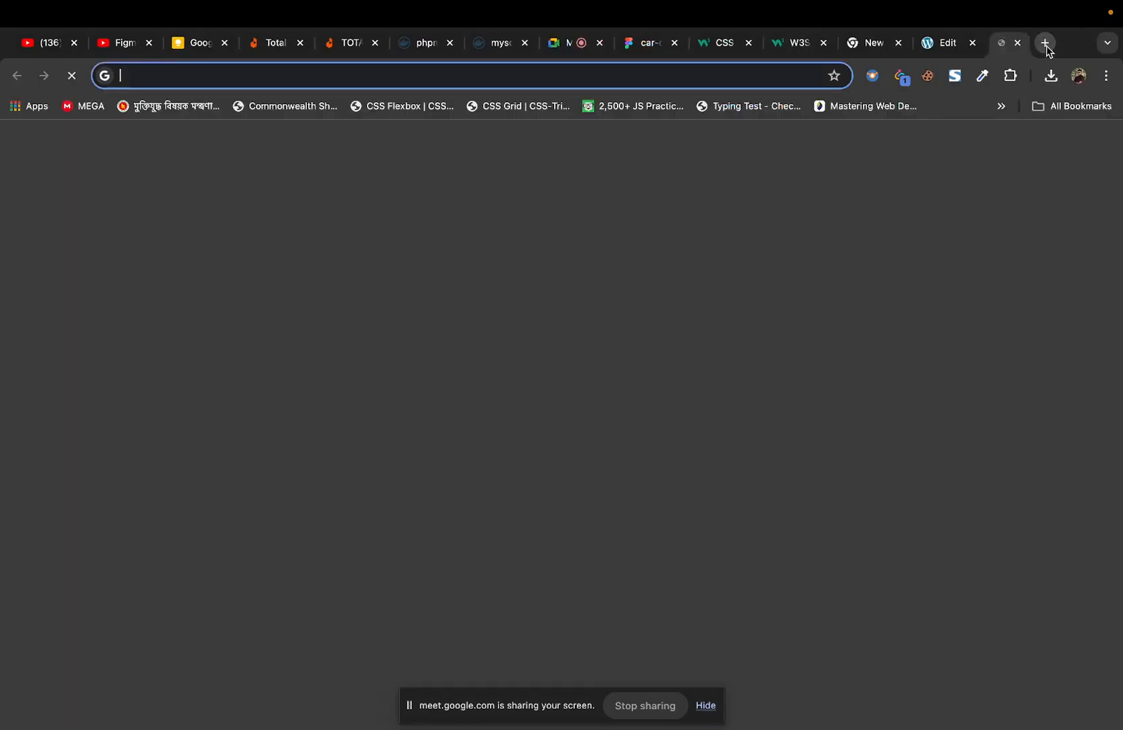
type("css t\\")
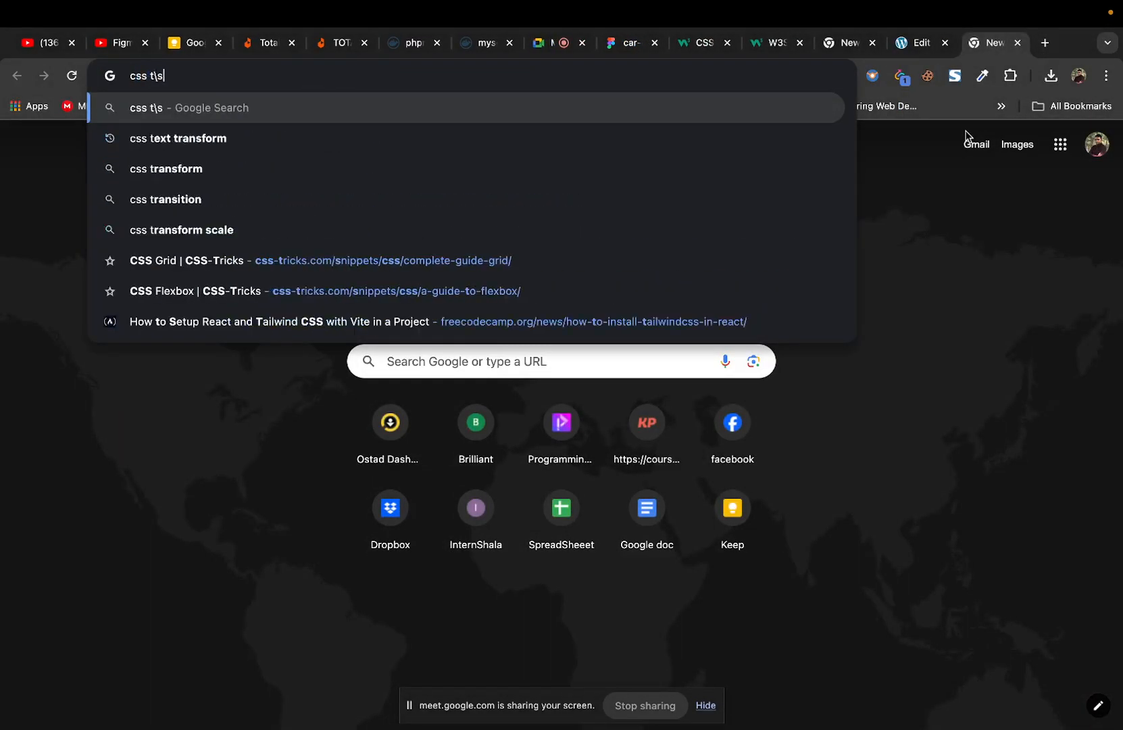
type("s")
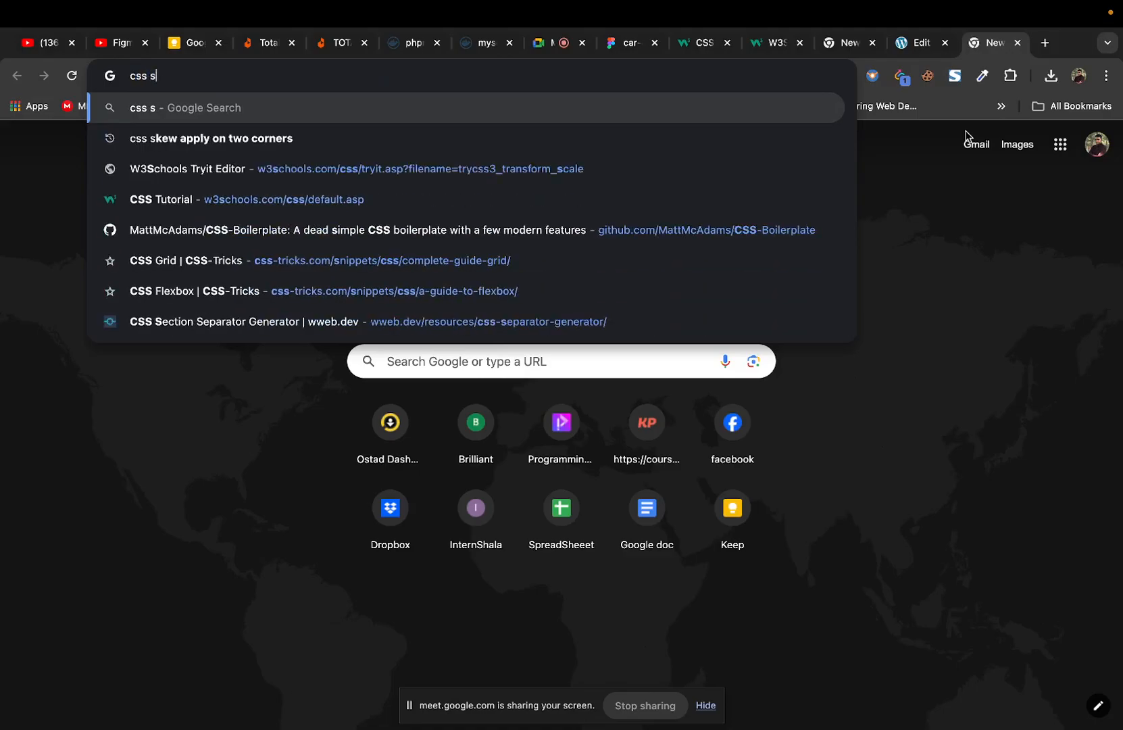
type("tyle")
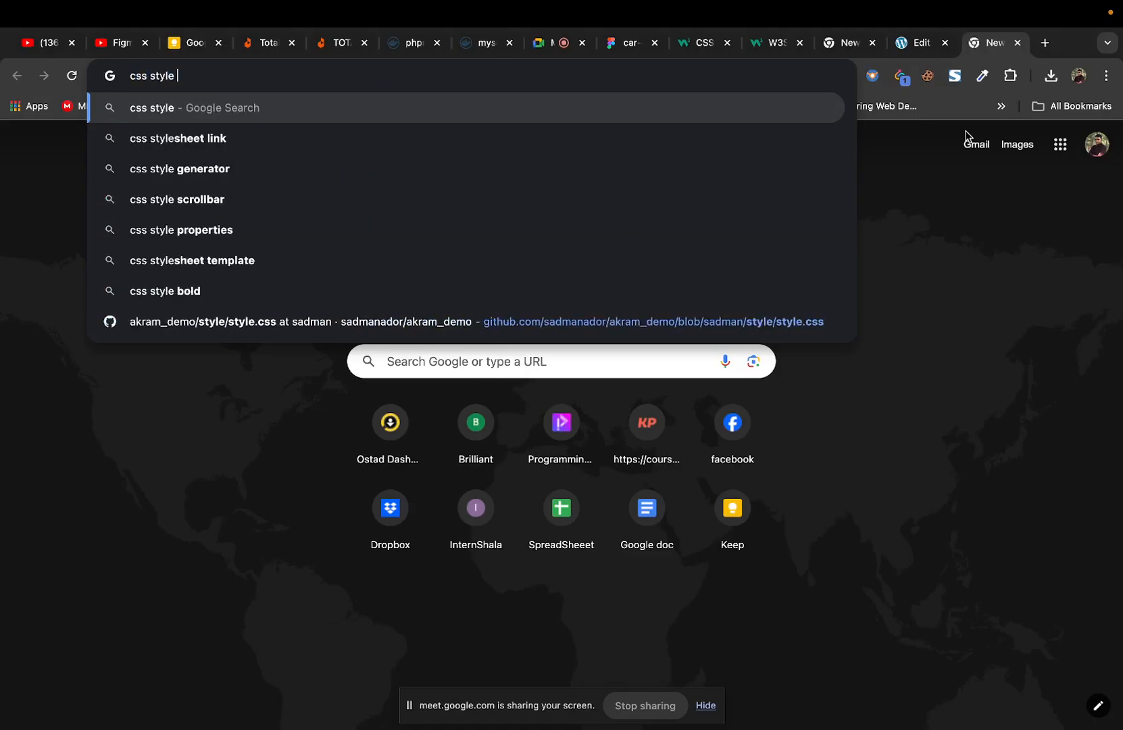
type(" pla")
key("BackSpace")
key("BackSpace")
key("BackSpace")
type("form")
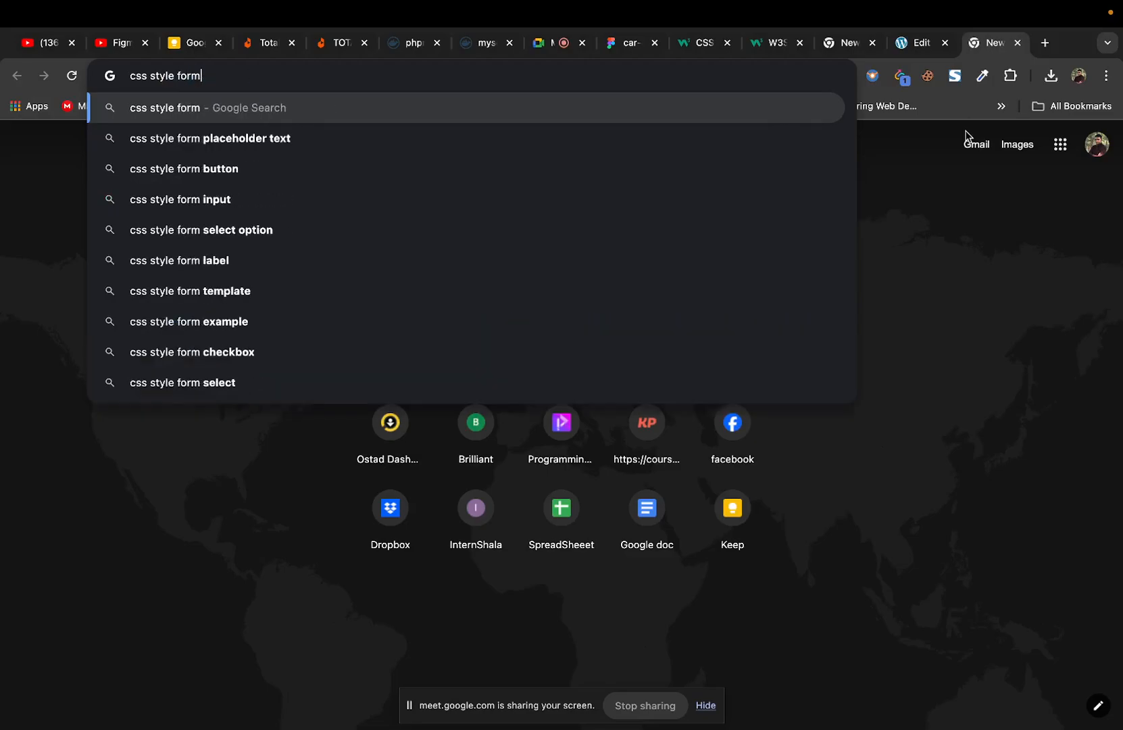
key("BackSpace")
key("BackSpace")
key("BackSpace")
key("BackSpace")
type("inp")
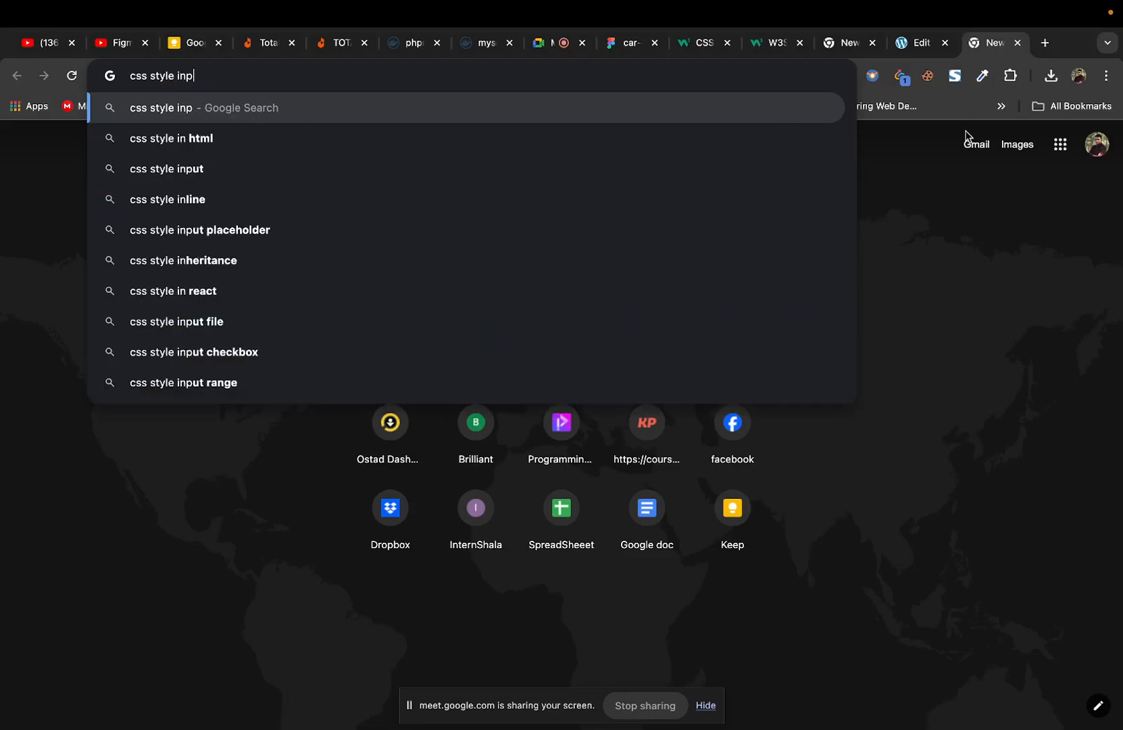
type("ut")
key("Down")
key("Return")
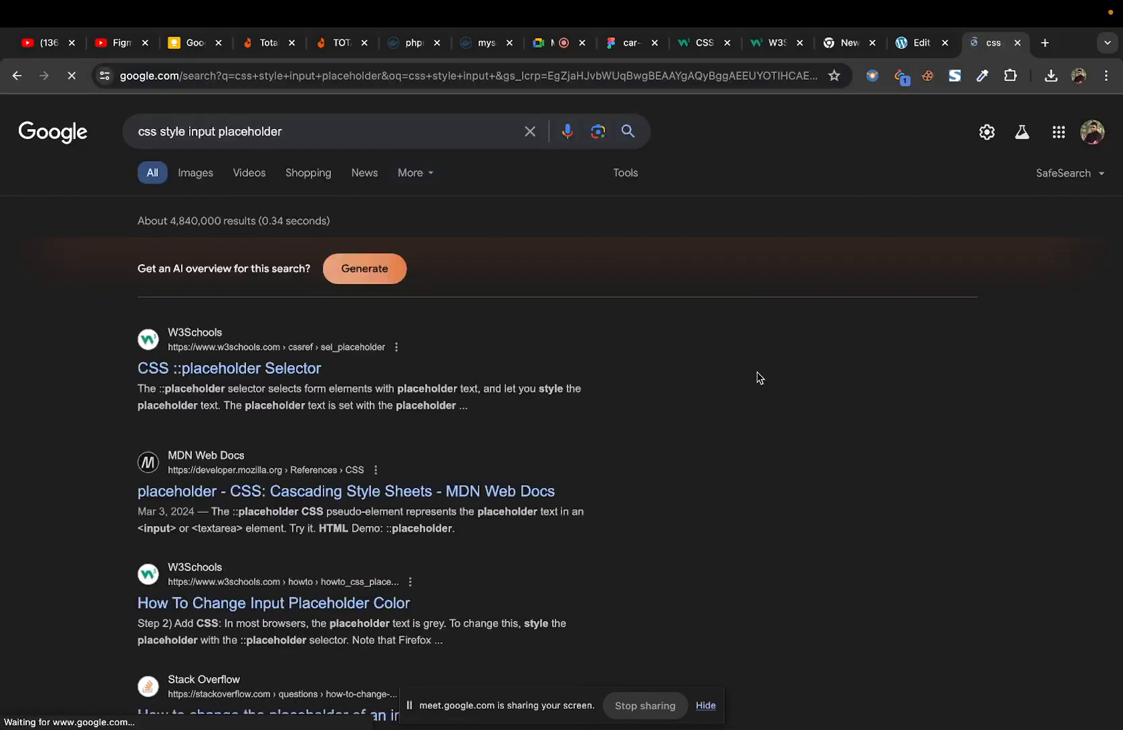
Step: Open the W3Schools page on the CSS ::placeholder Selector and examine its example for coloring an input field's placeholder text
left_click(252, 368)
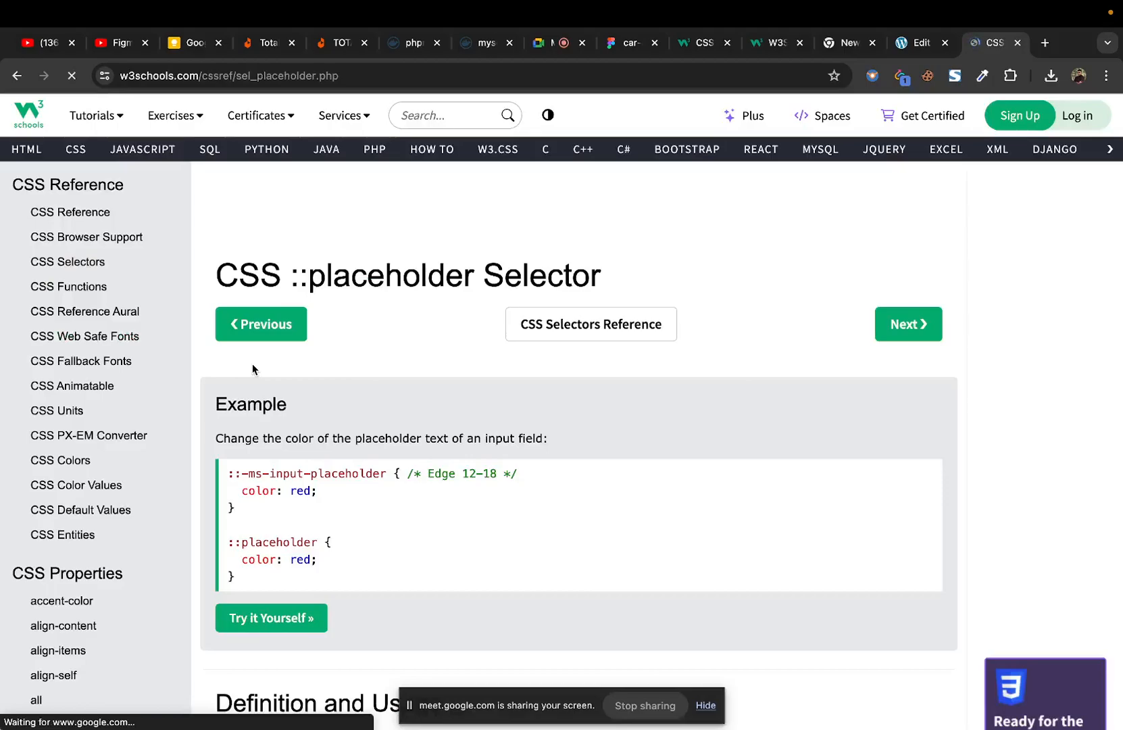
scroll(494, 474, "down", 4)
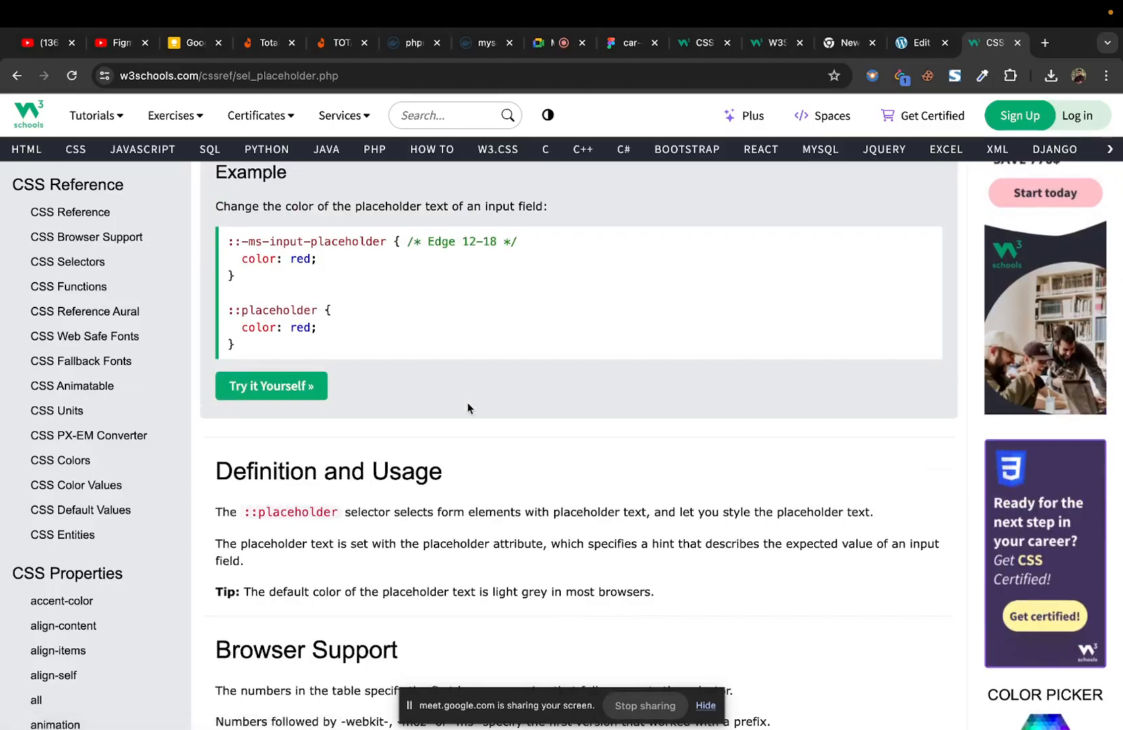
scroll(464, 403, "down", 5)
scroll(464, 402, "up", 6)
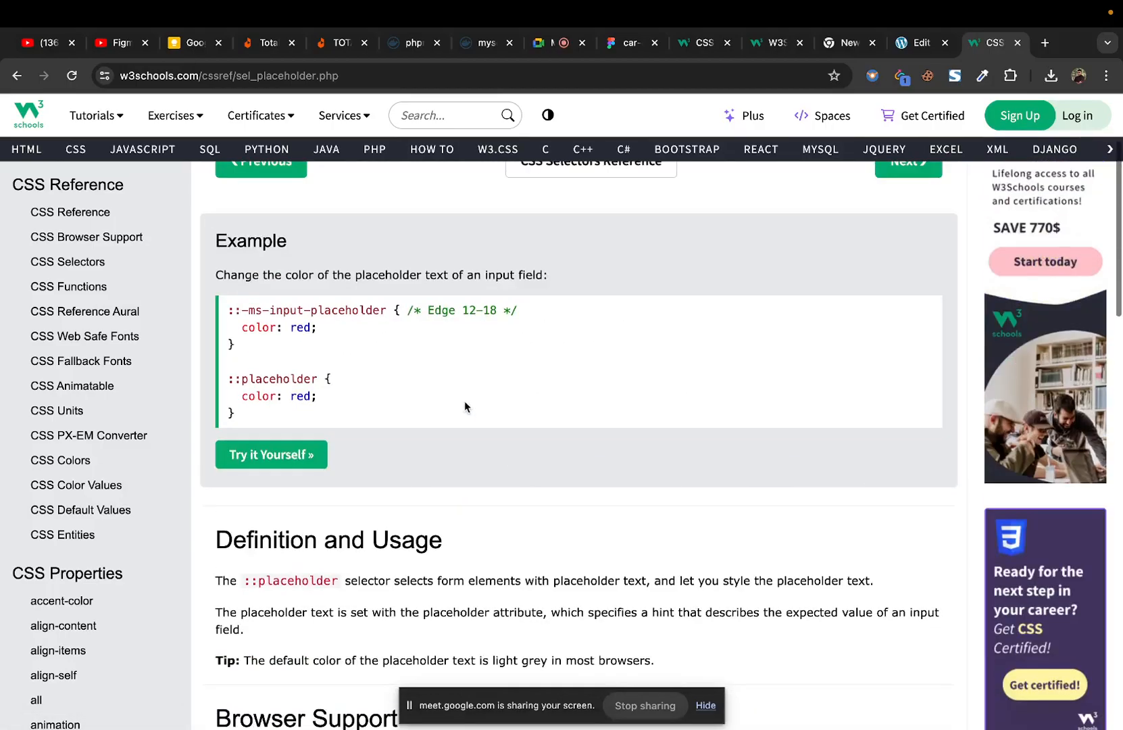
scroll(464, 404, "up", 2)
scroll(465, 403, "down", 1)
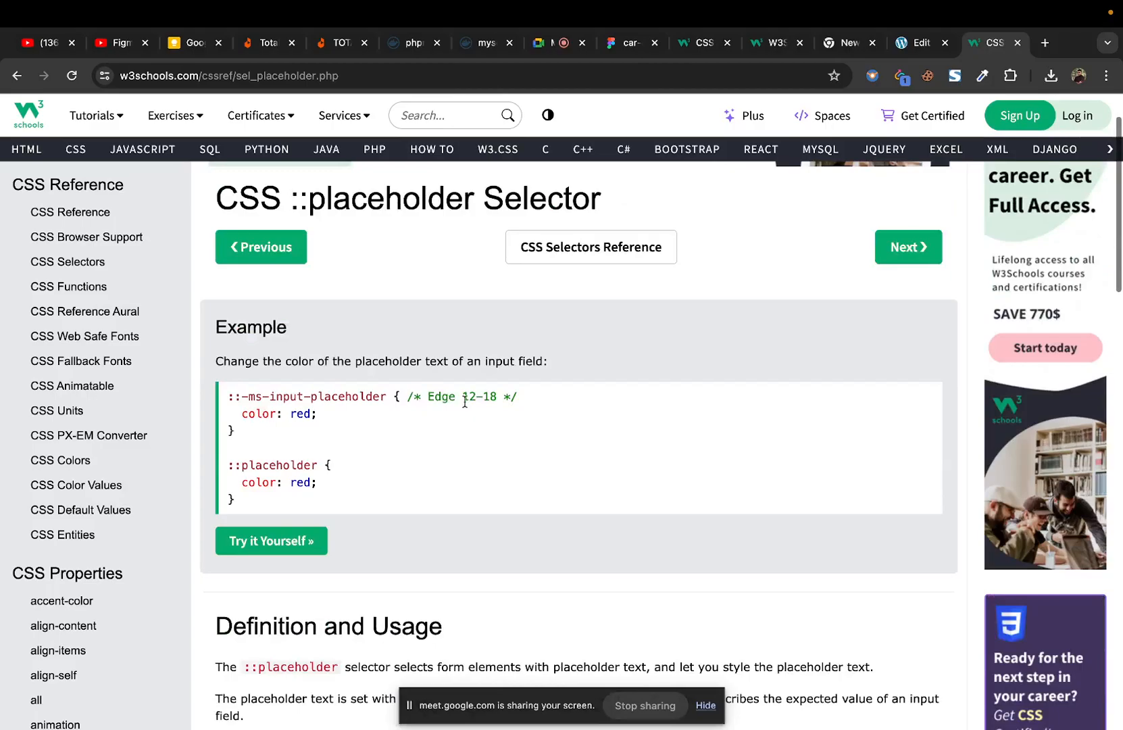
scroll(464, 402, "up", 3)
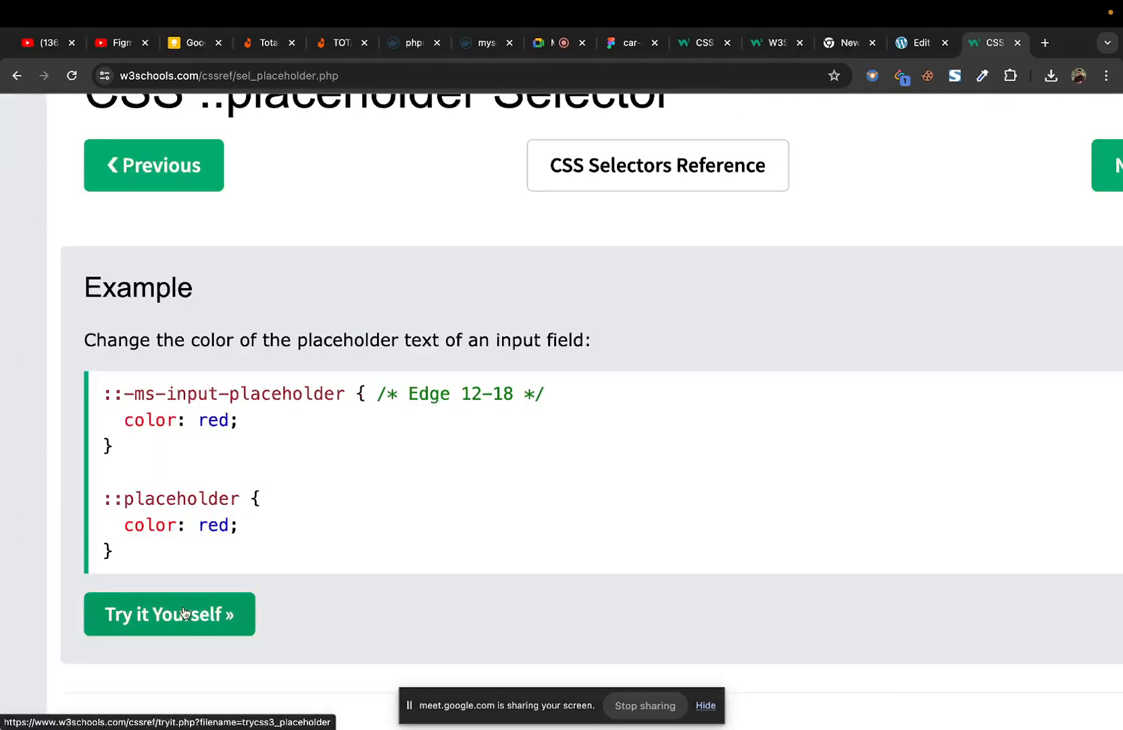
Step: Open the ::placeholder example in the W3Schools Tryit editor and examine its rule, color declaration and the rendered input field
left_click(185, 613)
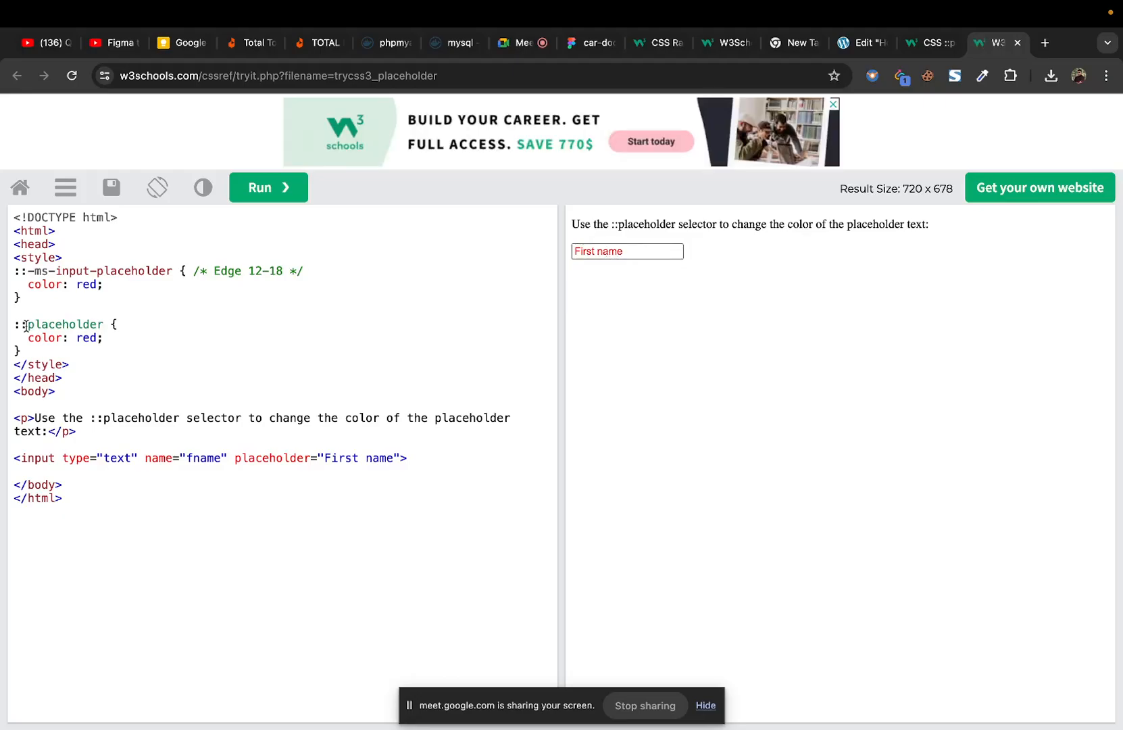
left_click_drag(15, 327, 104, 328)
left_click_drag(28, 337, 88, 337)
left_click(603, 250)
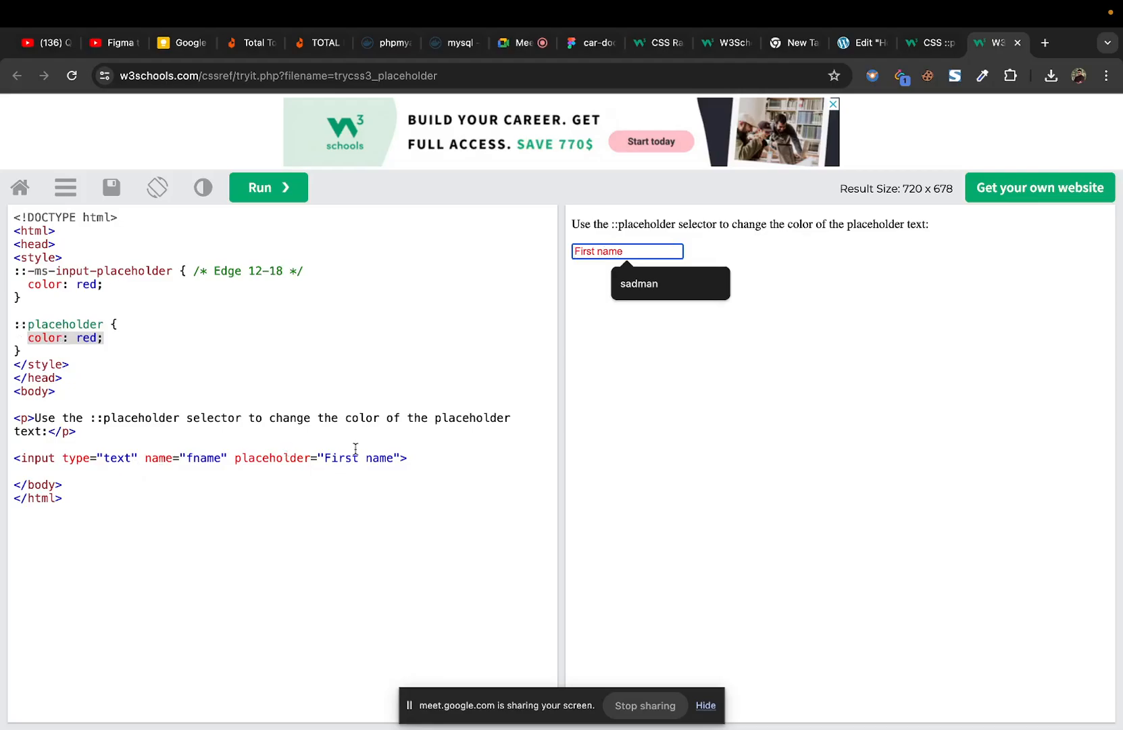
Step: Add class="inp" to the input element in the example code, before its placeholder attribute
left_click(230, 458)
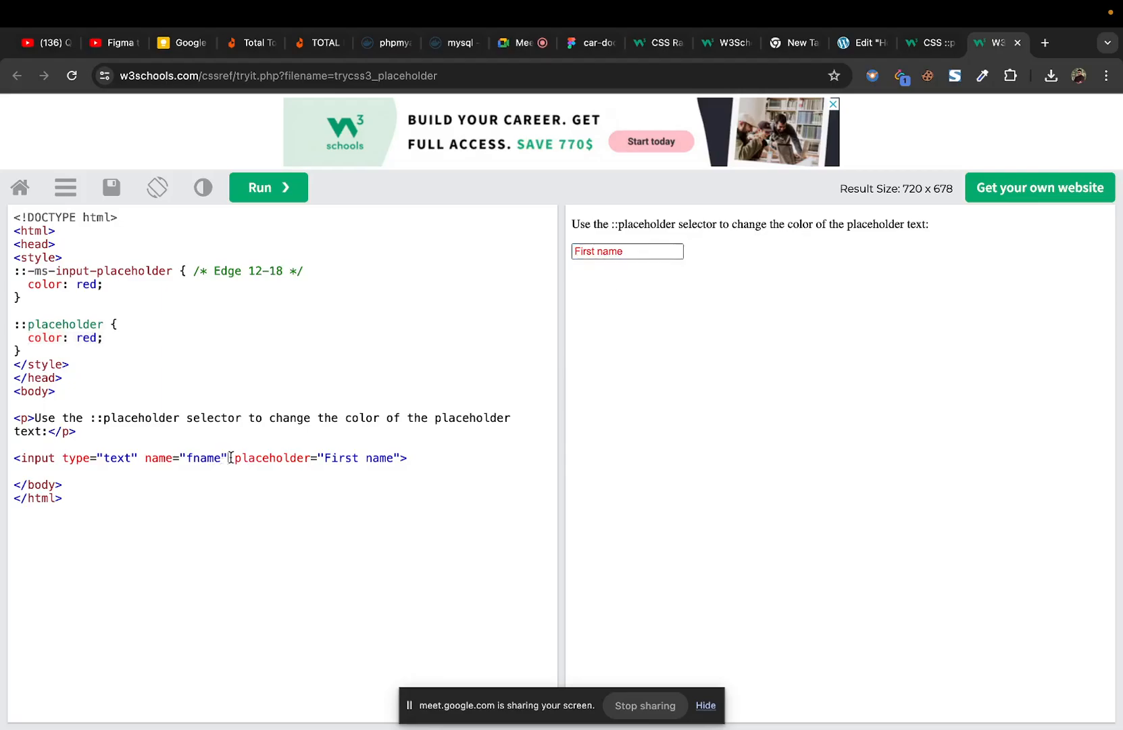
type("class ")
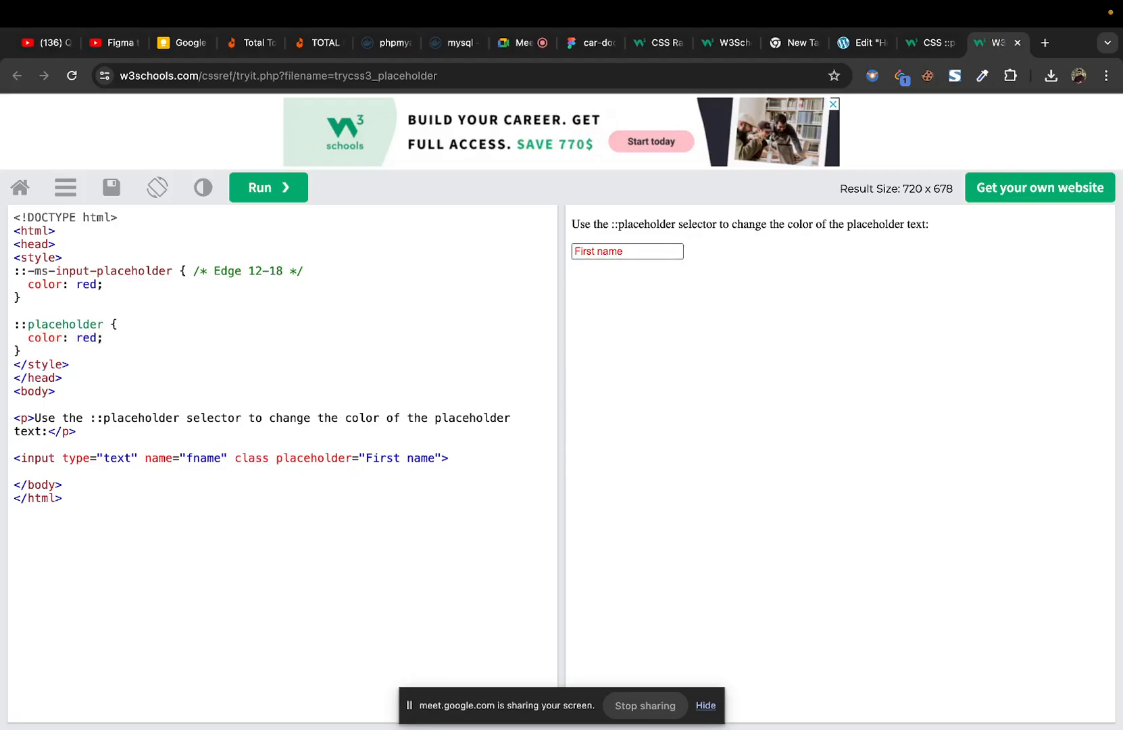
type("=\"\"")
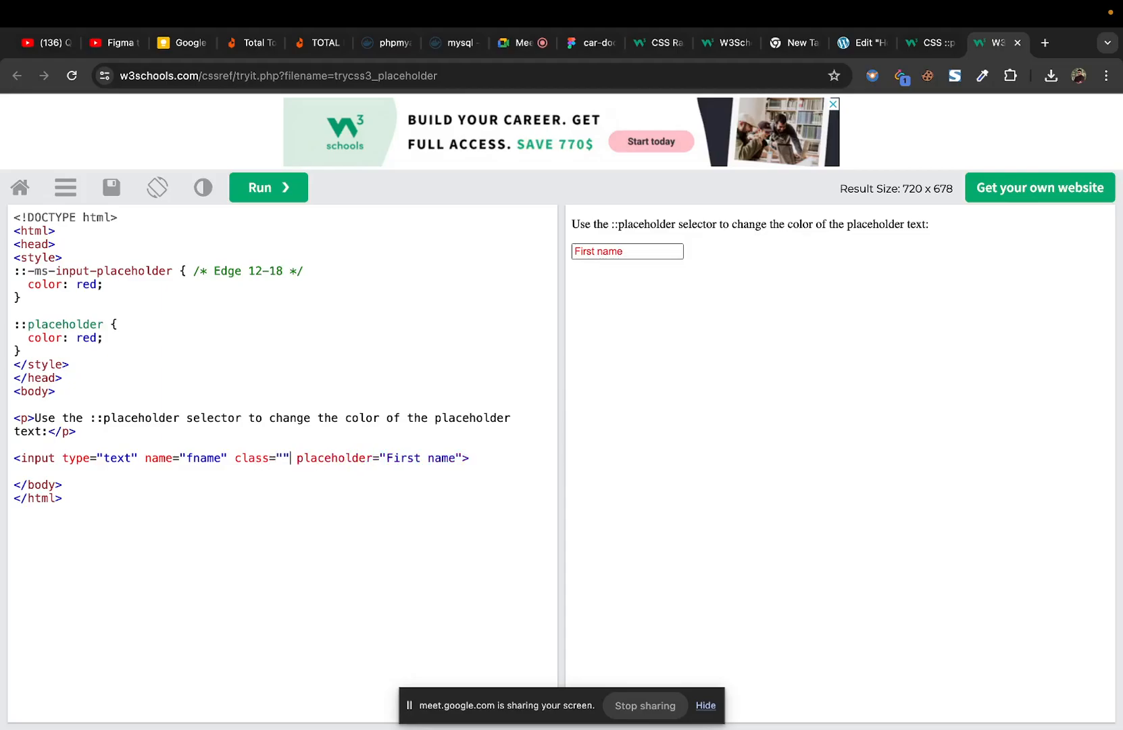
type("inp")
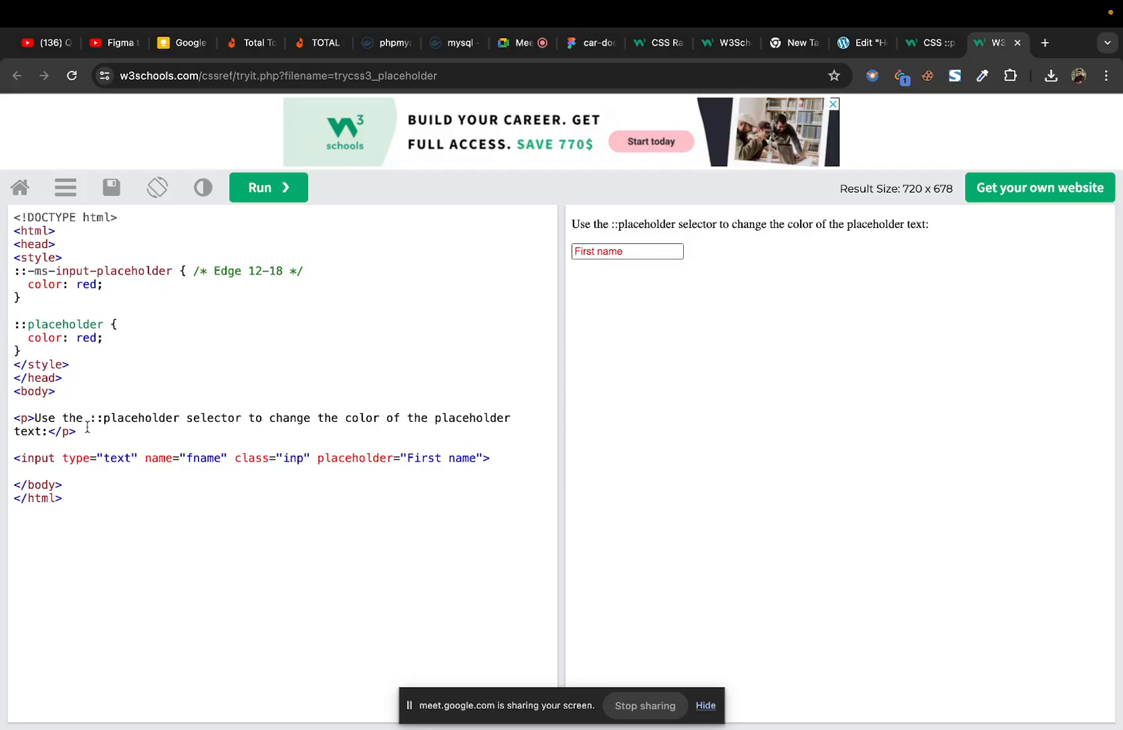
Step: Scope the placeholder rule to .inp::placeholder, set its color to blue, and run the code
left_click(14, 324)
type(".inp")
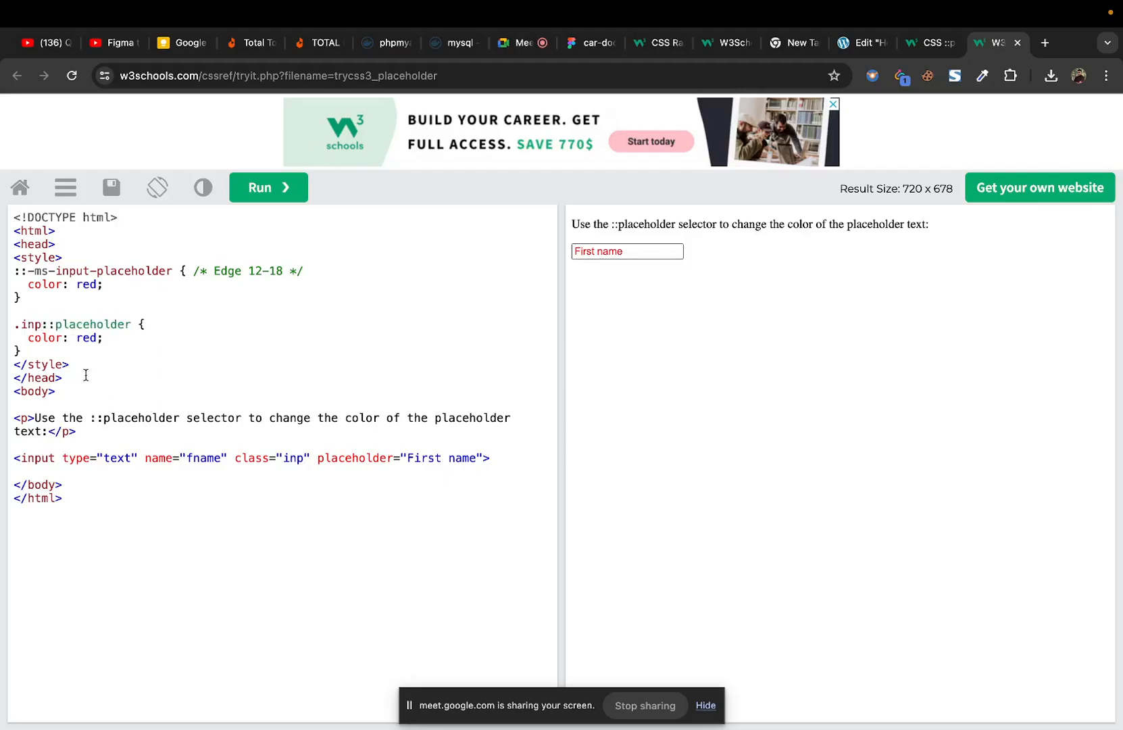
left_click_drag(77, 338, 97, 341)
type("blue")
left_click(266, 194)
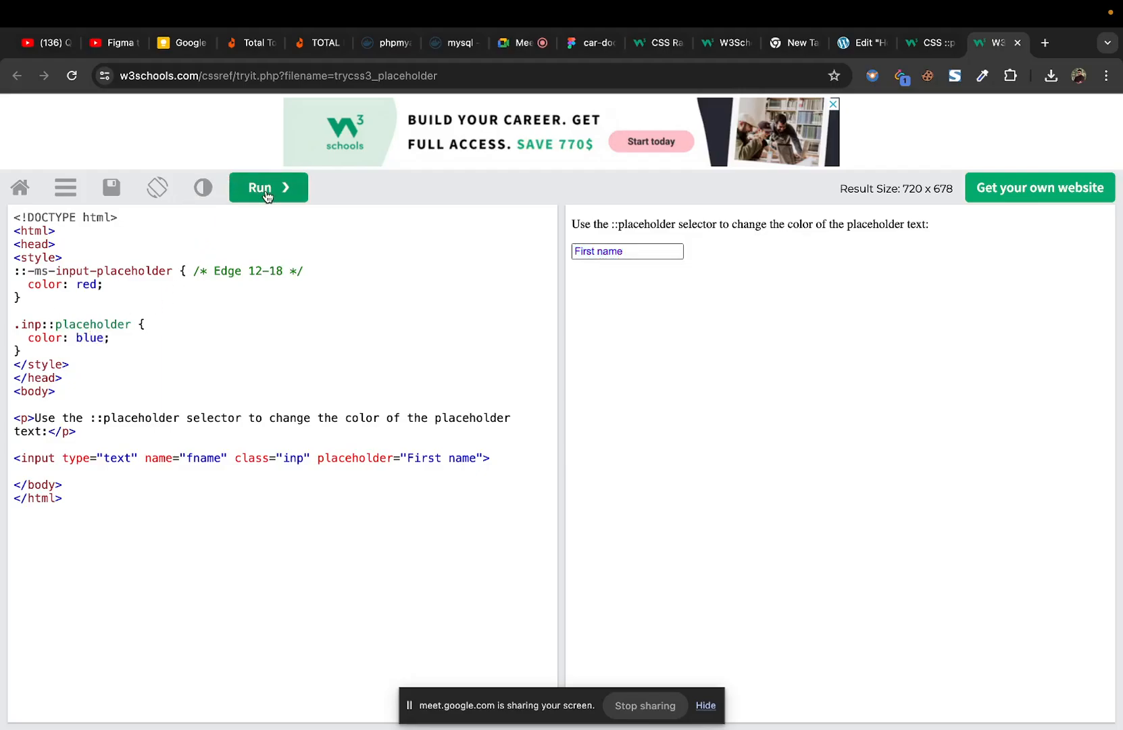
Step: Examine how .inp::placeholder relates to the input's class and placeholder attribute, and compare it with the "Your password" placeholder in Figma
left_click(15, 327)
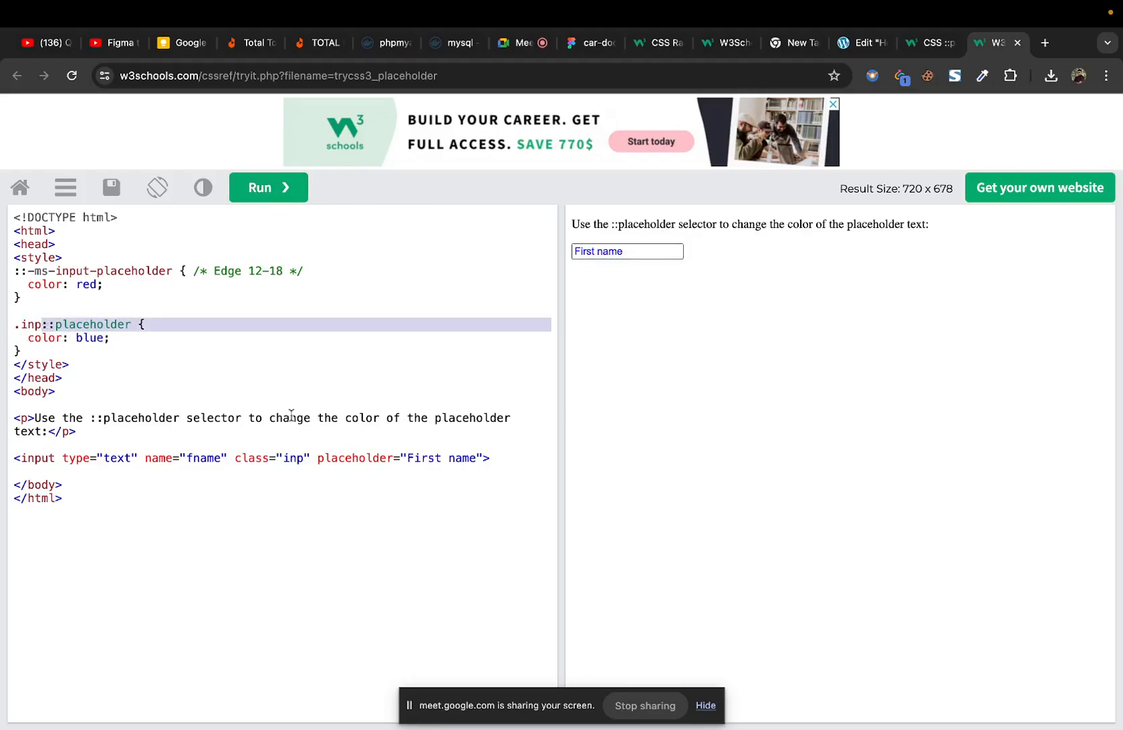
left_click_drag(236, 460, 308, 459)
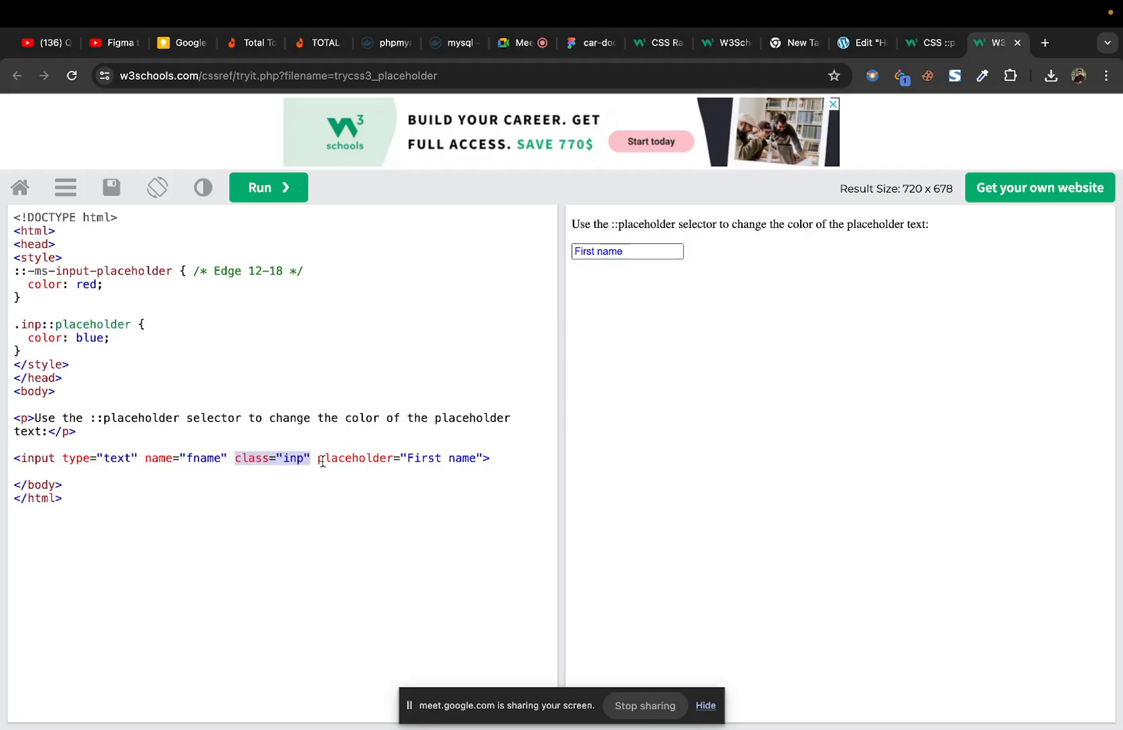
left_click_drag(50, 323, 110, 324)
left_click_drag(317, 458, 392, 462)
left_click_drag(43, 324, 140, 320)
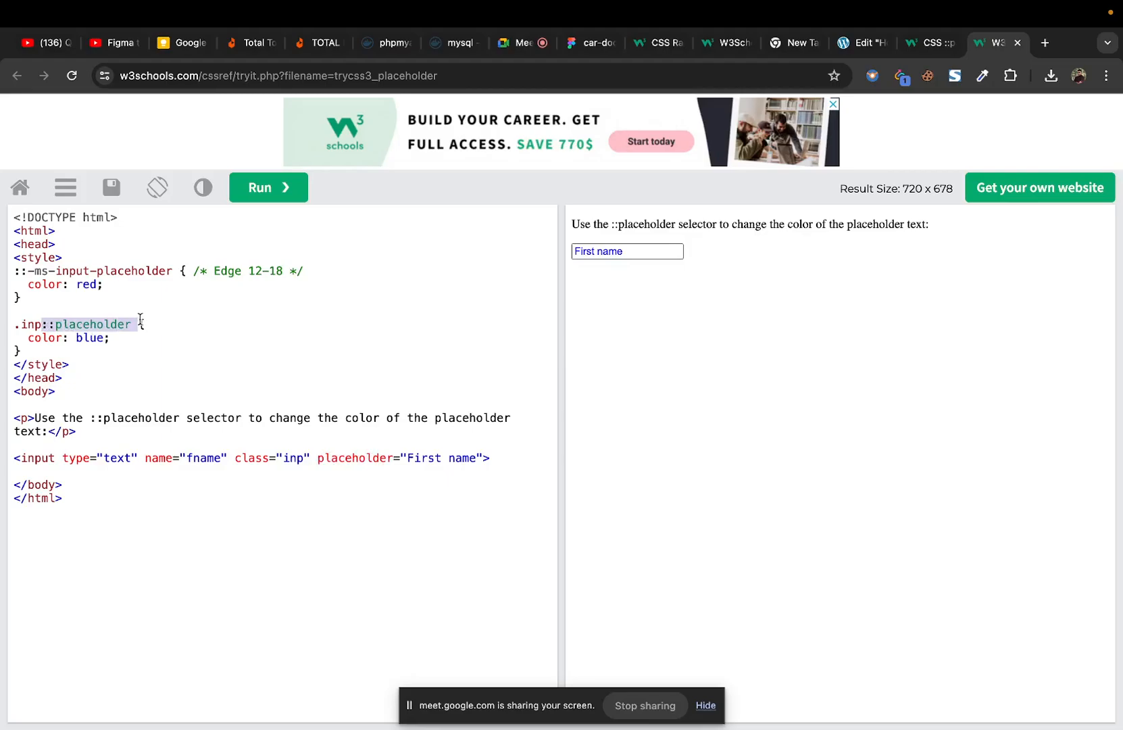
left_click(625, 252)
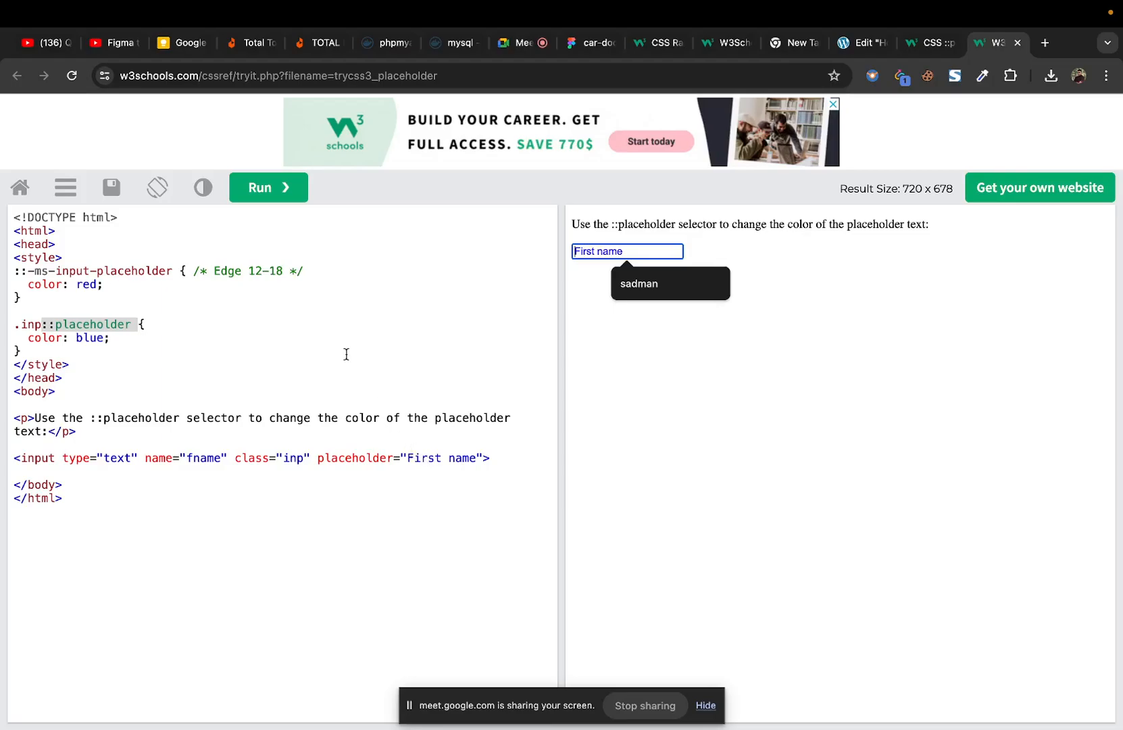
left_click(583, 43)
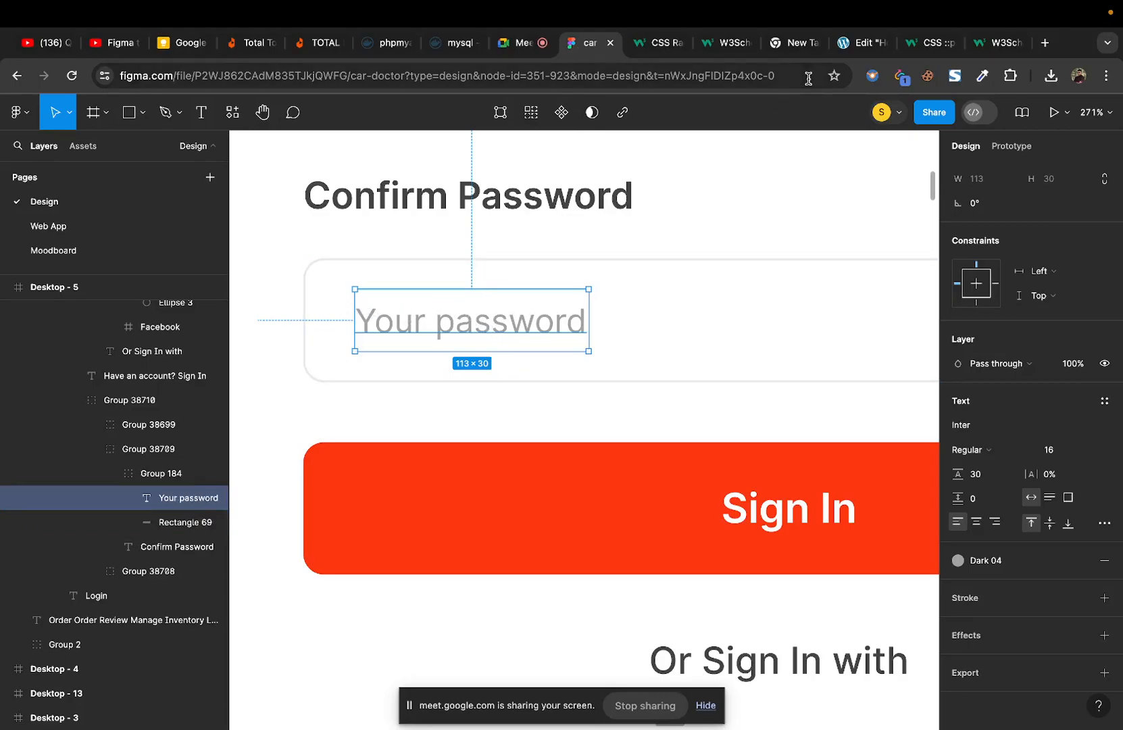
left_click(992, 45)
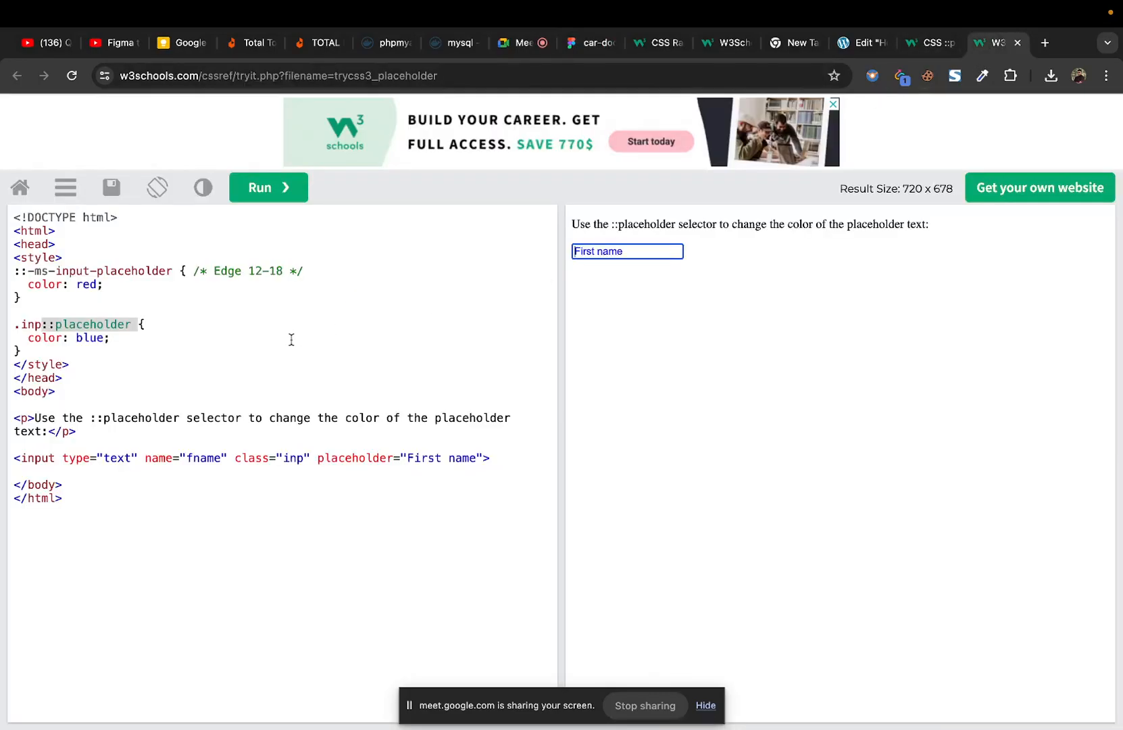
Step: Add margin: 12px; above the color declaration in the .inp::placeholder rule and run the code
left_click(155, 327)
key("Return")
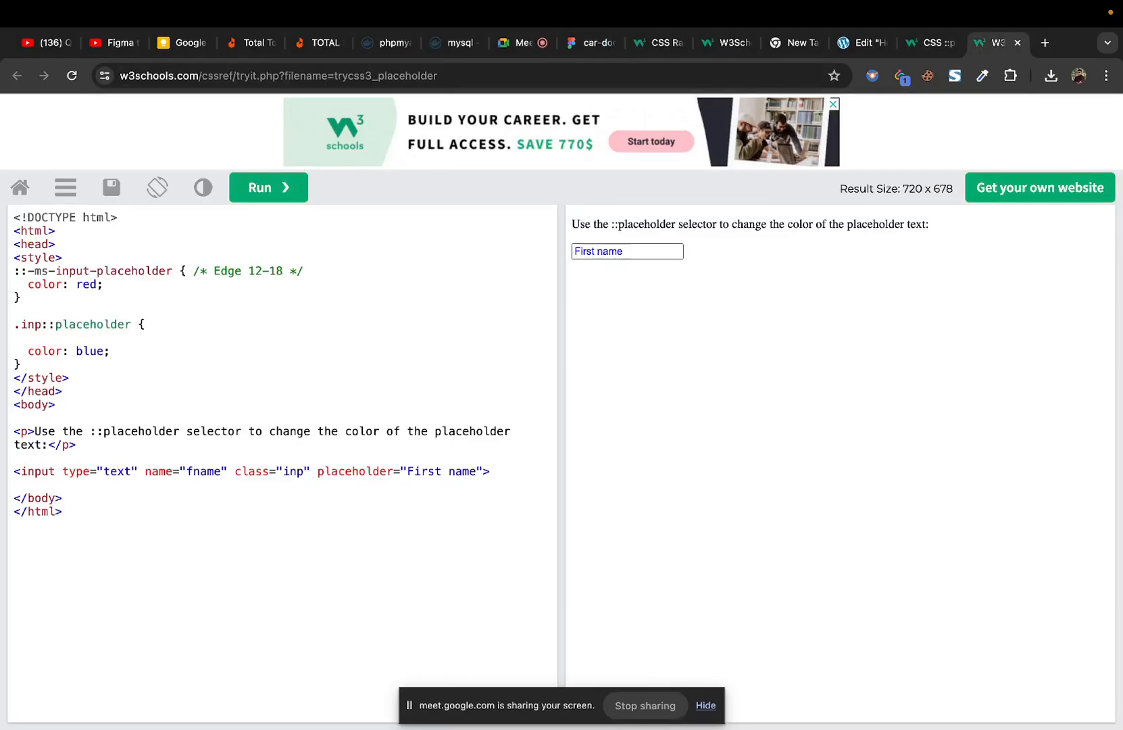
type("margin: 12px;")
left_click(274, 189)
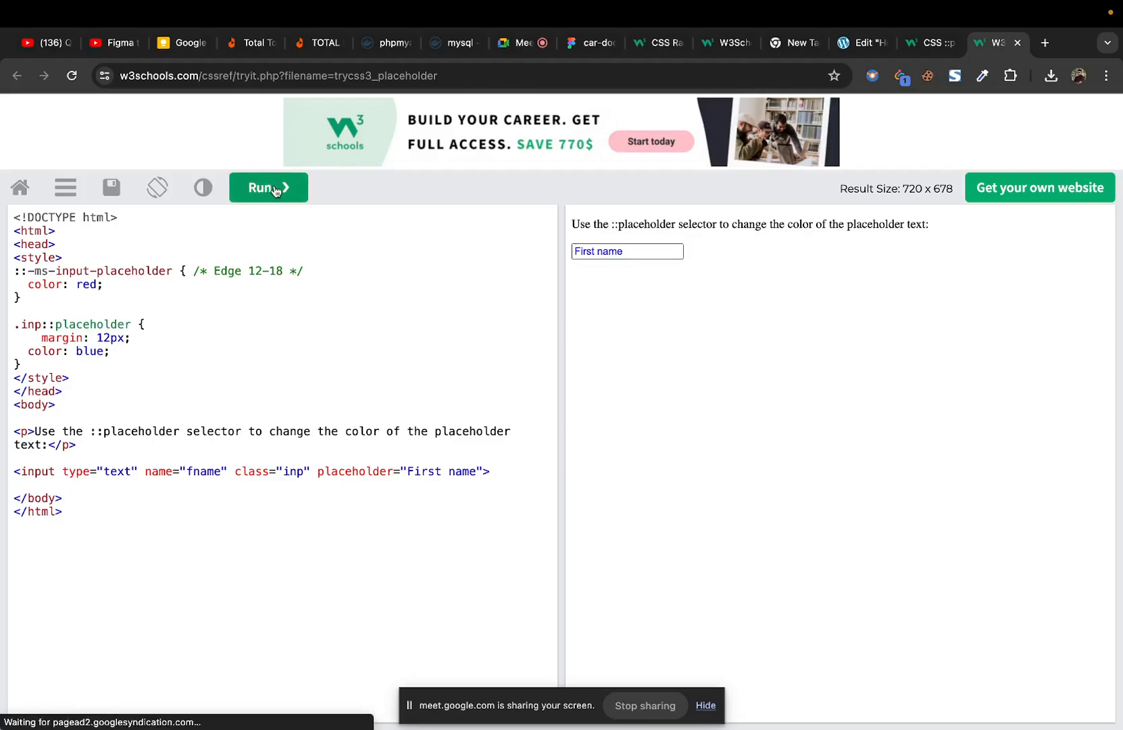
left_click(267, 188)
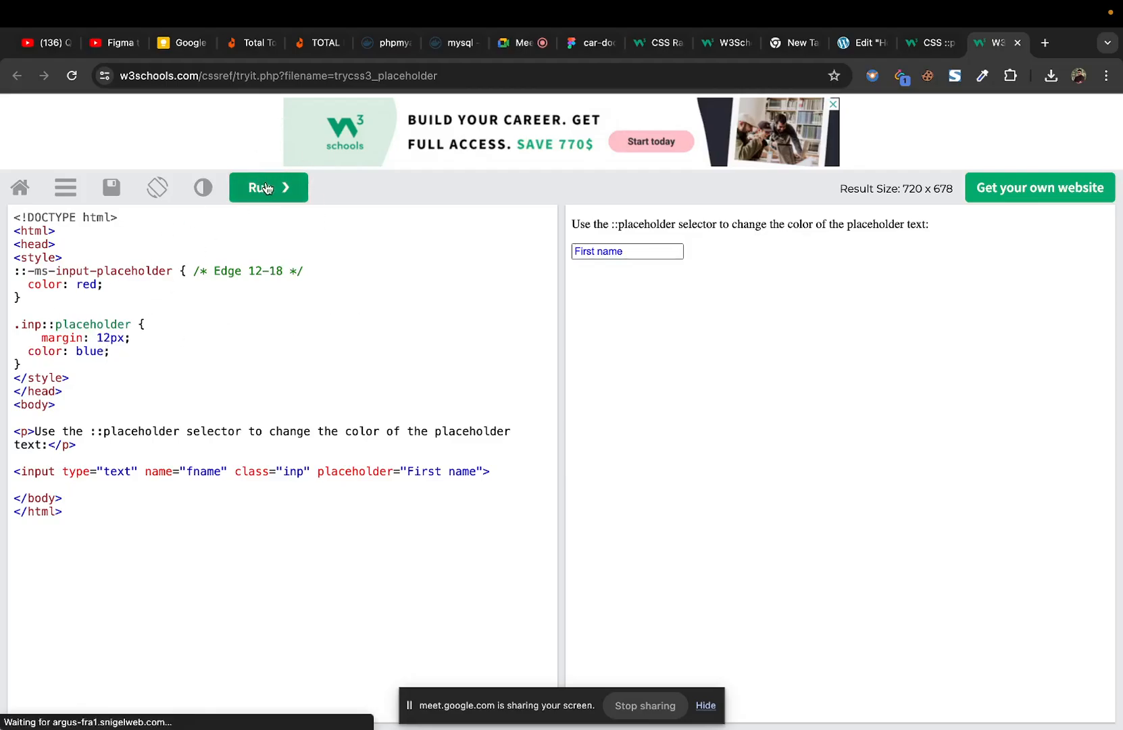
Step: Check the rendered input field against the ::placeholder selector and close the Tryit editor tab
left_click(598, 250)
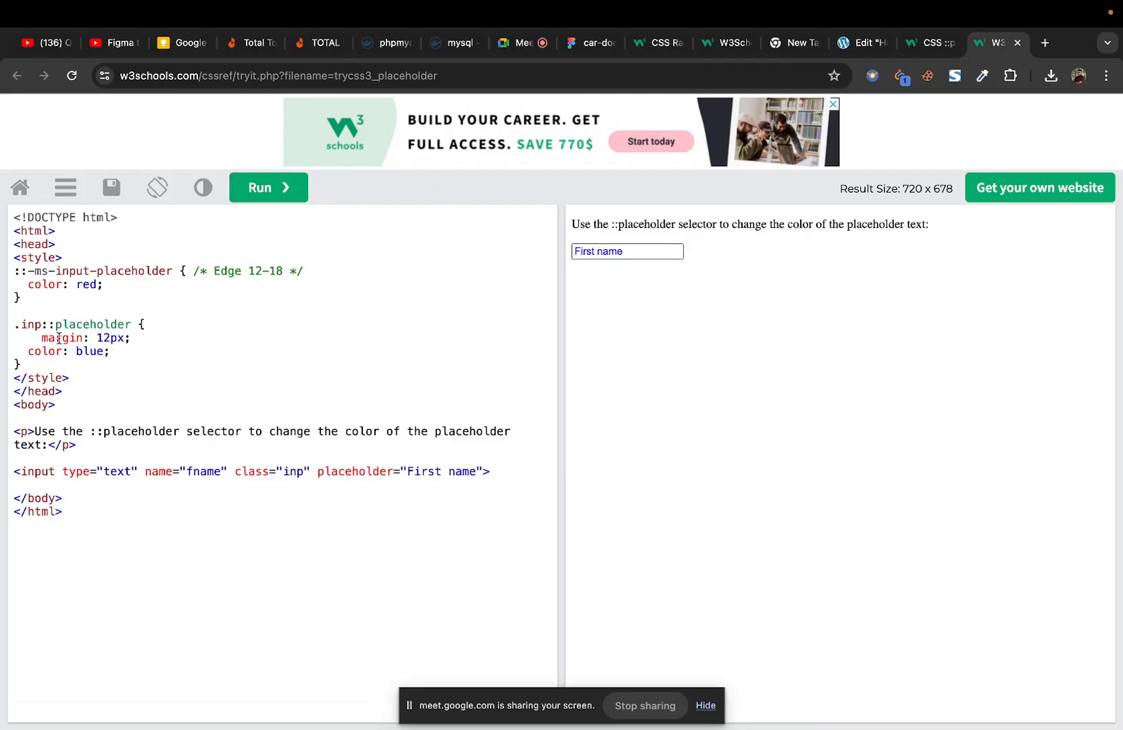
left_click_drag(48, 323, 135, 320)
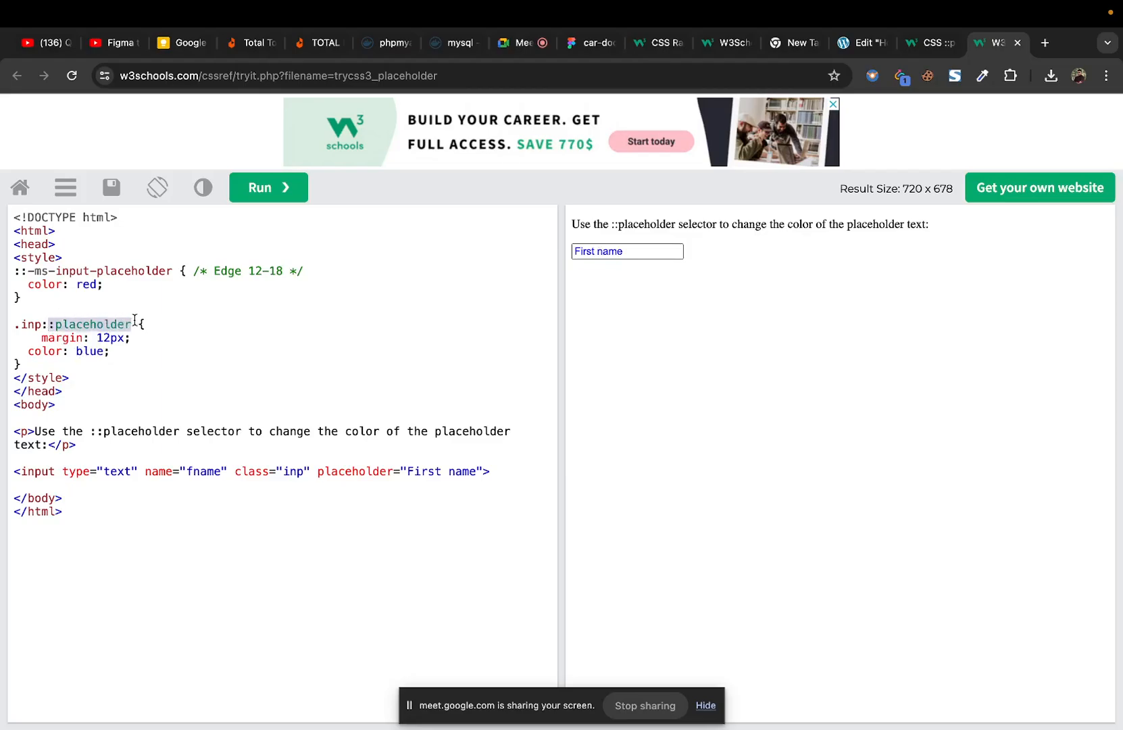
left_click(1018, 44)
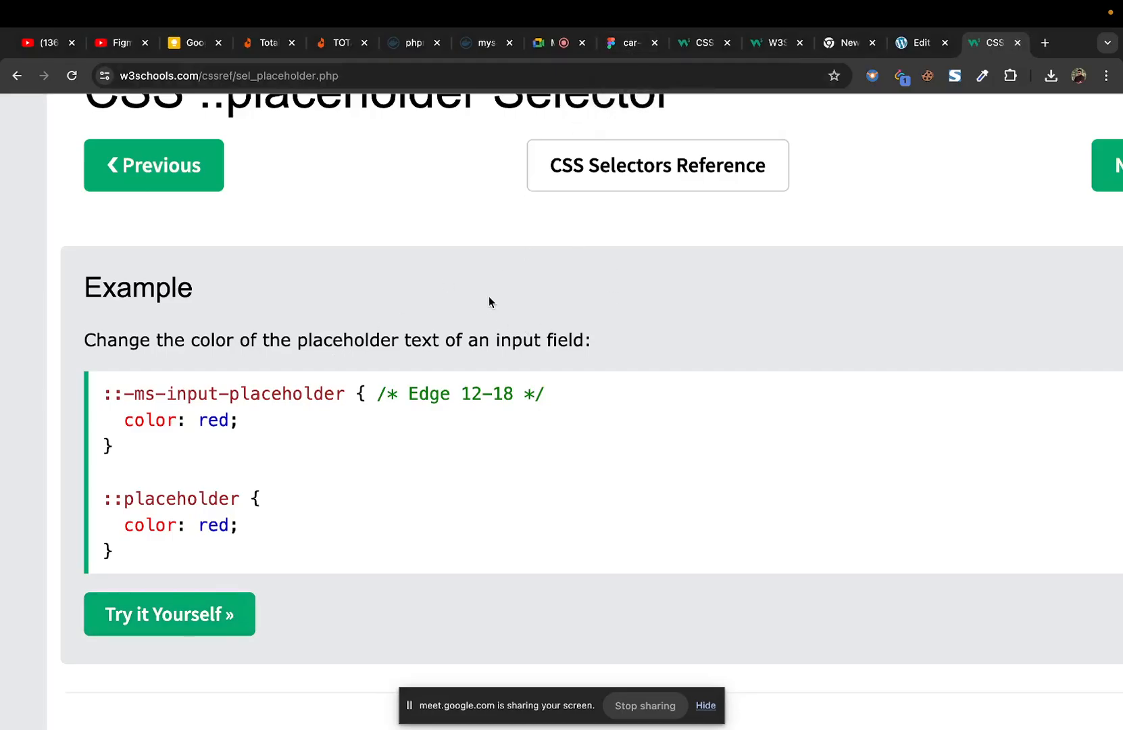
Step: Switch to the Google Meet call, dismiss the call time-limit notice and close the participant list
left_click(544, 44)
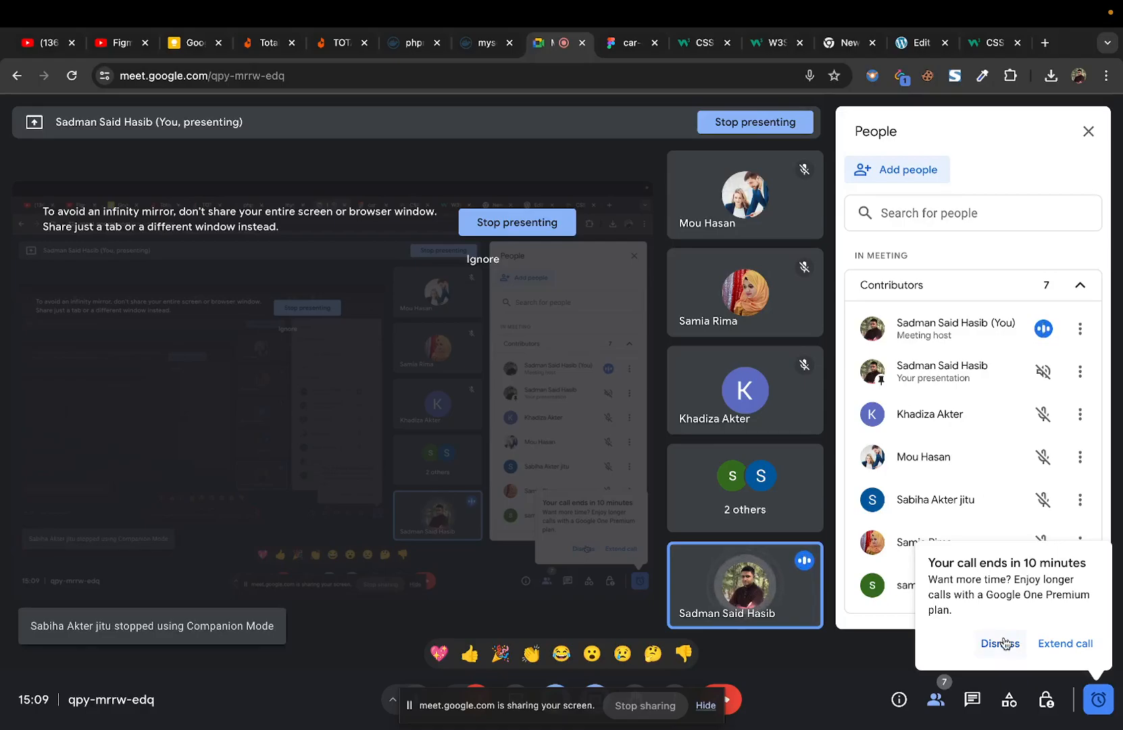
left_click(1003, 643)
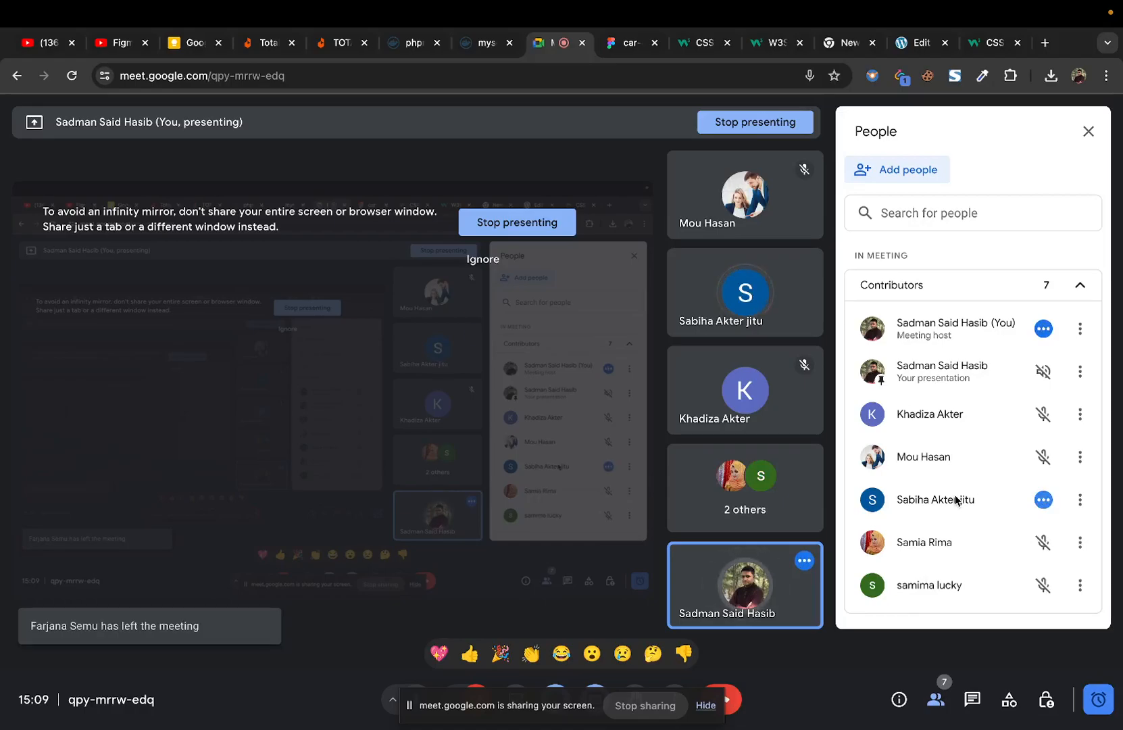
key("XF86AudioLowerVolume")
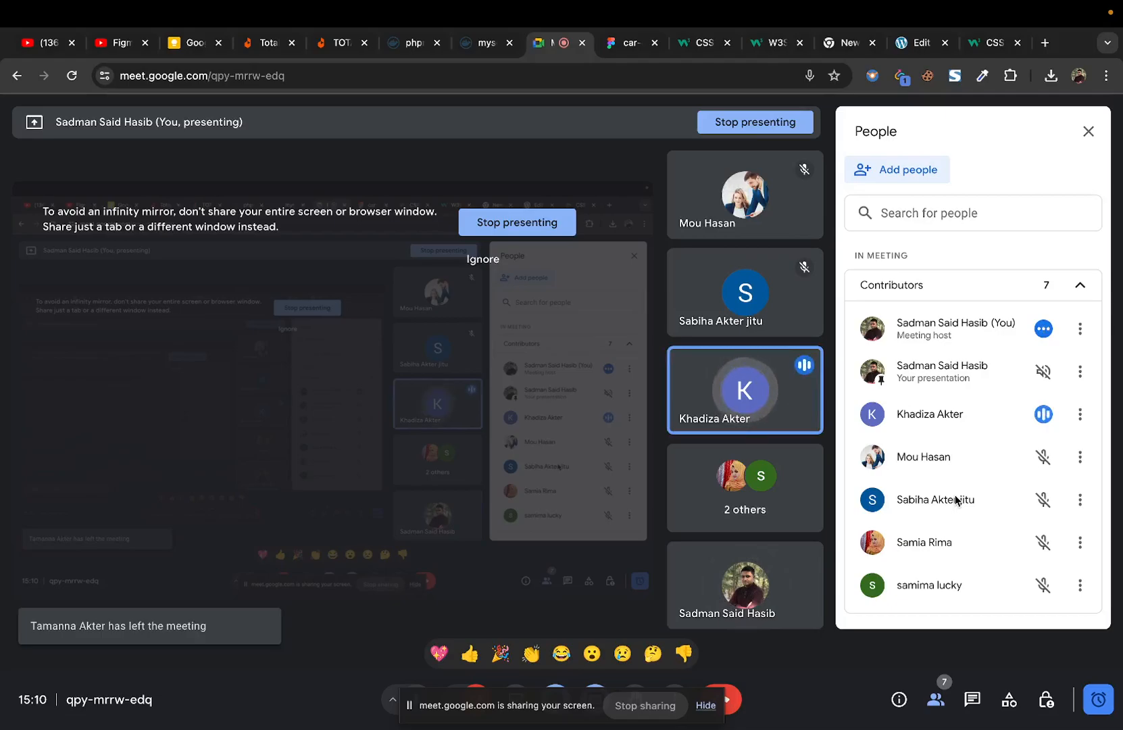
left_click(1089, 133)
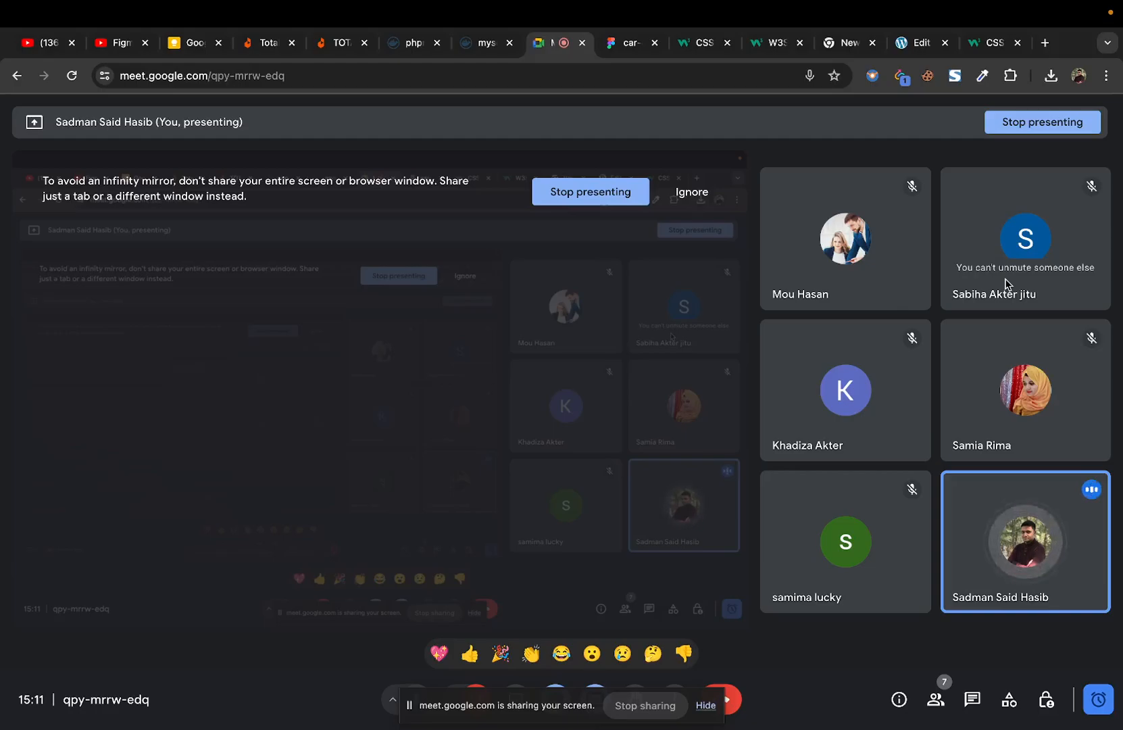
Step: Return to the car-doctor design in Figma and look over the Login form, its social sign-in icons and the whole Desktop - 5 frame
left_click(616, 51)
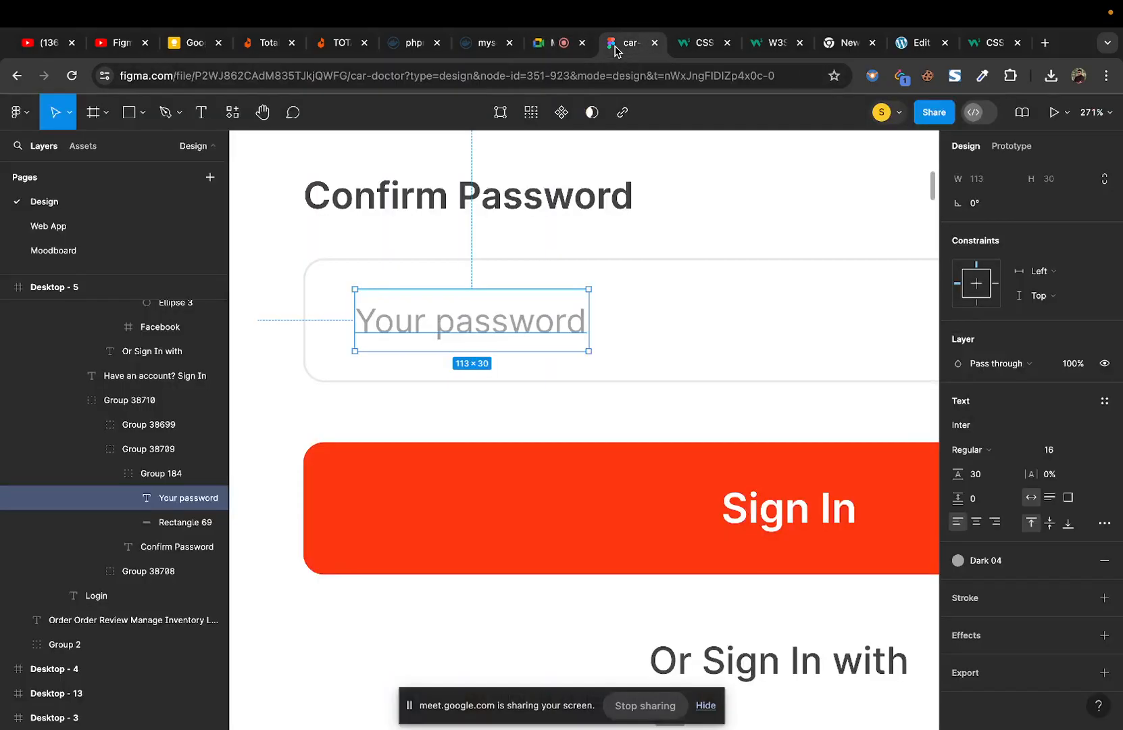
scroll(617, 438, "down", 3)
scroll(619, 438, "down", 3)
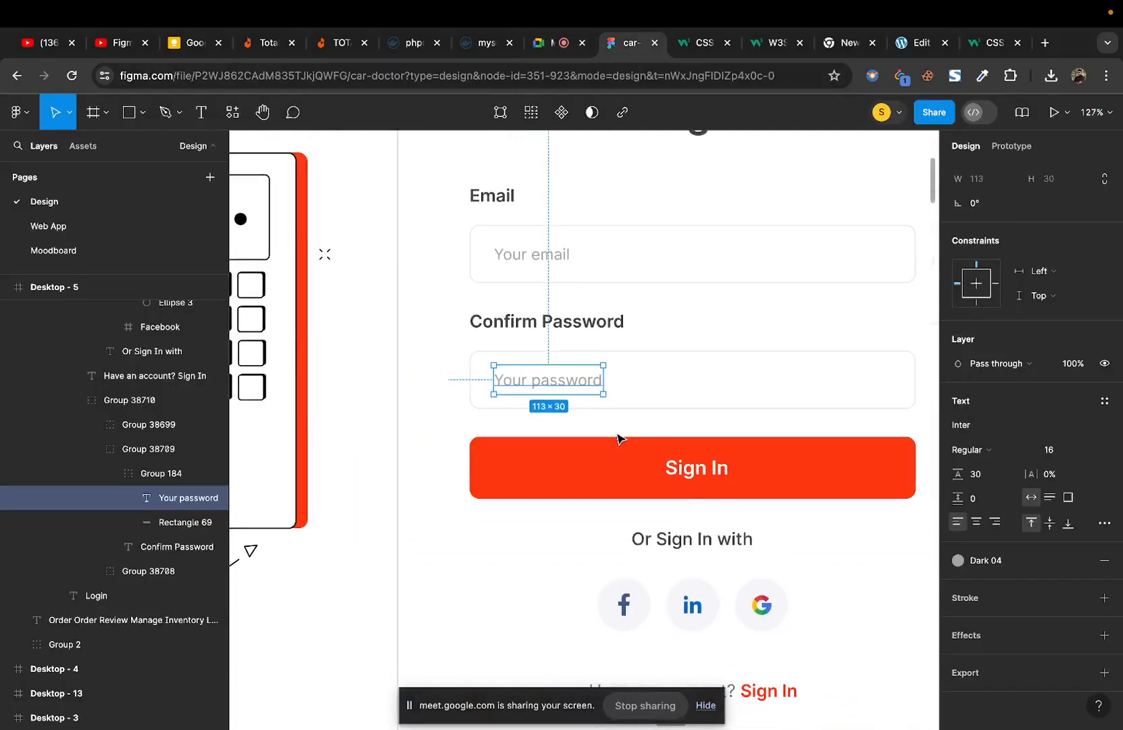
scroll(619, 439, "down", 3)
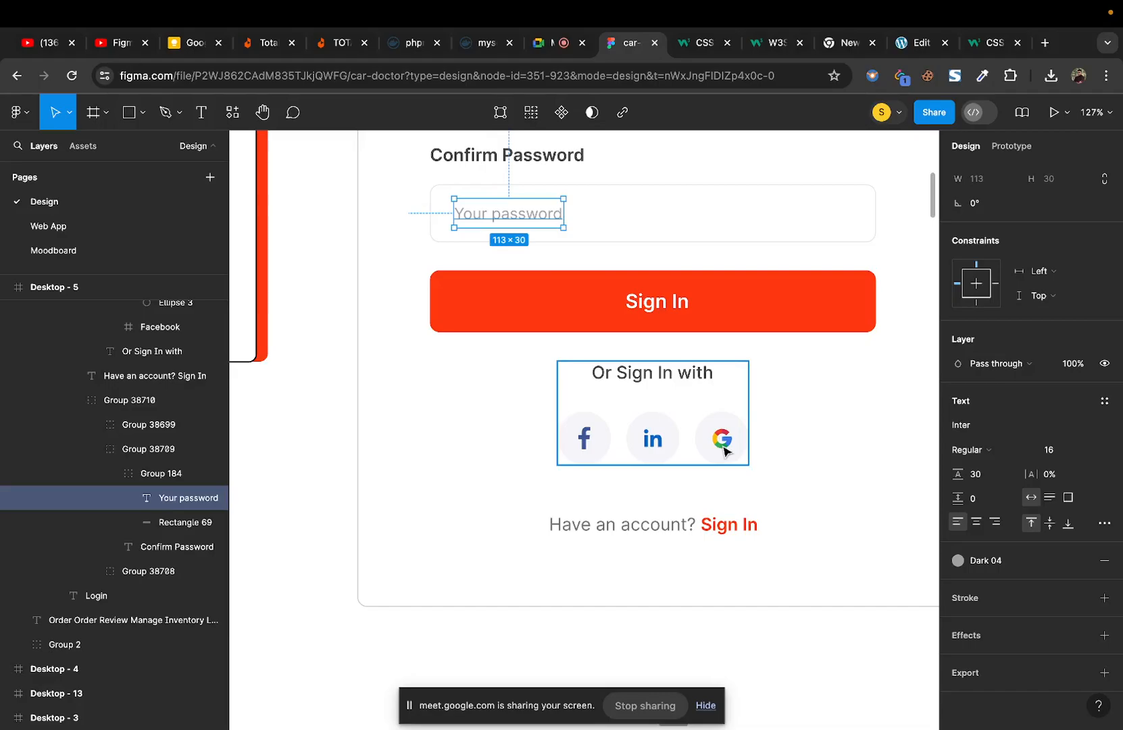
scroll(723, 452, "up", 10)
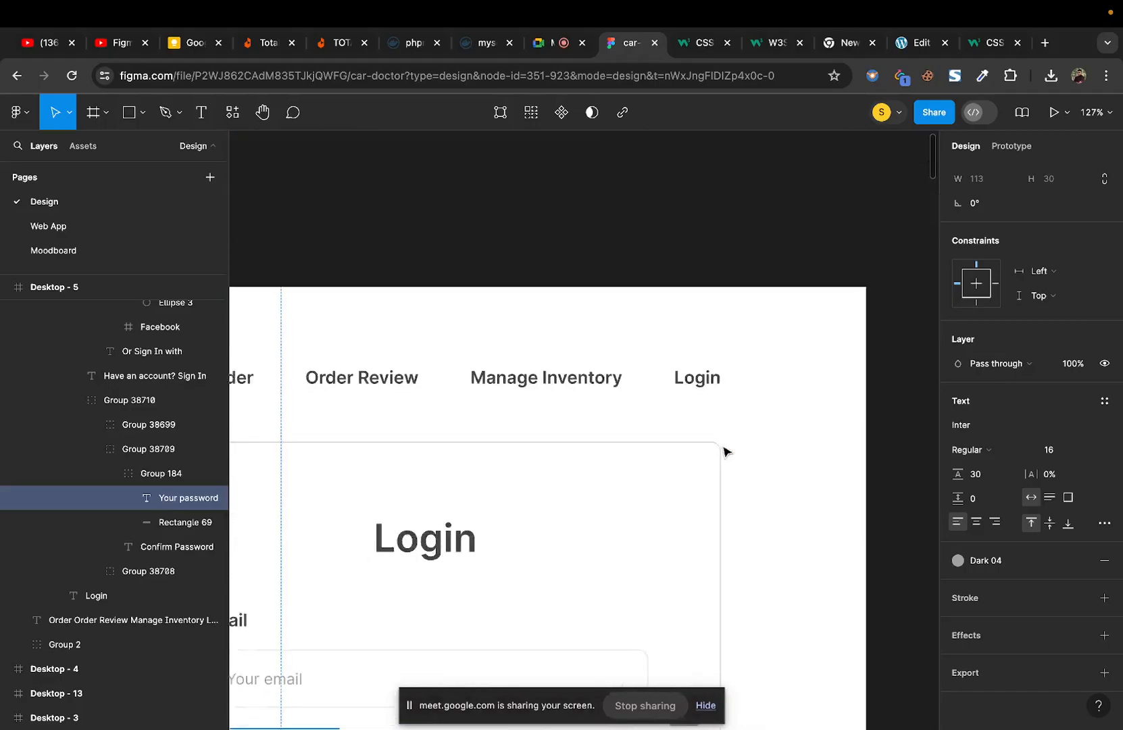
scroll(723, 451, "down", 7)
scroll(724, 451, "left", 6)
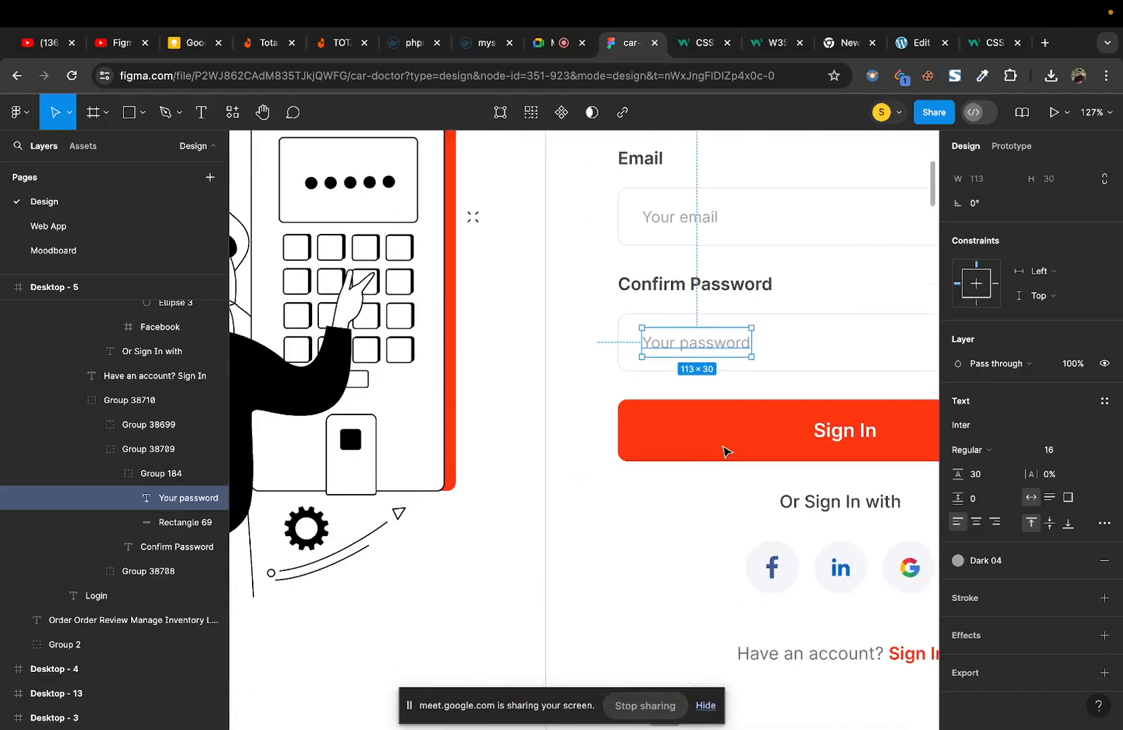
scroll(724, 452, "down", 10)
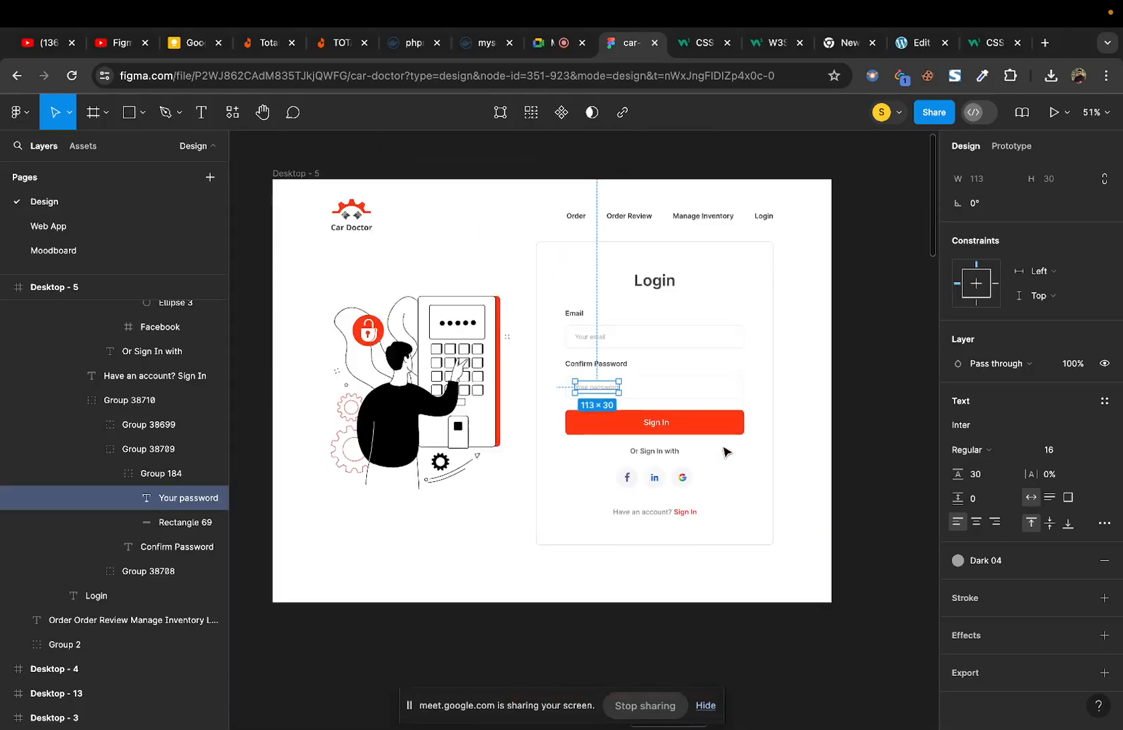
Step: Browse across the page frames, past Add New Service, to the Desktop - 1 home page and view its header logo and hero banner
scroll(725, 451, "down", 1)
scroll(724, 451, "right", 2)
scroll(726, 452, "left", 8)
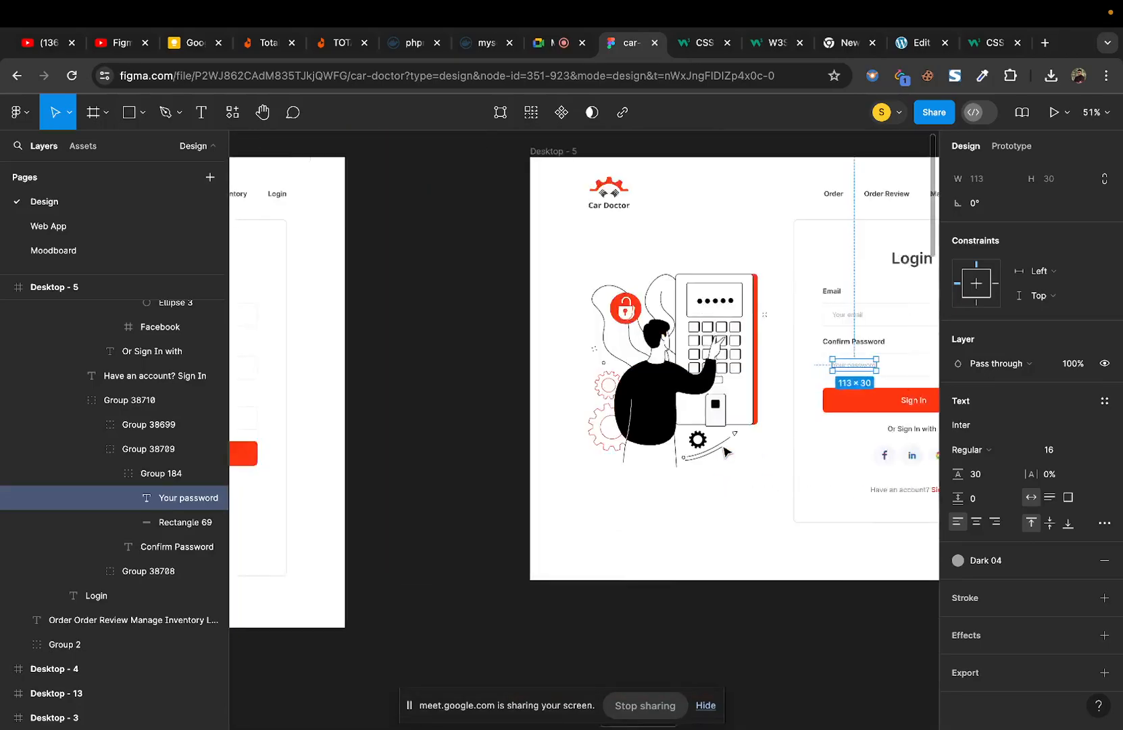
scroll(725, 452, "left", 15)
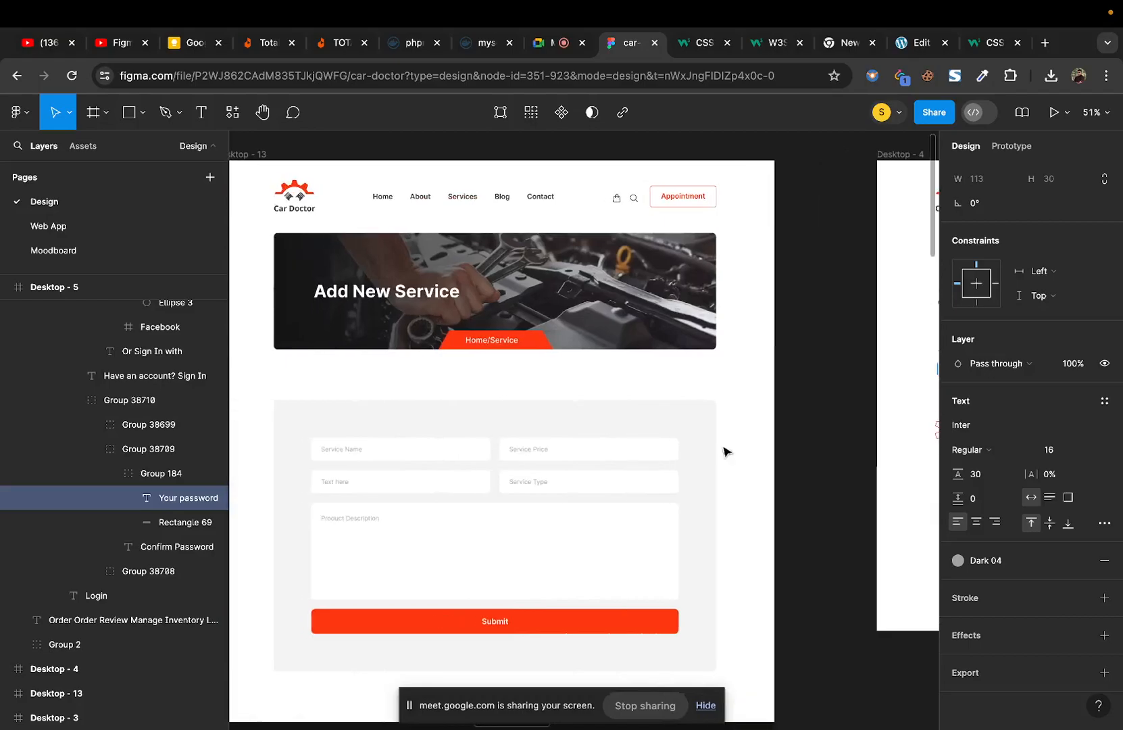
scroll(724, 452, "left", 15)
scroll(725, 451, "left", 15)
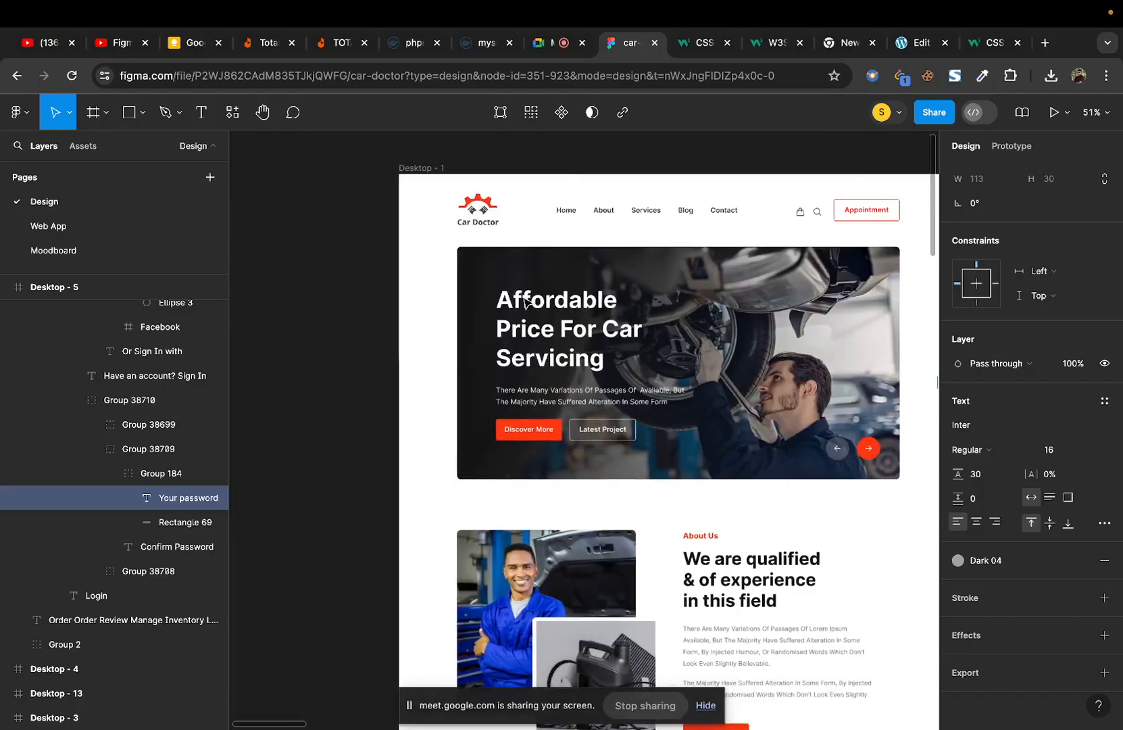
scroll(467, 236, "up", 3, "ctrl")
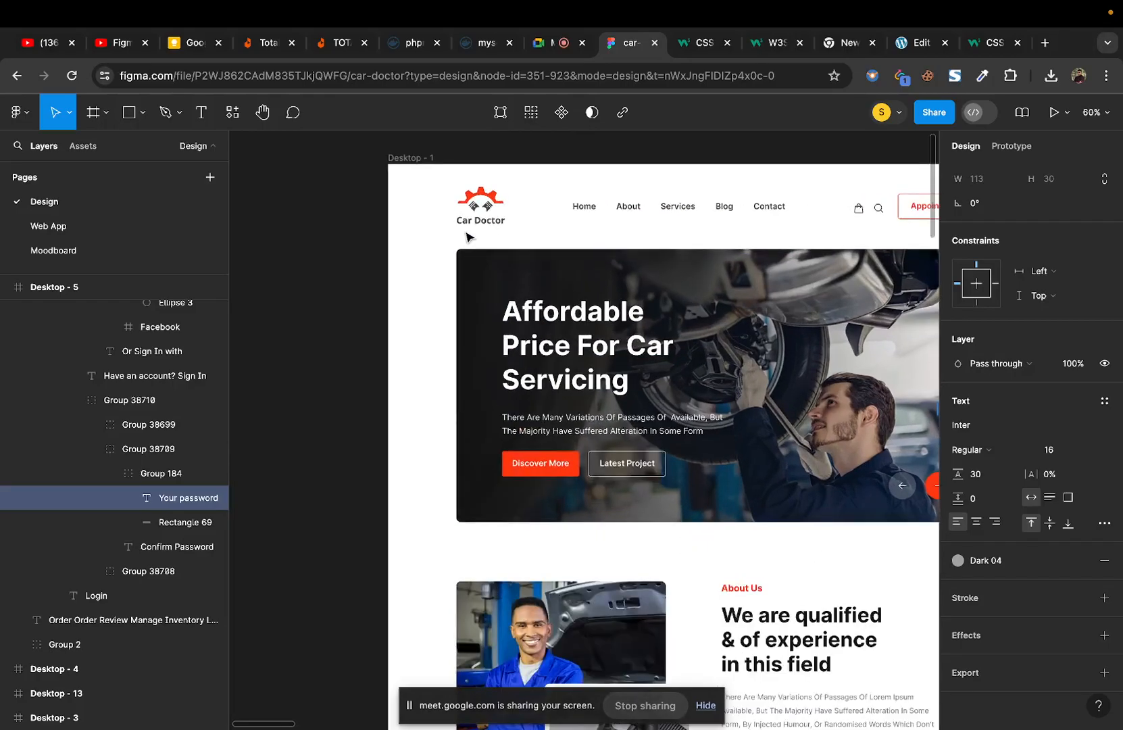
scroll(459, 230, "right", 2)
scroll(459, 230, "up", 1)
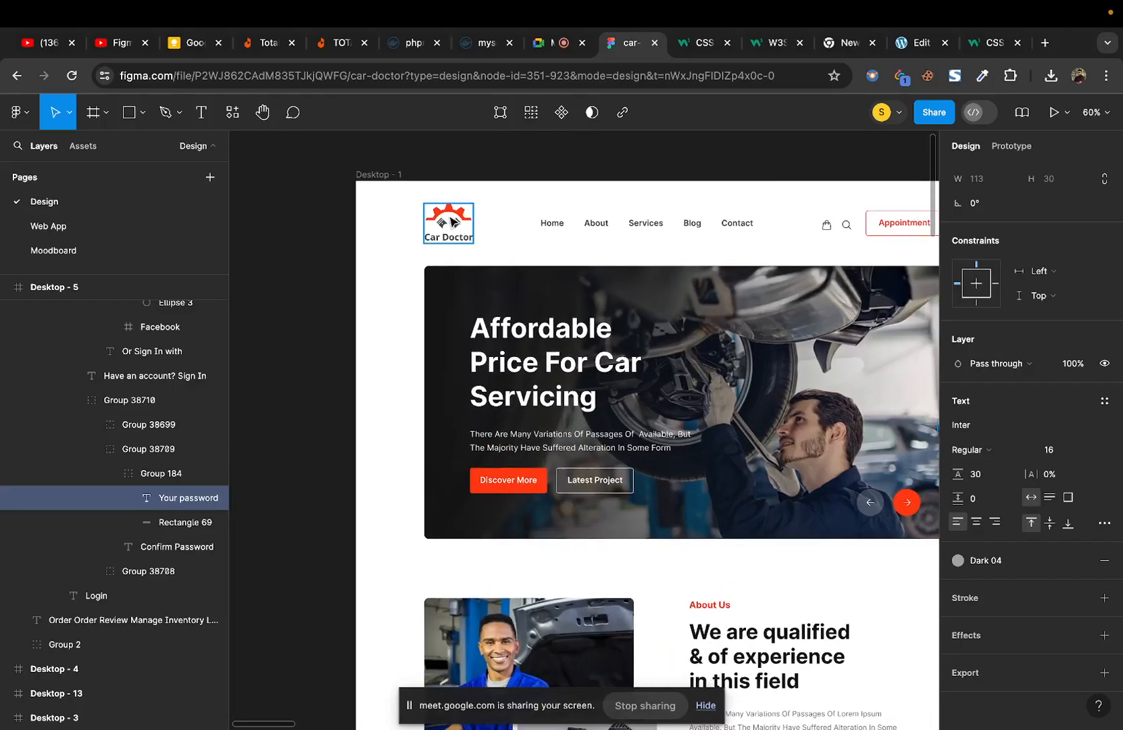
Step: Try moving the header's Car Doctor logo onto the hero banner of Desktop - 1, undo the move and deselect the logo
scroll(451, 221, "up", 5, "ctrl")
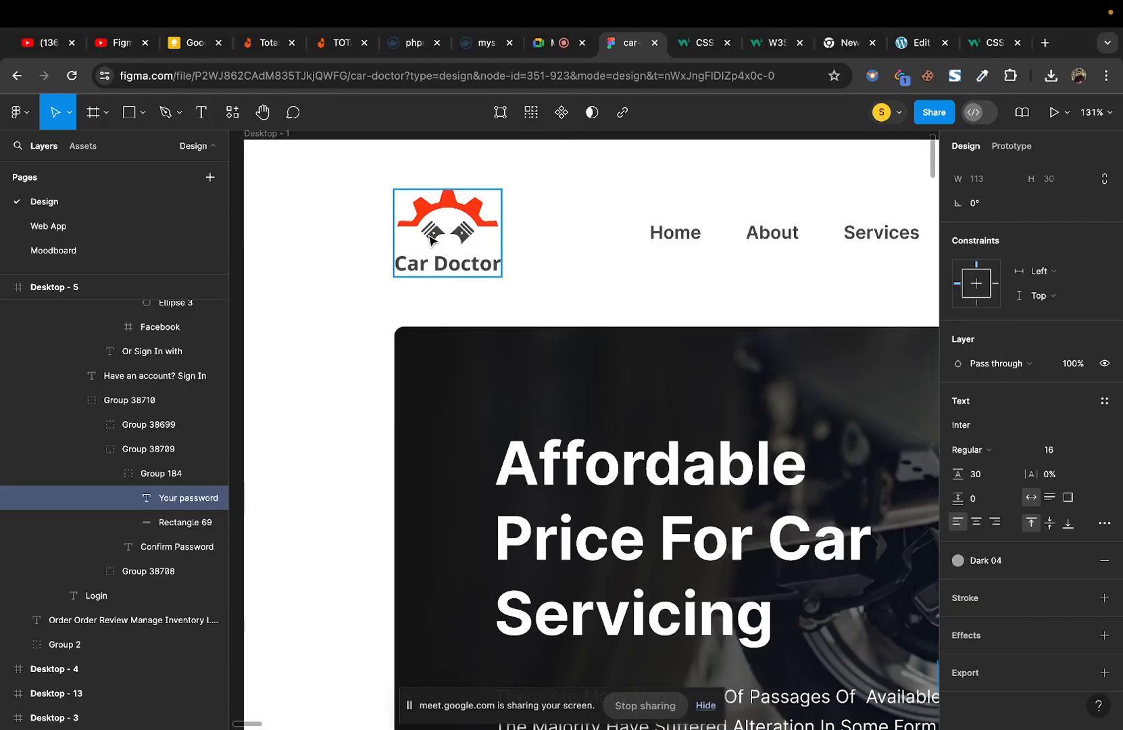
scroll(429, 237, "up", 4, "ctrl")
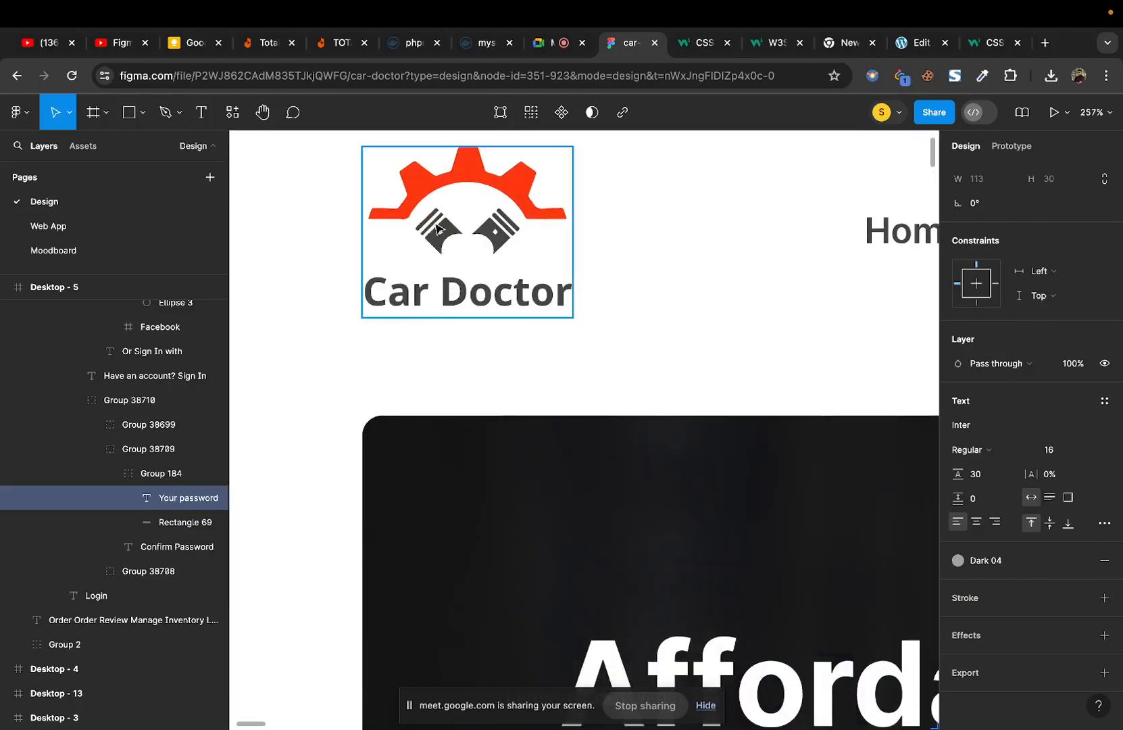
scroll(478, 233, "down", 5, "ctrl")
scroll(479, 233, "down", 3)
scroll(478, 233, "up", 5)
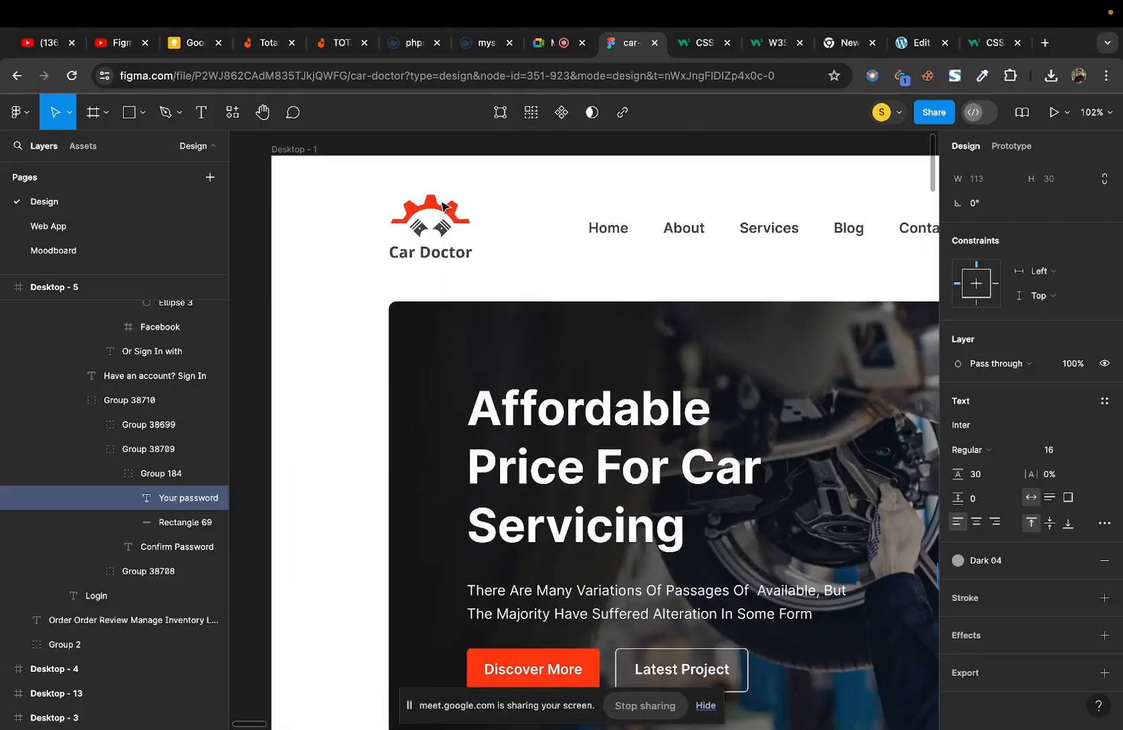
left_click(451, 215)
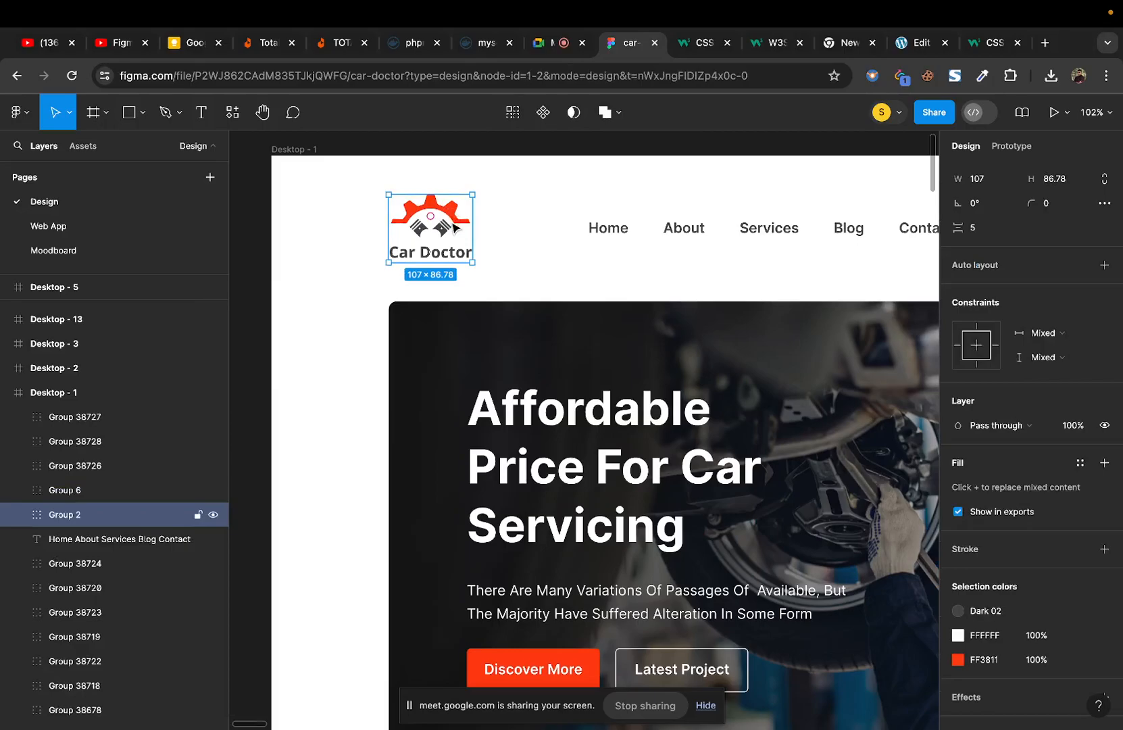
left_click_drag(465, 281, 477, 338)
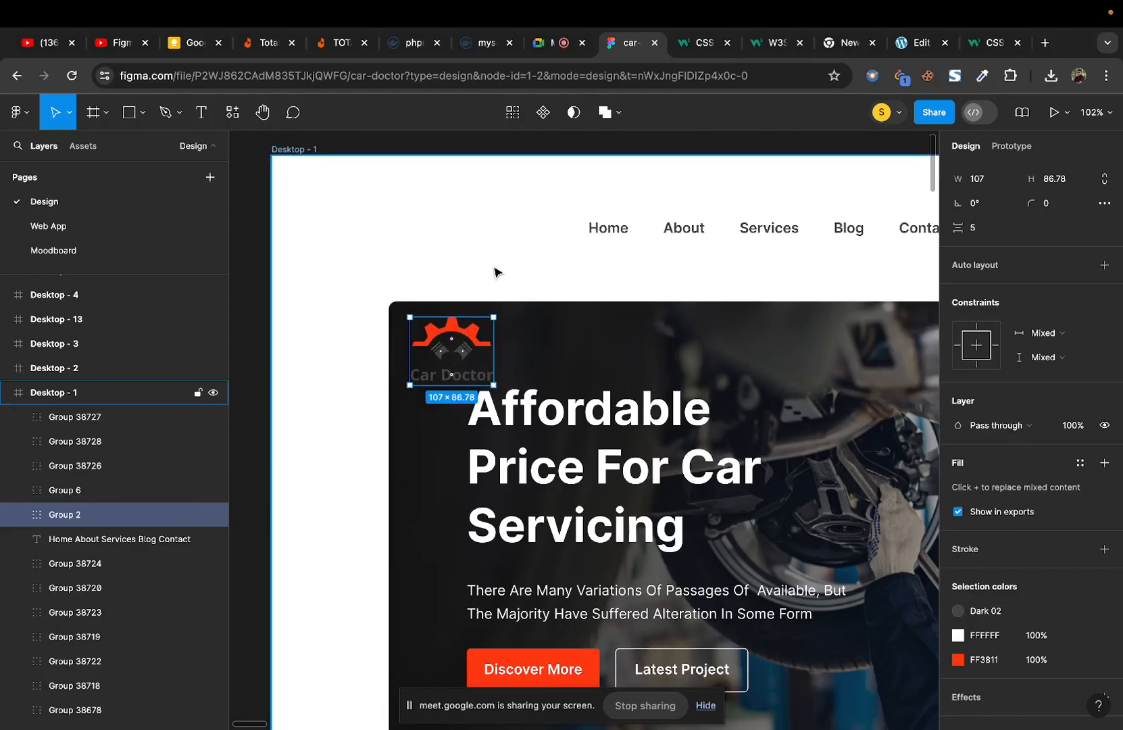
key("super+z")
left_click(513, 262)
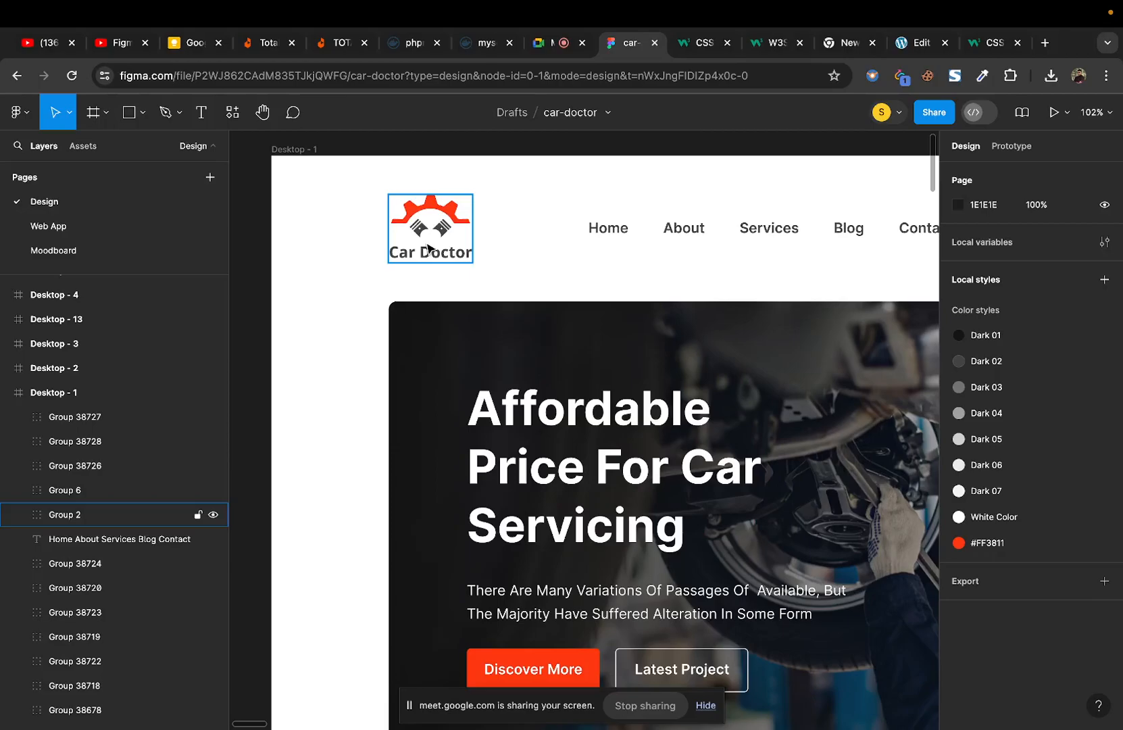
Step: Try moving the whole footer group of Desktop - 1 up over the testimonial section, and undo the move
scroll(428, 249, "down", 5)
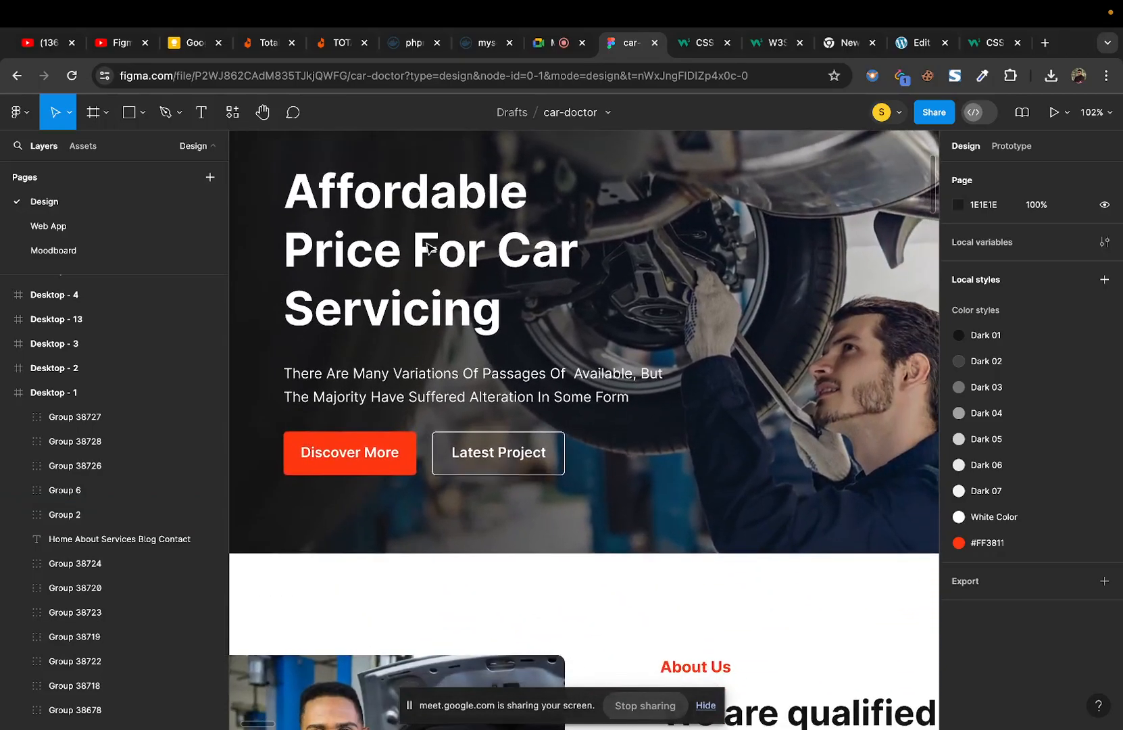
scroll(427, 249, "down", 15)
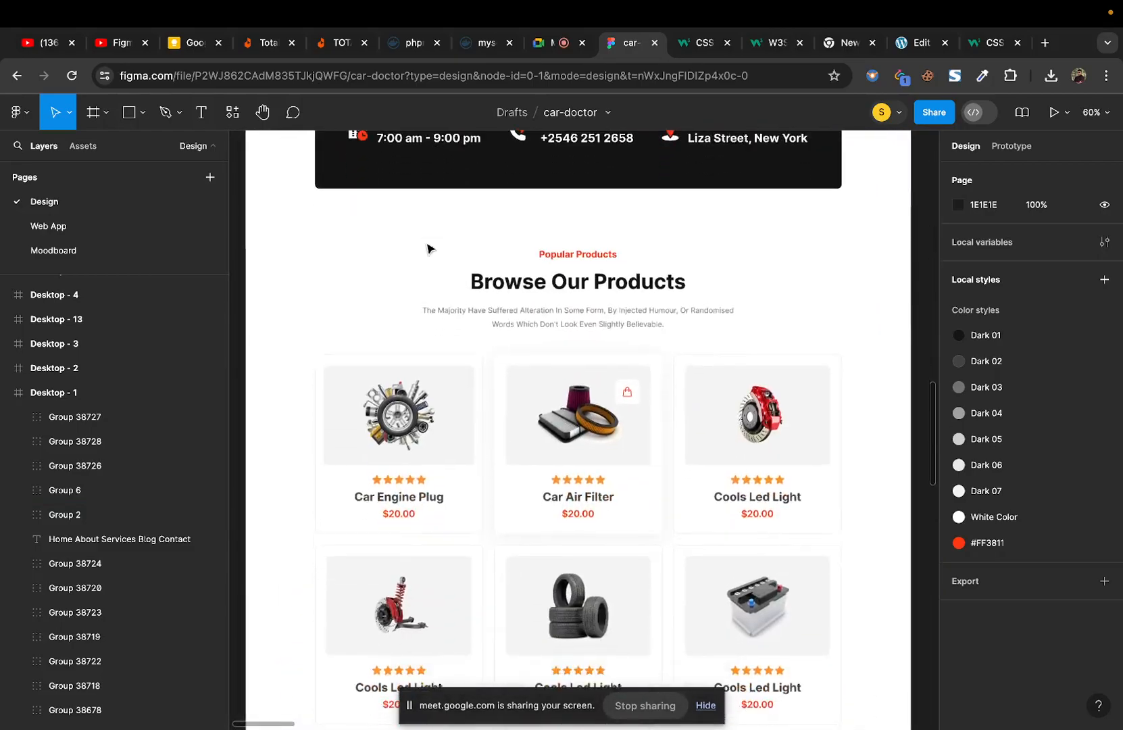
scroll(428, 249, "down", 10)
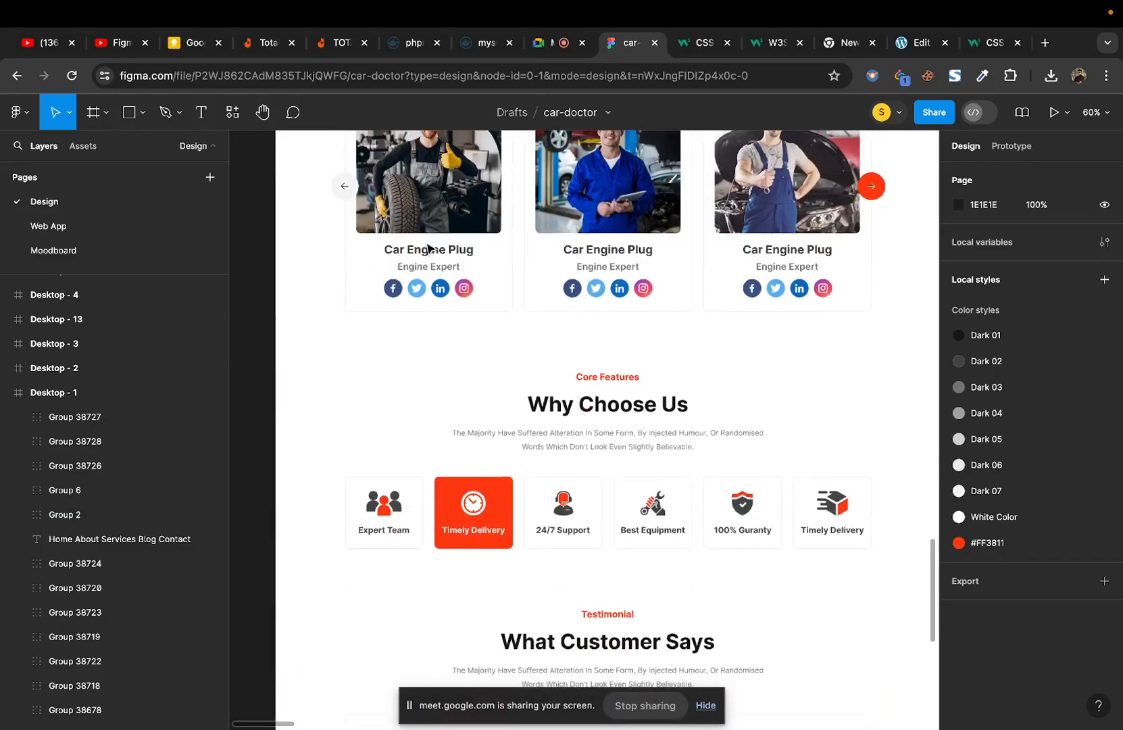
scroll(428, 249, "down", 8)
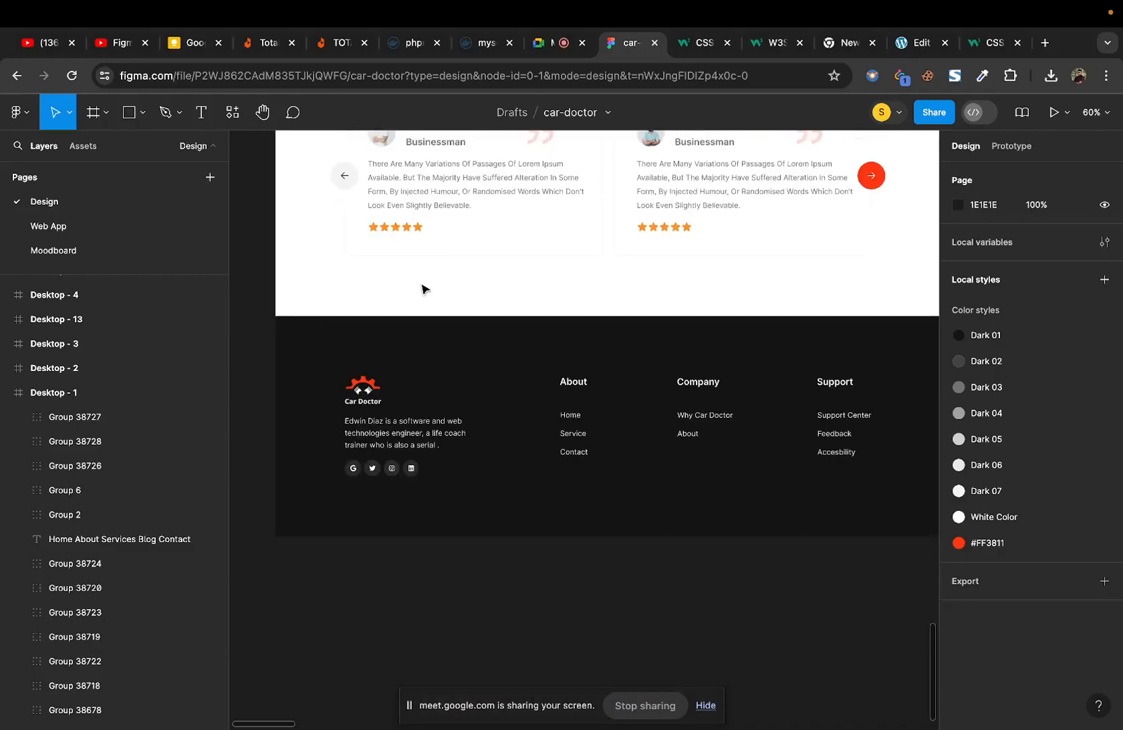
scroll(413, 342, "up", 10)
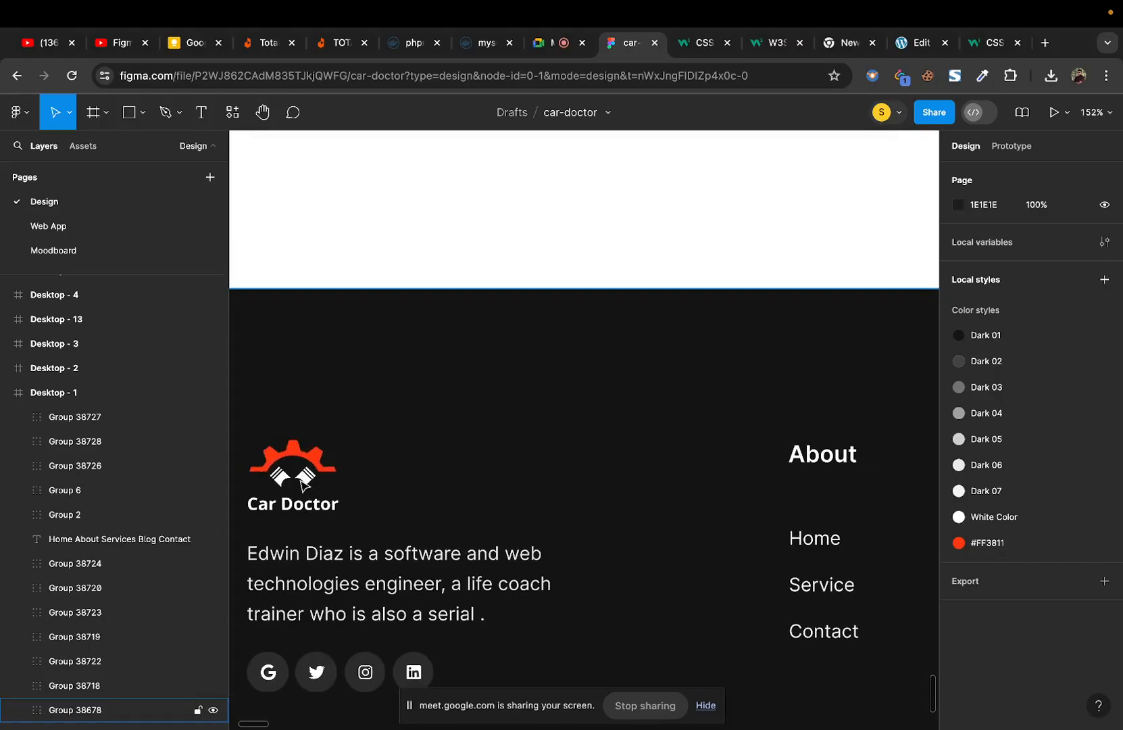
scroll(534, 368, "left", 5)
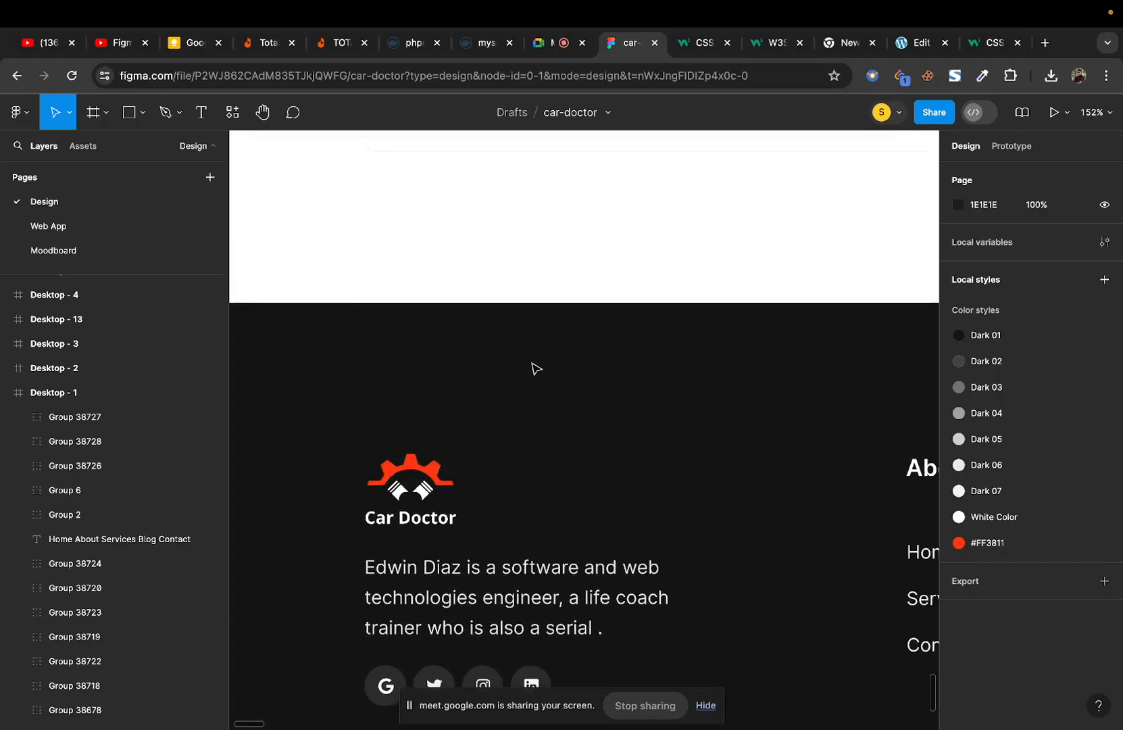
left_click(459, 277)
left_click_drag(459, 274, 447, 295)
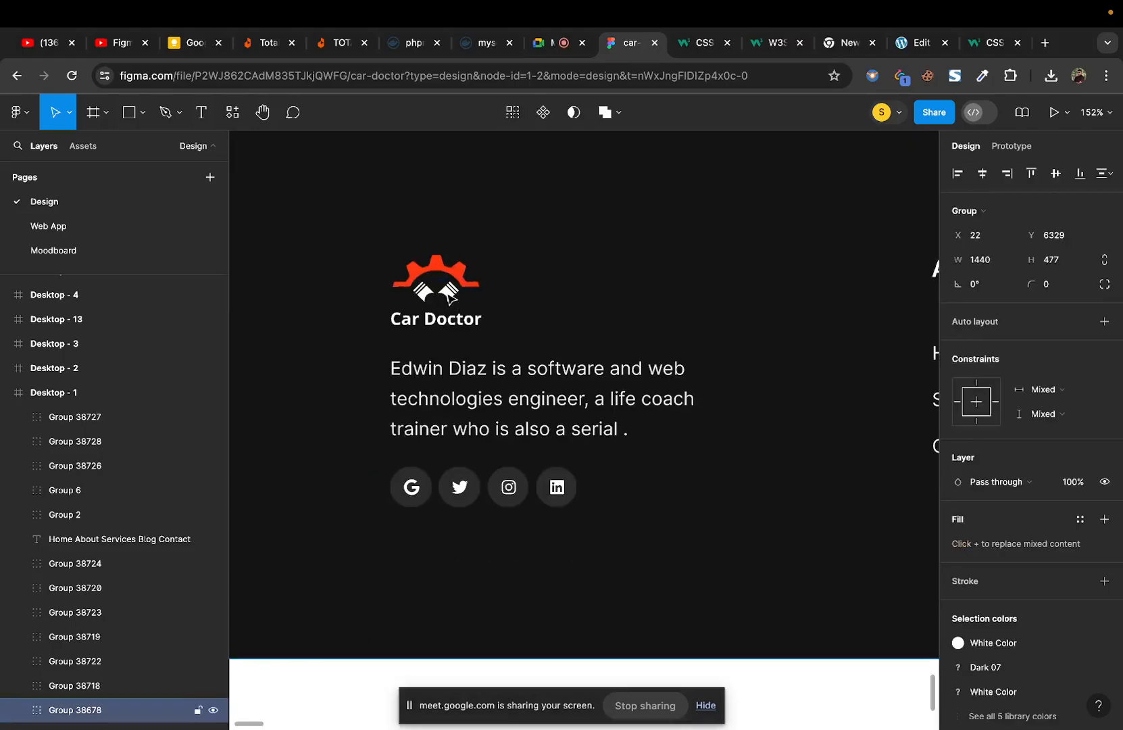
scroll(448, 294, "up", 3)
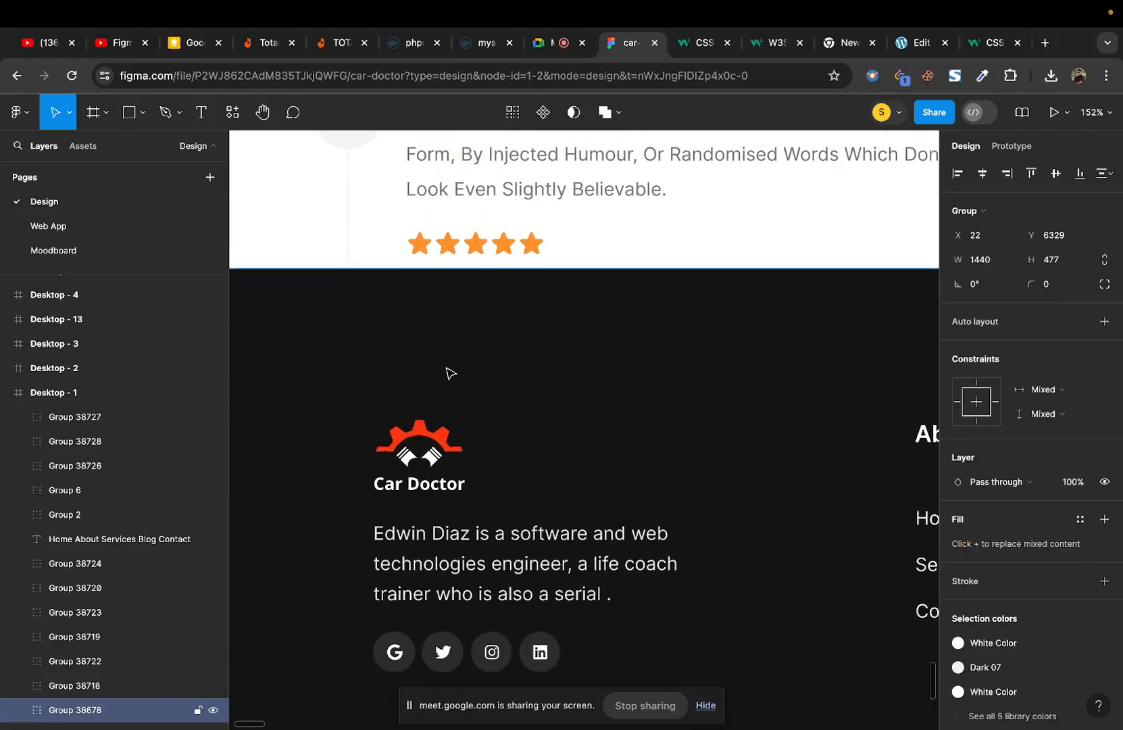
key("ctrl+z")
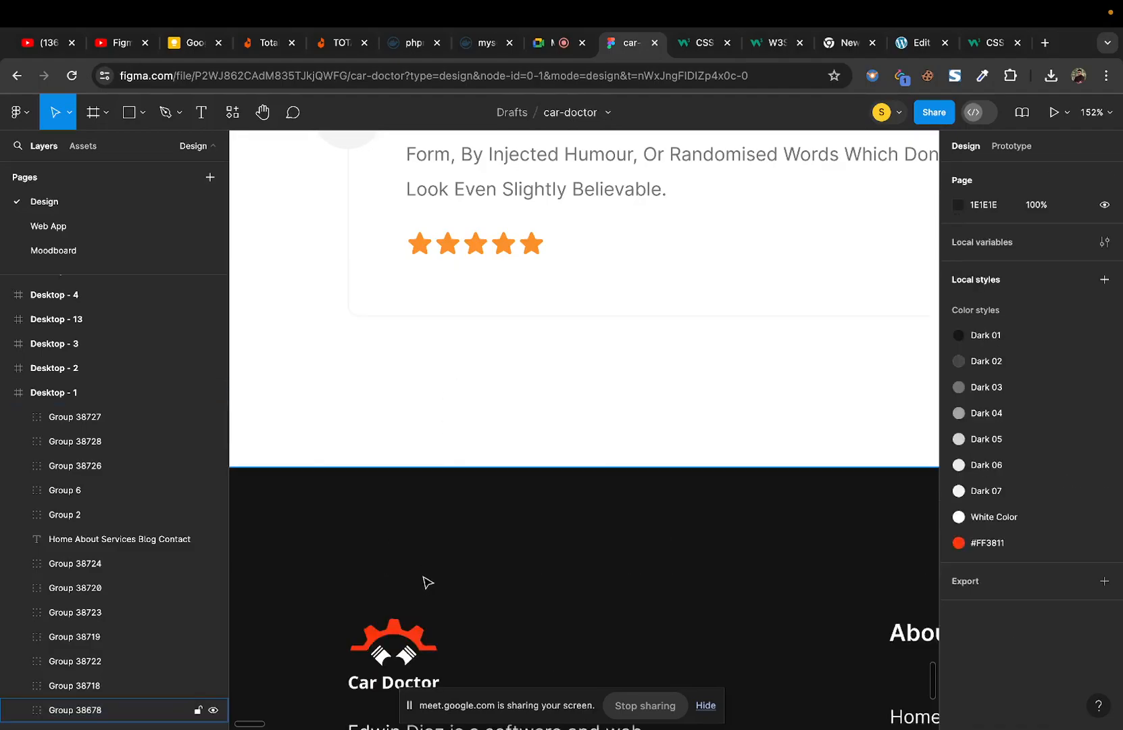
Step: Select the Car Doctor logo group nested in the footer, try moving it onto the white area above, and undo the move
left_click(402, 629)
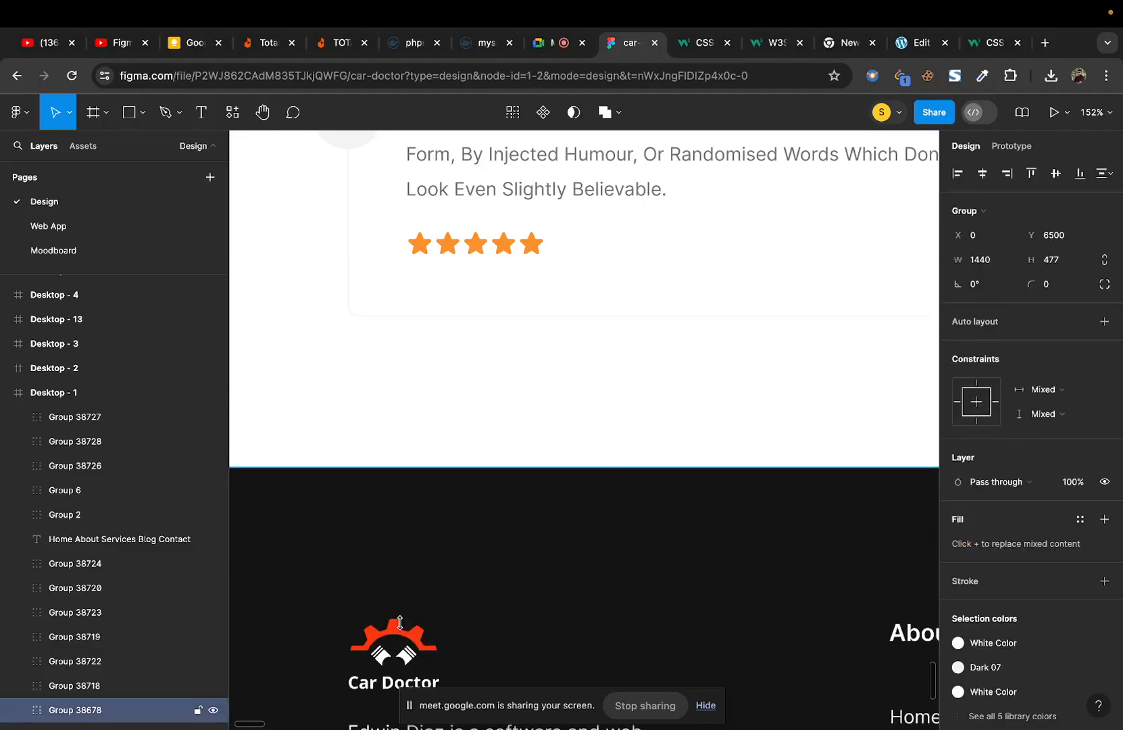
left_click(402, 629)
double_click(404, 637)
left_click_drag(403, 637, 417, 406)
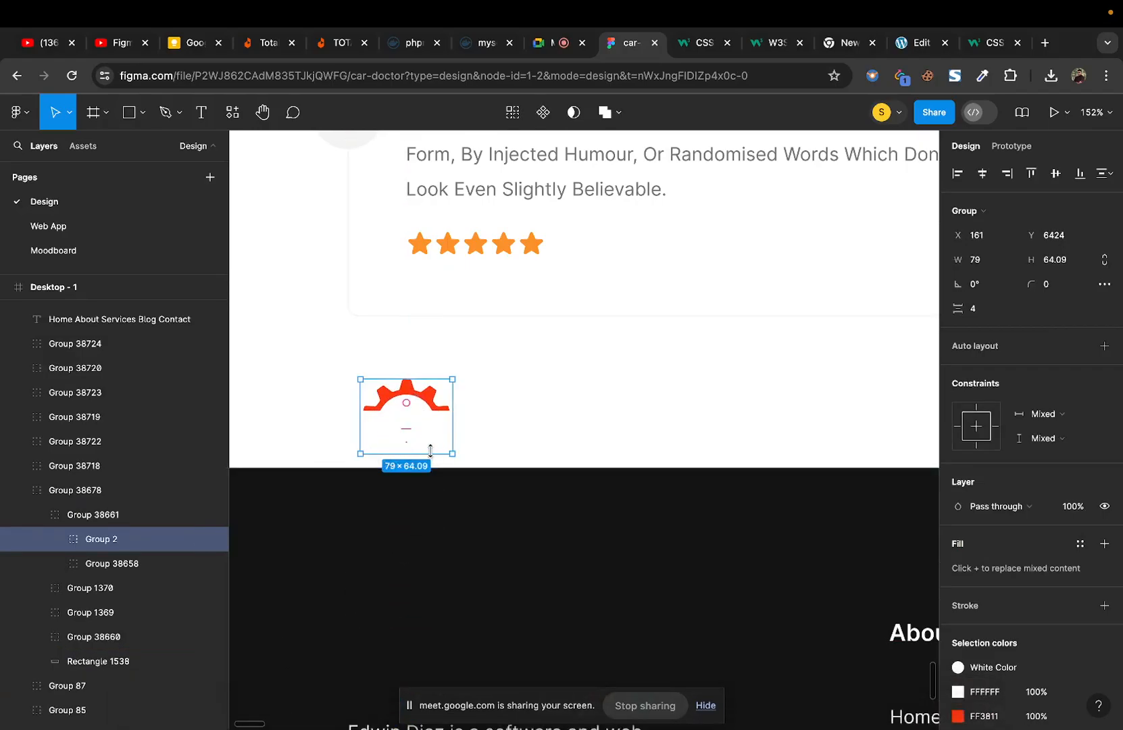
key("super+z")
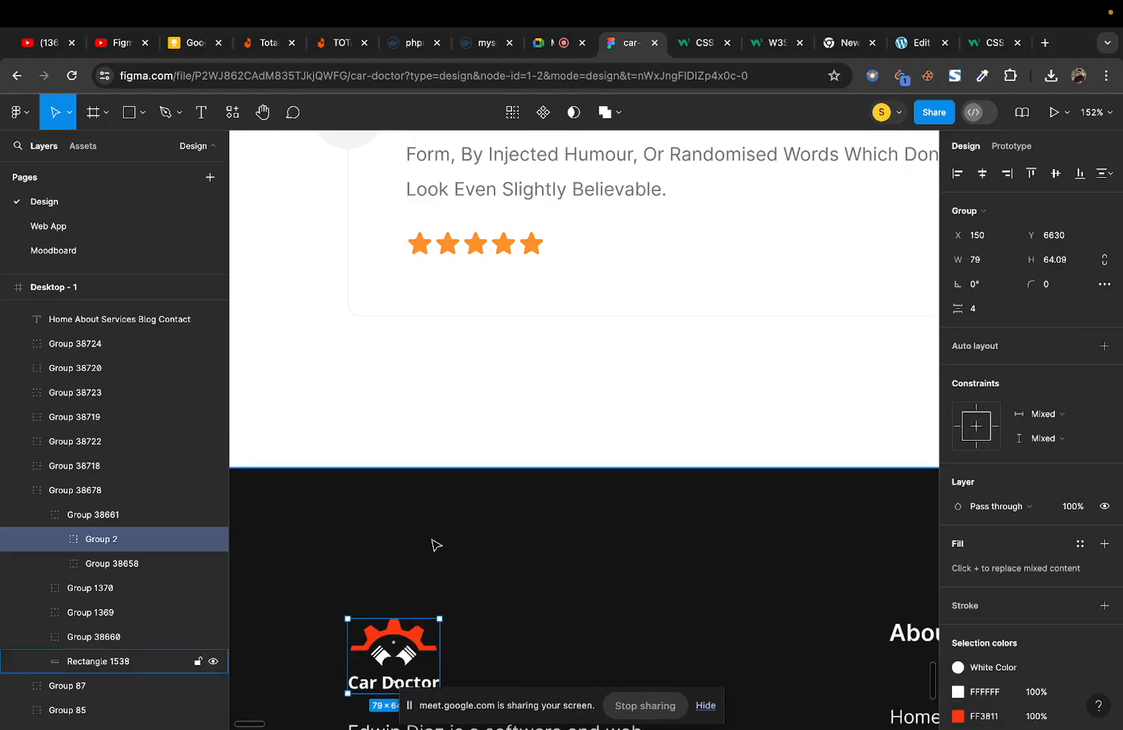
Step: Add an export setting to the selected footer logo and export it as a PNG at 1x
scroll(434, 529, "down", 5)
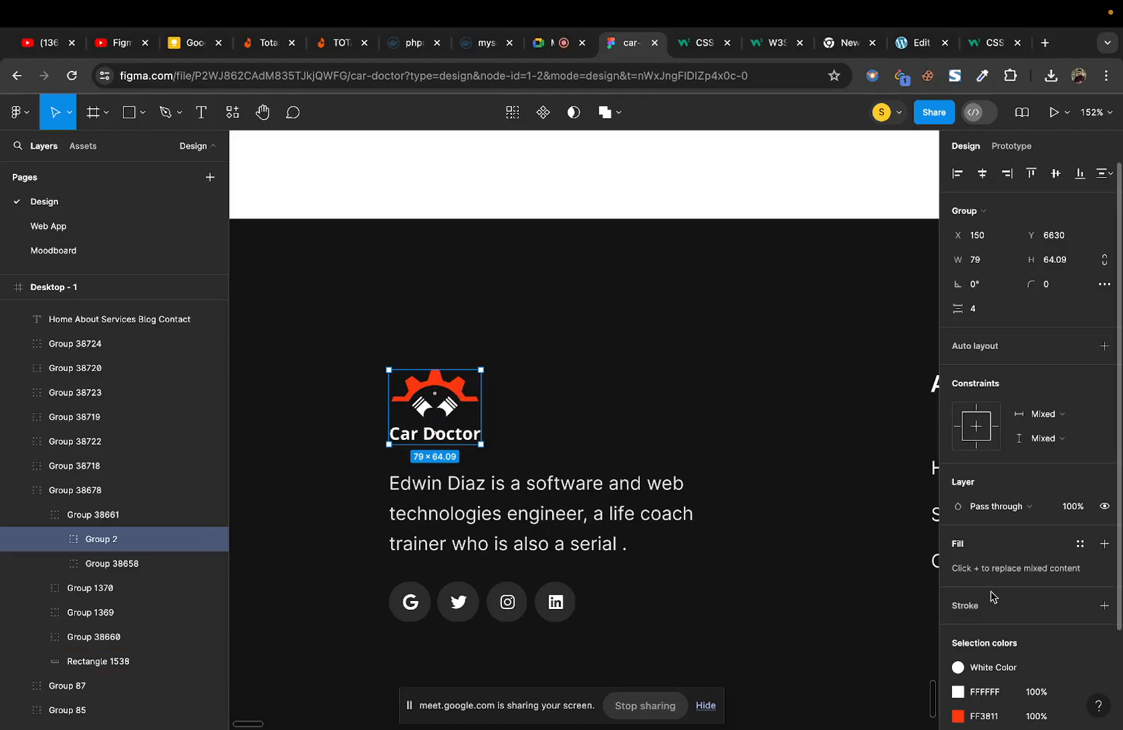
scroll(992, 590, "down", 3)
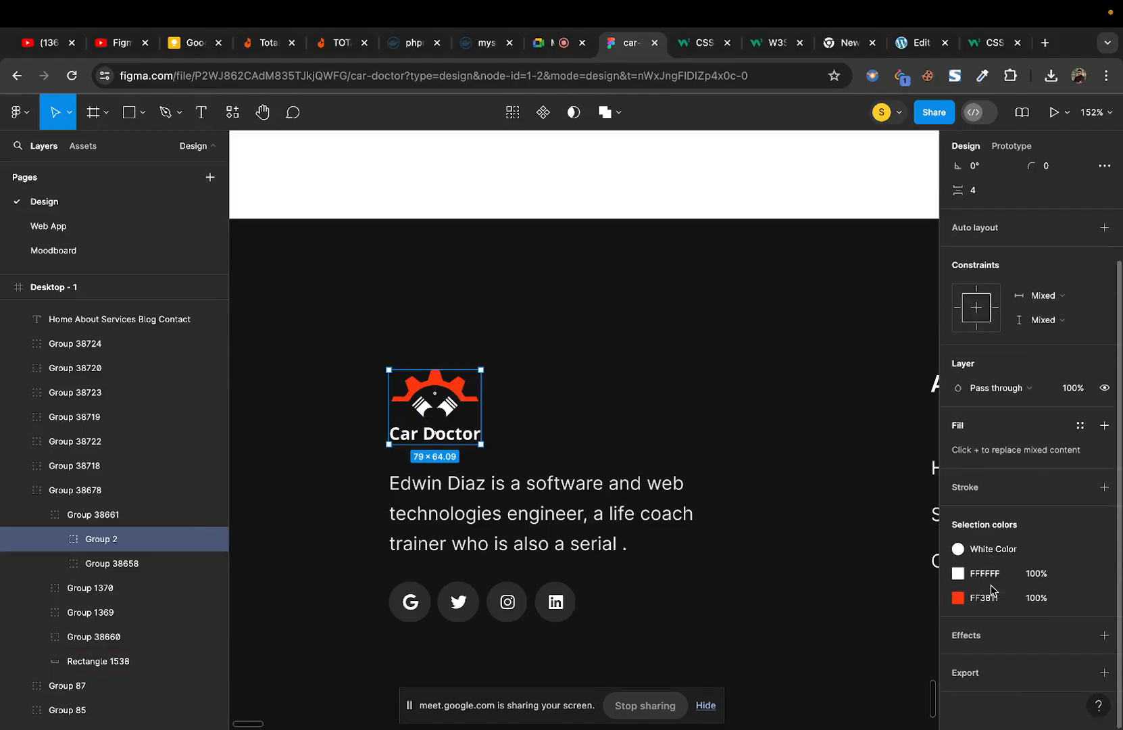
left_click(1005, 680)
scroll(1004, 681, "down", 2)
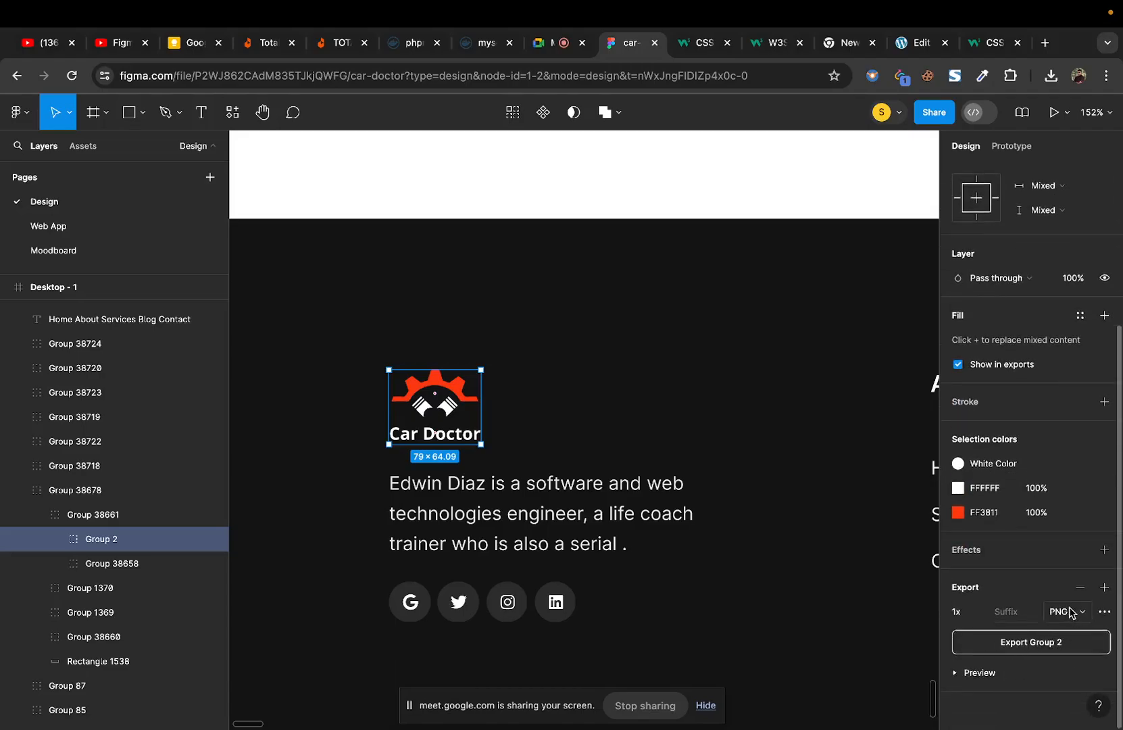
left_click(1050, 650)
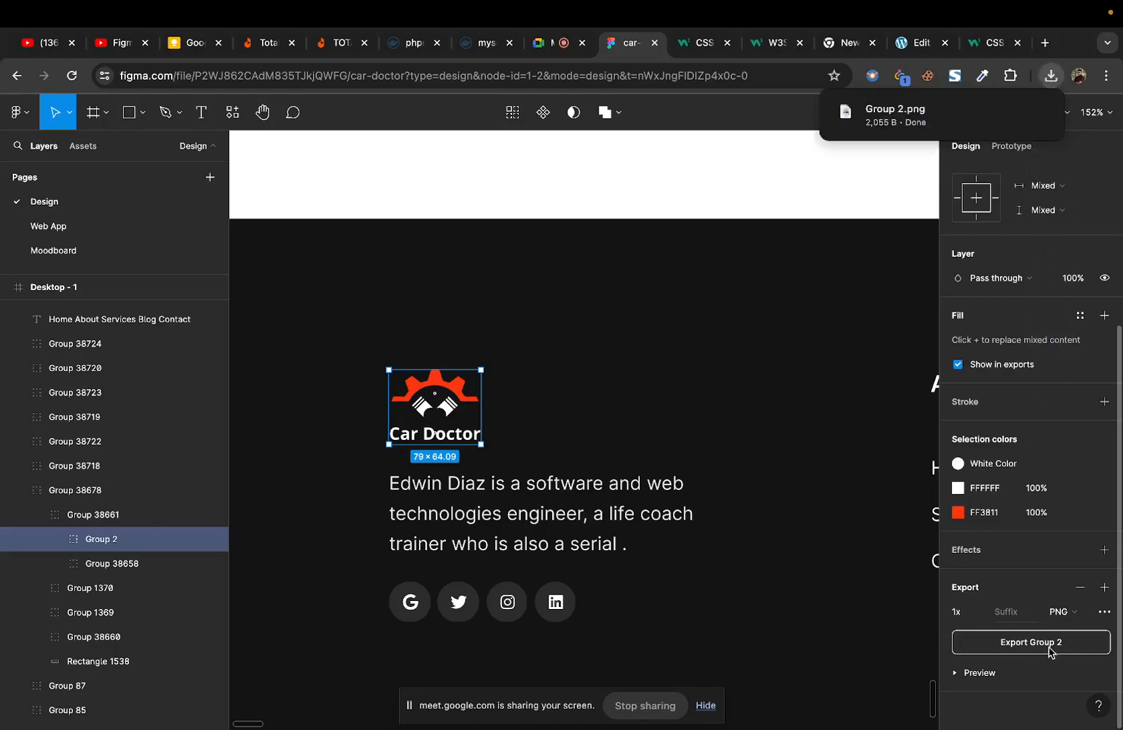
Step: Open the downloaded Group 2.png in Preview to check the exported logo, and close it
left_click(893, 117)
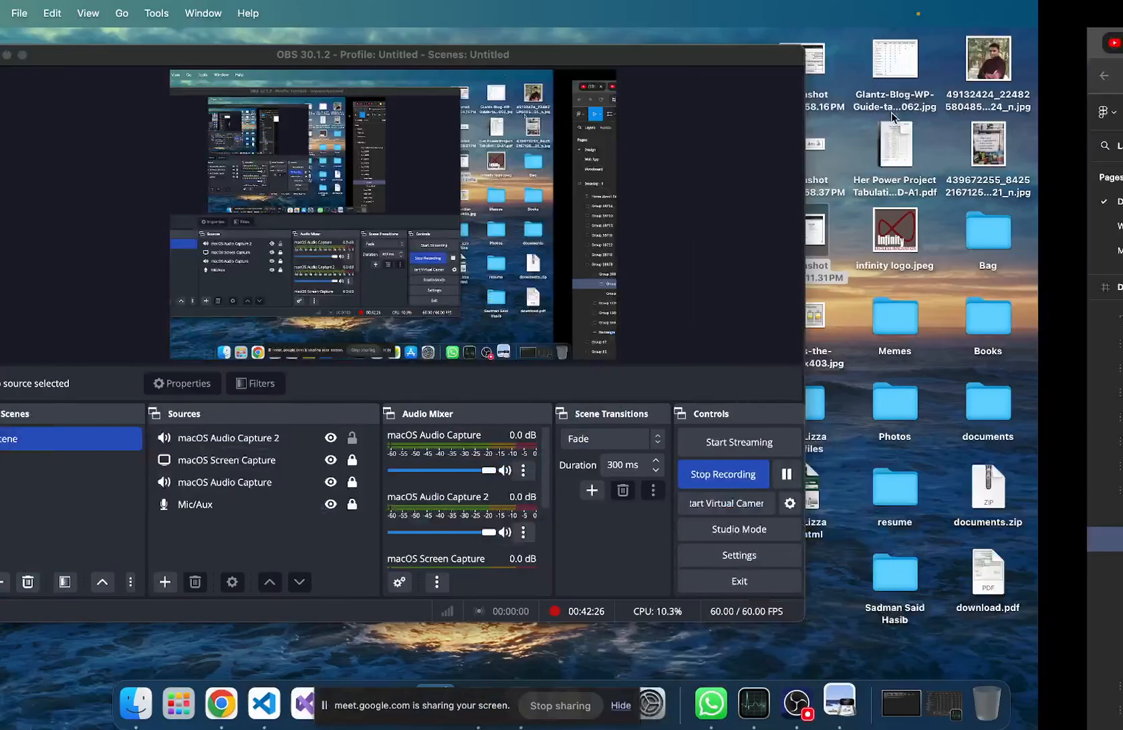
scroll(360, 204, "up", 3)
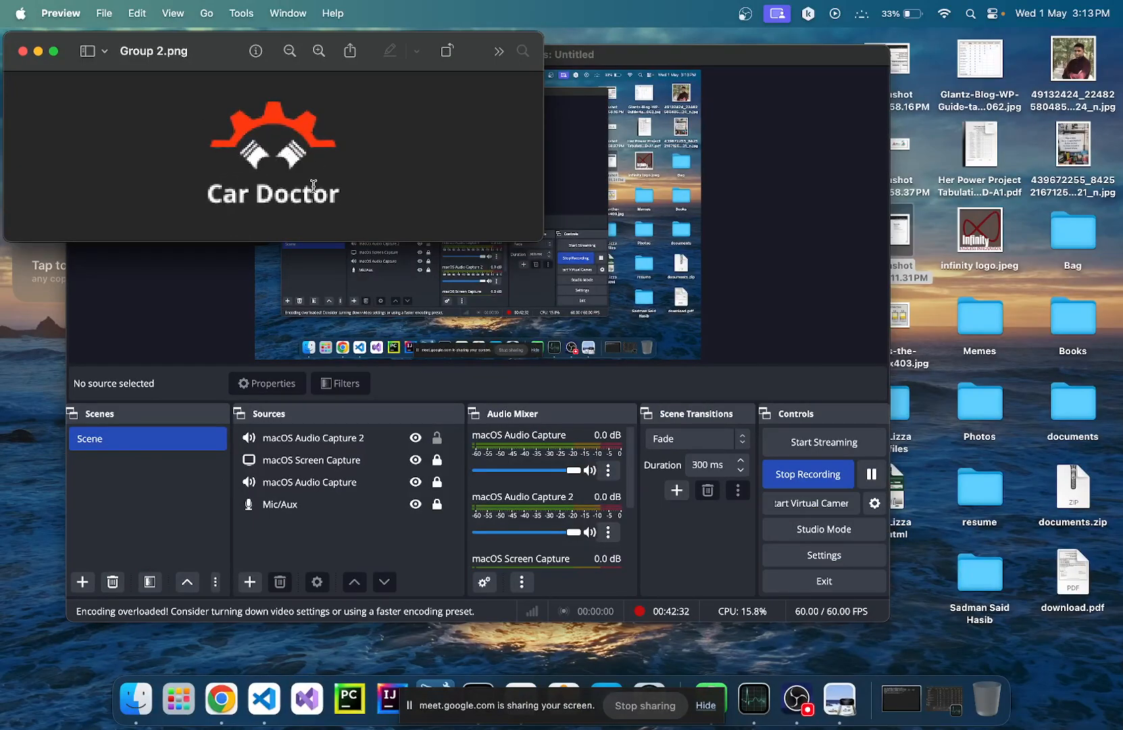
left_click(23, 51)
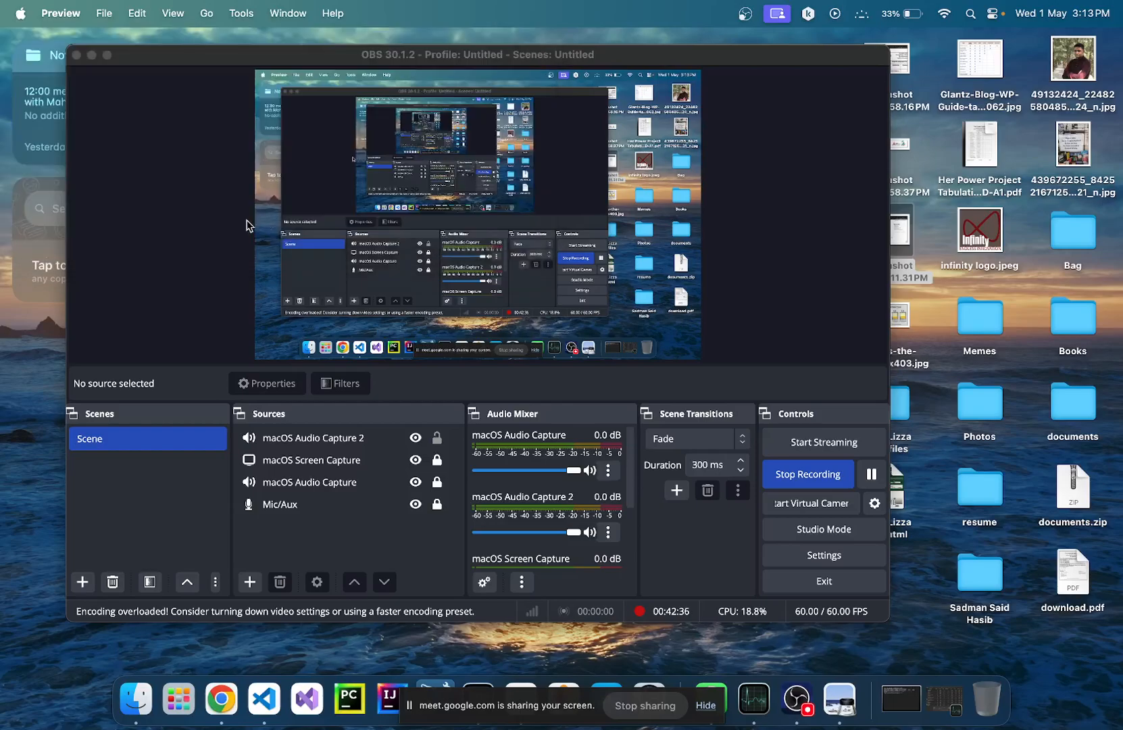
Step: Return to the Figma design and look over the footer, the Meet Our Team section and the Service Details page
key("ctrl+Right")
scroll(556, 363, "down", 3)
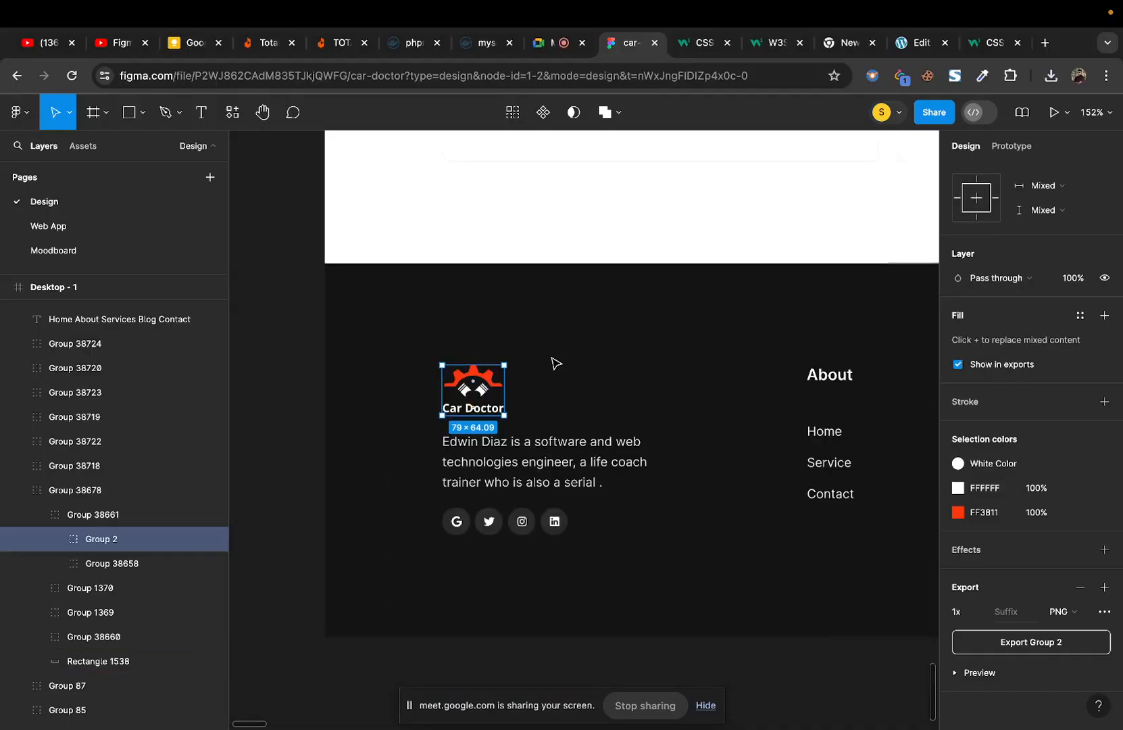
scroll(555, 363, "down", 3)
scroll(555, 363, "down", 3)
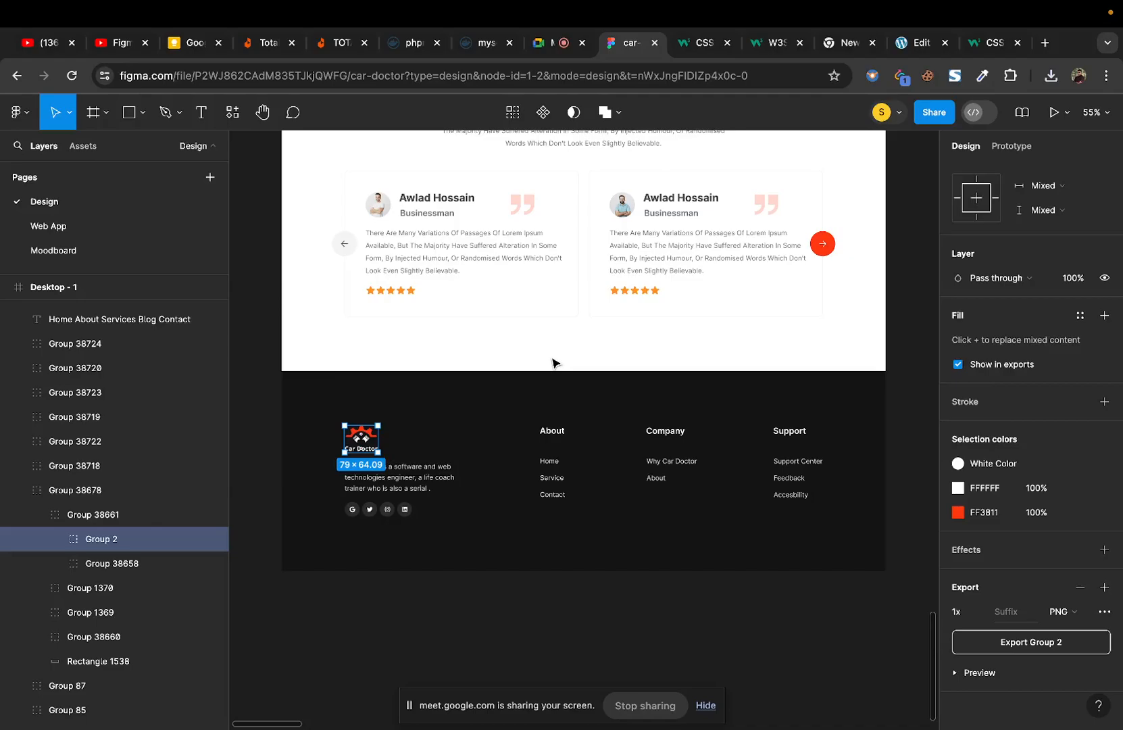
scroll(553, 363, "right", 15)
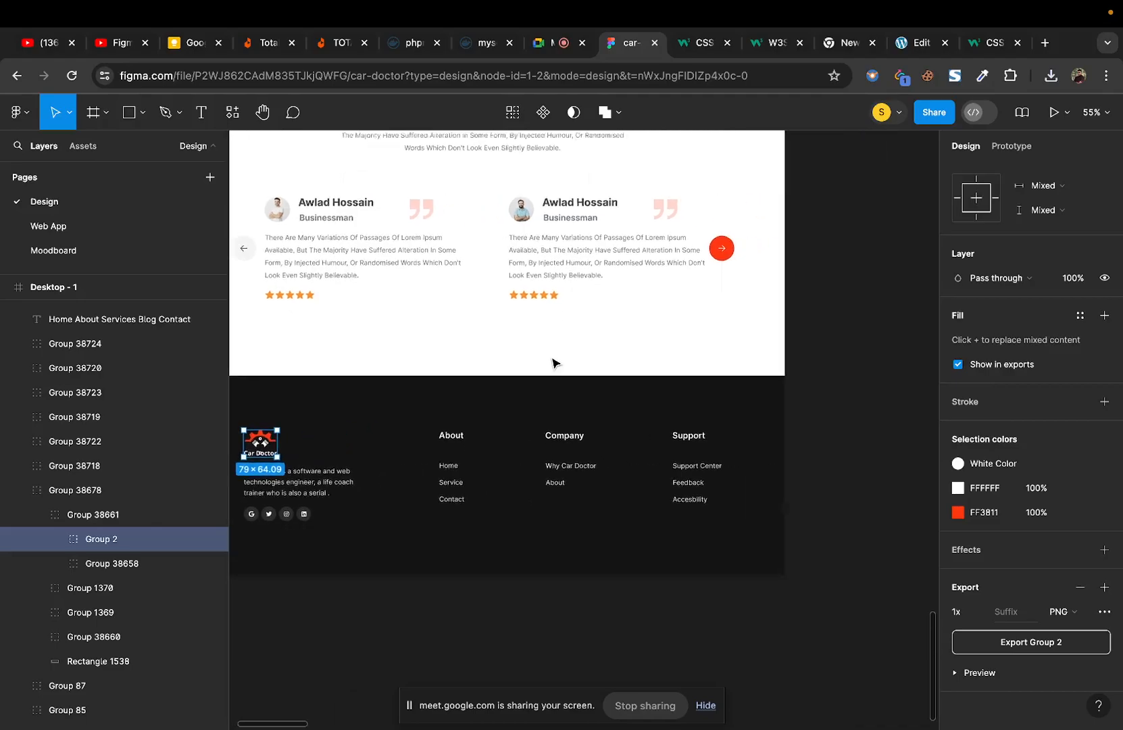
scroll(554, 363, "up", 5)
scroll(553, 363, "left", 10)
scroll(553, 363, "up", 15)
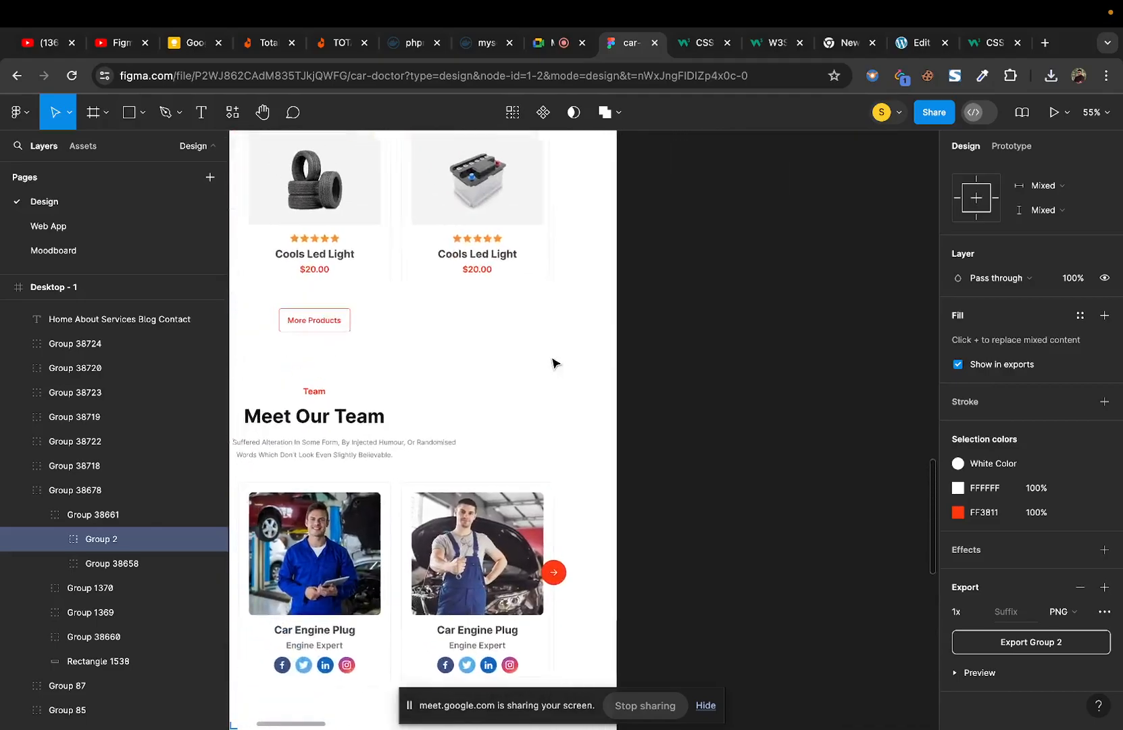
scroll(553, 363, "right", 10)
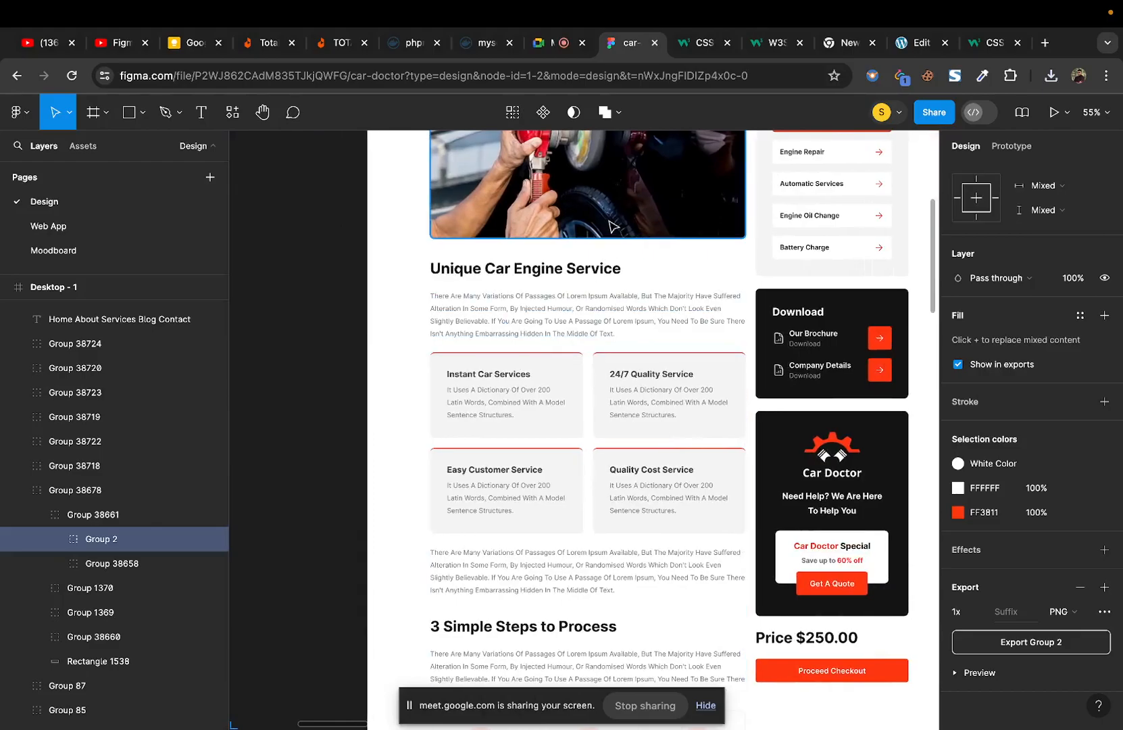
scroll(575, 162, "up", 8)
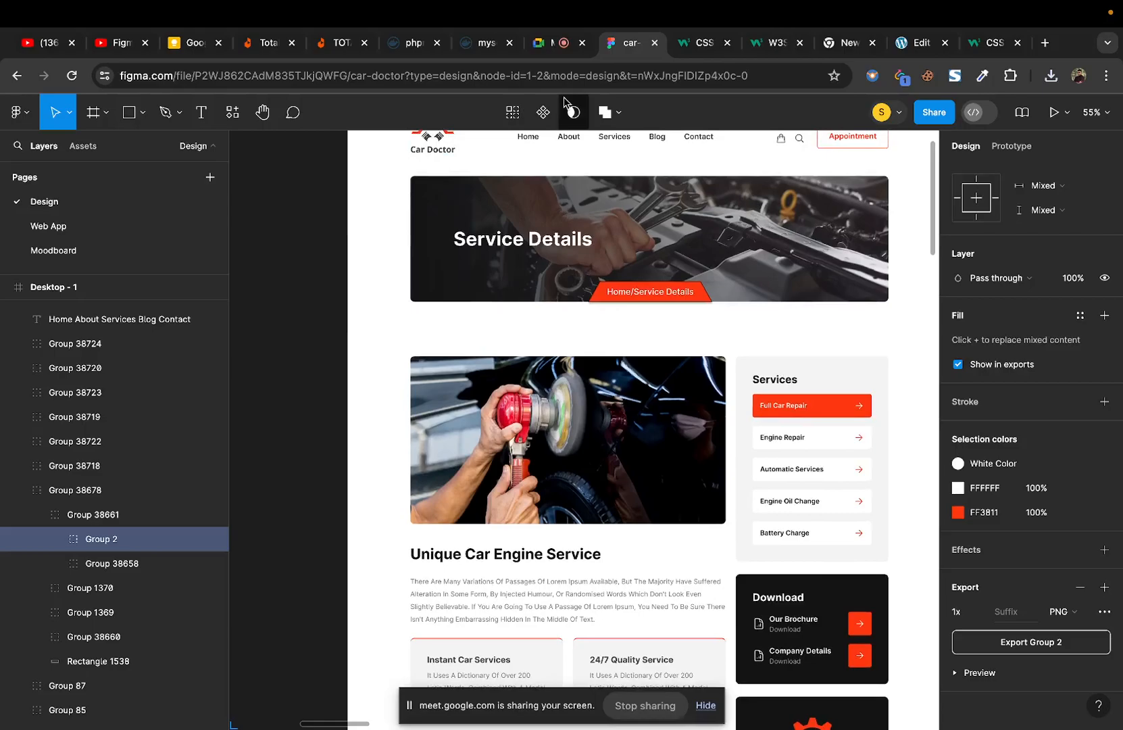
Step: Switch to the Google Meet call, show its time-limit notice, leave the meeting and switch to the desktop with OBS
left_click(541, 53)
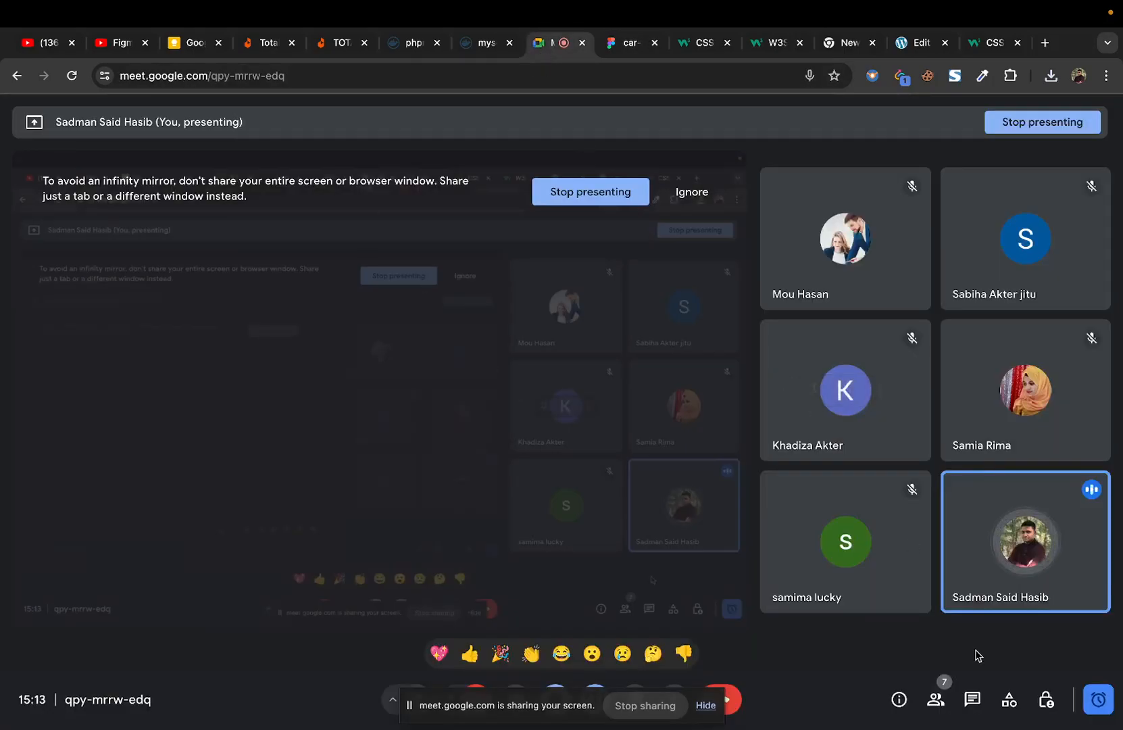
left_click(1099, 701)
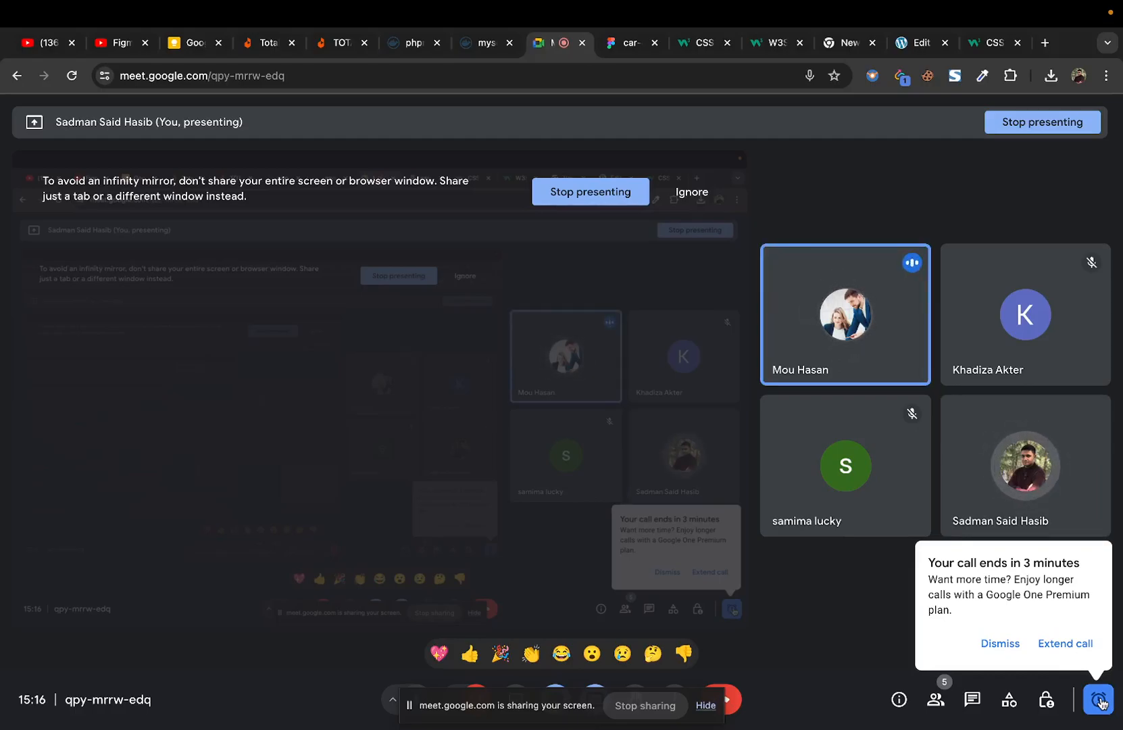
mouse_move(857, 706)
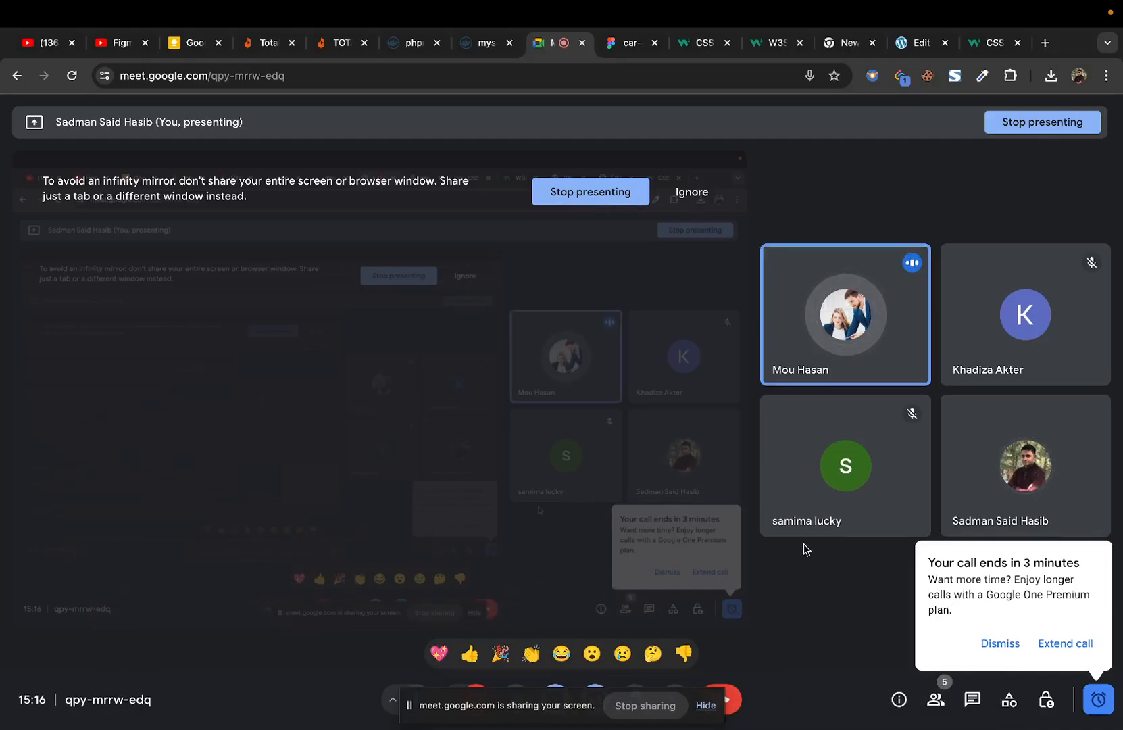
left_click(729, 701)
key("ctrl+Left")
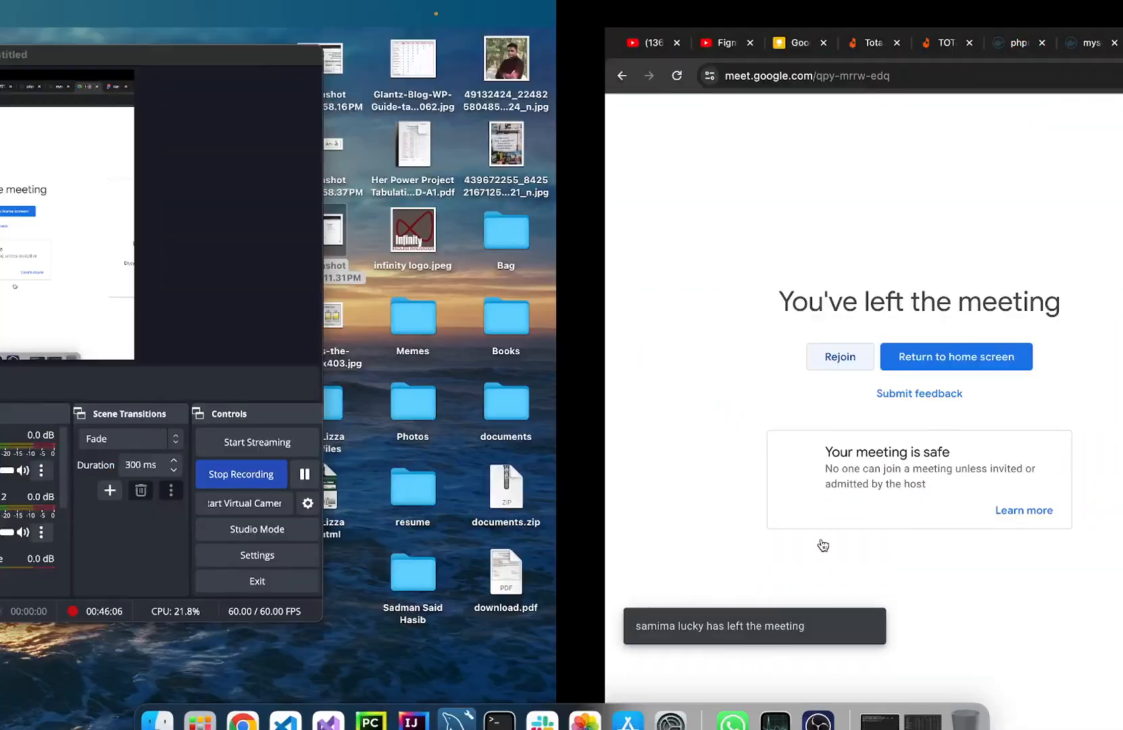